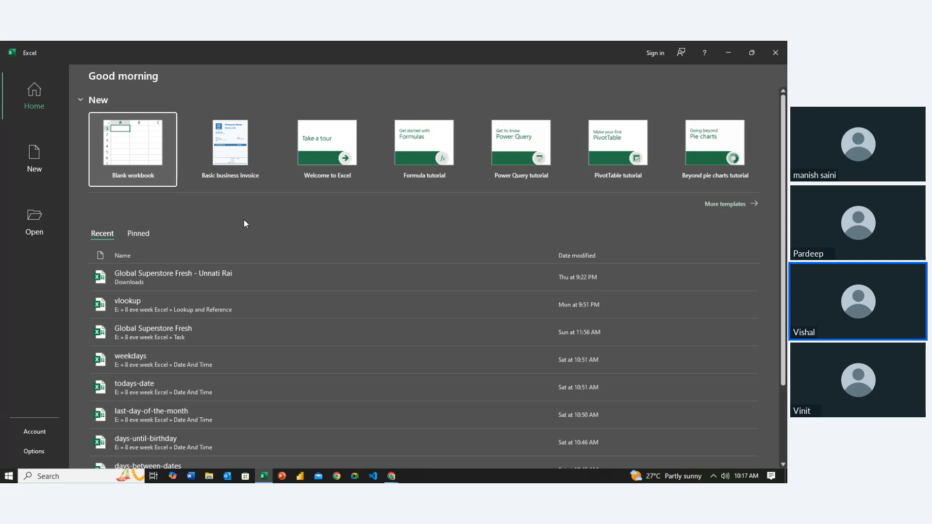
pyautogui.click(130, 142)
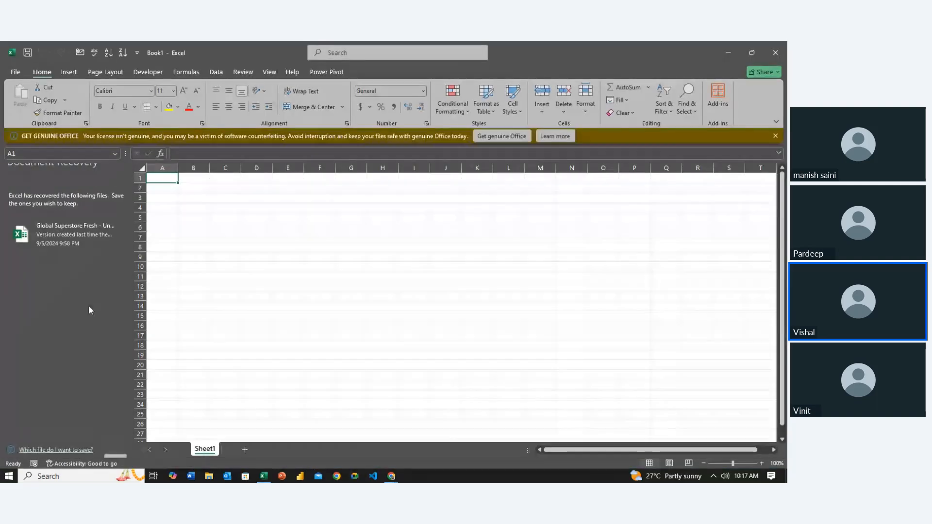
pyautogui.click(112, 444)
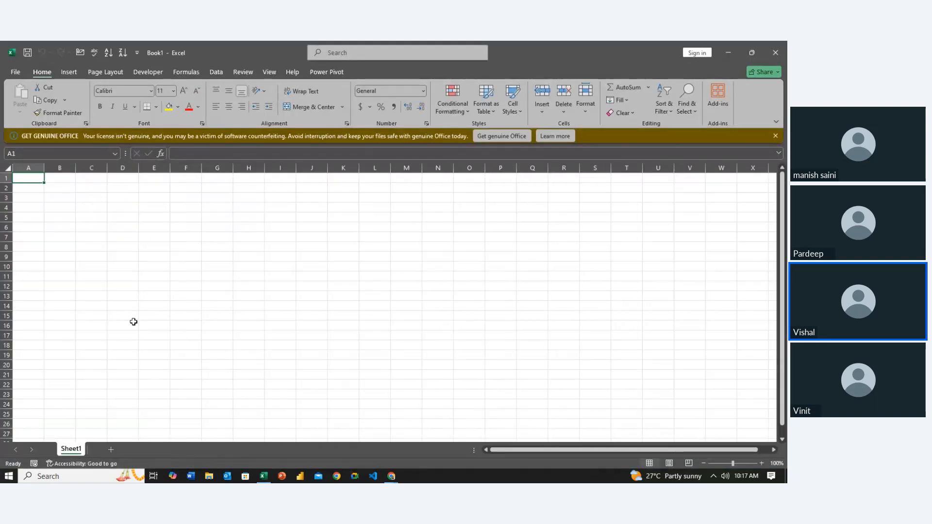
pyautogui.click(257, 331)
pyautogui.press('Left')
pyautogui.press('Left')
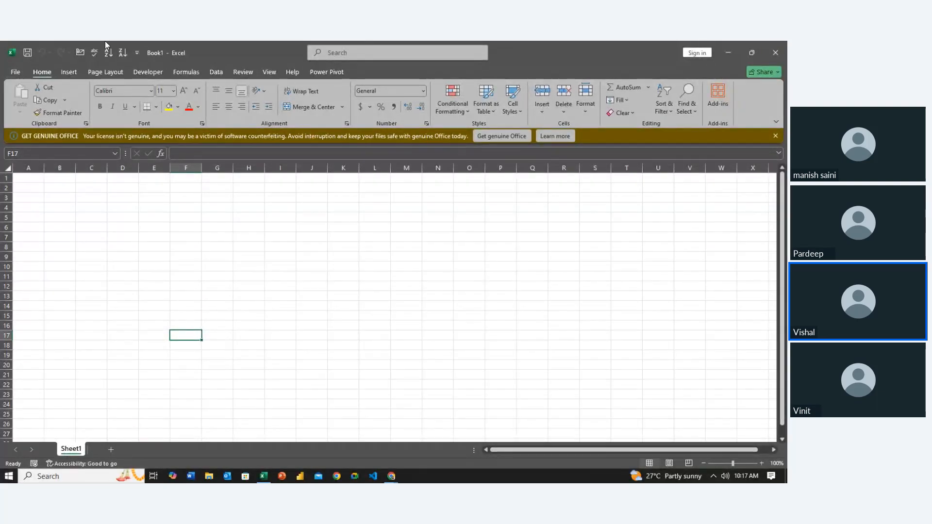
pyautogui.click(775, 53)
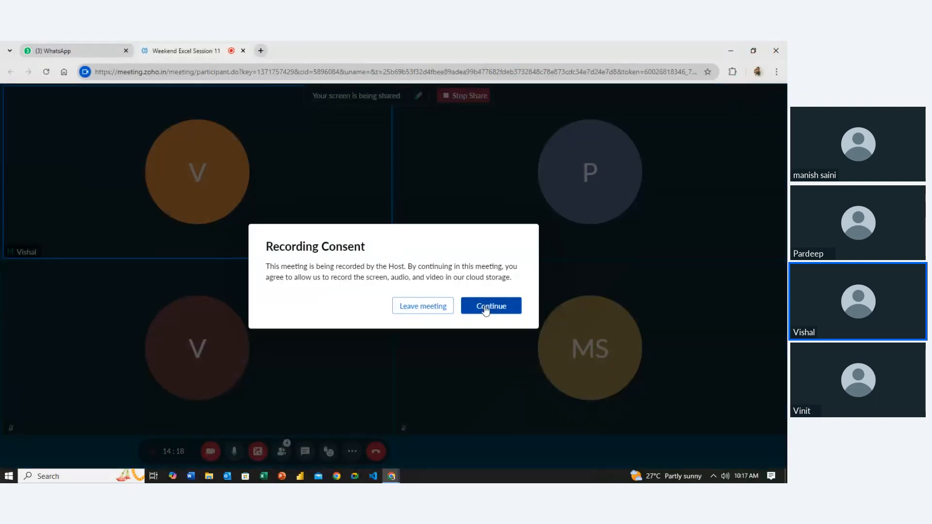
# - Accept the meeting's recording consent, then switch to Excel and open the recent vlookup workbook
pyautogui.click(485, 311)
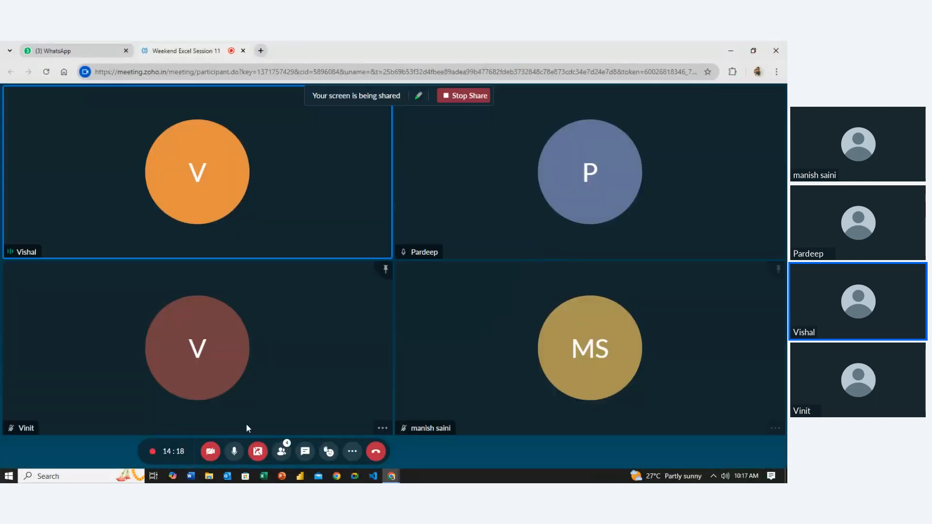
pyautogui.click(265, 476)
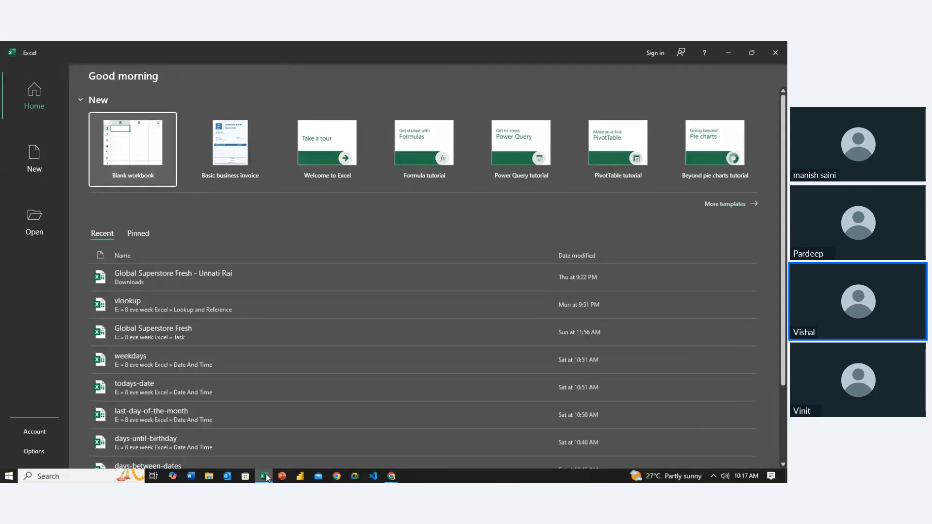
pyautogui.click(230, 313)
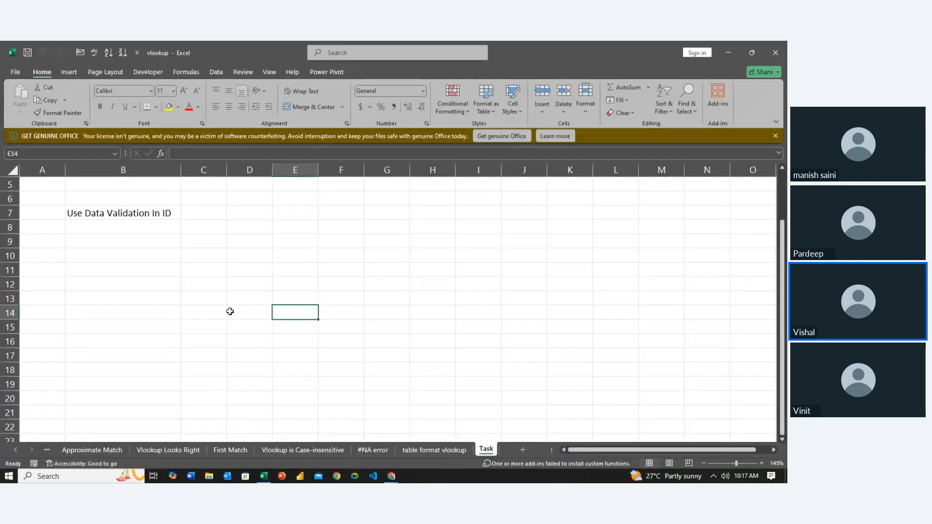
# - Go to the Vlookup Index sheet at the start of the workbook
pyautogui.click(47, 449)
pyautogui.click(47, 450)
pyautogui.click(47, 450)
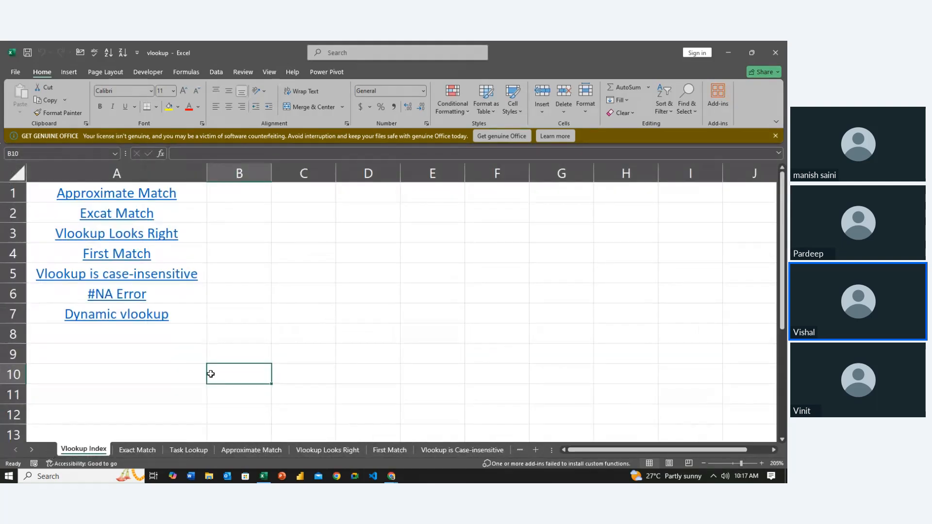
# - Examine the linked VLOOKUP topics listed in column A of the index sheet
pyautogui.click(319, 320)
pyautogui.press('Left')
pyautogui.press('Left')
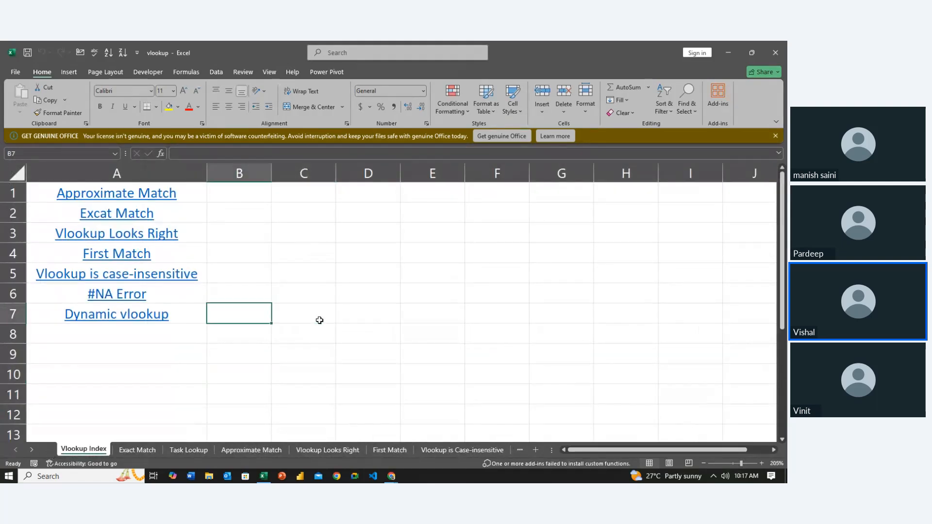
pyautogui.press('Up')
pyautogui.press('Up')
pyautogui.press('Up')
pyautogui.press('Up')
pyautogui.press('Up')
pyautogui.press('Up')
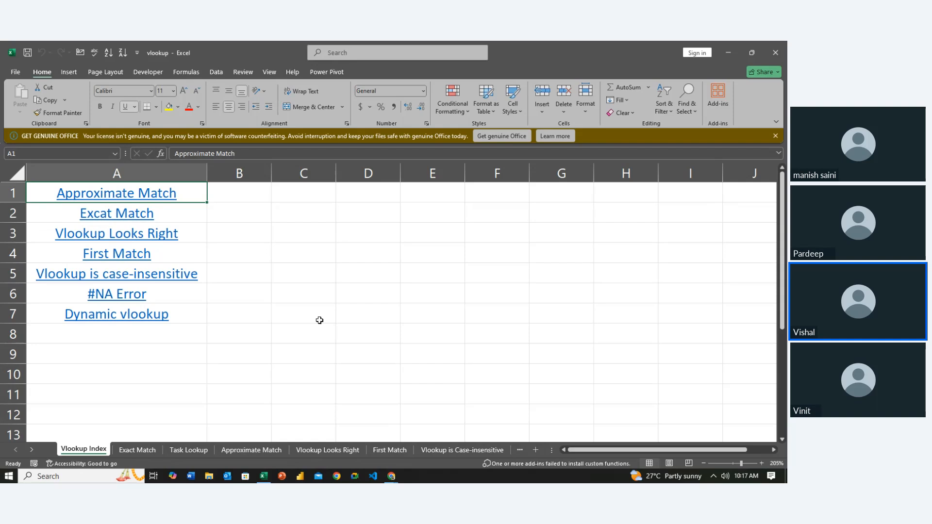
pyautogui.press('Down')
pyautogui.press('Down')
pyautogui.press('Down')
pyautogui.press('Down')
pyautogui.press('Right')
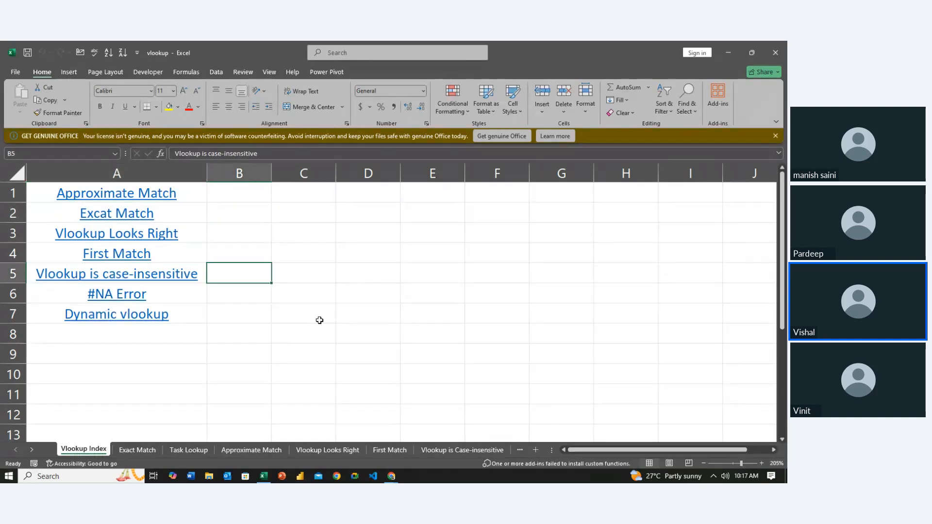
pyautogui.press('Down')
pyautogui.press('Right')
pyautogui.press('Down')
pyautogui.press('Left')
pyautogui.press('Left')
pyautogui.press('Right')
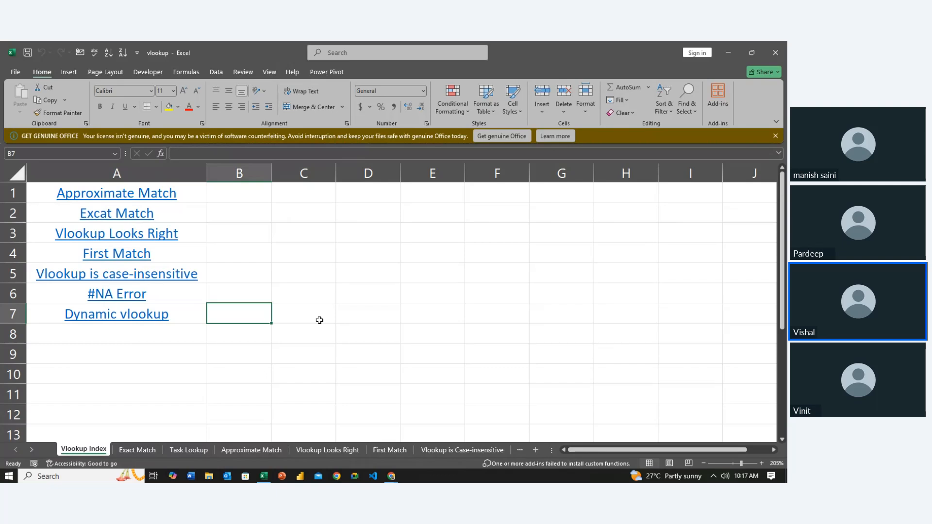
# - On the Exact Match sheet, clear the First Name and Salary results in L3:M9
pyautogui.click(130, 453)
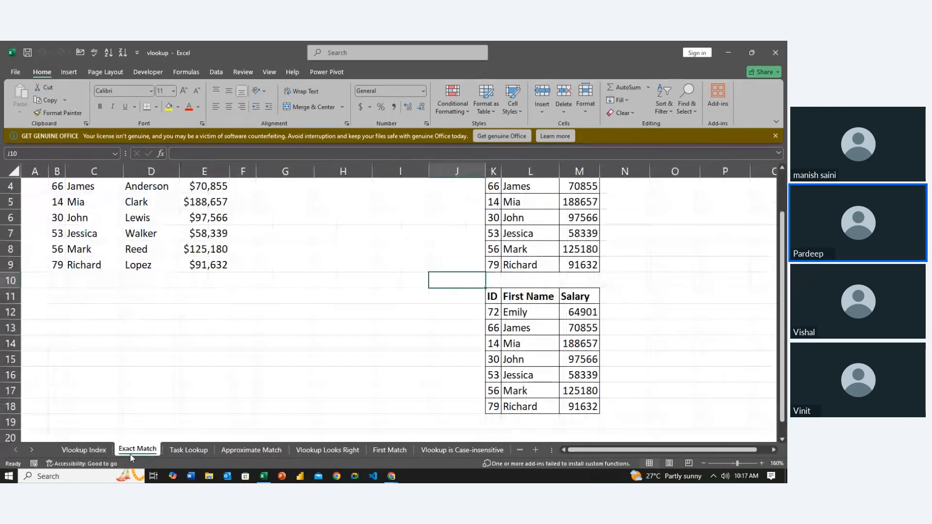
pyautogui.click(259, 359)
pyautogui.scroll(1, 259, 359)
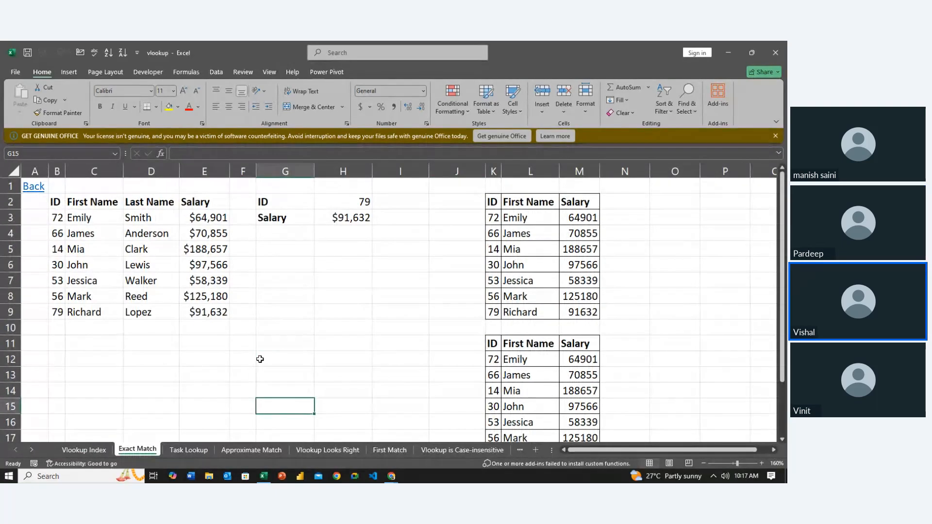
pyautogui.click(516, 220)
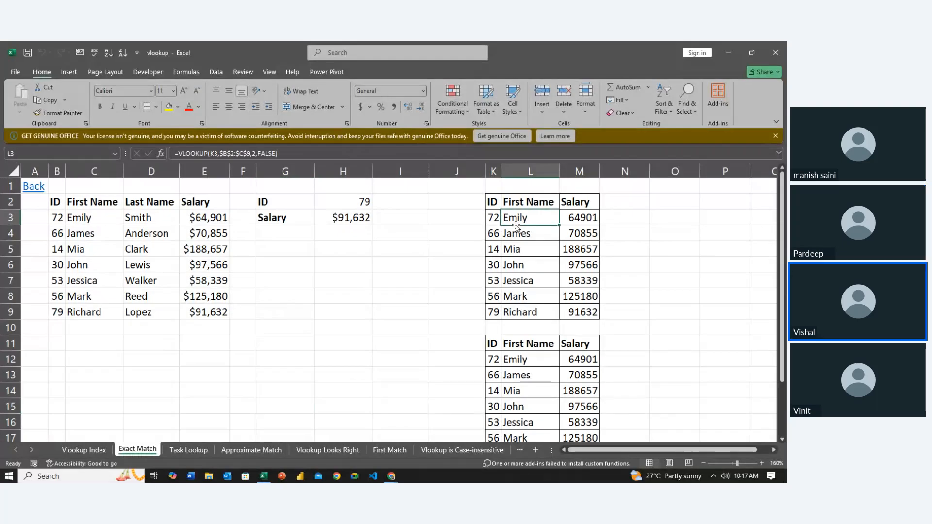
pyautogui.hotkey('shift', 'Right')
pyautogui.hotkey('shift', 'Down')
pyautogui.hotkey('shift', 'Down')
pyautogui.hotkey('shift', 'Down')
pyautogui.hotkey('shift', 'Down')
pyautogui.hotkey('shift', 'Down')
pyautogui.hotkey('shift', 'Down')
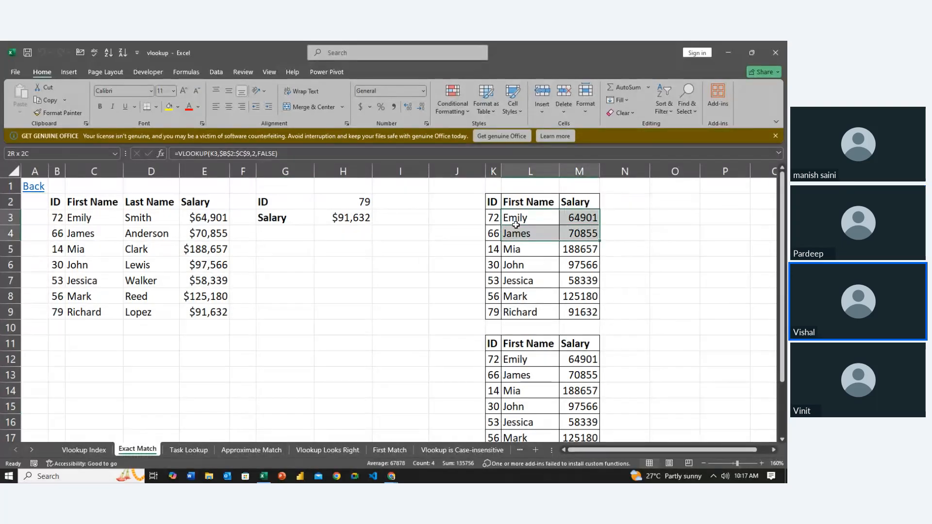
pyautogui.press('Delete')
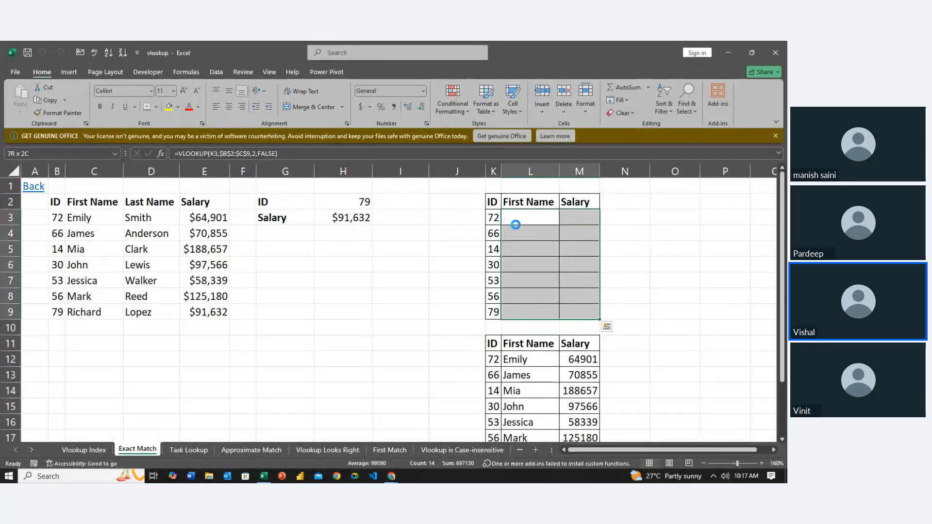
# - Clear the First Name and Salary results in L12:M18 of the second lookup table
pyautogui.press('Down')
pyautogui.press('Down')
pyautogui.press('Down')
pyautogui.press('Down')
pyautogui.press('Down')
pyautogui.press('Down')
pyautogui.press('Down')
pyautogui.press('Down')
pyautogui.press('Down')
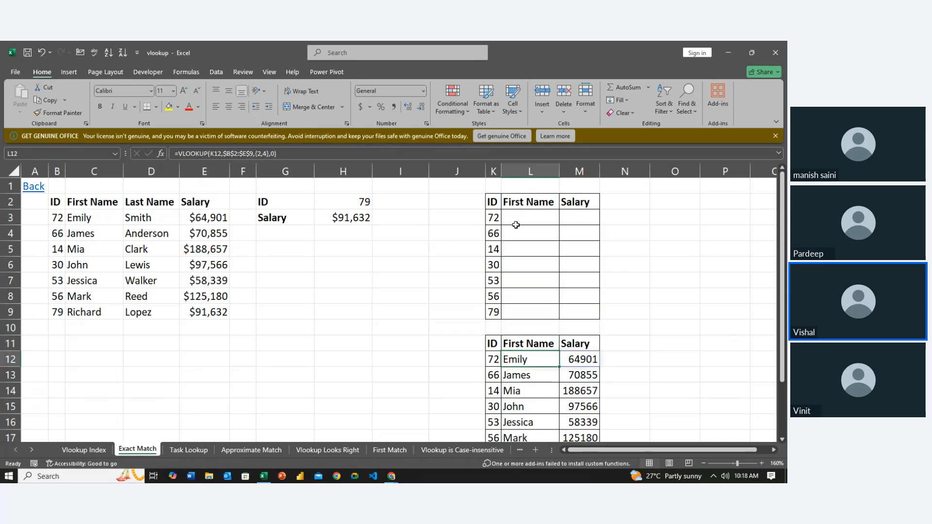
pyautogui.hotkey('shift', 'Right')
pyautogui.hotkey('shift', 'Down')
pyautogui.hotkey('shift', 'Down')
pyautogui.hotkey('shift', 'Down')
pyautogui.hotkey('shift', 'Down')
pyautogui.hotkey('shift', 'Down')
pyautogui.hotkey('shift', 'Down')
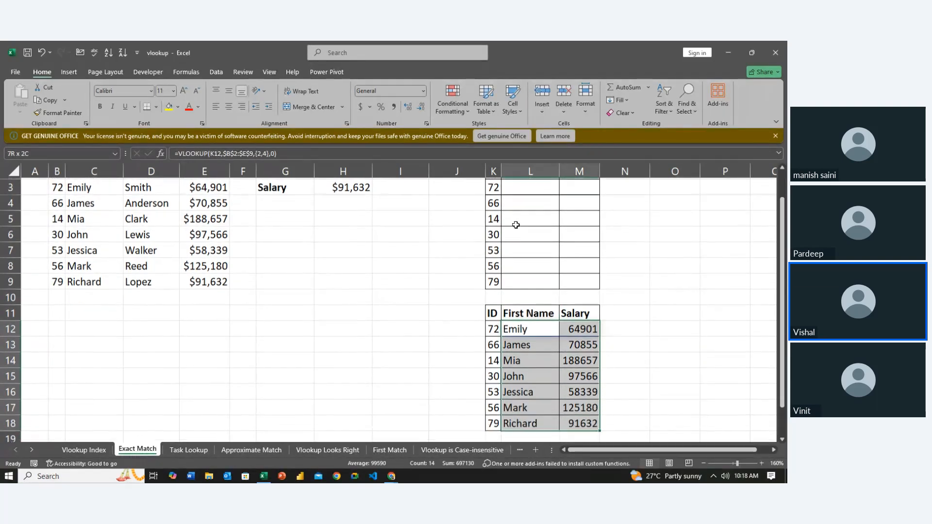
pyautogui.press('Delete')
# - Delete the VLOOKUP salary formula in cell H3
pyautogui.press('Up')
pyautogui.press('Left')
pyautogui.press('Left')
pyautogui.press('Left')
pyautogui.press('Up')
pyautogui.press('Up')
pyautogui.press('Up')
pyautogui.press('Up')
pyautogui.press('Up')
pyautogui.press('Up')
pyautogui.press('Up')
pyautogui.press('Up')
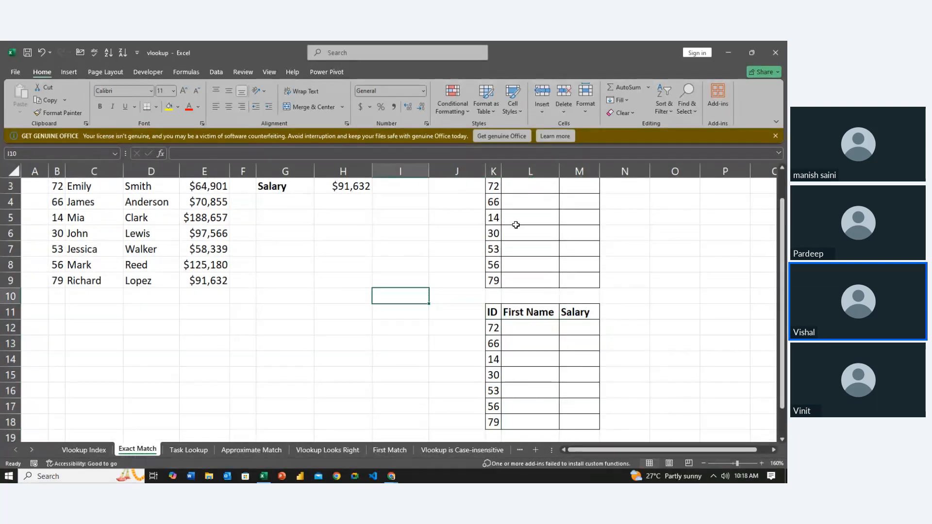
pyautogui.press('Left')
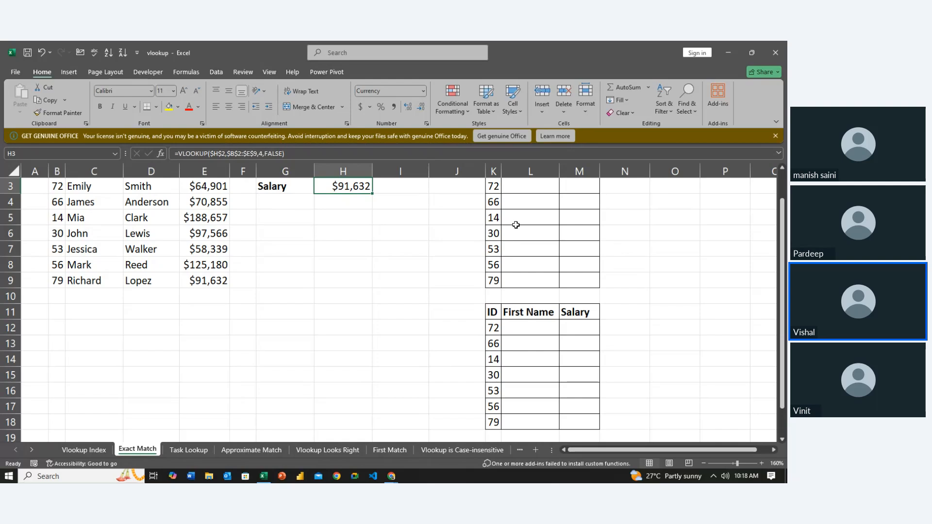
pyautogui.press('Delete')
pyautogui.scroll(1, 515, 225)
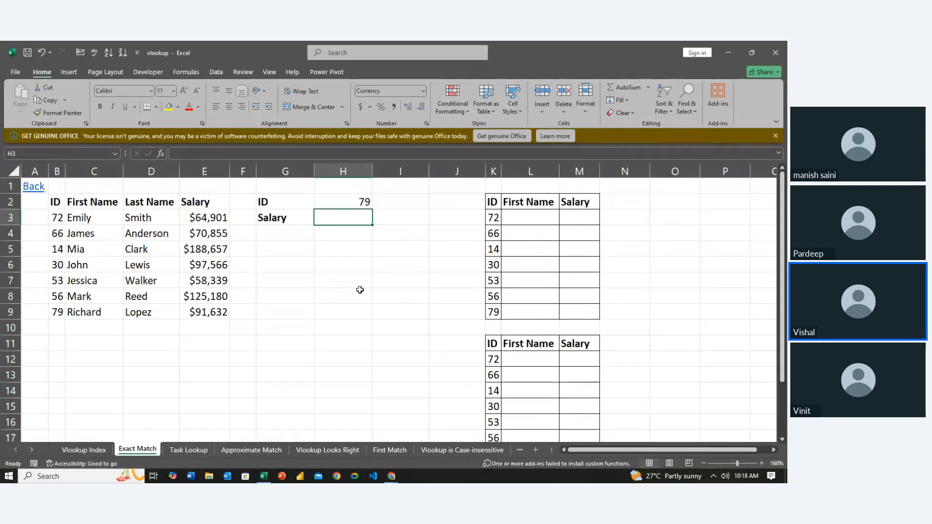
pyautogui.click(367, 286)
pyautogui.press('Left')
pyautogui.press('Up')
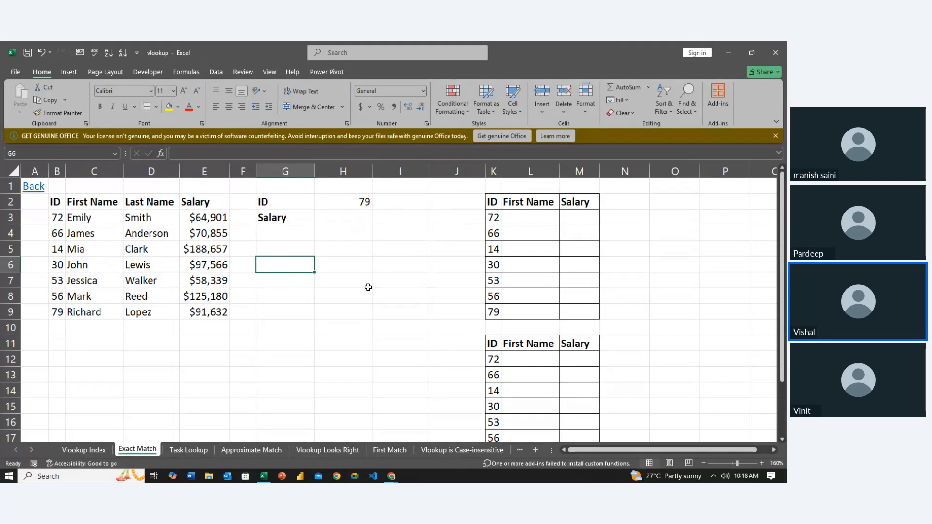
pyautogui.press('Right')
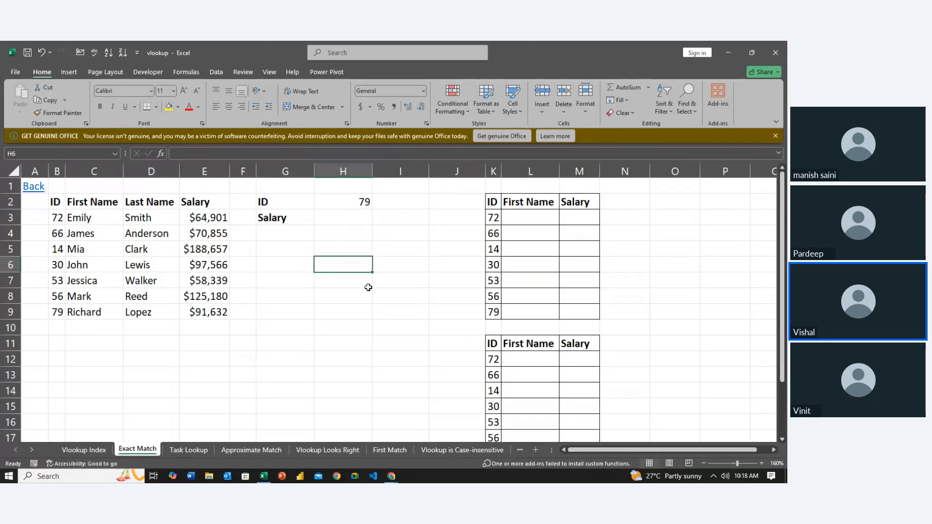
# - Change the header in L11 of the second lookup table to "Last Name"
pyautogui.press('Right')
pyautogui.press('Right')
pyautogui.press('Down')
pyautogui.press('Down')
pyautogui.press('Down')
pyautogui.press('Right')
pyautogui.press('Down')
pyautogui.press('Down')
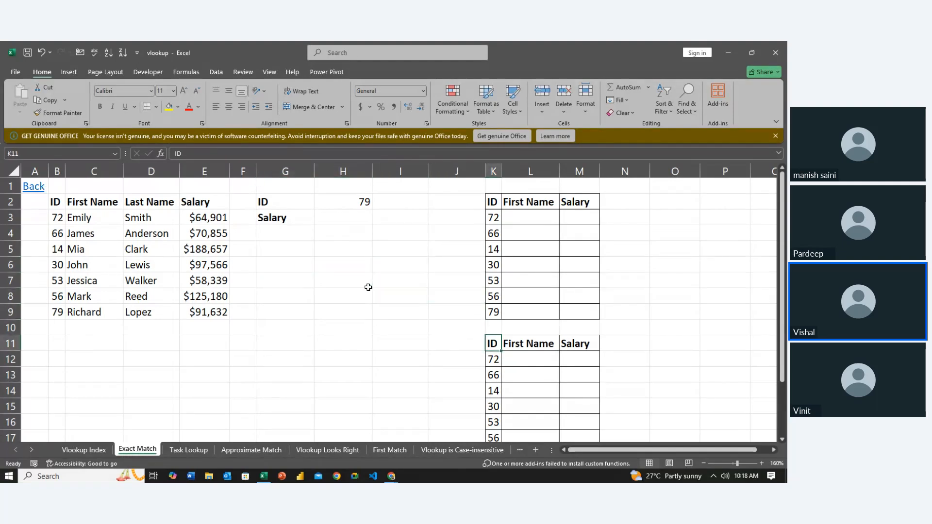
pyautogui.press('Right')
pyautogui.press('F2')
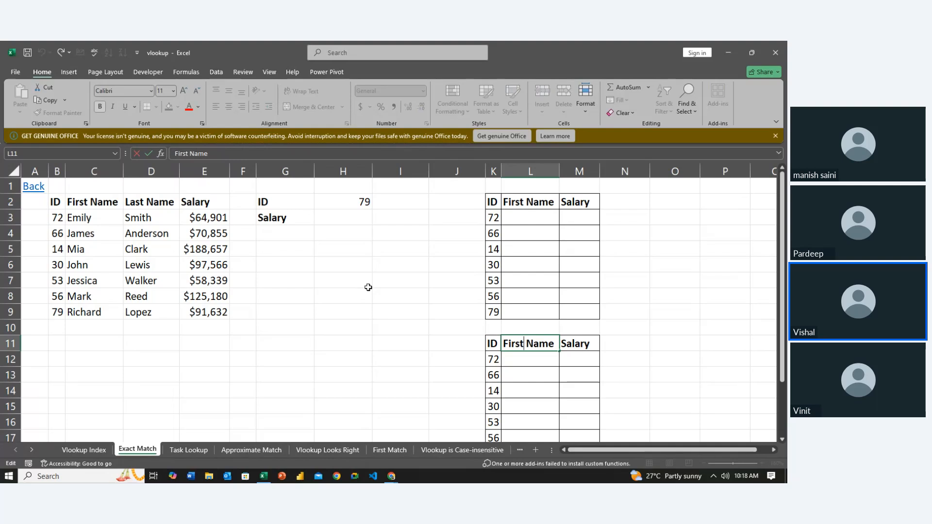
pyautogui.hotkey('shift', 'Left')
pyautogui.hotkey('shift', 'Left')
pyautogui.hotkey('shift', 'Left')
pyautogui.hotkey('shift', 'Left')
pyautogui.hotkey('shift', 'Left')
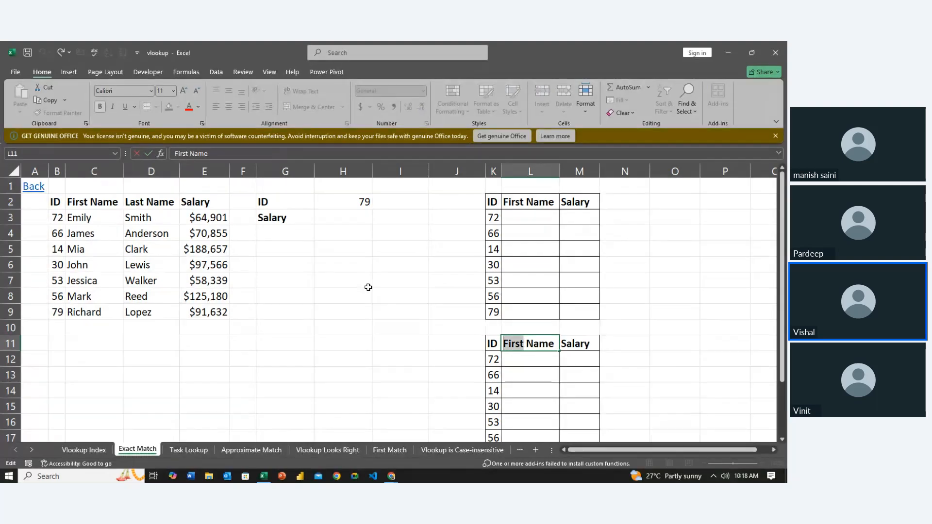
pyautogui.write('Last')
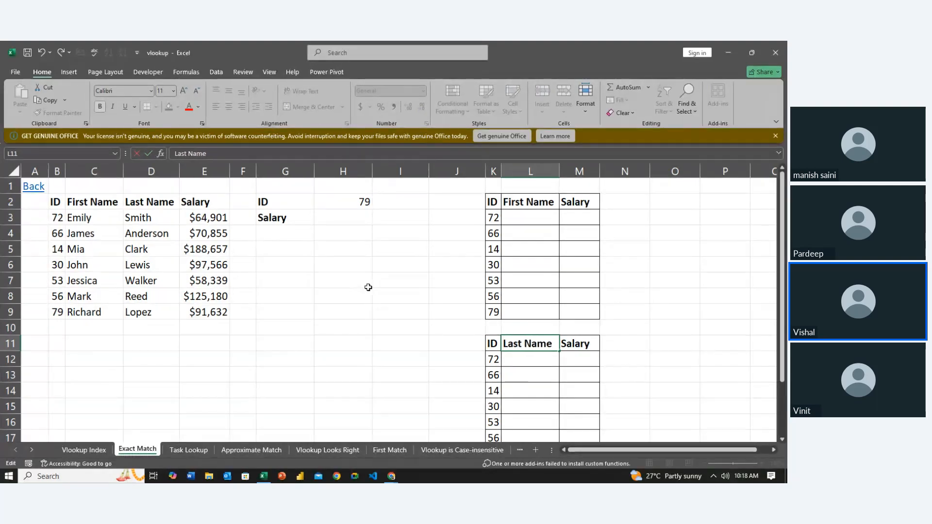
pyautogui.press('Return')
pyautogui.press('Left')
pyautogui.press('Left')
pyautogui.press('Up')
pyautogui.press('Left')
pyautogui.press('Left')
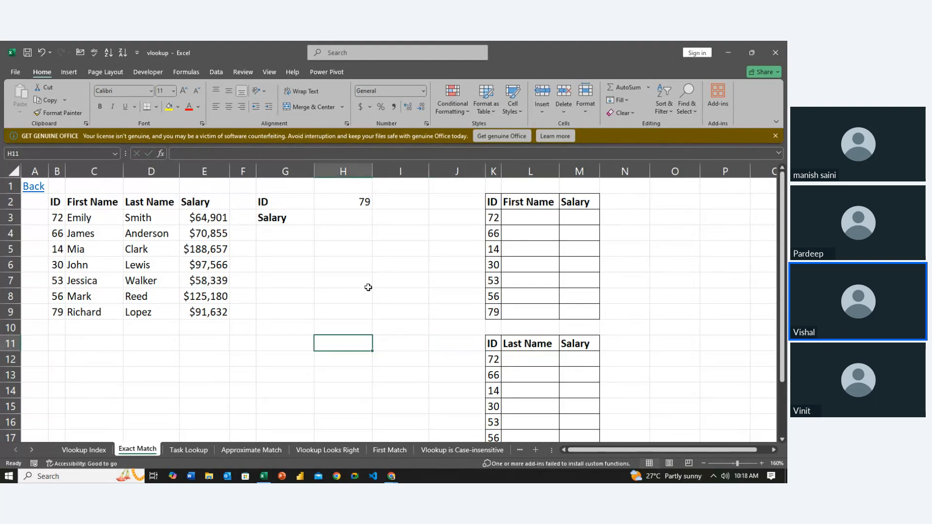
pyautogui.press('Right')
pyautogui.press('Left')
pyautogui.press('Left')
pyautogui.press('Up')
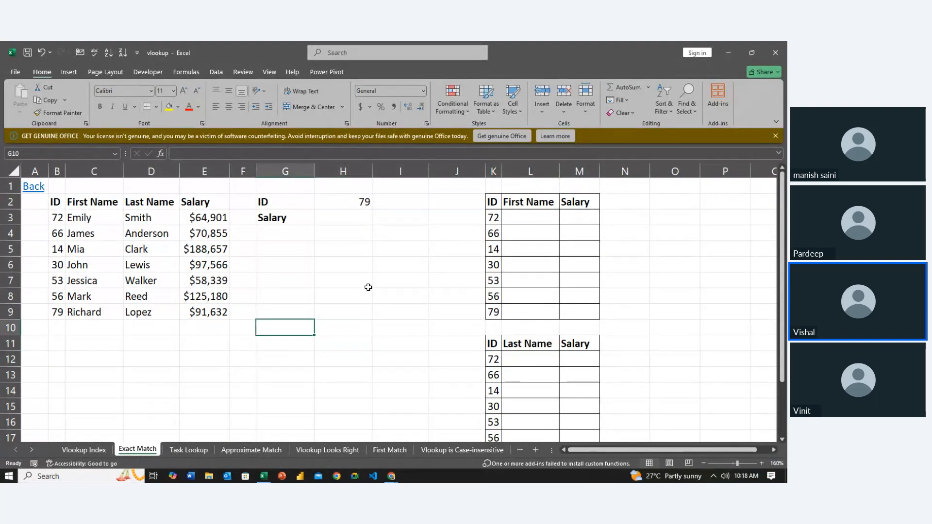
pyautogui.press('Up')
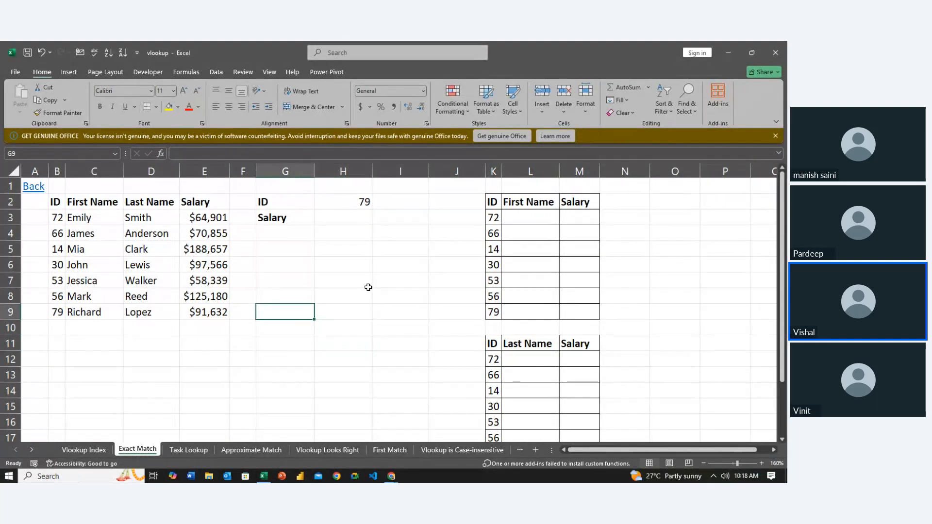
pyautogui.press('Left')
pyautogui.press('Up')
pyautogui.press('Up')
pyautogui.press('Up')
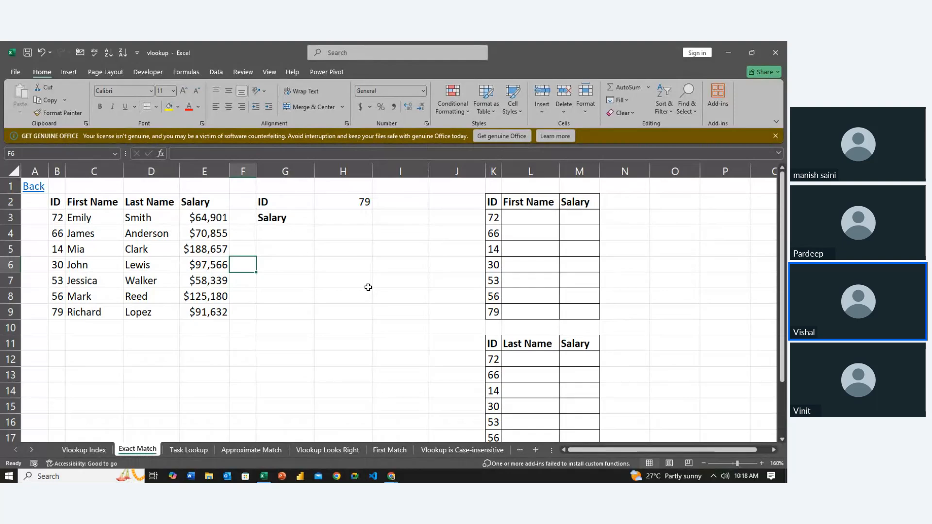
pyautogui.press('Up')
pyautogui.press('Up')
pyautogui.press('Up')
pyautogui.press('Up')
pyautogui.press('Right')
pyautogui.press('Up')
pyautogui.press('Down')
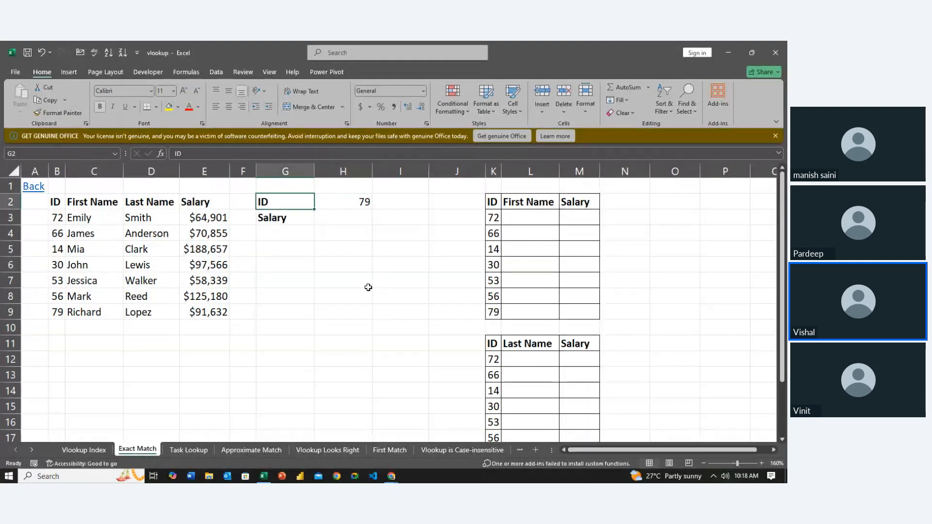
# - Highlight the ID column of the source table, cells B2:B9, including its header
pyautogui.press('Left')
pyautogui.press('Left')
pyautogui.press('Left')
pyautogui.press('Left')
pyautogui.press('Left')
pyautogui.hotkey('shift', 'Down')
pyautogui.hotkey('shift', 'Down')
pyautogui.hotkey('shift', 'Down')
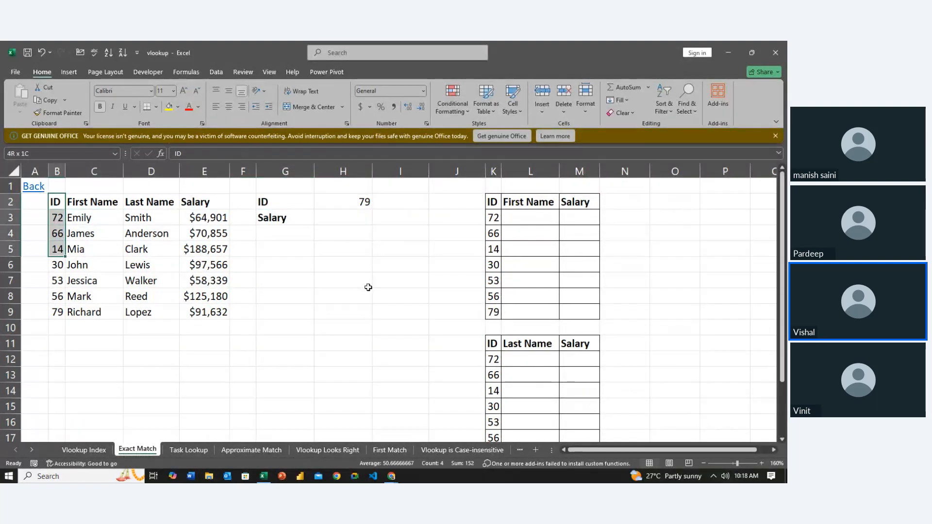
pyautogui.hotkey('shift', 'Down')
pyautogui.hotkey('shift', 'Down')
pyautogui.hotkey('shift', 'Down')
pyautogui.hotkey('shift', 'Down')
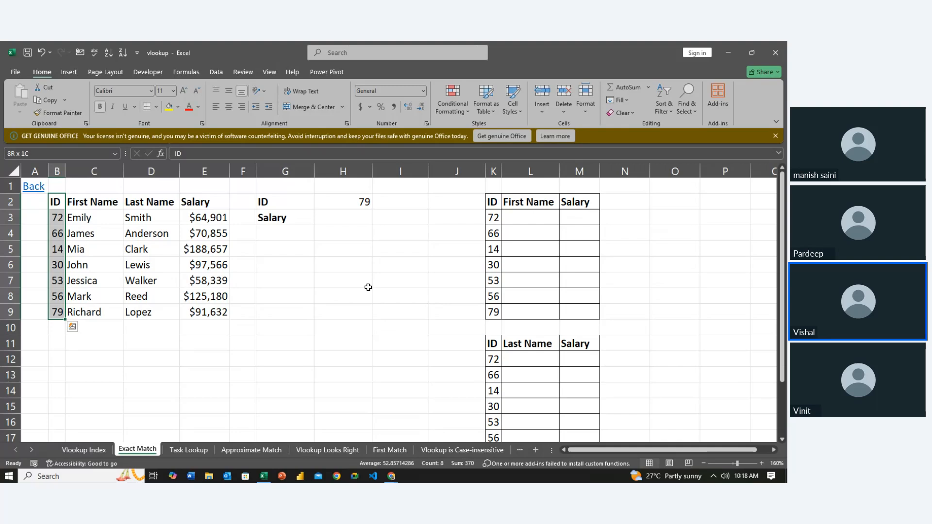
# - Extend the highlight from the ID column to the whole source table, B2:E9
pyautogui.hotkey('shift', 'Right')
pyautogui.hotkey('shift', 'Right')
pyautogui.hotkey('shift', 'Right')
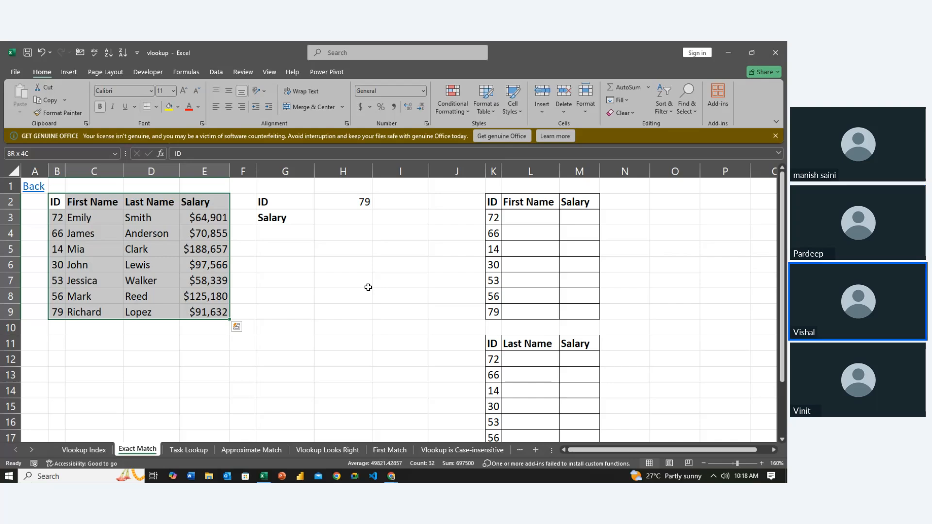
# - Examine the source table's Salary header, the lookup ID in H2 and the empty result cell H3
pyautogui.press('Right')
pyautogui.press('Right')
pyautogui.press('Right')
pyautogui.press('Right')
pyautogui.press('Right')
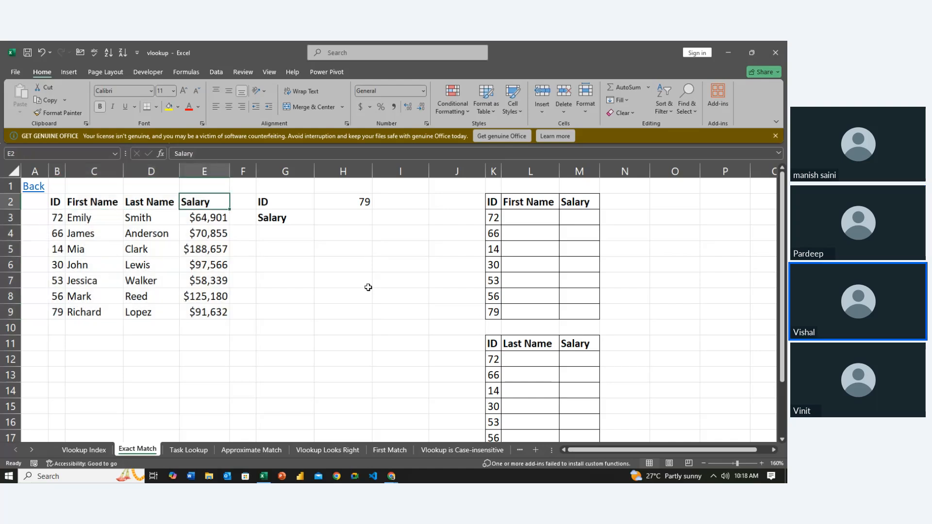
pyautogui.hotkey('shift', 'Down')
pyautogui.press('Right')
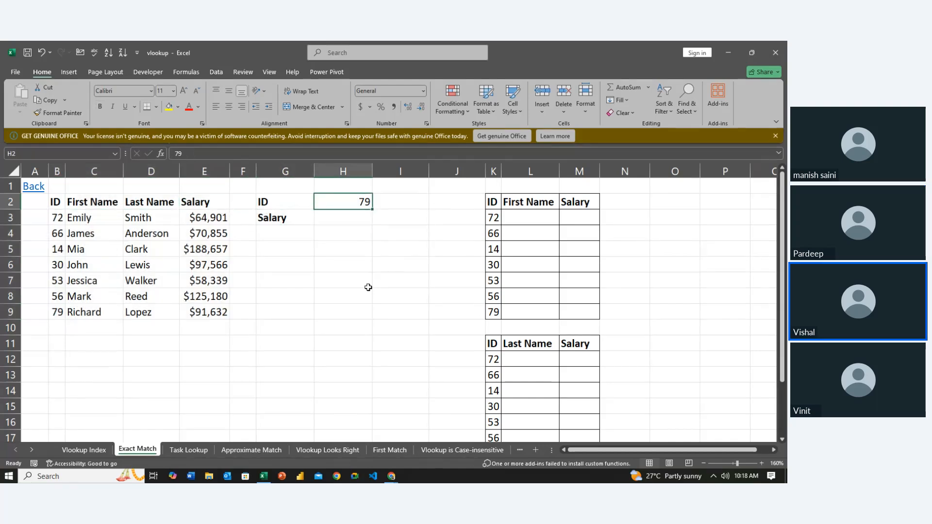
pyautogui.press('Down')
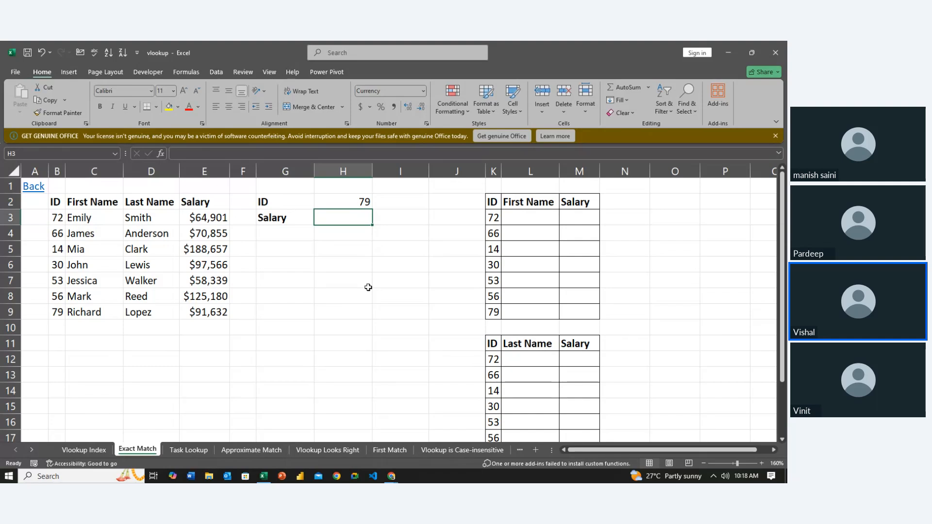
pyautogui.press('Up')
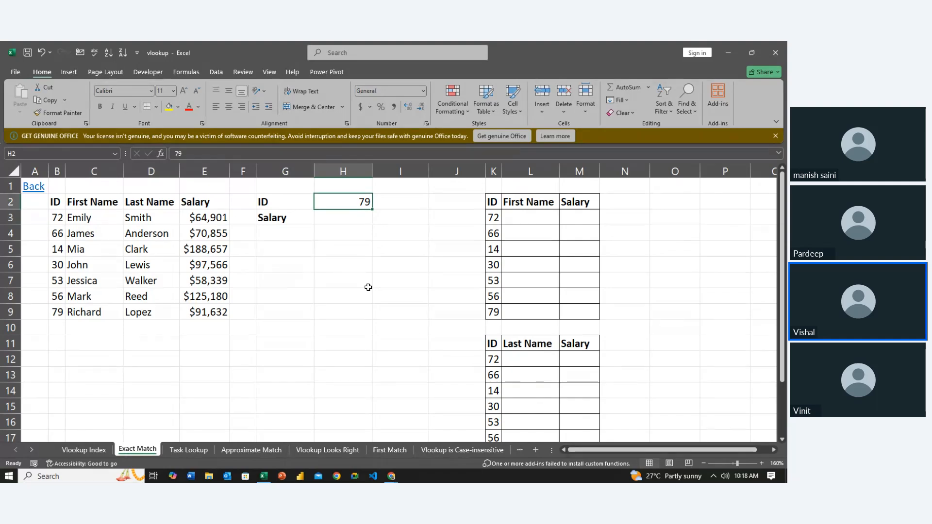
pyautogui.press('Down')
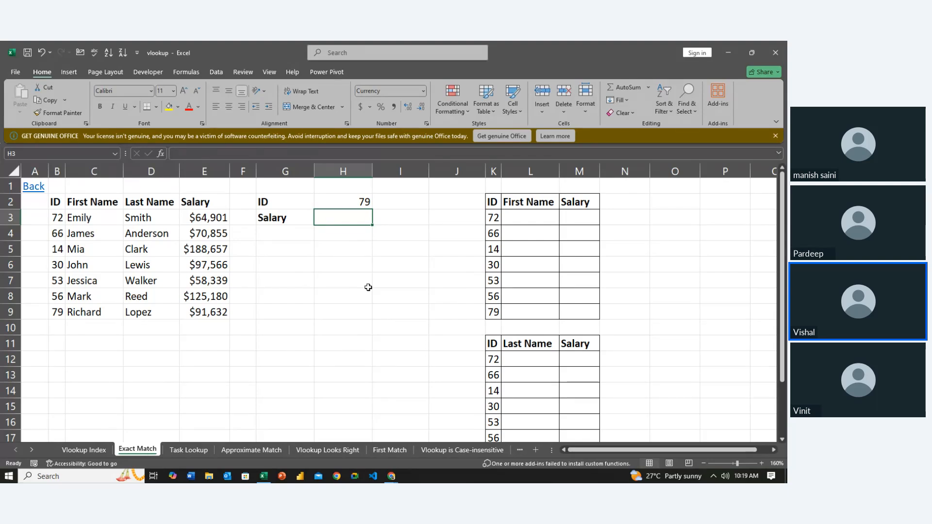
pyautogui.press('Up')
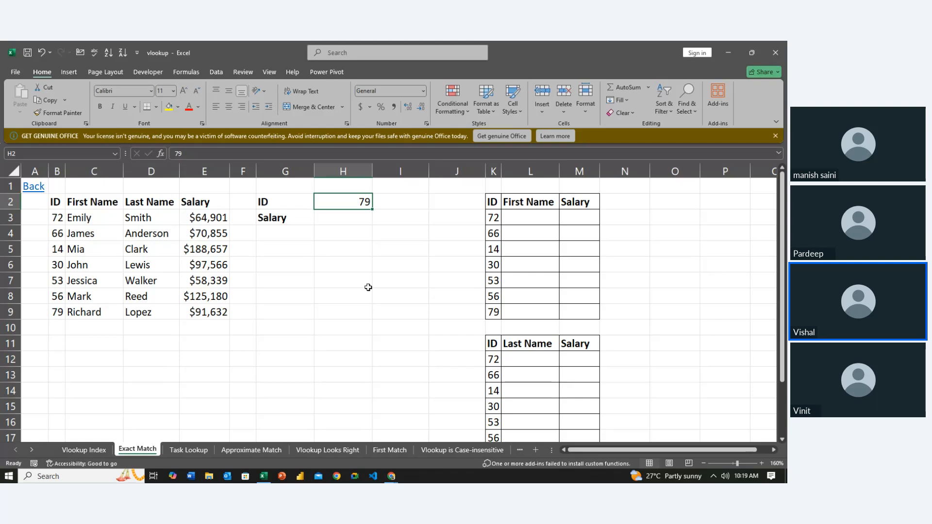
pyautogui.press('Down')
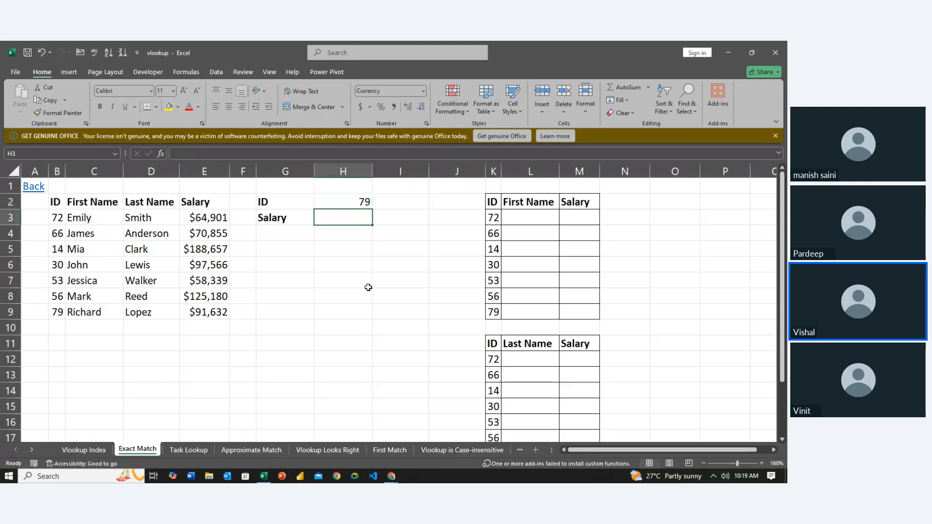
# - Change the label in G3, below the ID label, to "Name"
pyautogui.press('Right')
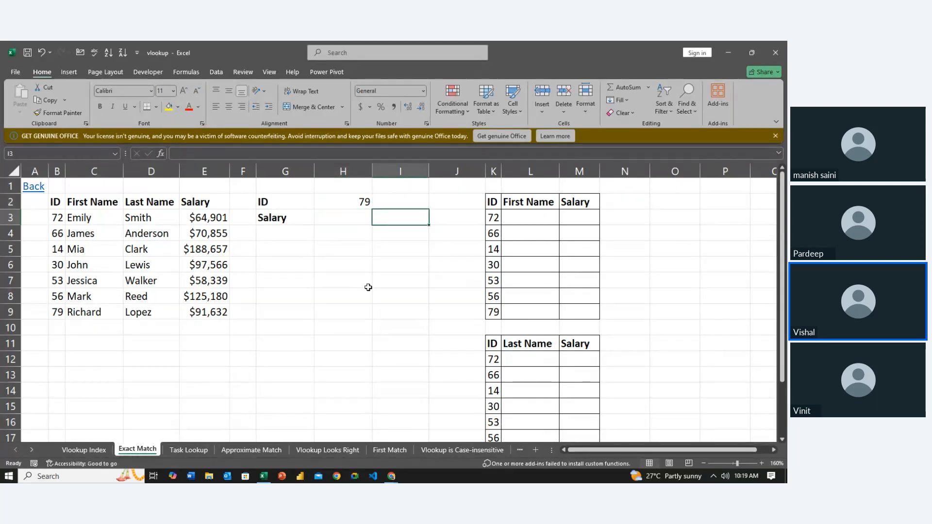
pyautogui.press('Left')
pyautogui.press('Left')
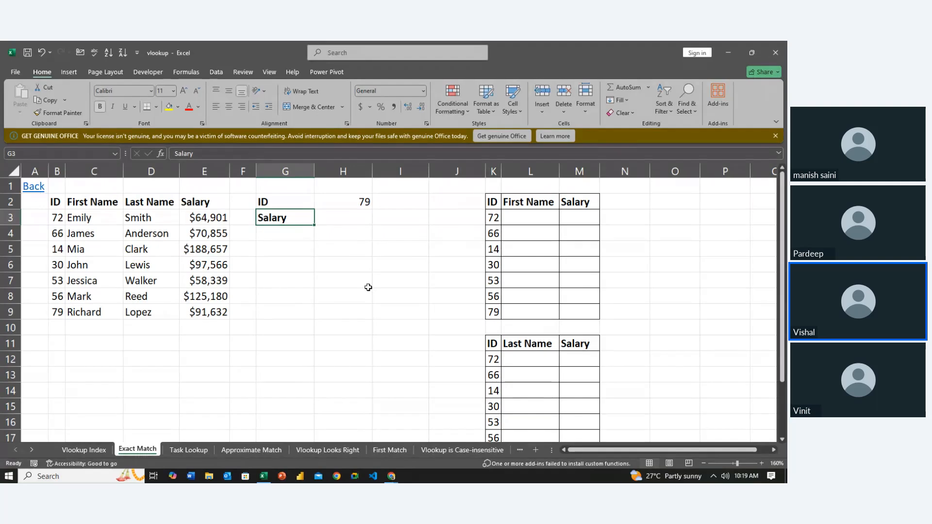
pyautogui.press('BackSpace')
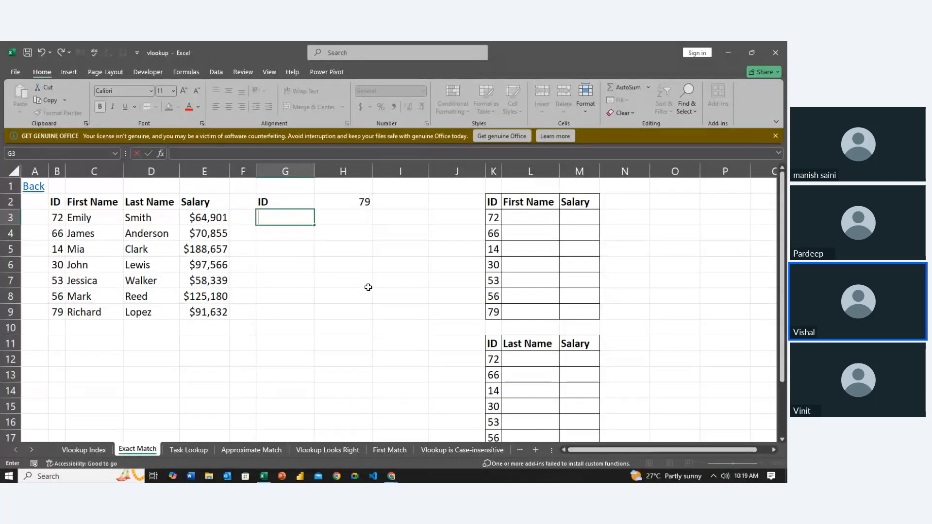
pyautogui.write('F')
pyautogui.press('BackSpace')
pyautogui.write('Name')
pyautogui.press('Return')
# - Add a bold "Salary" label in cell G4, below the Name label
pyautogui.write('Sa')
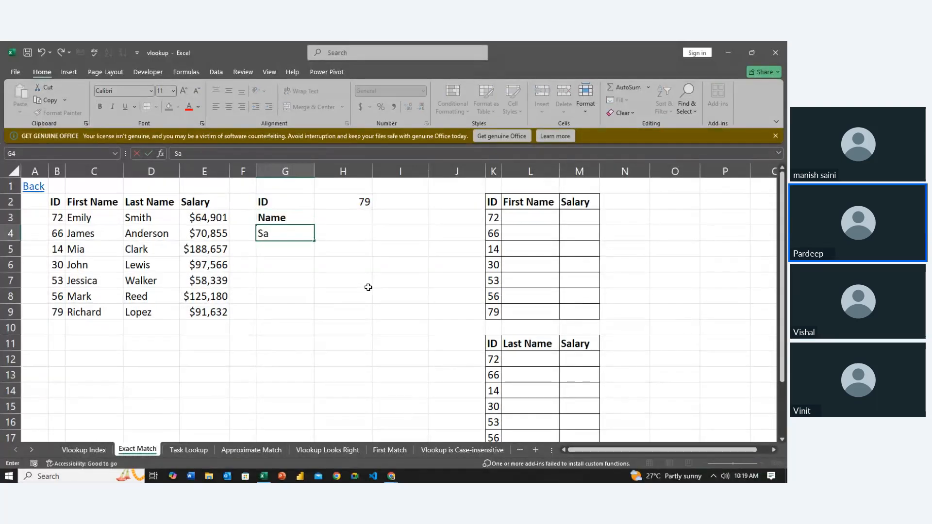
pyautogui.write('lary')
pyautogui.press('Return')
pyautogui.press('Right')
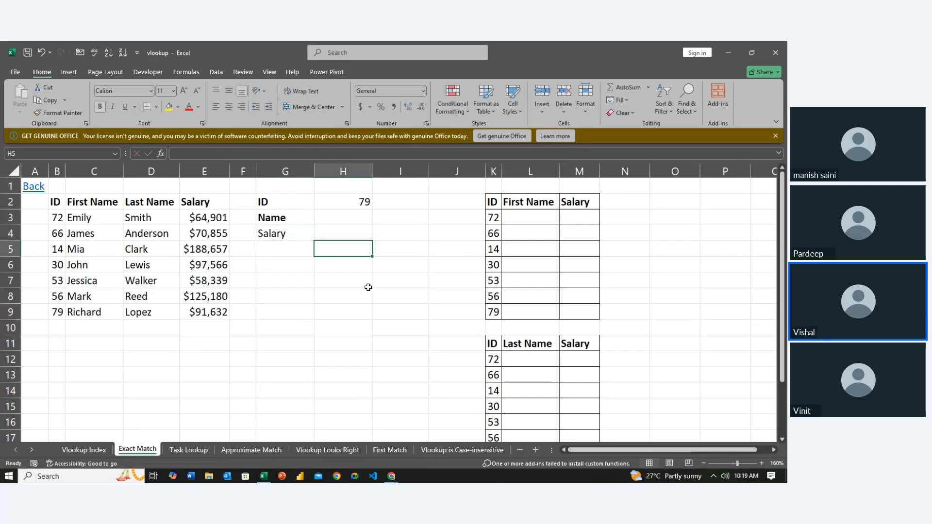
pyautogui.press('Up')
pyautogui.press('Left')
pyautogui.hotkey('ctrl', 'b')
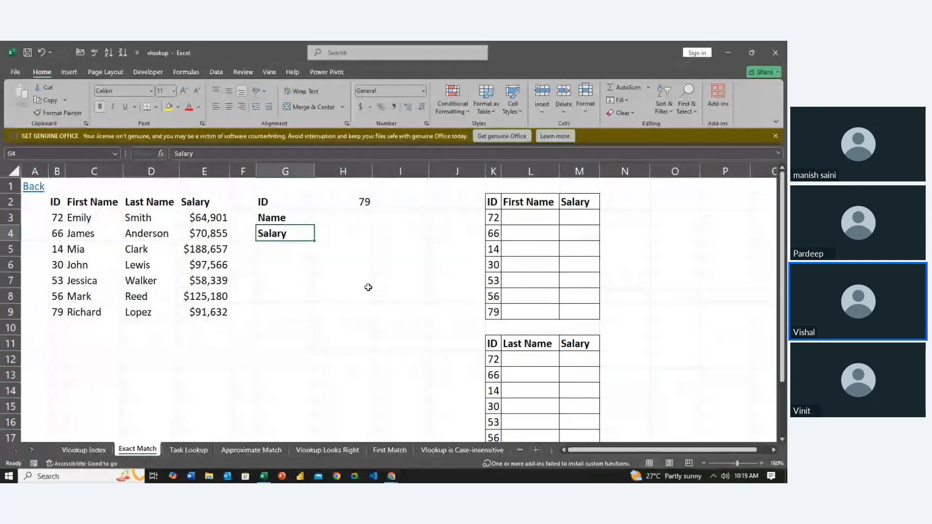
# - Check the result cells H3 and H4, and highlight the ID, Name and Salary labels in G2:G4
pyautogui.press('Up')
pyautogui.press('Up')
pyautogui.press('Right')
pyautogui.press('Down')
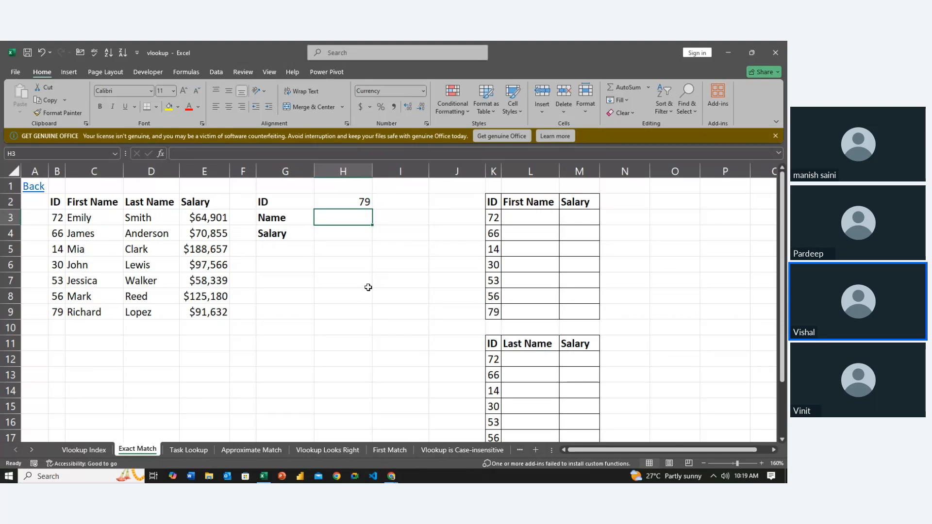
pyautogui.press('Down')
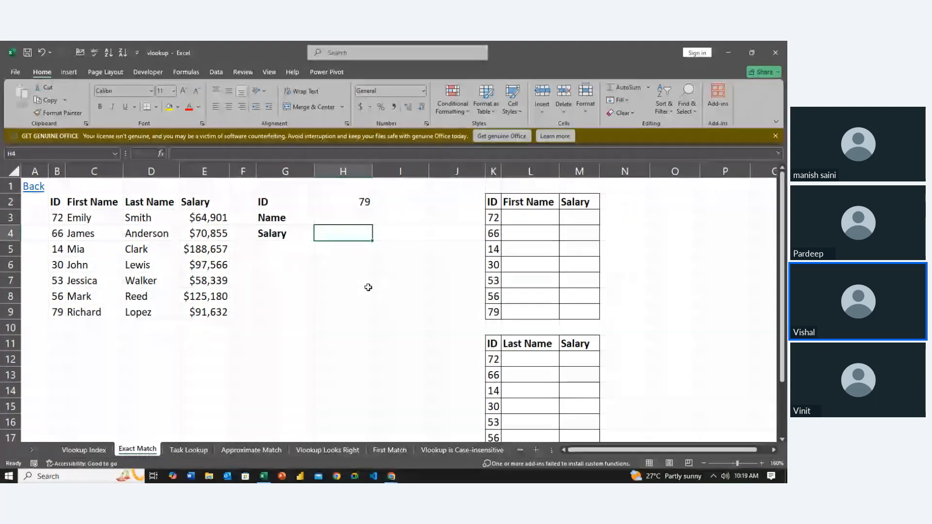
pyautogui.press('Left')
pyautogui.press('Up')
pyautogui.press('Up')
pyautogui.press('Left')
pyautogui.press('Left')
pyautogui.press('Right')
pyautogui.press('Right')
pyautogui.hotkey('shift', 'Down')
pyautogui.hotkey('shift', 'Down')
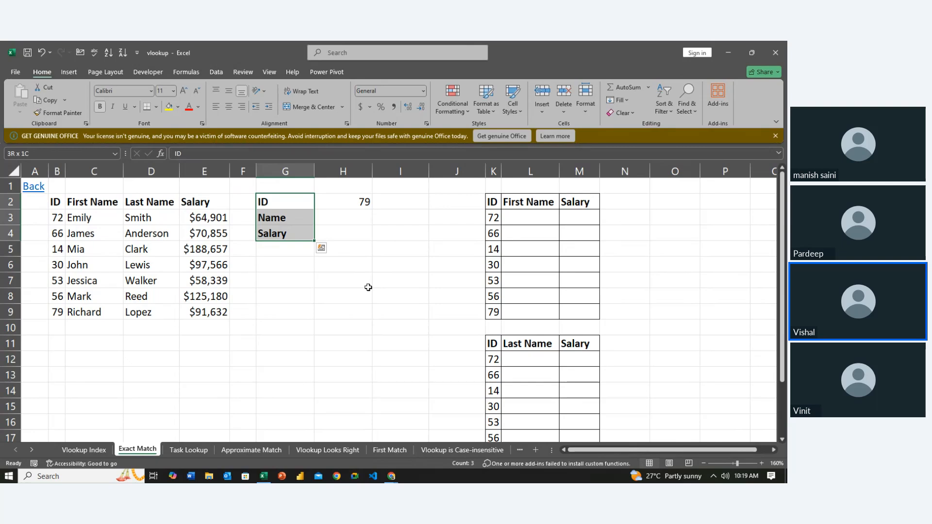
pyautogui.hotkey('ctrl', 'q')
pyautogui.press('Escape')
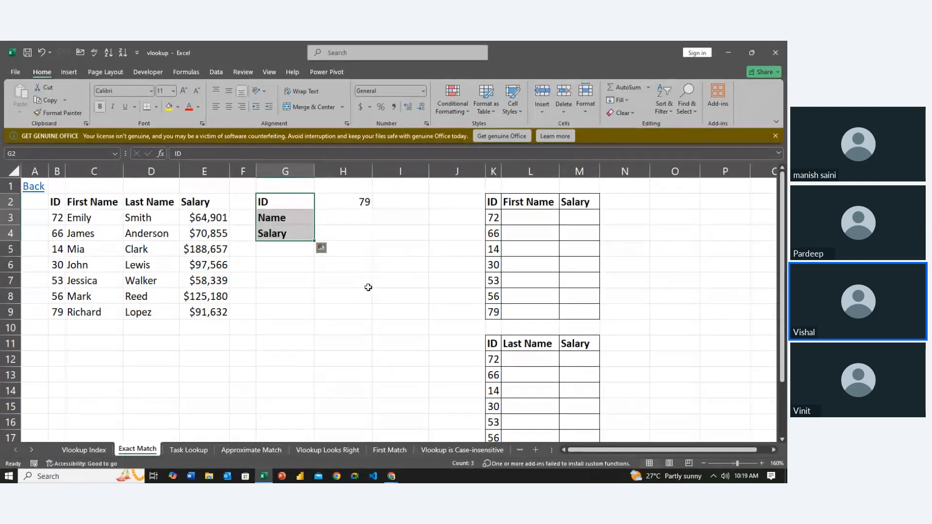
# - Compare the ID label in G2 with the header row of the first lookup table, K2:M2
pyautogui.press('Right')
pyautogui.press('Left')
pyautogui.press('Right')
pyautogui.press('Right')
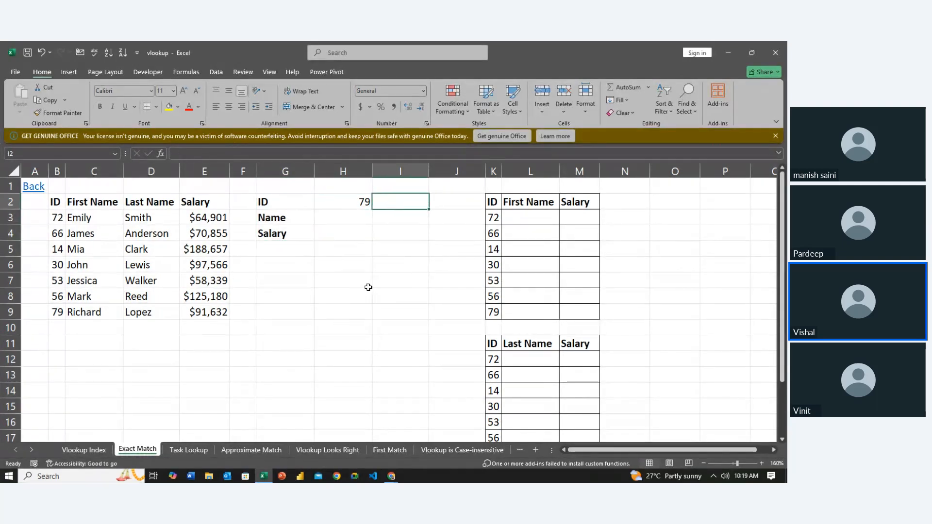
pyautogui.press('Right')
pyautogui.press('Right')
pyautogui.press('Right')
pyautogui.press('Right')
pyautogui.press('Right')
pyautogui.press('Left')
pyautogui.press('Left')
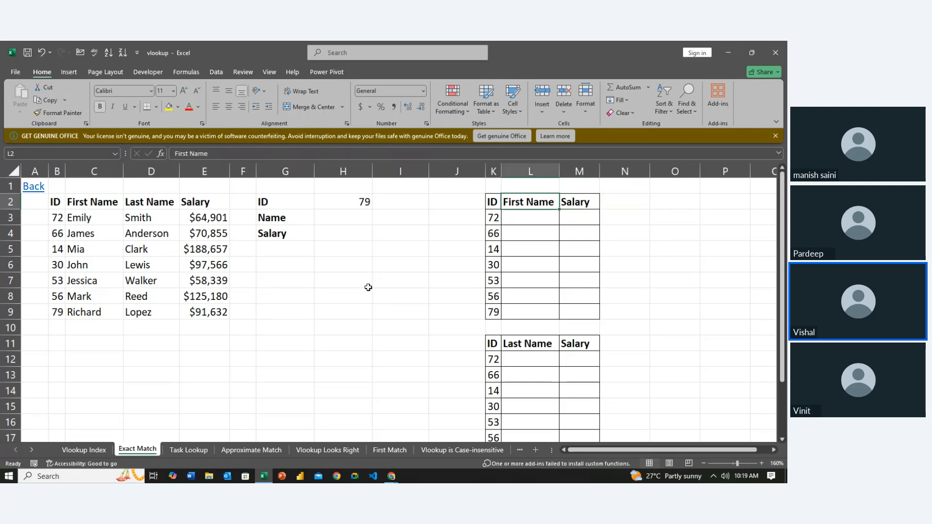
pyautogui.press('Left')
pyautogui.press('Left')
pyautogui.press('Left')
pyautogui.press('Left')
pyautogui.press('Left')
pyautogui.press('Left')
pyautogui.press('Right')
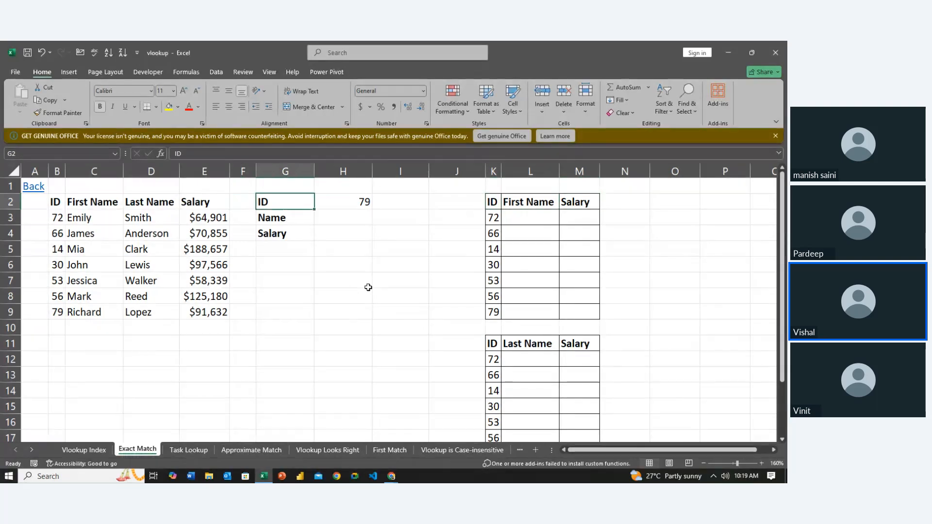
# - Examine the lookup ID in H2 and the empty Name and Salary result cells H3 and H4
pyautogui.press('Down')
pyautogui.press('Right')
pyautogui.press('Down')
pyautogui.press('Up')
pyautogui.press('Up')
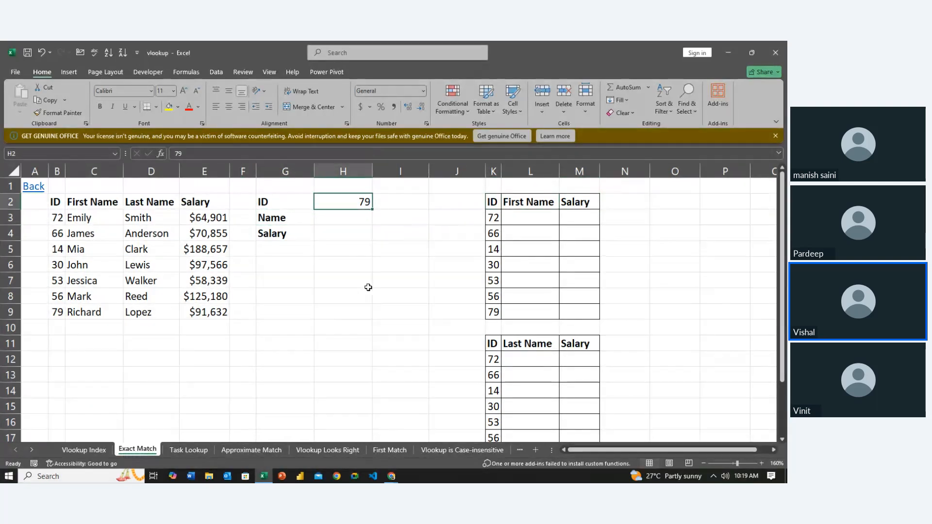
pyautogui.press('Down')
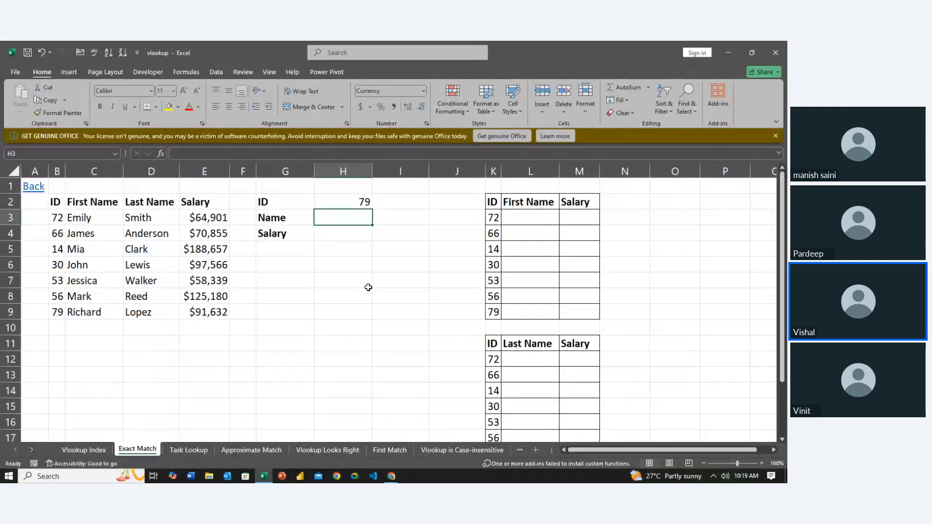
pyautogui.press('Down')
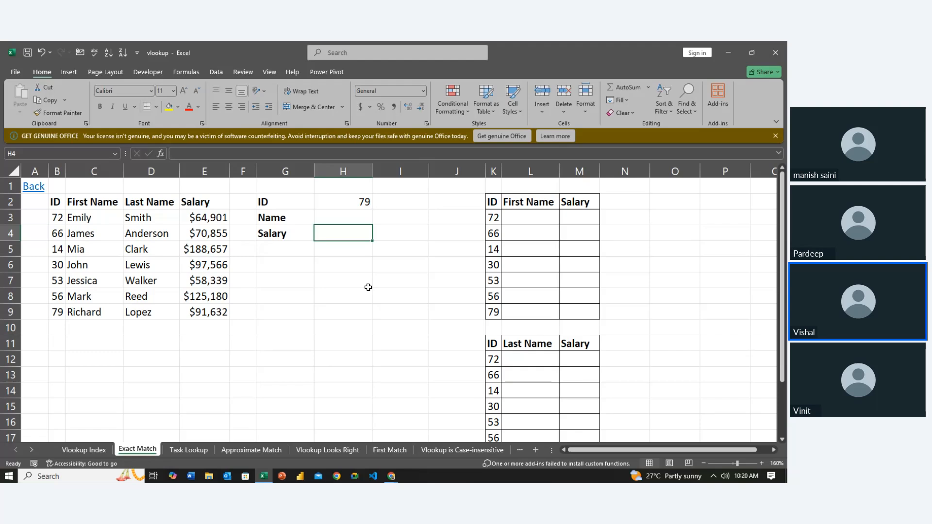
pyautogui.press('Up')
pyautogui.press('Up')
pyautogui.press('Down')
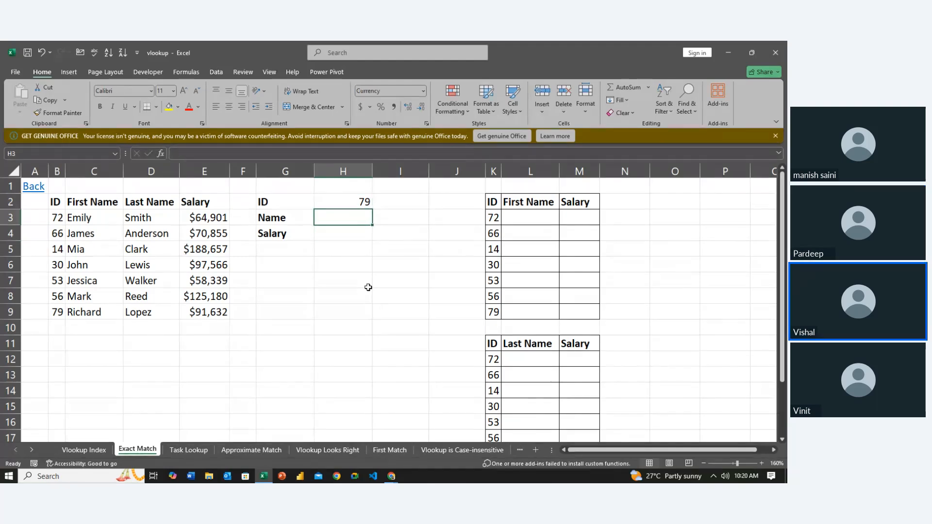
pyautogui.press('Up')
pyautogui.press('Down')
pyautogui.press('Left')
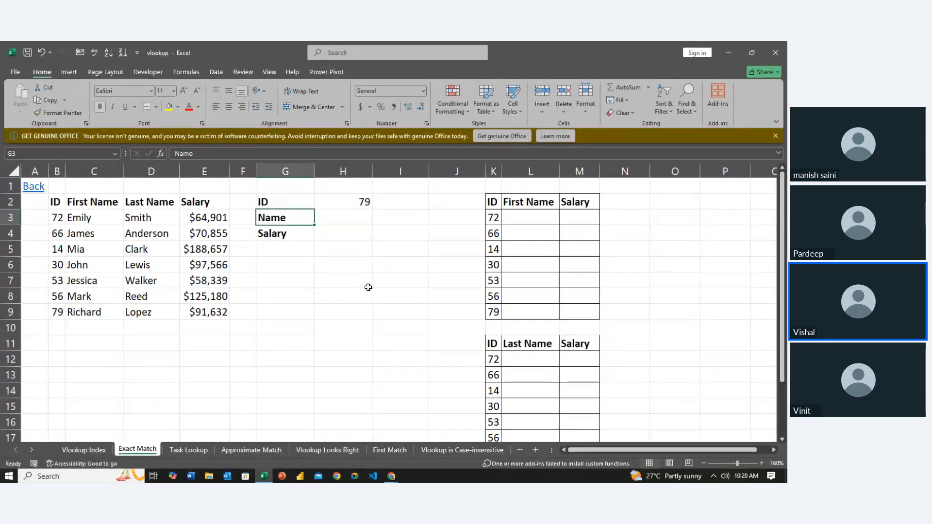
pyautogui.press('Right')
pyautogui.press('Up')
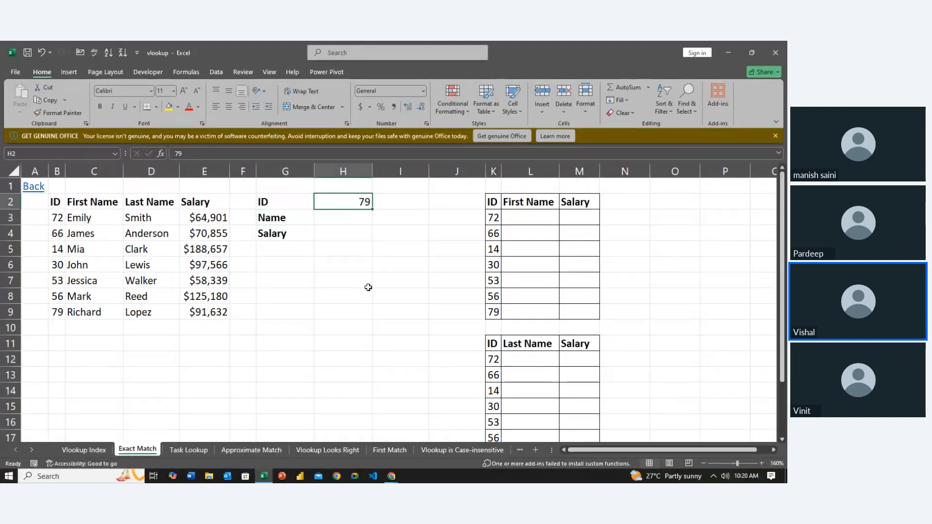
# - Highlight the source table's ID values in B3:B9, without the header
pyautogui.press('Left')
pyautogui.press('Left')
pyautogui.press('Left')
pyautogui.press('Left')
pyautogui.press('Left')
pyautogui.press('Left')
pyautogui.press('Down')
pyautogui.hotkey('shift', 'Down')
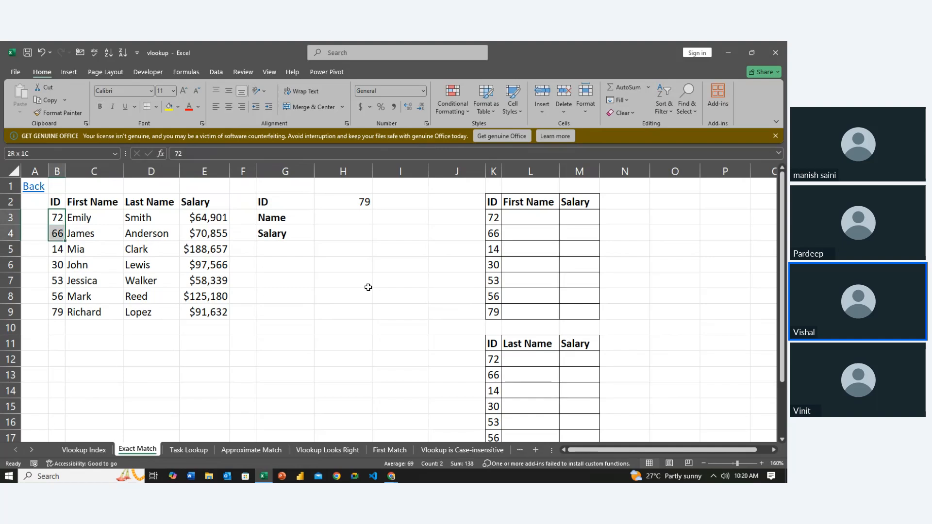
pyautogui.hotkey('shift', 'Down')
pyautogui.hotkey('shift', 'Down')
pyautogui.hotkey('ctrl', 'shift', 'Down')
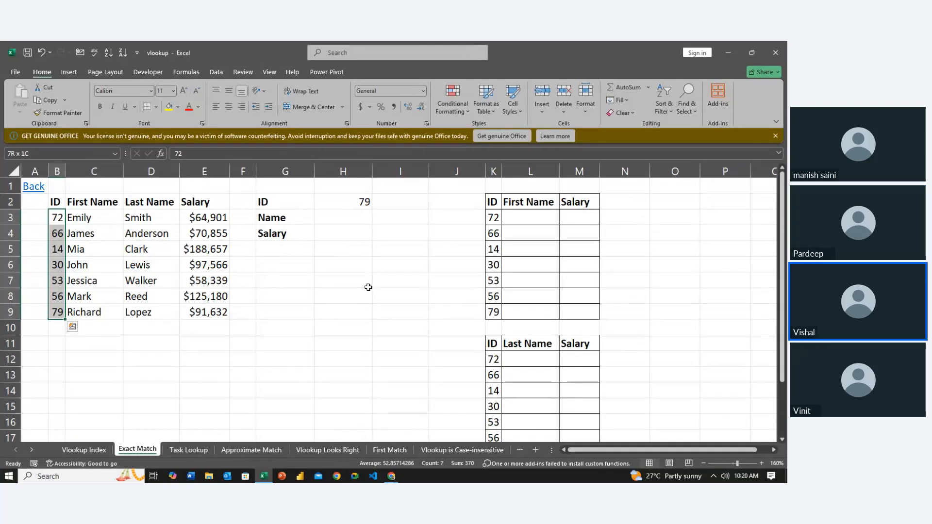
# - Highlight the ID column of the first lookup table, starting from its header in K2
pyautogui.press('Right')
pyautogui.press('Right')
pyautogui.press('Right')
pyautogui.press('Right')
pyautogui.press('Right')
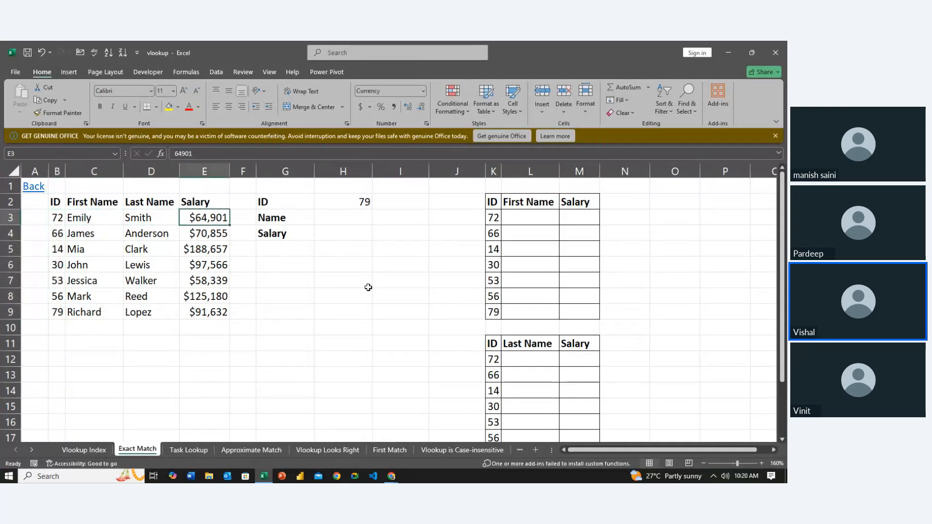
pyautogui.press('Right')
pyautogui.press('Down')
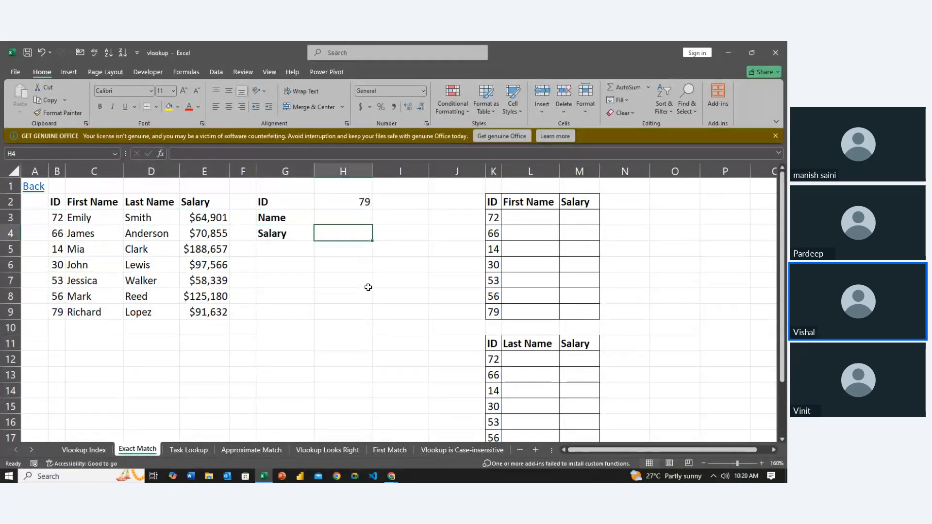
pyautogui.press('Right')
pyautogui.press('Right')
pyautogui.press('Right')
pyautogui.press('Up')
pyautogui.press('Up')
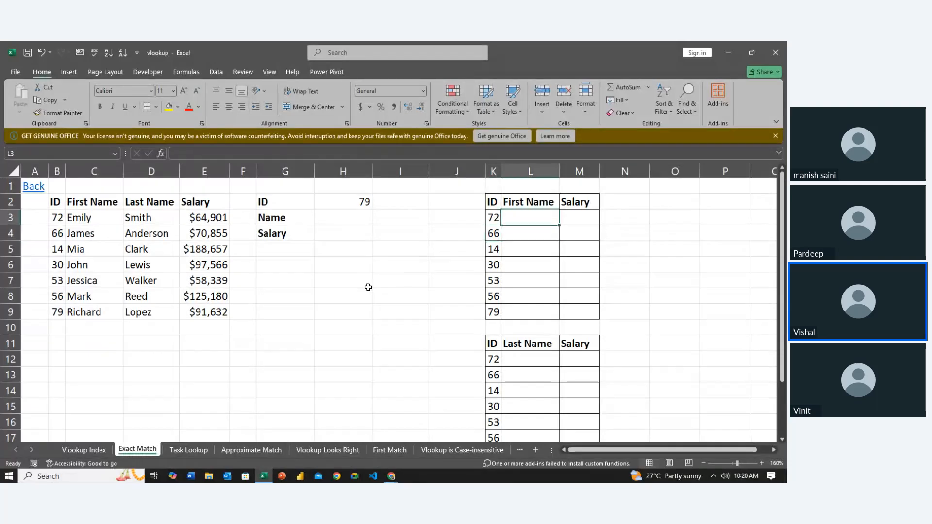
pyautogui.press('Down')
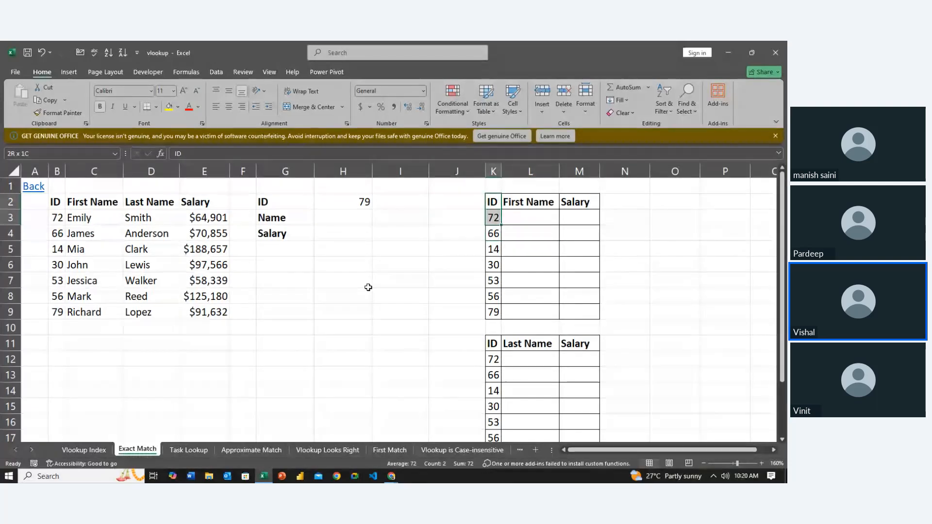
pyautogui.hotkey('ctrl', 'shift', 'Down')
# - Highlight the First Name cells from L2 and the Salary cells from M3 in the first lookup table
pyautogui.press('Up')
pyautogui.press('Right')
pyautogui.hotkey('shift', 'Down')
pyautogui.hotkey('shift', 'Down')
pyautogui.hotkey('shift', 'Down')
pyautogui.hotkey('shift', 'Down')
pyautogui.hotkey('shift', 'Down')
pyautogui.hotkey('shift', 'Down')
pyautogui.hotkey('shift', 'Down')
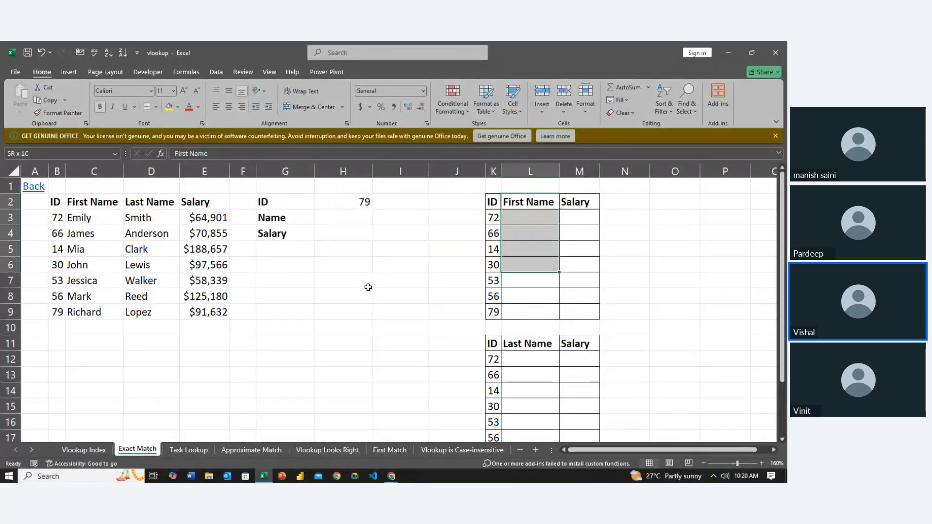
pyautogui.press('Right')
pyautogui.press('Down')
pyautogui.hotkey('shift', 'Down')
pyautogui.hotkey('shift', 'Down')
pyautogui.hotkey('shift', 'Down')
pyautogui.hotkey('shift', 'Down')
pyautogui.hotkey('shift', 'Down')
pyautogui.hotkey('shift', 'Down')
pyautogui.hotkey('shift', 'Down')
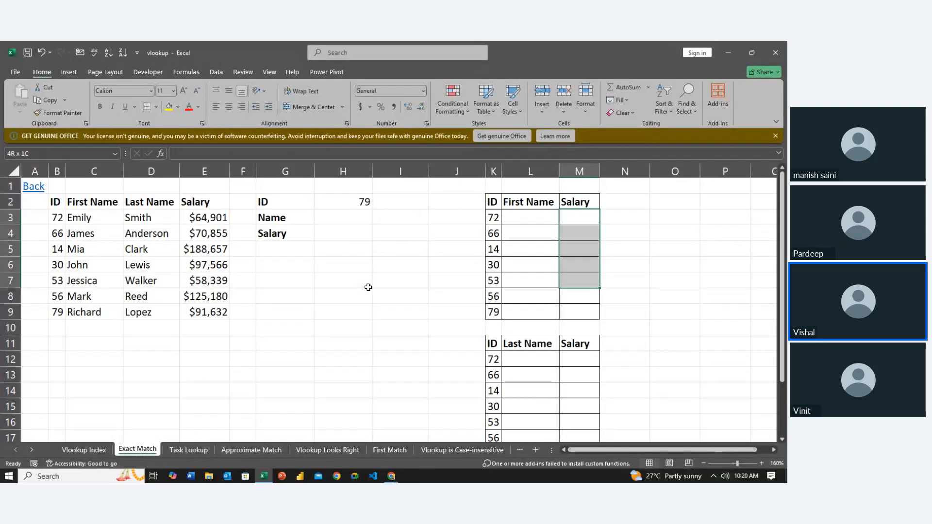
# - Merge and center K1:M1 above the first lookup table and title it Report 1
pyautogui.press('Left')
pyautogui.press('Left')
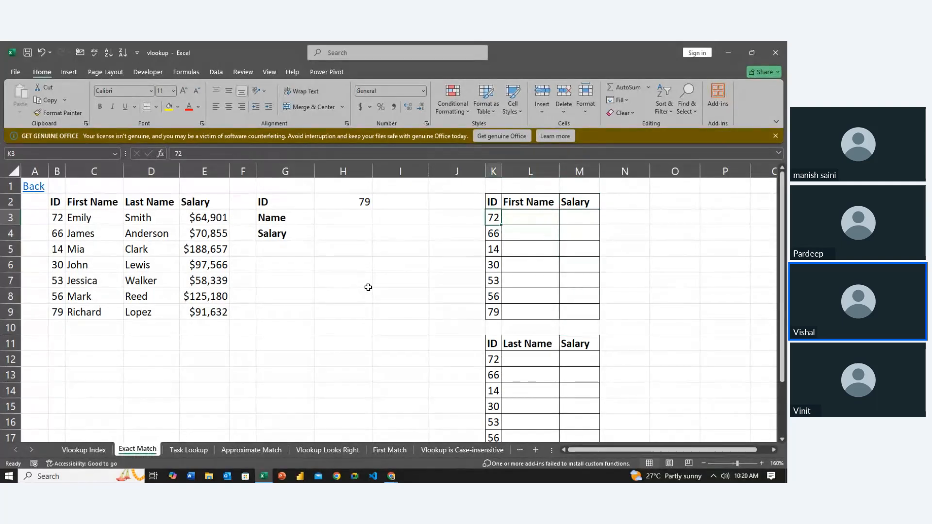
pyautogui.press('Up')
pyautogui.press('Up')
pyautogui.hotkey('shift', 'Right')
pyautogui.hotkey('shift', 'Right')
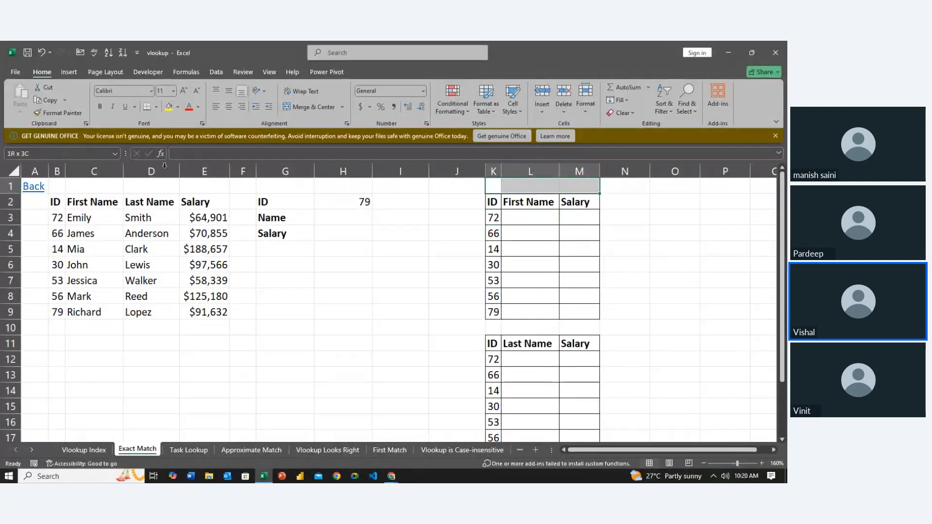
pyautogui.click(296, 108)
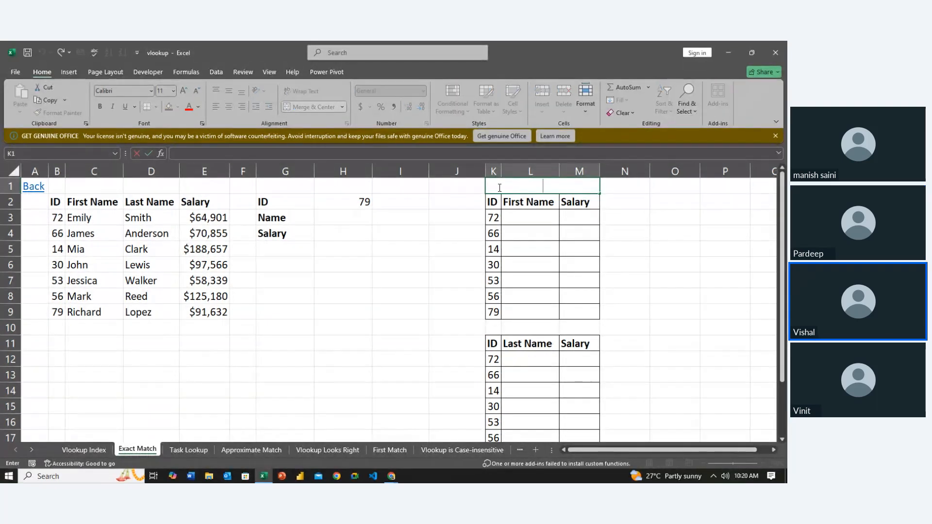
pyautogui.write('Report 1')
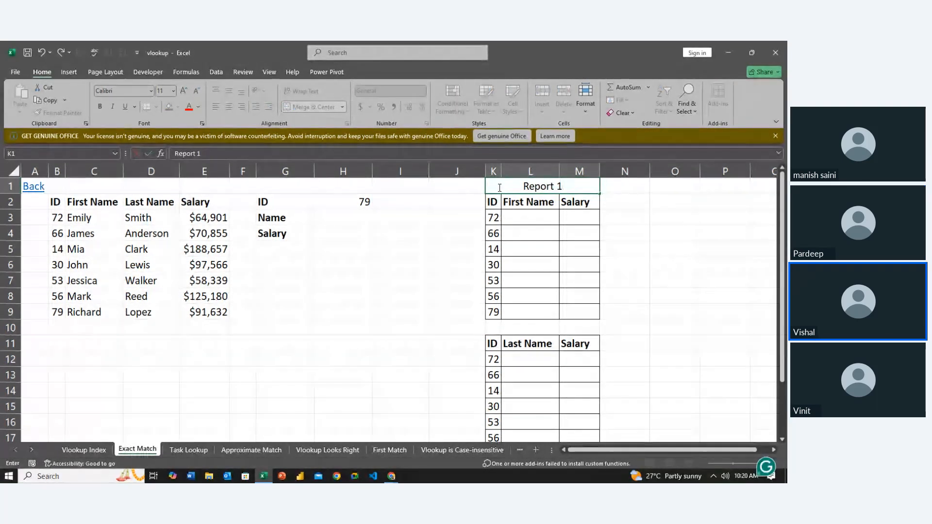
pyautogui.hotkey('ctrl', 'Return')
# - Merge and center K10:M10 above the second lookup table and title it Report 2
pyautogui.click(462, 328)
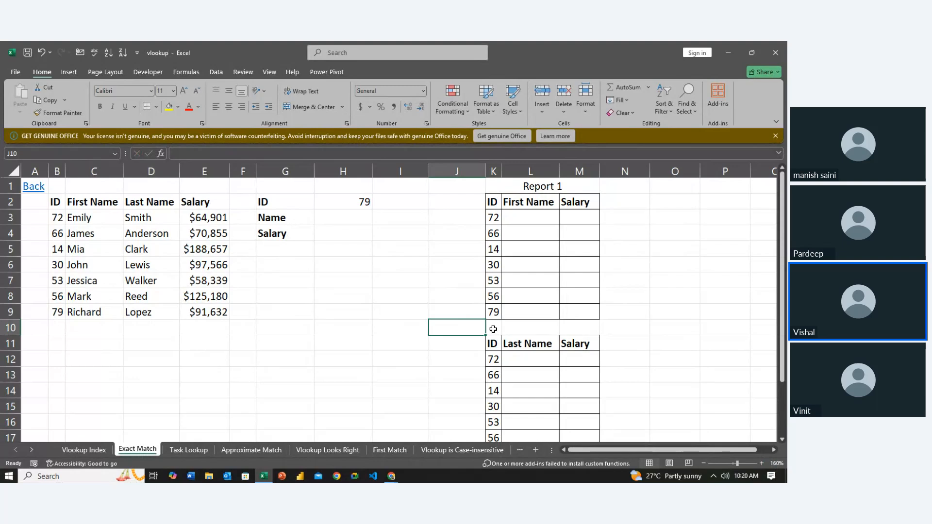
pyautogui.moveTo(492, 327); pyautogui.dragTo(574, 327)
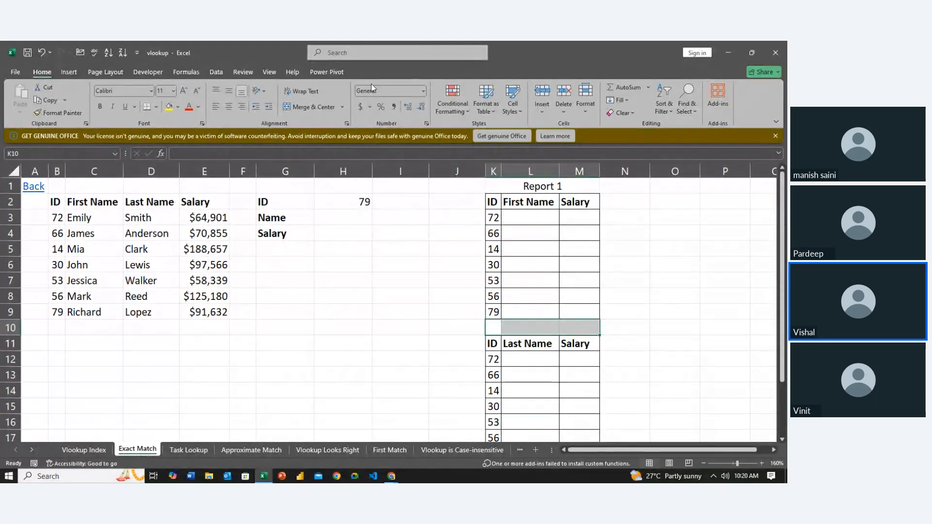
pyautogui.click(311, 107)
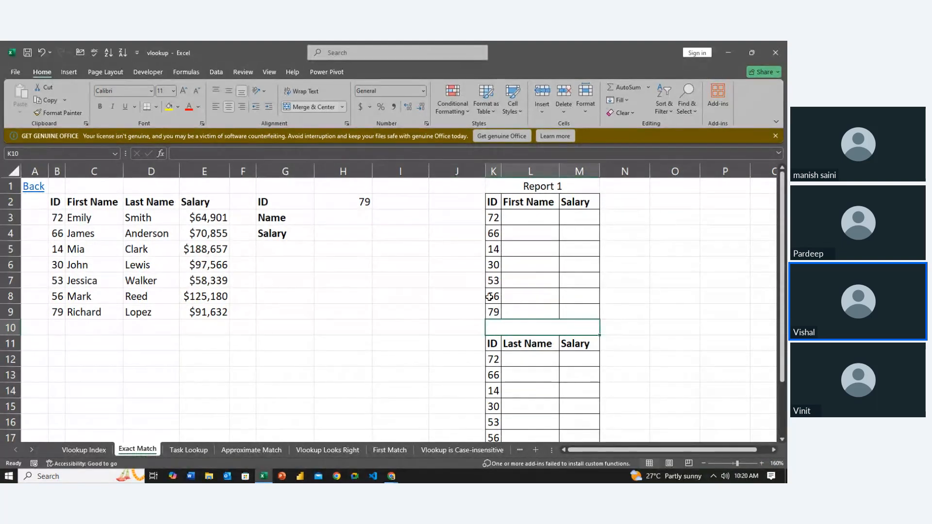
pyautogui.doubleClick(520, 323)
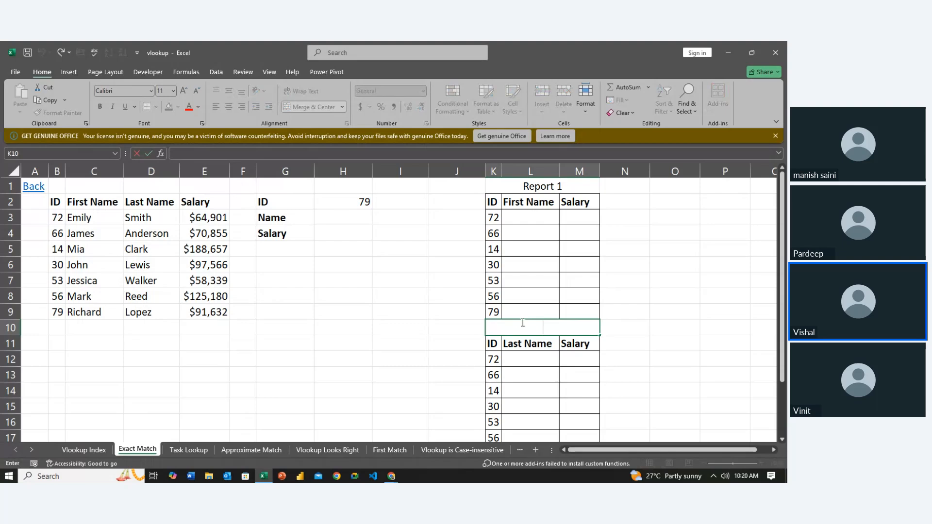
pyautogui.write('Report')
pyautogui.hotkey('ctrl', 'Return')
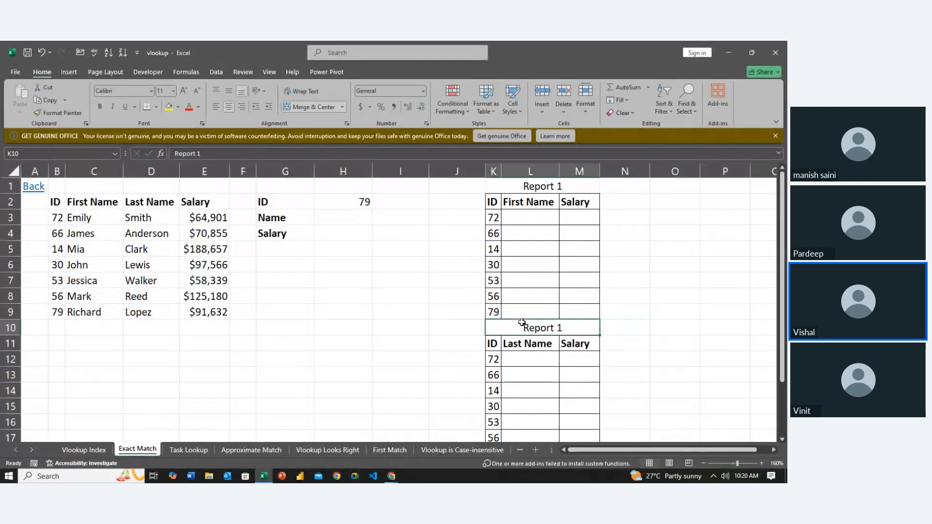
pyautogui.hotkey('ctrl', 'z')
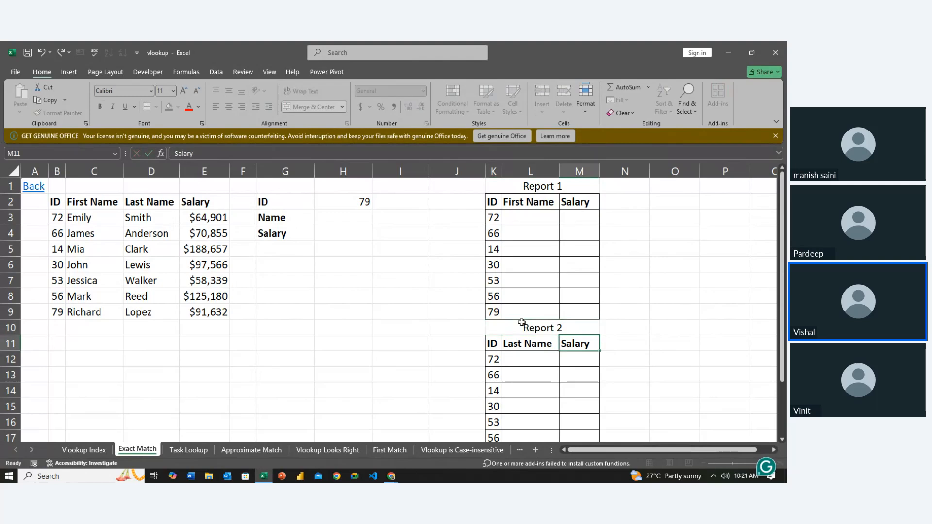
pyautogui.press('Left')
pyautogui.press('Left')
pyautogui.press('Left')
pyautogui.press('Left')
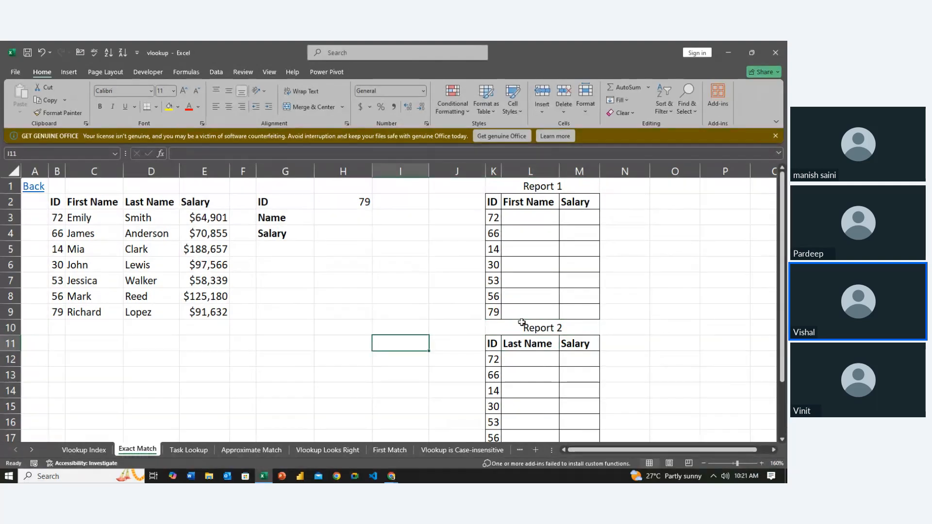
pyautogui.press('Up')
pyautogui.press('Up')
pyautogui.press('Up')
pyautogui.press('Up')
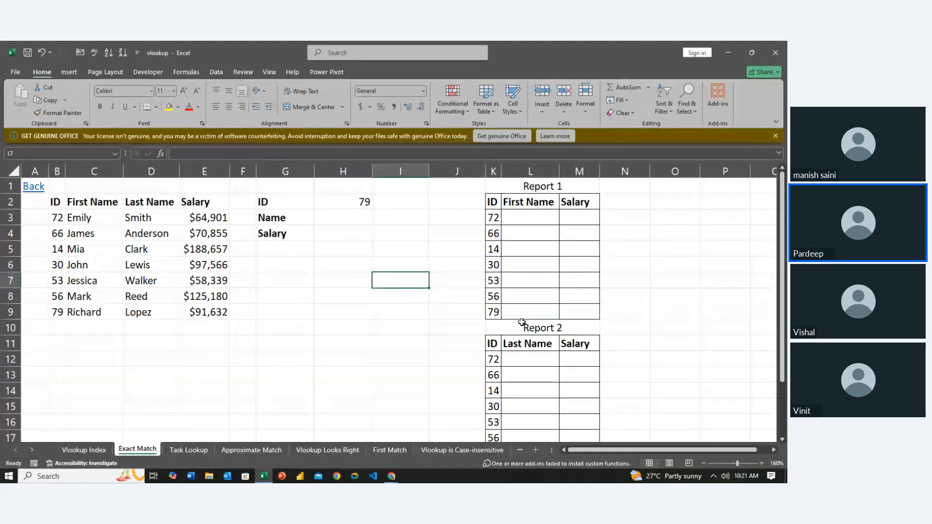
pyautogui.press('Up')
pyautogui.press('Up')
pyautogui.press('Up')
pyautogui.press('Up')
pyautogui.press('Up')
pyautogui.press('Up')
pyautogui.press('Right')
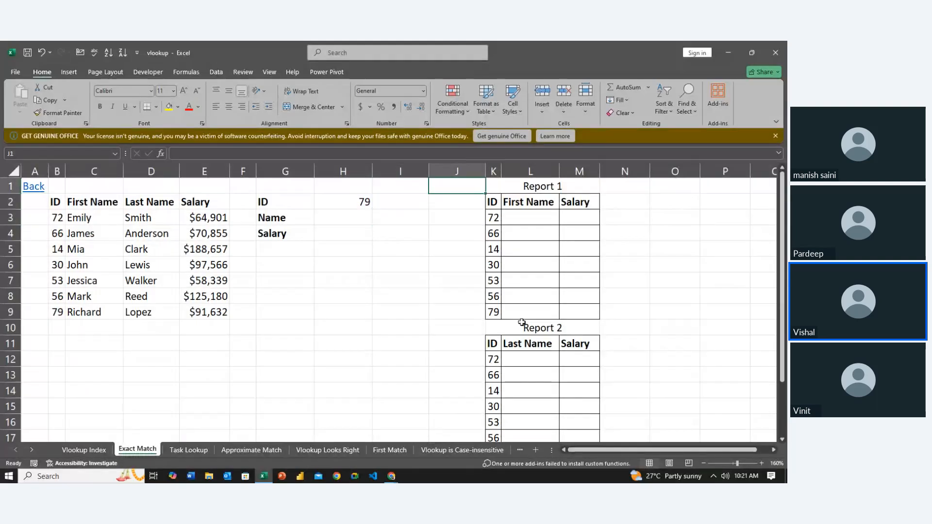
pyautogui.press('Left')
pyautogui.press('Left')
pyautogui.press('Left')
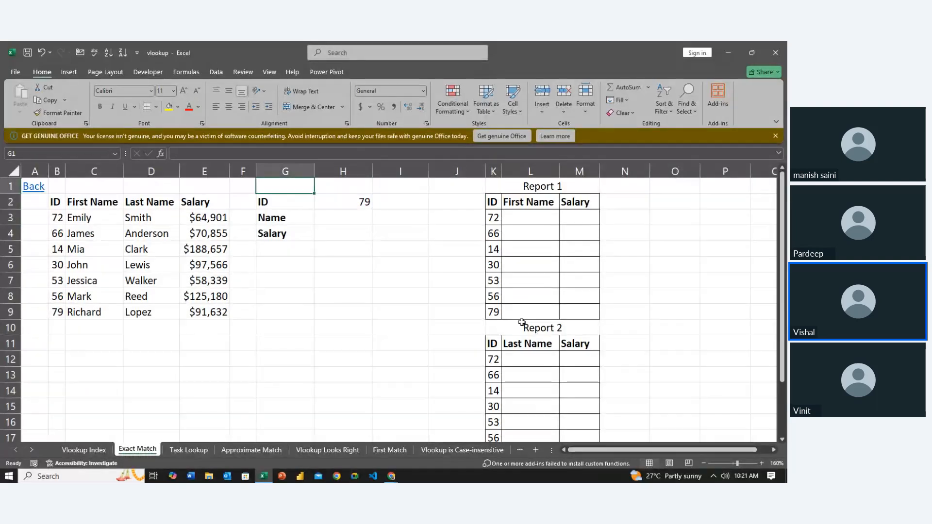
pyautogui.press('Down')
pyautogui.press('Down')
pyautogui.press('Down')
pyautogui.press('Down')
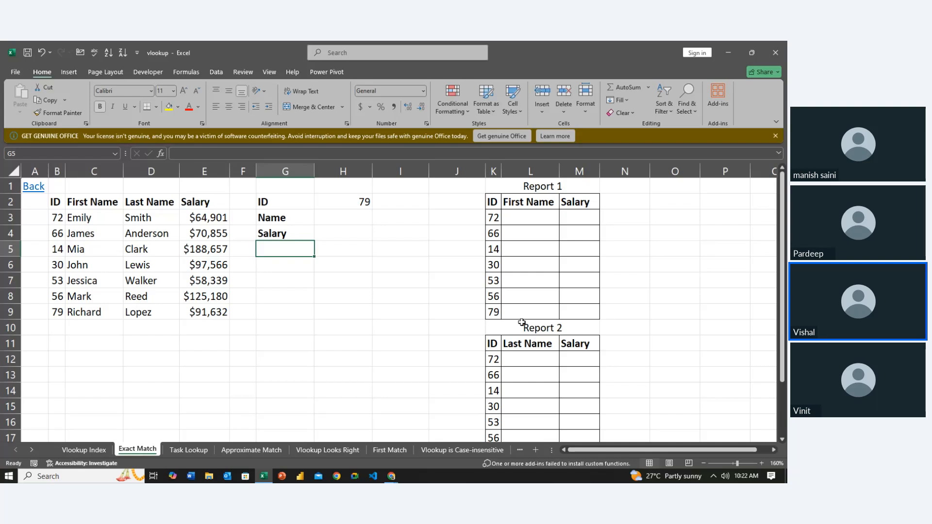
# - Copy the whole source table B2:E9, including its headers
pyautogui.press('Left')
pyautogui.press('Left')
pyautogui.press('Left')
pyautogui.press('Left')
pyautogui.press('Left')
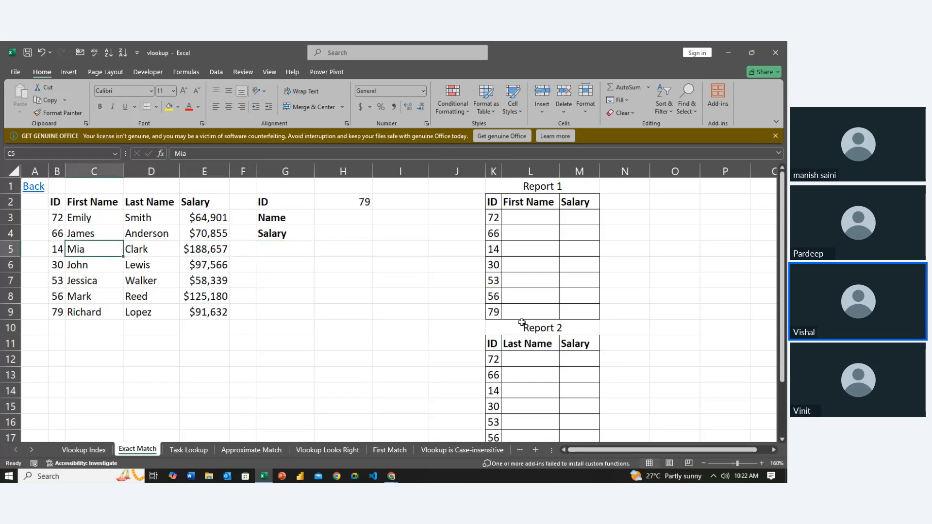
pyautogui.press('Up')
pyautogui.press('Up')
pyautogui.press('Up')
pyautogui.hotkey('shift', 'Down')
pyautogui.hotkey('shift', 'Down')
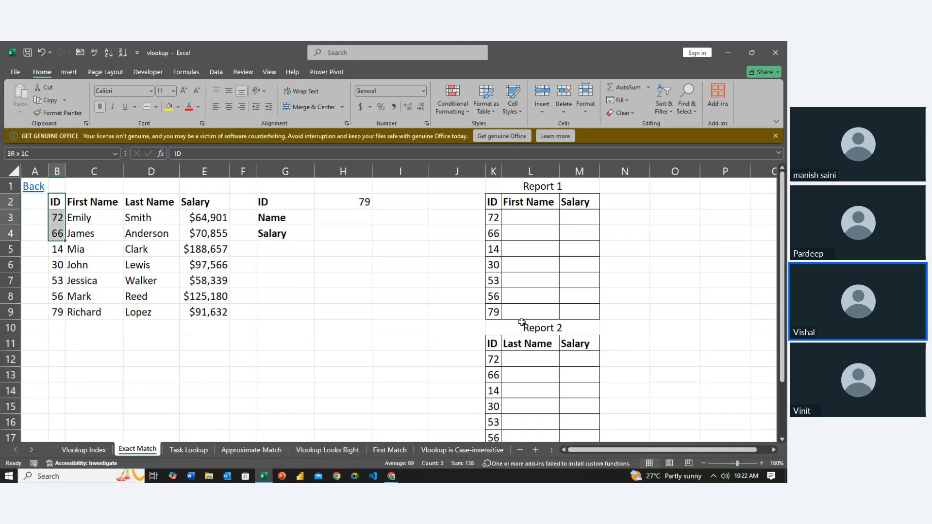
pyautogui.hotkey('shift', 'Right')
pyautogui.hotkey('shift', 'Down')
pyautogui.hotkey('shift', 'Down')
pyautogui.hotkey('shift', 'Right')
pyautogui.hotkey('shift', 'Right')
pyautogui.hotkey('shift', 'Down')
pyautogui.hotkey('shift', 'Down')
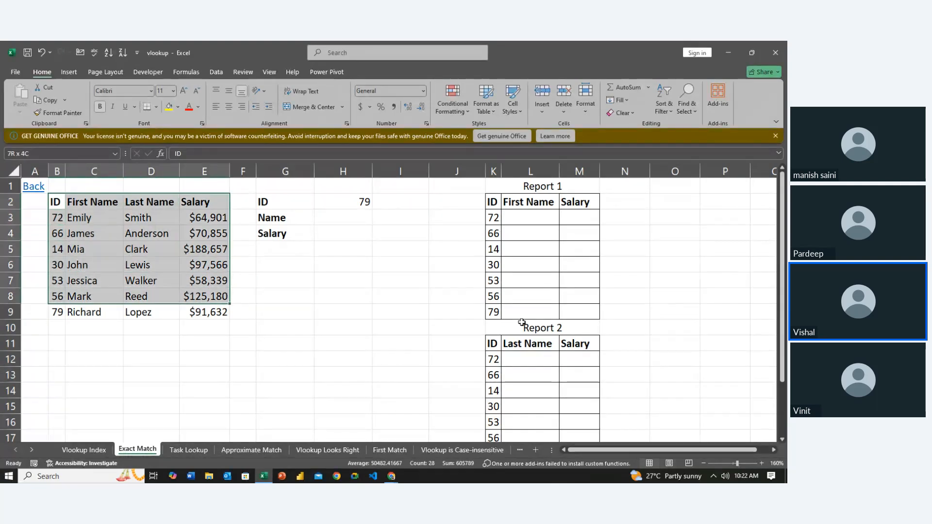
pyautogui.hotkey('shift', 'Down')
pyautogui.hotkey('shift', 'Down')
pyautogui.hotkey('shift', 'Up')
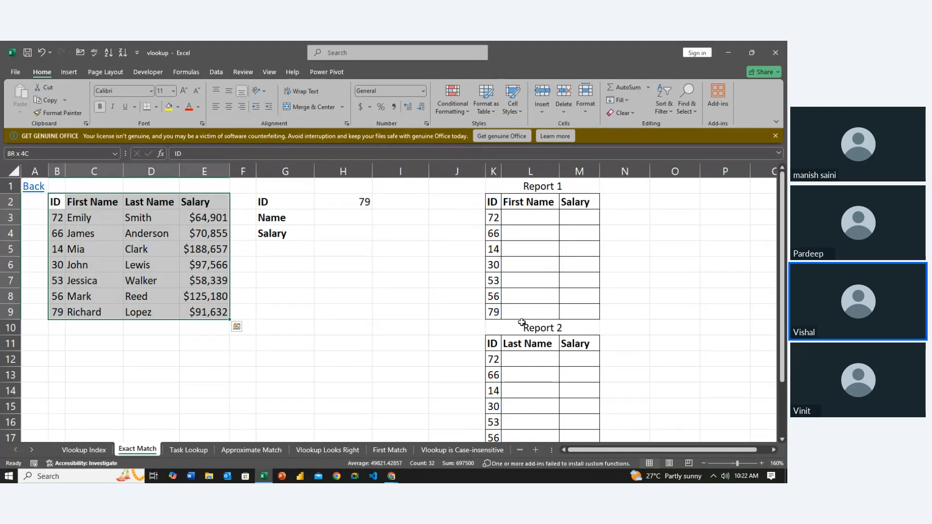
pyautogui.hotkey('ctrl', 'c')
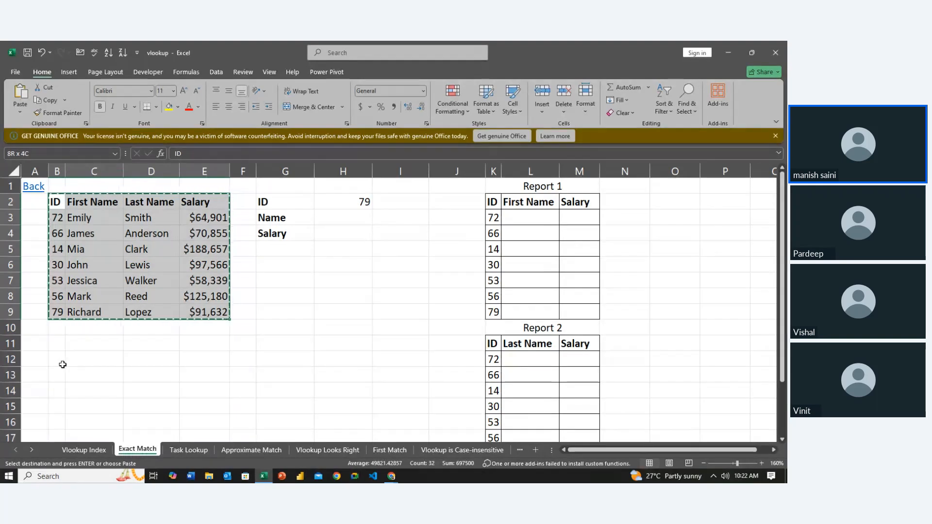
# - Paste the copied table at B12 as values only, transposed
pyautogui.click(58, 361)
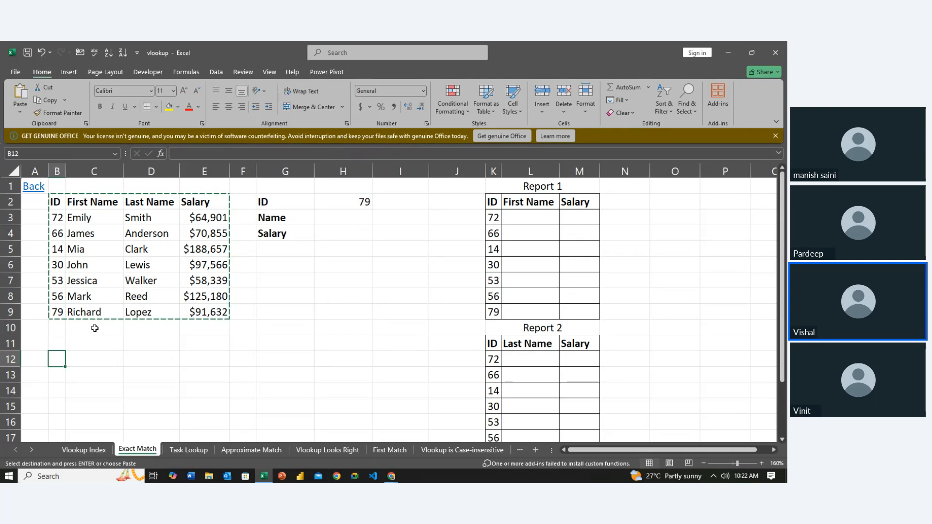
pyautogui.hotkey('ctrl', 'alt', 'v')
pyautogui.press('v')
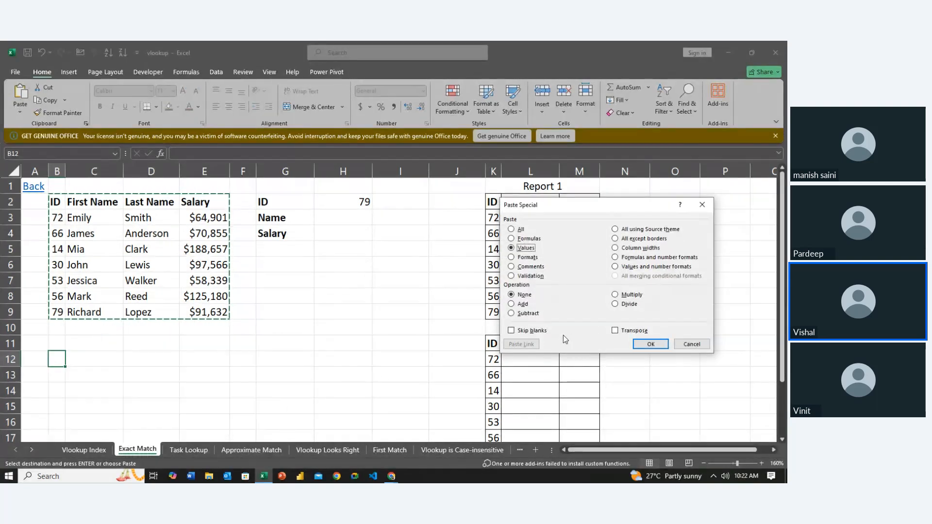
pyautogui.click(616, 332)
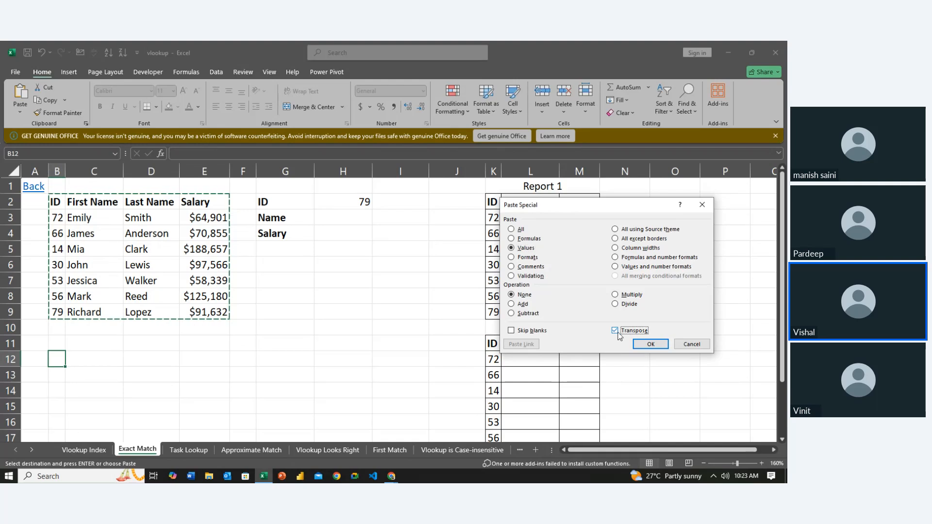
pyautogui.click(650, 344)
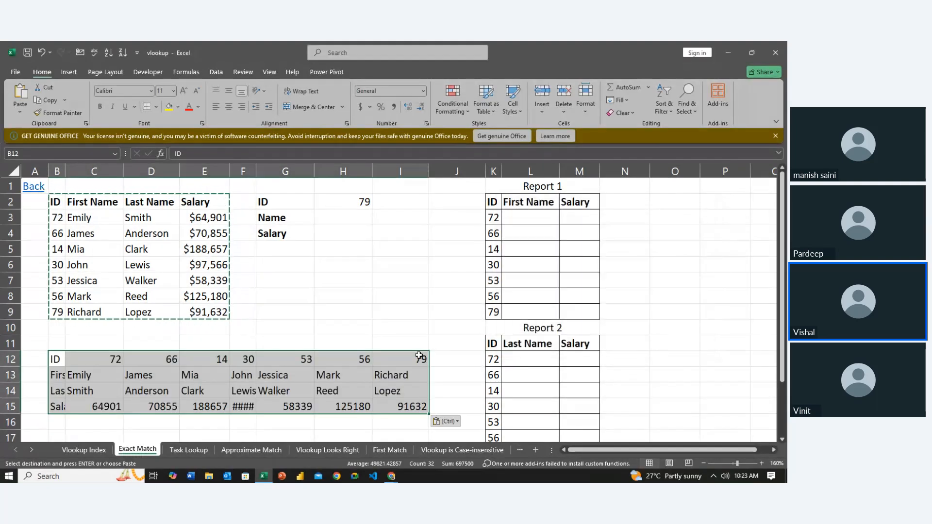
# - AutoFit the column widths to the transposed table in B12:I15
pyautogui.click(251, 373)
pyautogui.press('Left')
pyautogui.press('Left')
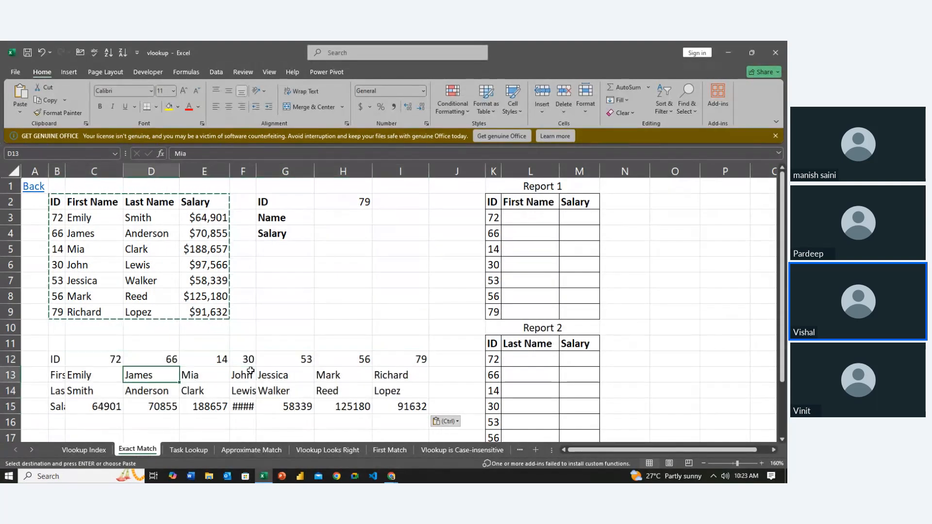
pyautogui.press('Left')
pyautogui.press('Left')
pyautogui.press('Left')
pyautogui.press('Right')
pyautogui.press('Up')
pyautogui.hotkey('shift', 'Down')
pyautogui.hotkey('shift', 'Right')
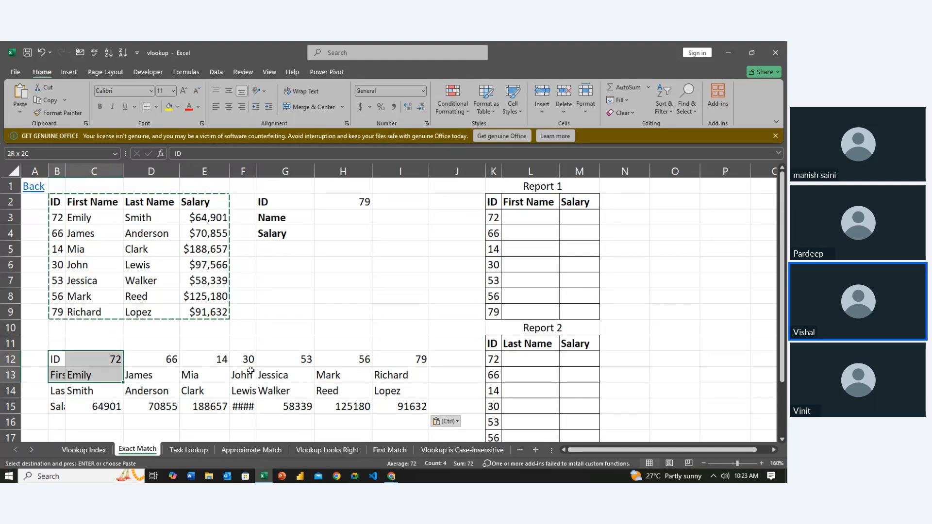
pyautogui.hotkey('shift', 'Down')
pyautogui.hotkey('shift', 'Down')
pyautogui.hotkey('shift', 'Right')
pyautogui.hotkey('shift', 'Right')
pyautogui.hotkey('shift', 'Right')
pyautogui.hotkey('shift', 'Right')
pyautogui.hotkey('shift', 'Right')
pyautogui.hotkey('shift', 'Right')
pyautogui.hotkey('shift', 'Right')
pyautogui.hotkey('shift', 'Right')
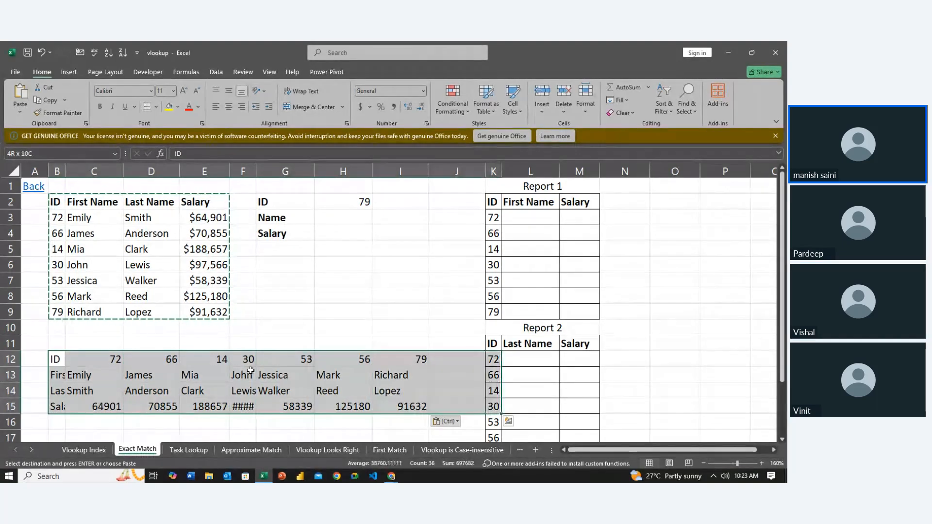
pyautogui.hotkey('shift', 'Left')
pyautogui.hotkey('shift', 'Left')
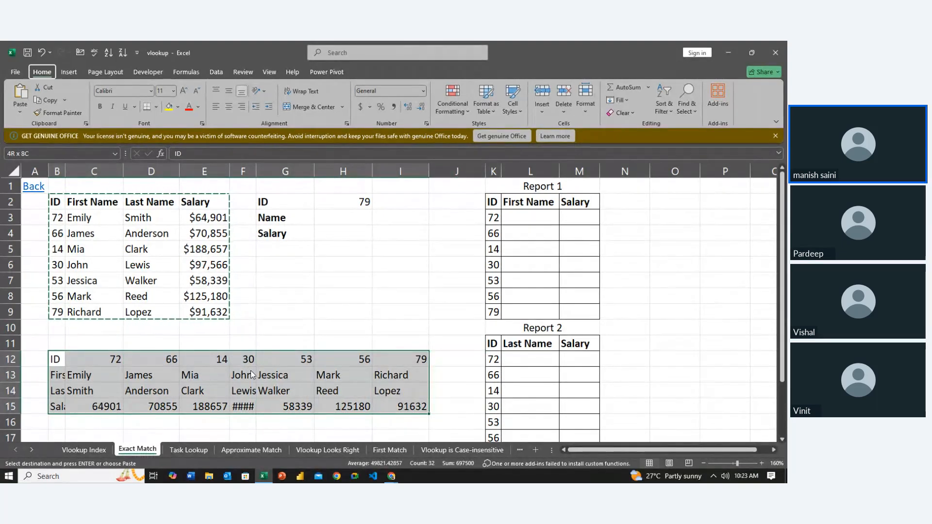
pyautogui.hotkey('alt', 'h')
pyautogui.press('o')
pyautogui.press('i')
pyautogui.press('Left')
pyautogui.press('Right')
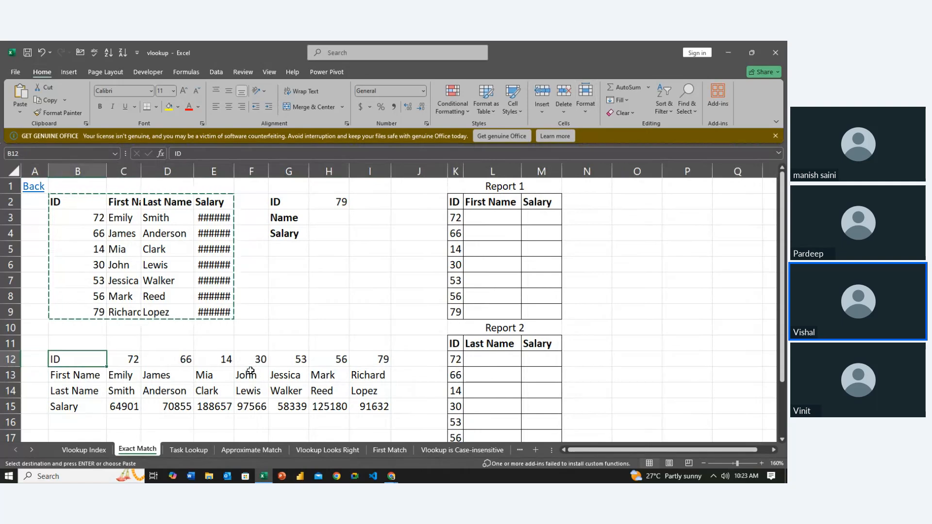
# - Make the transposed table's row labels in B12:B15 bold and clear the copy selection
pyautogui.hotkey('shift', 'Down')
# - Center the contents of the transposed table B12:I15 and apply all borders to it
pyautogui.hotkey('shift', 'Down')
pyautogui.hotkey('shift', 'Down')
pyautogui.hotkey('ctrl', 'b')
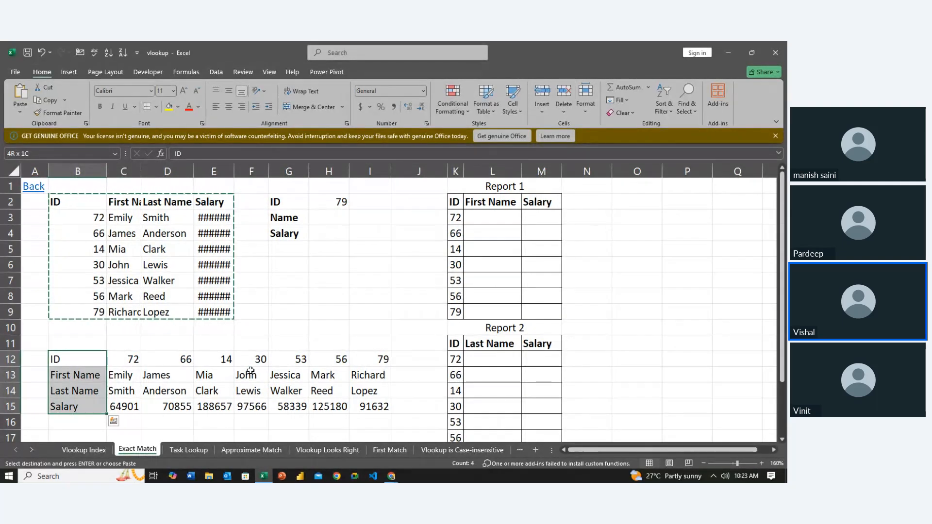
pyautogui.press('Escape')
pyautogui.press('Left')
pyautogui.press('Right')
pyautogui.hotkey('shift', 'Down')
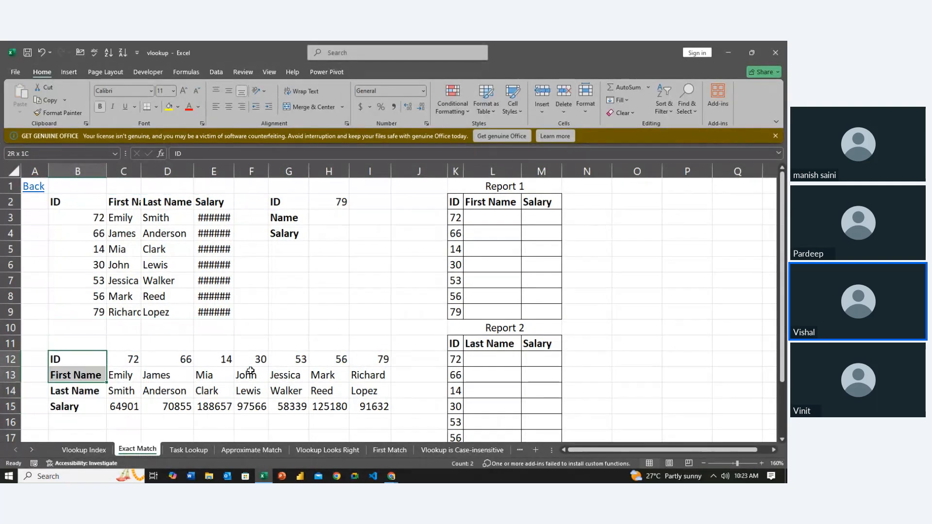
pyautogui.hotkey('shift', 'Down')
pyautogui.hotkey('shift', 'Right')
pyautogui.hotkey('shift', 'Right')
pyautogui.hotkey('shift', 'Right')
pyautogui.hotkey('shift', 'Down')
pyautogui.hotkey('shift', 'Right')
pyautogui.hotkey('shift', 'Right')
pyautogui.hotkey('shift', 'Right')
pyautogui.hotkey('shift', 'Right')
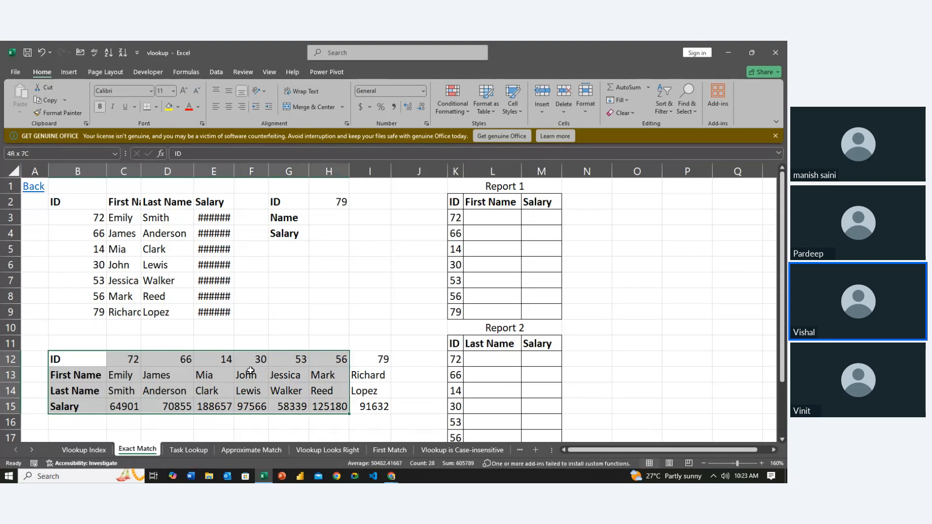
pyautogui.click(231, 109)
pyautogui.click(157, 108)
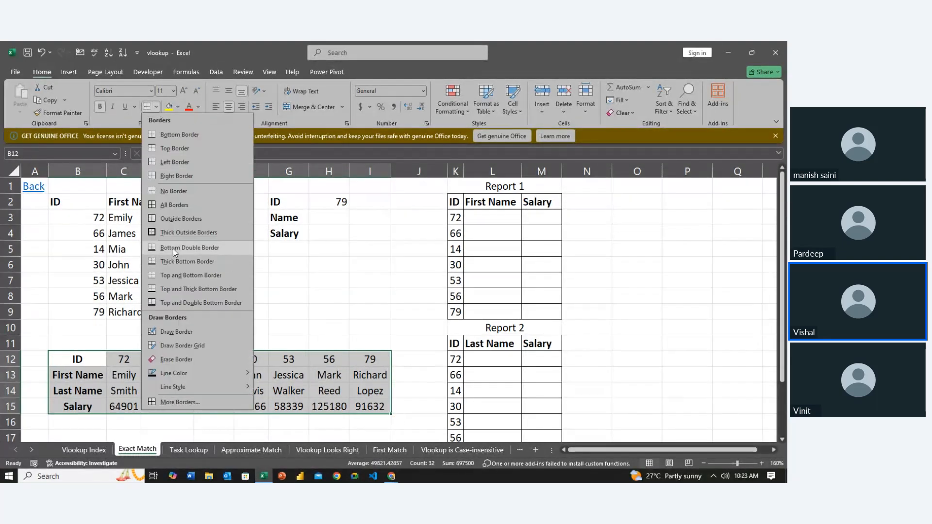
pyautogui.click(174, 209)
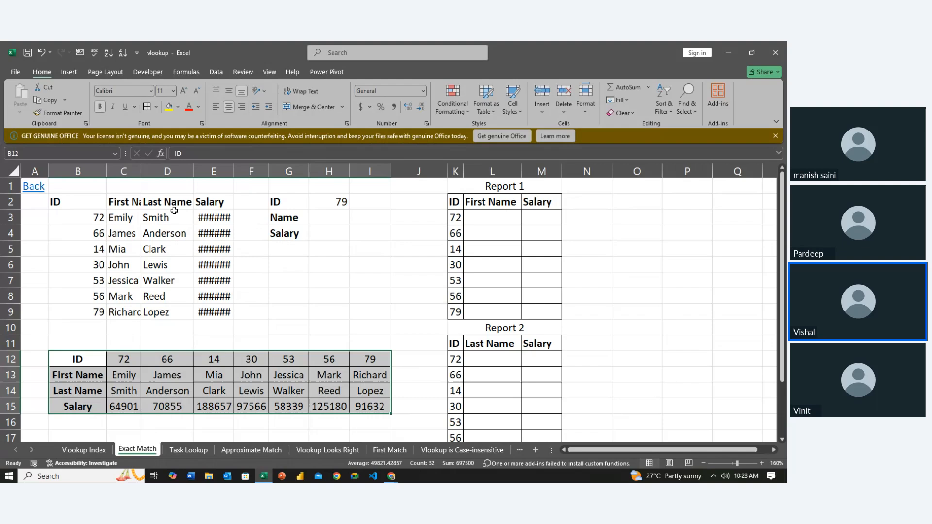
# - AutoFit the column widths to the source table B2:E9 and apply all borders to it
pyautogui.click(106, 333)
pyautogui.moveTo(80, 204); pyautogui.dragTo(194, 309)
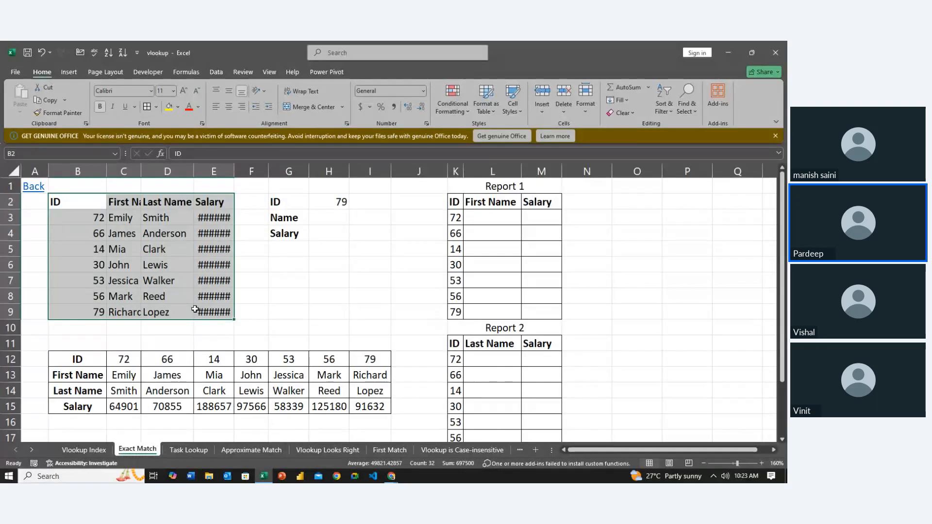
pyautogui.press('alt')
pyautogui.press('h')
pyautogui.press('o')
pyautogui.press('i')
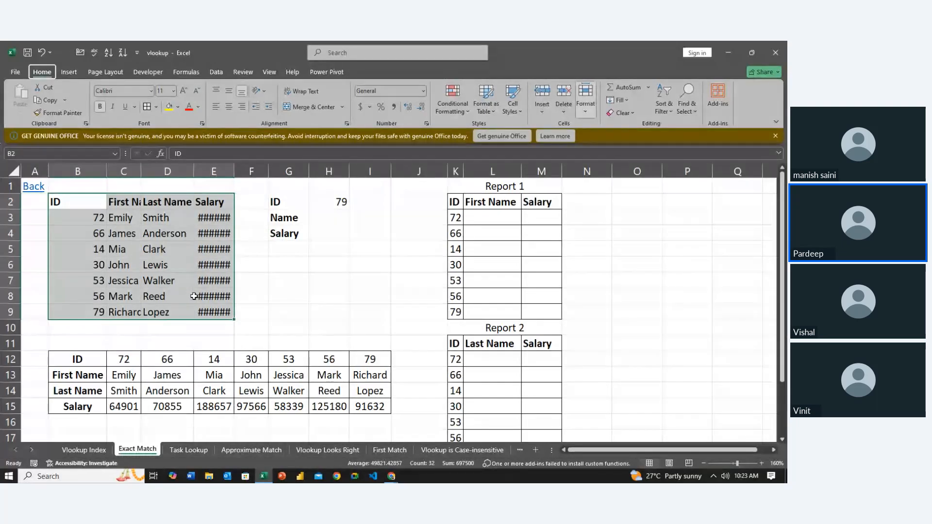
pyautogui.click(147, 106)
pyautogui.click(261, 299)
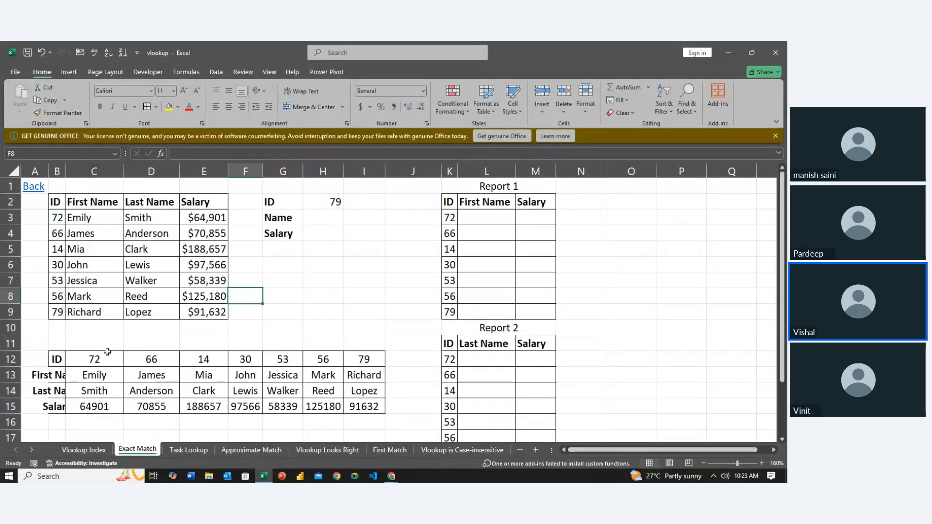
# - AutoFit column B's width to the transposed table's row labels in B12:B15
pyautogui.click(53, 359)
pyautogui.moveTo(55, 359); pyautogui.dragTo(55, 406)
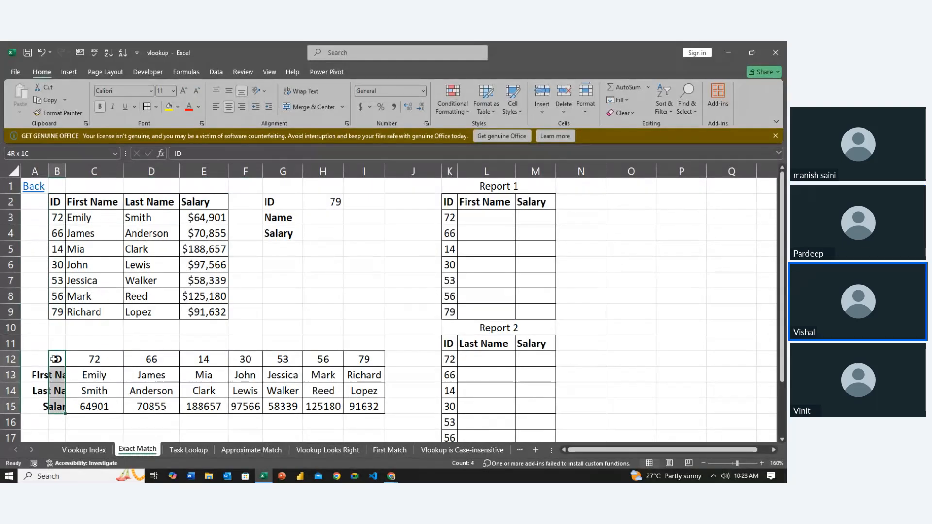
pyautogui.hotkey('alt', 'h')
pyautogui.press('o')
pyautogui.press('i')
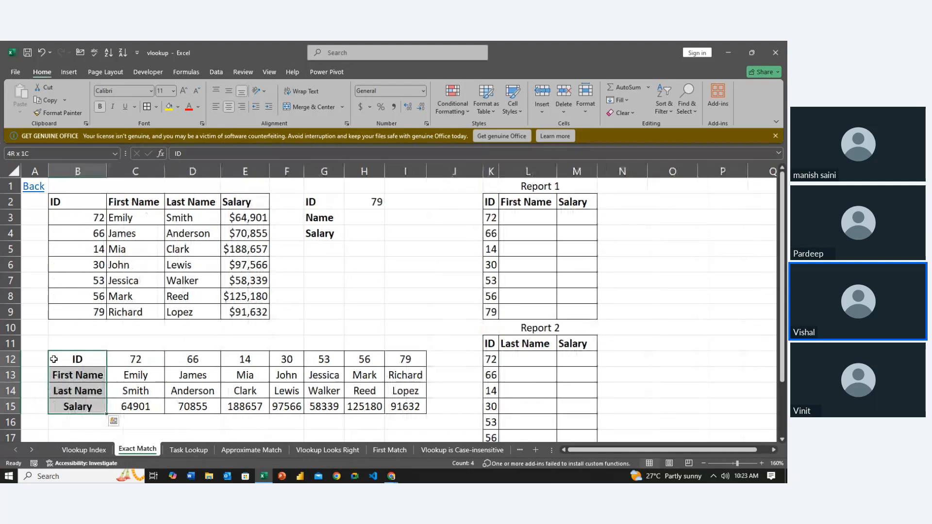
# - Center the contents of the source table B2:E9
pyautogui.press('Up')
pyautogui.press('Up')
pyautogui.press('Up')
pyautogui.press('Up')
pyautogui.press('Up')
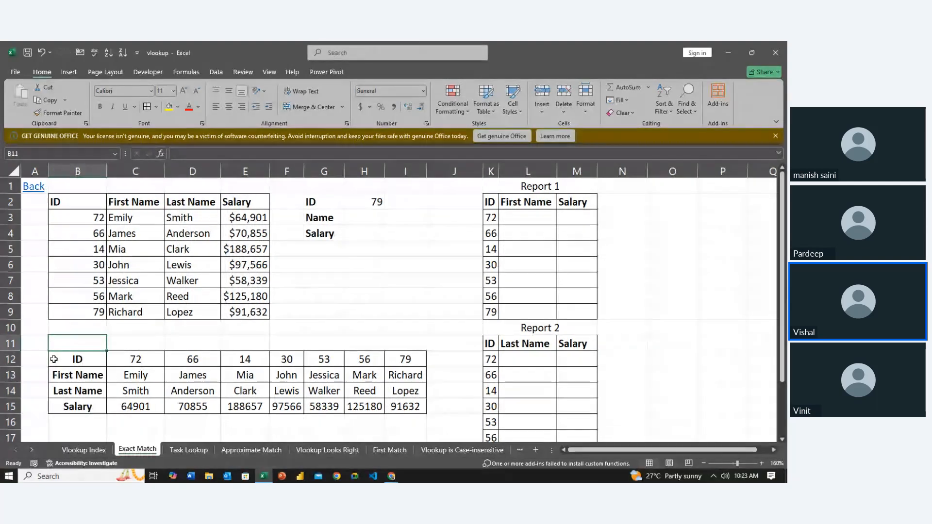
pyautogui.press('Up')
pyautogui.press('Up')
pyautogui.press('Up')
pyautogui.press('Up')
pyautogui.press('Up')
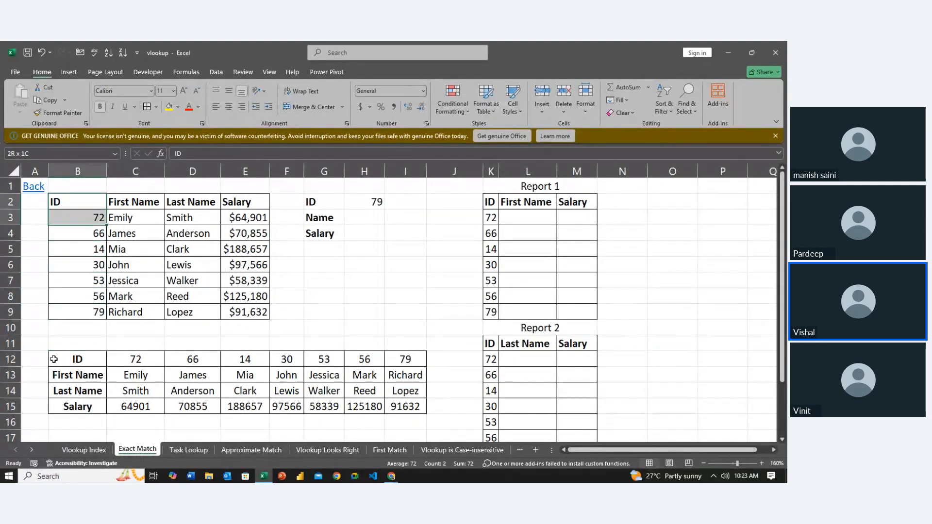
pyautogui.hotkey('shift', 'Right')
pyautogui.hotkey('shift', 'Down')
pyautogui.hotkey('shift', 'Down')
pyautogui.hotkey('shift', 'Down')
pyautogui.hotkey('shift', 'Down')
pyautogui.hotkey('shift', 'Right')
pyautogui.hotkey('shift', 'Right')
pyautogui.hotkey('shift', 'Right')
pyautogui.hotkey('shift', 'Down')
pyautogui.hotkey('shift', 'Down')
pyautogui.hotkey('shift', 'Down')
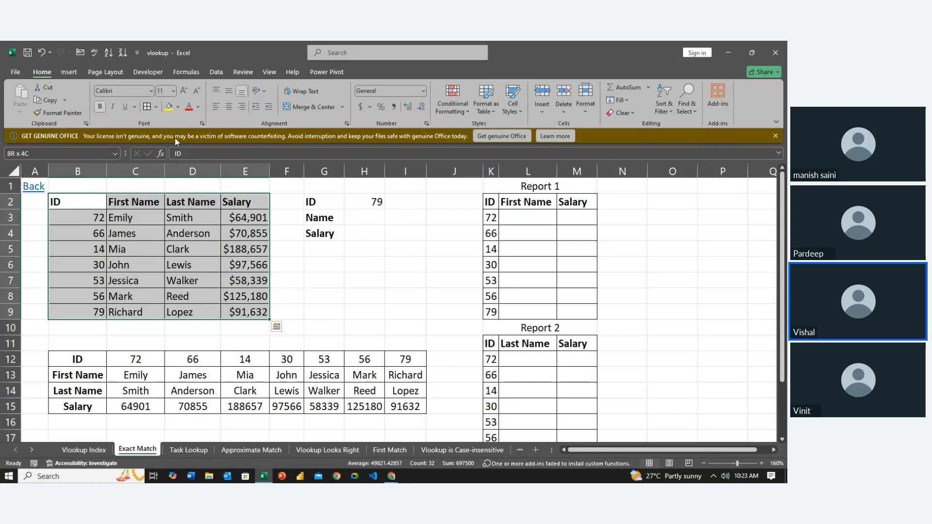
pyautogui.click(228, 107)
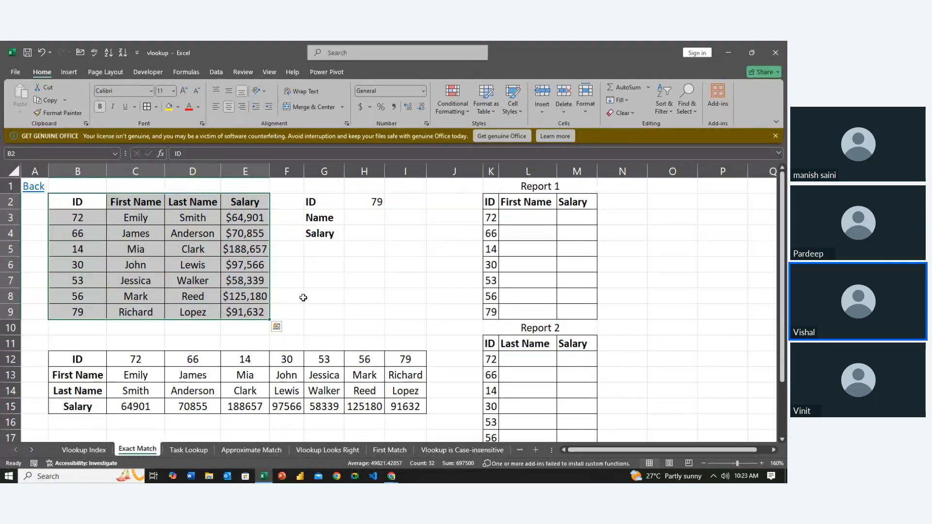
pyautogui.click(303, 297)
pyautogui.click(176, 249)
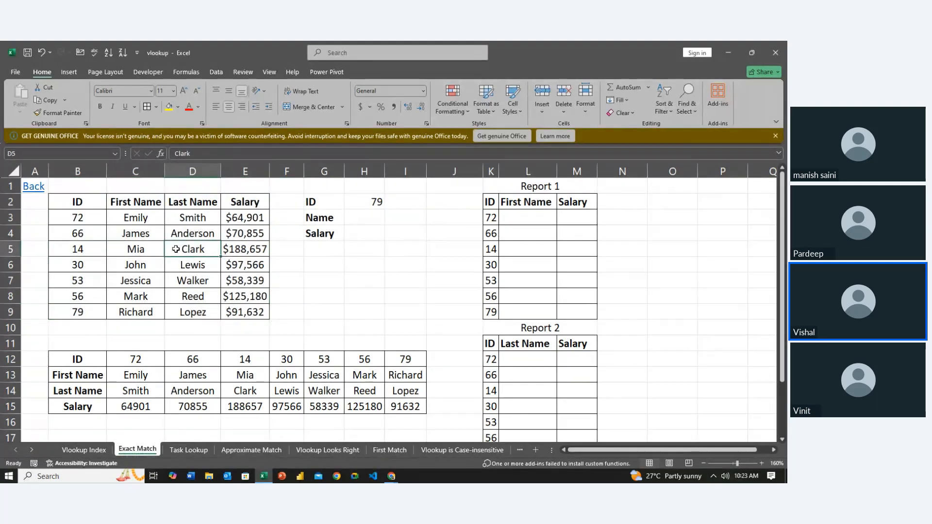
pyautogui.press('Left')
pyautogui.press('Left')
pyautogui.press('Right')
pyautogui.press('Right')
pyautogui.press('Right')
pyautogui.press('Right')
pyautogui.press('Right')
pyautogui.press('Right')
pyautogui.press('Right')
pyautogui.press('Right')
pyautogui.press('Right')
pyautogui.press('Right')
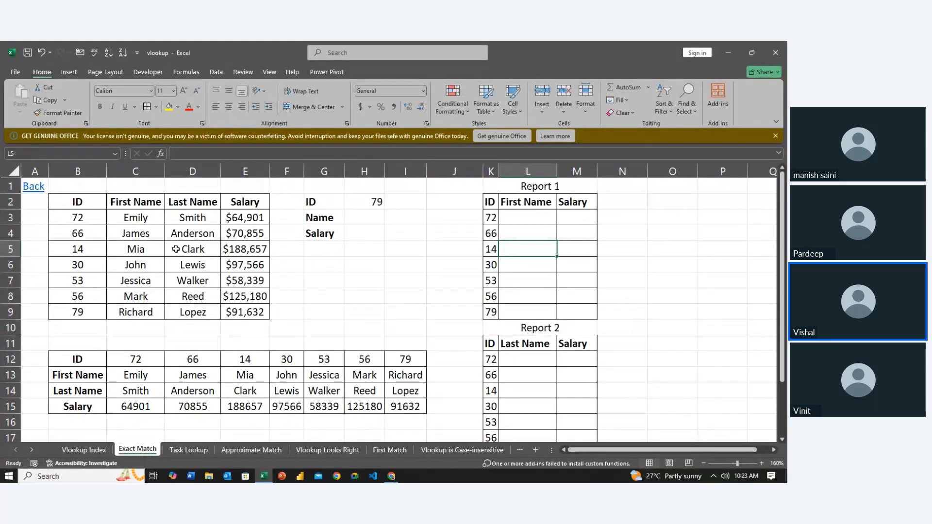
pyautogui.click(176, 249)
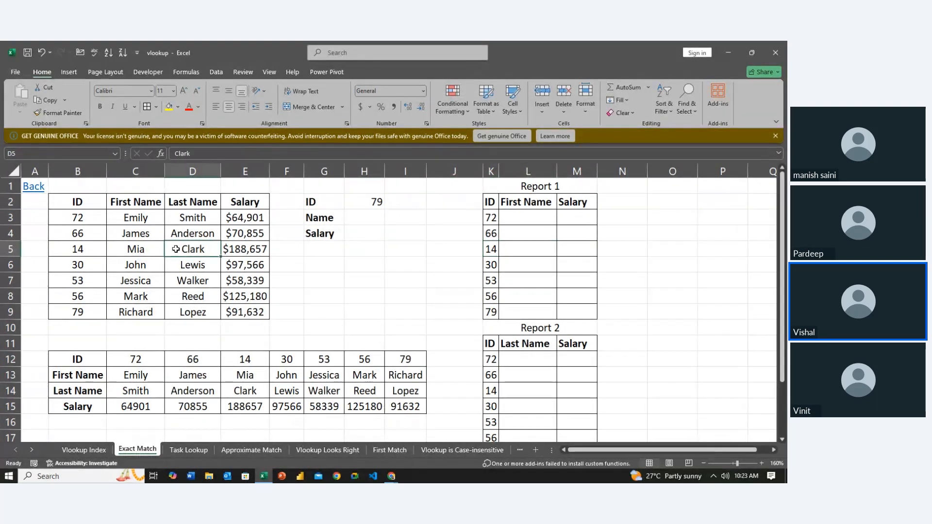
pyautogui.press('Down')
pyautogui.press('Down')
pyautogui.press('Down')
pyautogui.press('Down')
pyautogui.press('Down')
pyautogui.press('Down')
pyautogui.press('Down')
pyautogui.press('Down')
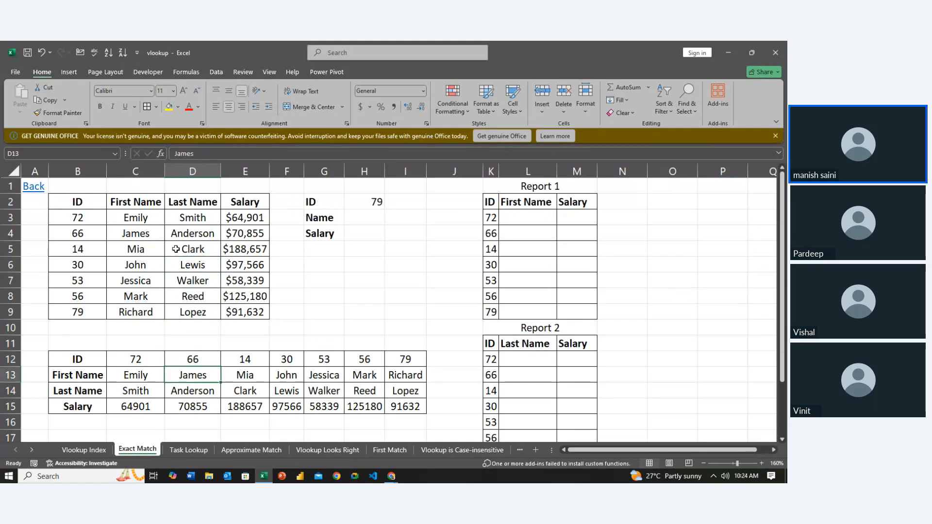
pyautogui.press('Up')
pyautogui.press('Up')
pyautogui.press('Up')
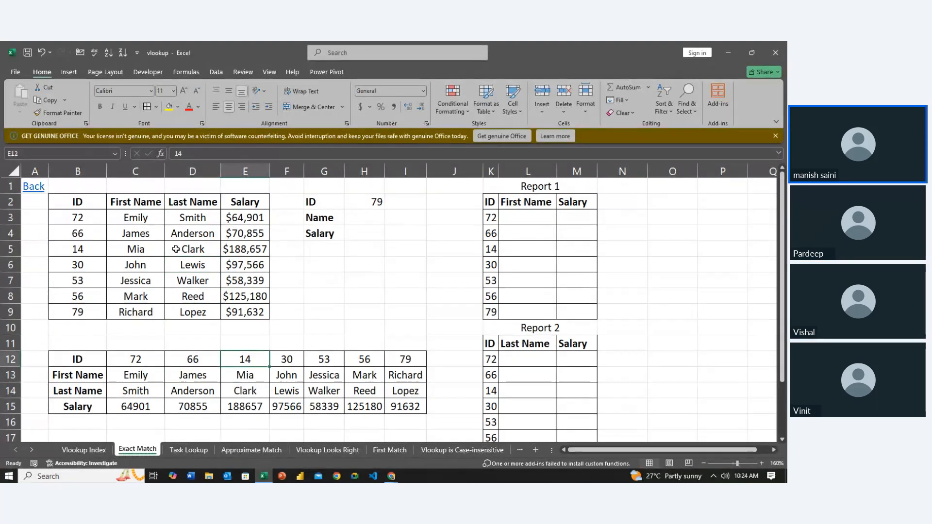
pyautogui.press('Down')
pyautogui.press('Left')
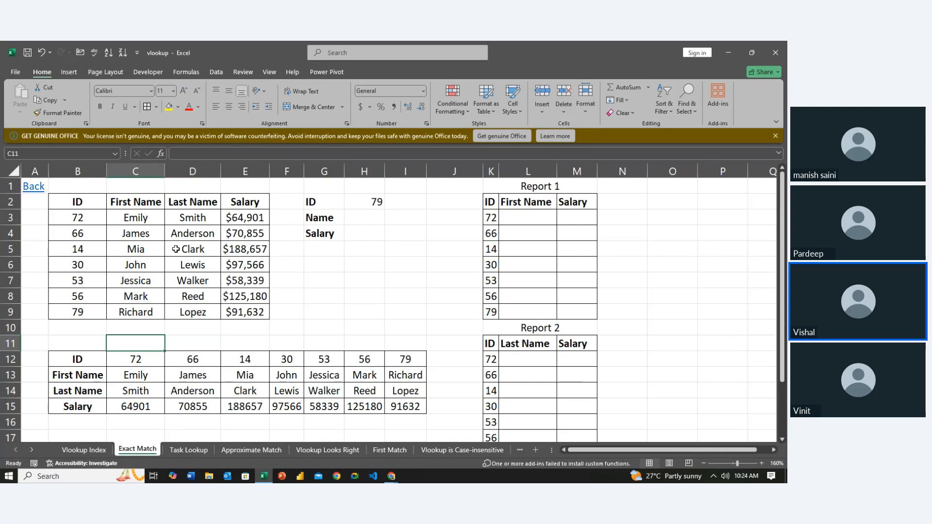
# - Delete the contents of the transposed table B12:I15 and remove all its borders
pyautogui.press('Down')
pyautogui.press('Left')
pyautogui.hotkey('shift', 'Down')
pyautogui.hotkey('shift', 'Down')
pyautogui.hotkey('shift', 'Down')
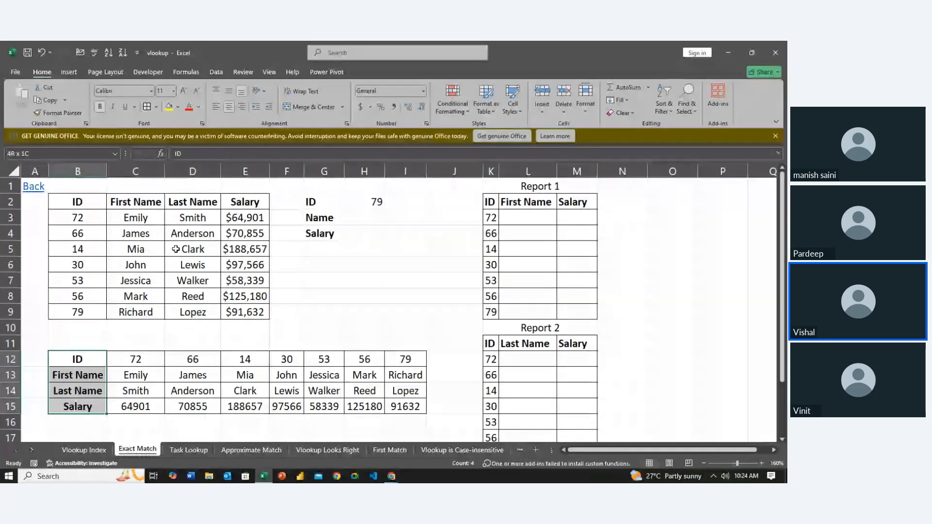
pyautogui.hotkey('shift', 'Right')
pyautogui.hotkey('shift', 'Right')
pyautogui.hotkey('shift', 'Right')
pyautogui.hotkey('shift', 'Right')
pyautogui.hotkey('shift', 'Right')
pyautogui.hotkey('shift', 'Right')
pyautogui.hotkey('shift', 'Right')
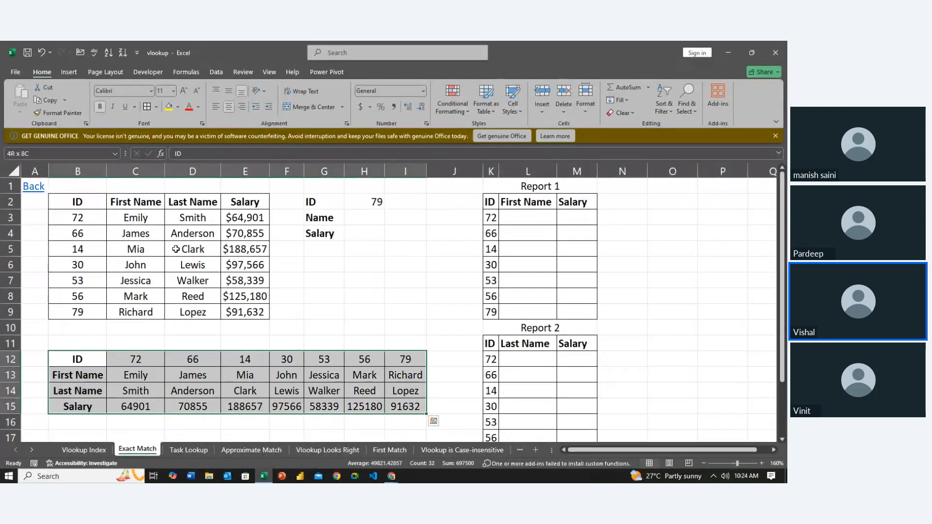
pyautogui.press('Delete')
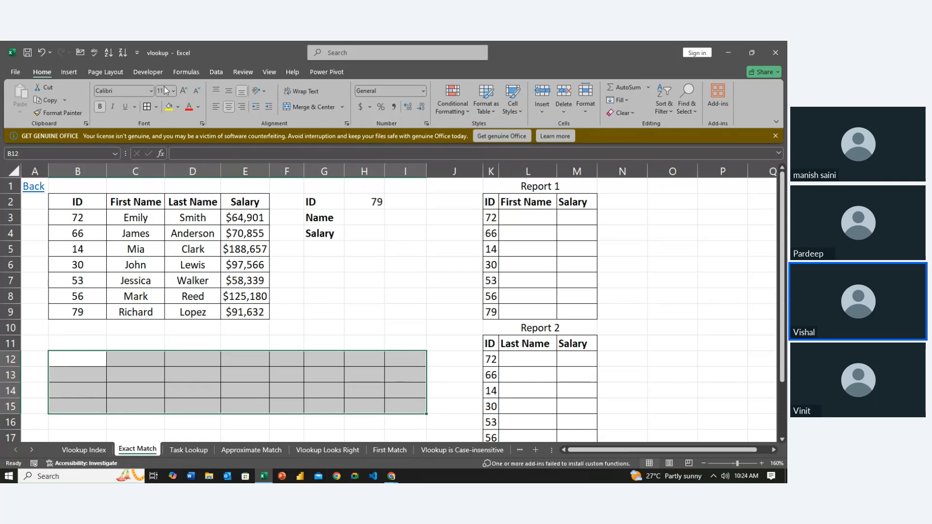
pyautogui.click(155, 107)
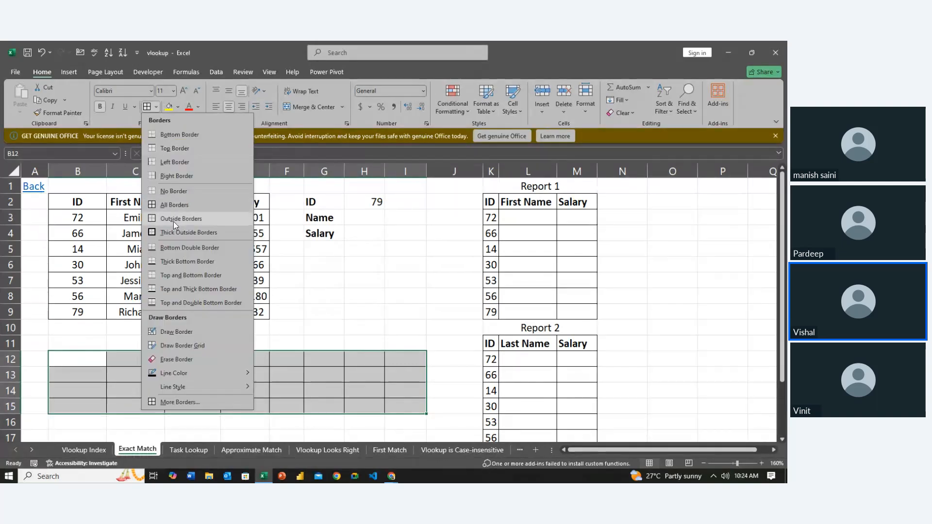
pyautogui.click(176, 194)
pyautogui.click(393, 322)
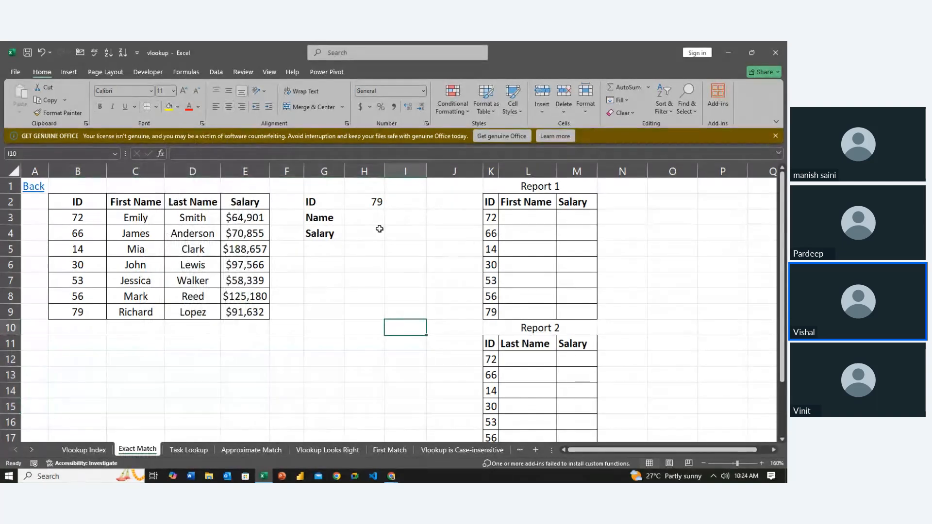
# - Start a VLOOKUP formula in the Name cell H3 with the absolute reference $H$2 as the lookup value
pyautogui.click(376, 233)
pyautogui.press('Up')
pyautogui.press('Up')
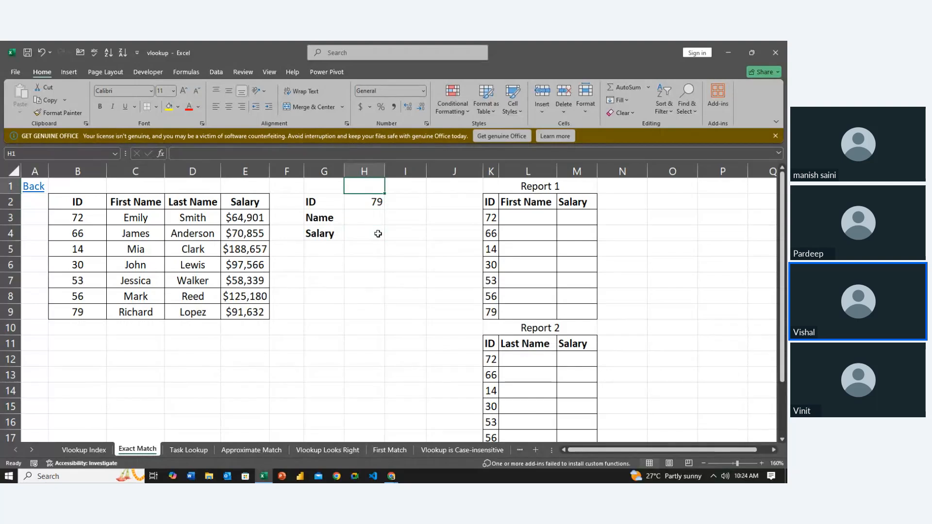
pyautogui.press('Down')
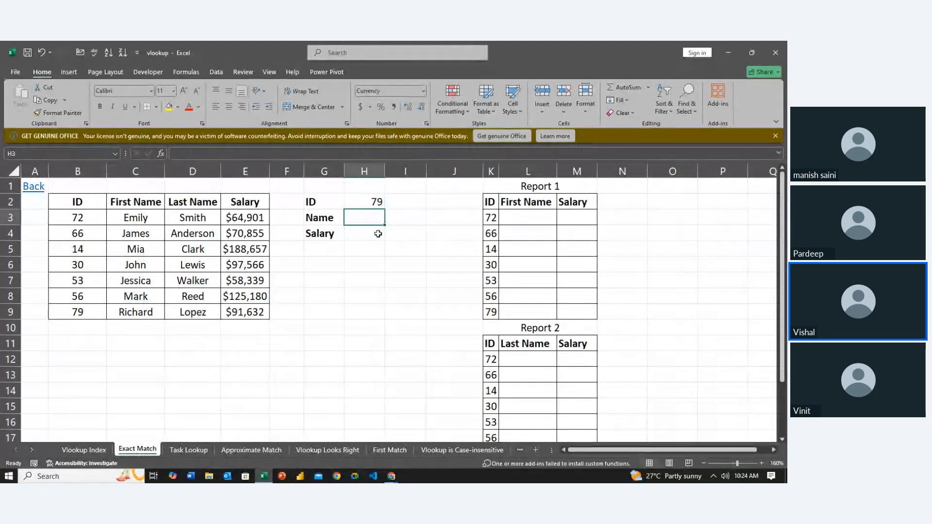
pyautogui.write('=vl')
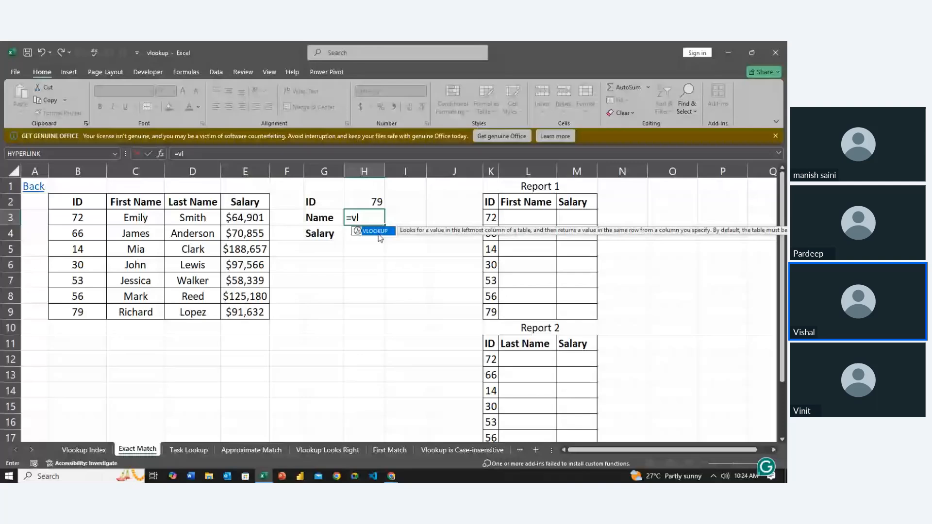
pyautogui.doubleClick(377, 231)
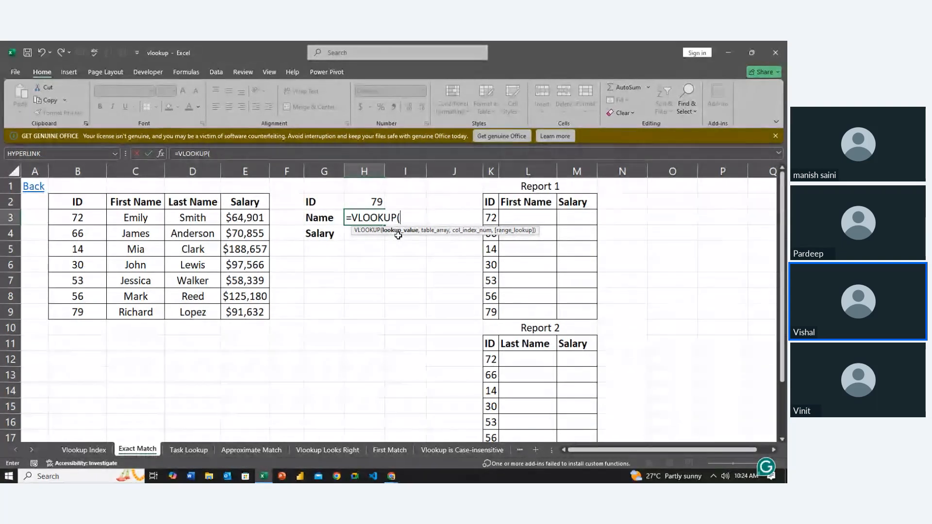
pyautogui.click(364, 201)
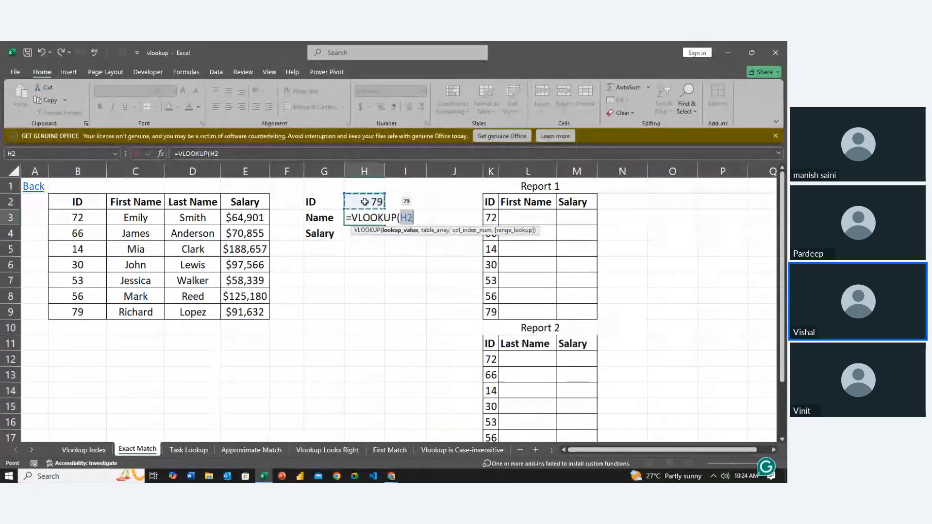
pyautogui.press('F4')
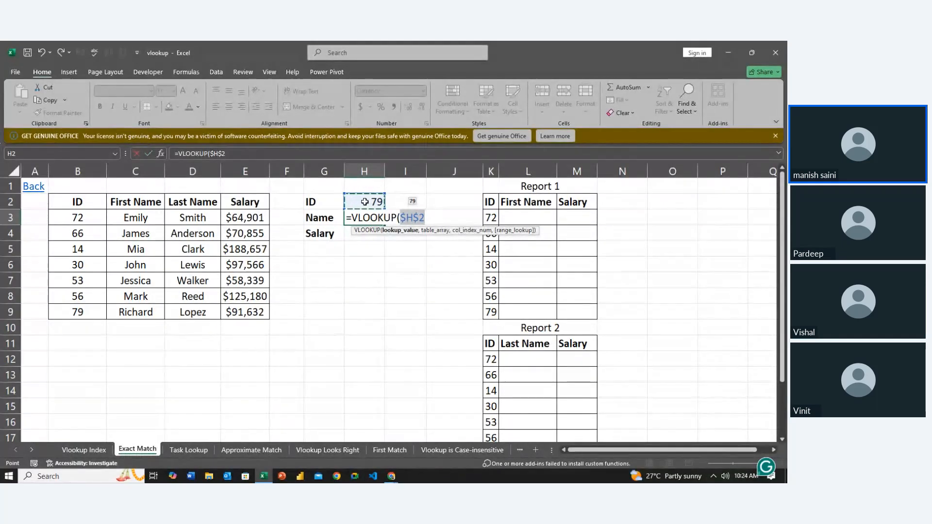
pyautogui.write(',')
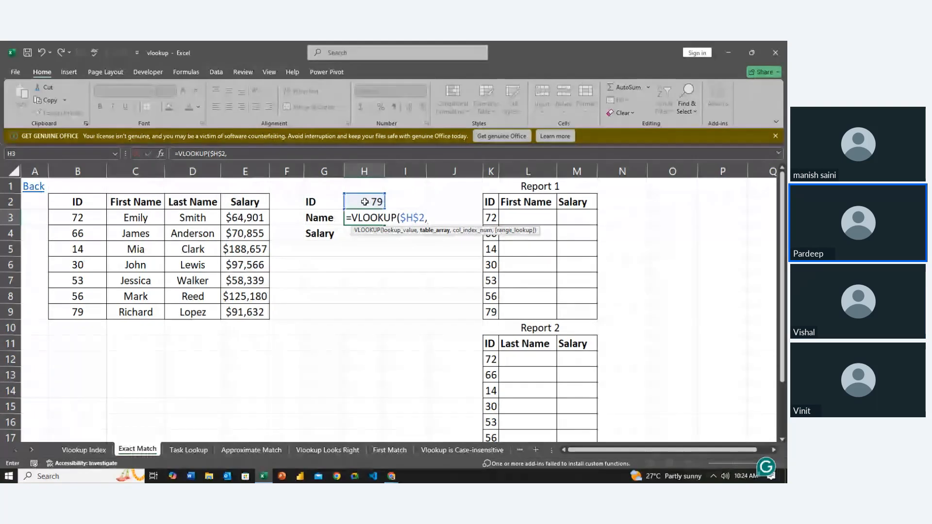
pyautogui.moveTo(88, 210); pyautogui.dragTo(254, 313)
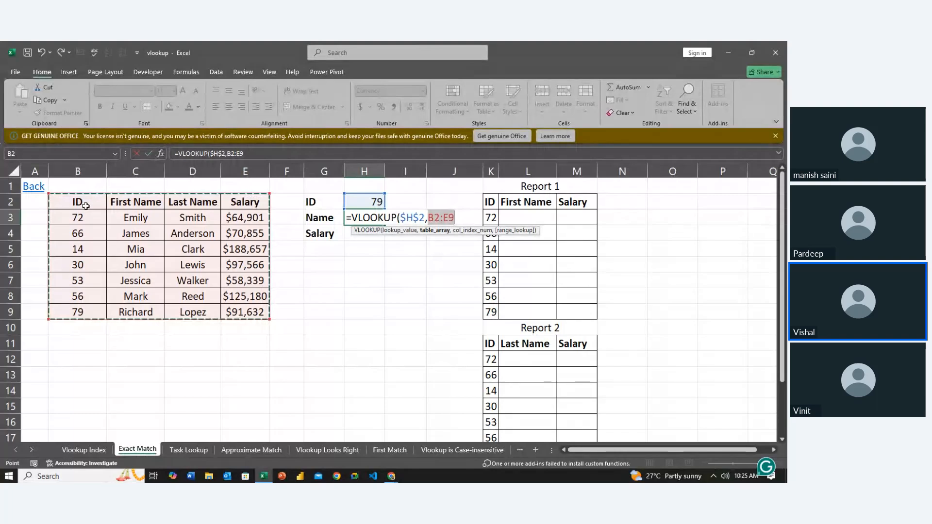
pyautogui.click(72, 215)
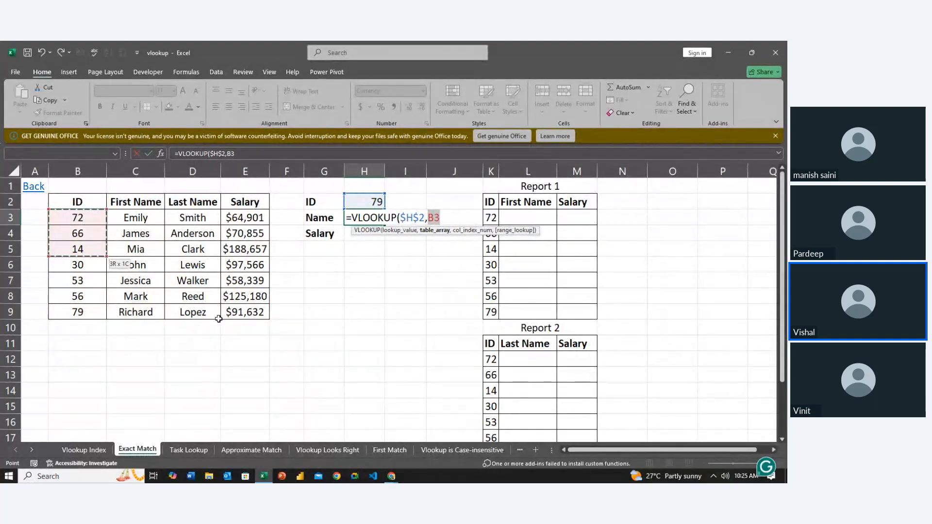
pyautogui.moveTo(218, 319); pyautogui.dragTo(255, 316)
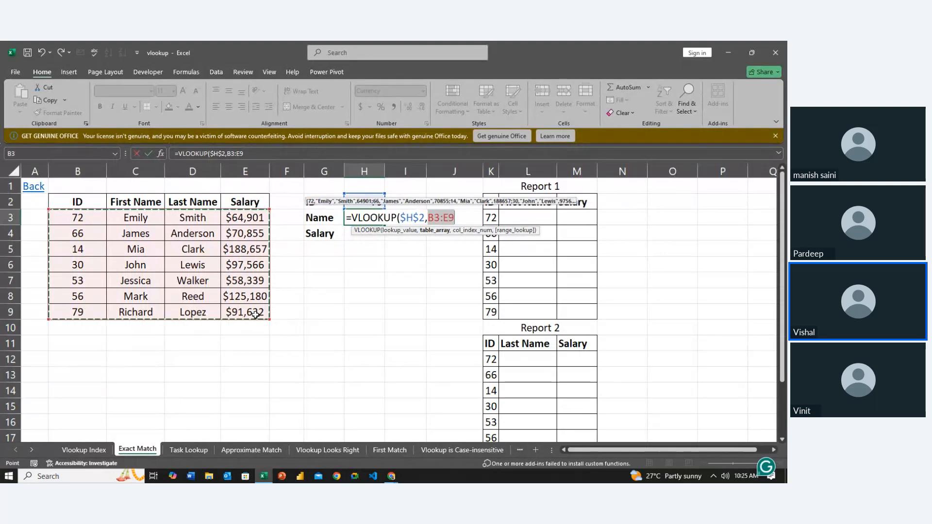
pyautogui.click(260, 356)
# - Complete the Name cell's VLOOKUP with the absolute table array $B$2:$E$9, column index 2 and FALSE for exact match
pyautogui.moveTo(77, 201); pyautogui.dragTo(160, 317)
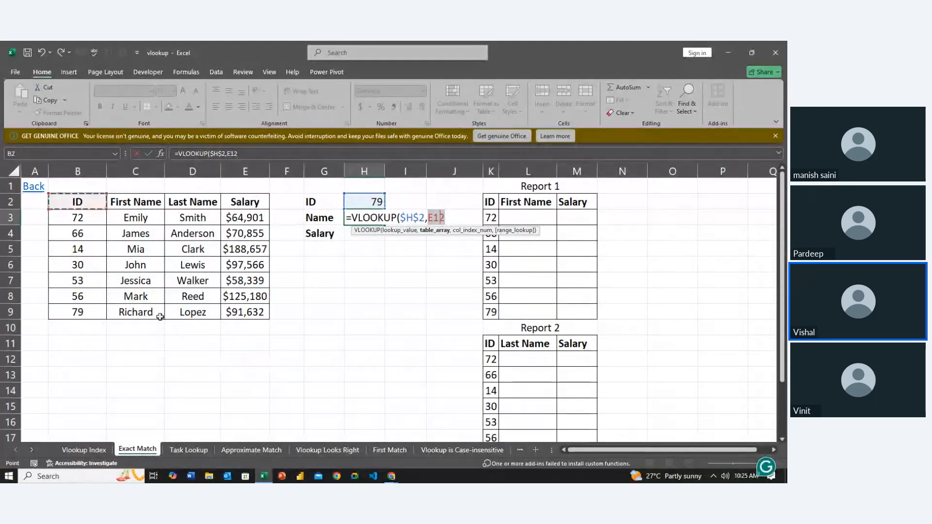
pyautogui.moveTo(264, 327); pyautogui.dragTo(253, 312)
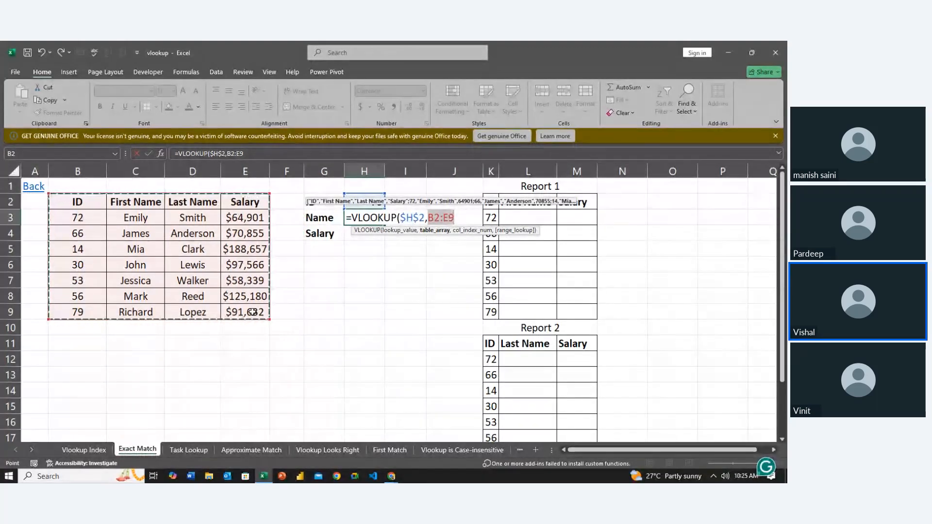
pyautogui.press('F4')
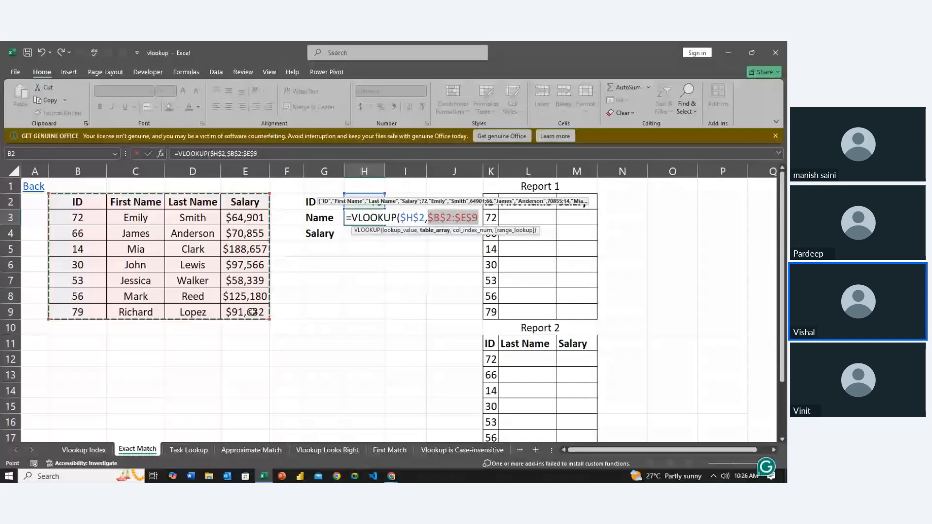
pyautogui.write(',')
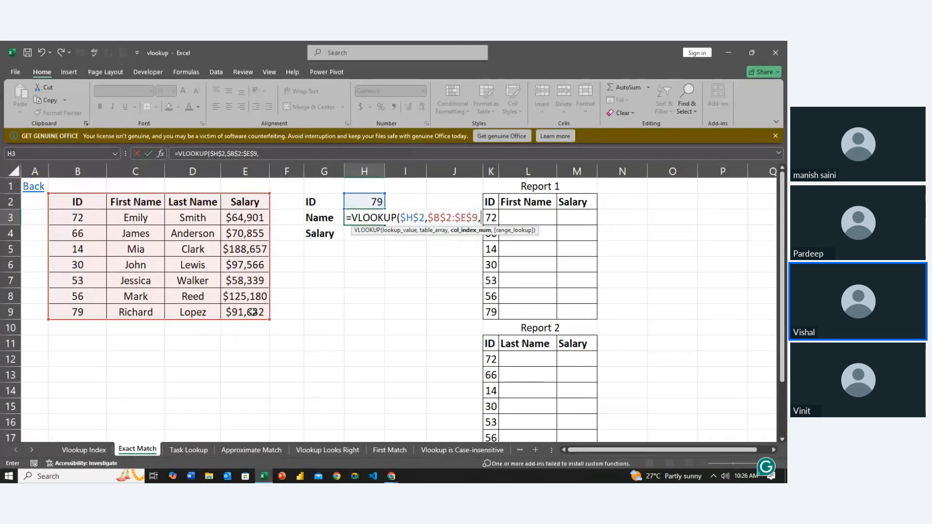
pyautogui.write('2')
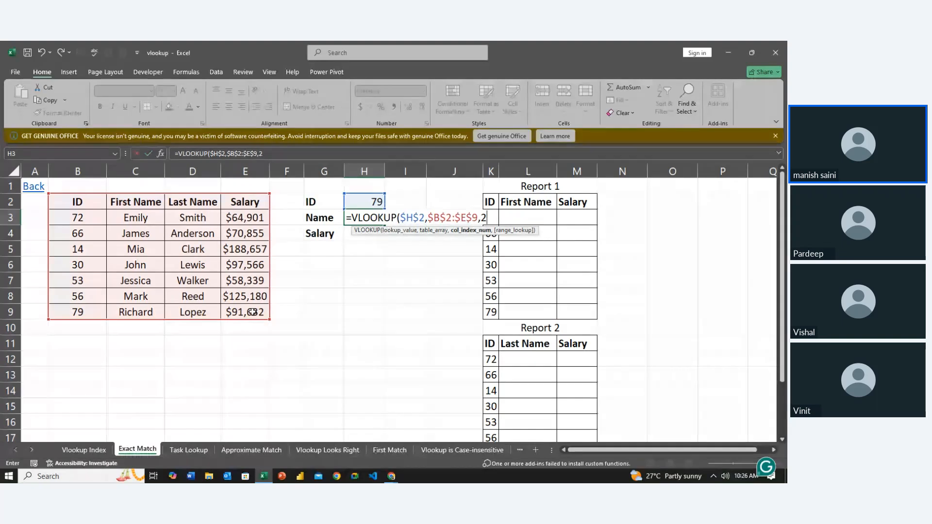
pyautogui.write(',')
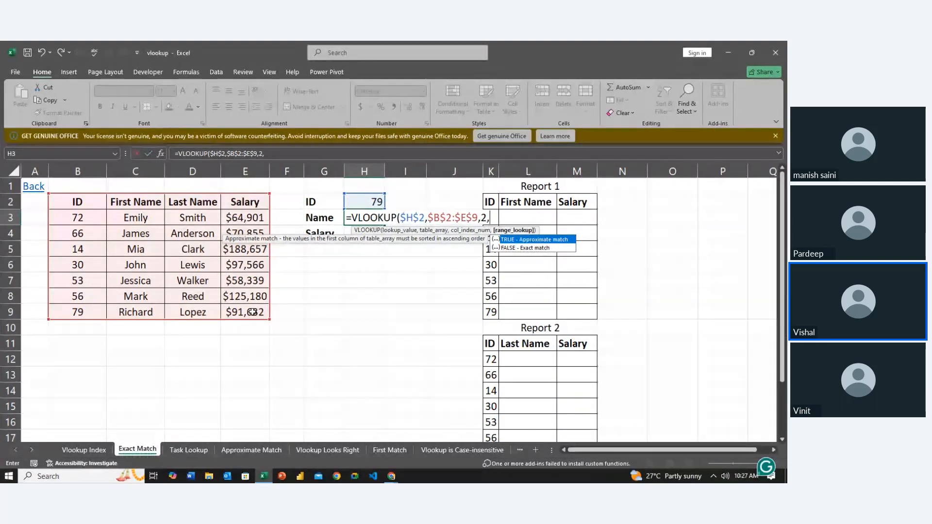
pyautogui.press('Down')
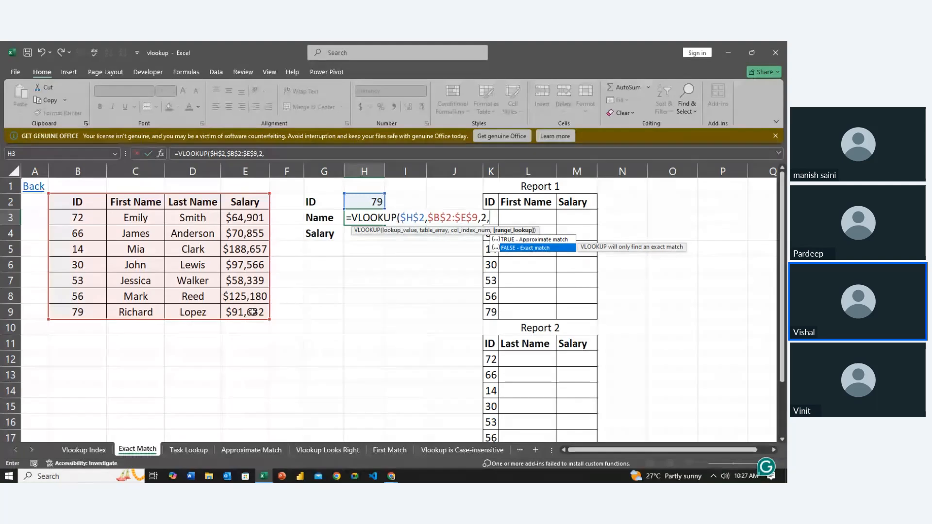
pyautogui.press('Tab')
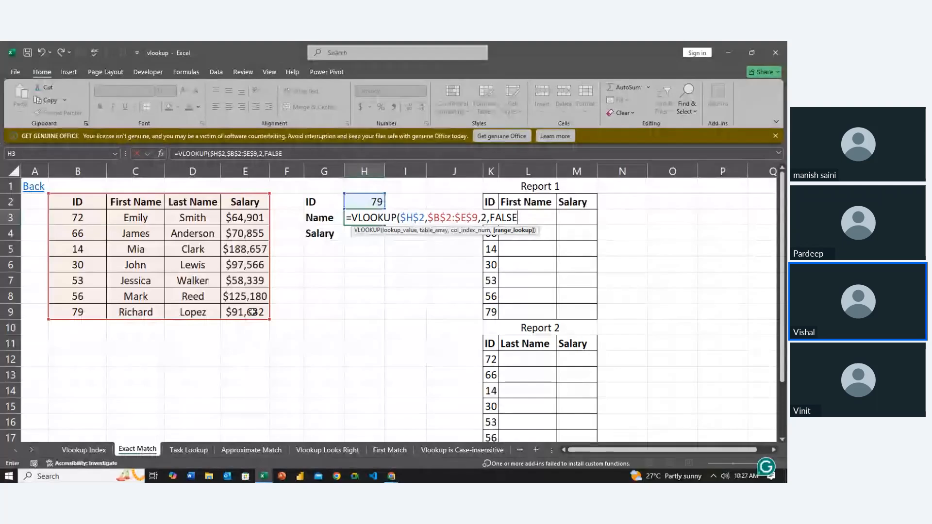
pyautogui.press('Return')
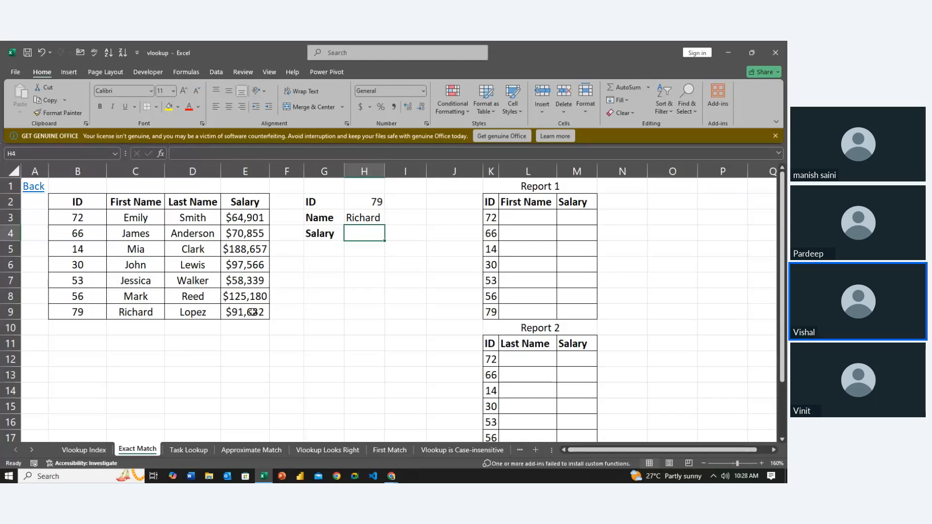
# - Start a VLOOKUP formula in the Salary cell H4 with the absolute reference $H$2 as the lookup value
pyautogui.write('=')
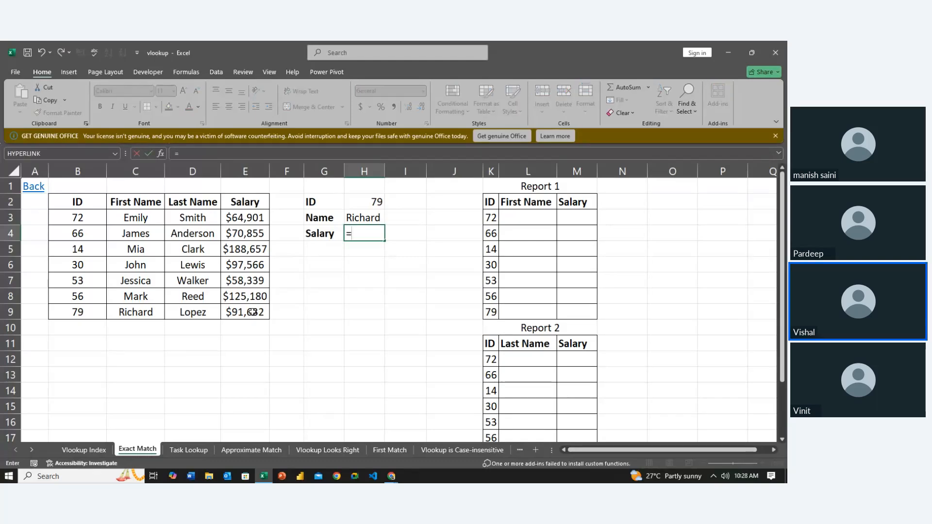
pyautogui.write('vl')
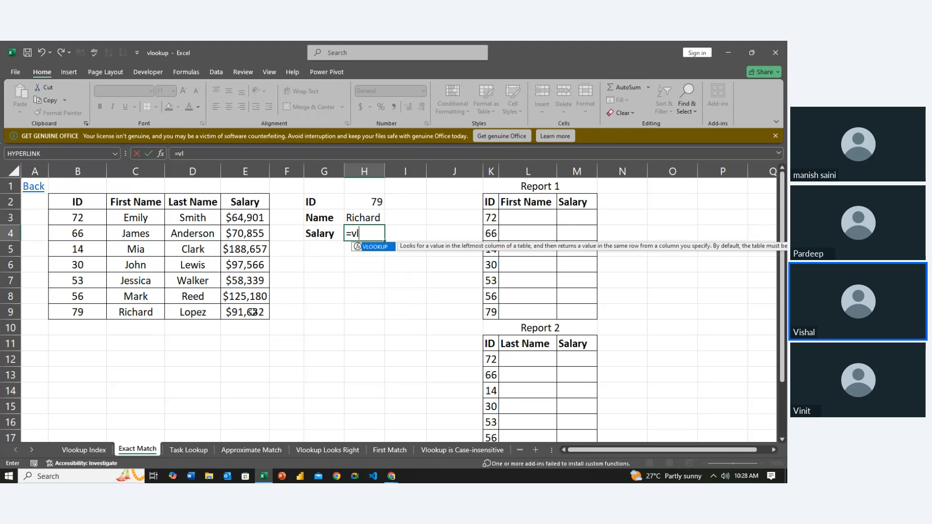
pyautogui.press('Tab')
pyautogui.click(354, 202)
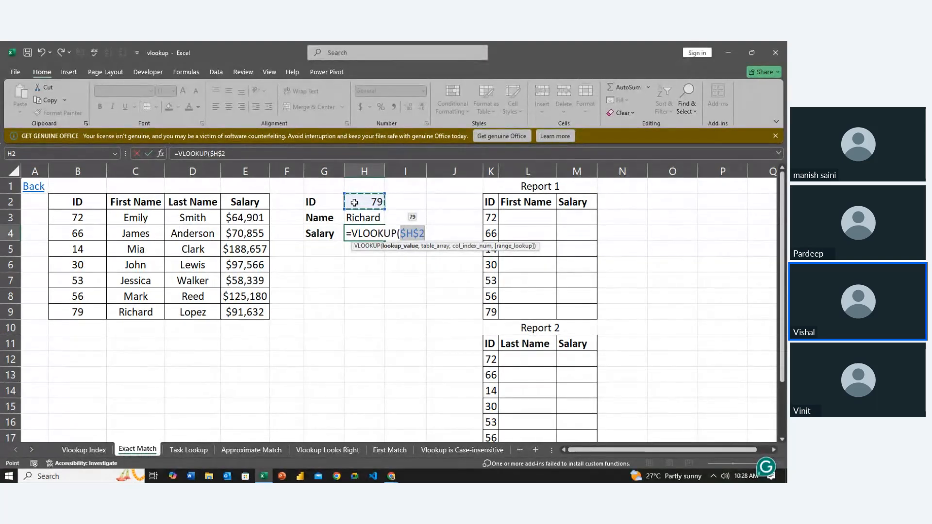
pyautogui.press('F4')
pyautogui.write(',')
# - Complete the Salary cell's VLOOKUP with the absolute table array $B$2:$E$9, column index 4 and FALSE for exact match
pyautogui.moveTo(91, 198); pyautogui.dragTo(242, 312)
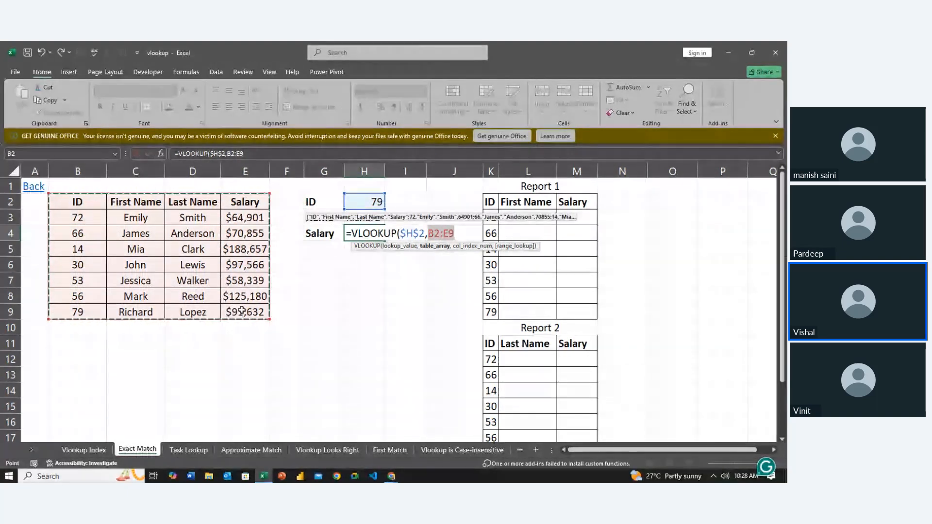
pyautogui.press('F4')
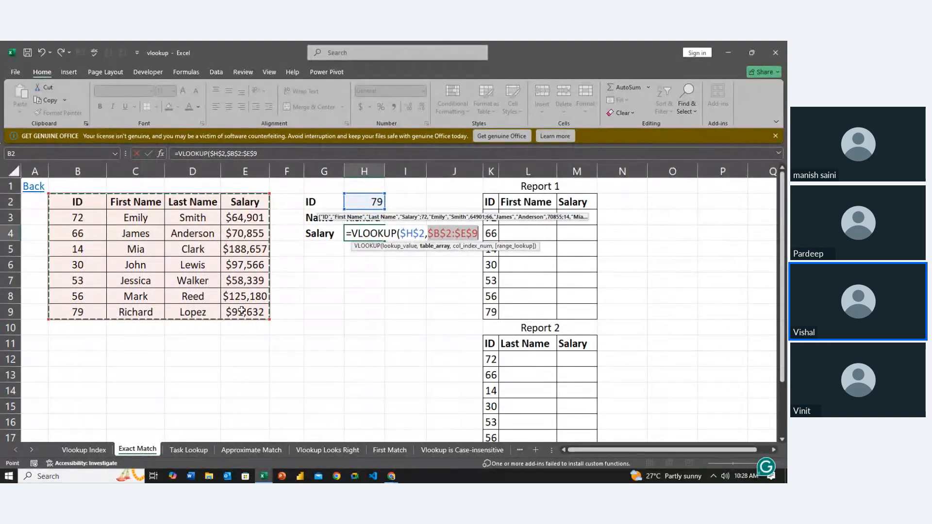
pyautogui.write(',')
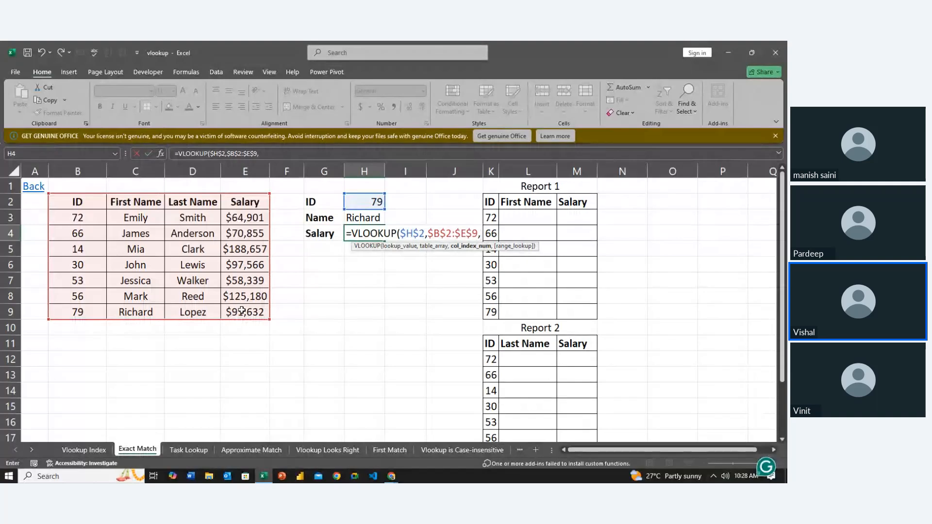
pyautogui.write('4')
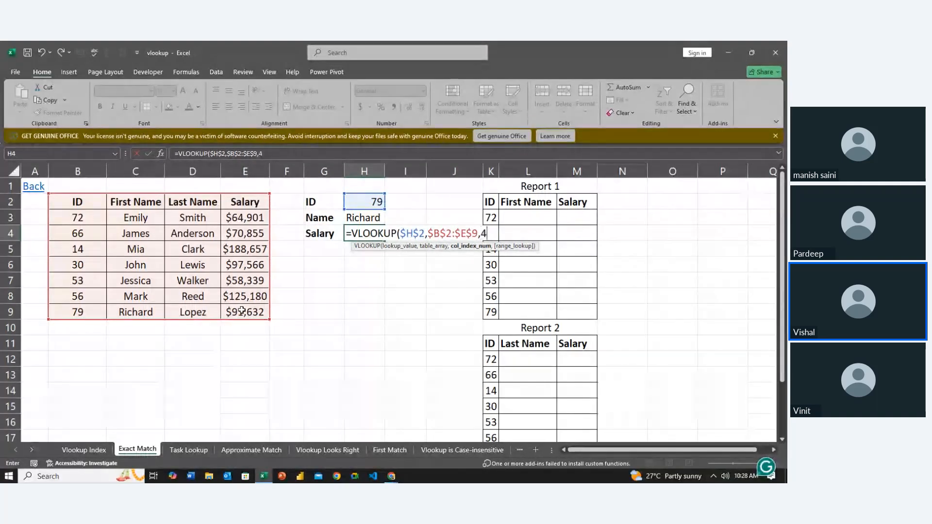
pyautogui.write(',')
pyautogui.press('Down')
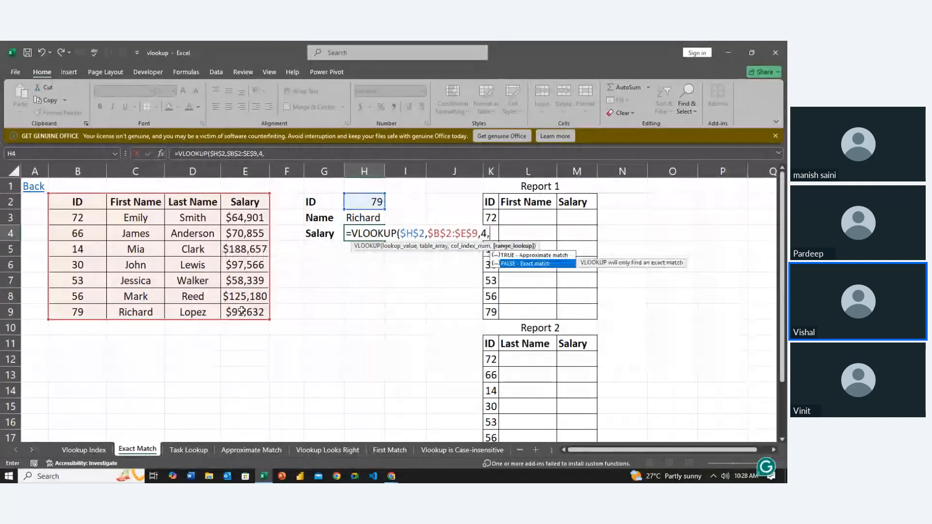
pyautogui.press('Tab')
pyautogui.press('Return')
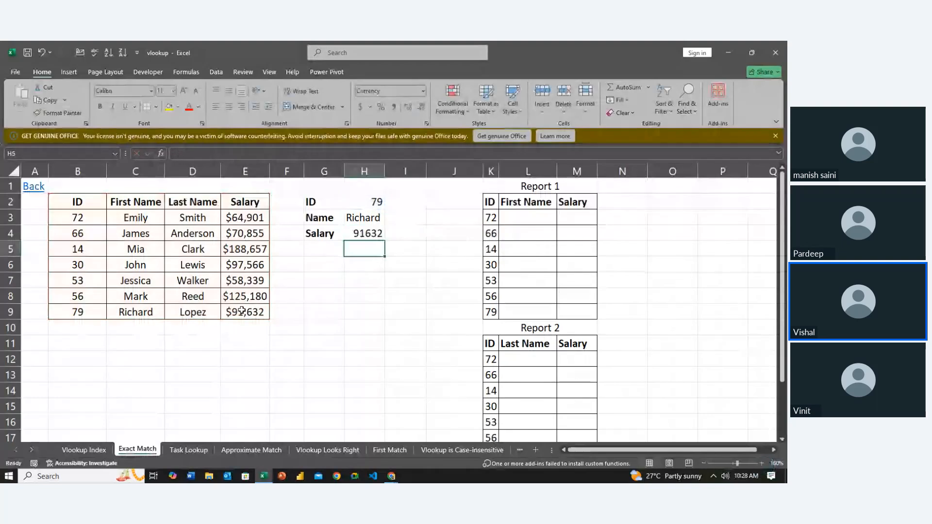
# - Review the ID in H2 and the VLOOKUP formulas in the Name and Salary cells H3 and H4
pyautogui.press('Up')
pyautogui.press('Up')
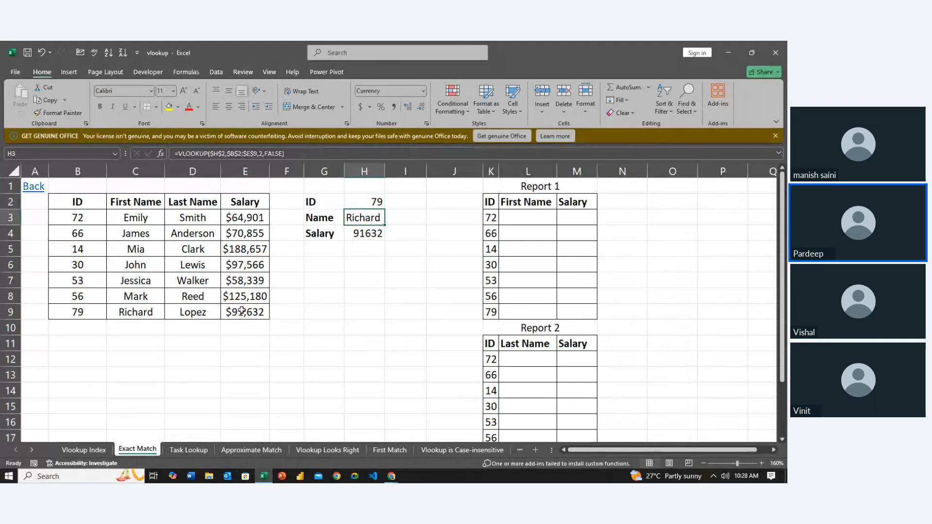
pyautogui.press('Down')
pyautogui.press('Up')
pyautogui.press('Up')
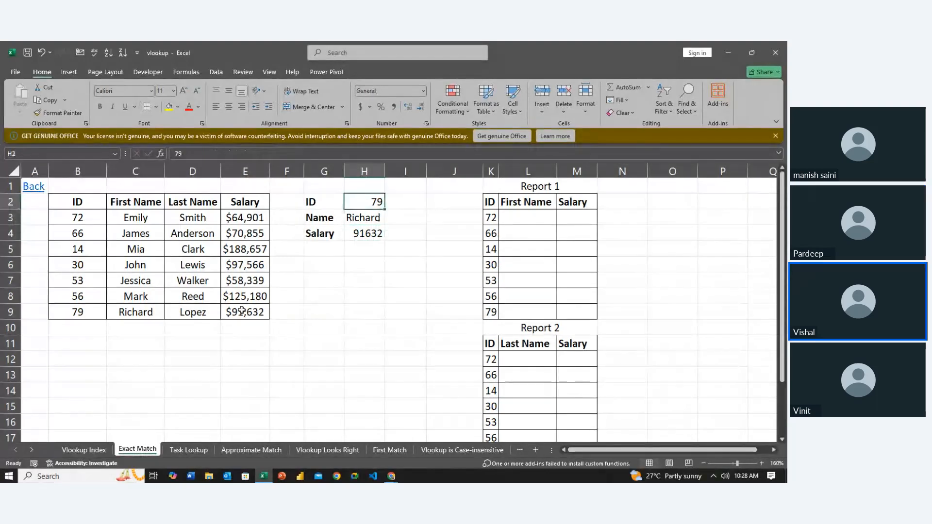
pyautogui.press('Down')
pyautogui.press('Down')
pyautogui.press('Down')
pyautogui.press('Up')
pyautogui.press('Up')
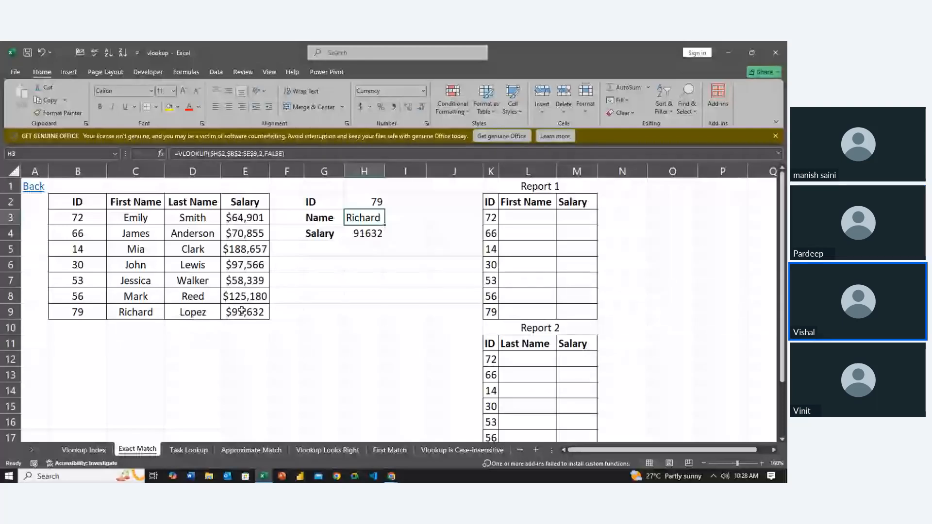
pyautogui.press('Down')
pyautogui.press('Up')
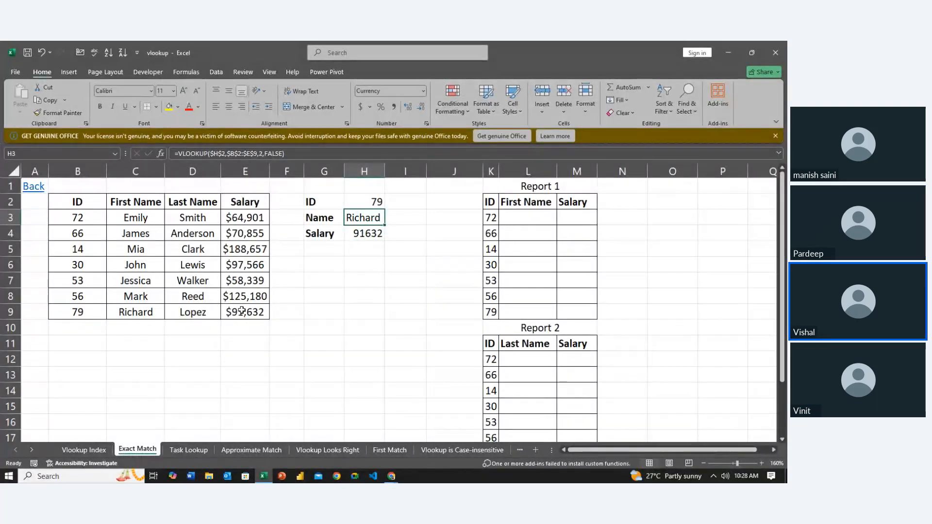
# - Delete the VLOOKUP formulas from the Name and Salary cells H3:H4
pyautogui.hotkey('shift', 'Down')
pyautogui.press('Delete')
pyautogui.press('Left')
pyautogui.press('Down')
pyautogui.press('Right')
pyautogui.press('Right')
pyautogui.press('Up')
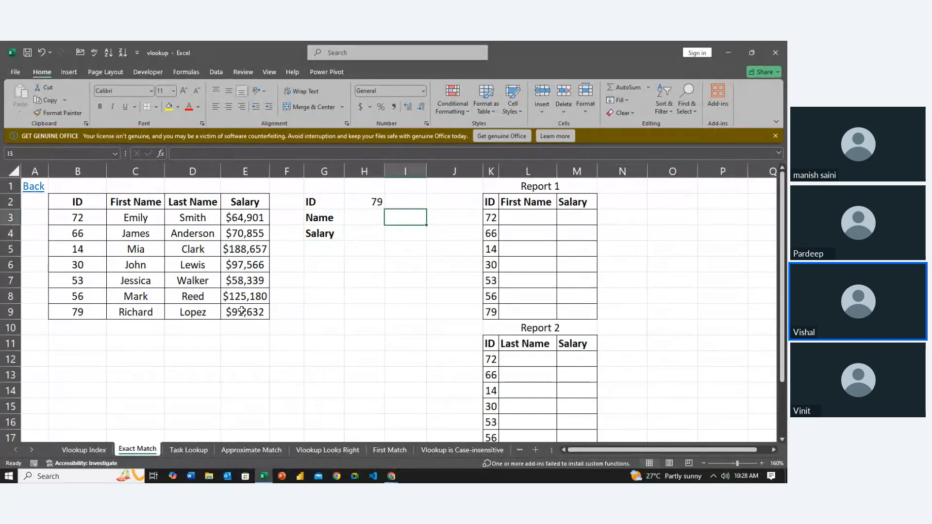
# - Enter a VLOOKUP in H3 with lookup value $H$2, table array $B$2:$E$9, column index 2 and range lookup 0
pyautogui.press('Left')
pyautogui.write('=VLOOKUP(')
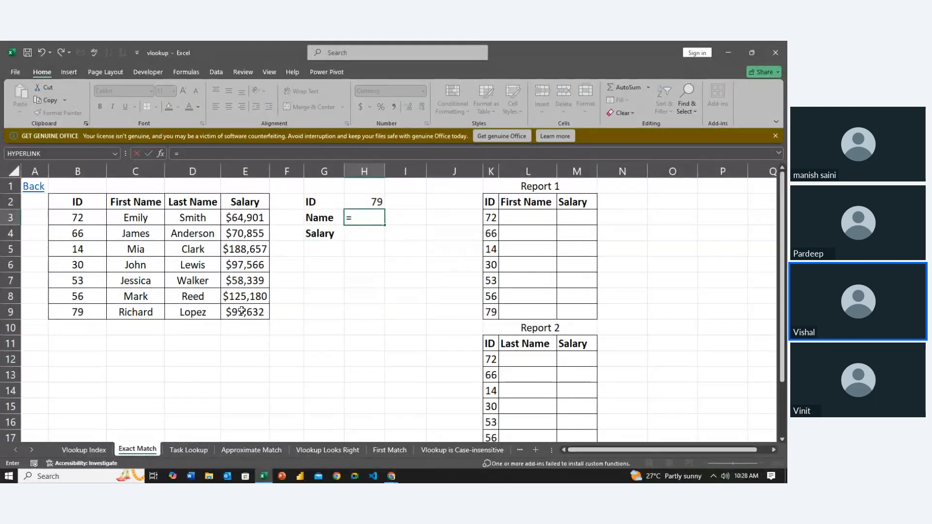
pyautogui.click(376, 202)
pyautogui.press('F4')
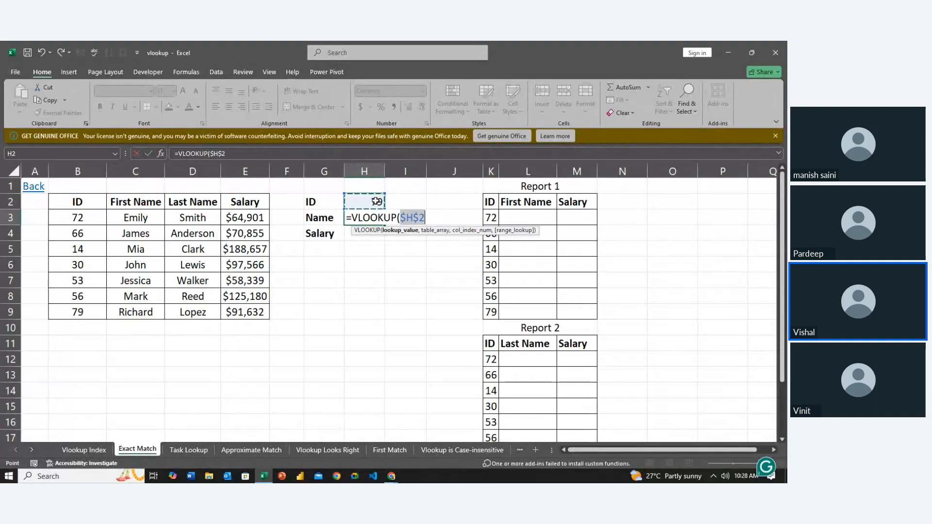
pyautogui.write(',')
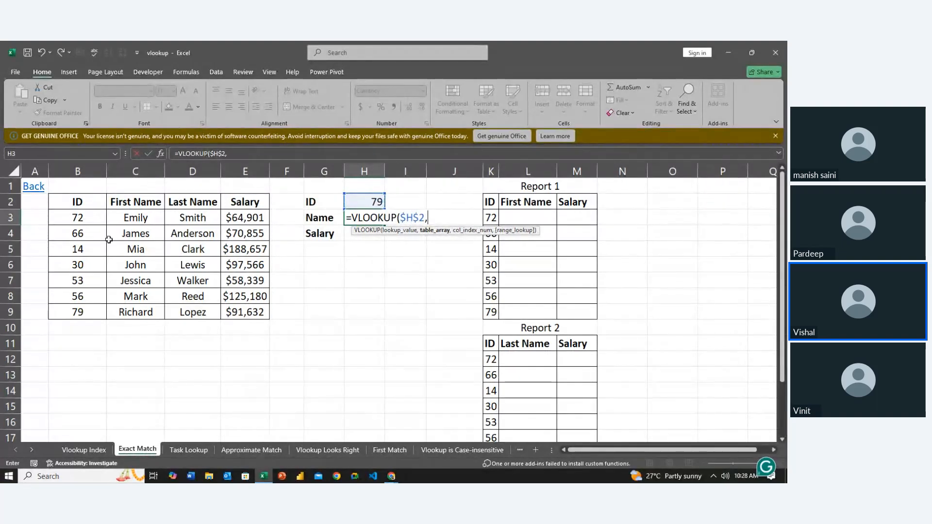
pyautogui.moveTo(76, 198)
pyautogui.mouseDown()
pyautogui.moveTo(78, 217)
pyautogui.moveTo(191, 293)
pyautogui.moveTo(245, 309)
pyautogui.mouseUp()
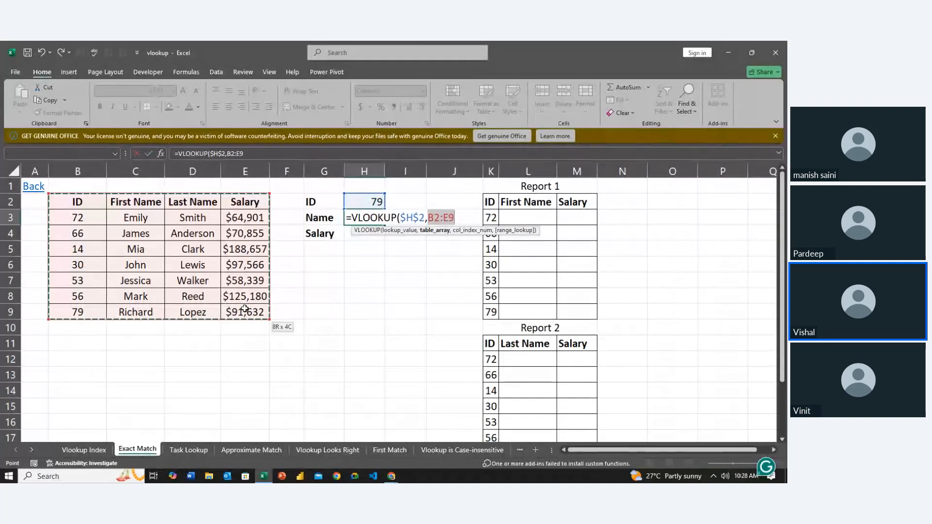
pyautogui.press('F4')
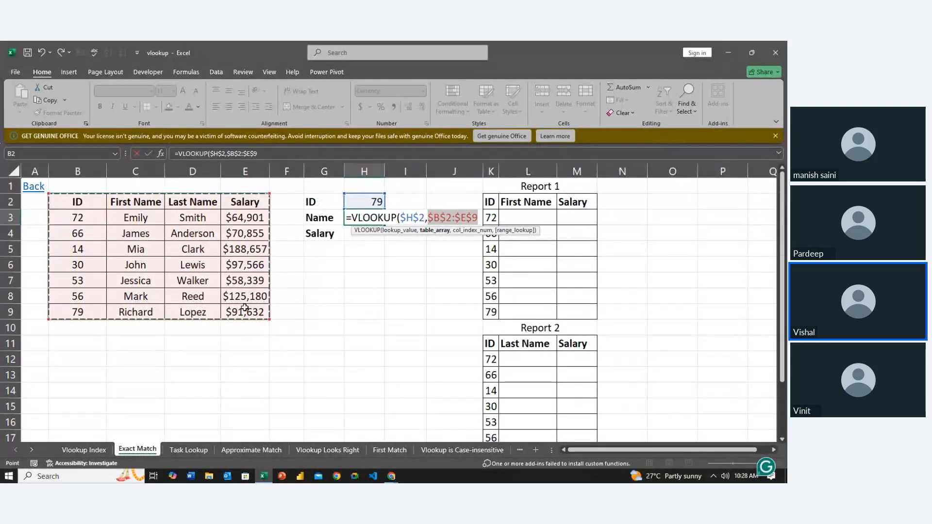
pyautogui.write(',')
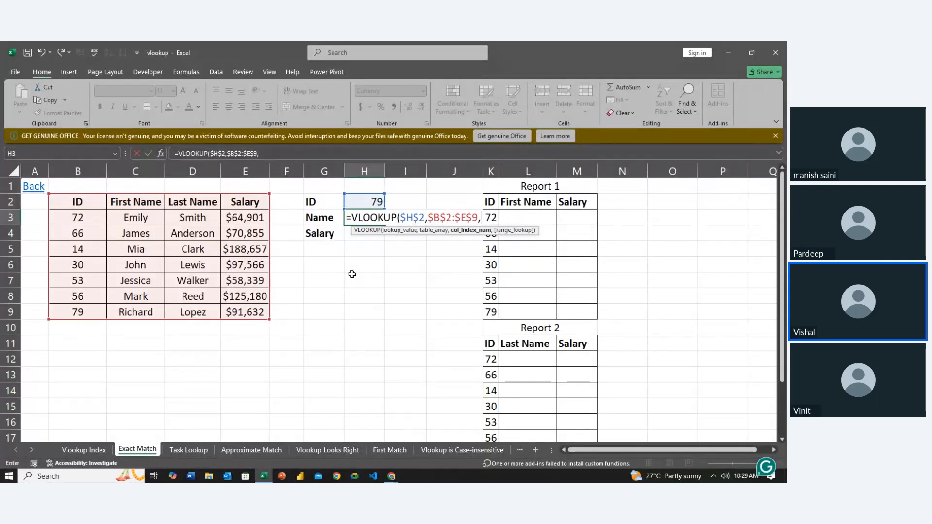
pyautogui.write('2')
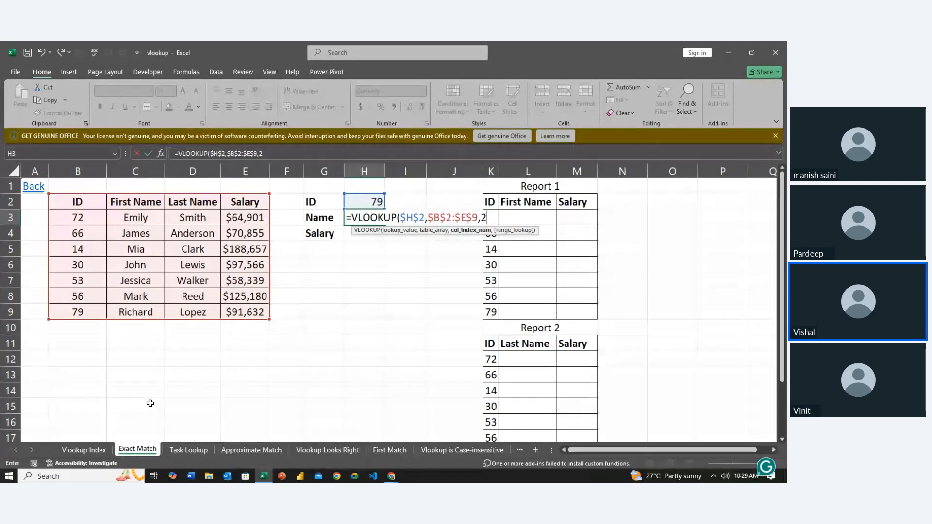
pyautogui.write(',0')
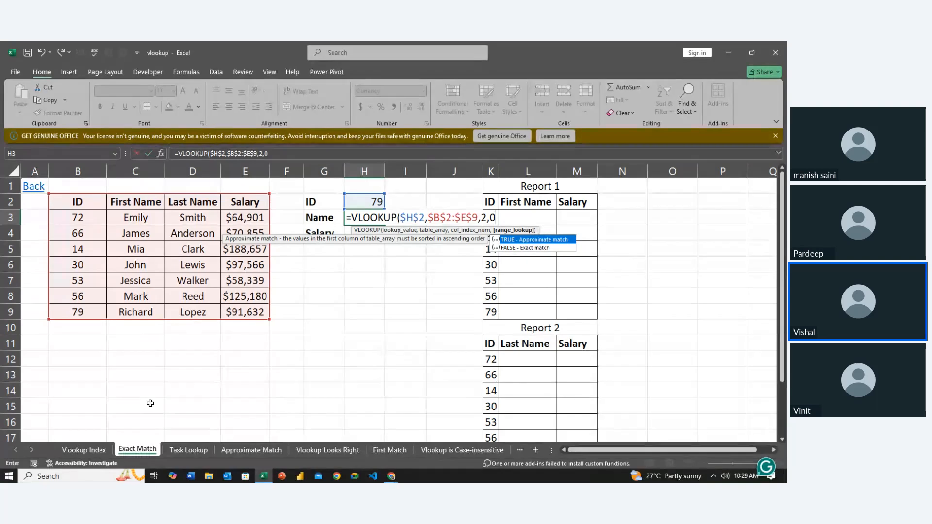
pyautogui.press('Return')
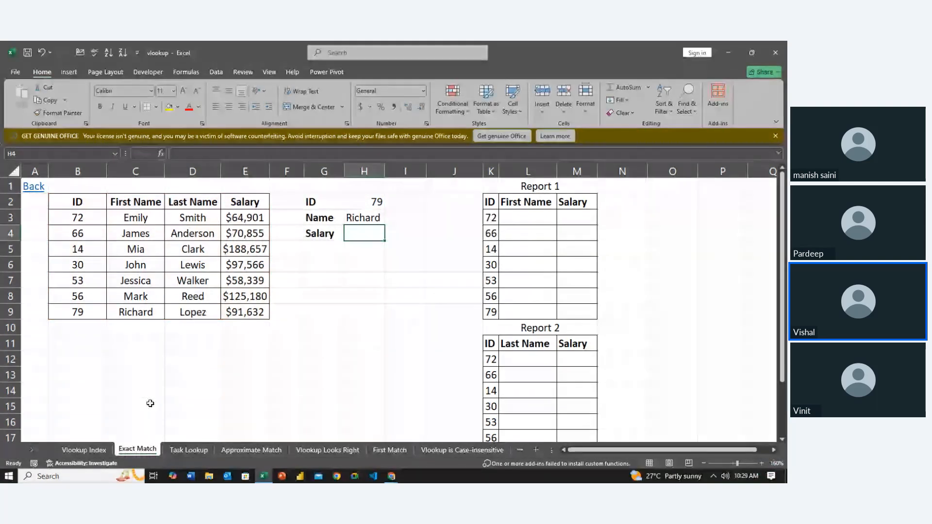
# - Enter a VLOOKUP in the Salary cell H4 with lookup value $H$2, table array $B$2:$E$9, column index 4 and range lookup 0
pyautogui.write('=vl')
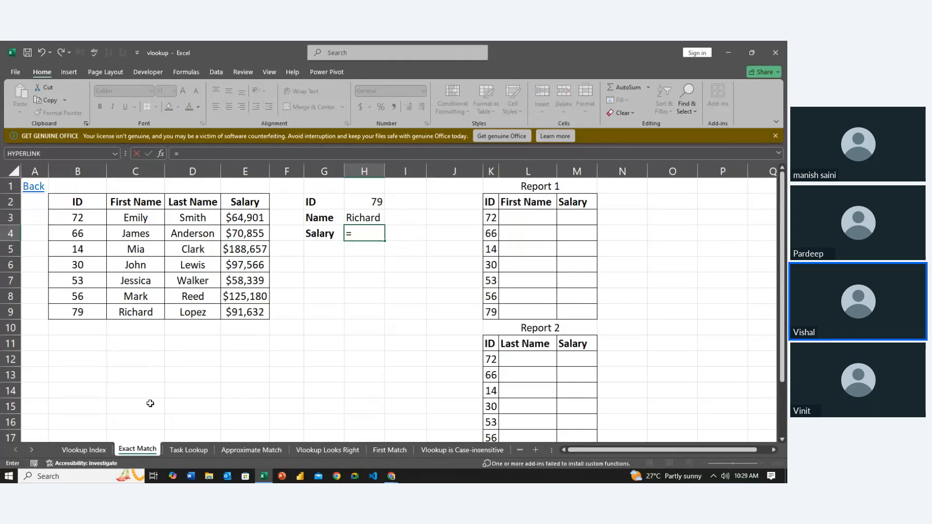
pyautogui.press('Tab')
pyautogui.click(352, 198)
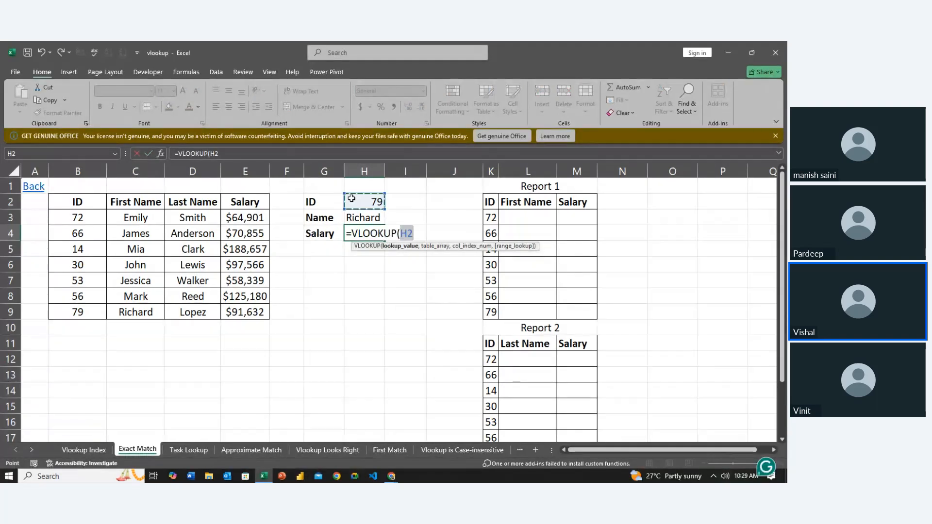
pyautogui.press('F4')
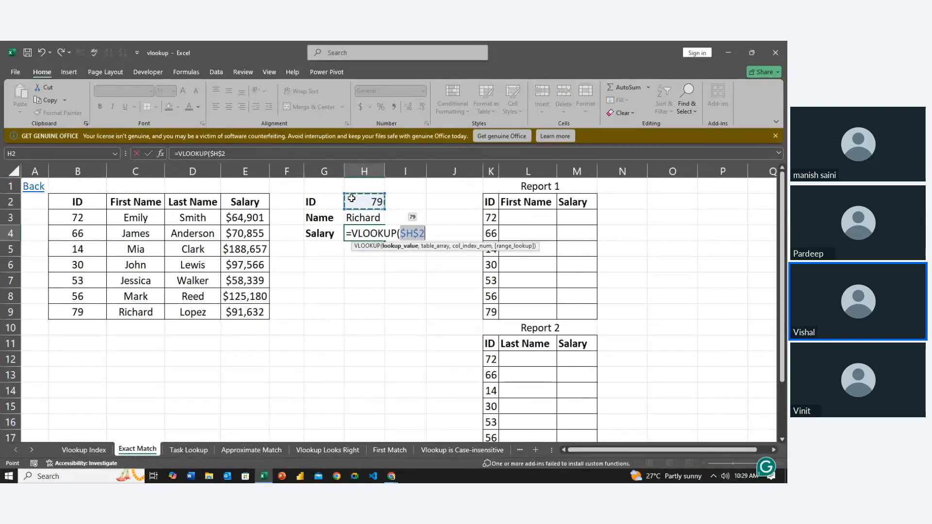
pyautogui.write(',')
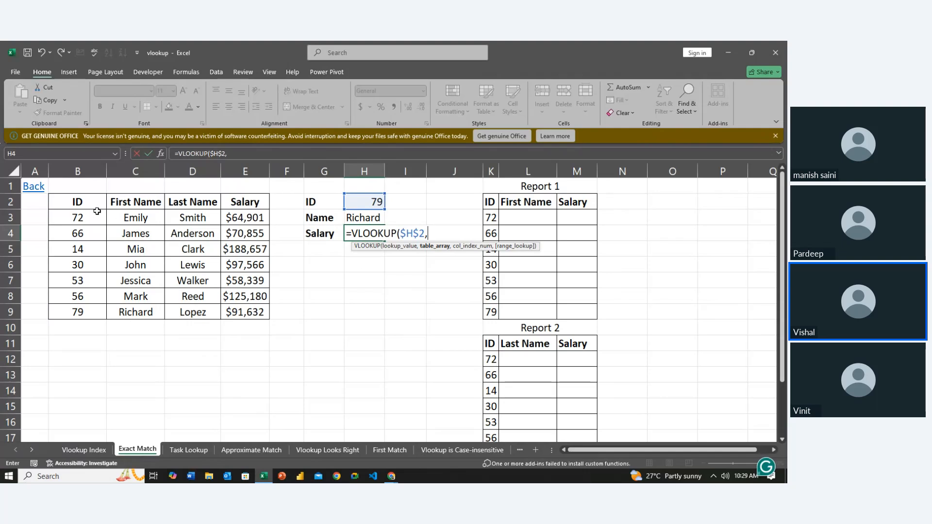
pyautogui.moveTo(90, 204); pyautogui.dragTo(251, 309)
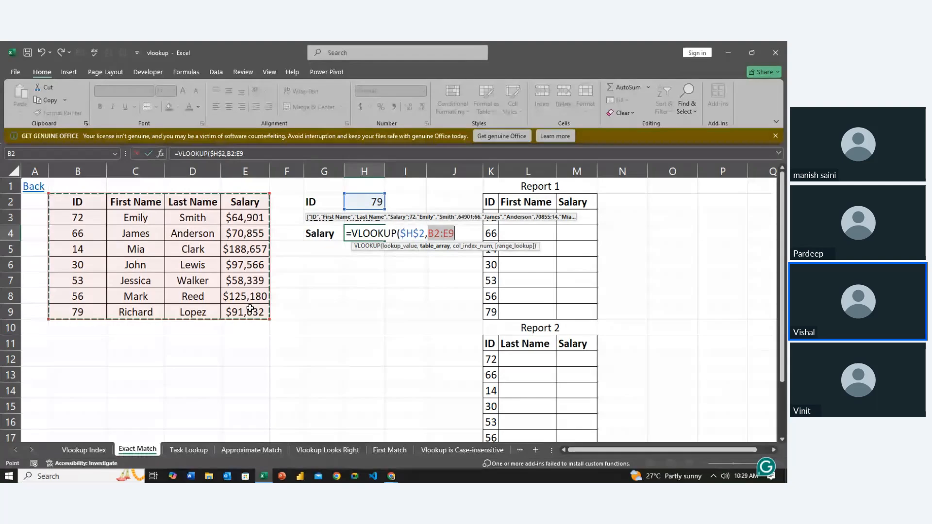
pyautogui.press('F4')
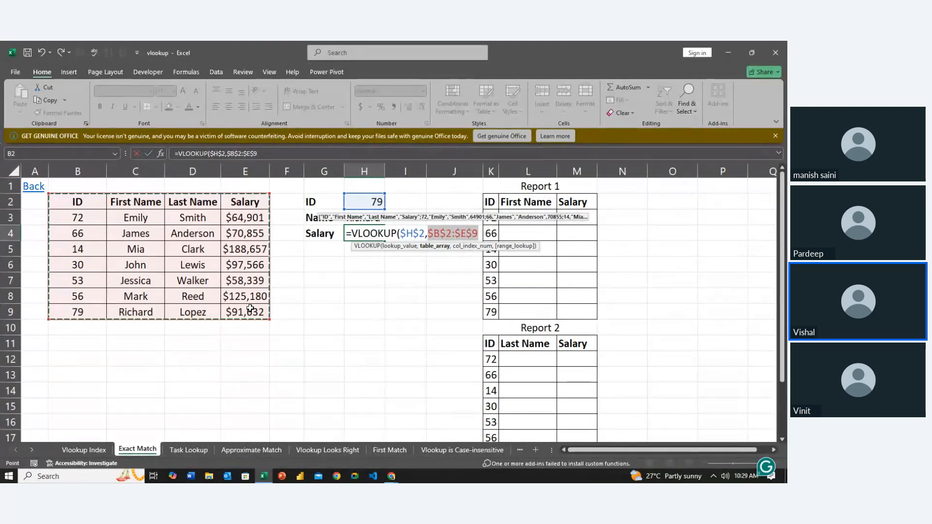
pyautogui.write(',')
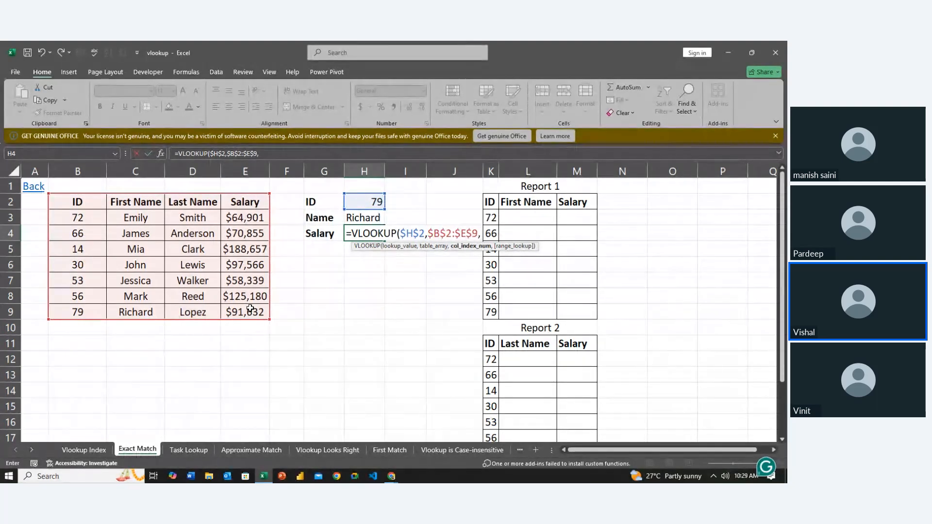
pyautogui.write('4,0')
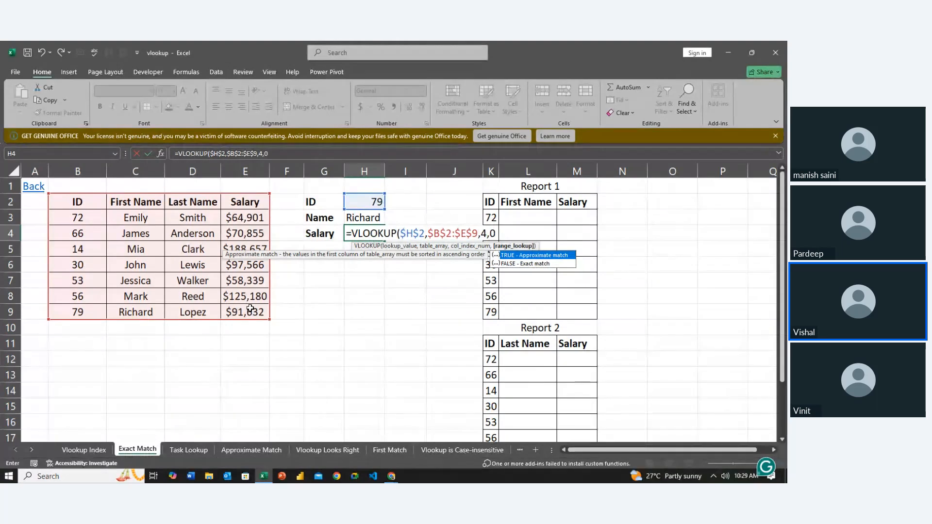
pyautogui.press('Return')
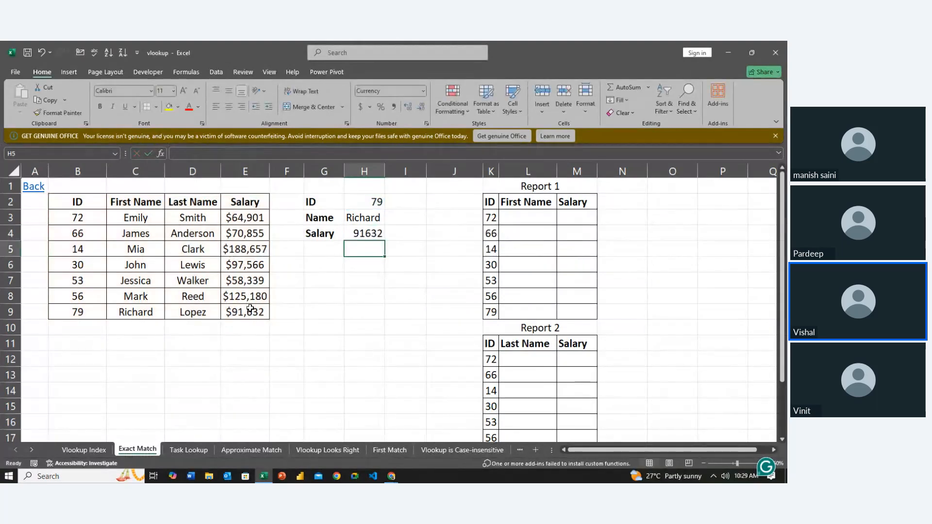
# - Test the Name and Salary lookups by entering 80 and 56 in turn as the ID in H2
pyautogui.click(378, 204)
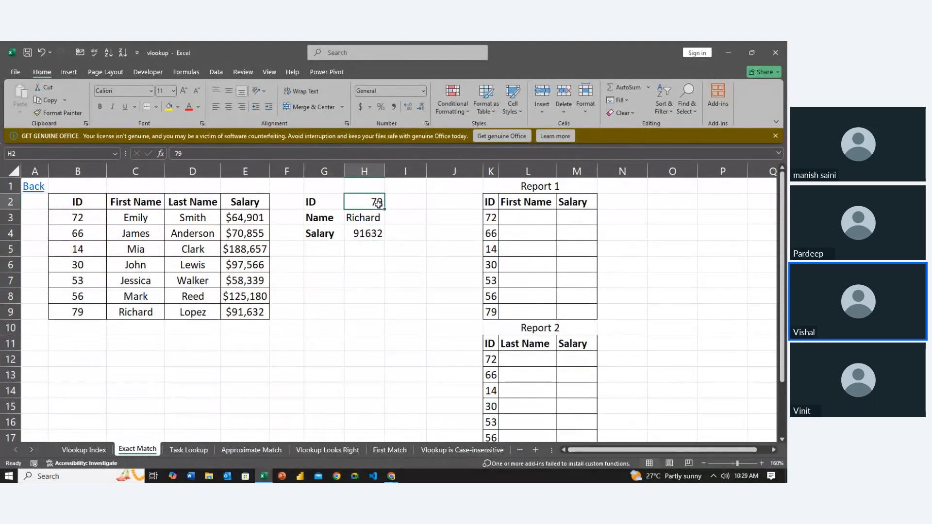
pyautogui.write('80')
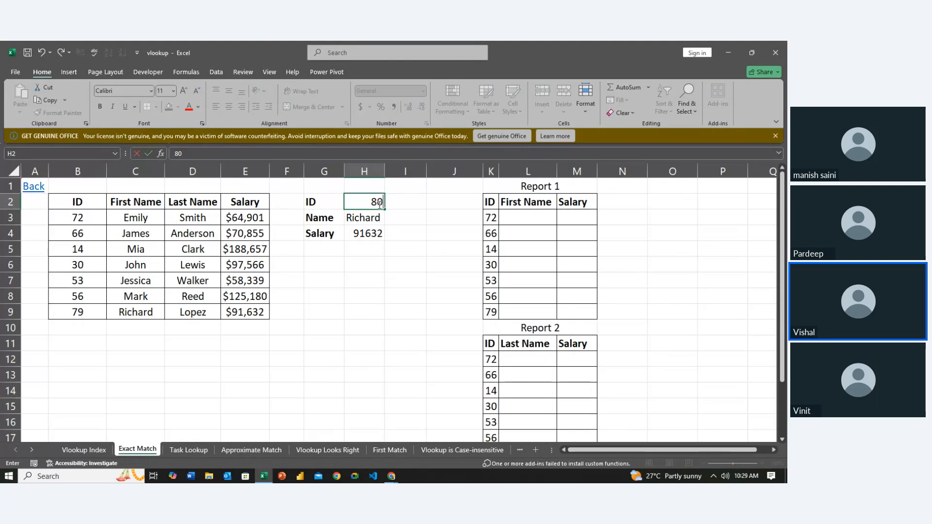
pyautogui.press('Return')
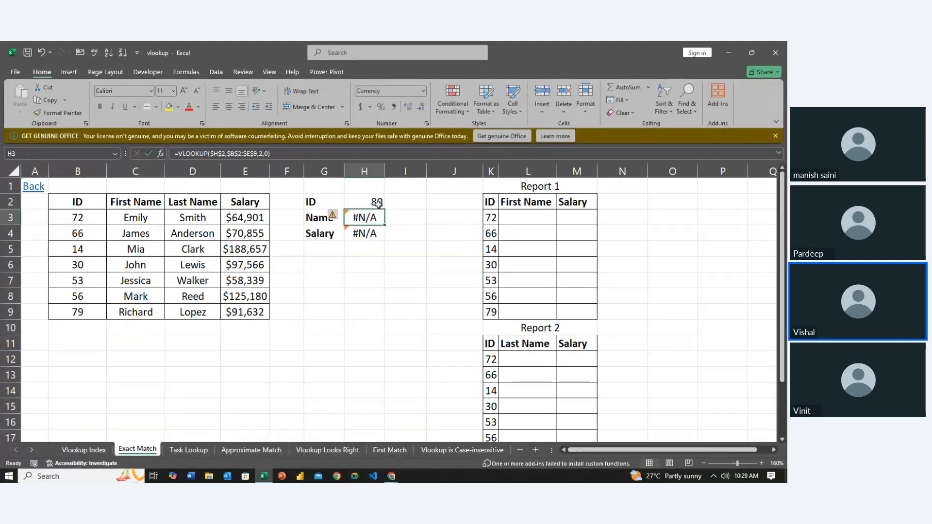
pyautogui.click(378, 204)
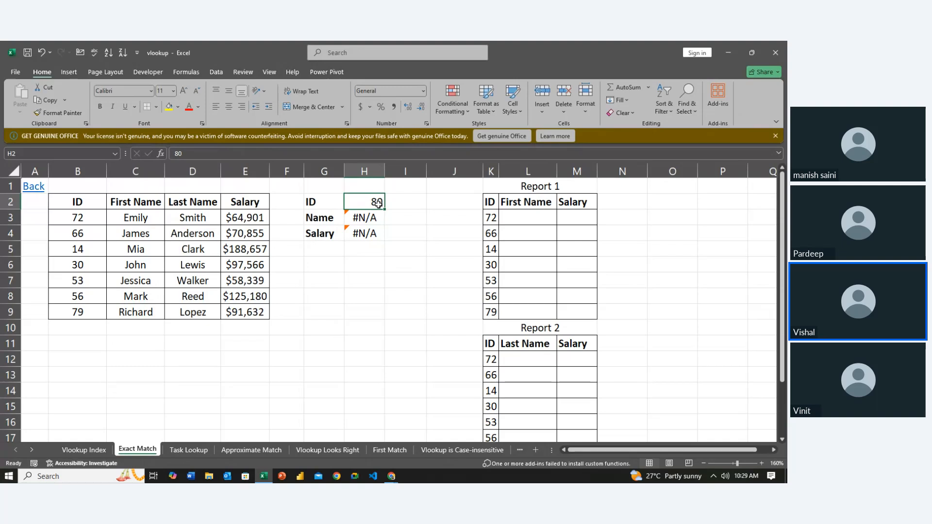
pyautogui.write('56')
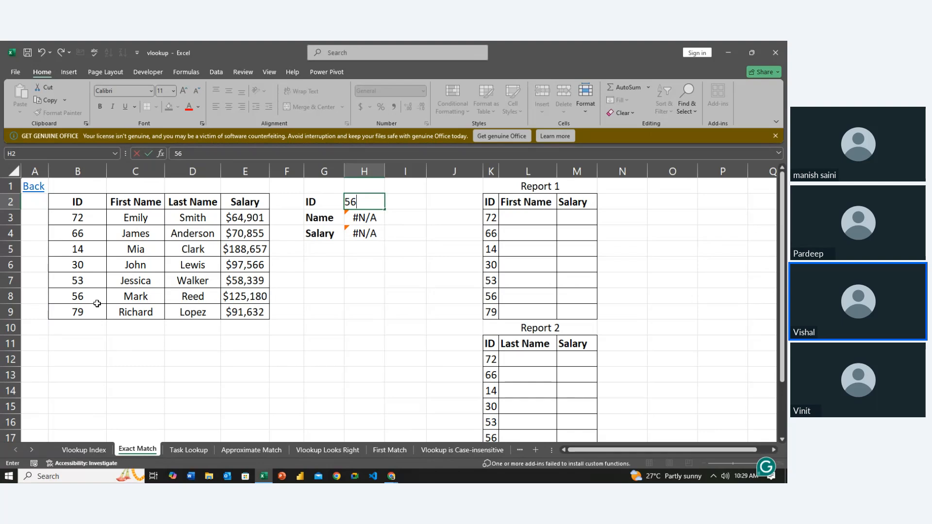
pyautogui.click(320, 339)
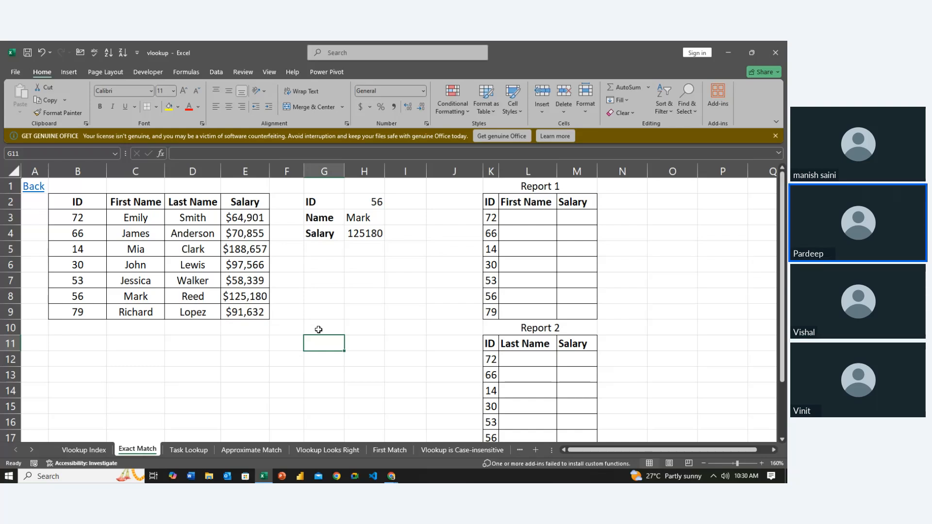
# - Examine the ID values B3:B9 in the lookup column of the employee table
pyautogui.press('Up')
pyautogui.press('Up')
pyautogui.press('Up')
pyautogui.press('Up')
pyautogui.press('Up')
pyautogui.press('Up')
pyautogui.press('Up')
pyautogui.press('Up')
pyautogui.press('Right')
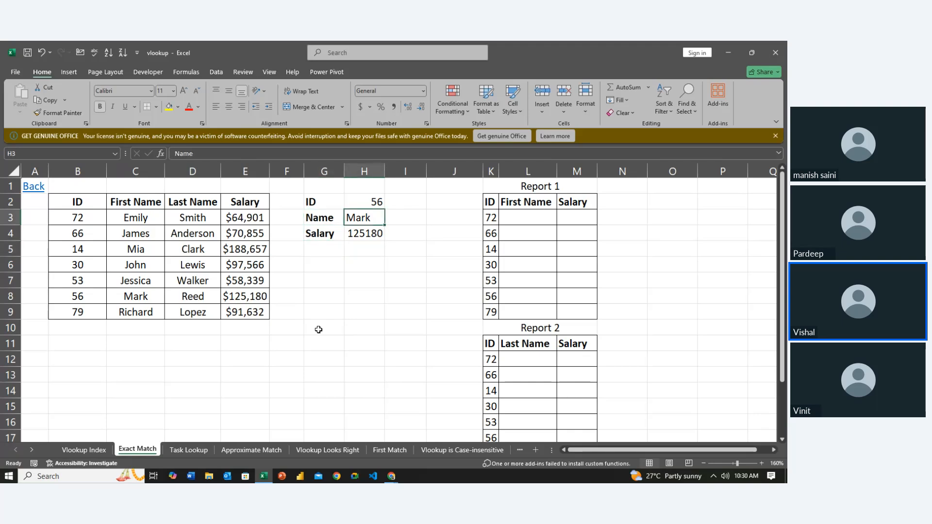
pyautogui.press('Up')
pyautogui.press('Left')
pyautogui.press('Home')
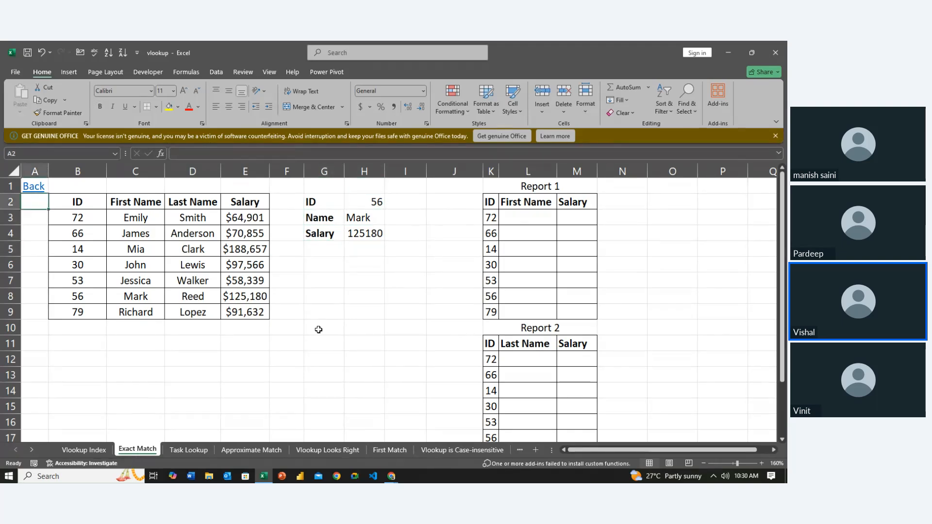
pyautogui.press('Right')
pyautogui.press('Down')
pyautogui.hotkey('shift', 'Down')
pyautogui.hotkey('shift', 'Down')
pyautogui.hotkey('shift', 'Down')
pyautogui.hotkey('shift', 'Down')
pyautogui.hotkey('shift', 'Down')
pyautogui.hotkey('shift', 'Down')
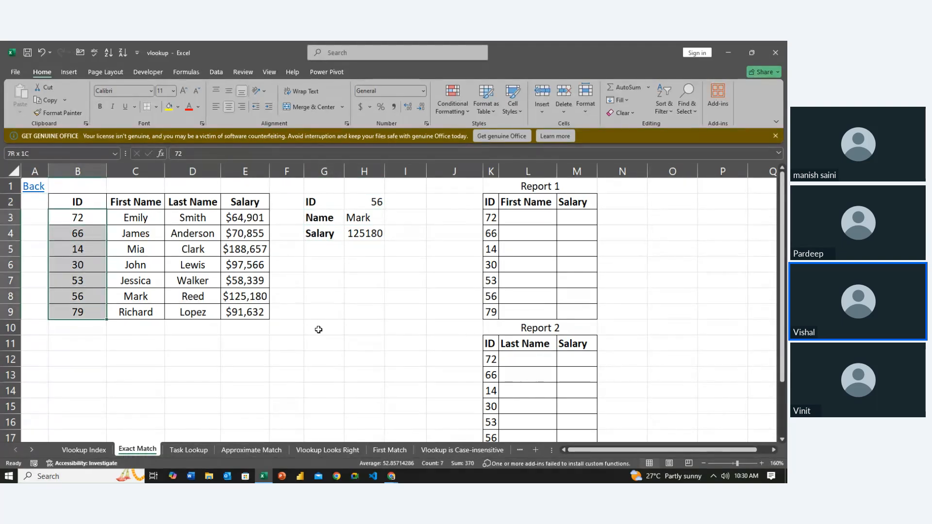
# - Set the lookup ID in H2 to 14
pyautogui.press('Right')
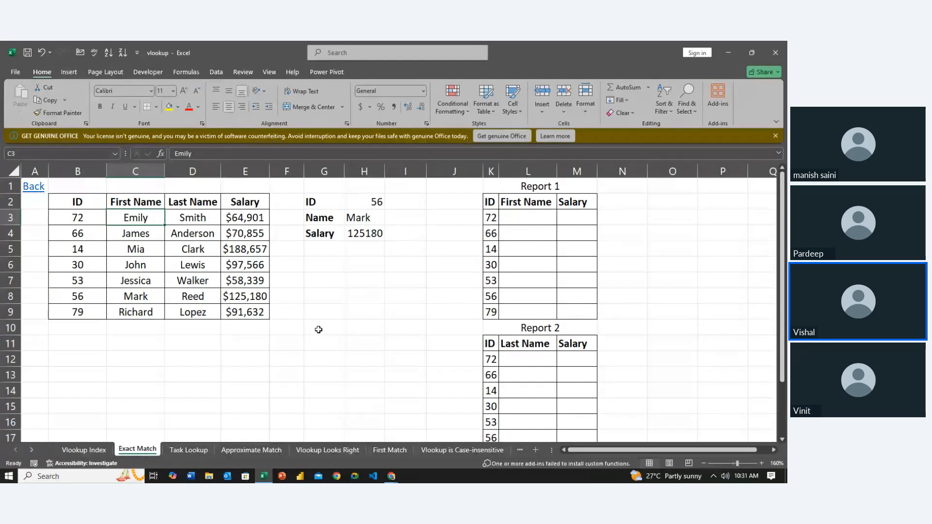
pyautogui.press('Right')
pyautogui.press('Right')
pyautogui.press('Right')
pyautogui.press('Right')
pyautogui.press('Right')
pyautogui.press('Right')
pyautogui.press('Right')
pyautogui.press('Up')
pyautogui.press('Left')
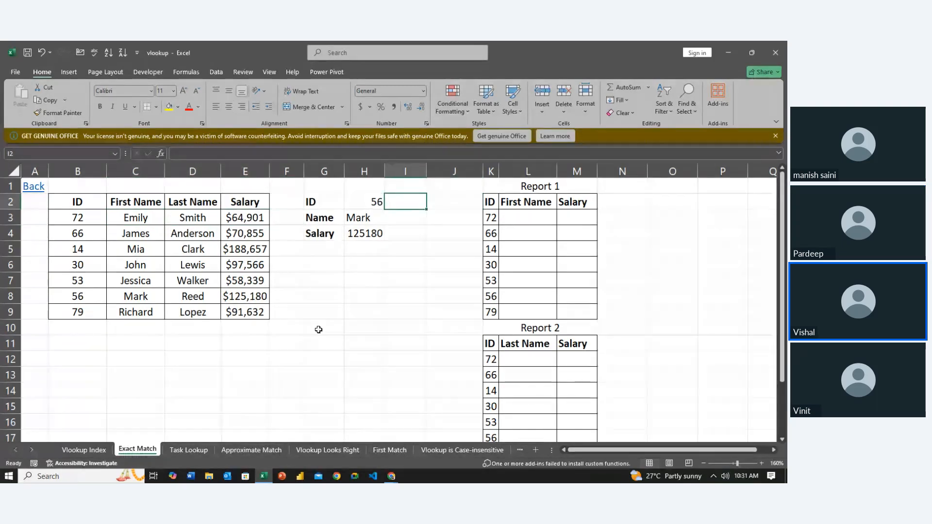
pyautogui.press('Left')
pyautogui.write('14')
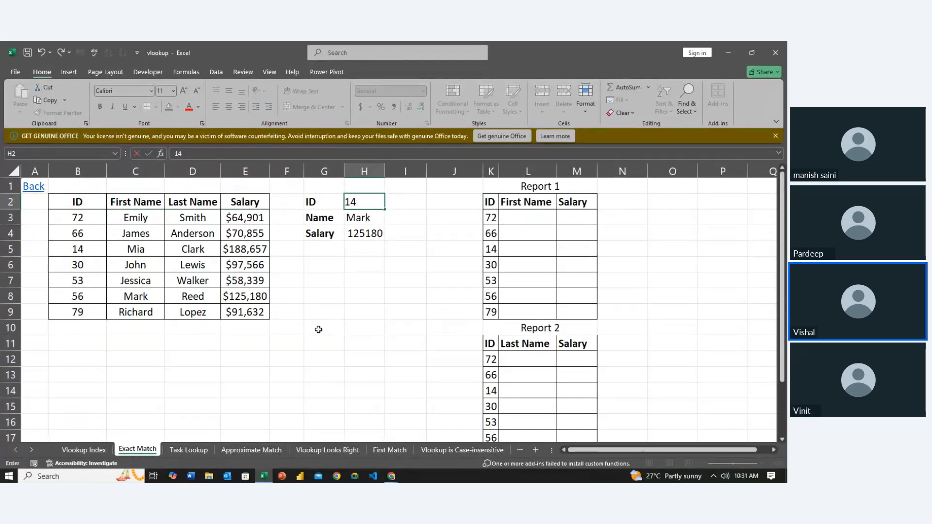
pyautogui.press('Return')
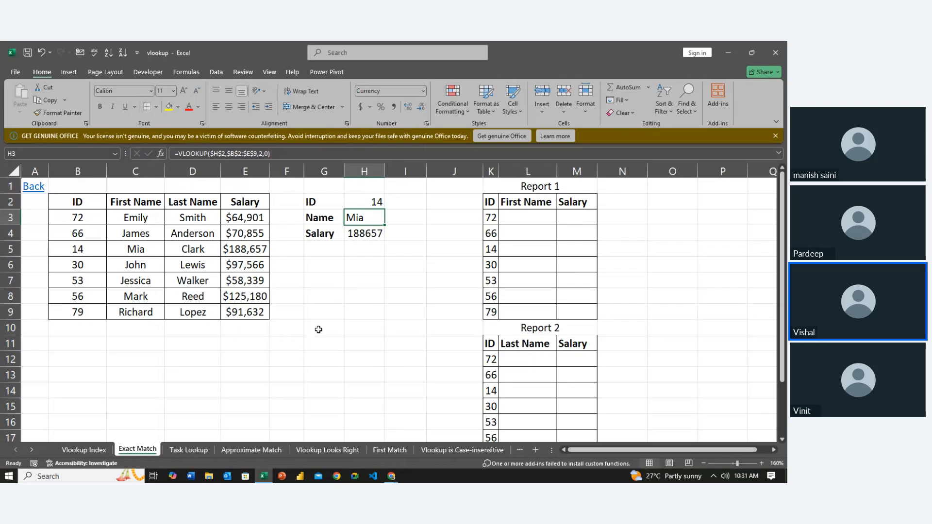
# - Test the exact match with the non-listed IDs 15 and 14.01 in H2
pyautogui.press('Up')
pyautogui.write('15')
pyautogui.press('Return')
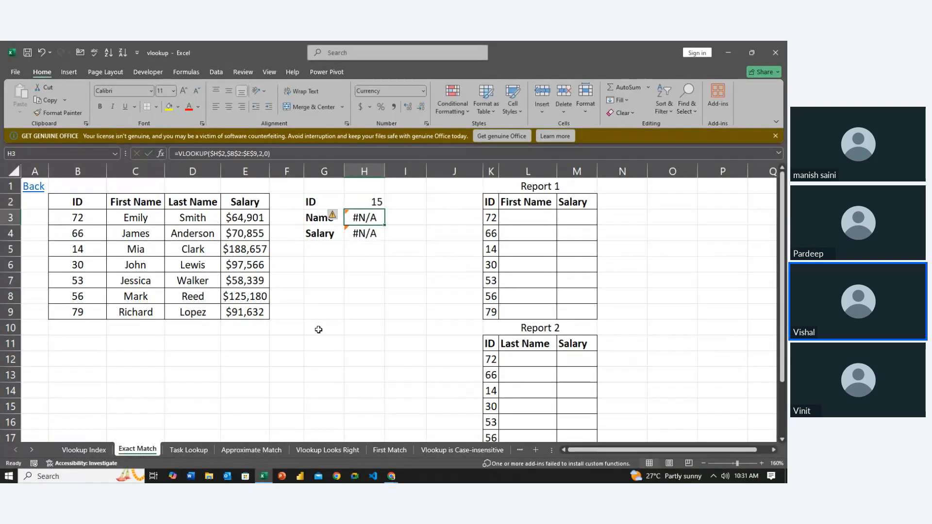
pyautogui.press('Up')
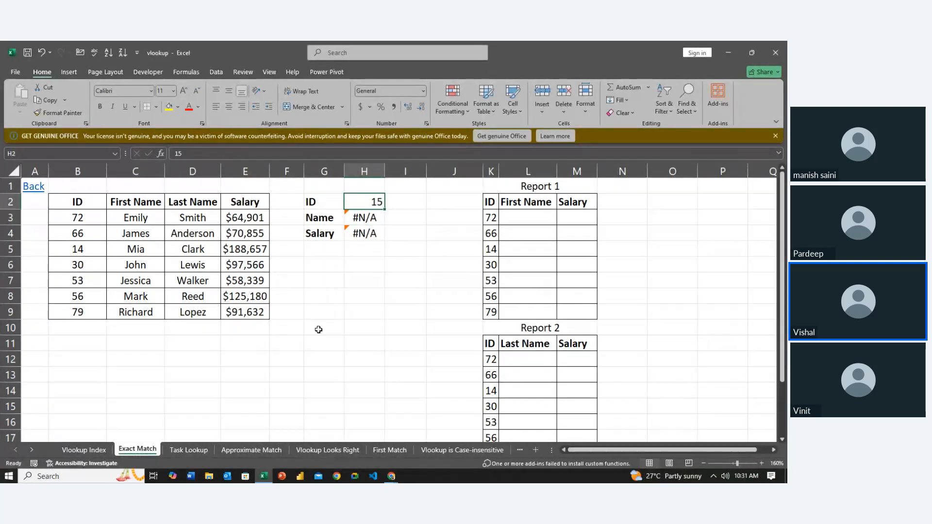
pyautogui.write('14.01')
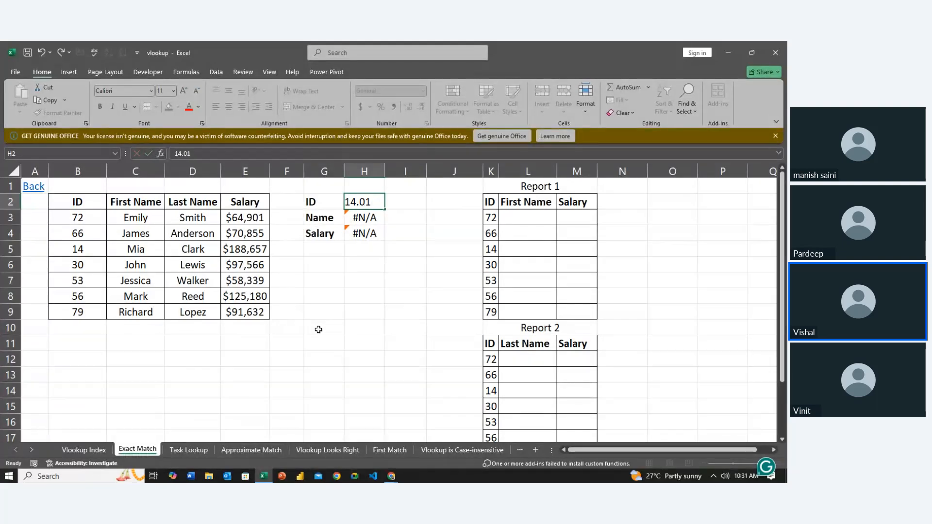
pyautogui.press('Return')
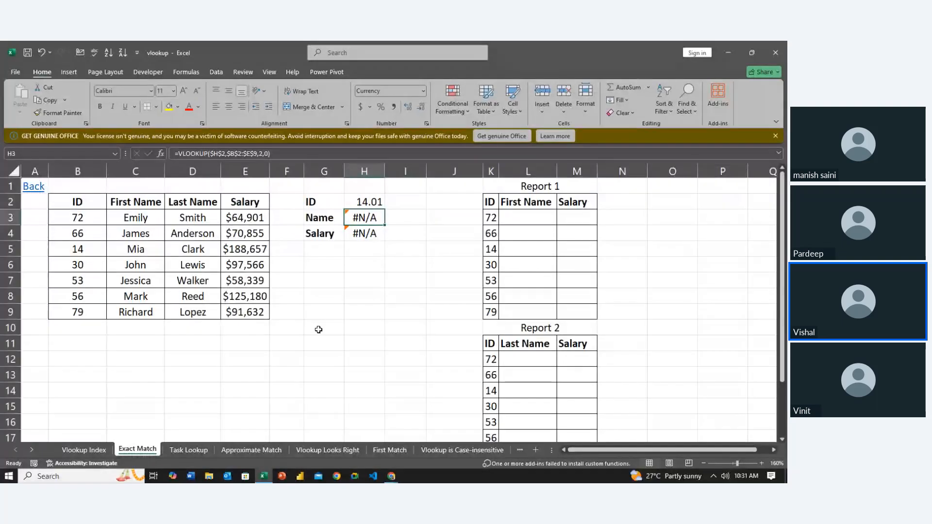
# - Set the lookup ID in H2 to 66 and check the VLOOKUP formulas in the Name and Salary cells
pyautogui.press('Up')
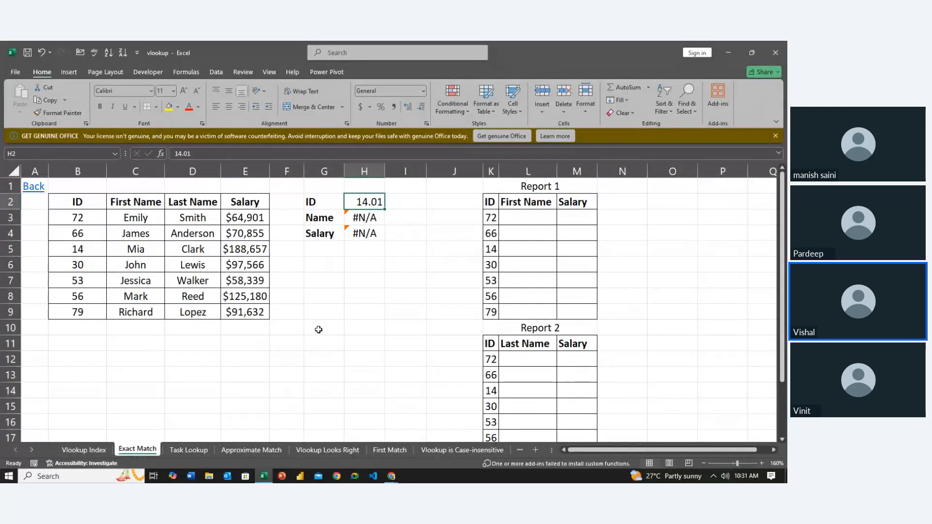
pyautogui.write('66')
pyautogui.press('Return')
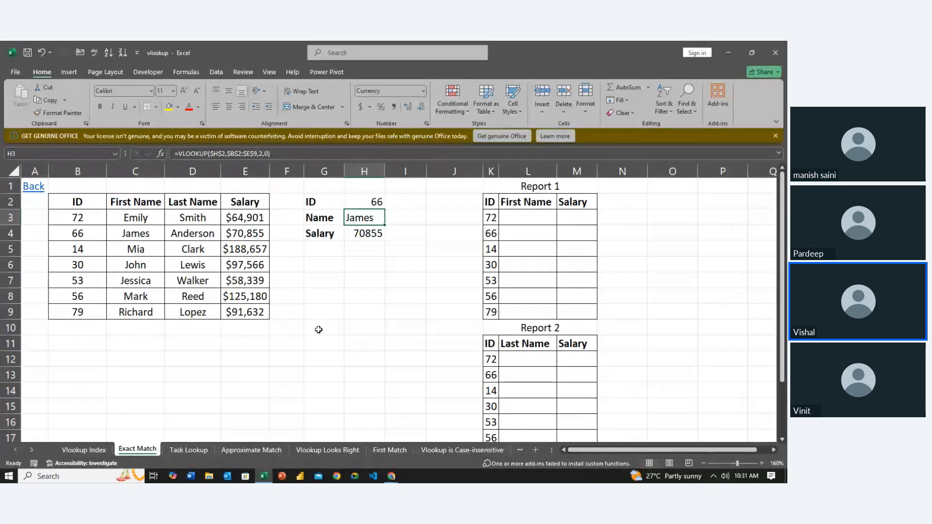
pyautogui.press('Right')
pyautogui.press('Left')
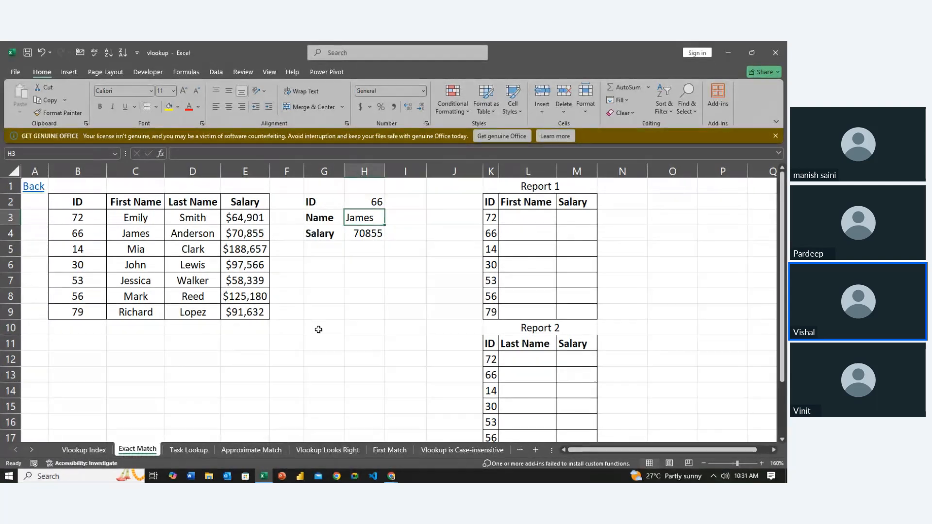
pyautogui.press('Up')
pyautogui.press('Down')
pyautogui.press('Down')
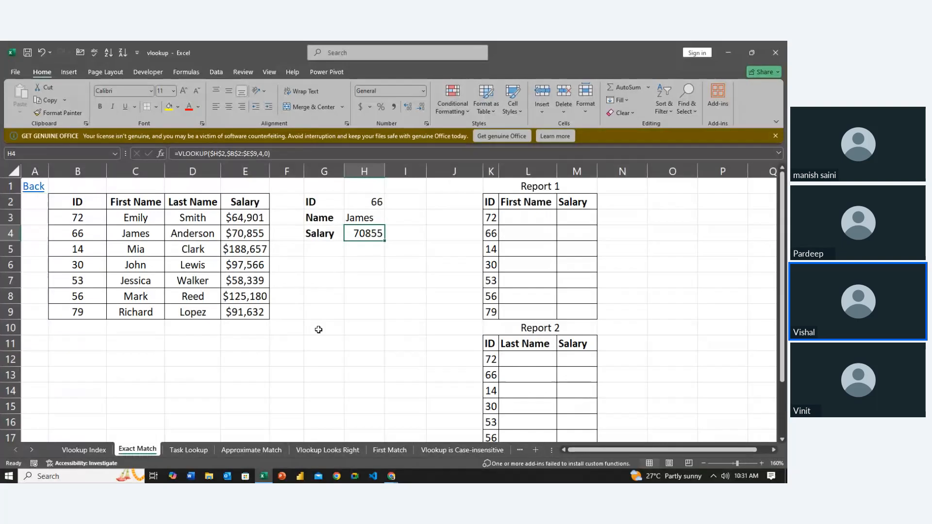
# - Enter =VLOOKUP(K3,$B$2:$E$9,2,0) in L3, the first First Name cell of Report 1
pyautogui.press('Up')
pyautogui.press('Up')
pyautogui.press('Right')
pyautogui.press('Right')
pyautogui.press('Right')
pyautogui.press('Right')
pyautogui.press('Down')
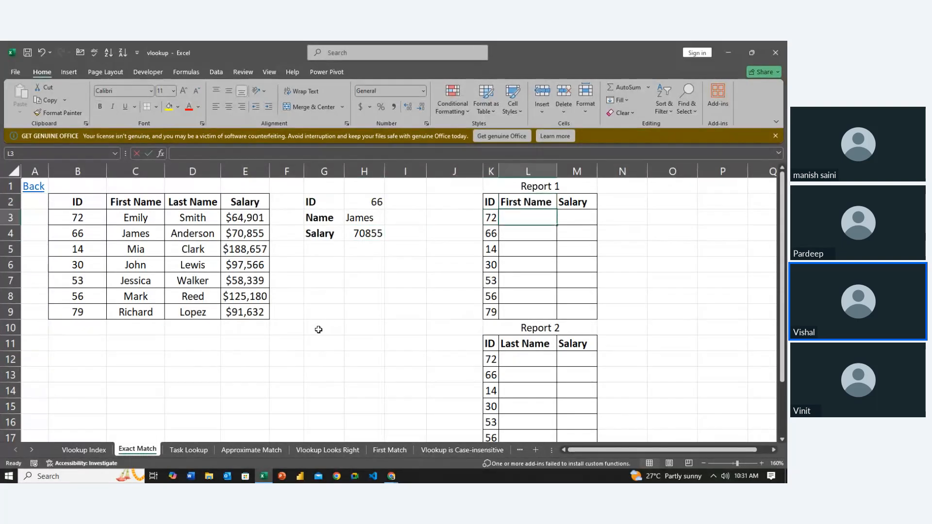
pyautogui.write('=VLOOKUP(')
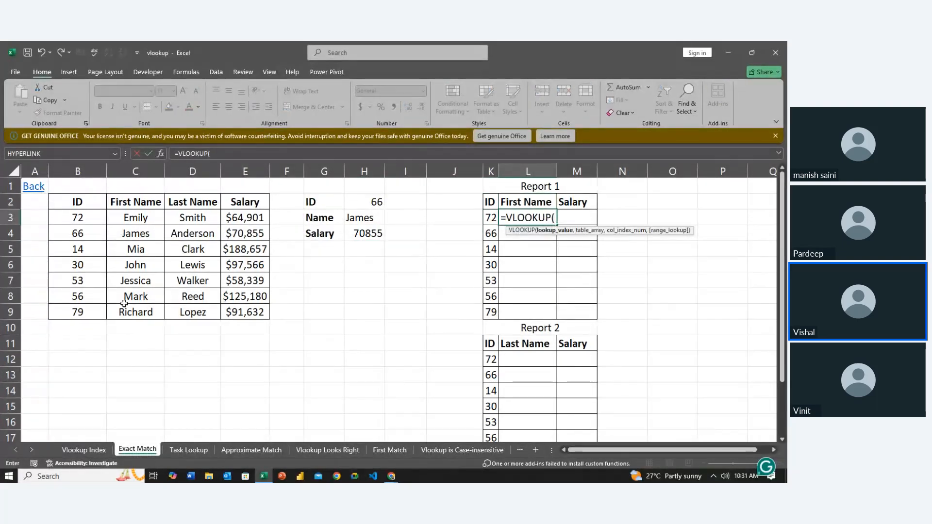
pyautogui.click(490, 217)
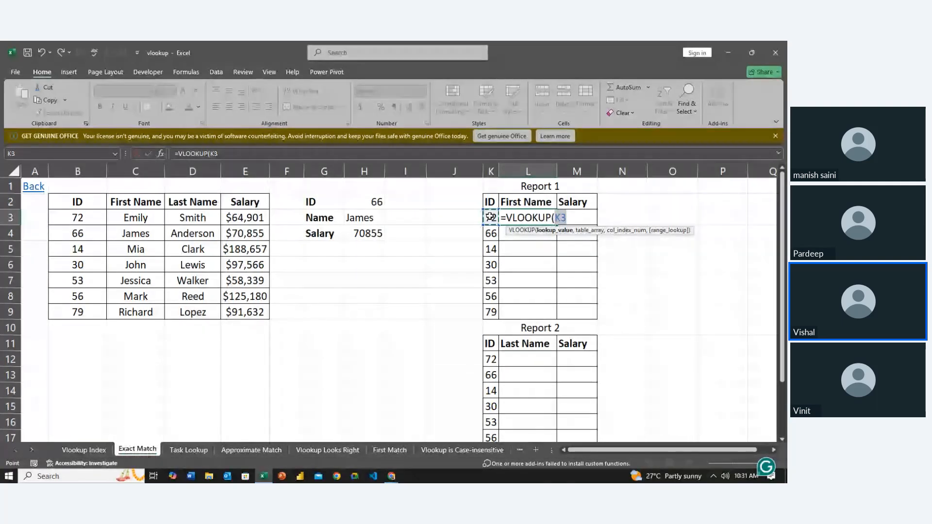
pyautogui.write(',')
pyautogui.moveTo(65, 205); pyautogui.dragTo(258, 321)
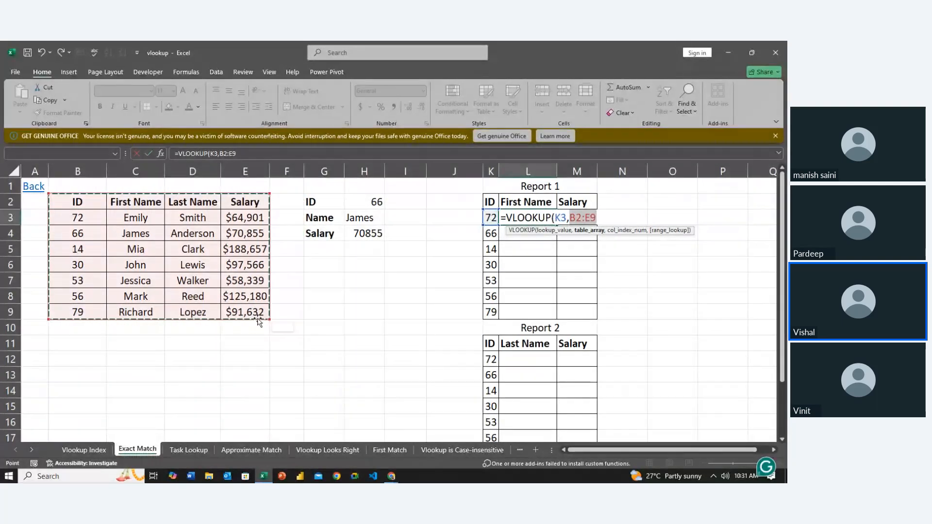
pyautogui.press('F4')
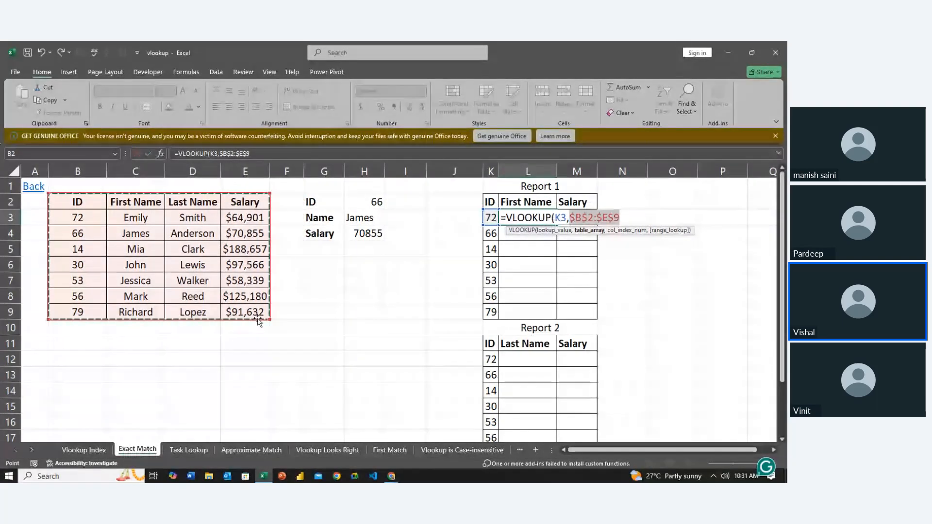
pyautogui.write(',')
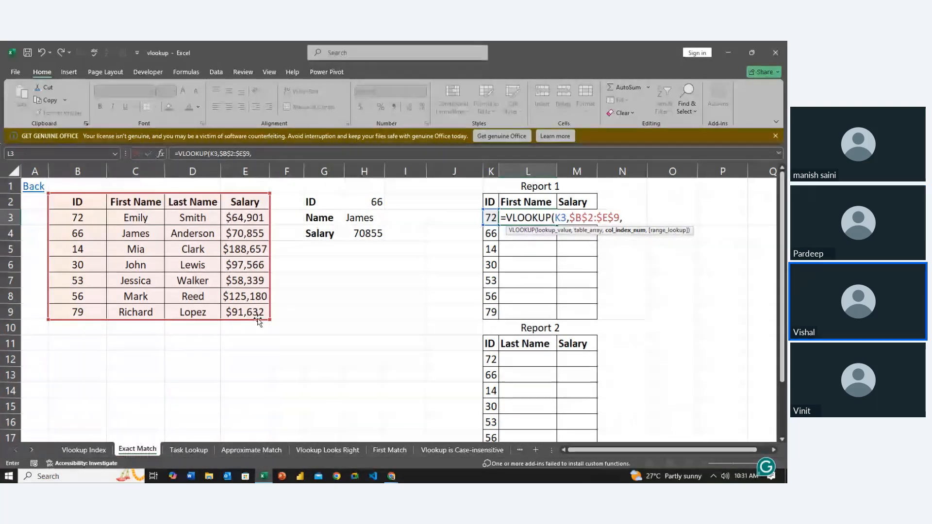
pyautogui.write('2,')
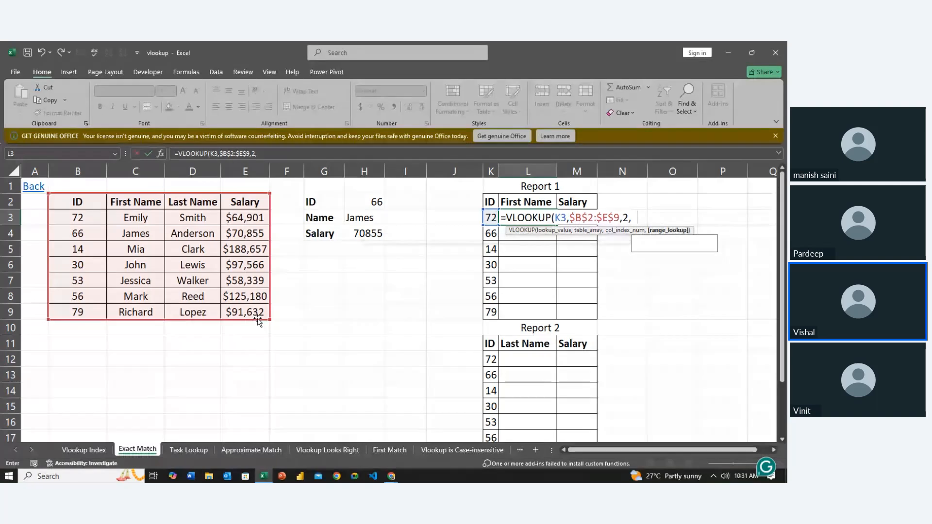
pyautogui.write('0')
pyautogui.press('Return')
pyautogui.press('Up')
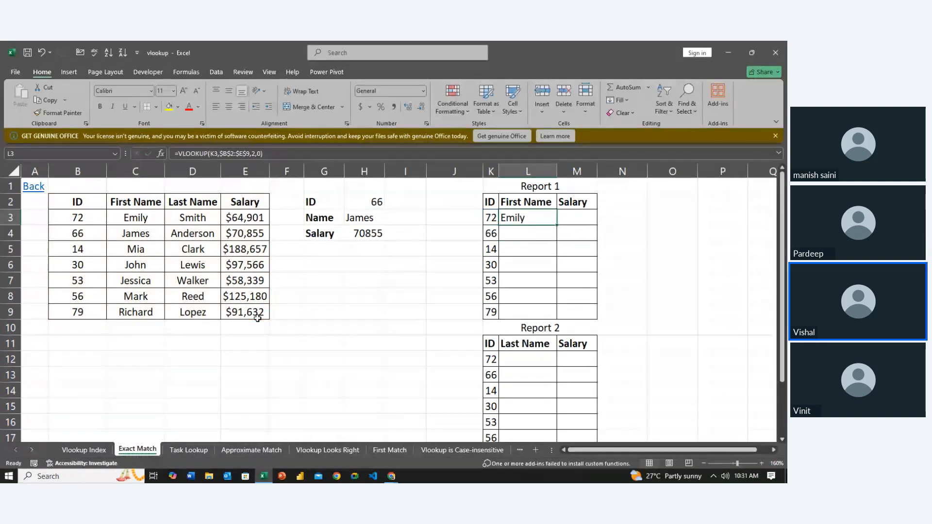
# - Try to fill the L3 formula down Report 1 with the range K3:M10 selected
pyautogui.press('Down')
pyautogui.press('Down')
pyautogui.press('Down')
pyautogui.hotkey('ctrl', 'Up')
pyautogui.hotkey('shift', 'Down')
pyautogui.hotkey('shift', 'Down')
pyautogui.hotkey('shift', 'Down')
pyautogui.hotkey('shift', 'Down')
pyautogui.hotkey('shift', 'Down')
pyautogui.hotkey('shift', 'Down')
pyautogui.hotkey('shift', 'Down')
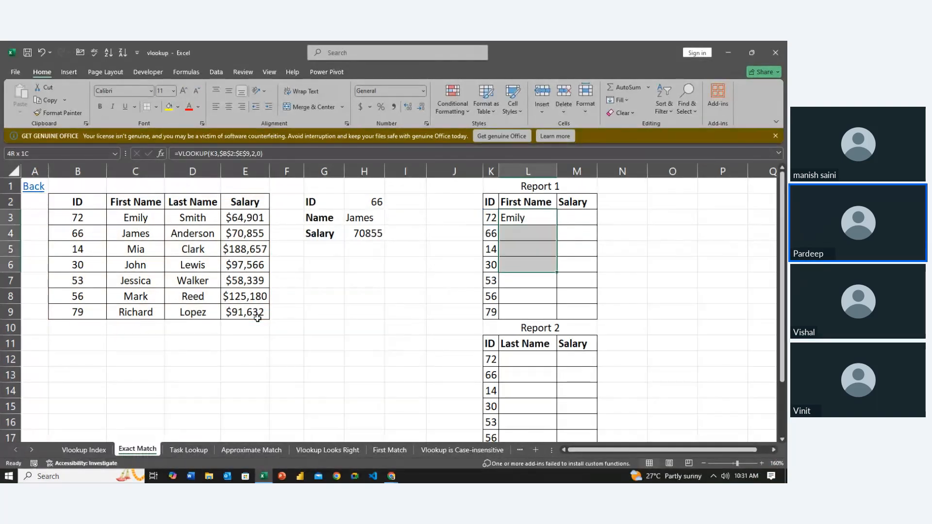
pyautogui.hotkey('shift', 'Up')
pyautogui.hotkey('shift', 'Left')
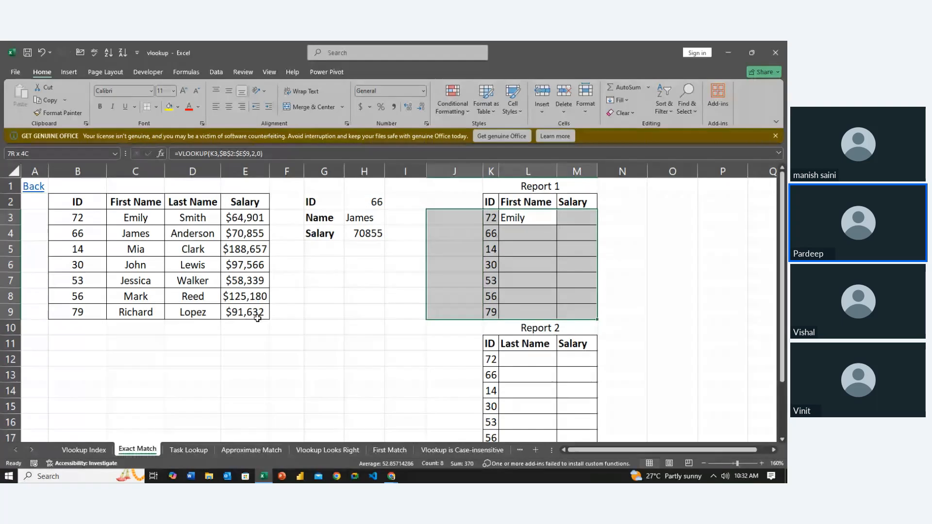
pyautogui.press('Right')
pyautogui.press('Left')
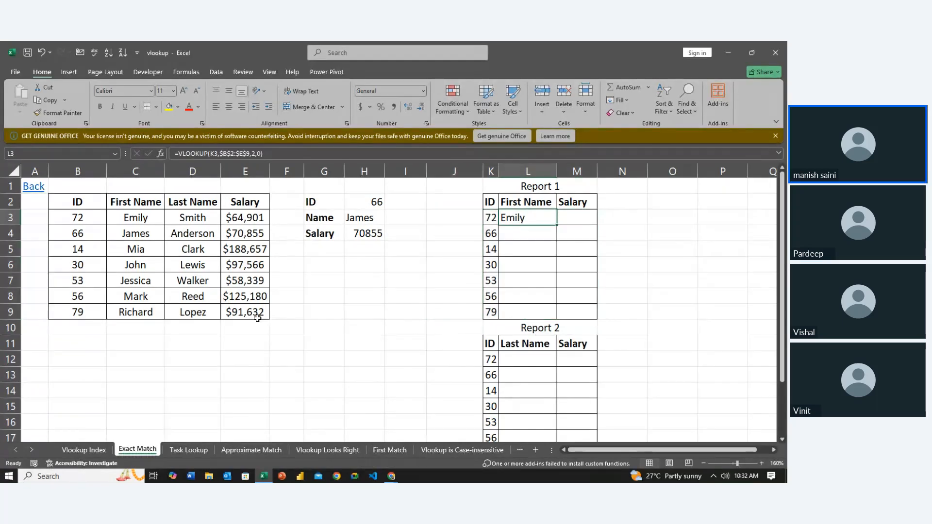
pyautogui.hotkey('shift', 'Down')
pyautogui.hotkey('shift', 'Down')
pyautogui.hotkey('shift', 'Down')
pyautogui.hotkey('shift', 'Down')
pyautogui.hotkey('shift', 'Down')
pyautogui.hotkey('shift', 'Down')
pyautogui.hotkey('shift', 'Down')
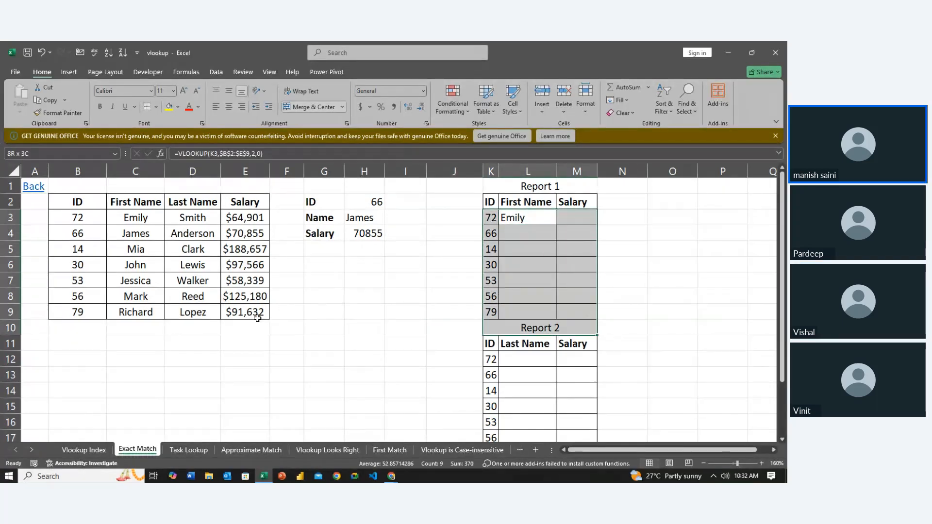
pyautogui.hotkey('ctrl', 'd')
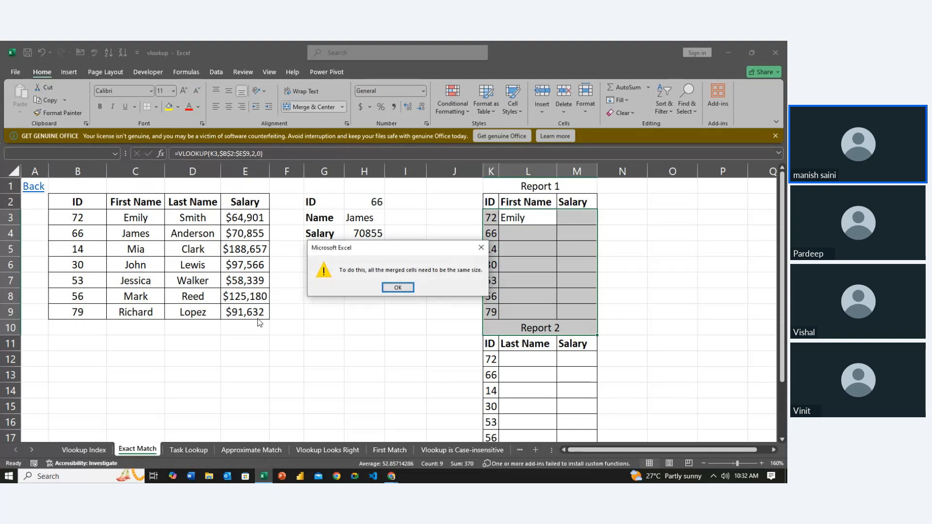
pyautogui.press('Return')
pyautogui.press('Left')
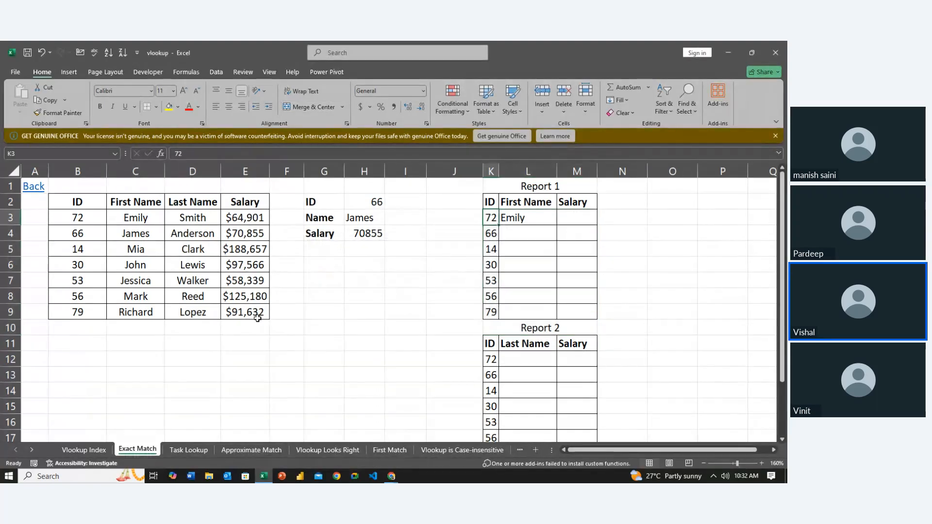
# - Replace the table array in the L3 formula with the relative range B3:E9
pyautogui.press('Right')
pyautogui.press('F2')
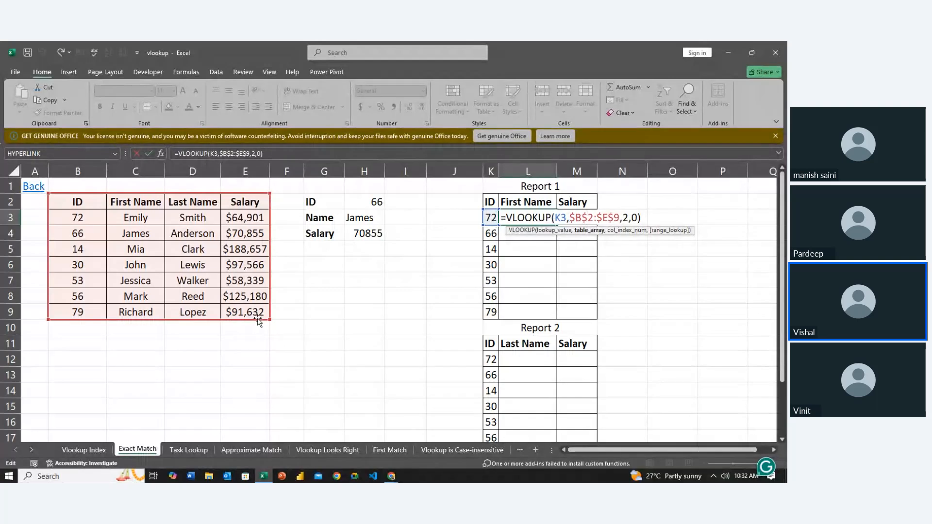
pyautogui.press('BackSpace')
pyautogui.press('BackSpace')
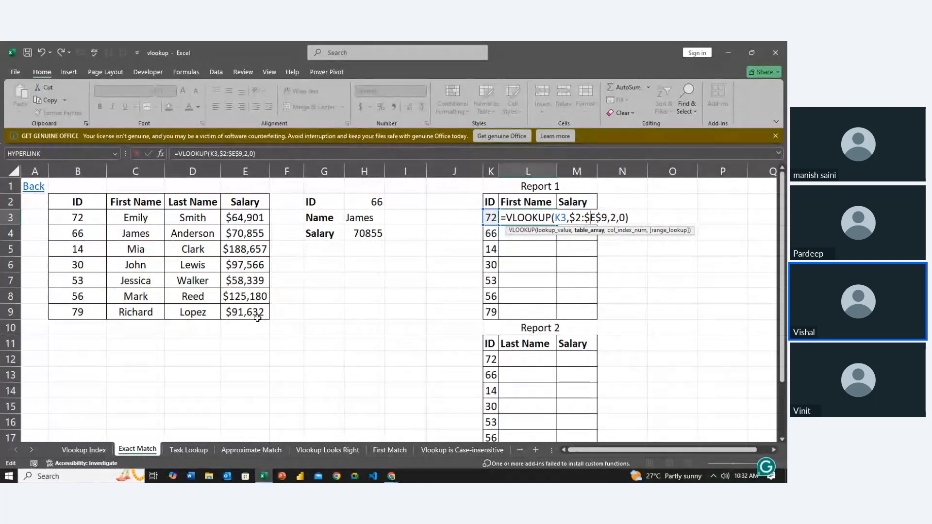
pyautogui.press('Delete')
pyautogui.press('Delete')
pyautogui.press('Delete')
pyautogui.press('Delete')
pyautogui.press('Delete')
pyautogui.press('Delete')
pyautogui.press('Delete')
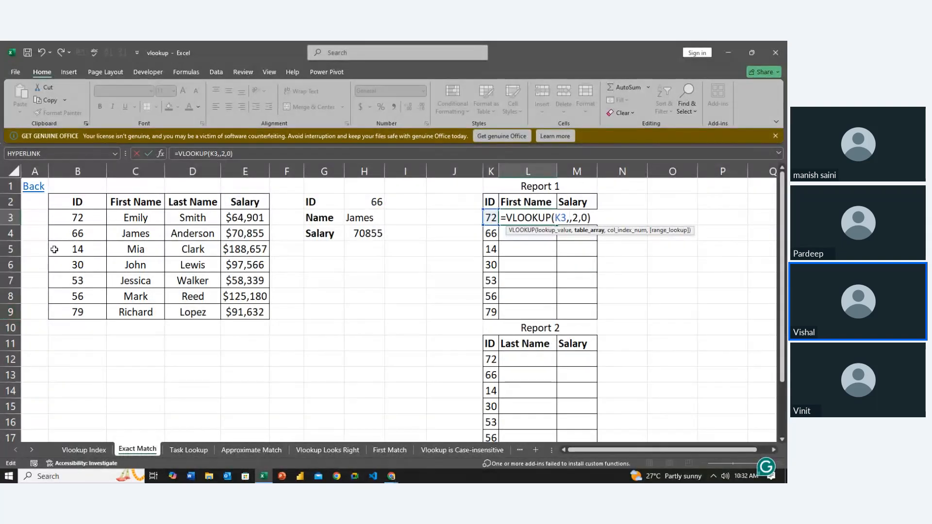
pyautogui.moveTo(65, 209); pyautogui.dragTo(192, 312)
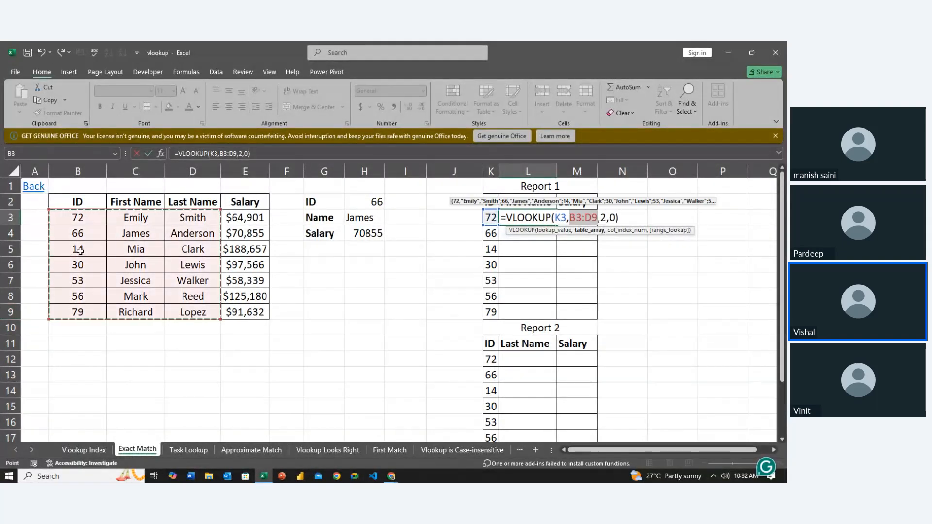
pyautogui.keyDown('shift'); pyautogui.click(238, 305); pyautogui.keyUp('shift')
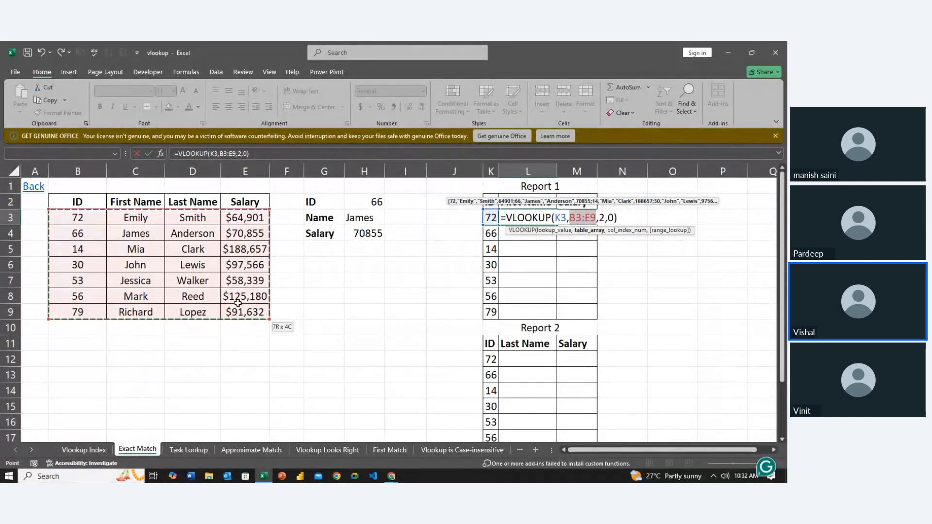
pyautogui.hotkey('ctrl', 'Return')
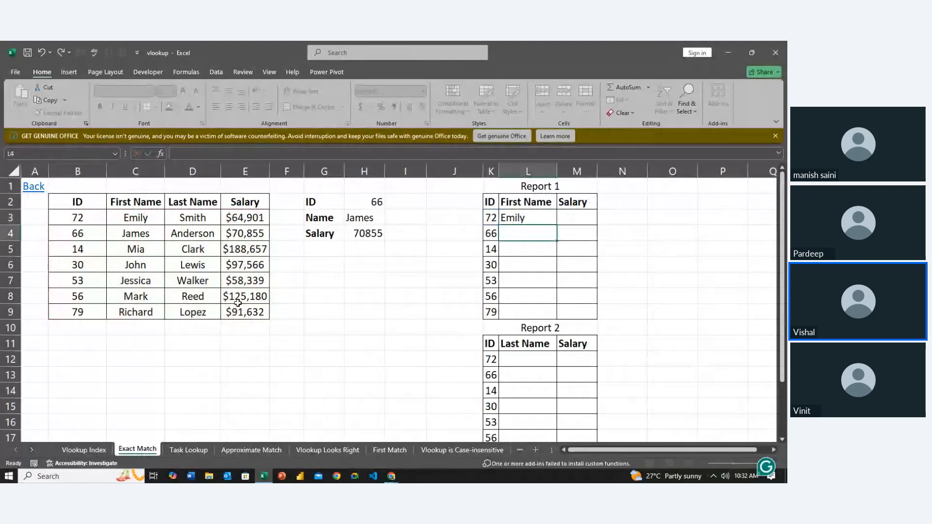
# - Fill the VLOOKUP formula from L3 down to L9 in Report 1's First Name column
pyautogui.hotkey('shift', 'Down')
pyautogui.hotkey('shift', 'Down')
pyautogui.hotkey('shift', 'Down')
pyautogui.hotkey('shift', 'Down')
pyautogui.hotkey('shift', 'Down')
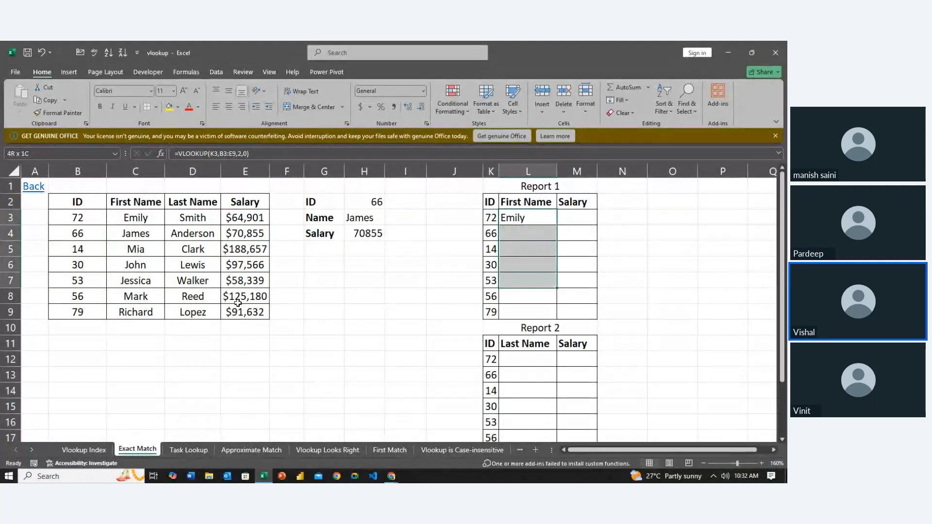
pyautogui.hotkey('shift', 'Down')
pyautogui.hotkey('ctrl', 'd')
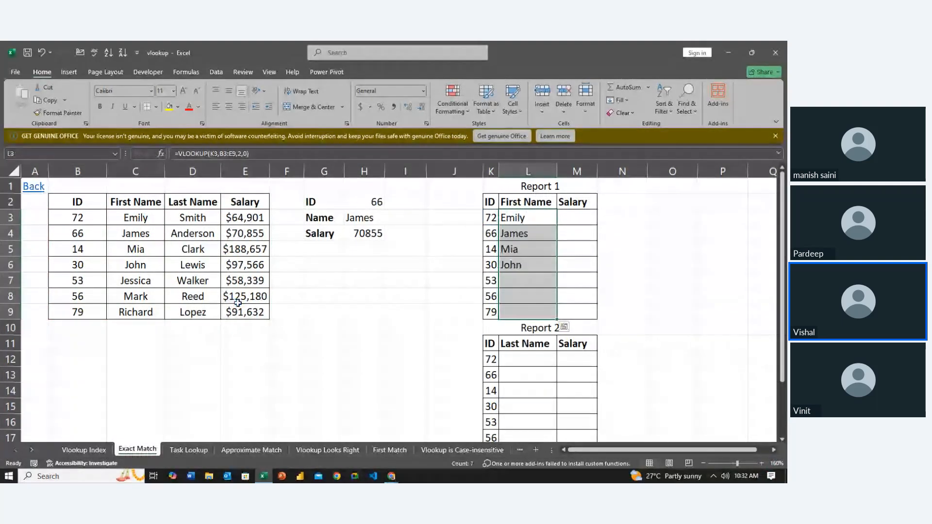
# - Compare the table ranges referenced by the First Name formulas in L3 through L9
pyautogui.press('Down')
pyautogui.press('Down')
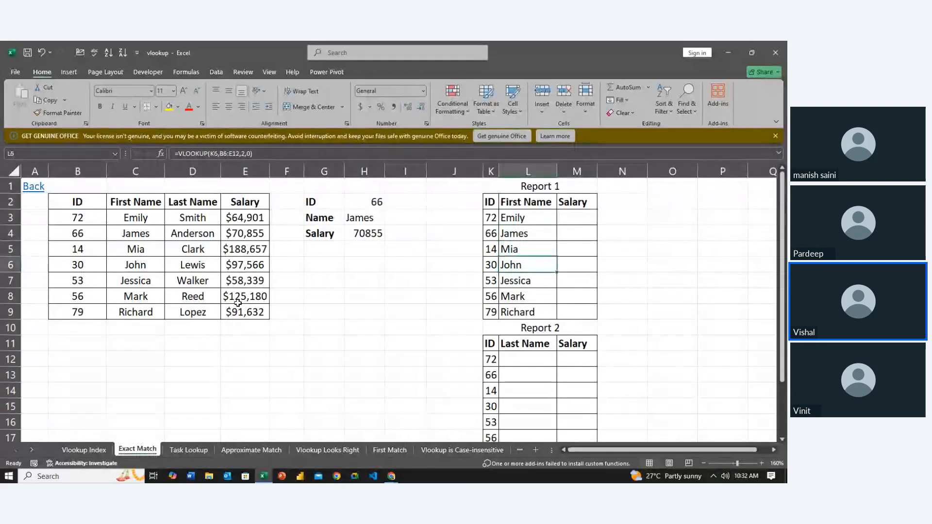
pyautogui.press('Up')
pyautogui.press('Up')
pyautogui.press('Up')
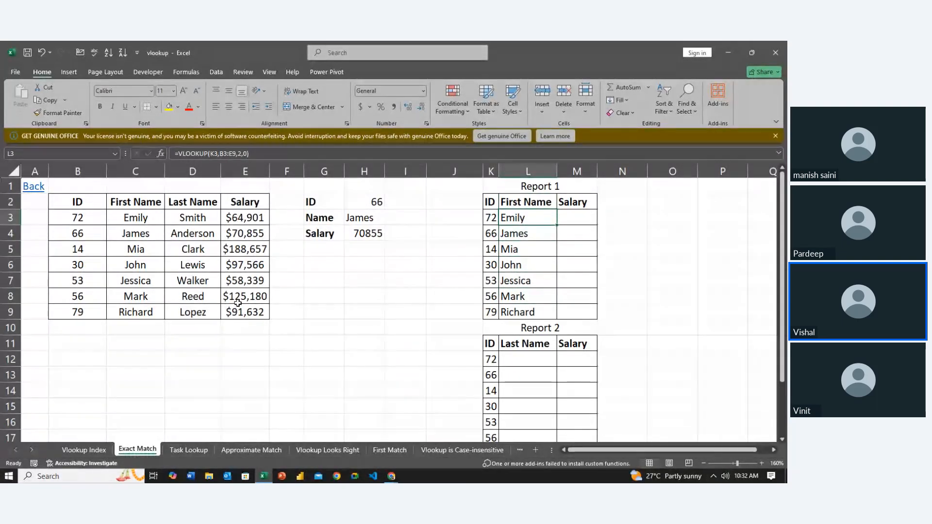
pyautogui.press('F2')
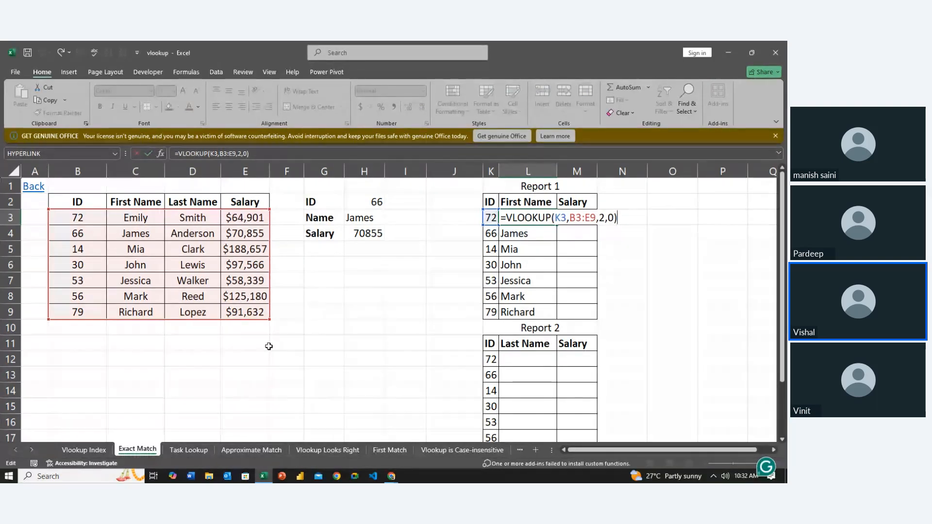
pyautogui.press('Return')
pyautogui.press('Down')
pyautogui.press('Down')
pyautogui.press('Down')
pyautogui.press('Down')
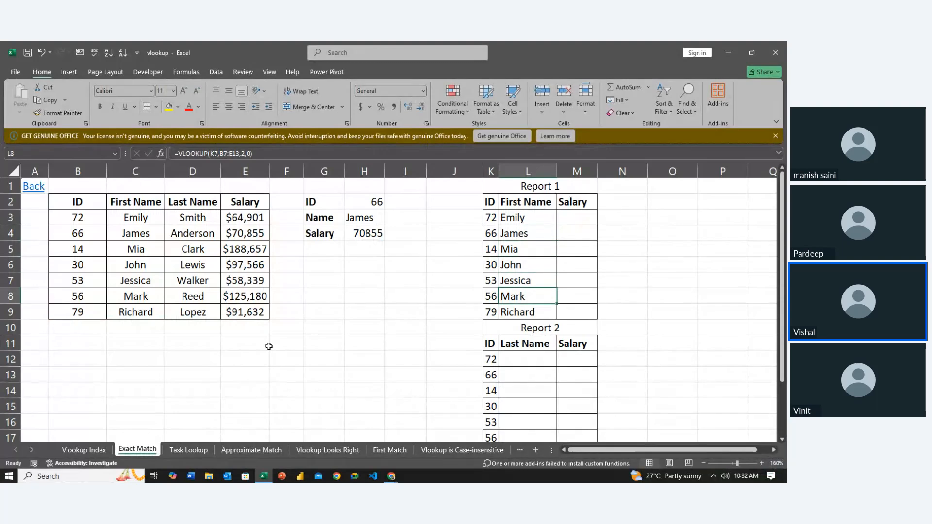
pyautogui.press('Down')
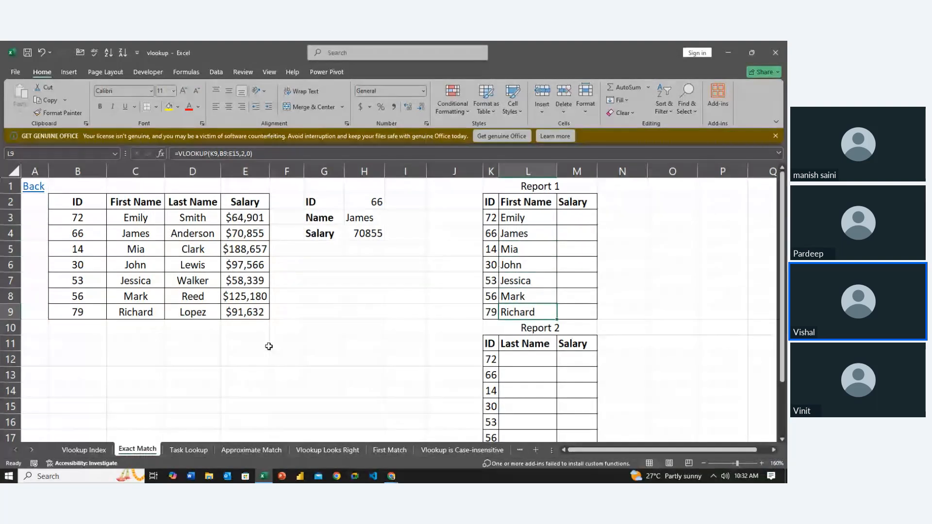
pyautogui.press('F2')
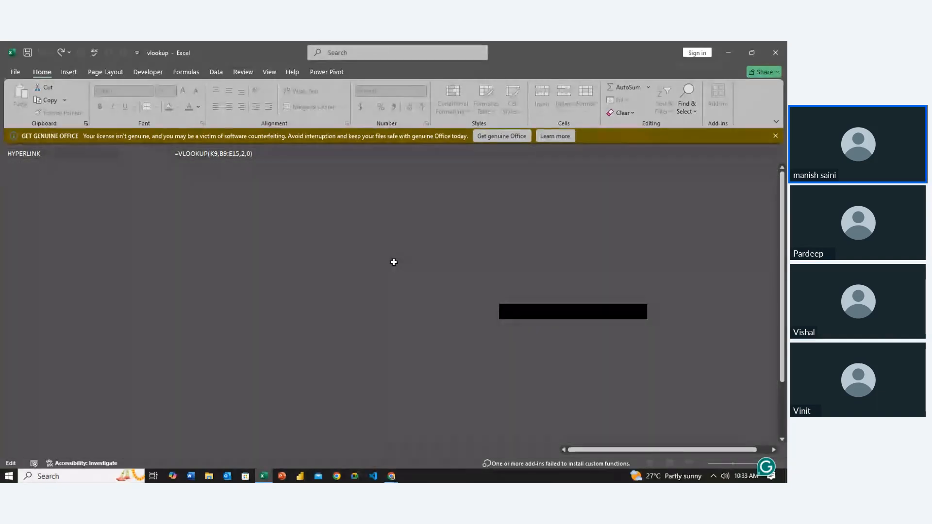
pyautogui.hotkey('ctrl', 'Return')
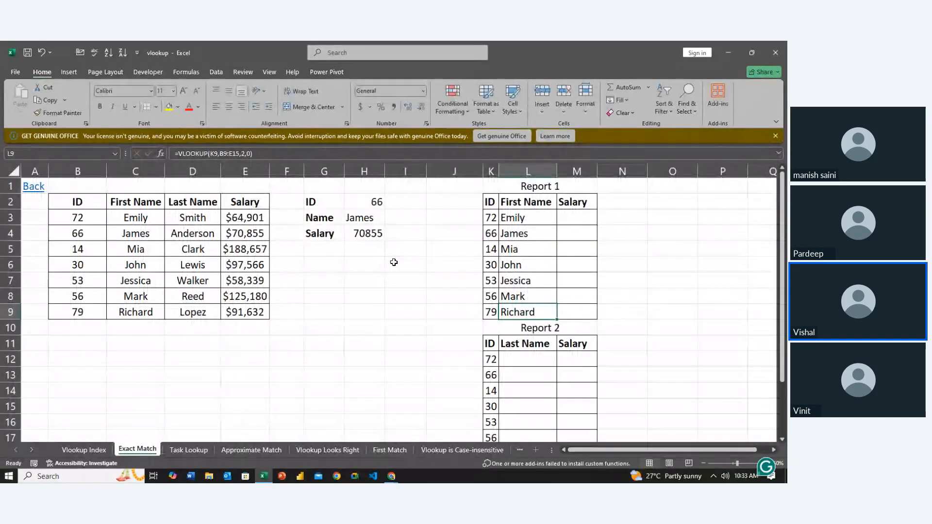
pyautogui.press('F2')
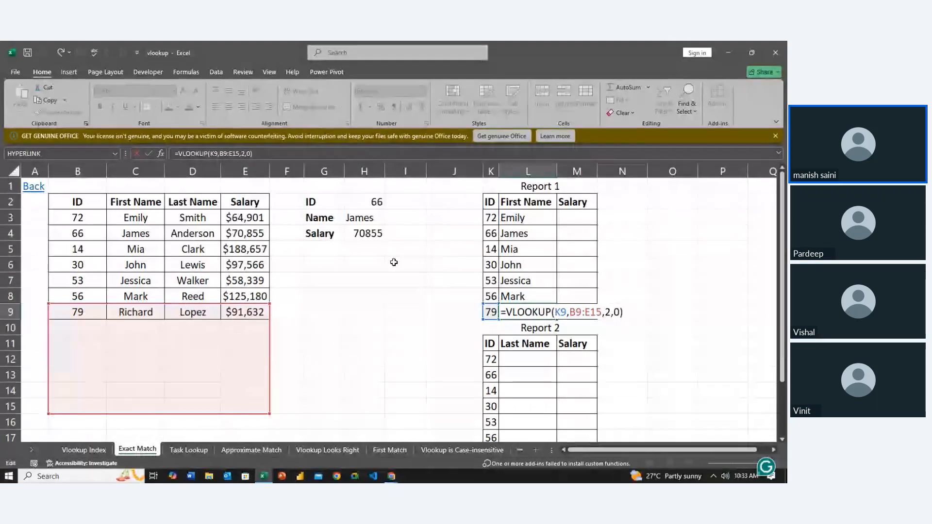
pyautogui.press('Return')
# - Lock the table range in the L3 formula with absolute references, starting with its end cell $E$9
pyautogui.press('Up')
pyautogui.press('Up')
pyautogui.press('Up')
pyautogui.press('Up')
pyautogui.press('Up')
pyautogui.press('Up')
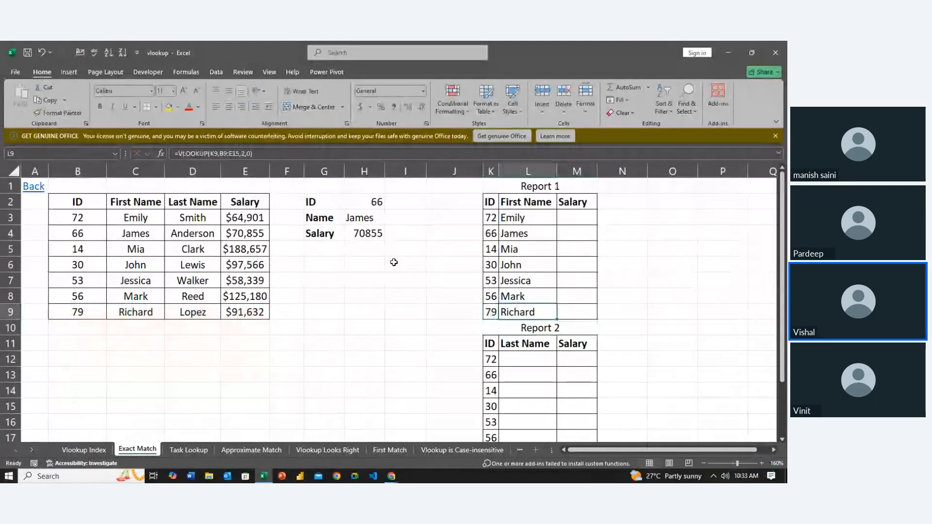
pyautogui.press('Up')
pyautogui.press('F2')
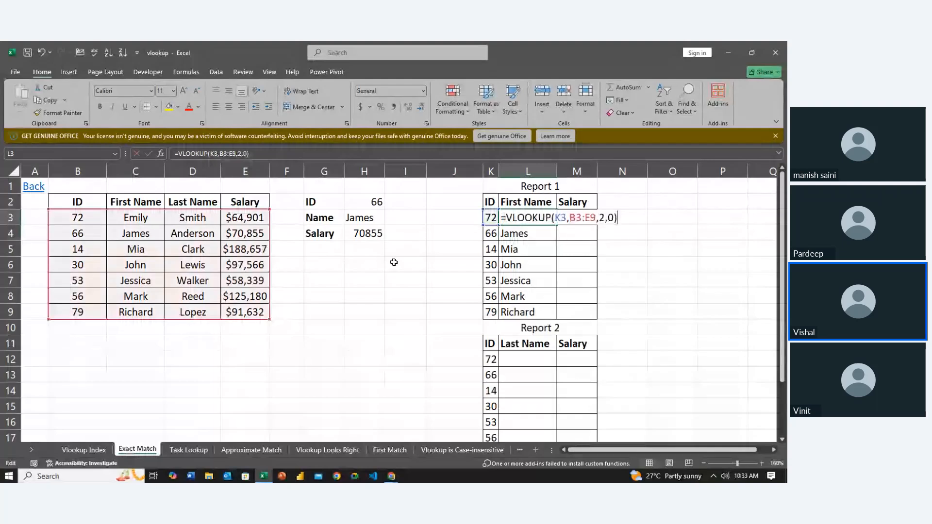
pyautogui.press('Left')
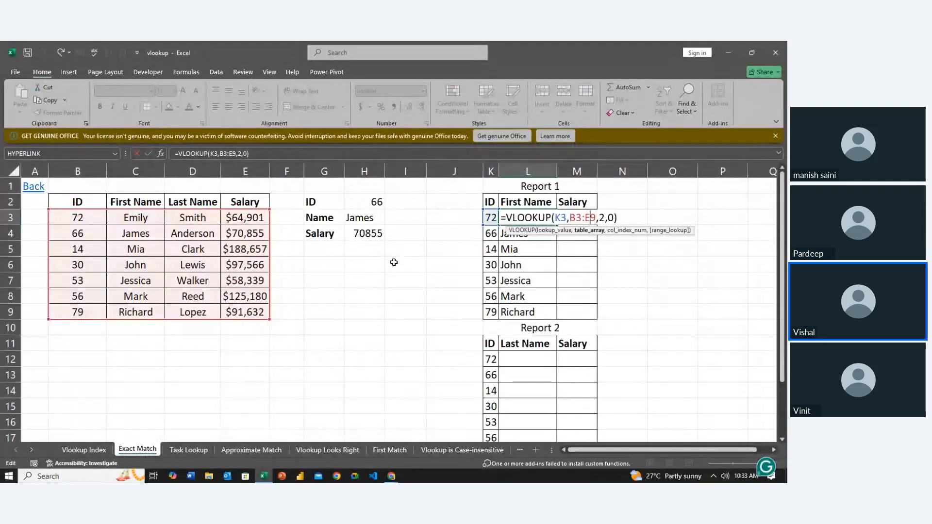
pyautogui.press('F4')
pyautogui.press('Left')
pyautogui.press('Left')
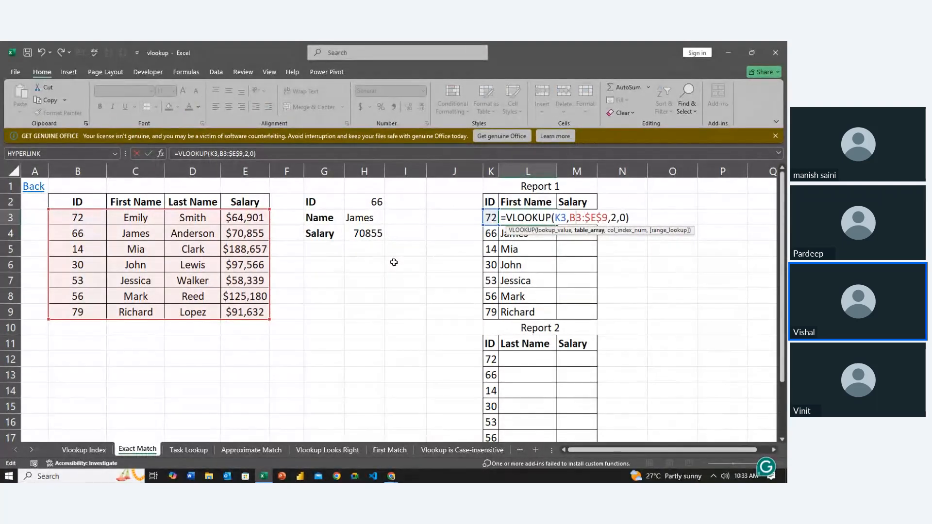
pyautogui.press('Escape')
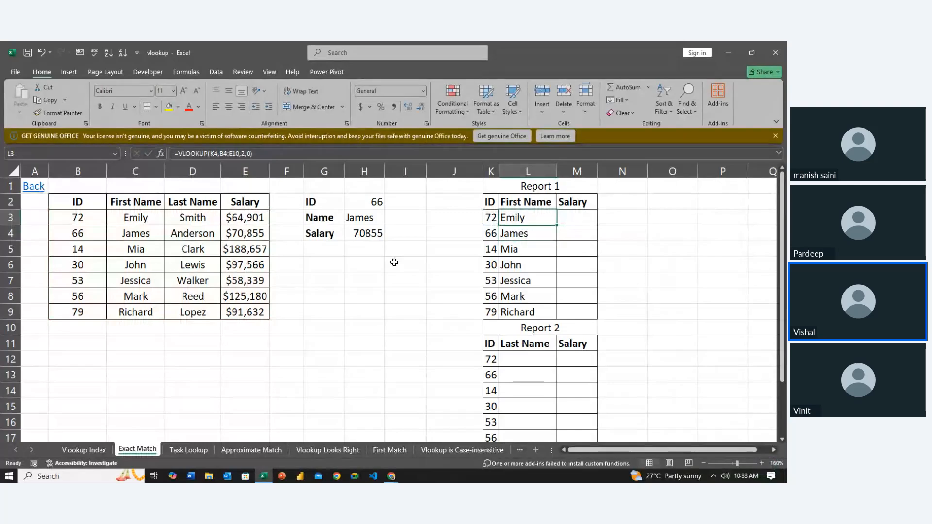
# - Fill the VLOOKUP formula with the locked table range from L3 down to L9 in Report 1
pyautogui.hotkey('shift', 'Down')
pyautogui.hotkey('shift', 'Down')
pyautogui.hotkey('shift', 'Down')
pyautogui.hotkey('shift', 'Down')
pyautogui.hotkey('shift', 'Down')
pyautogui.hotkey('shift', 'Down')
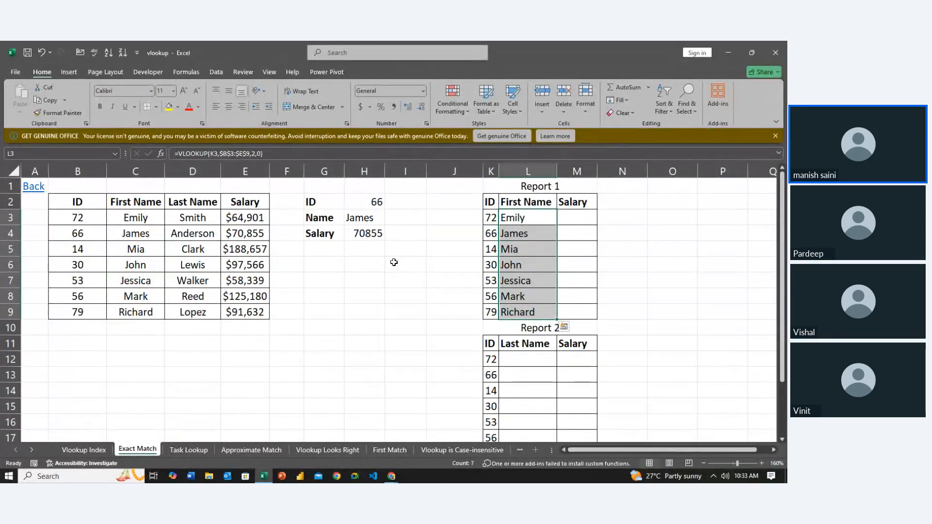
# - Review the lookup IDs in Report 1 and inspect the absolute table range in the L3 formula
pyautogui.press('Left')
pyautogui.press('Down')
pyautogui.press('Down')
pyautogui.press('Down')
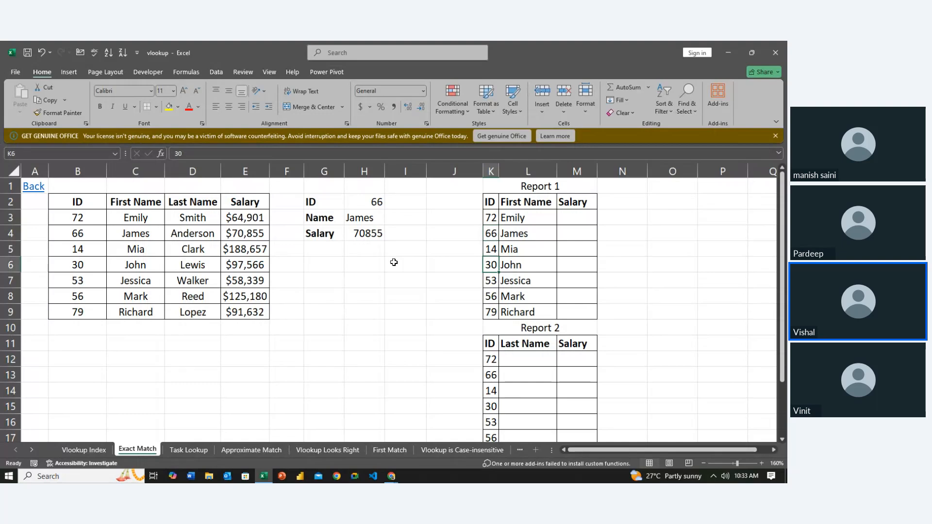
pyautogui.press('Up')
pyautogui.press('Up')
pyautogui.press('Up')
pyautogui.press('Right')
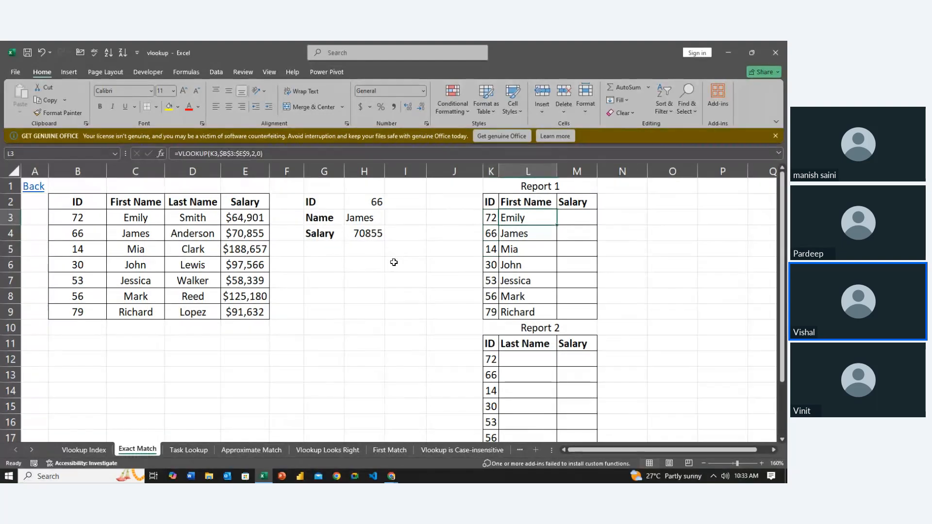
pyautogui.press('F2')
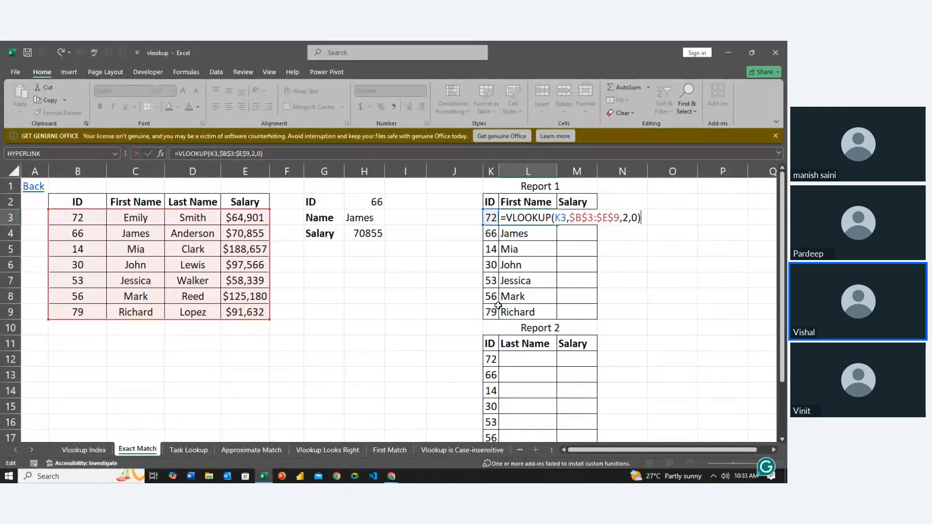
pyautogui.click(584, 218)
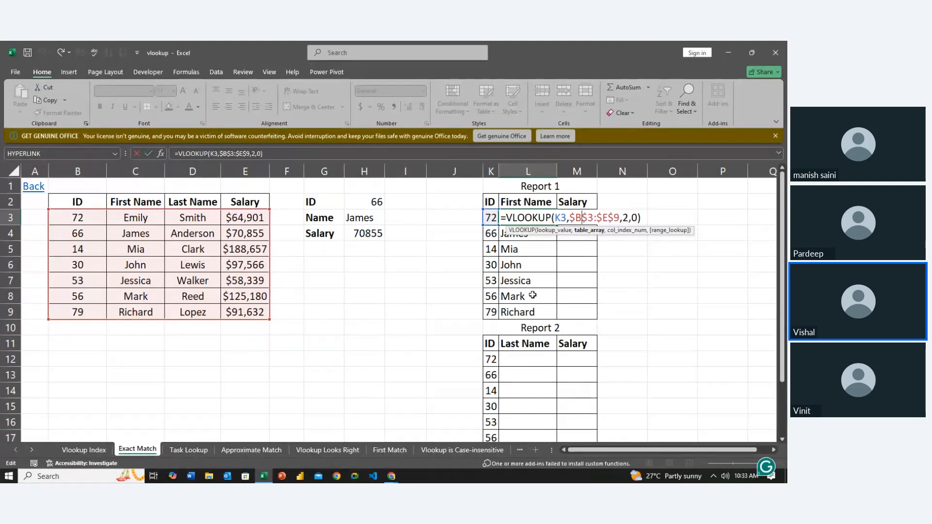
pyautogui.press('Tab')
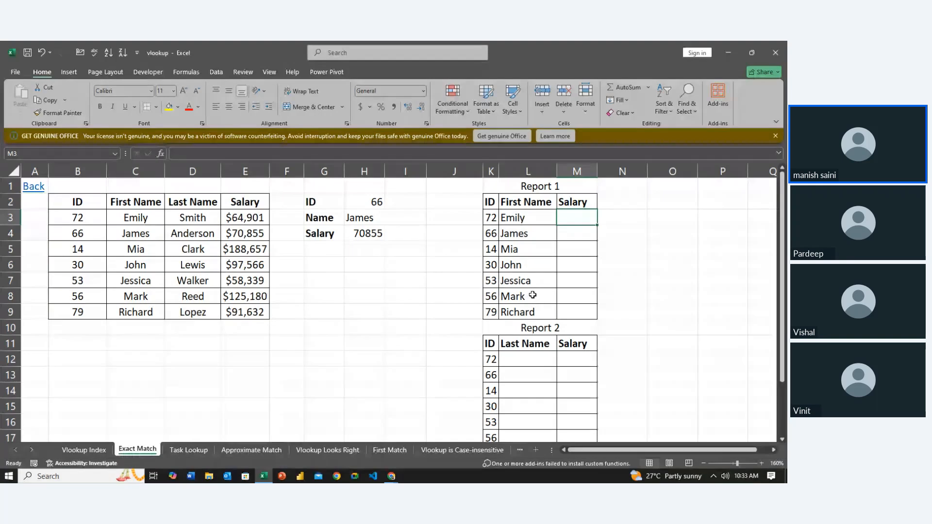
# - Enter =VLOOKUP(K3,$B$3:$E$9,4,0) in M3 to look up the first salary in Report 1
pyautogui.write('=vl')
pyautogui.press('Tab')
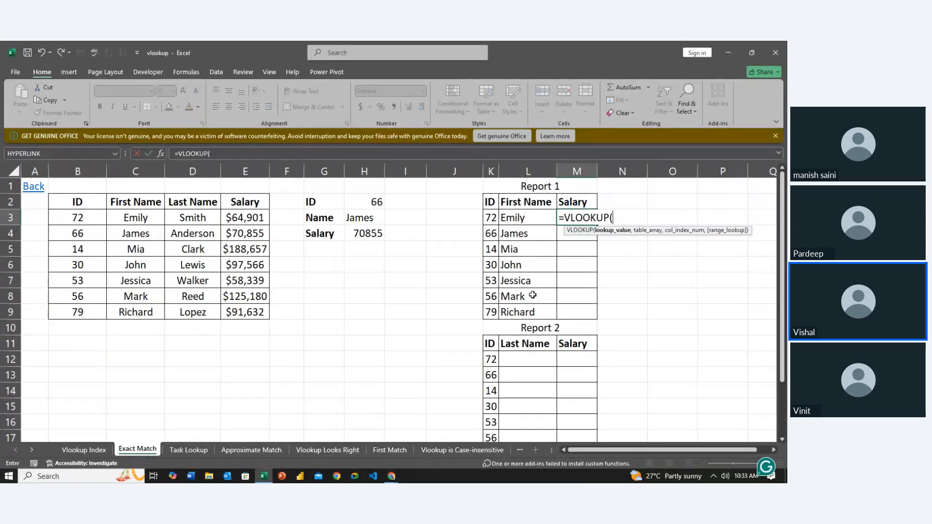
pyautogui.click(488, 217)
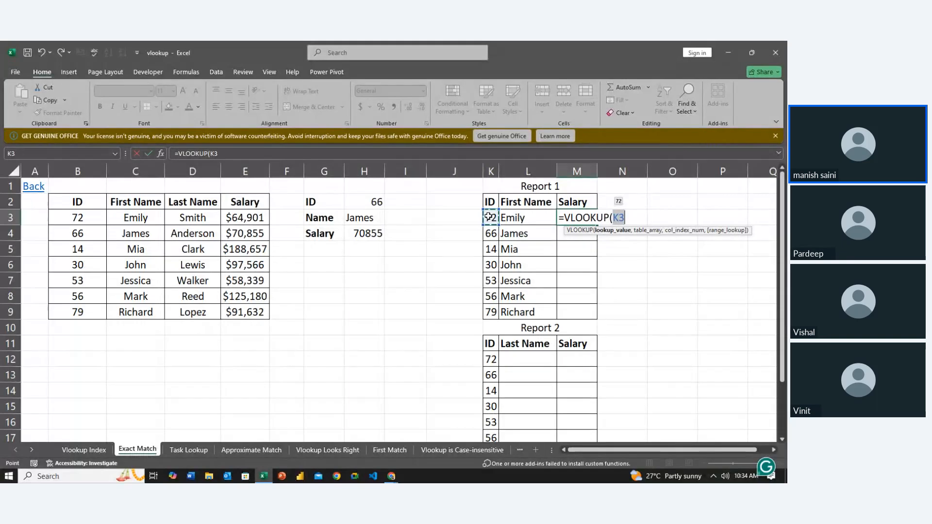
pyautogui.write(',')
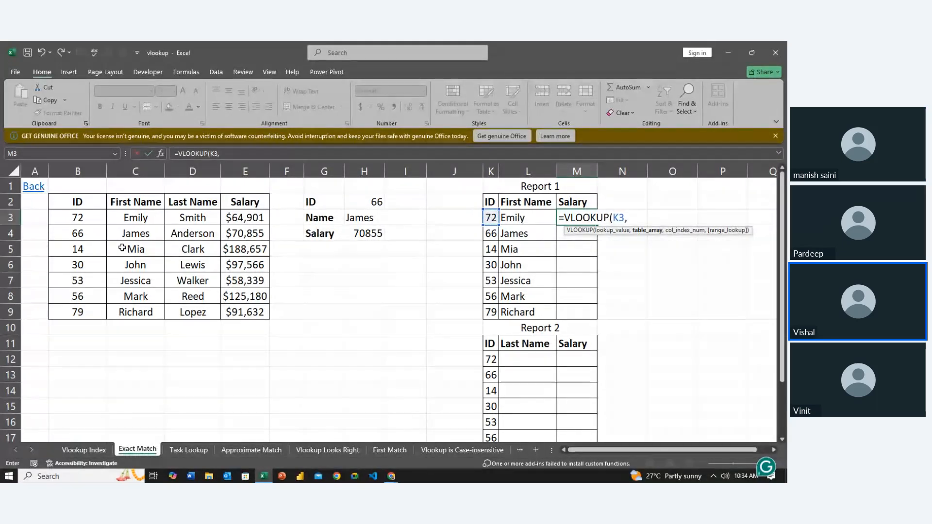
pyautogui.moveTo(77, 218); pyautogui.dragTo(245, 312)
pyautogui.press('F4')
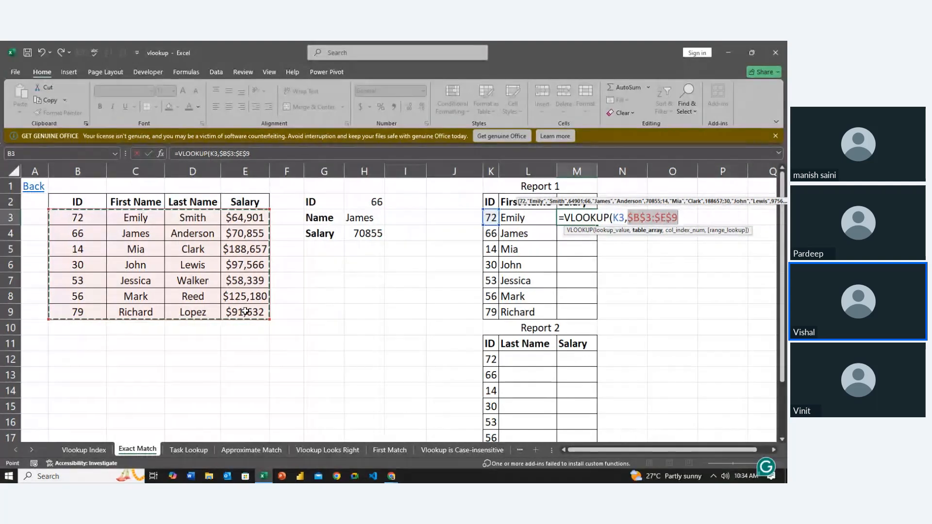
pyautogui.write(',4,')
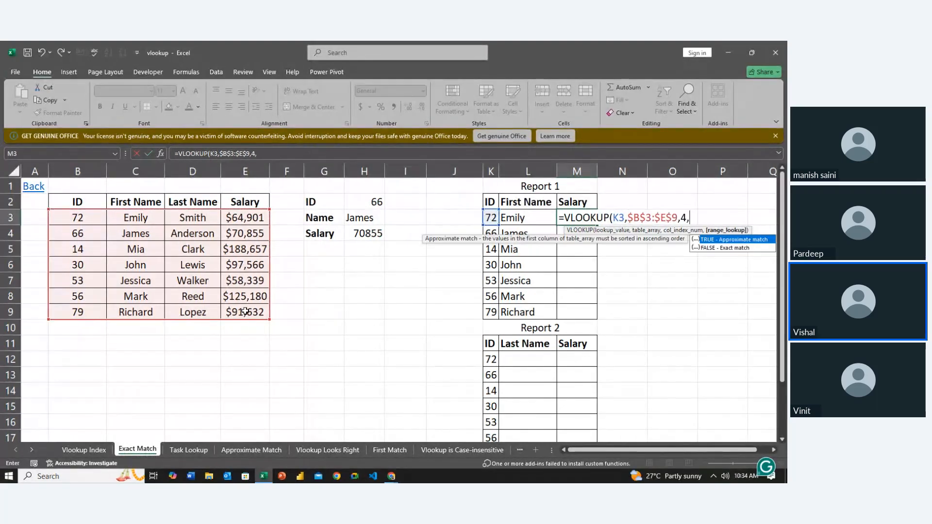
pyautogui.write('0')
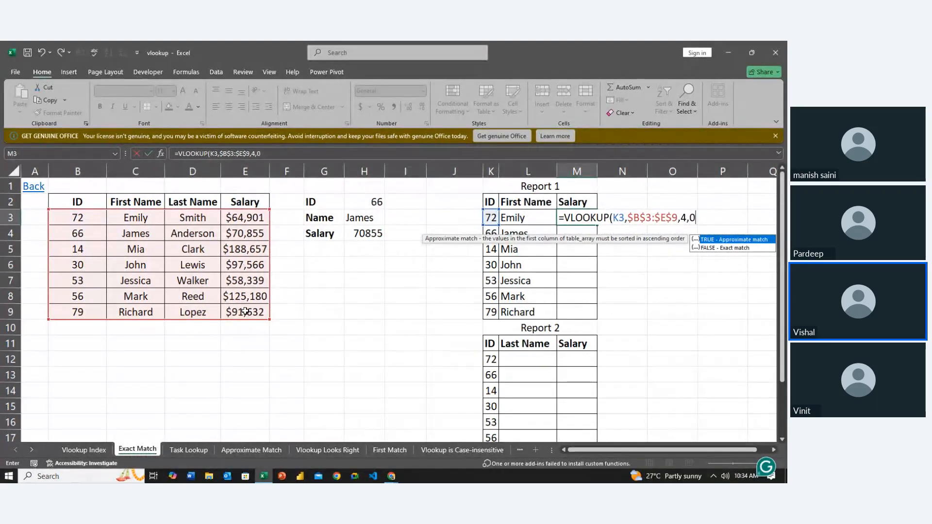
pyautogui.press('Return')
# - Fill the salary lookup formula from M3 down to M9 in Report 1
pyautogui.press('Up')
pyautogui.hotkey('shift', 'Down')
pyautogui.hotkey('shift', 'Down')
pyautogui.hotkey('shift', 'Down')
pyautogui.hotkey('shift', 'Down')
pyautogui.hotkey('shift', 'Down')
pyautogui.hotkey('shift', 'Down')
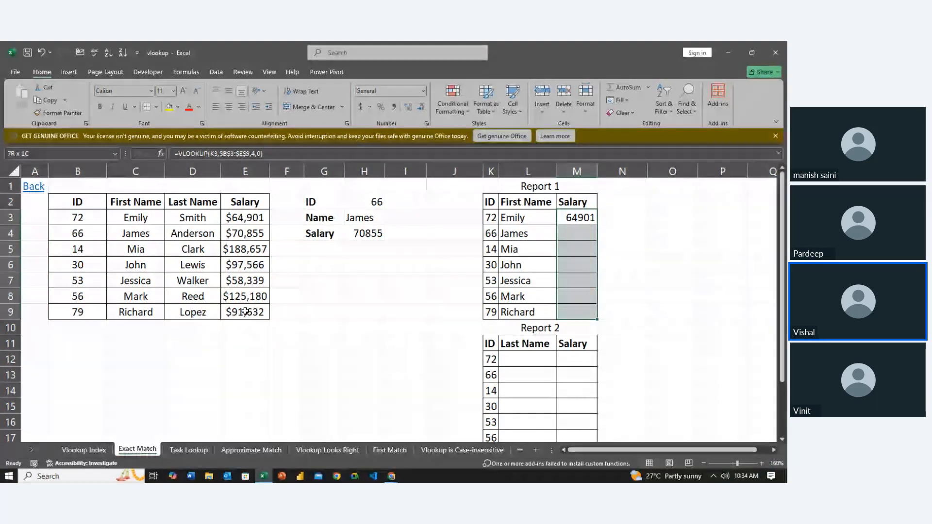
pyautogui.hotkey('ctrl', 'd')
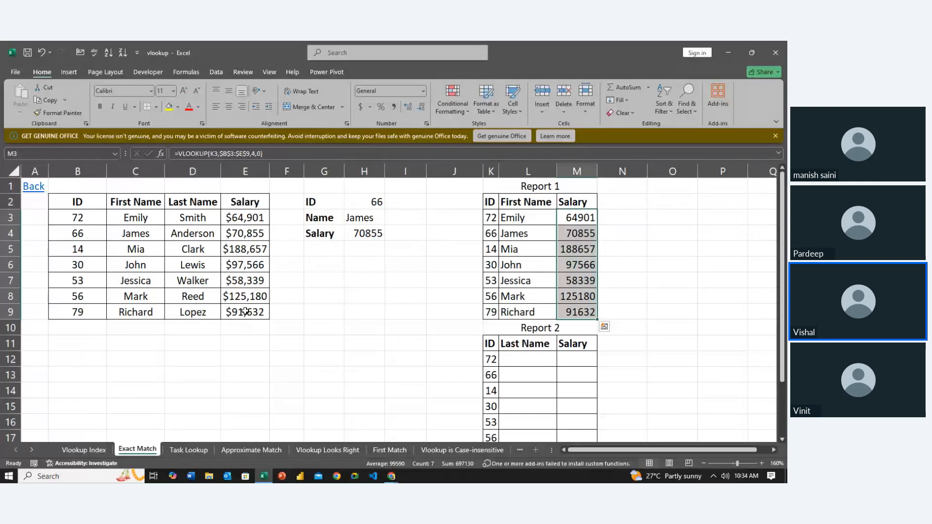
# - Review the lookup results and formulas in Report 1's First Name and Salary columns
pyautogui.press('Left')
pyautogui.hotkey('shift', 'Right')
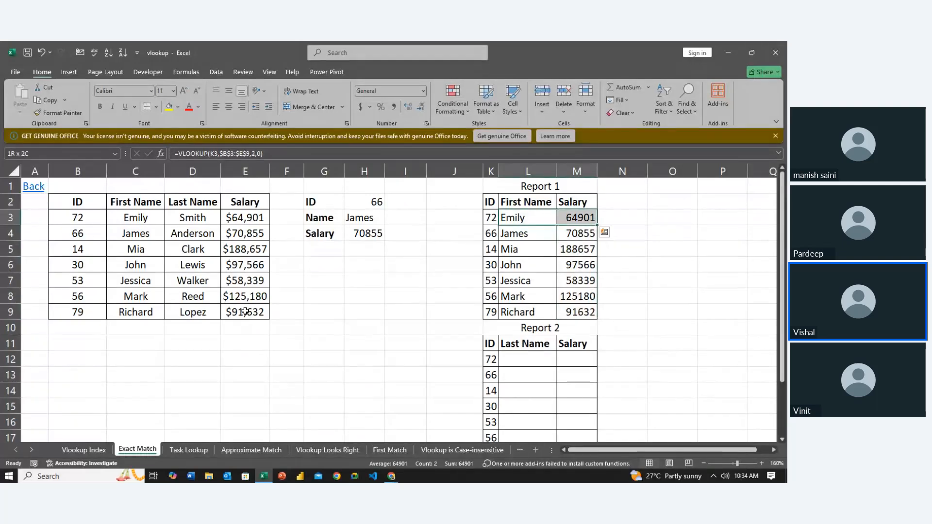
pyautogui.press('Down')
pyautogui.press('Down')
pyautogui.press('Down')
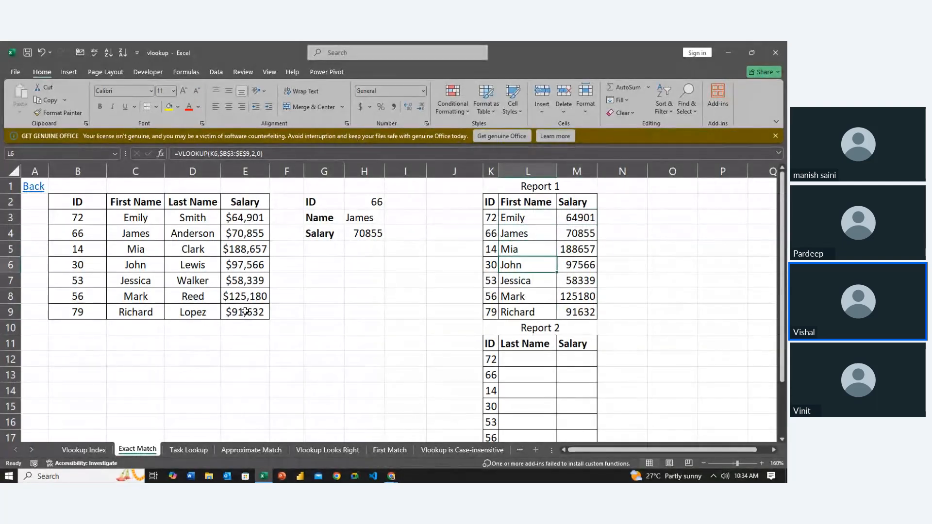
pyautogui.press('Down')
pyautogui.press('Down')
pyautogui.press('Down')
pyautogui.press('Down')
pyautogui.press('Down')
pyautogui.press('Down')
pyautogui.press('Down')
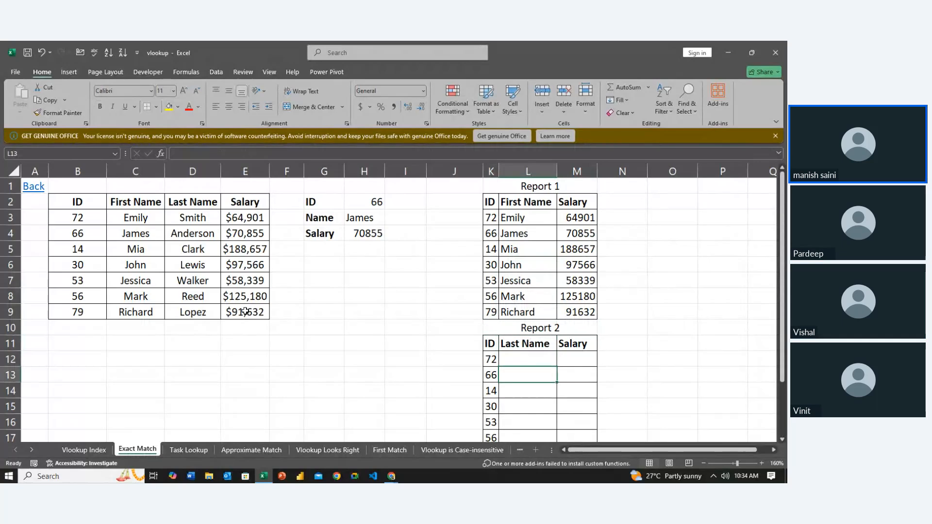
# - Begin a VLOOKUP formula across L12:M12 in Report 2's first row, with K12 as the lookup value
pyautogui.press('Up')
pyautogui.scroll(-8, 245, 312)
pyautogui.scroll(8, 245, 311)
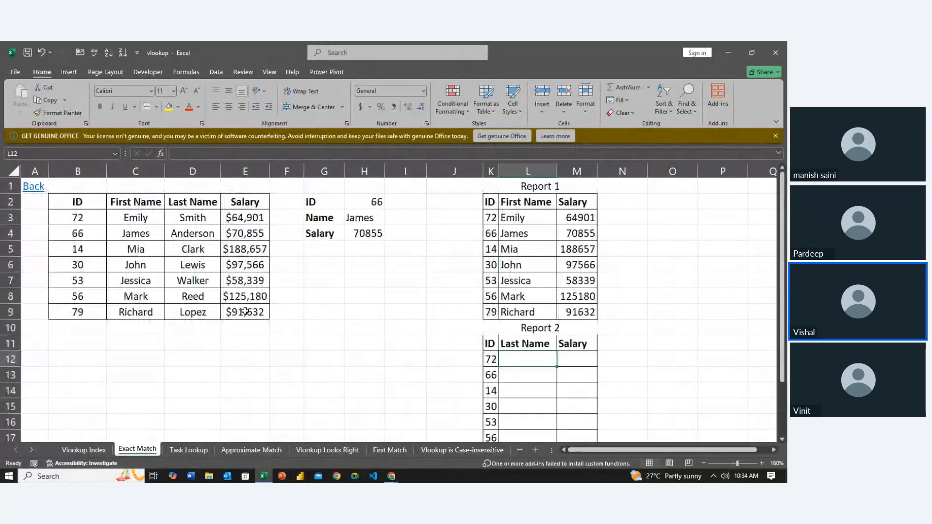
pyautogui.scroll(-2, 246, 311)
pyautogui.scroll(2, 245, 312)
pyautogui.hotkey('shift', 'Right')
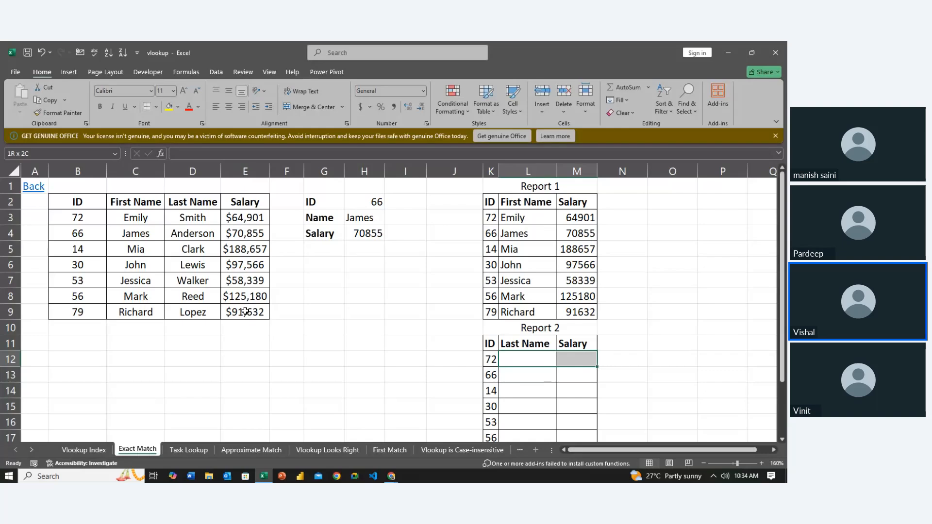
pyautogui.write('=')
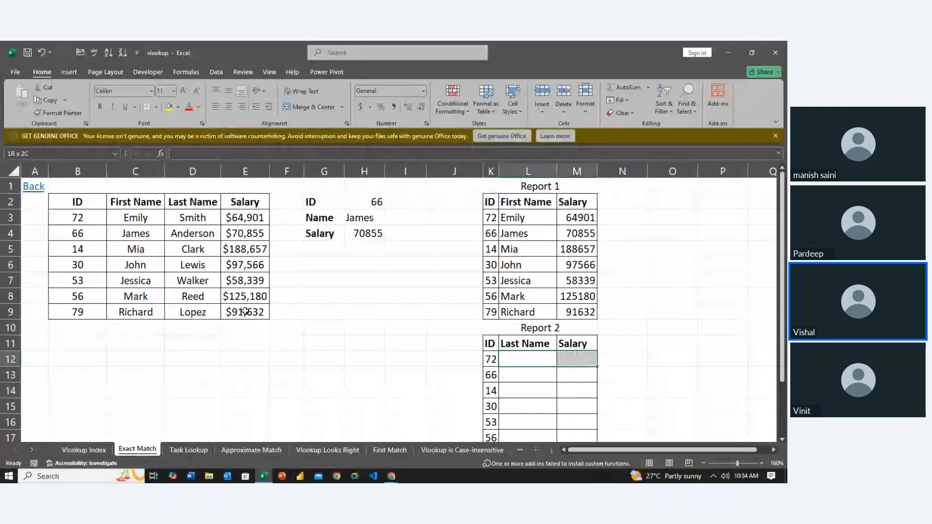
pyautogui.write('v')
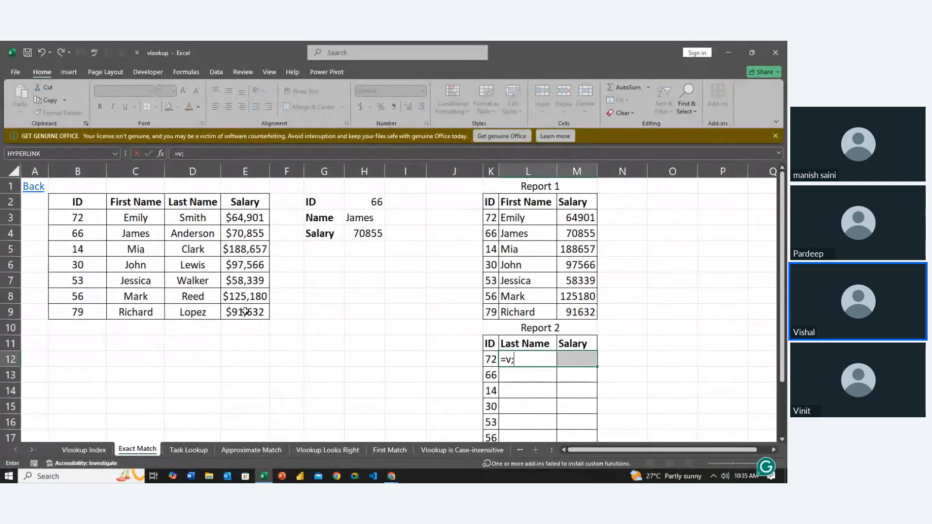
pyautogui.write('l')
pyautogui.press('Tab')
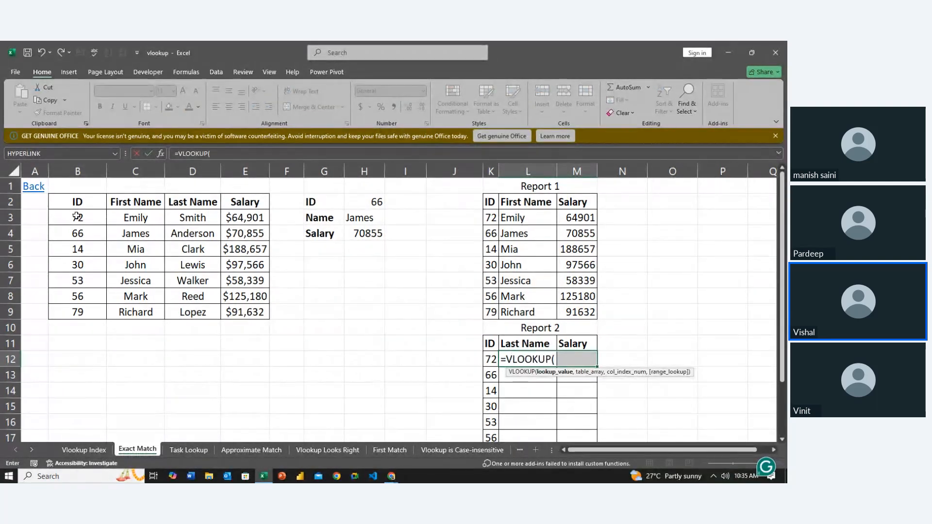
pyautogui.click(488, 360)
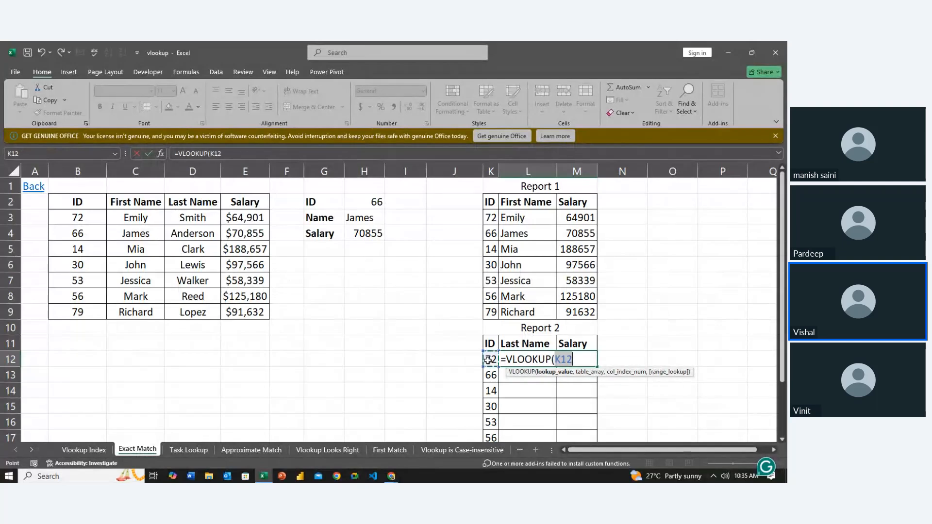
pyautogui.write(',')
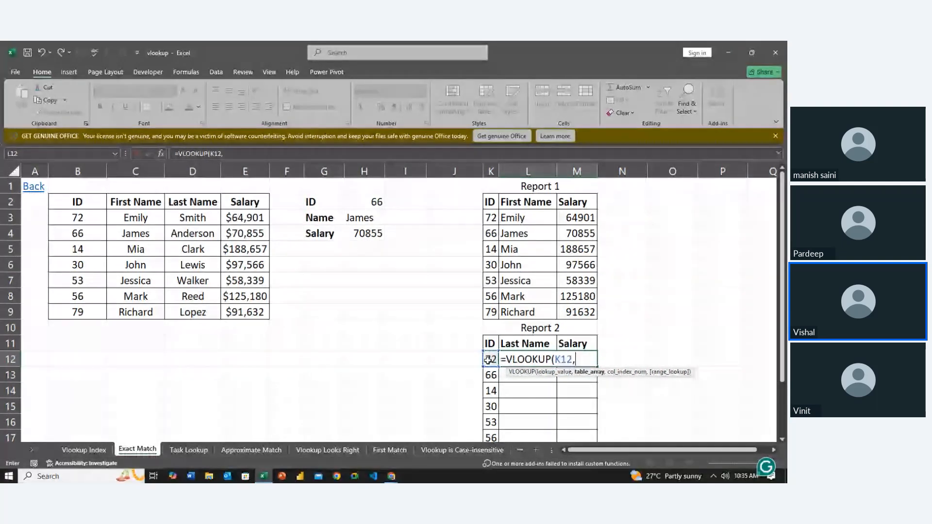
# - Complete the L12 formula with table range $B$3:$E$9, column indexes {3,4} and exact match 0, returning last name and salary together
pyautogui.moveTo(78, 218); pyautogui.dragTo(224, 309)
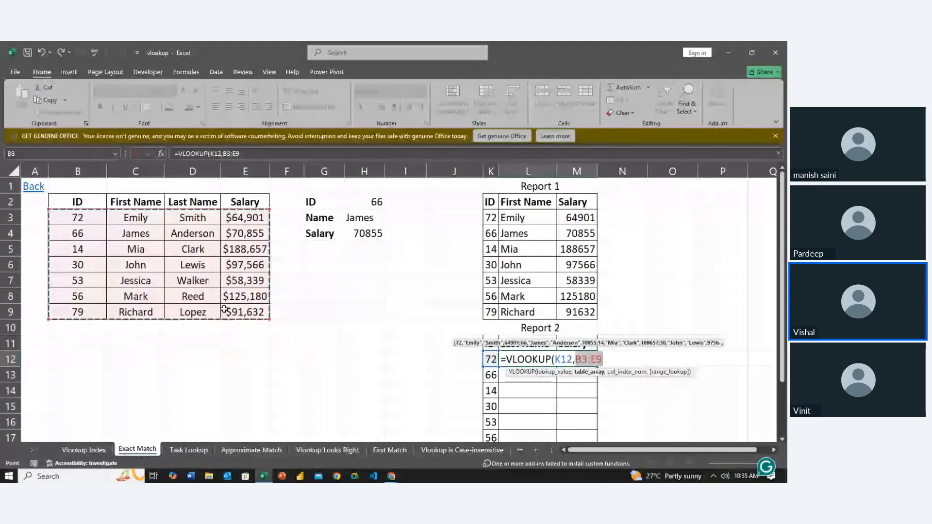
pyautogui.press('F4')
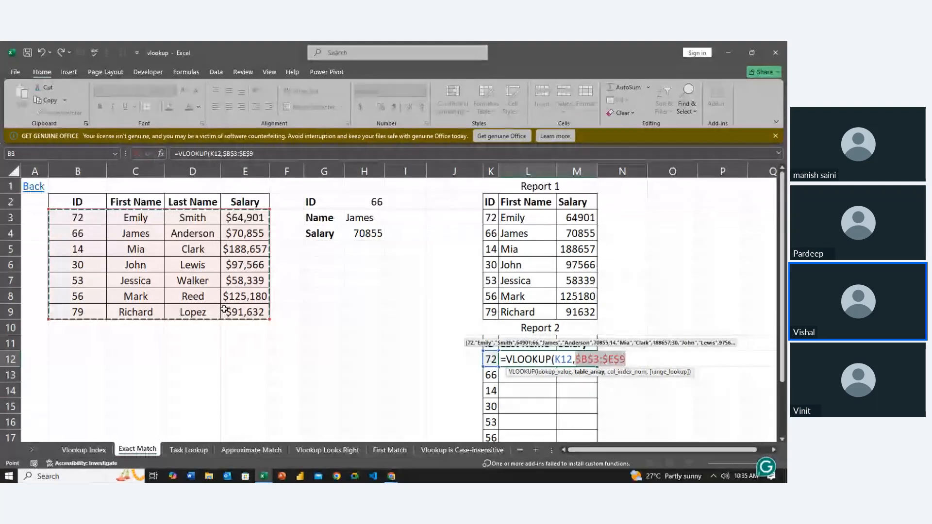
pyautogui.write(',{')
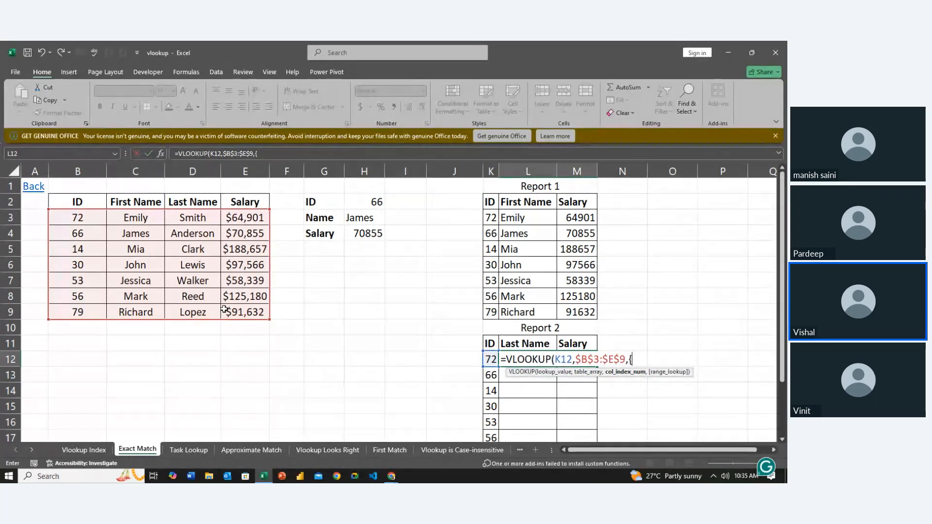
pyautogui.write('3,4')
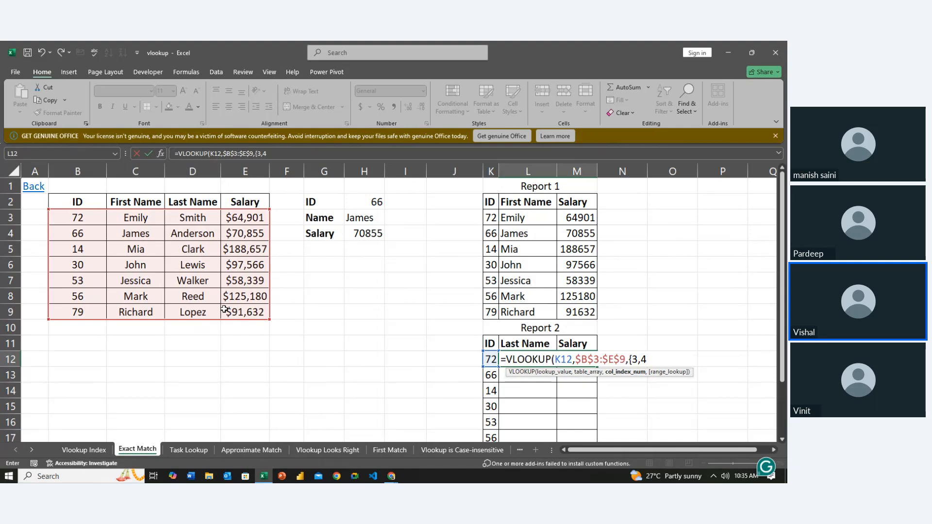
pyautogui.write('},')
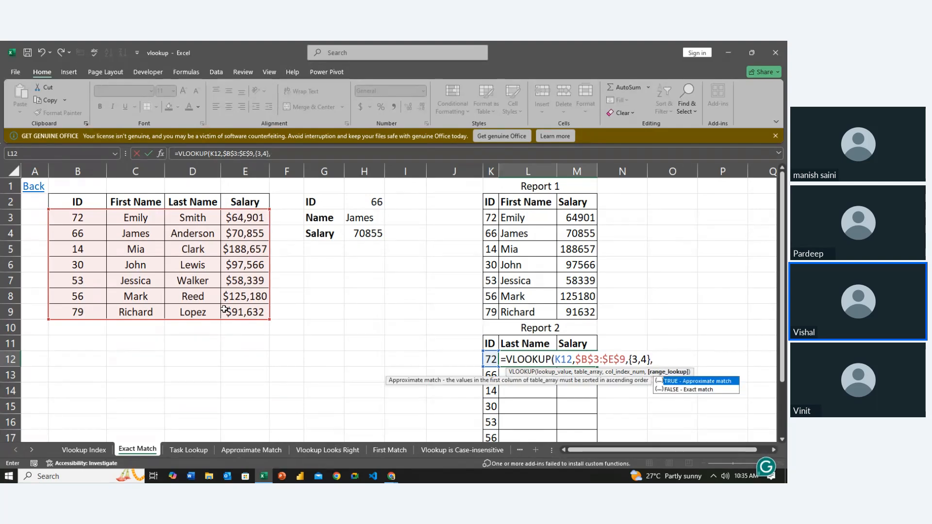
pyautogui.write('0)')
pyautogui.hotkey('ctrl', 'Return')
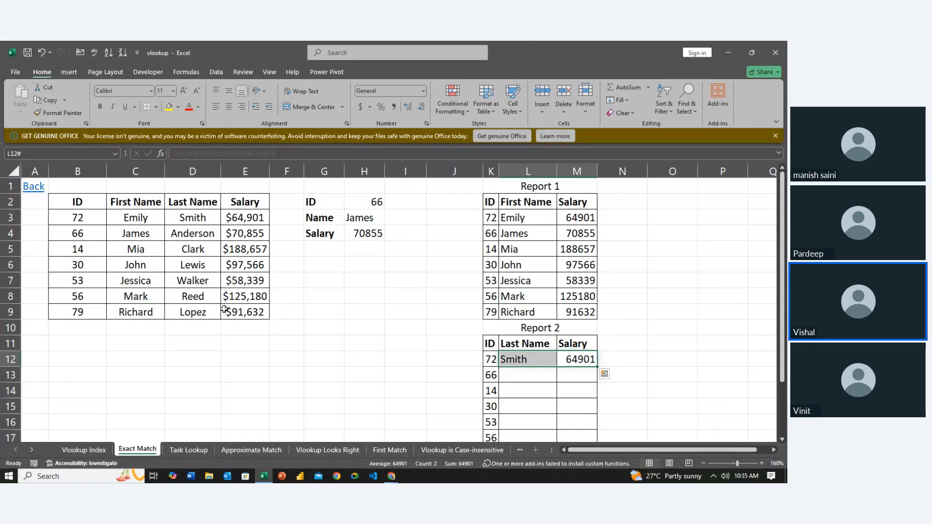
# - Fill the two-column lookup formula from row 12 down to row 18 in Report 2
pyautogui.hotkey('shift', 'Down')
pyautogui.hotkey('shift', 'Down')
pyautogui.hotkey('shift', 'Down')
pyautogui.hotkey('shift', 'Down')
pyautogui.hotkey('shift', 'Down')
pyautogui.hotkey('shift', 'Down')
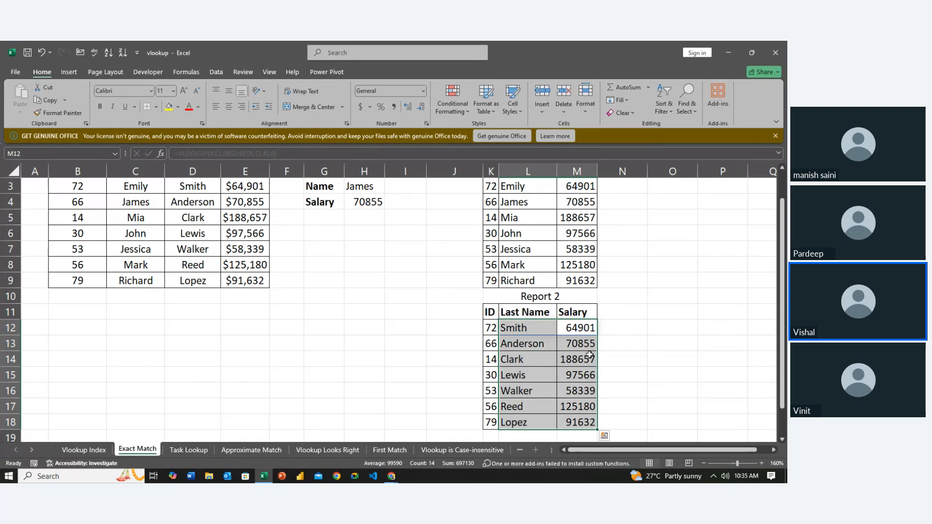
pyautogui.click(608, 359)
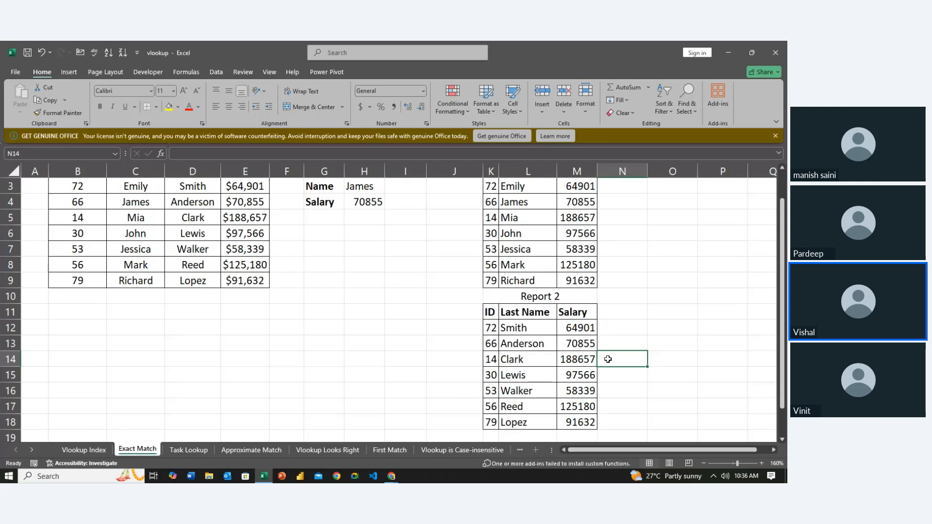
# - Compare Report 2's lookup formulas in row 14 with the single-ID lookup formulas in the Name and Salary cells H3:H4
pyautogui.click(582, 362)
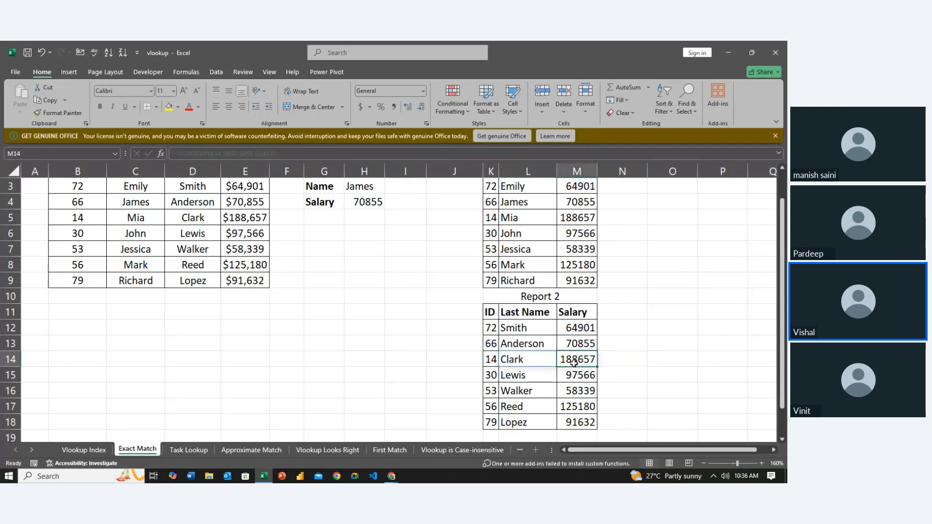
pyautogui.press('Left')
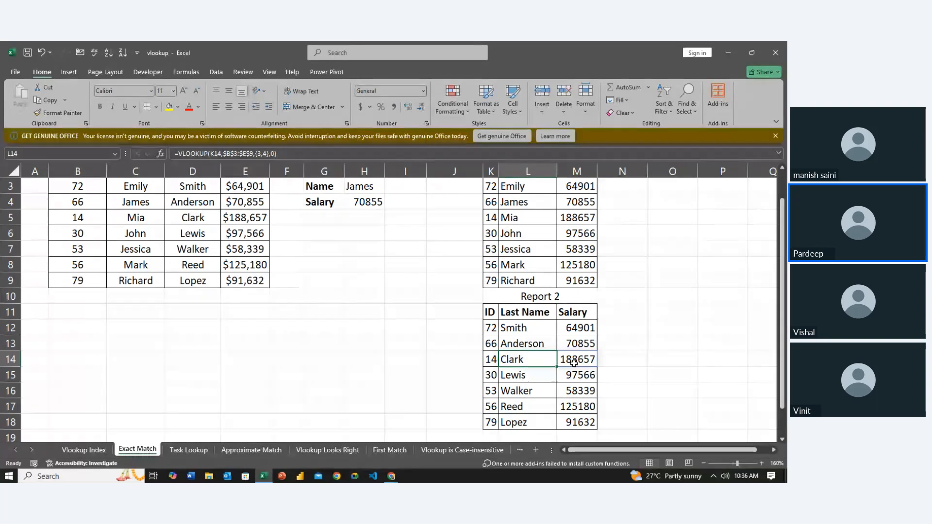
pyautogui.press('Right')
pyautogui.press('Up')
pyautogui.press('Left')
pyautogui.press('Left')
pyautogui.press('Left')
pyautogui.press('Up')
pyautogui.press('Up')
pyautogui.press('Up')
pyautogui.press('Up')
pyautogui.press('Up')
pyautogui.press('Up')
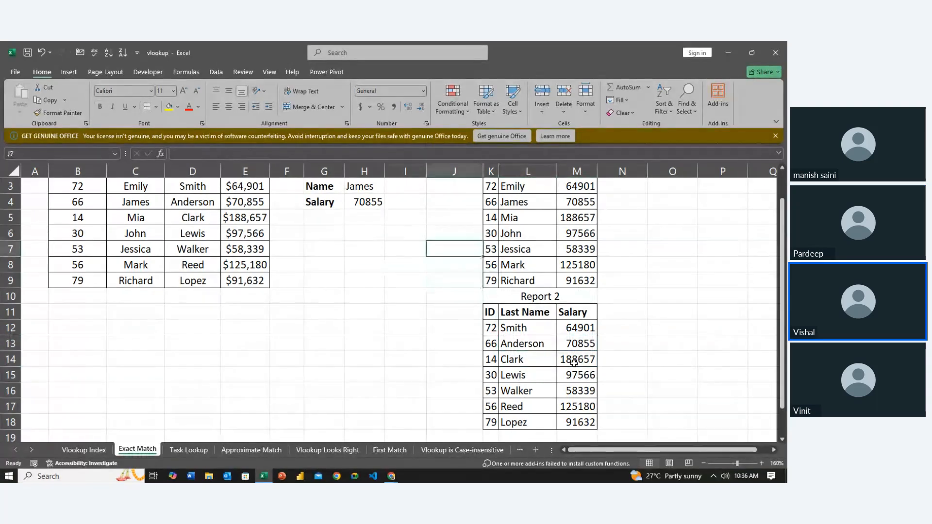
pyautogui.press('Left')
pyautogui.press('Left')
pyautogui.press('Left')
pyautogui.press('Up')
pyautogui.press('Up')
pyautogui.press('Left')
pyautogui.press('Up')
pyautogui.press('Up')
pyautogui.press('Right')
pyautogui.press('Right')
pyautogui.press('Up')
pyautogui.press('Up')
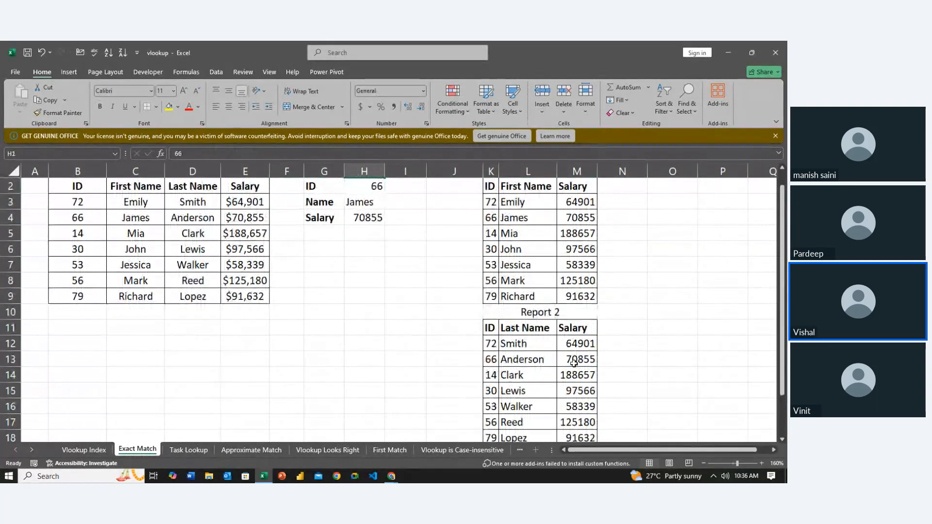
pyautogui.press('Down')
pyautogui.press('Down')
# - Examine the First Name lookup formula for ID 66 in Report 1, cell L4
pyautogui.press('Down')
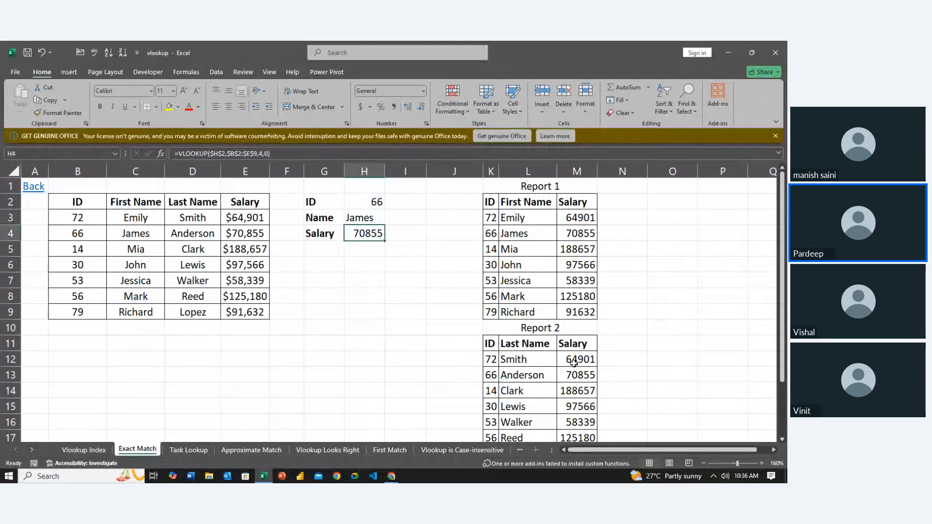
pyautogui.press('Down')
pyautogui.press('Down')
pyautogui.press('Down')
pyautogui.press('Down')
pyautogui.press('Right')
pyautogui.press('Right')
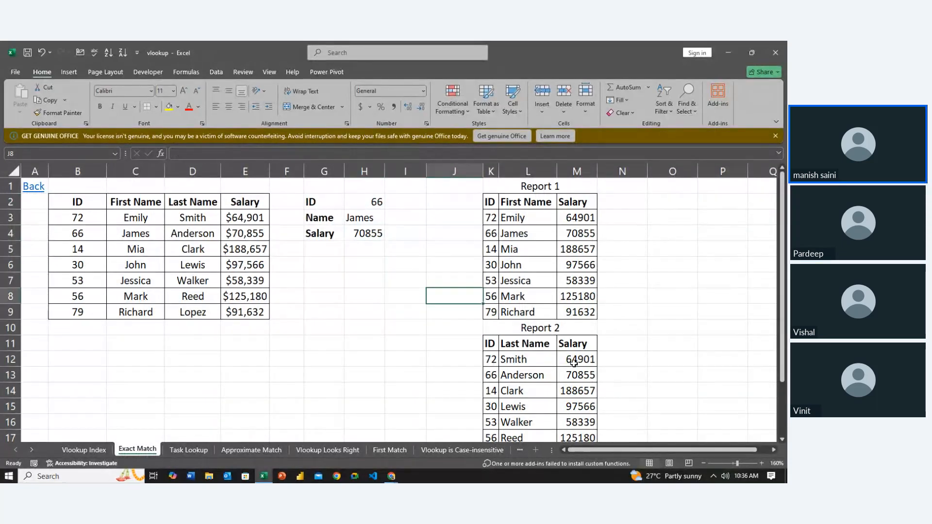
pyautogui.press('Up')
pyautogui.press('Up')
pyautogui.press('Right')
pyautogui.press('Up')
pyautogui.press('Up')
pyautogui.press('Up')
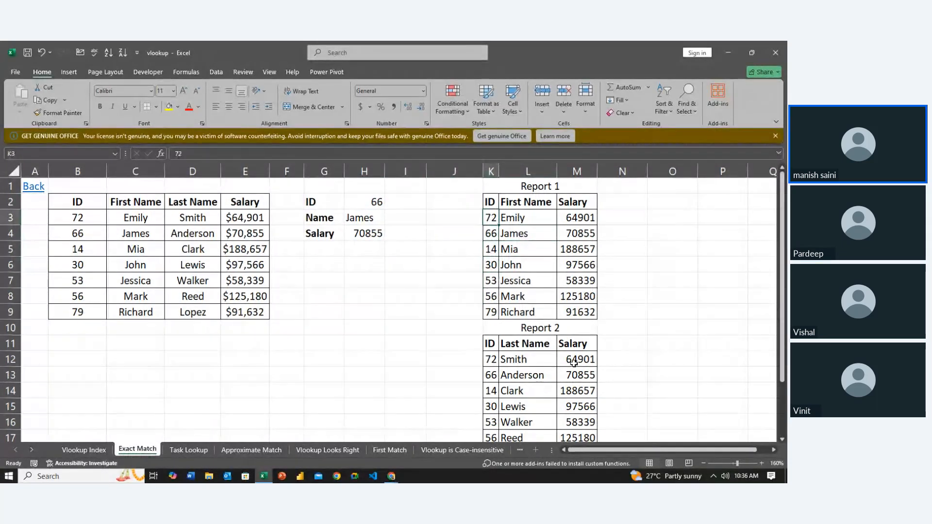
pyautogui.press('Right')
pyautogui.press('Down')
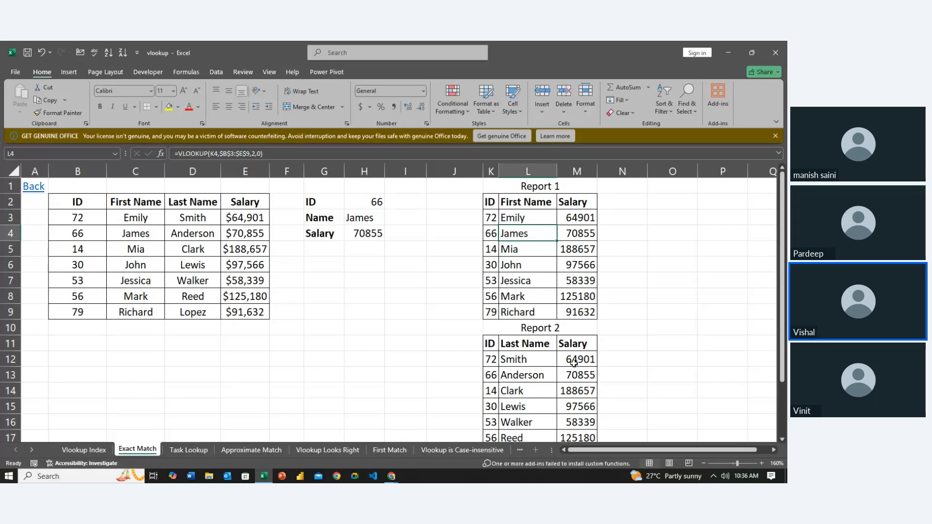
pyautogui.hotkey('alt', 'Tab')
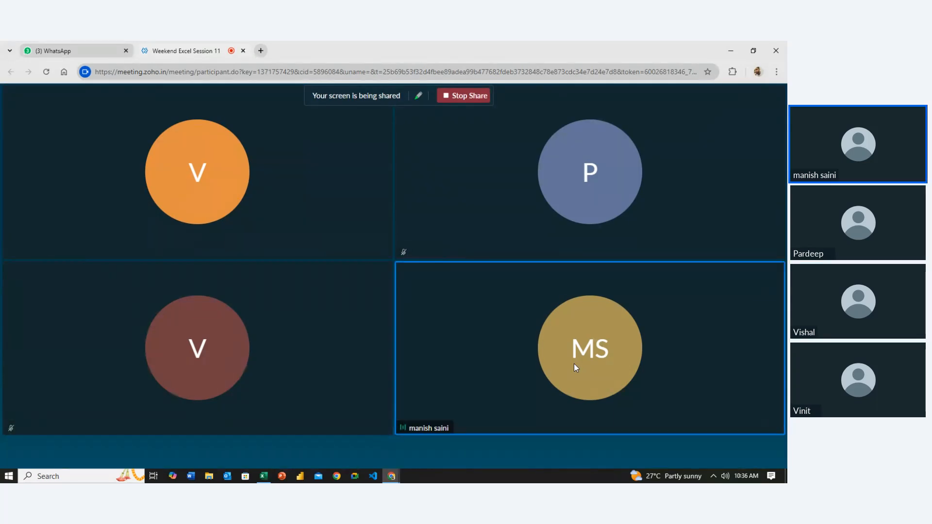
pyautogui.hotkey('alt', 'Tab')
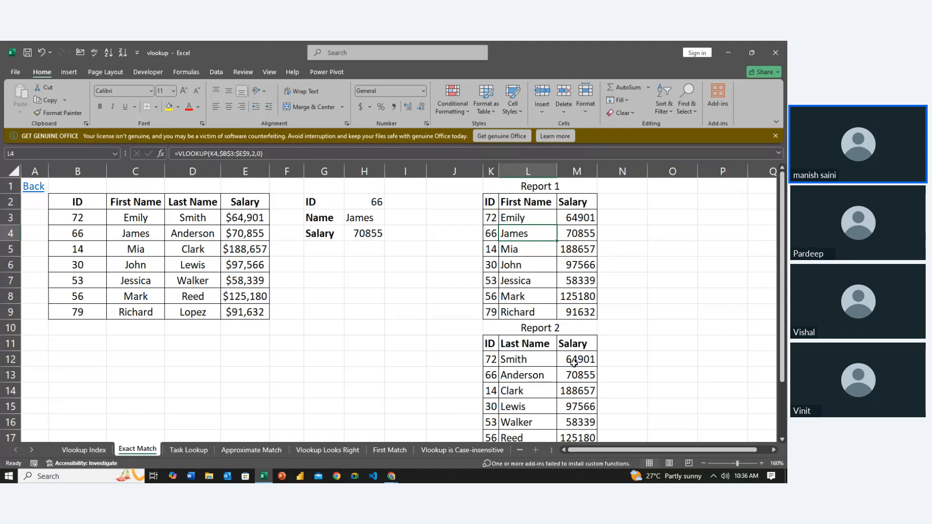
# - Examine the two-column array formula in Report 2's first row and the cells it covers, L12:M12
pyautogui.press('Left')
pyautogui.press('Left')
pyautogui.press('Left')
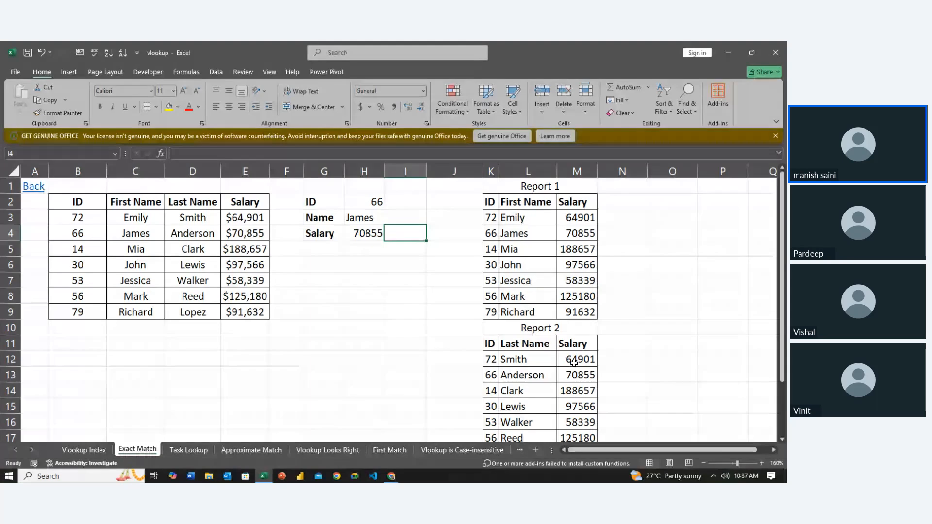
pyautogui.press('Down')
pyautogui.press('Down')
pyautogui.press('Right')
pyautogui.press('Down')
pyautogui.press('Down')
pyautogui.press('Down')
pyautogui.press('Down')
pyautogui.press('Down')
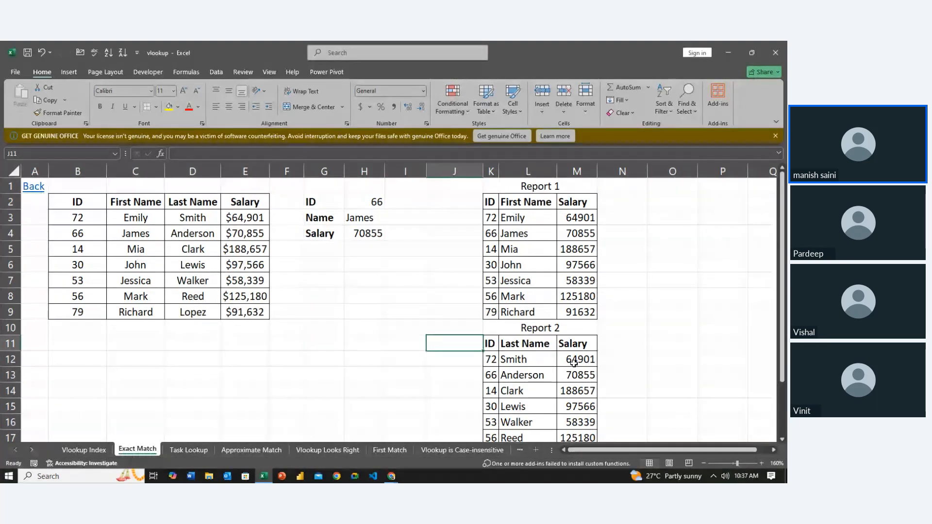
pyautogui.press('Down')
pyautogui.press('Right')
pyautogui.press('Right')
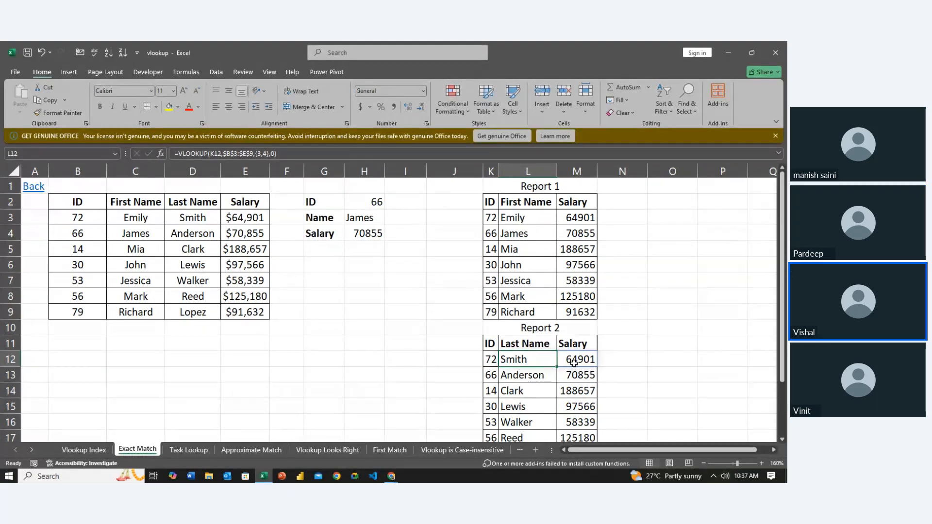
pyautogui.press('Left')
pyautogui.press('Left')
pyautogui.press('Left')
pyautogui.press('Left')
pyautogui.press('Left')
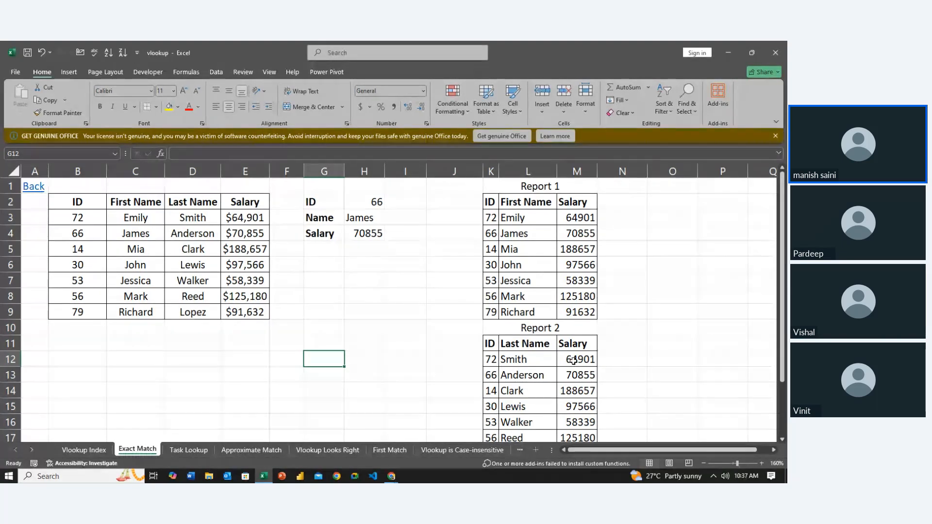
pyautogui.press('Up')
pyautogui.press('Up')
pyautogui.press('Up')
pyautogui.press('Right')
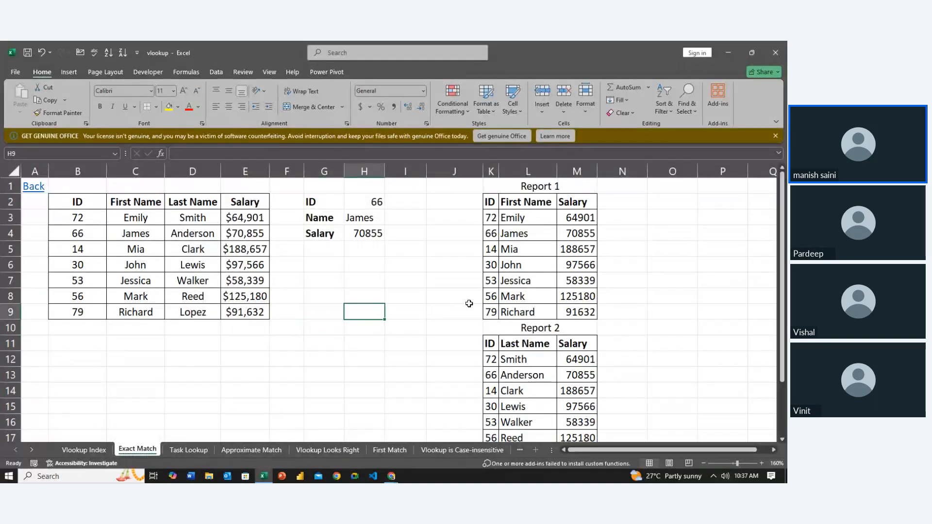
pyautogui.press('Right')
pyautogui.press('Right')
pyautogui.press('Down')
pyautogui.press('Right')
pyautogui.press('Down')
pyautogui.press('Down')
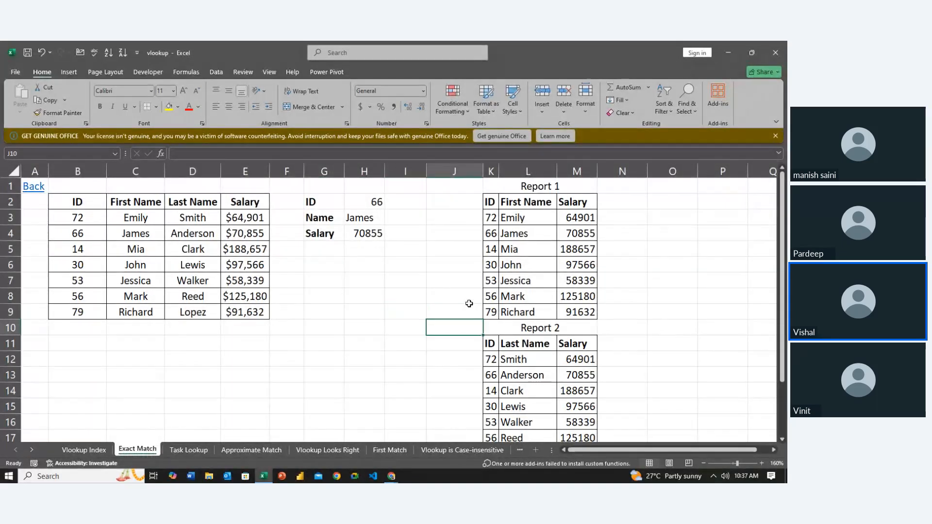
pyautogui.press('Right')
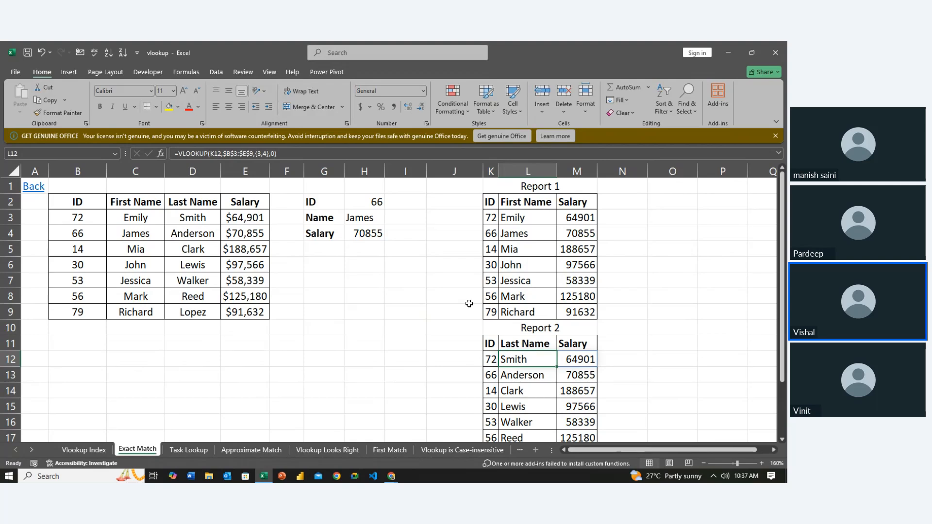
pyautogui.hotkey('shift', 'Right')
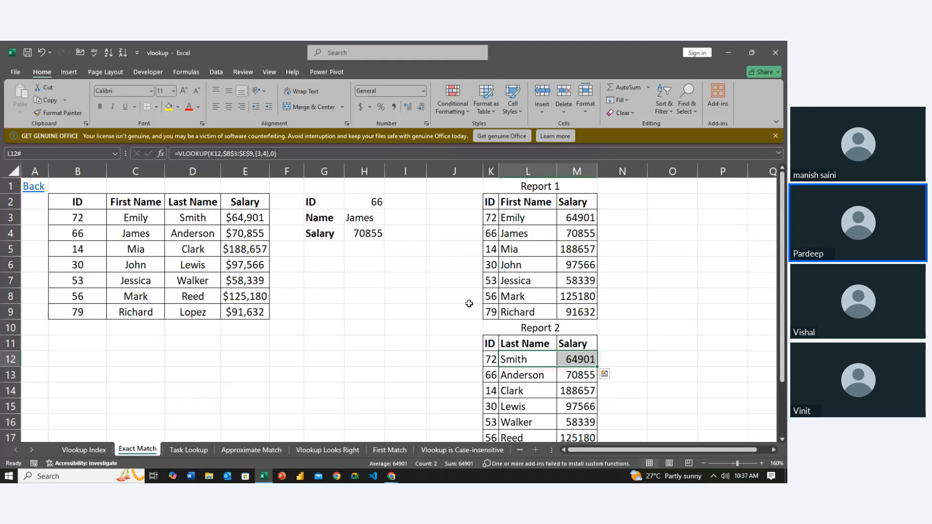
# - Open the Task Lookup sheet and turn off its gridlines
pyautogui.click(399, 355)
pyautogui.press('Left')
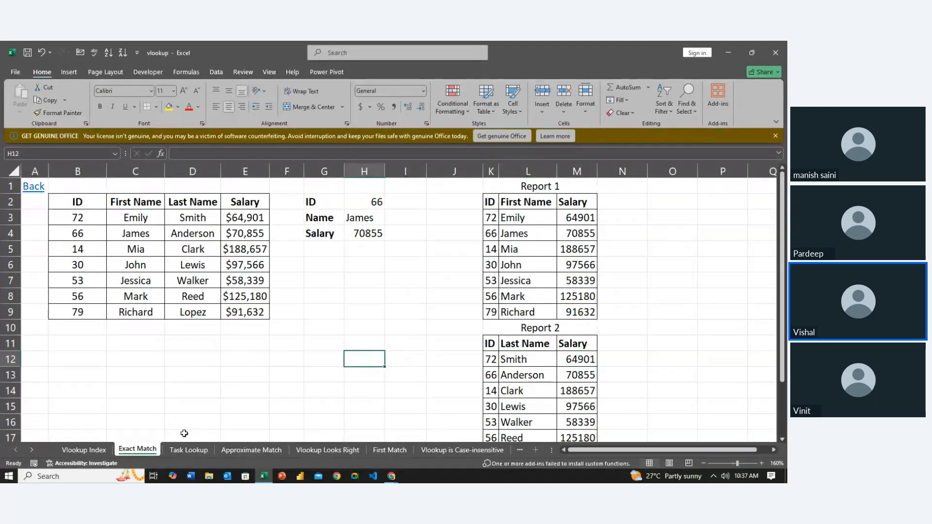
pyautogui.click(194, 448)
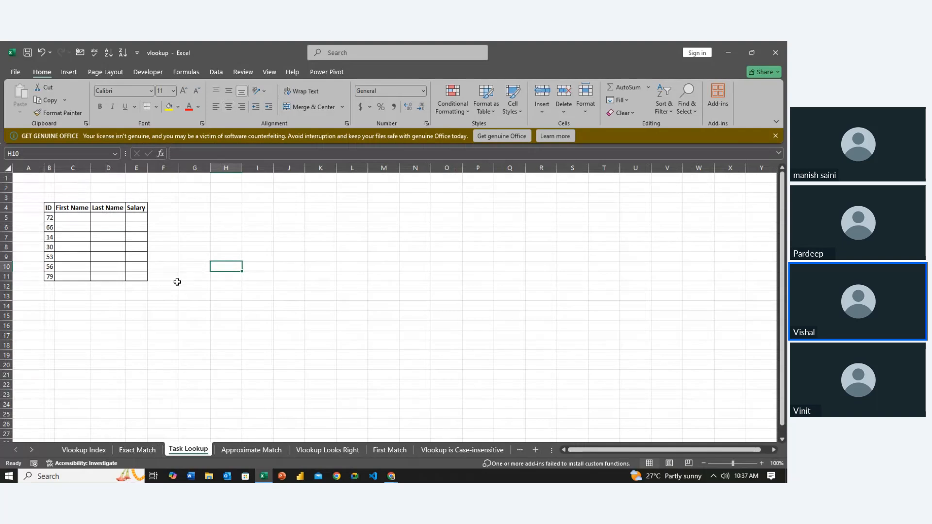
pyautogui.click(177, 286)
pyautogui.keyDown('ctrl'); pyautogui.scroll(3, 178, 288); pyautogui.keyUp('ctrl')
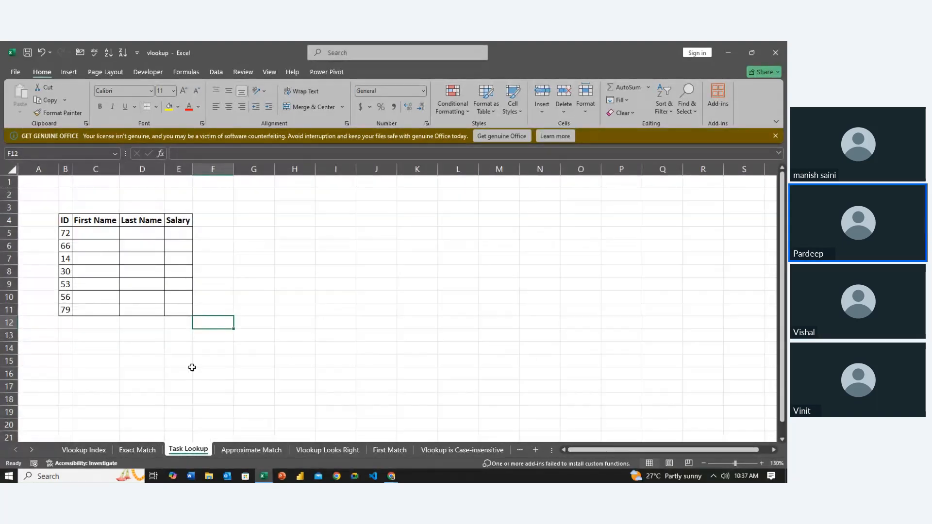
pyautogui.click(135, 205)
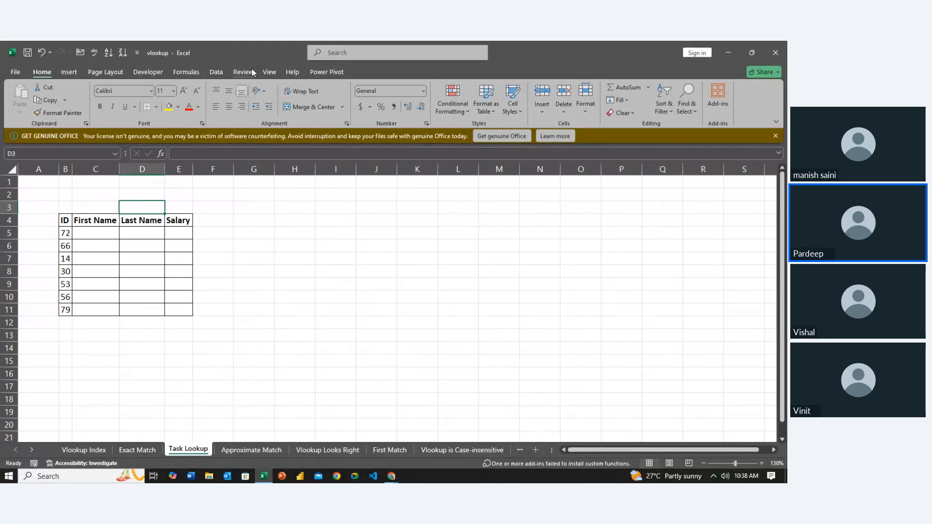
pyautogui.click(270, 72)
pyautogui.click(137, 101)
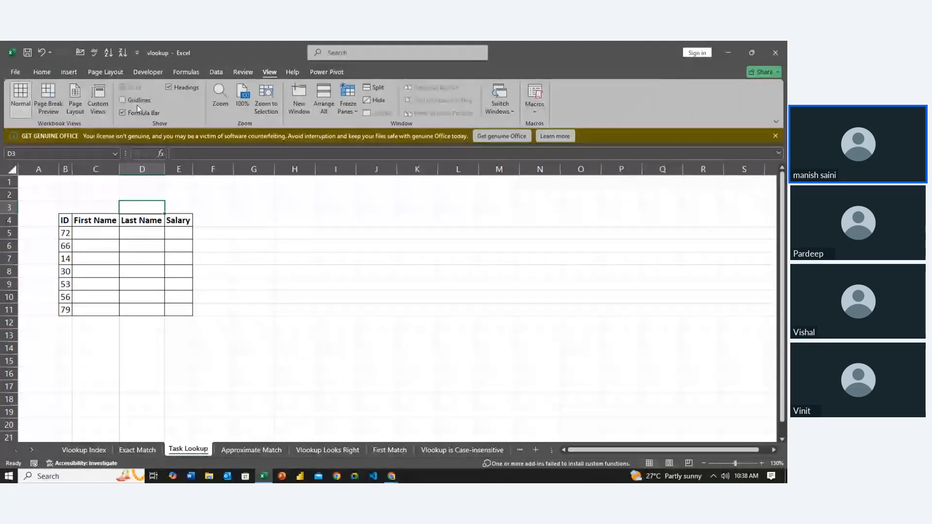
pyautogui.click(252, 332)
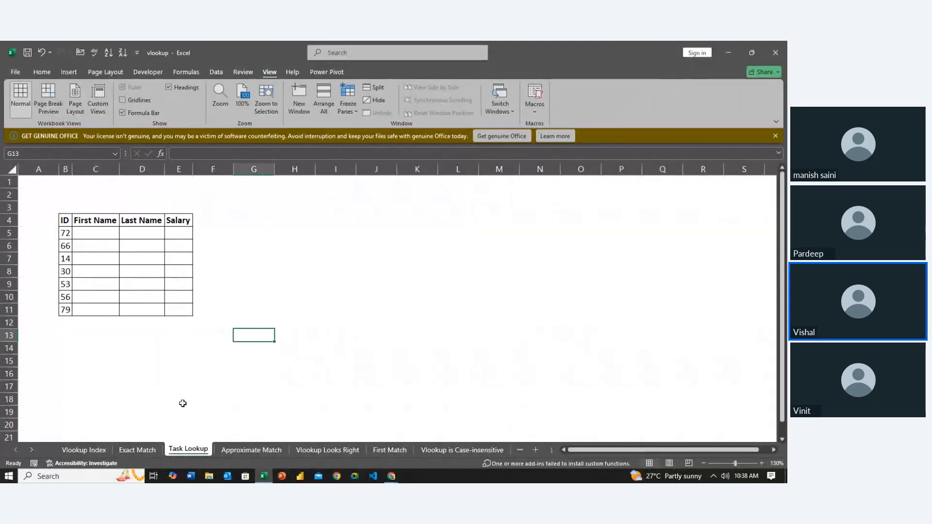
# - On the Approximate Match sheet, clear the existing exact and approximate lookup formulas in F6:F7
pyautogui.click(248, 450)
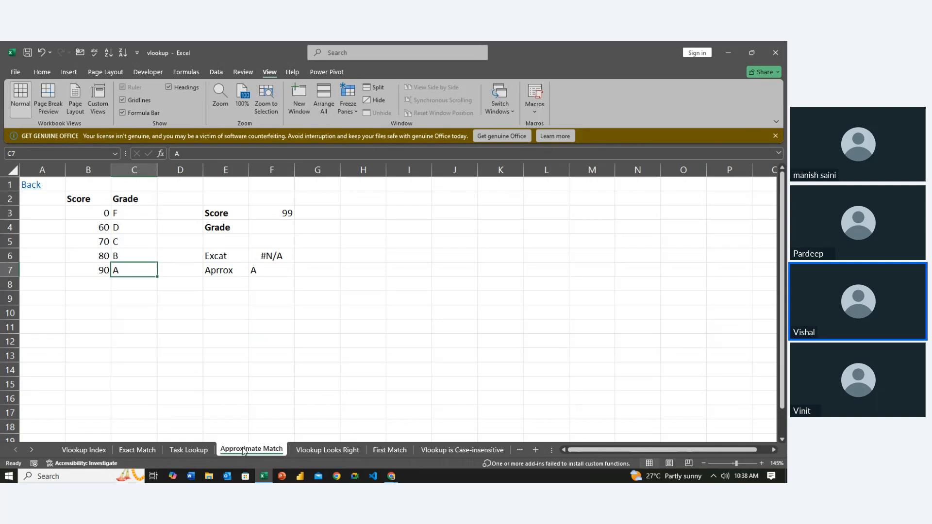
pyautogui.click(215, 306)
pyautogui.press('Up')
pyautogui.press('Up')
pyautogui.press('Up')
pyautogui.press('Up')
pyautogui.press('Right')
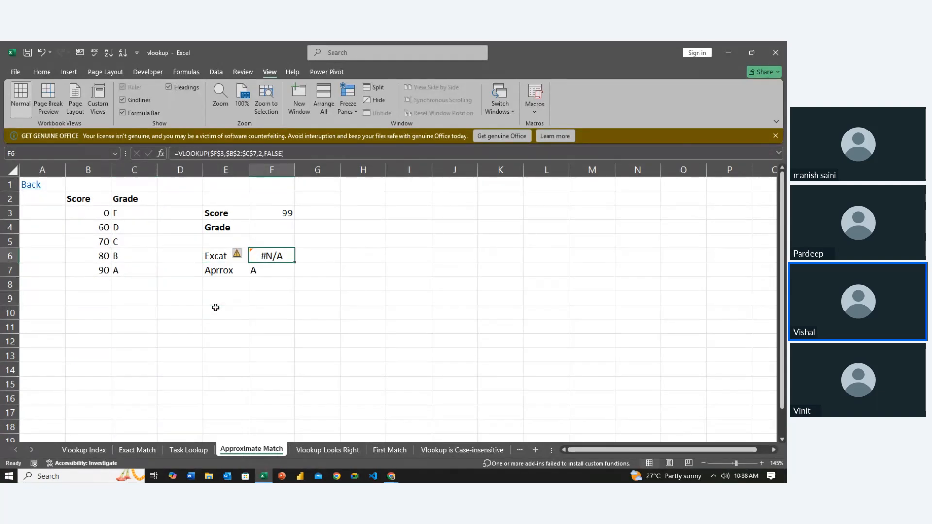
pyautogui.hotkey('shift', 'Down')
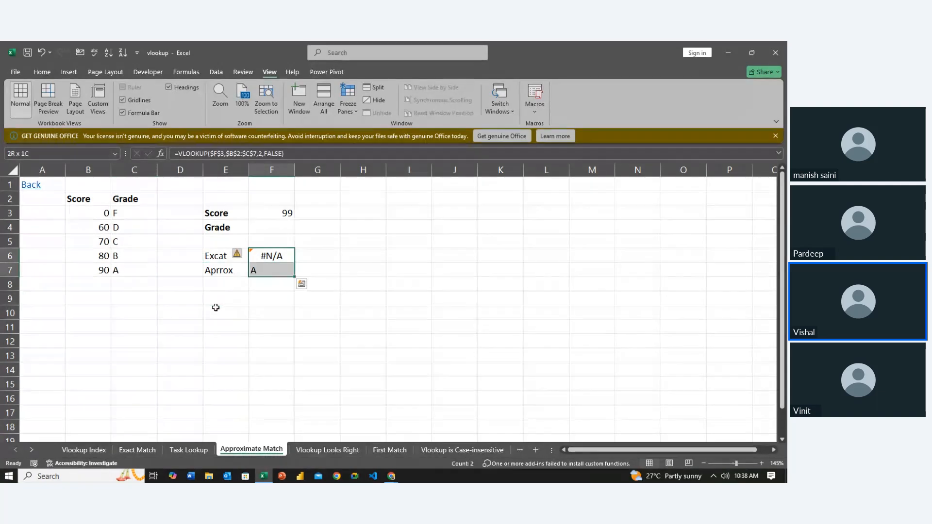
pyautogui.press('Delete')
pyautogui.press('Up')
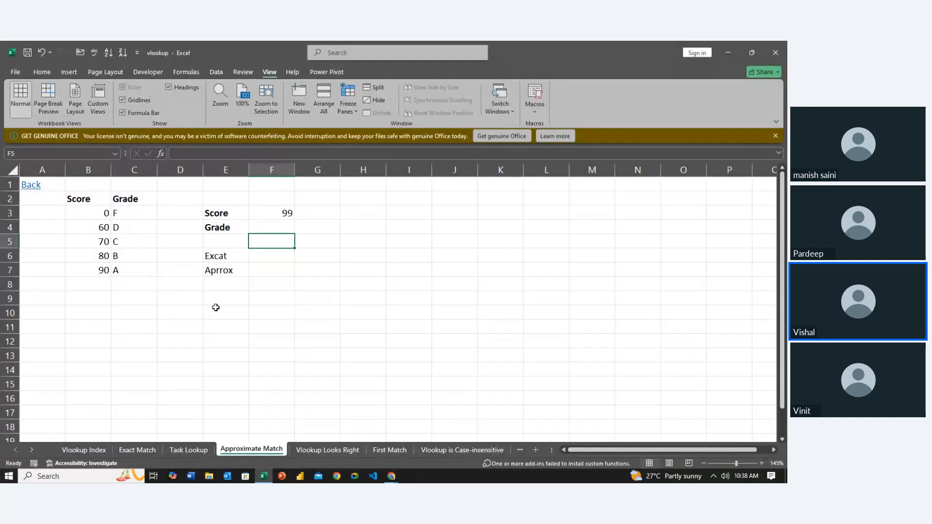
# - Apply all borders to the Score and Grade table in B2:C7
pyautogui.press('Left')
pyautogui.press('Left')
pyautogui.press('Left')
pyautogui.press('Up')
pyautogui.press('Up')
pyautogui.press('Left')
pyautogui.press('Up')
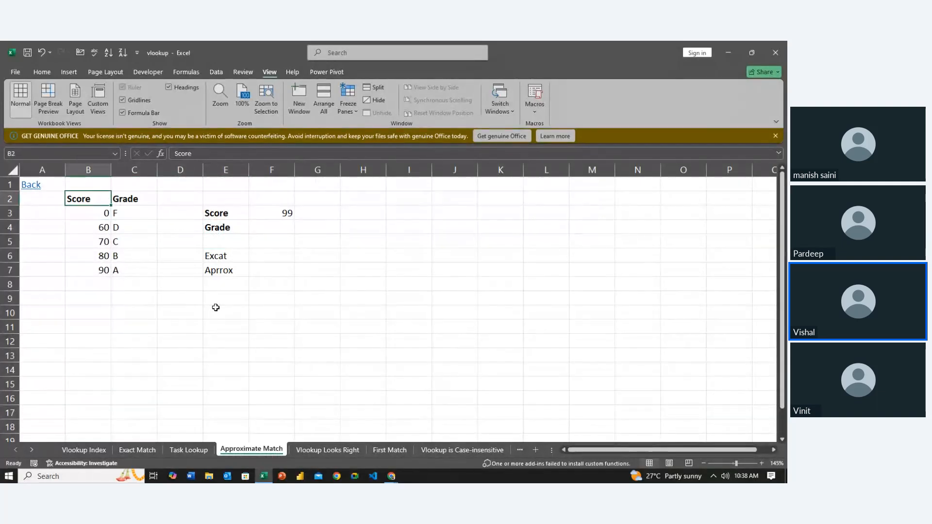
pyautogui.hotkey('shift', 'Down')
pyautogui.hotkey('shift', 'Down')
pyautogui.hotkey('shift', 'Down')
pyautogui.hotkey('shift', 'Right')
pyautogui.hotkey('shift', 'Down')
pyautogui.hotkey('shift', 'Down')
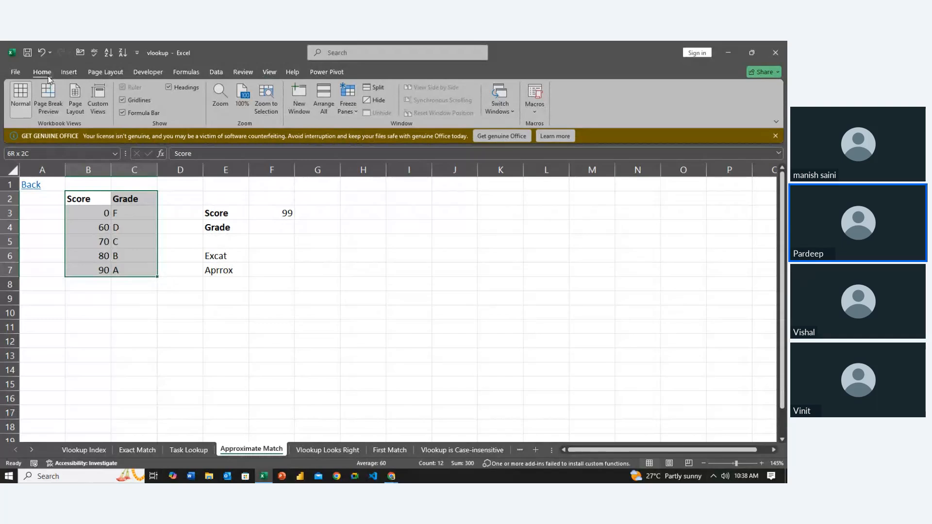
pyautogui.click(42, 72)
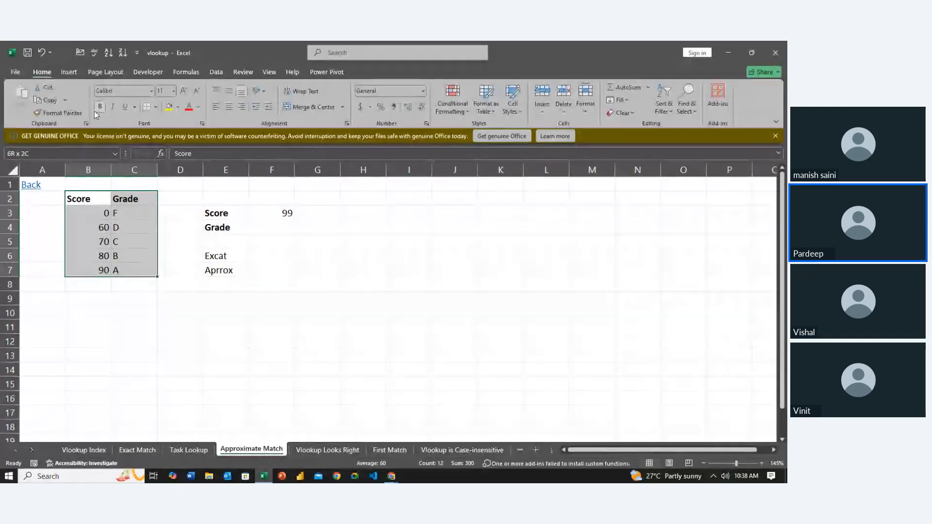
pyautogui.click(156, 108)
pyautogui.click(175, 197)
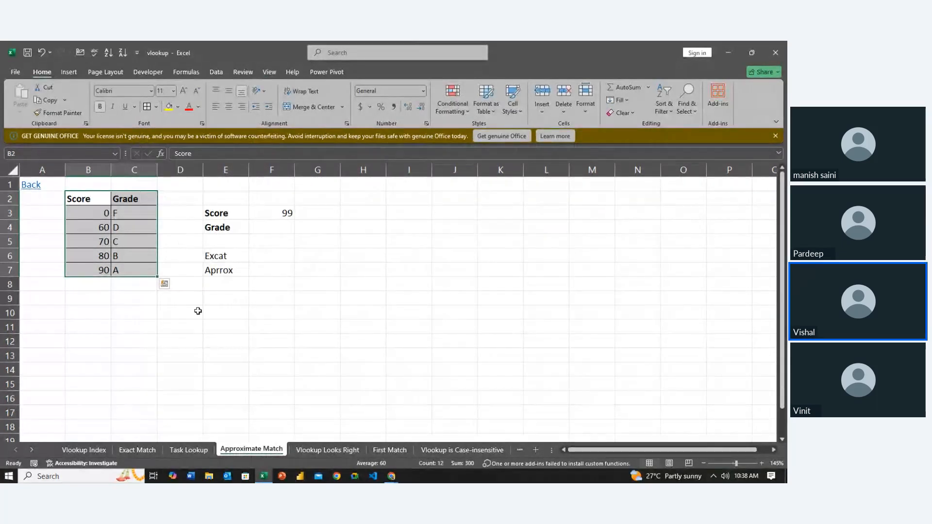
pyautogui.moveTo(290, 313); pyautogui.dragTo(300, 311)
pyautogui.doubleClick(299, 310)
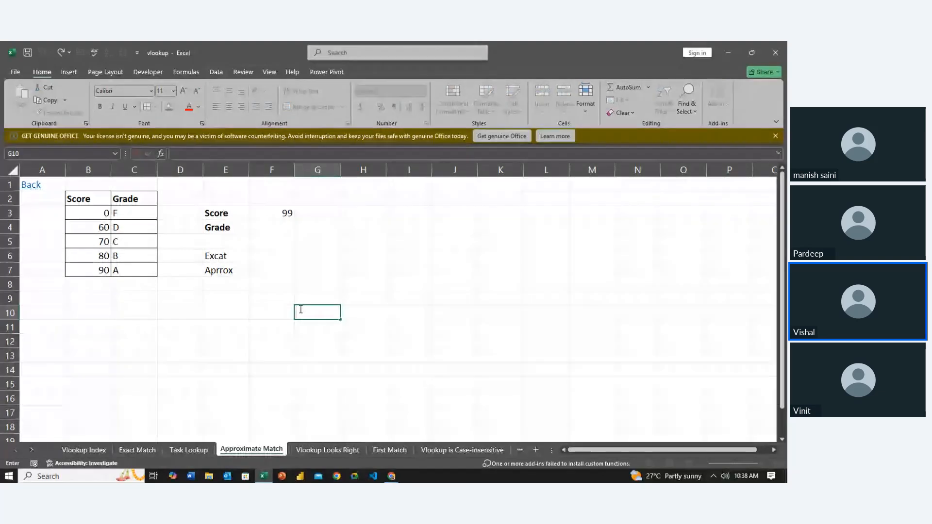
pyautogui.click(279, 340)
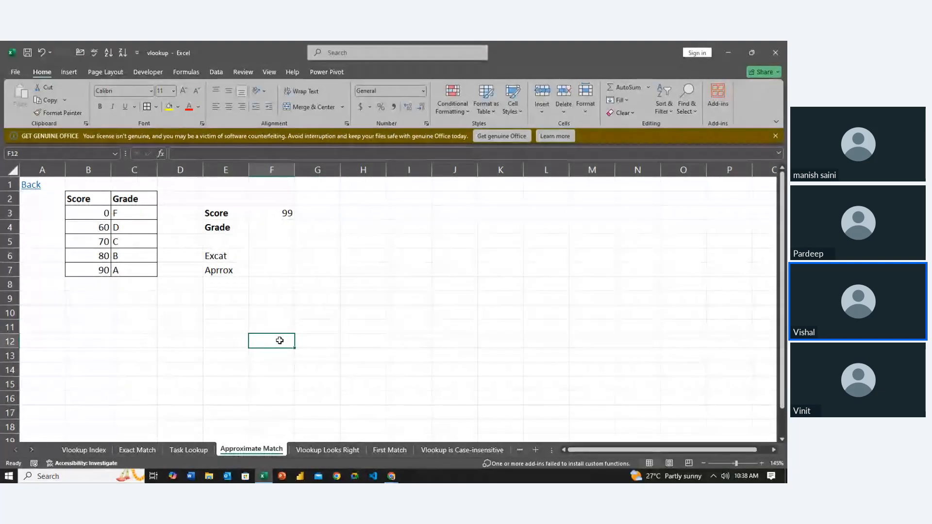
pyautogui.scroll(3, 280, 340)
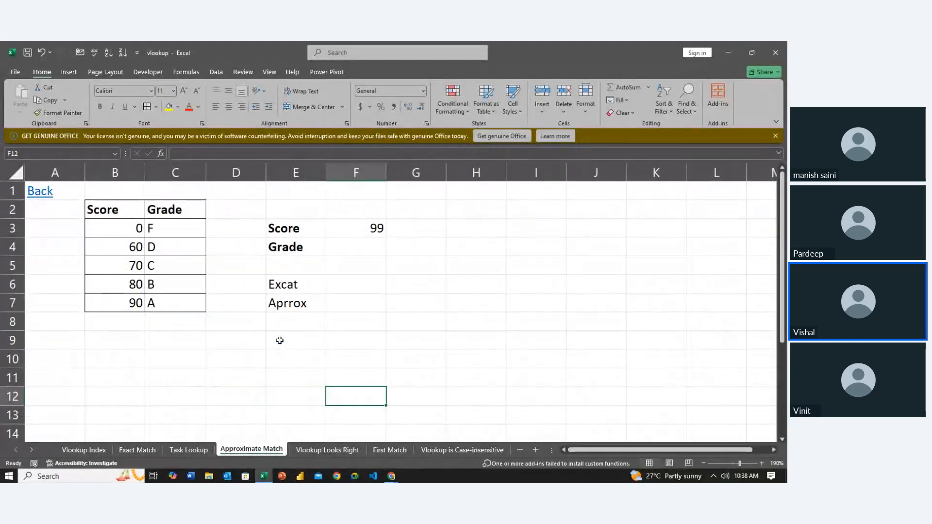
# - Review each score threshold and its matching grade in the table rows B3:C7
pyautogui.click(167, 230)
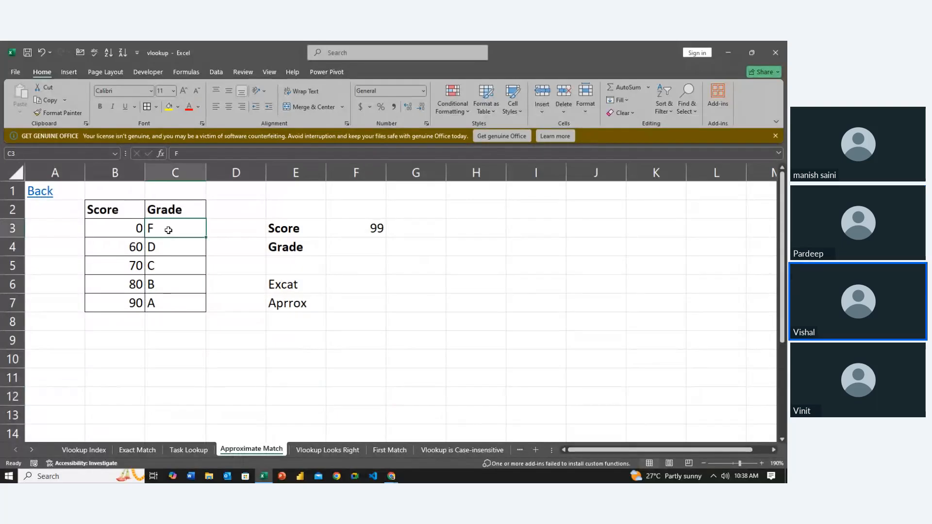
pyautogui.click(116, 246)
pyautogui.click(122, 264)
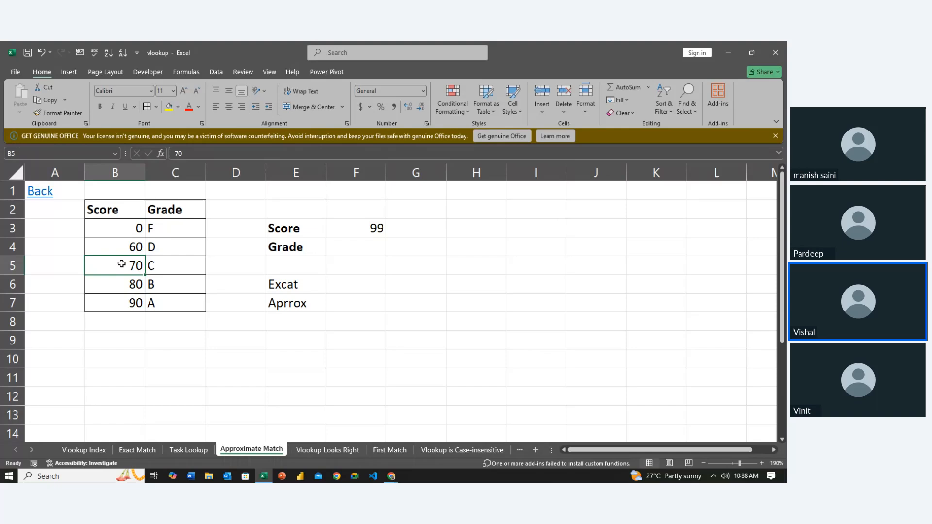
pyautogui.click(169, 241)
pyautogui.click(133, 267)
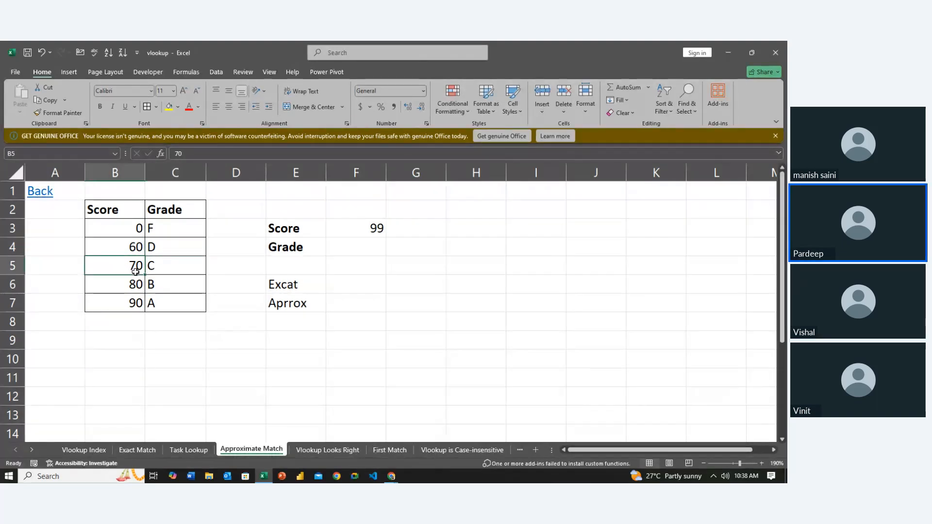
pyautogui.click(168, 264)
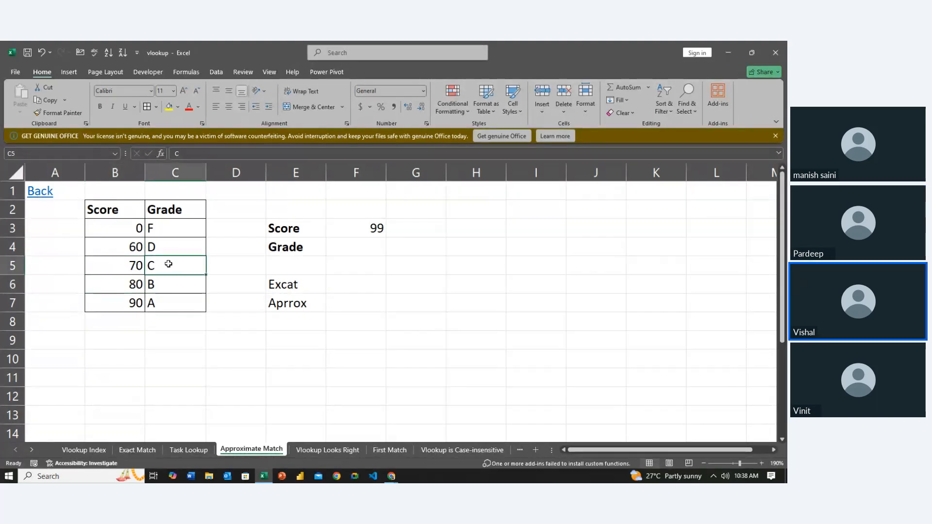
pyautogui.click(137, 285)
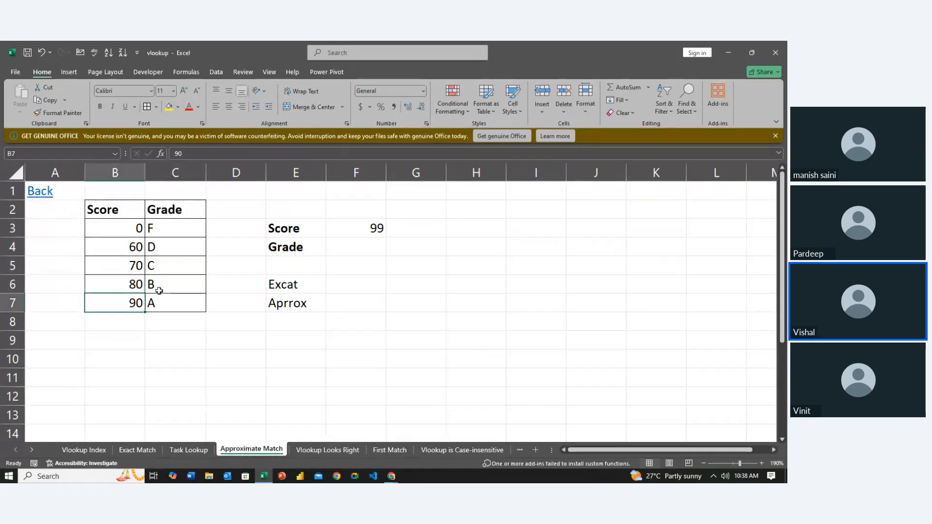
pyautogui.click(162, 287)
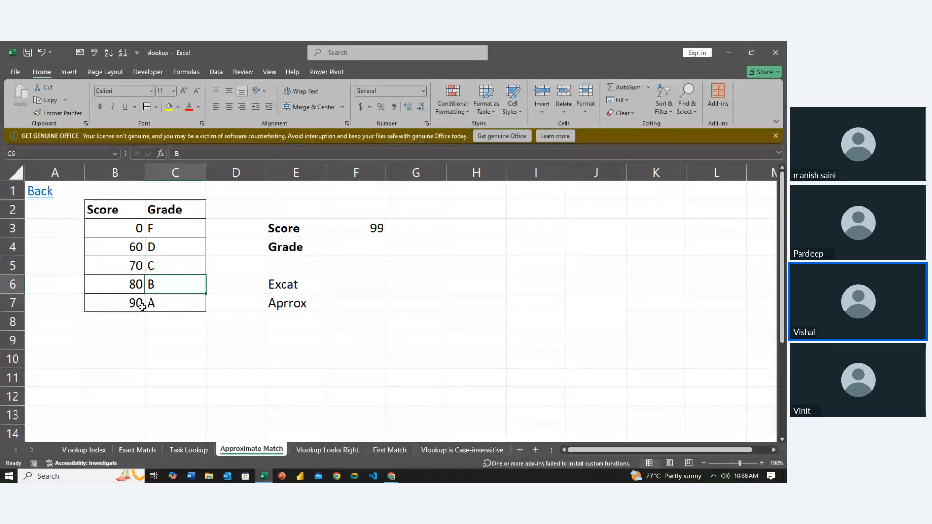
pyautogui.click(156, 304)
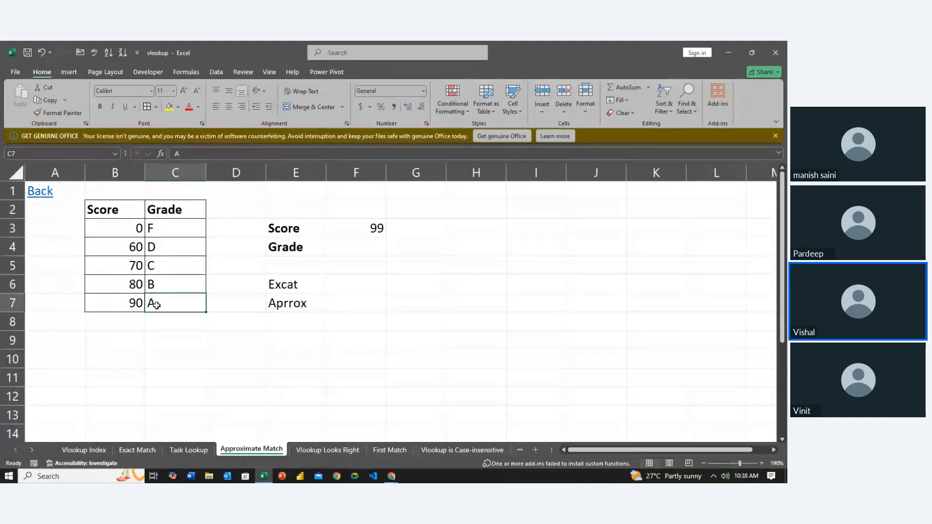
# - Set the lookup score in F3 to 70
pyautogui.click(357, 230)
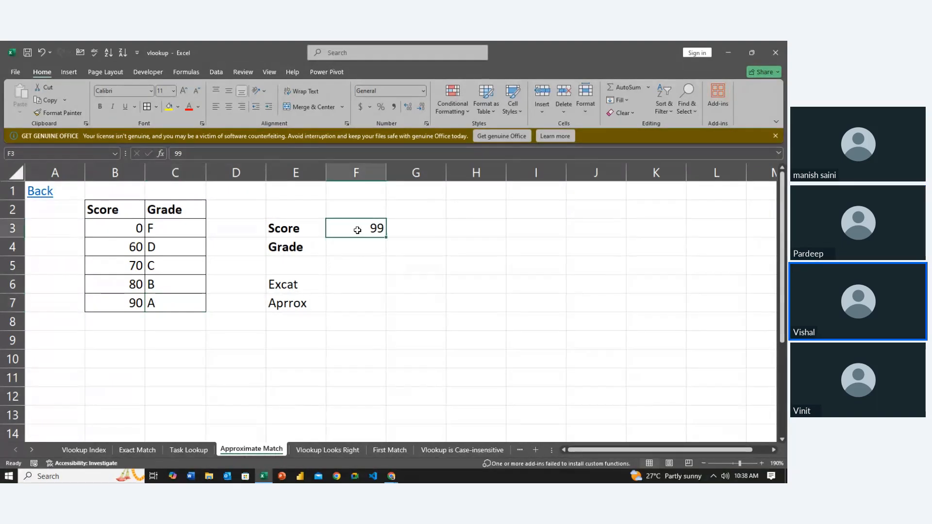
pyautogui.write('70')
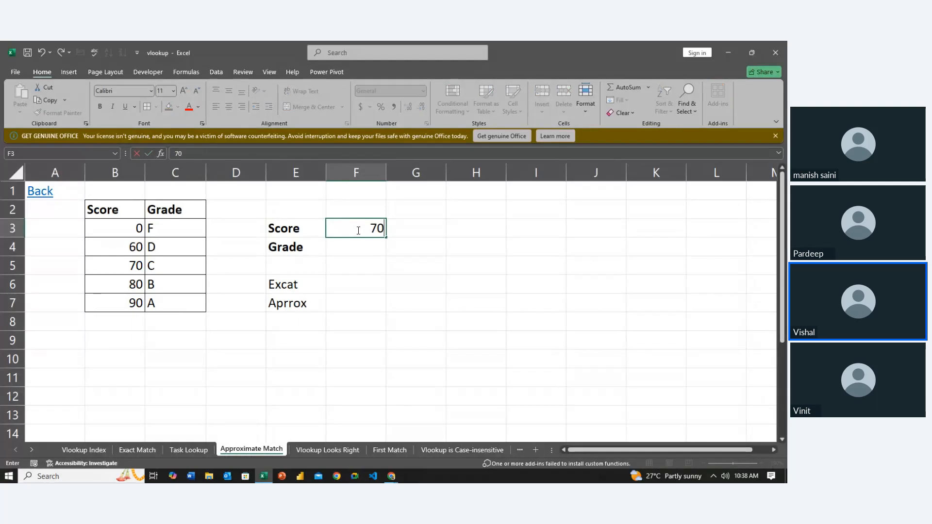
pyautogui.press('Return')
# - In F6 beside Excat, enter an exact-match grade lookup for the score: =VLOOKUP($F$3,$B$2:$C$7,2,0)
pyautogui.press('Down')
pyautogui.press('Down')
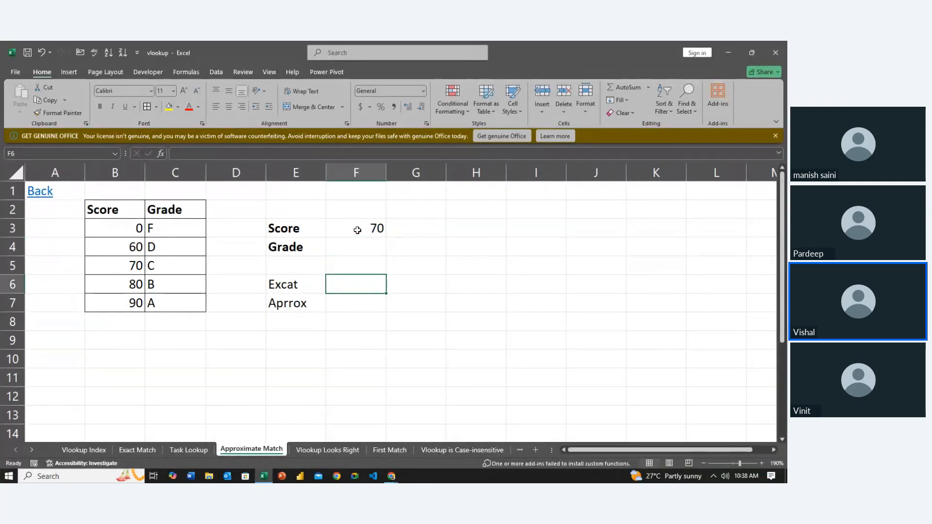
pyautogui.write('=vl')
pyautogui.press('Tab')
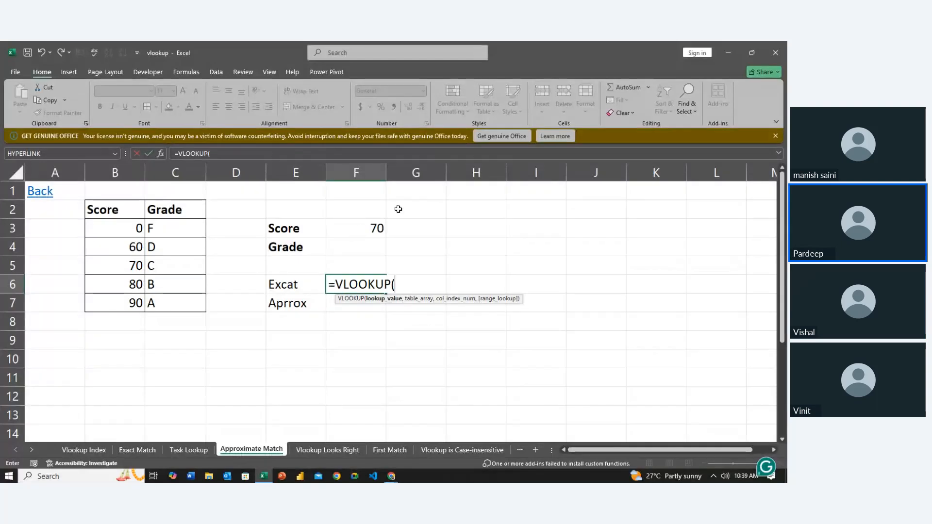
pyautogui.click(353, 226)
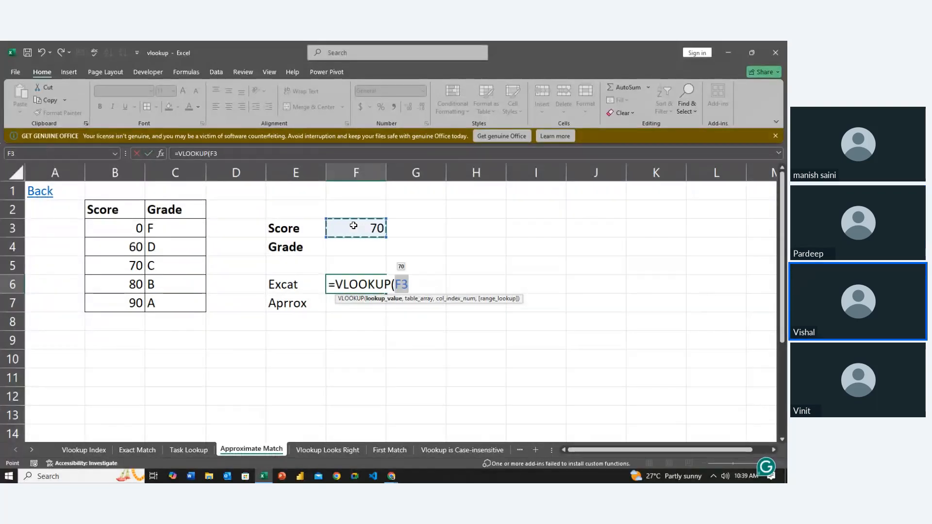
pyautogui.write(',')
pyautogui.press('BackSpace')
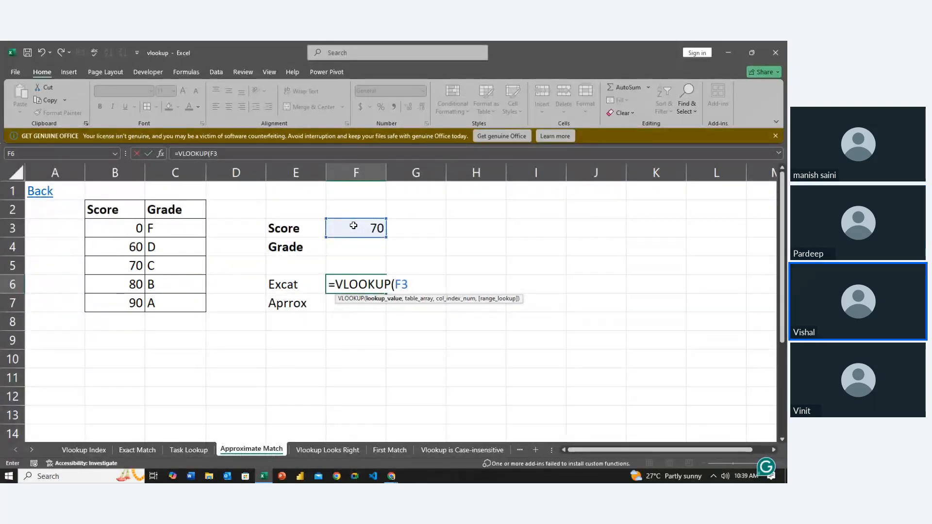
pyautogui.press('F4')
pyautogui.write(',')
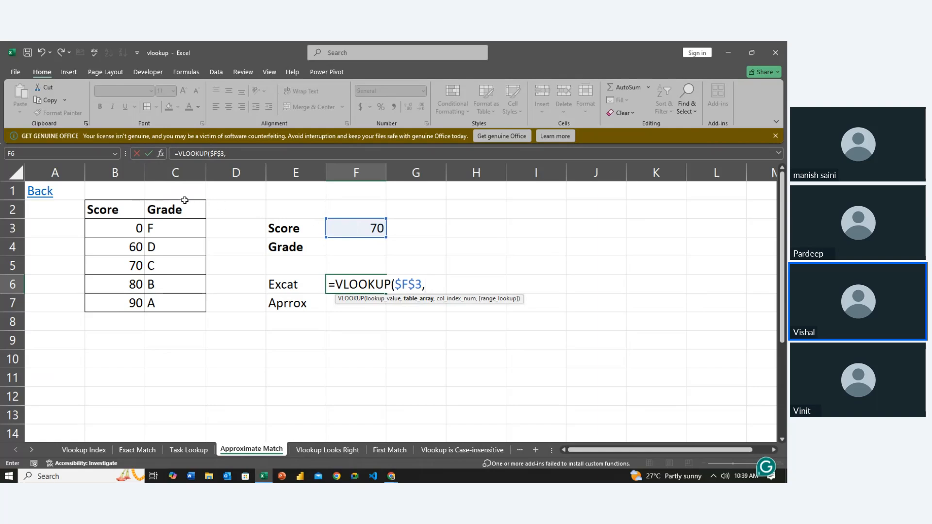
pyautogui.moveTo(124, 209); pyautogui.dragTo(185, 296)
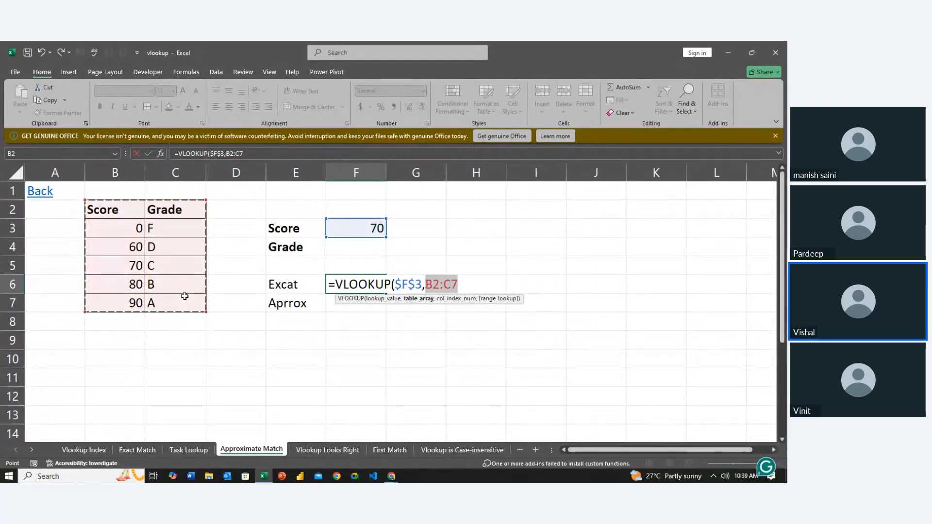
pyautogui.press('F4')
pyautogui.write(',')
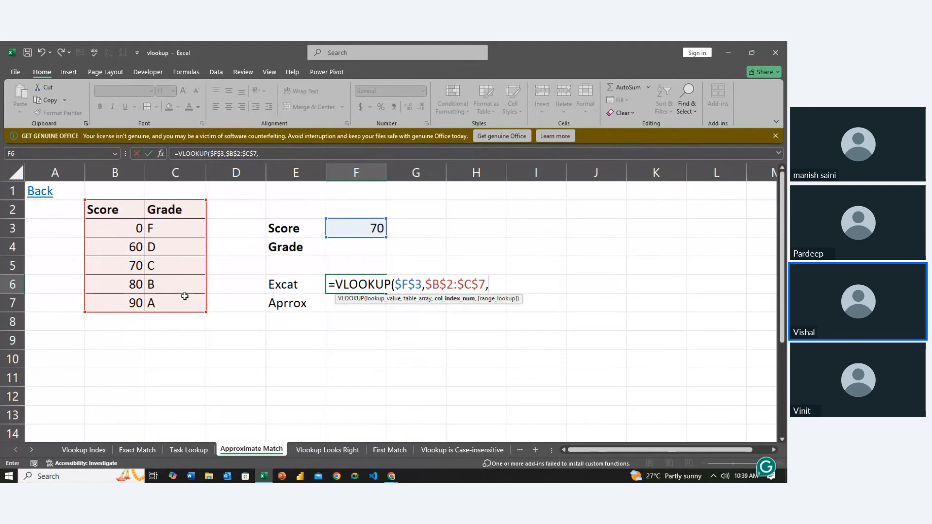
pyautogui.write('2,')
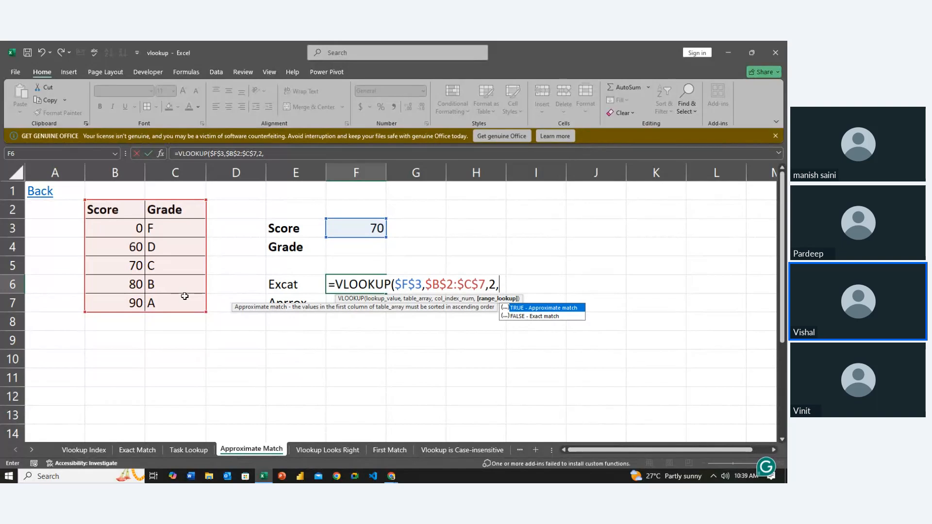
pyautogui.write('0')
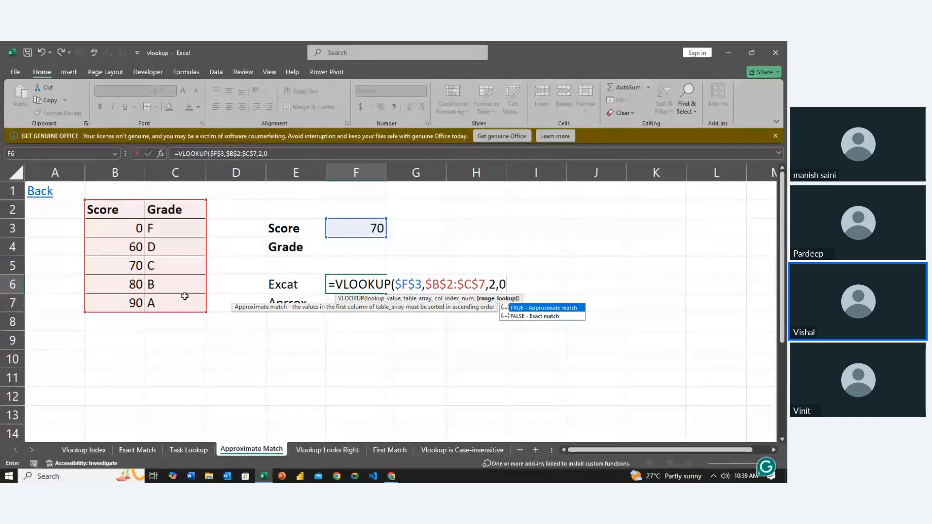
pyautogui.press('Return')
# - Check the exact-match result in F6 against the score in F3 and the grade table
pyautogui.press('Up')
pyautogui.press('Up')
pyautogui.press('Up')
pyautogui.press('Up')
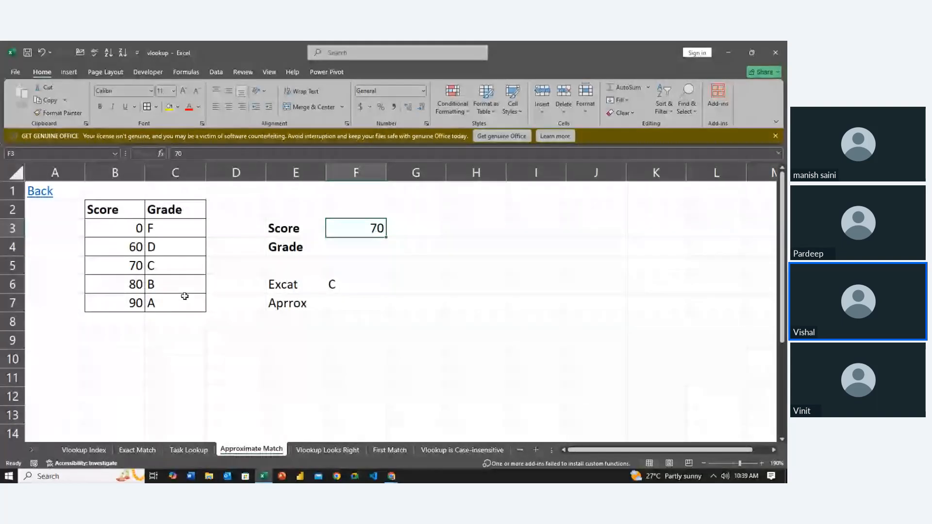
pyautogui.press('Down')
pyautogui.press('Down')
pyautogui.press('Down')
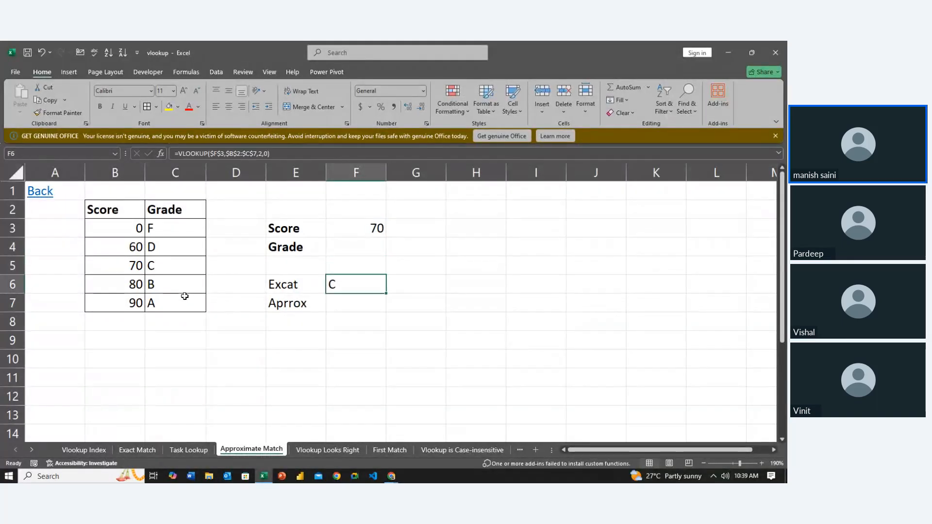
pyautogui.press('Left')
pyautogui.press('Left')
pyautogui.press('Left')
pyautogui.press('Up')
pyautogui.press('Right')
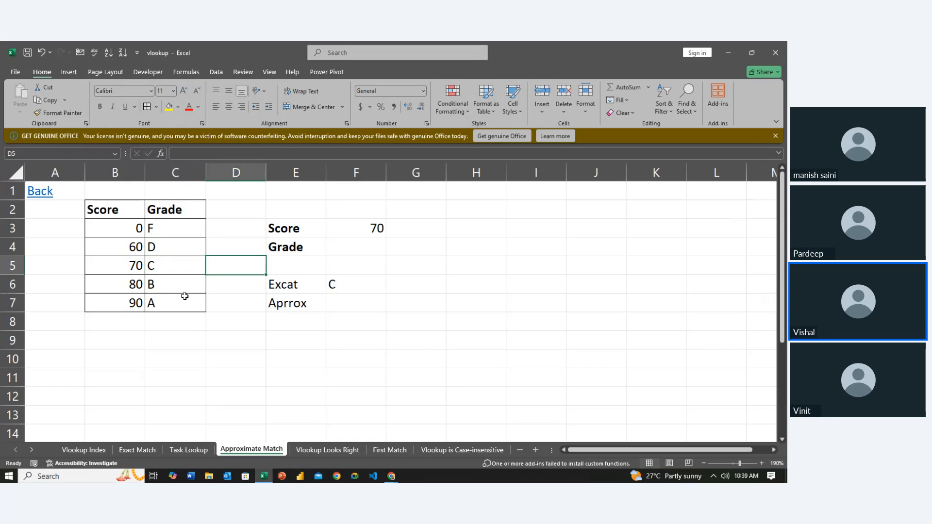
# - In F7 beside Aprrox, enter an approximate-match grade lookup for the score: =VLOOKUP($F$3,$B$2:$C$7,2,1)
pyautogui.press('Right')
pyautogui.press('Right')
pyautogui.press('Down')
pyautogui.press('Down')
pyautogui.write('==vl')
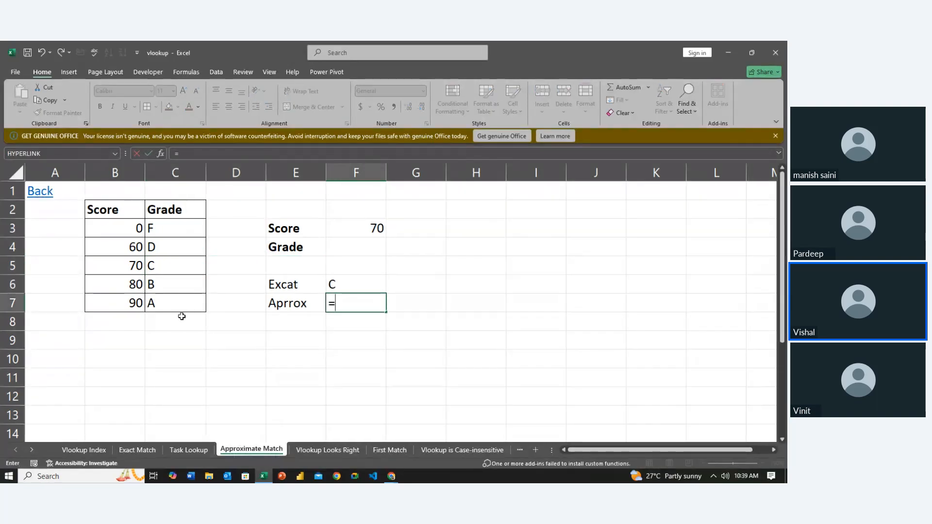
pyautogui.press('Tab')
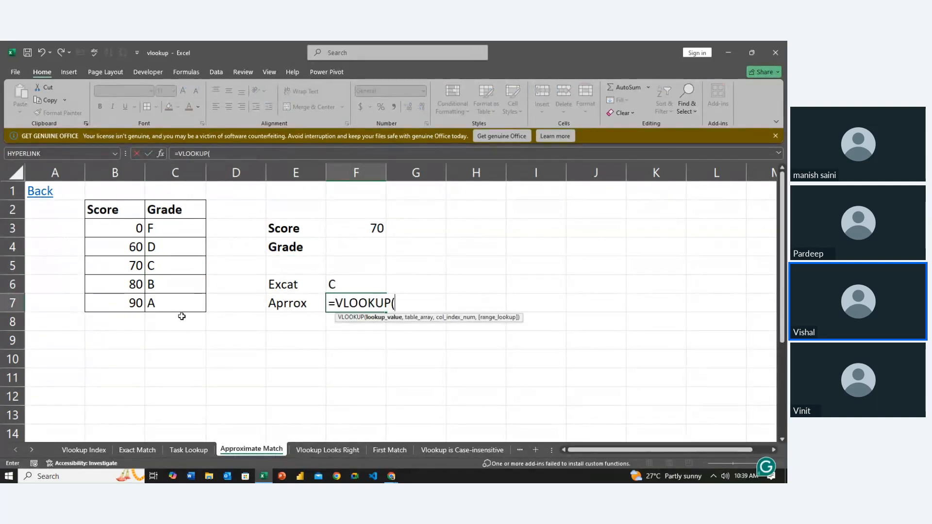
pyautogui.click(356, 229)
pyautogui.press('F4')
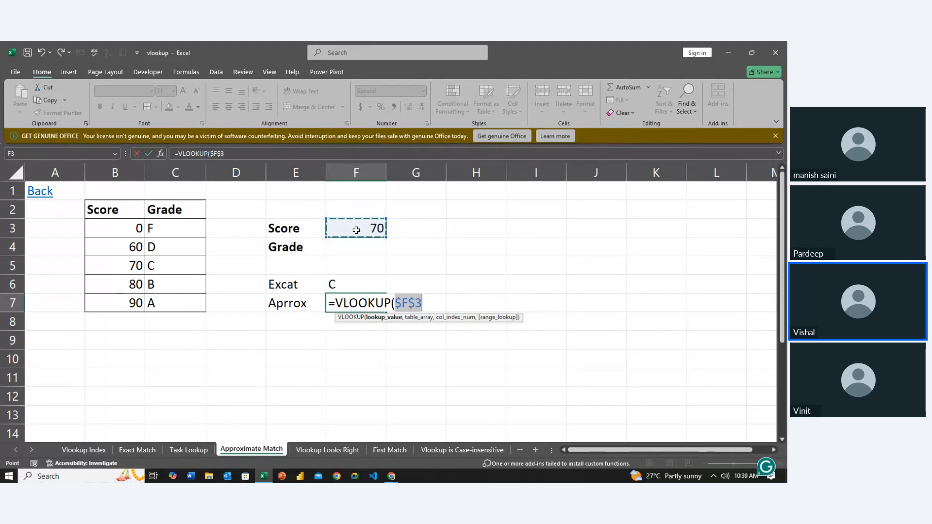
pyautogui.write(',')
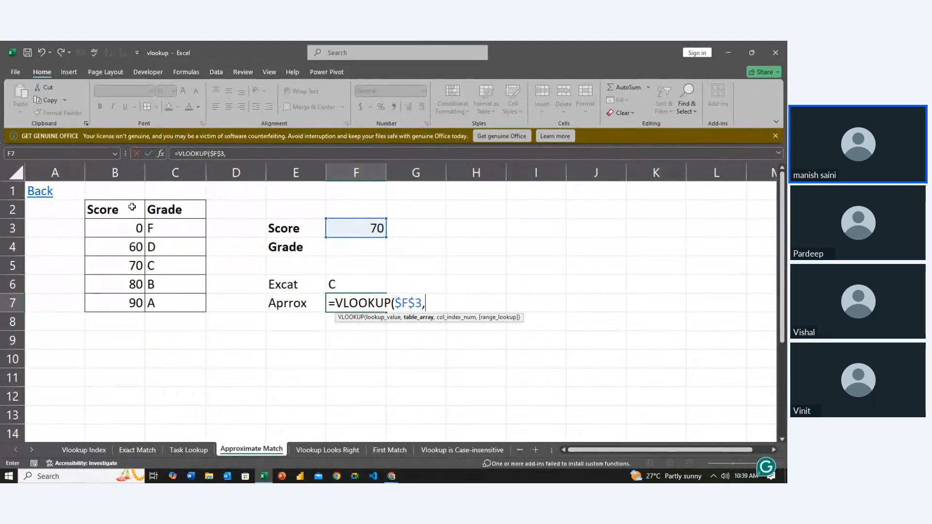
pyautogui.moveTo(131, 207); pyautogui.dragTo(178, 295)
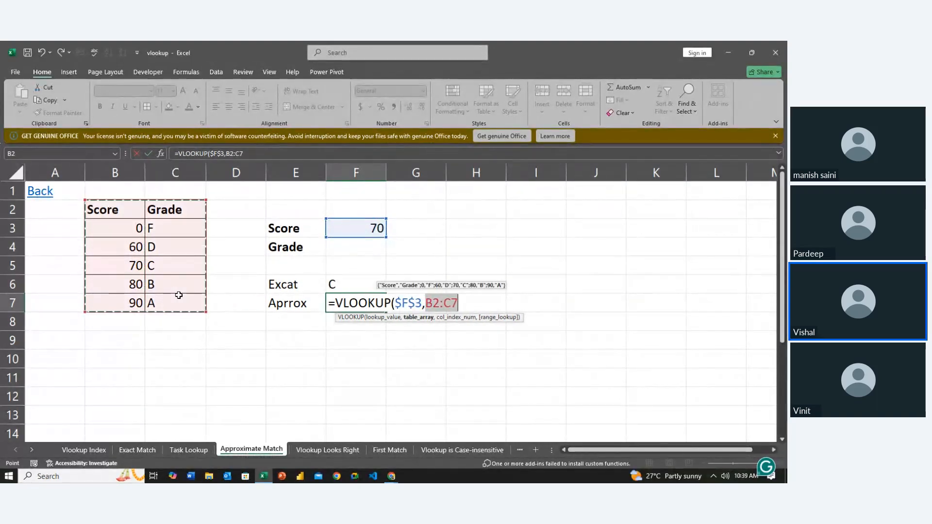
pyautogui.press('F4')
pyautogui.write(',')
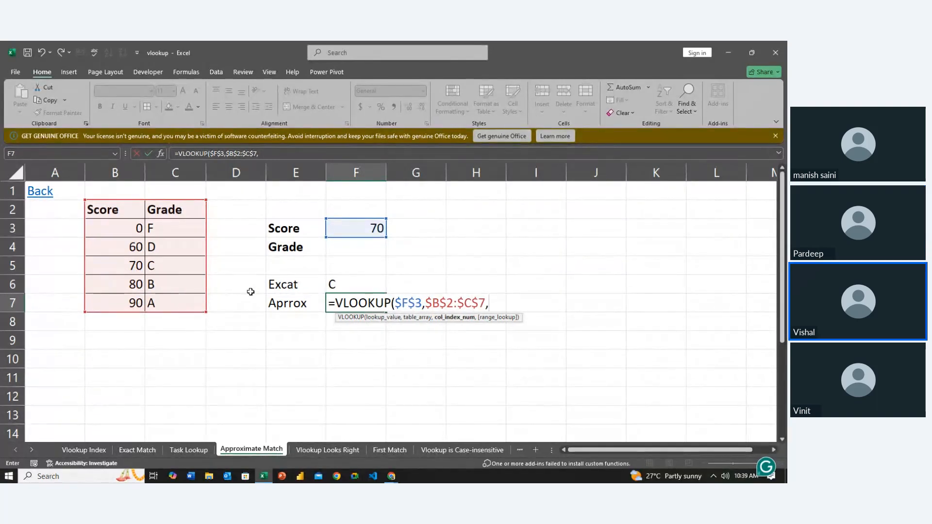
pyautogui.write('2,1')
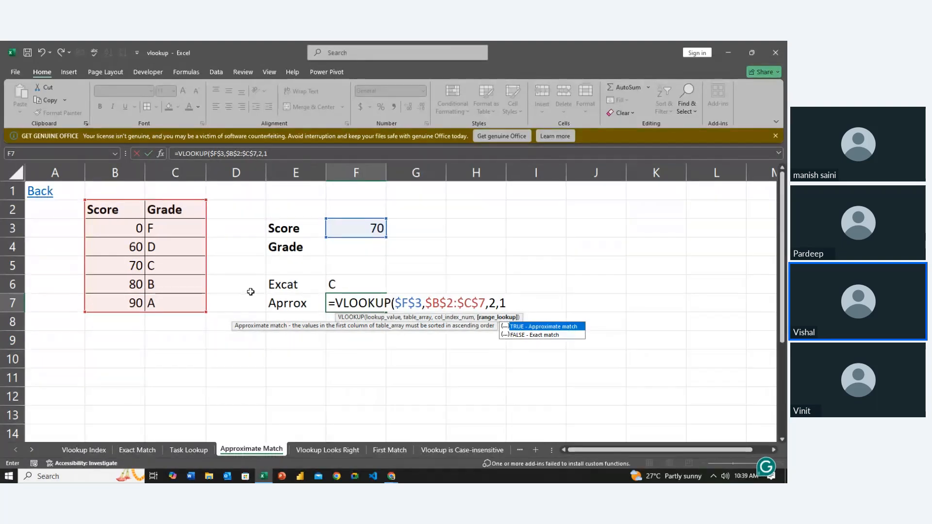
pyautogui.hotkey('ctrl', 'Return')
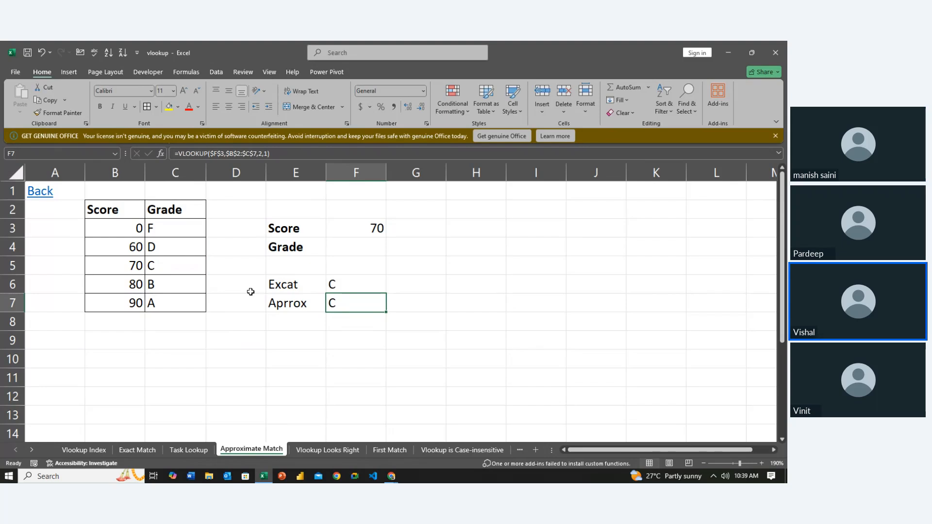
# - Compare the exact and approximate lookup formulas and their results in F6 and F7
pyautogui.press('Up')
pyautogui.press('Up')
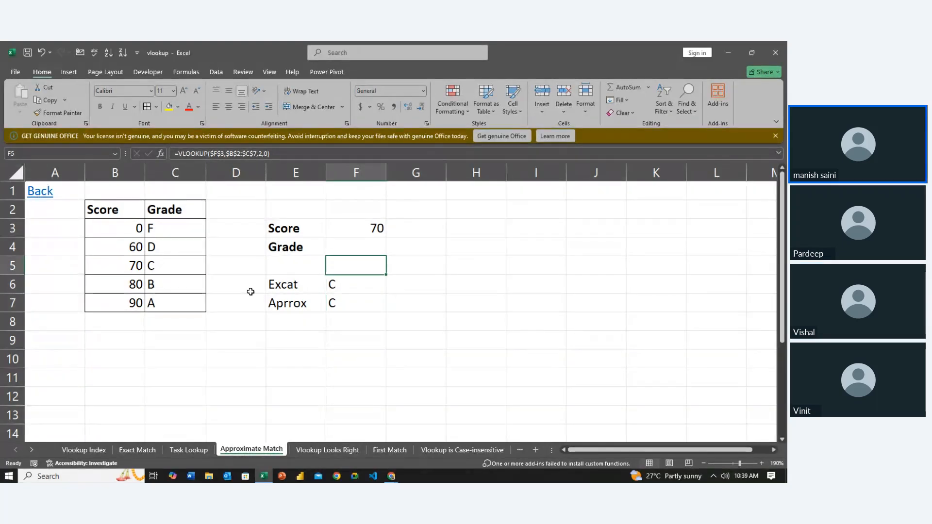
pyautogui.press('Down')
pyautogui.press('Down')
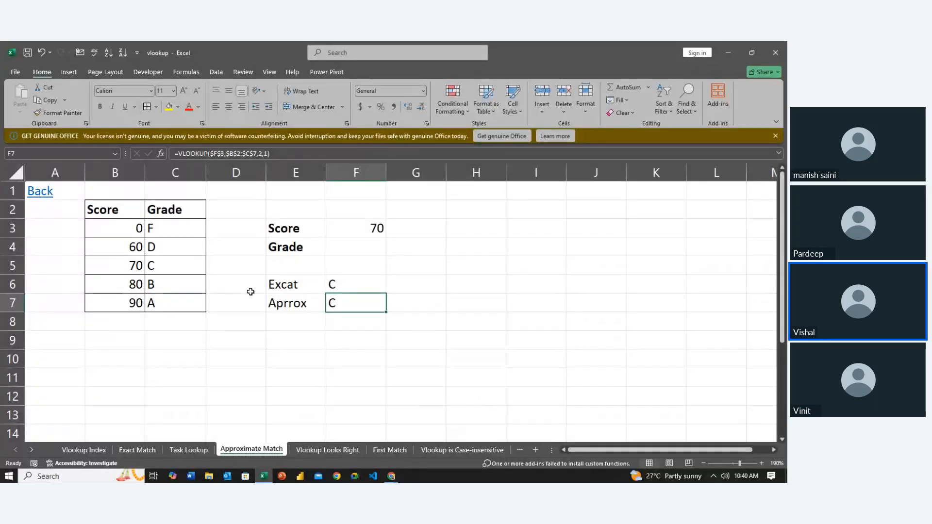
pyautogui.press('Left')
pyautogui.press('Left')
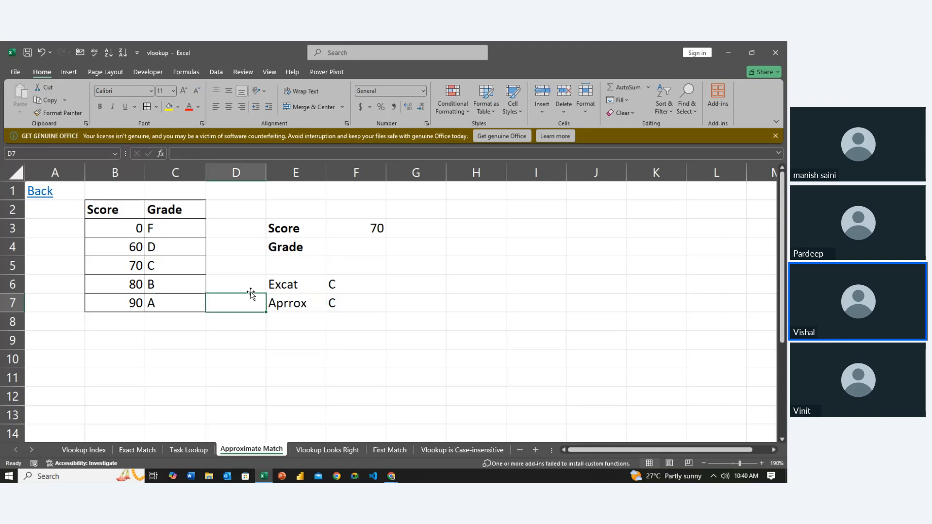
pyautogui.press('Right')
pyautogui.press('Up')
pyautogui.press('Right')
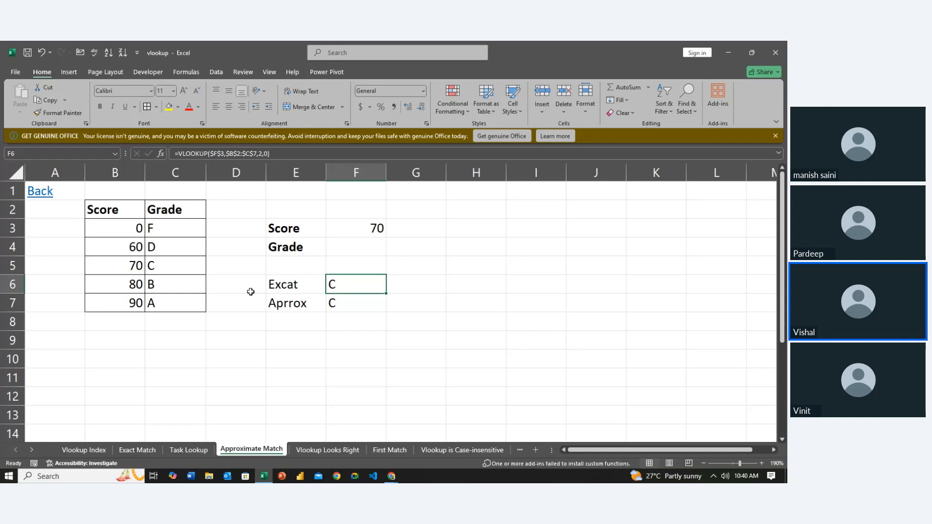
# - Enter the text grade in D4, beside the Grade label
pyautogui.click(239, 246)
pyautogui.write('grade')
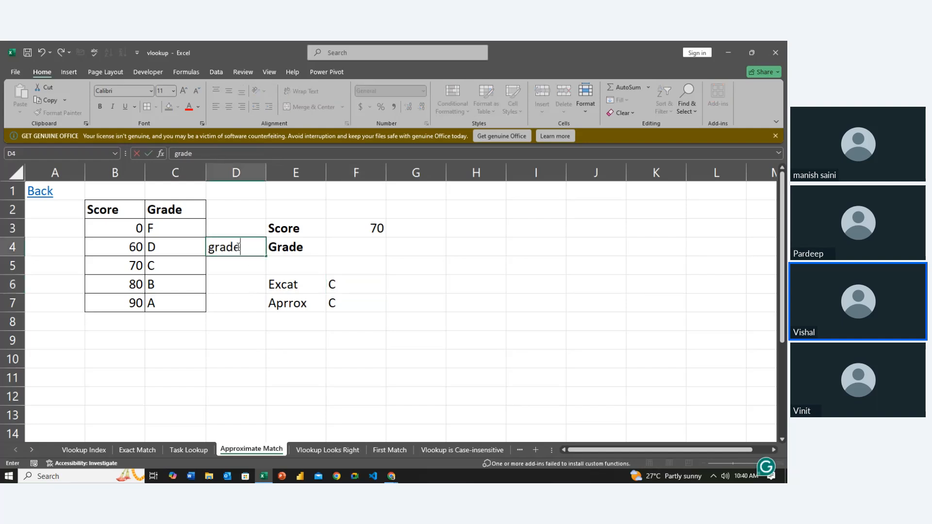
pyautogui.press('Return')
pyautogui.press('Return')
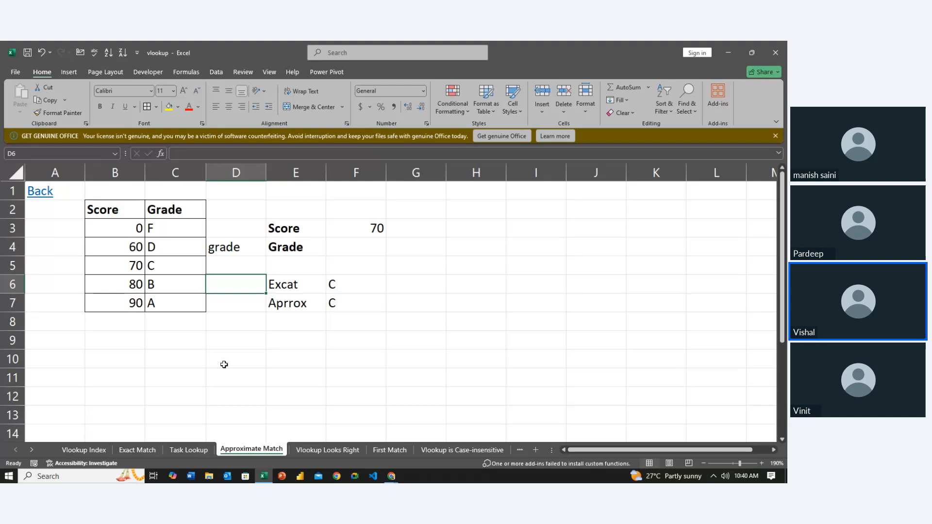
# - Clear the text grade from D4, beside the Grade label
pyautogui.press('Up')
pyautogui.press('Up')
pyautogui.press('Right')
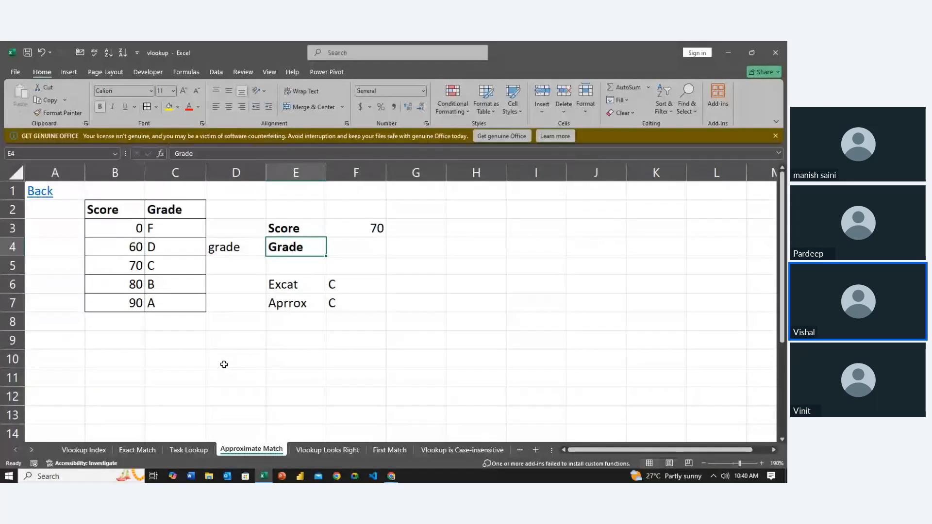
pyautogui.press('Left')
pyautogui.press('Delete')
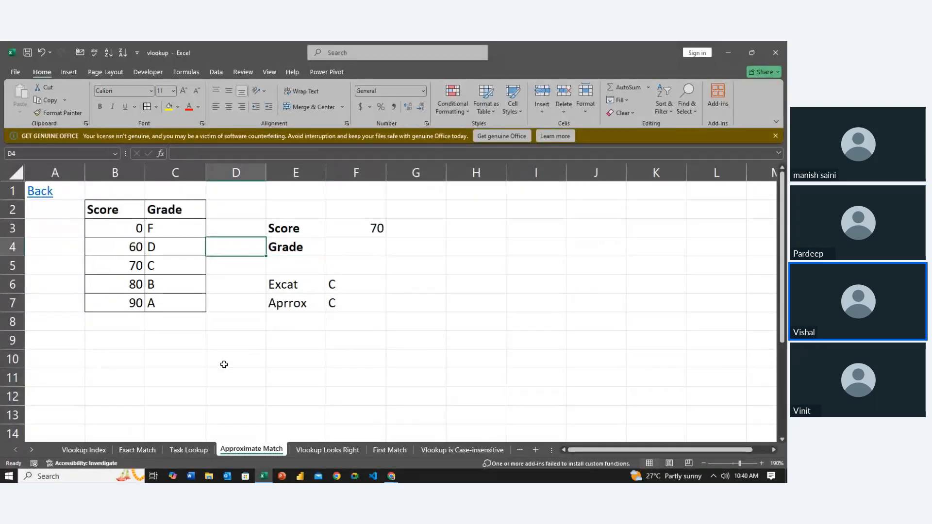
# - Set the score in F3 to 75
pyautogui.press('Right')
pyautogui.press('Right')
pyautogui.press('Up')
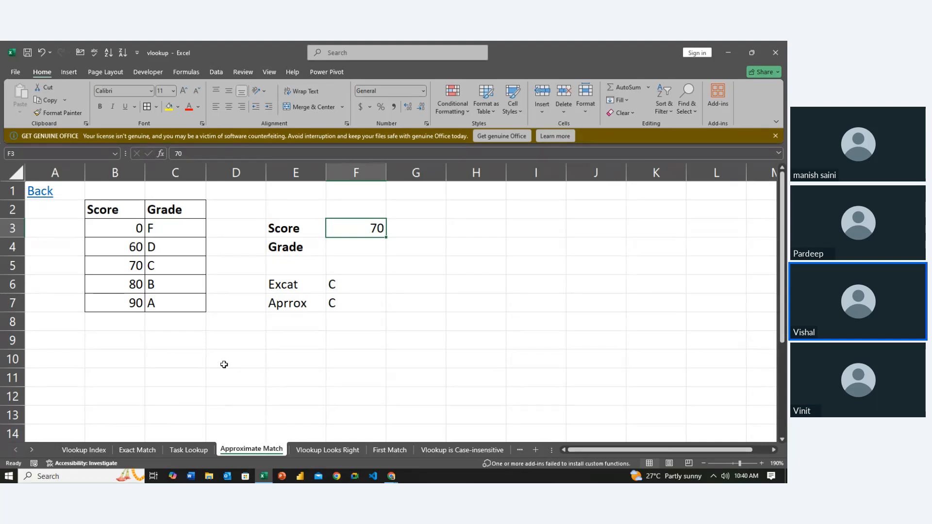
pyautogui.write('75')
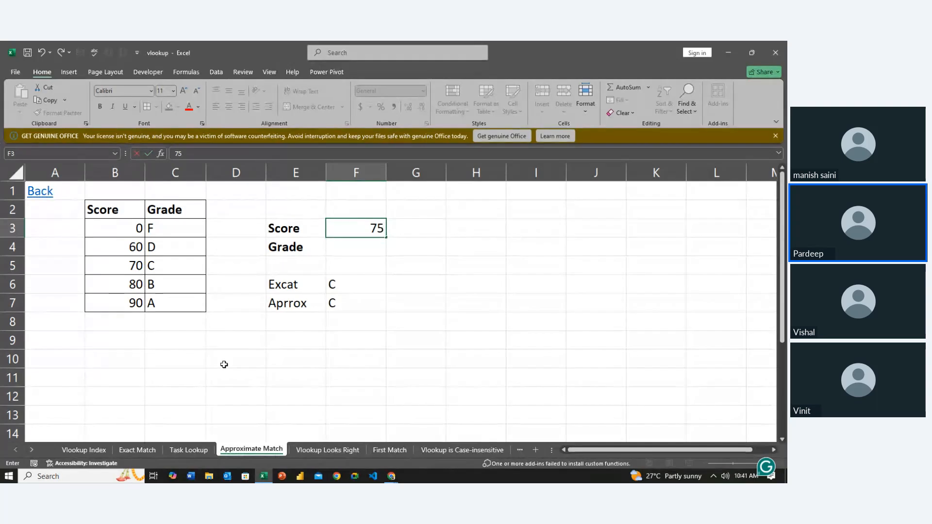
pyautogui.press('Return')
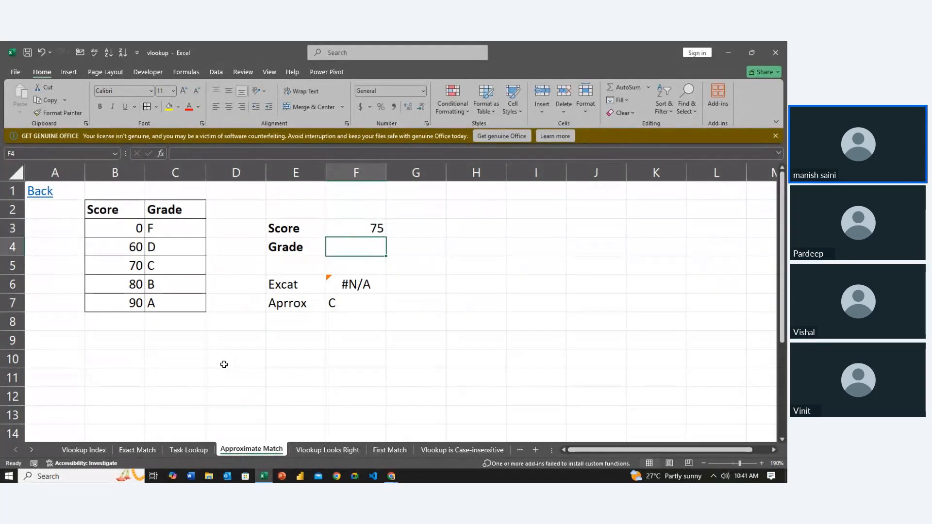
# - Compare the exact-match result in F6 and the approximate-match result in F7 with the score in F3
pyautogui.press('Down')
pyautogui.press('Down')
pyautogui.press('Down')
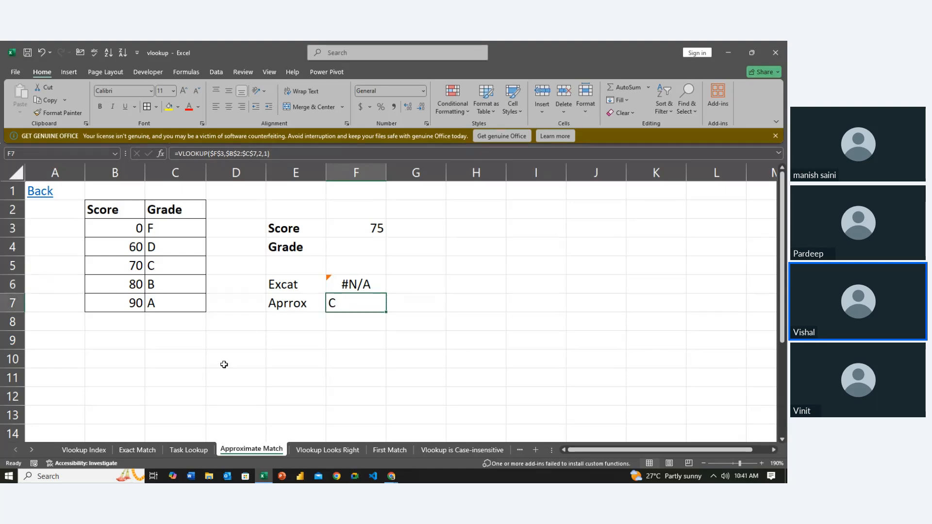
pyautogui.press('Left')
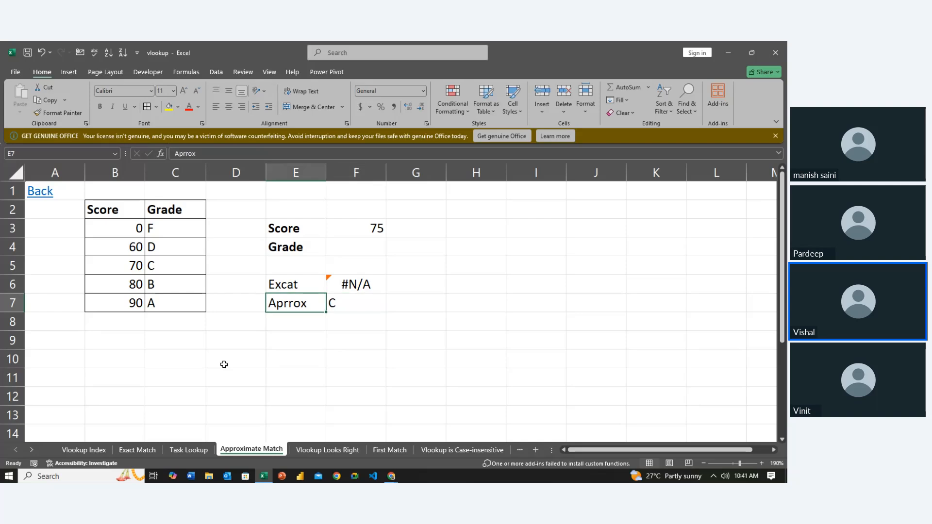
pyautogui.press('Right')
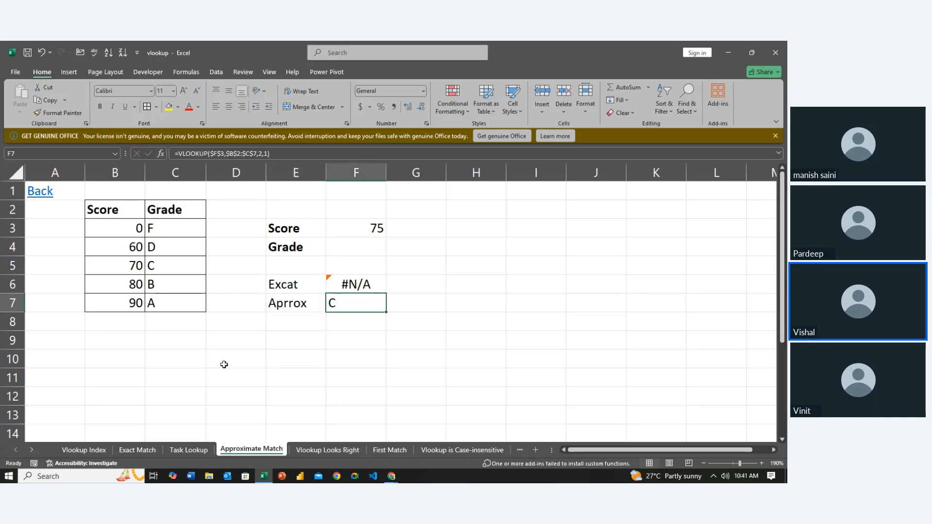
pyautogui.press('Up')
pyautogui.press('Up')
pyautogui.press('Up')
pyautogui.press('Up')
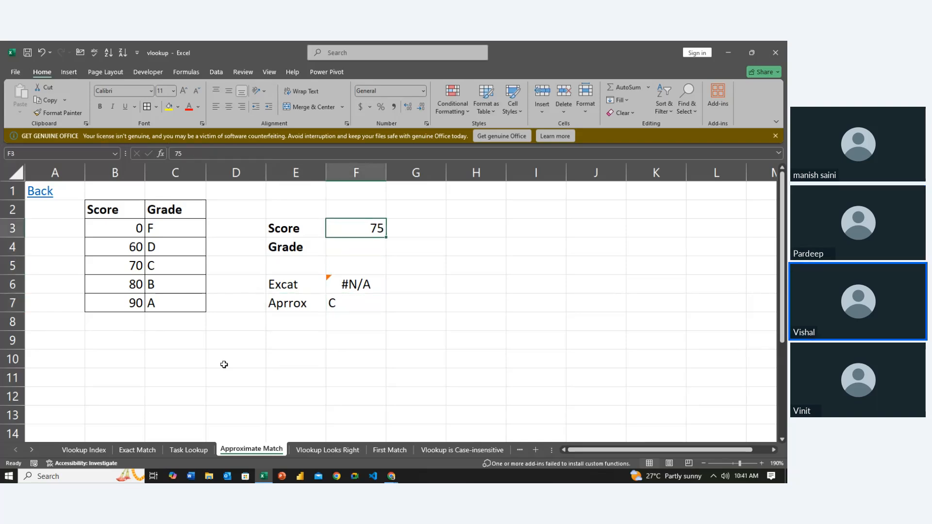
# - Examine the score thresholds in column B of the grade table against the exact and approximate lookup rows
pyautogui.press('Left')
pyautogui.press('Left')
pyautogui.press('Left')
pyautogui.press('Left')
pyautogui.press('Down')
pyautogui.press('Down')
pyautogui.press('Down')
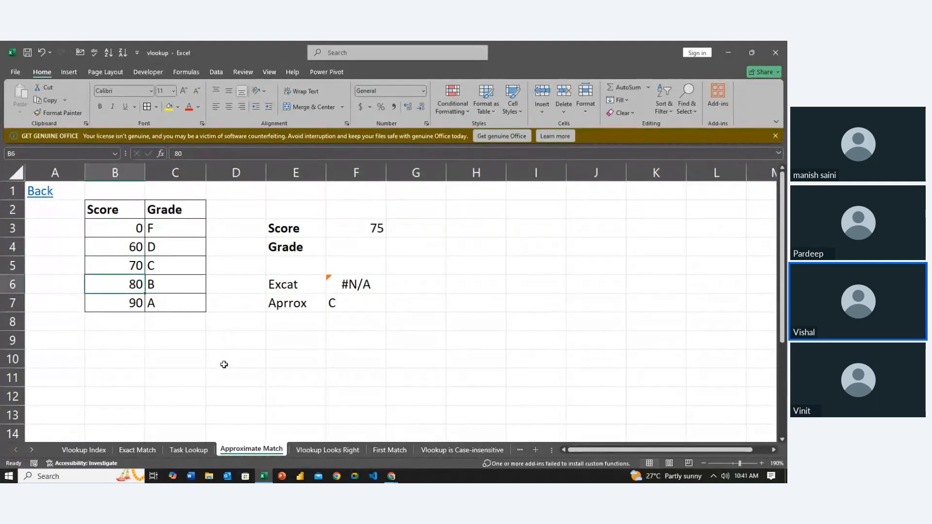
pyautogui.press('Right')
pyautogui.press('Right')
pyautogui.press('Right')
pyautogui.press('Right')
pyautogui.press('Right')
pyautogui.press('Right')
pyautogui.press('Left')
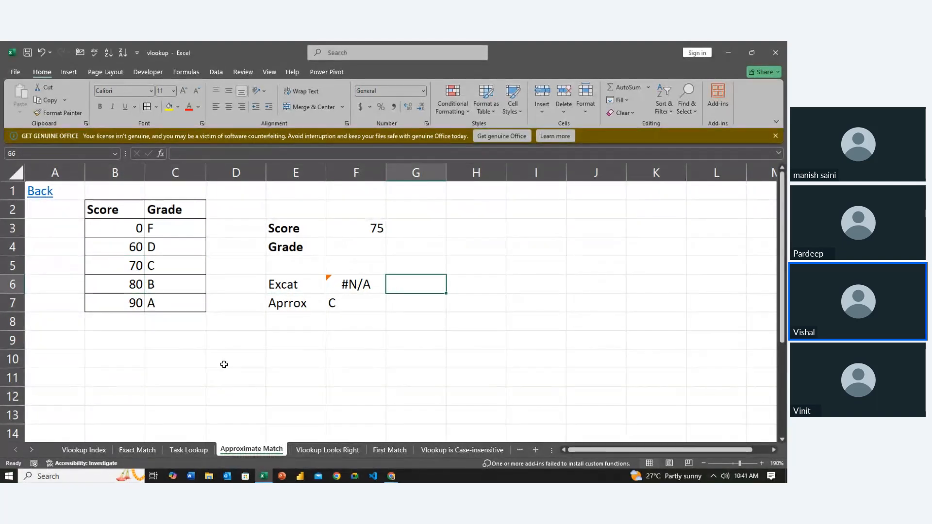
pyautogui.press('Up')
pyautogui.press('Up')
pyautogui.press('Left')
pyautogui.press('Left')
pyautogui.press('Left')
pyautogui.press('Right')
pyautogui.press('Down')
pyautogui.press('Down')
pyautogui.press('Down')
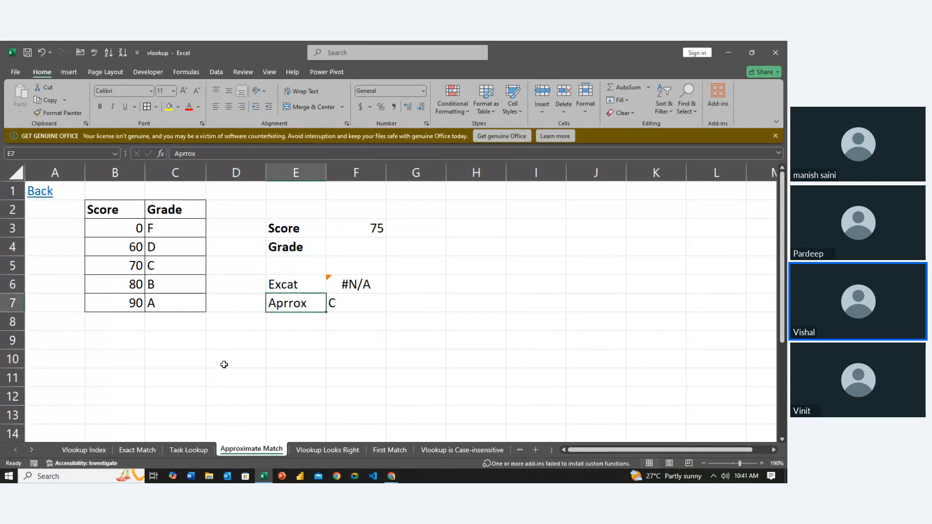
# - Review the approximate and exact formulas in F7 and F6, then check the table's grades and scores
pyautogui.press('Right')
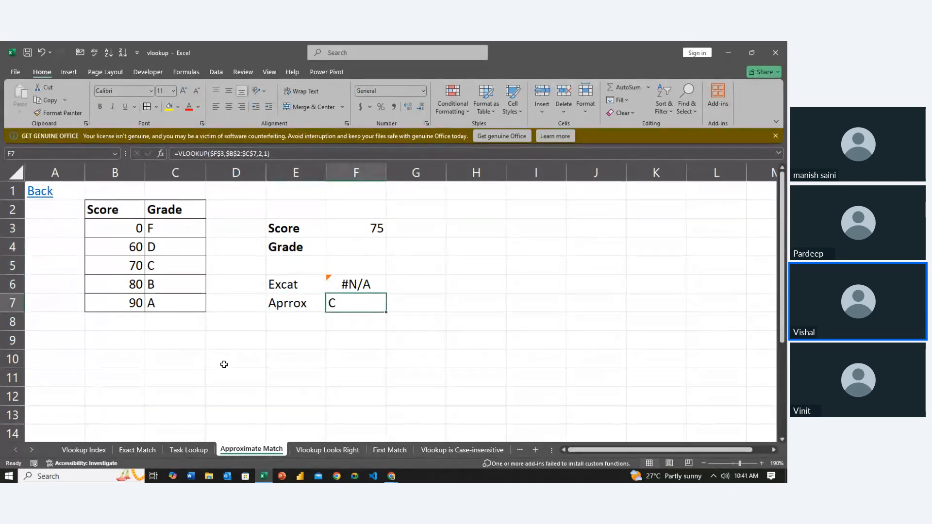
pyautogui.press('Up')
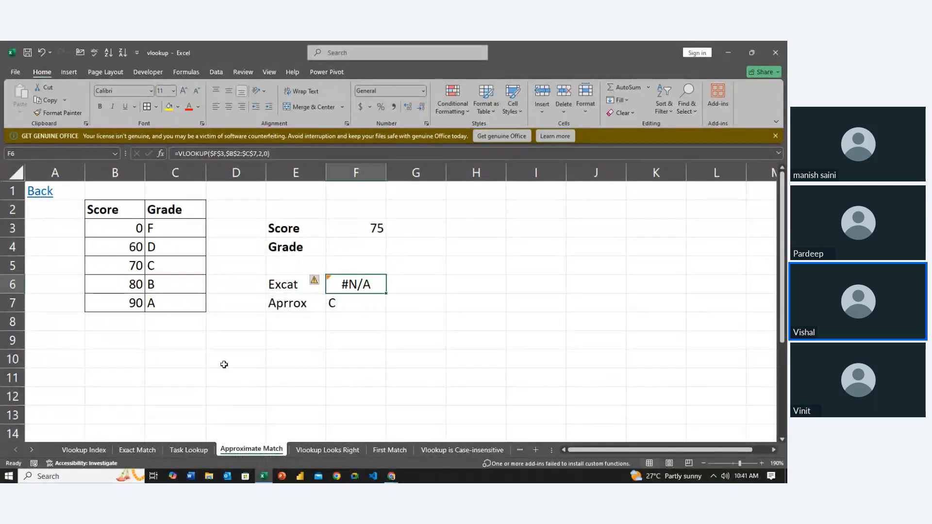
pyautogui.press('Left')
pyautogui.press('Left')
pyautogui.press('Left')
pyautogui.press('Left')
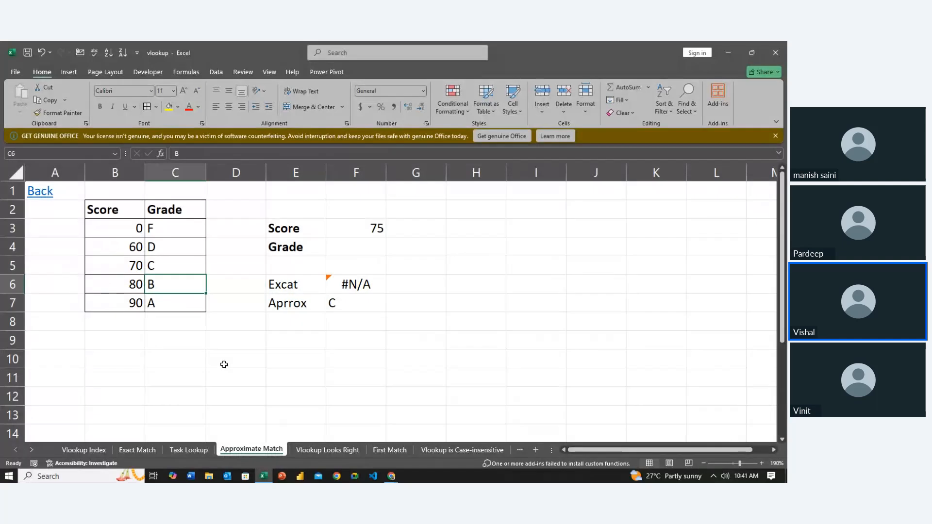
pyautogui.press('Up')
pyautogui.press('Up')
pyautogui.press('Up')
pyautogui.press('Down')
pyautogui.press('Down')
pyautogui.press('Down')
pyautogui.press('Down')
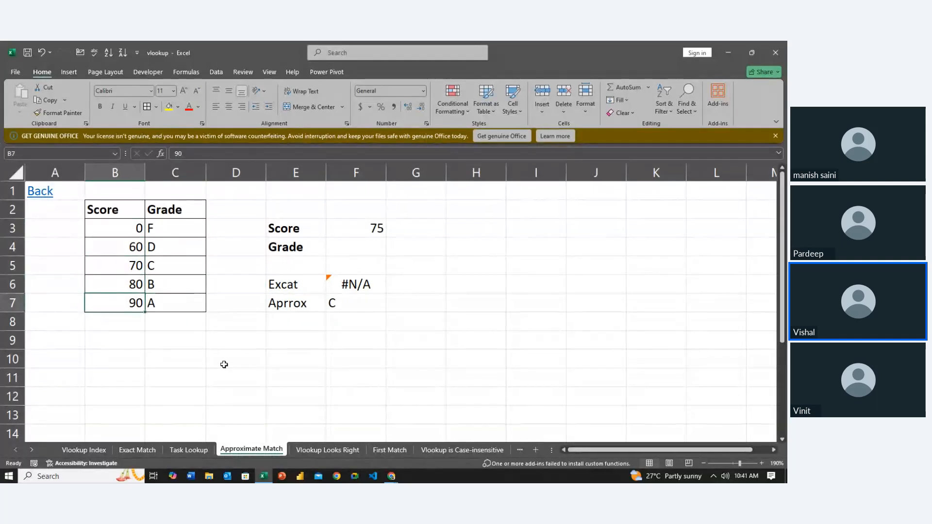
# - Set the score in F3 to 79.9
pyautogui.press('Right')
pyautogui.press('Right')
pyautogui.press('Up')
pyautogui.press('Up')
pyautogui.press('Up')
pyautogui.press('Right')
pyautogui.press('Right')
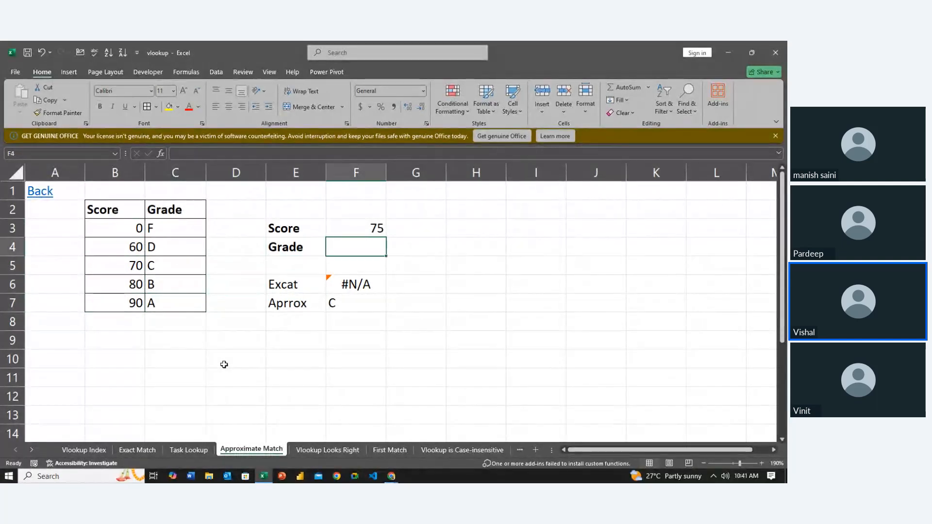
pyautogui.press('Up')
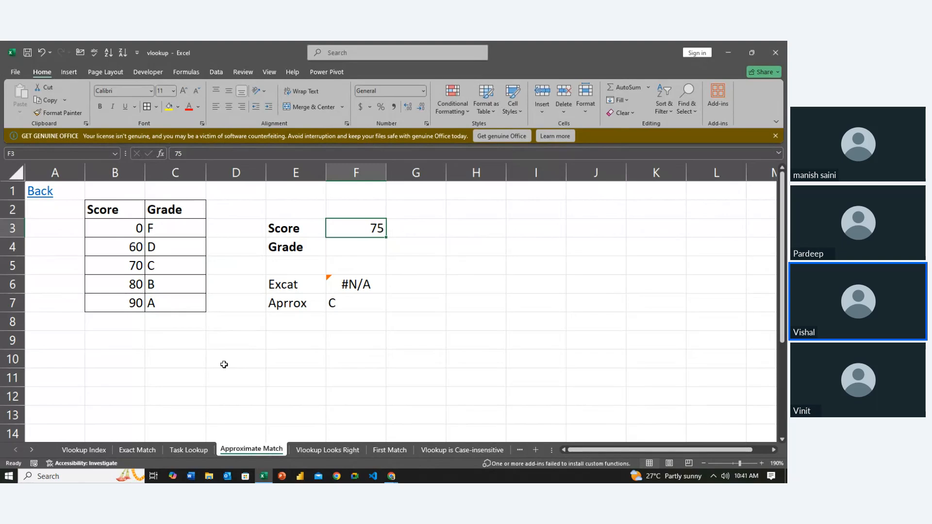
pyautogui.write('79.')
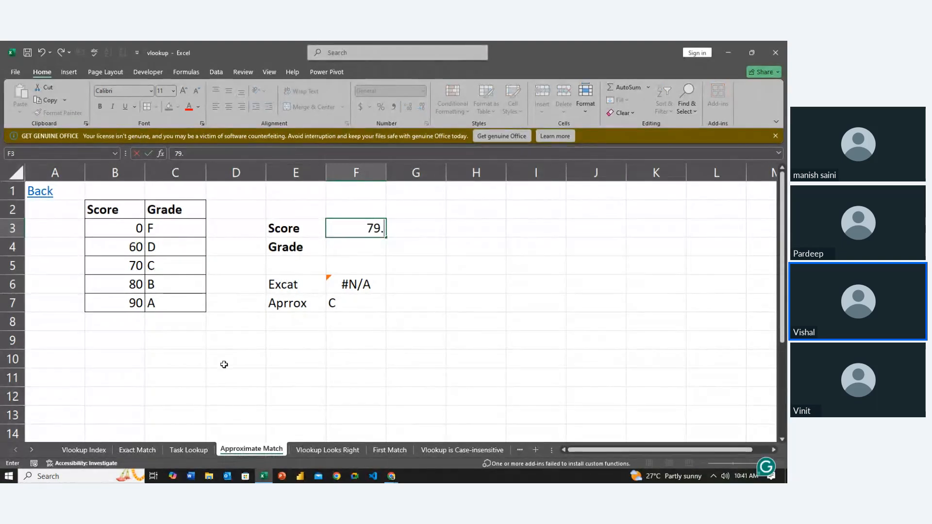
pyautogui.write('9')
pyautogui.press('Return')
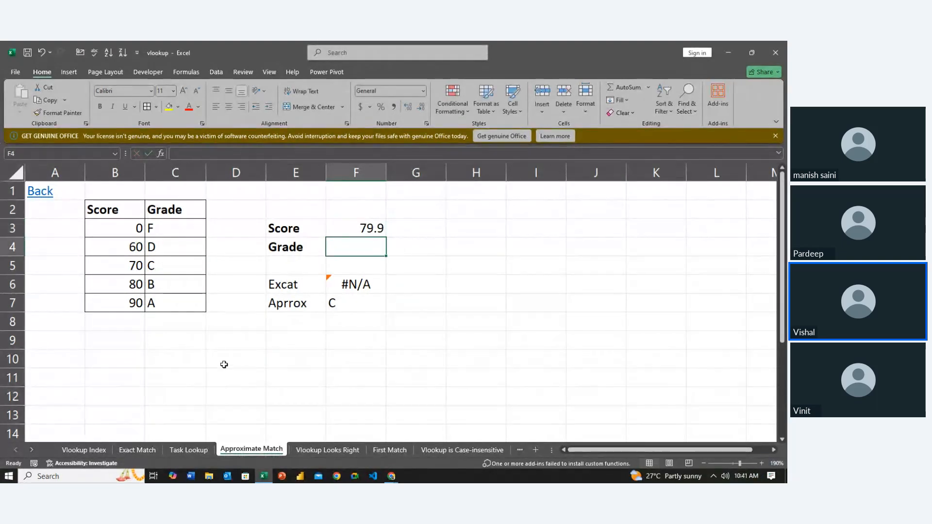
# - Set the score in F3 to 80.1 and check the approximate-match result in F7
pyautogui.press('Up')
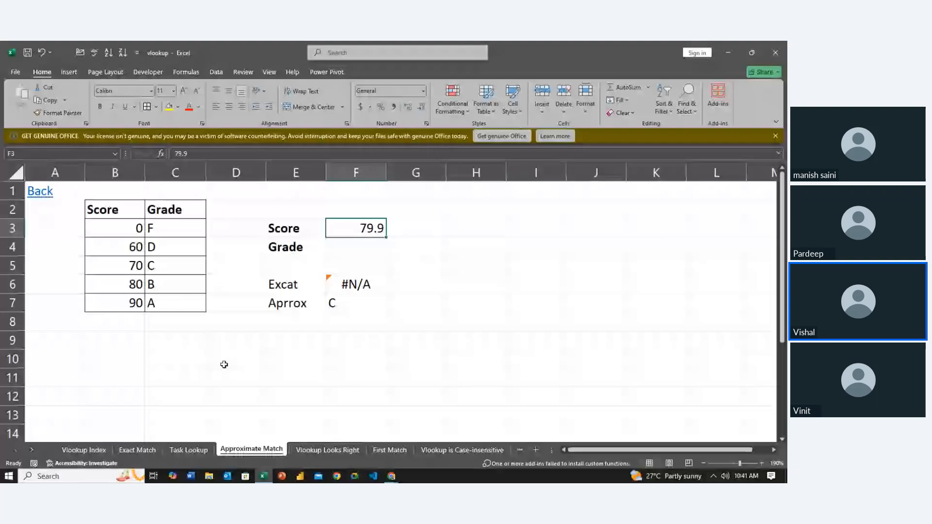
pyautogui.write('80')
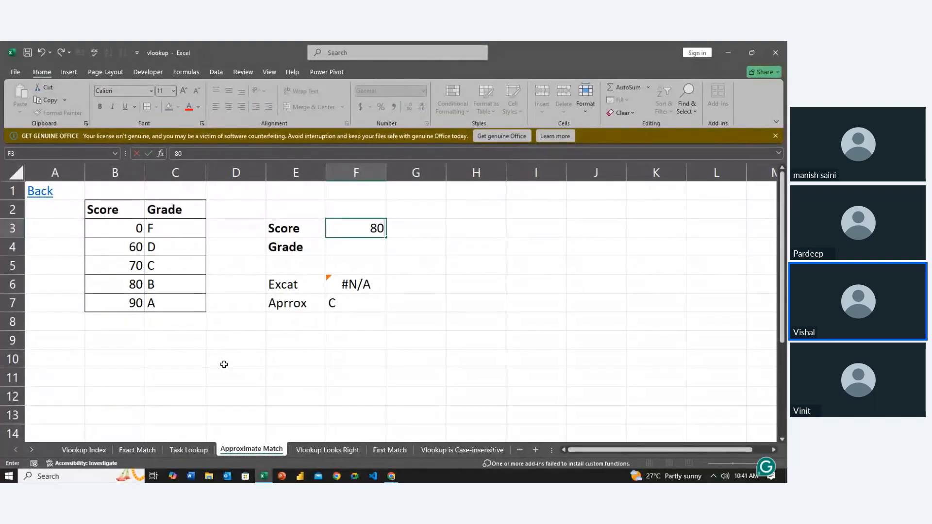
pyautogui.write('.1')
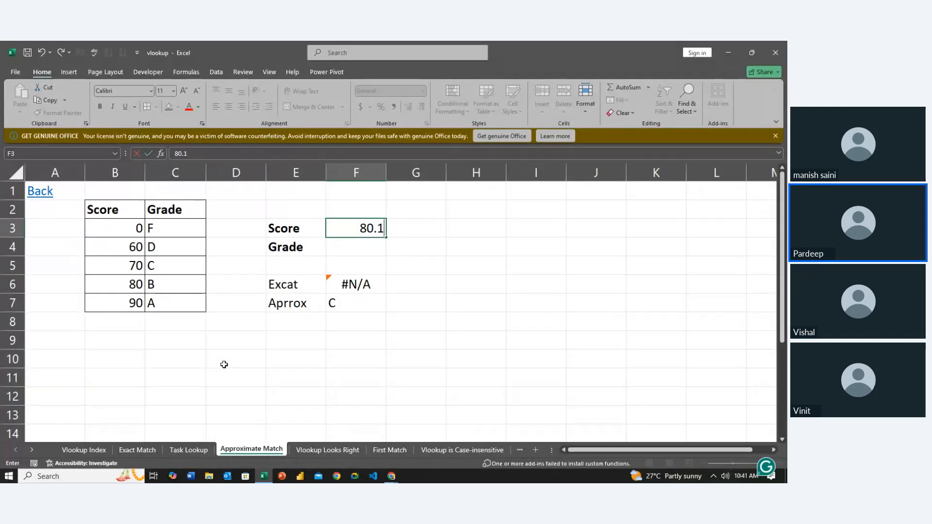
pyautogui.hotkey('ctrl', 'Return')
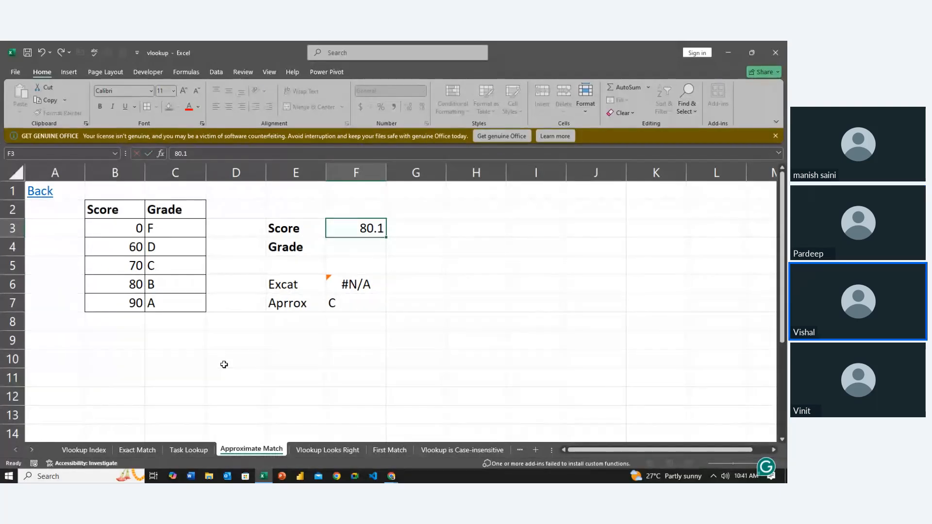
pyautogui.press('Down')
pyautogui.press('Down')
pyautogui.press('Down')
pyautogui.press('Down')
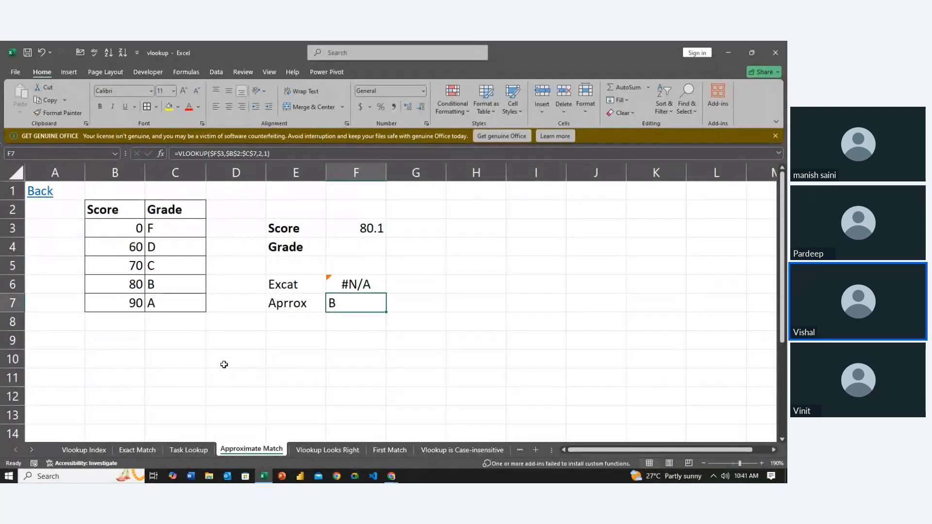
# - Set the score in F3 to 80
pyautogui.press('Up')
pyautogui.press('Up')
pyautogui.press('Up')
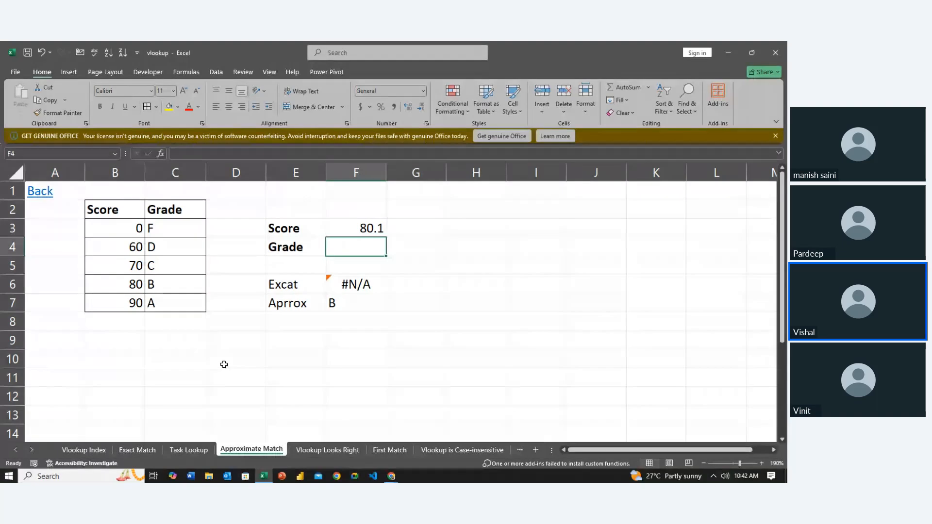
pyautogui.press('Up')
pyautogui.write('80')
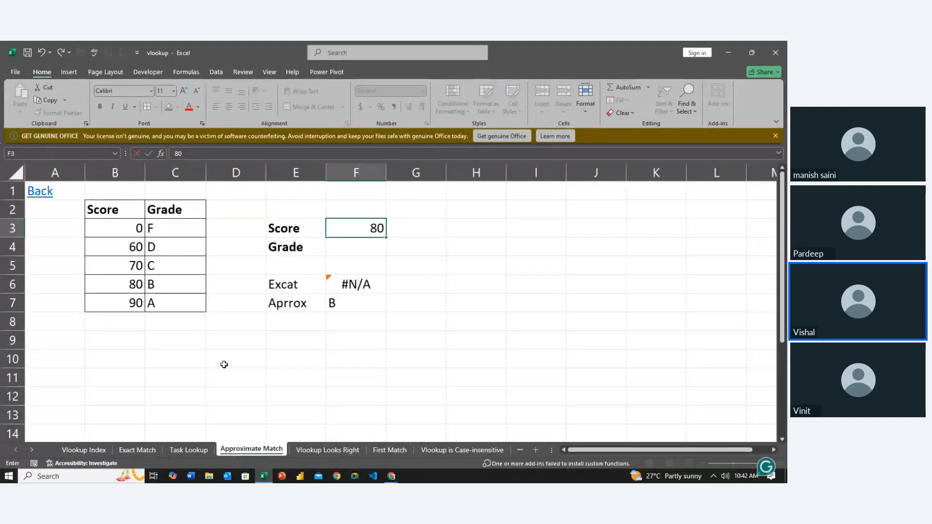
pyautogui.press('Return')
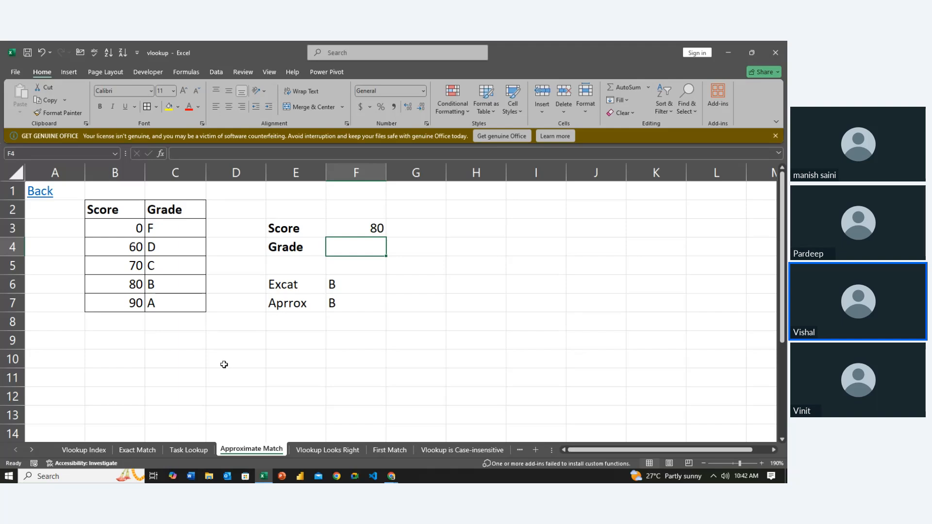
# - On the Vlookup Looks Right sheet, clear the existing lookup formula from H3 beside the Last Name label
pyautogui.click(331, 450)
pyautogui.click(332, 378)
pyautogui.press('Right')
pyautogui.press('Up')
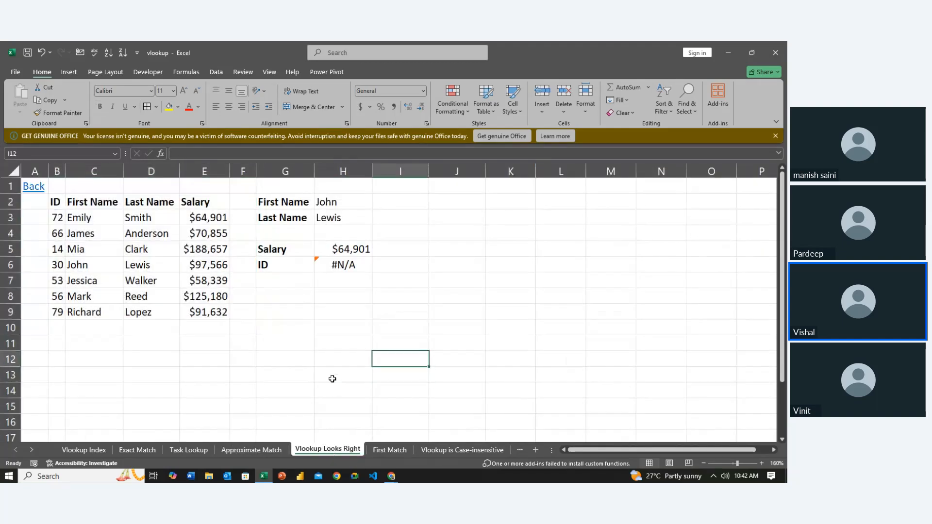
pyautogui.press('Left')
pyautogui.press('Up')
pyautogui.press('Up')
pyautogui.press('Up')
pyautogui.press('Up')
pyautogui.press('Up')
pyautogui.press('Up')
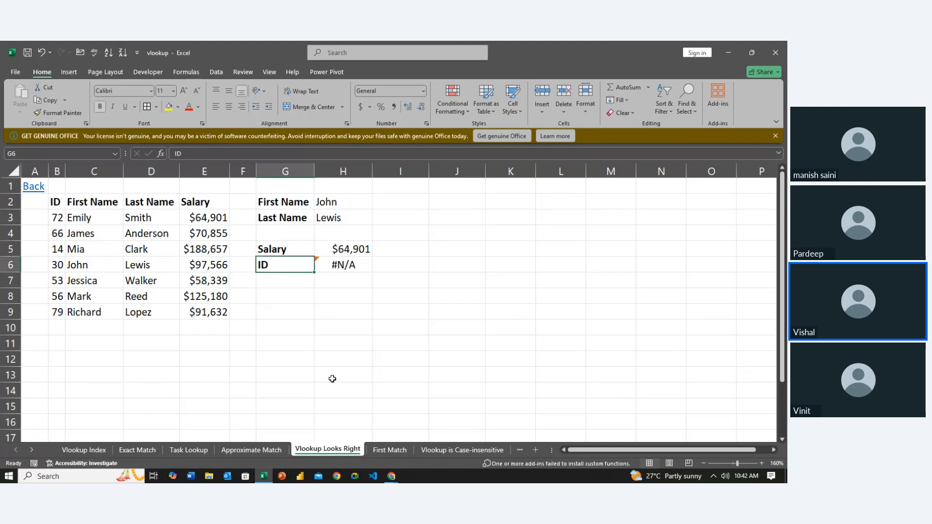
pyautogui.press('Right')
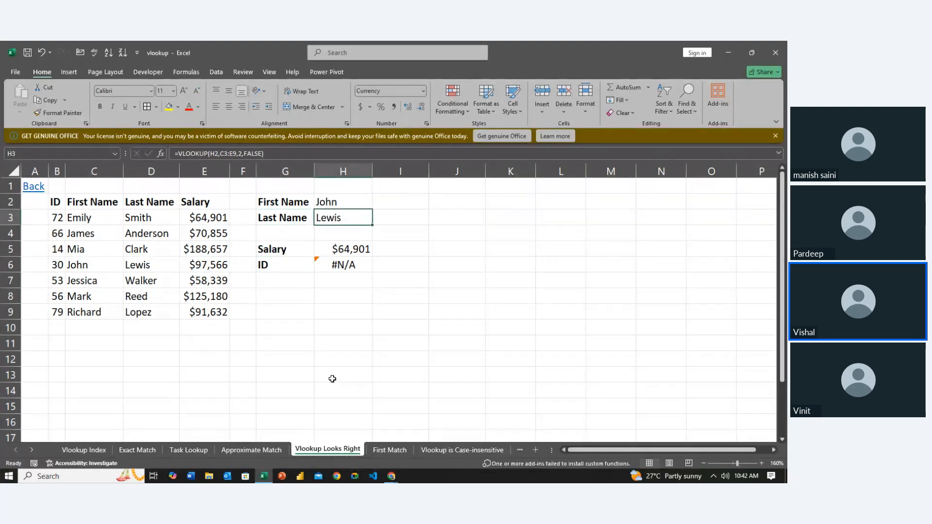
pyautogui.press('Delete')
pyautogui.press('Left')
pyautogui.press('Right')
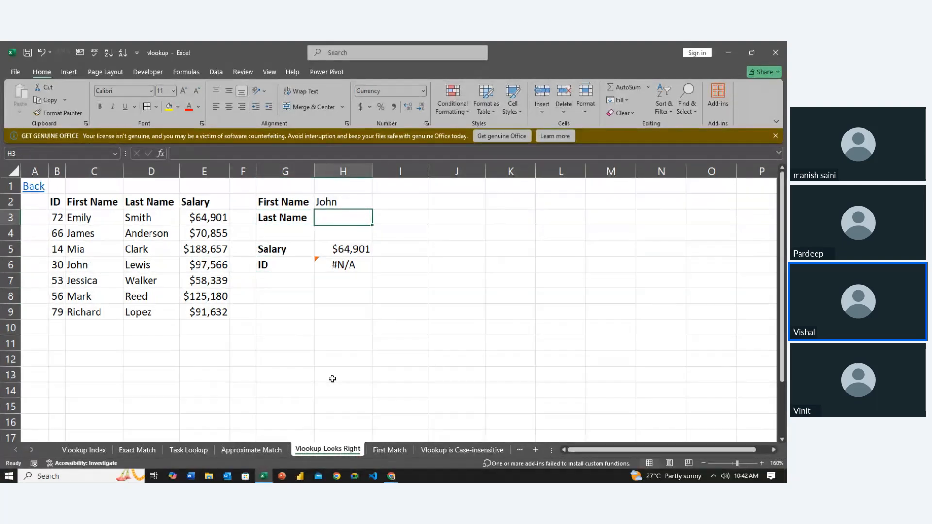
# - Enter =VLOOKUP(H2,C3:D9,2,0) in H3 to return the last name for the first name in H2
pyautogui.write('=vl')
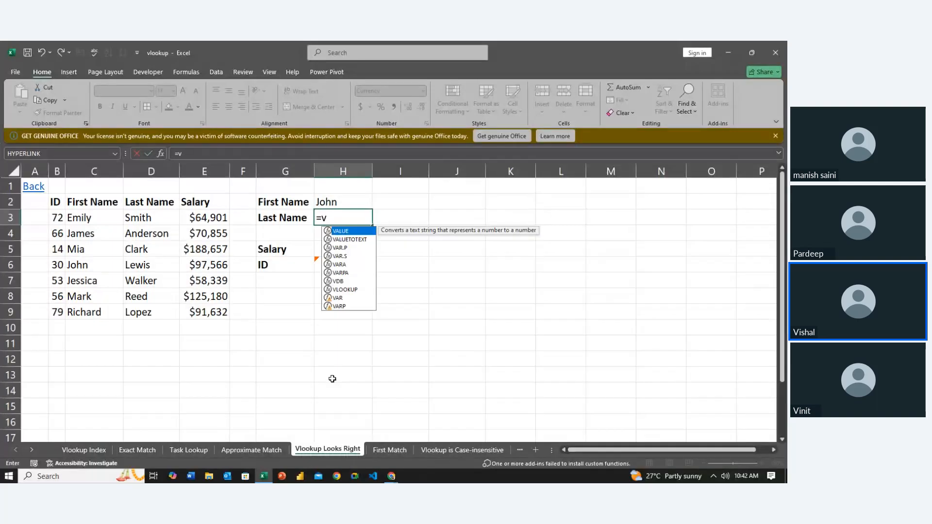
pyautogui.press('Tab')
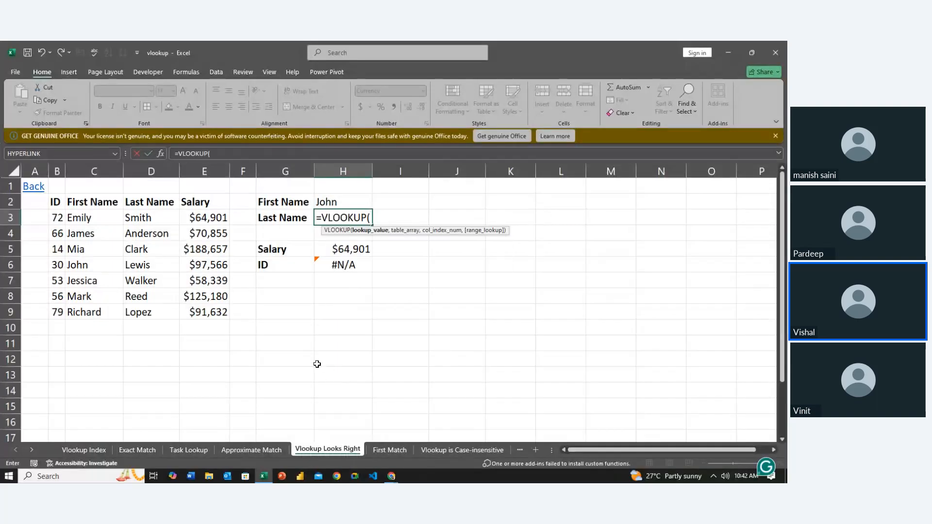
pyautogui.click(331, 203)
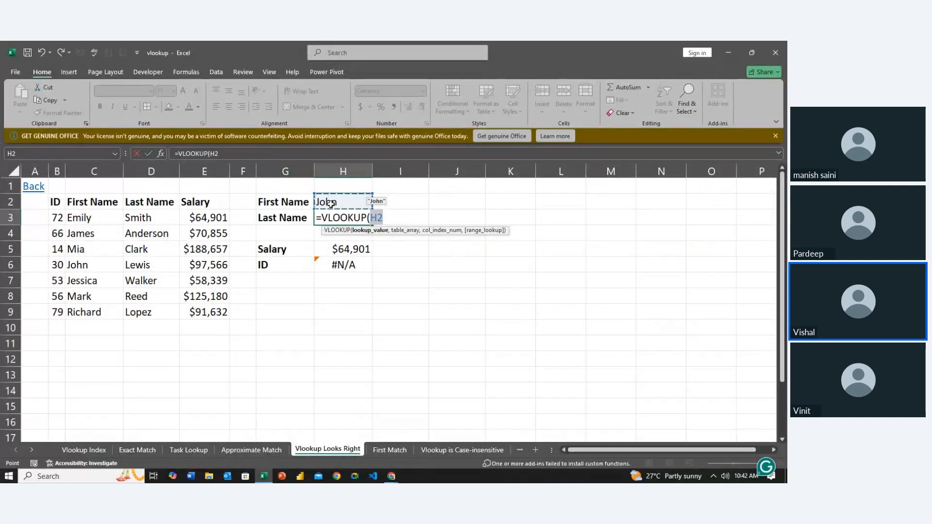
pyautogui.write(',')
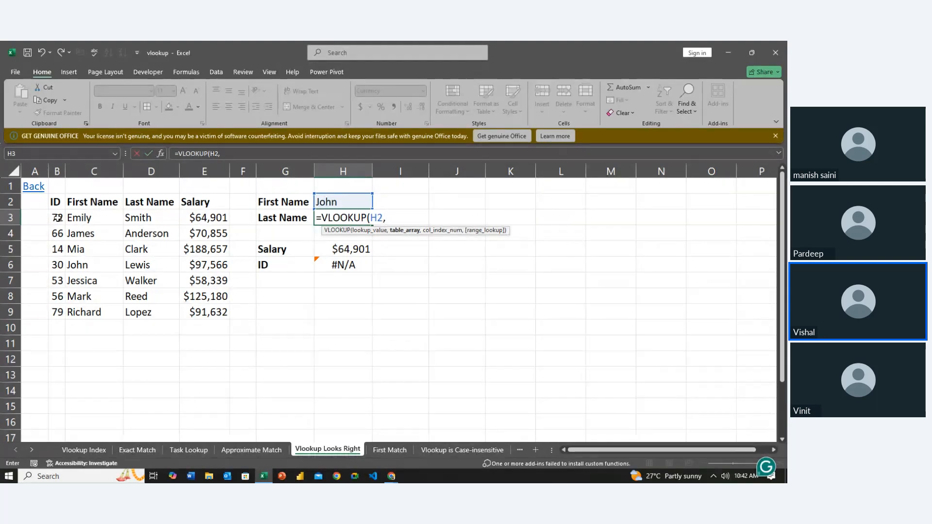
pyautogui.moveTo(77, 218); pyautogui.dragTo(172, 318)
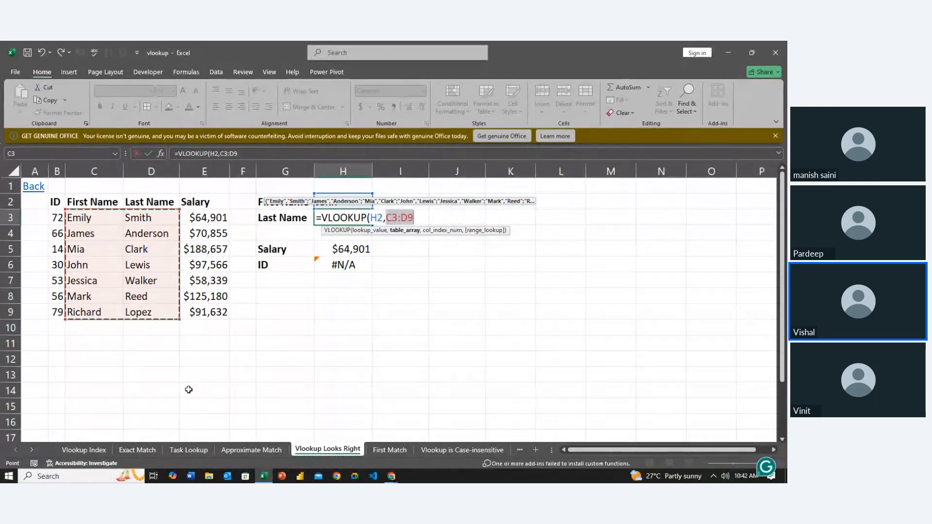
pyautogui.write(',')
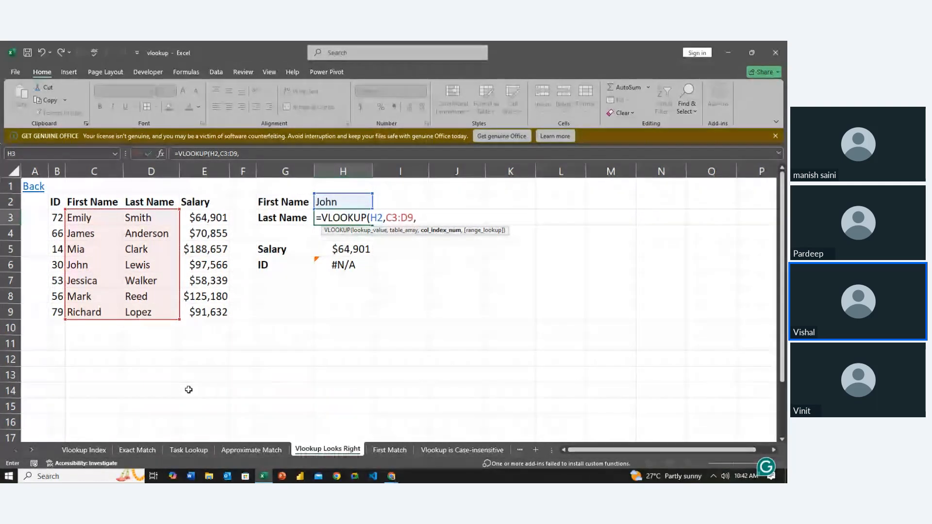
pyautogui.write('2,0')
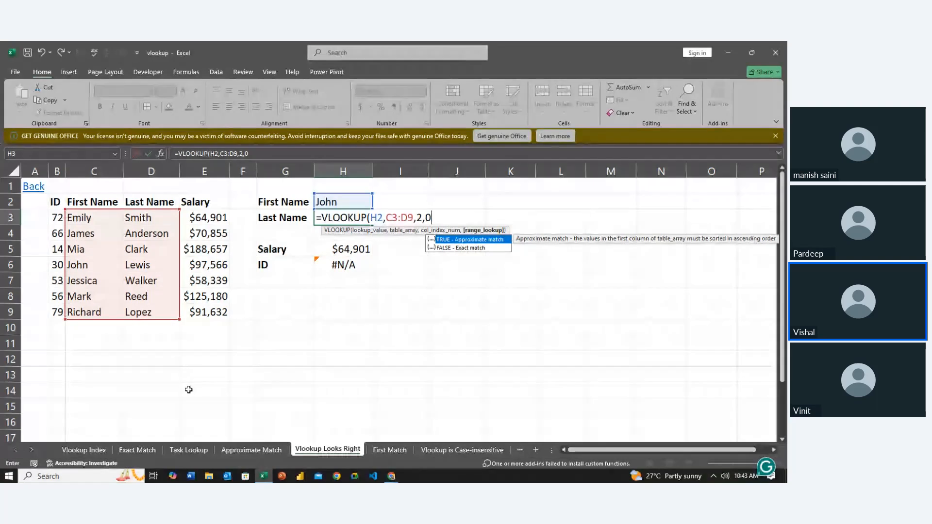
pyautogui.hotkey('ctrl', 'Return')
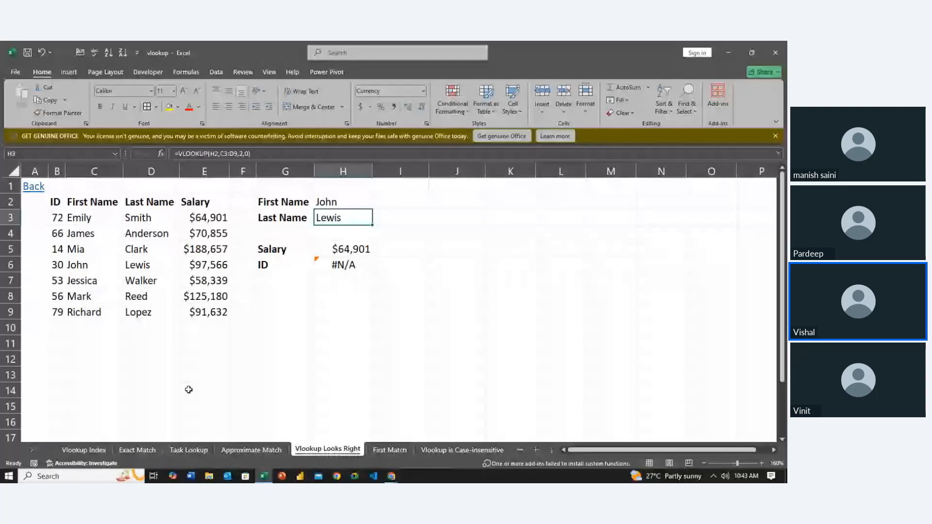
# - Clear the existing lookup formula from H6 beside the ID label
pyautogui.press('Down')
pyautogui.press('Down')
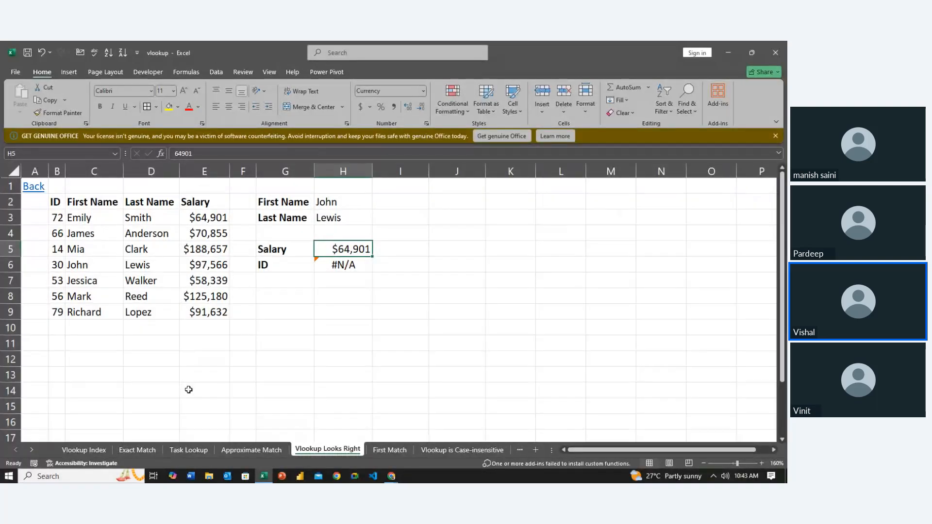
pyautogui.press('Down')
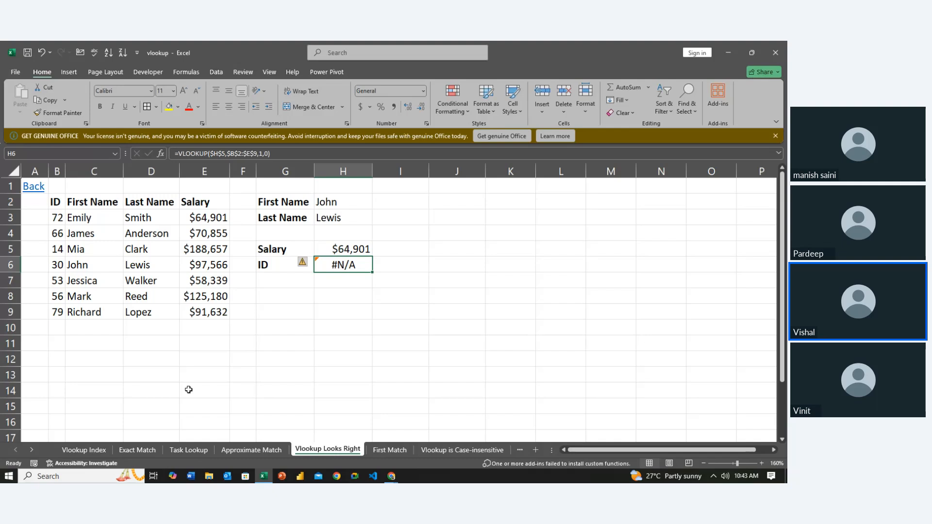
pyautogui.press('Delete')
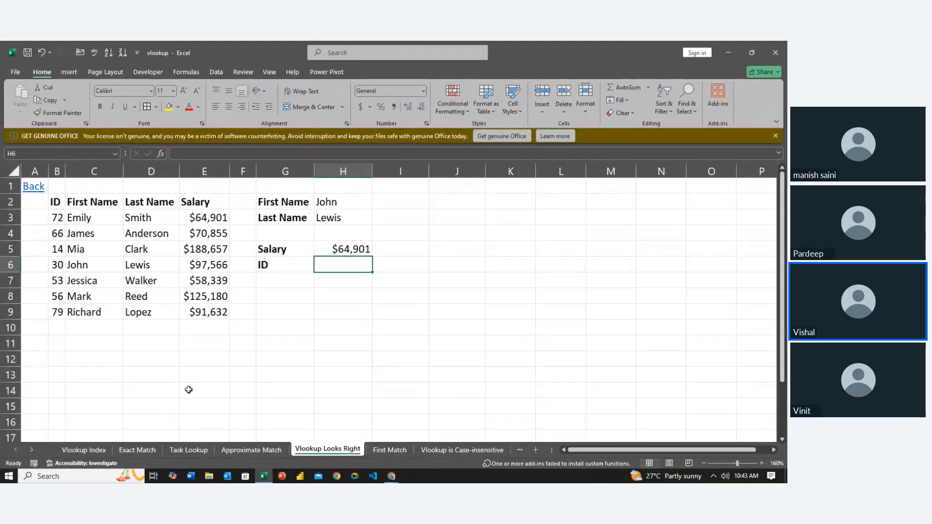
# - Enter =VLOOKUP(H5,B3:E9,1,FALSE) in H6 to try looking up the ID by the salary in H5
pyautogui.write('=vl')
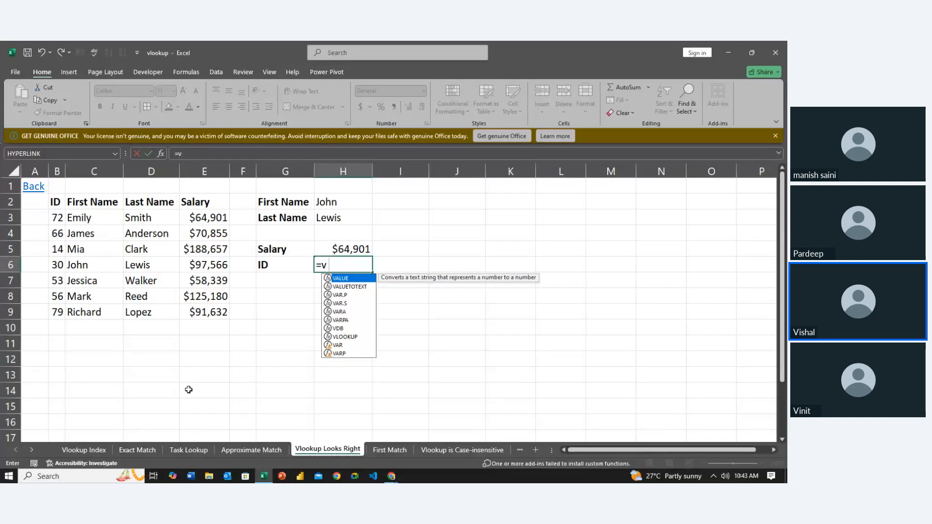
pyautogui.press('Tab')
pyautogui.click(338, 249)
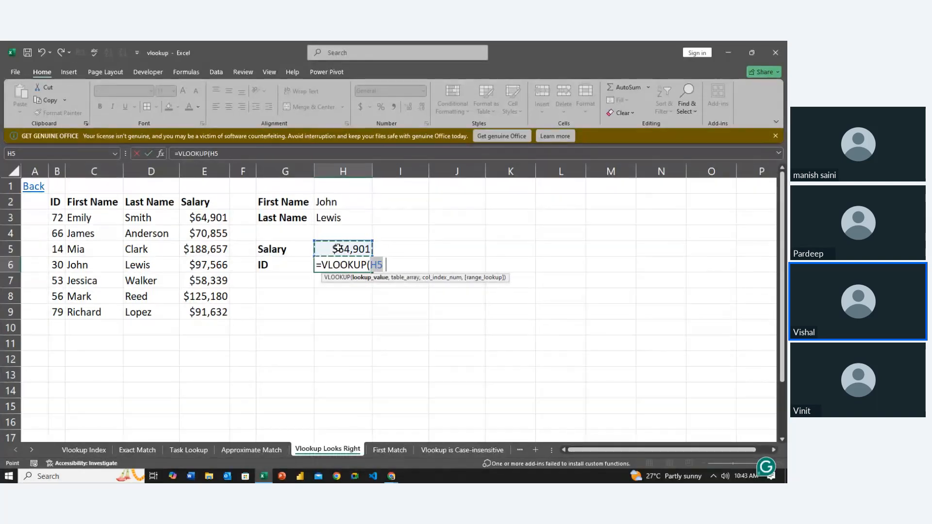
pyautogui.write(',')
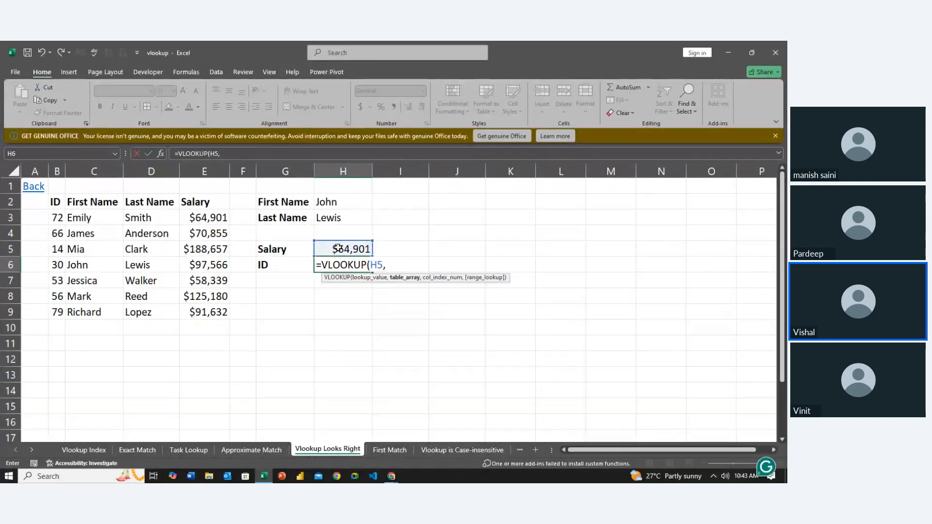
pyautogui.click(203, 218)
pyautogui.moveTo(202, 218); pyautogui.dragTo(64, 313)
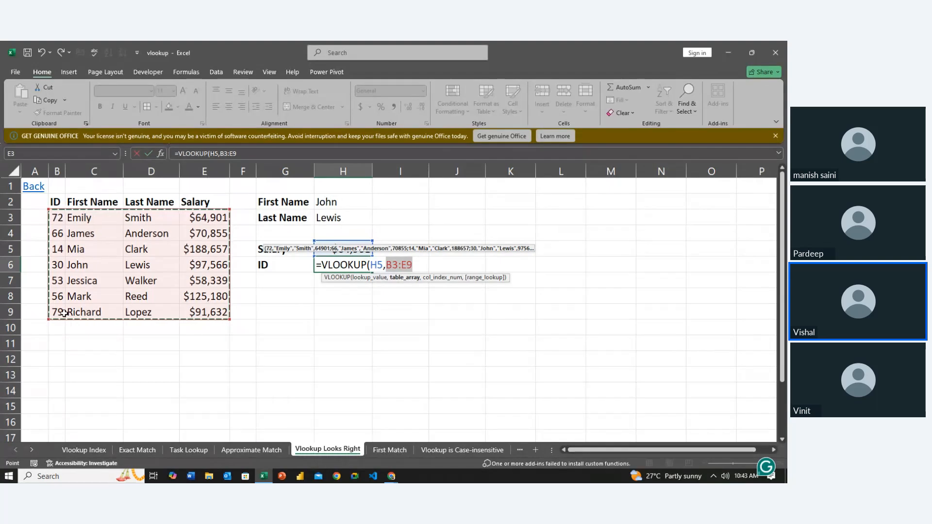
pyautogui.write(',1')
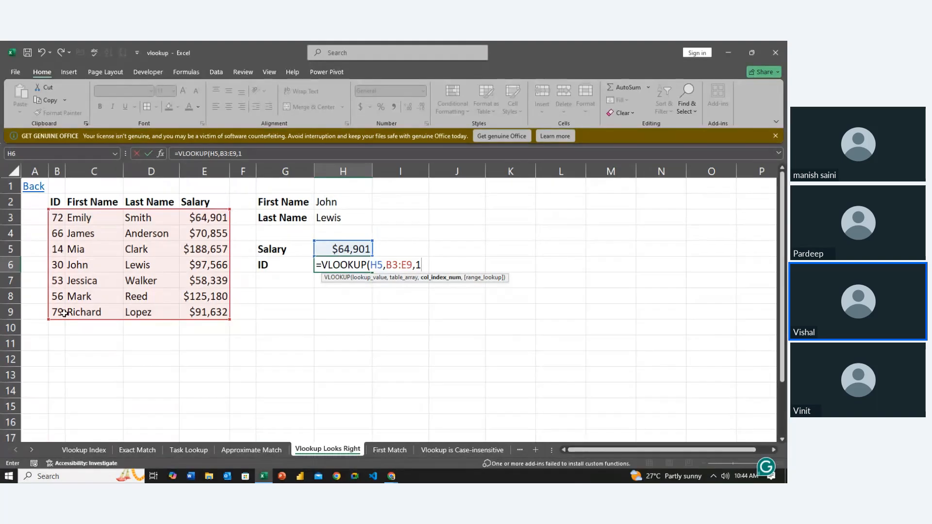
pyautogui.press('BackSpace')
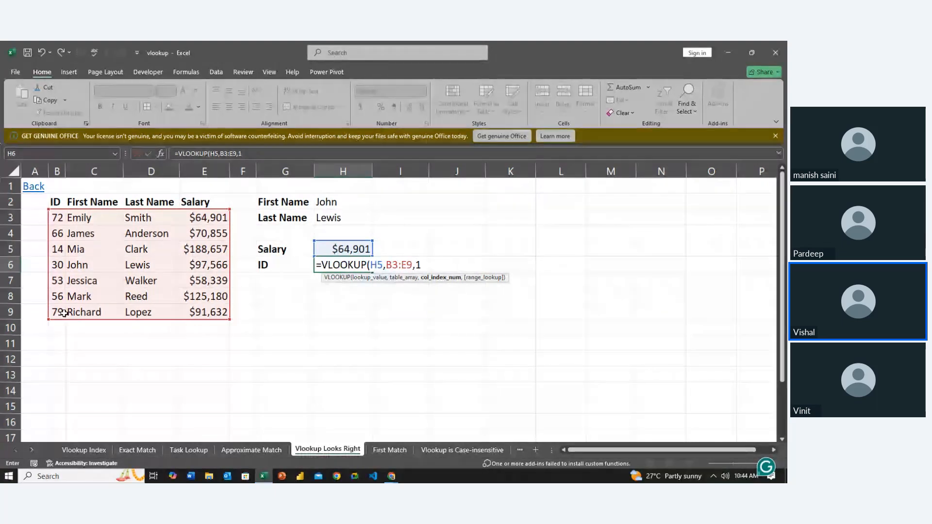
pyautogui.write(',')
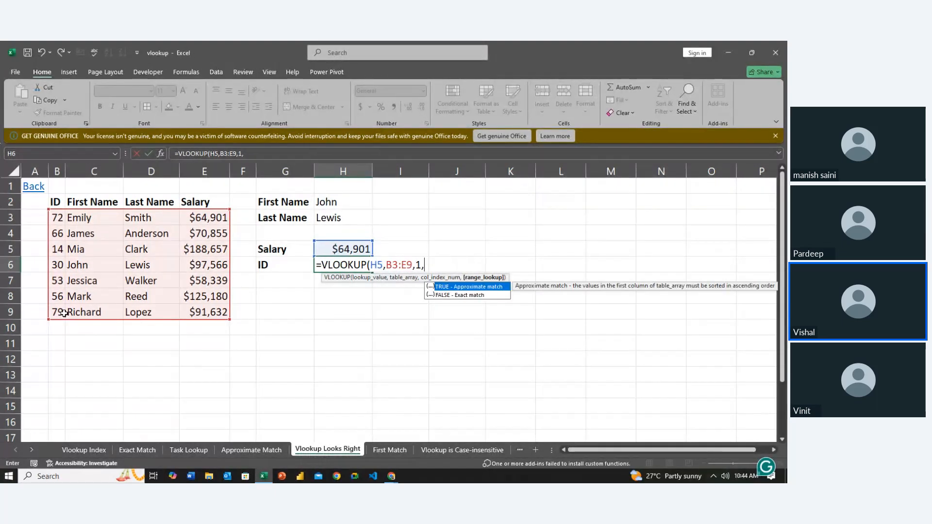
pyautogui.press('Down')
pyautogui.press('Tab')
pyautogui.press('Return')
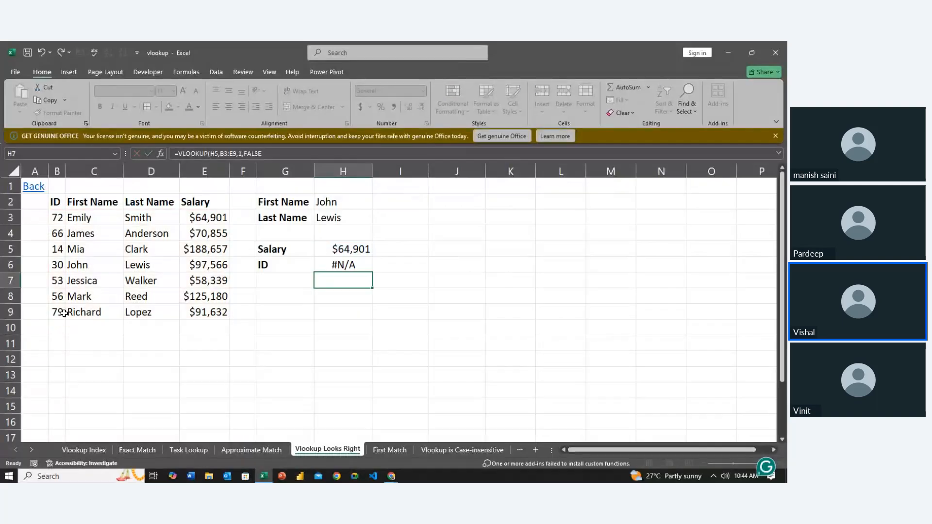
pyautogui.press('Up')
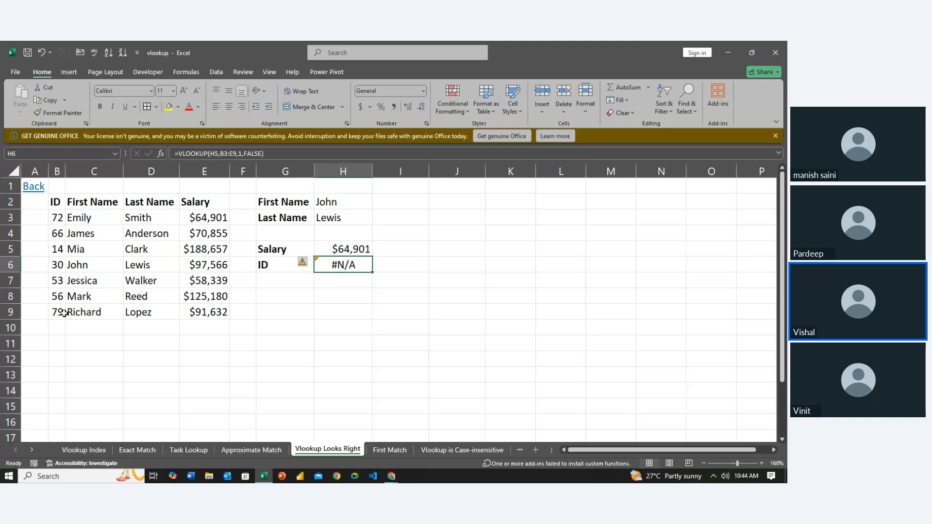
pyautogui.moveTo(61, 297); pyautogui.dragTo(279, 298)
pyautogui.click(265, 330)
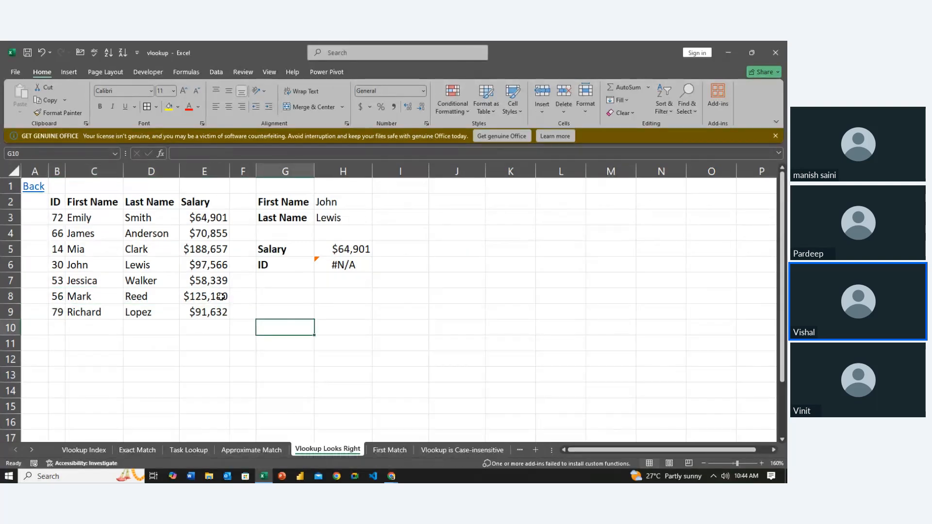
pyautogui.moveTo(221, 296); pyautogui.dragTo(61, 306)
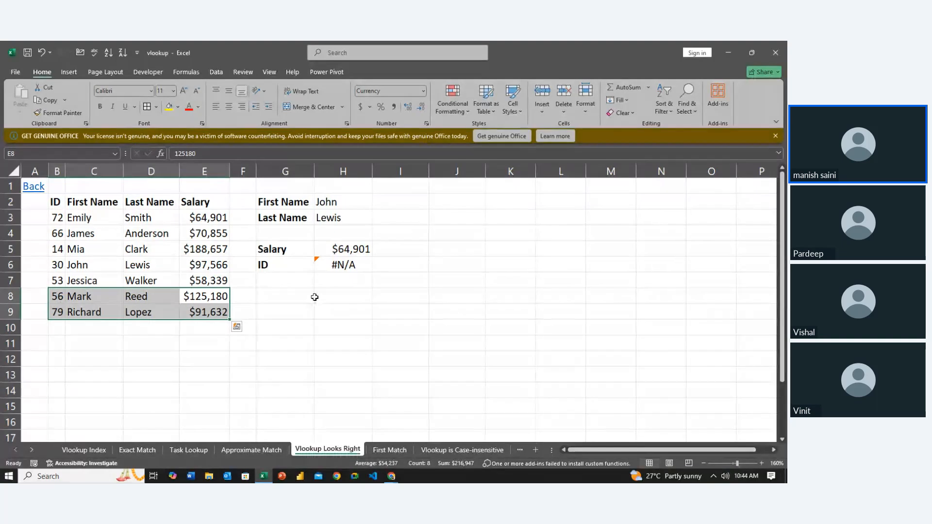
pyautogui.click(340, 311)
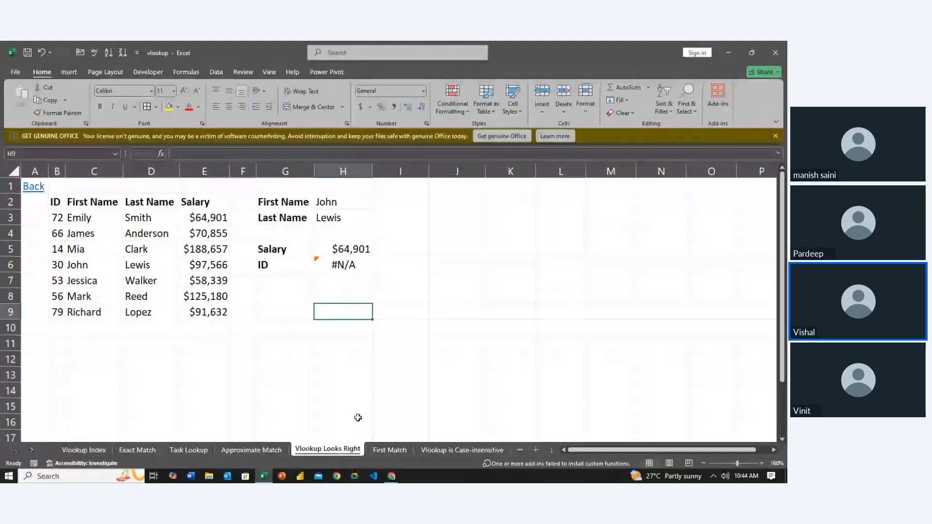
# - On the First Match sheet, clear the existing lookup formula from G3 beside the Last Name label
pyautogui.click(389, 447)
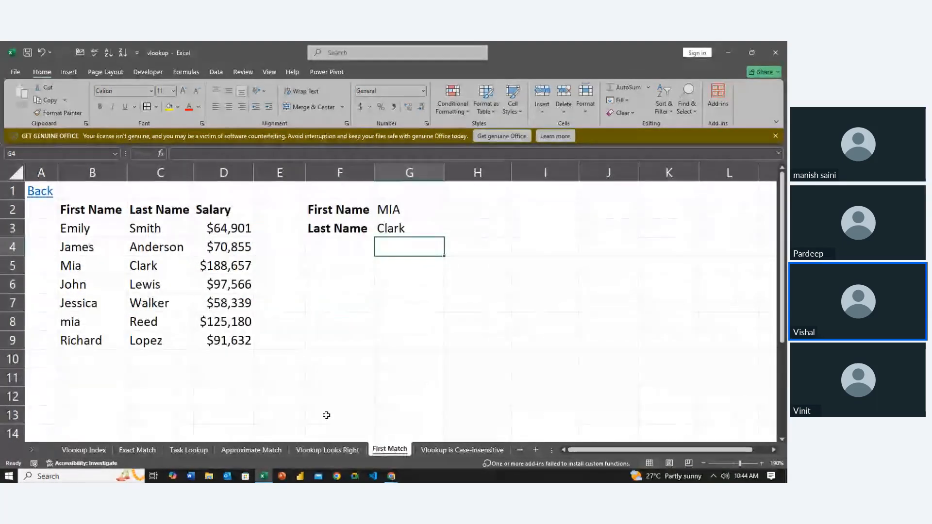
pyautogui.click(309, 395)
pyautogui.press('Up')
pyautogui.press('Up')
pyautogui.press('Up')
pyautogui.press('Up')
pyautogui.press('Up')
pyautogui.press('Up')
pyautogui.press('Up')
pyautogui.press('Up')
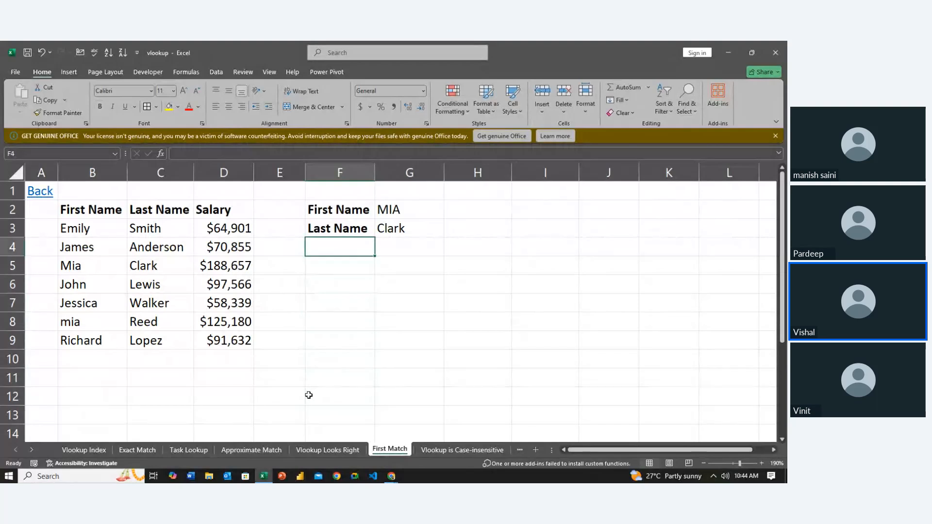
pyautogui.press('Right')
# - Examine the First Name, Last Name and Salary columns against the lookup name in G2 on the First Match sheet
pyautogui.press('Up')
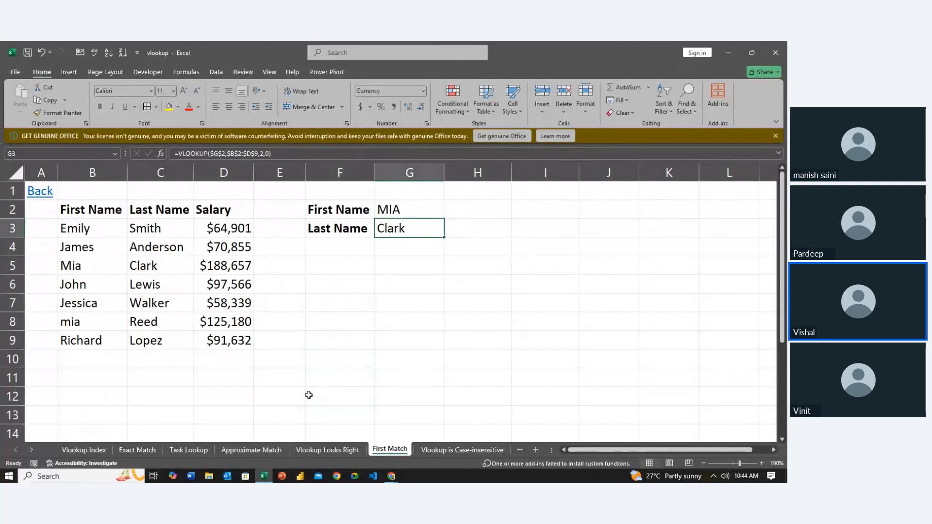
pyautogui.press('Delete')
pyautogui.press('Up')
pyautogui.press('Left')
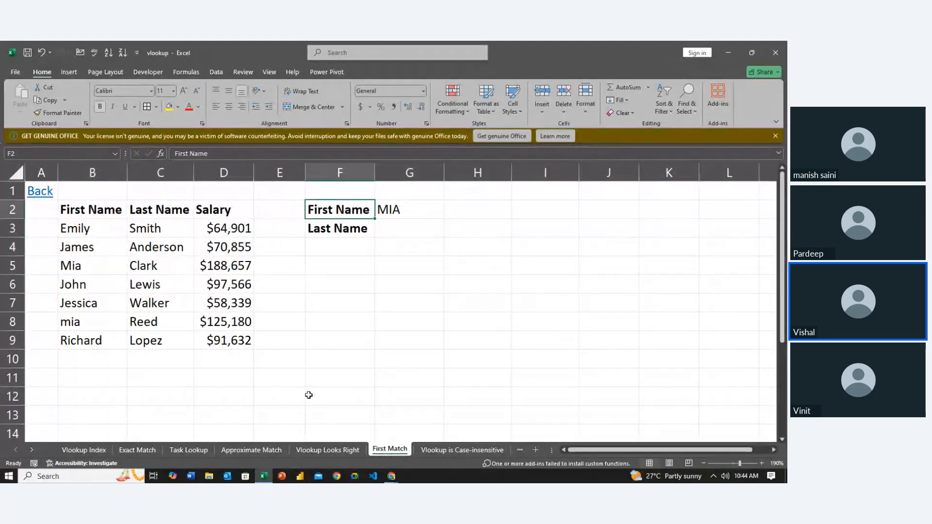
pyautogui.press('Left')
pyautogui.press('Home')
pyautogui.press('Right')
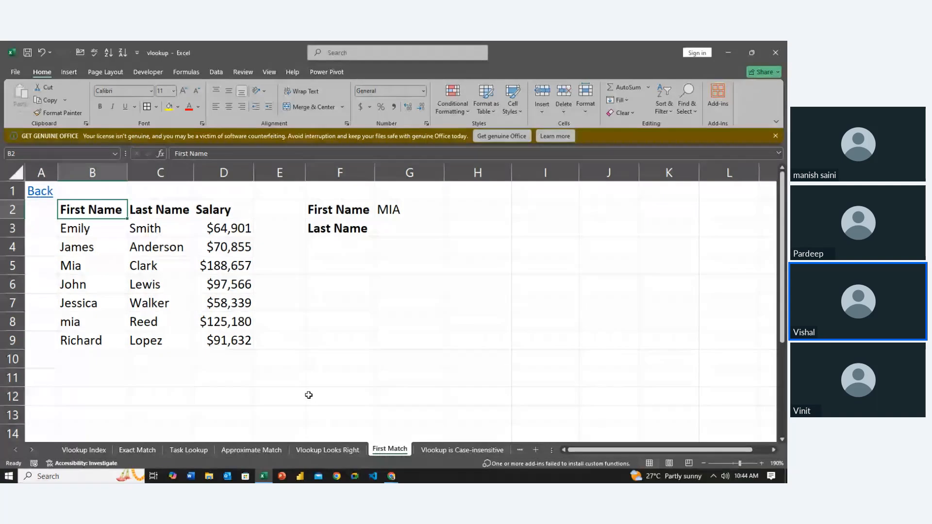
pyautogui.press('Right')
pyautogui.press('Right')
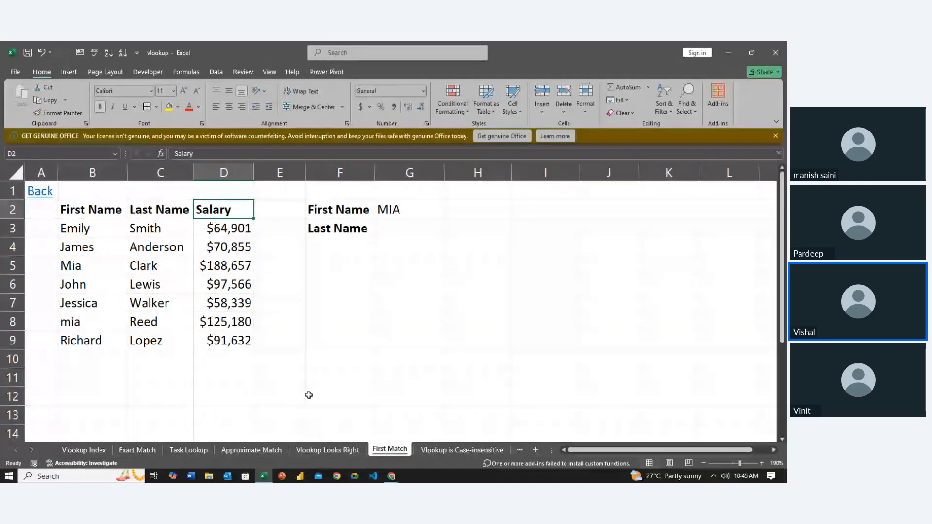
pyautogui.press('Left')
pyautogui.press('Left')
pyautogui.press('Down')
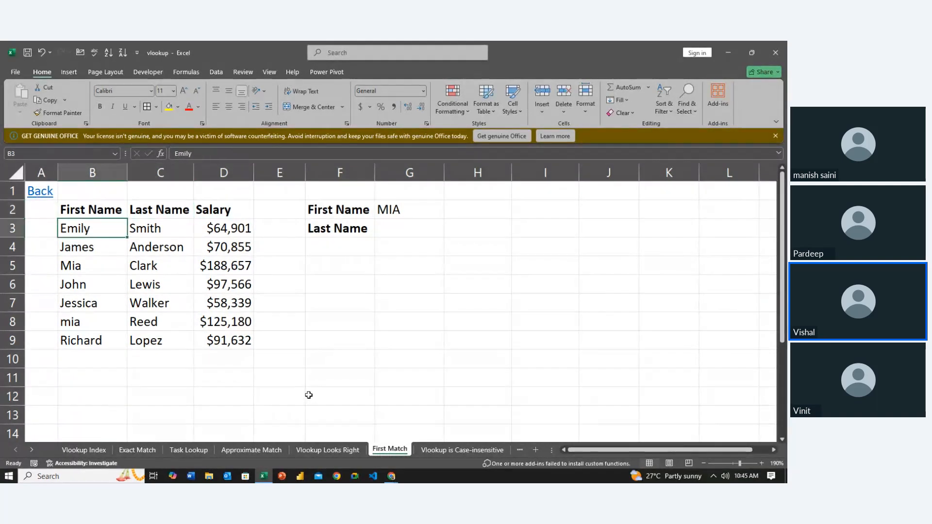
pyautogui.press('Right')
pyautogui.press('Down')
pyautogui.press('Down')
pyautogui.press('Down')
pyautogui.press('Down')
pyautogui.press('Down')
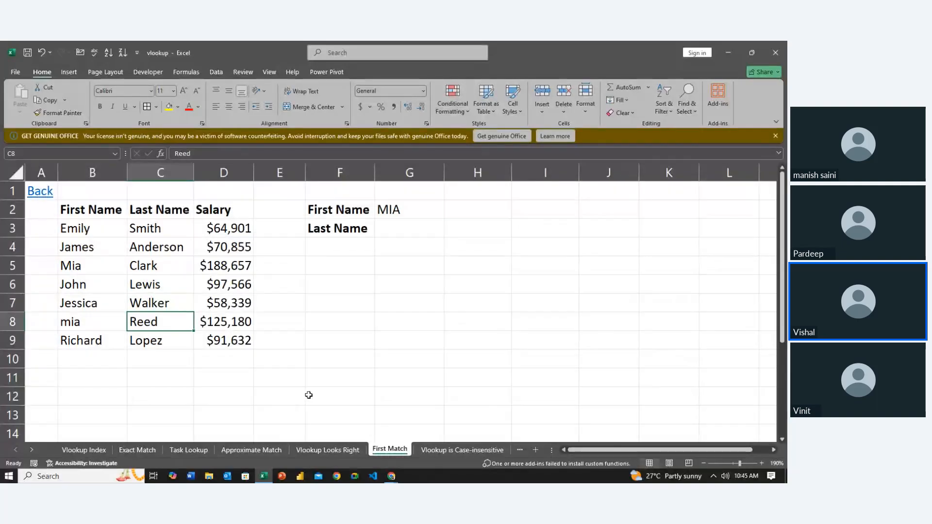
pyautogui.press('Up')
pyautogui.press('Up')
pyautogui.press('Up')
pyautogui.press('Up')
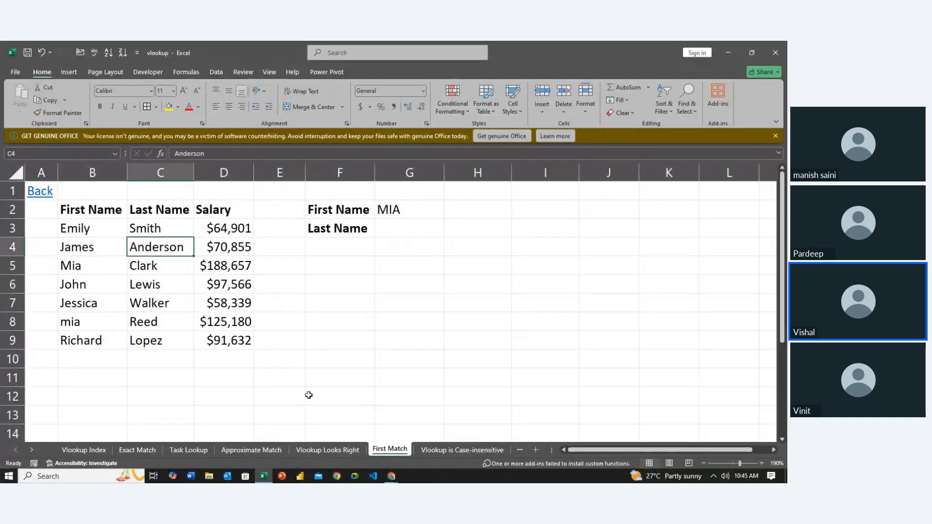
pyautogui.press('Right')
pyautogui.press('Right')
pyautogui.press('Right')
pyautogui.press('Right')
pyautogui.press('Right')
pyautogui.press('Right')
pyautogui.press('Right')
pyautogui.press('Right')
pyautogui.press('Right')
pyautogui.press('Up')
pyautogui.press('Up')
pyautogui.press('Left')
pyautogui.press('Left')
pyautogui.press('Left')
pyautogui.press('Left')
pyautogui.press('Left')
pyautogui.press('Left')
pyautogui.press('Left')
pyautogui.press('Left')
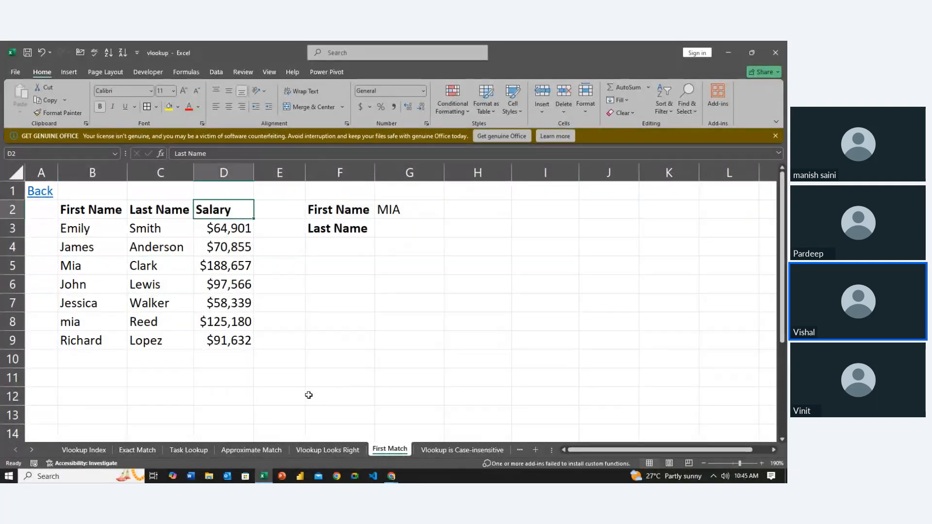
pyautogui.press('Right')
pyautogui.press('Right')
pyautogui.press('Right')
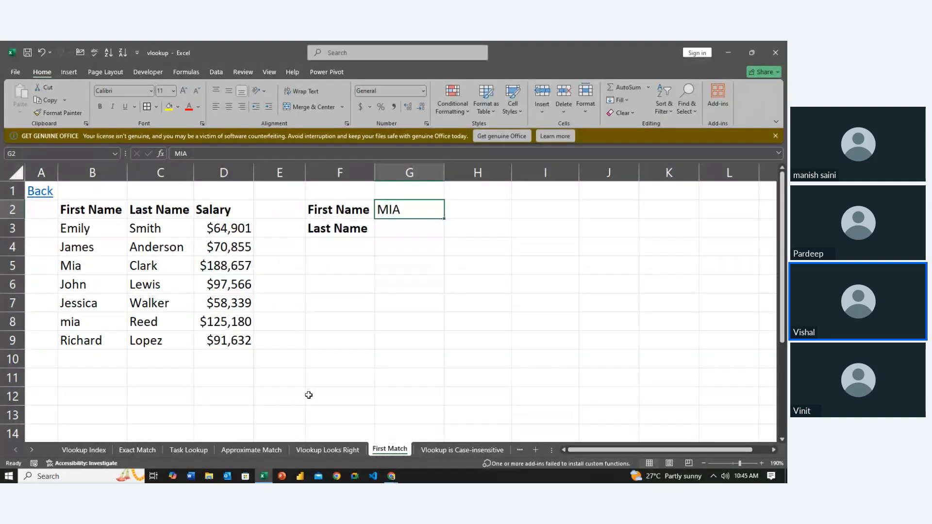
pyautogui.press('Left')
pyautogui.press('Left')
pyautogui.press('Left')
pyautogui.press('Left')
pyautogui.press('Left')
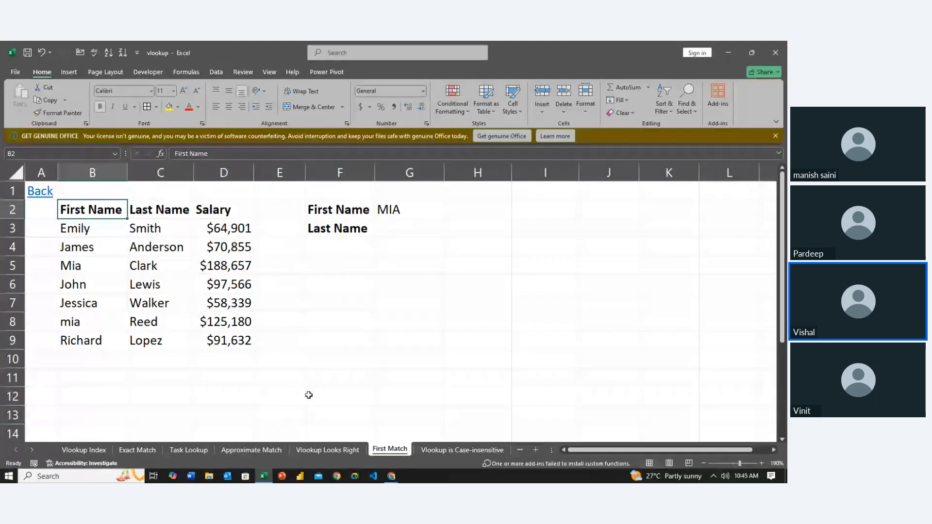
# - Examine the First Name column down to row 8 for repeated occurrences of the lookup name
pyautogui.press('Down')
pyautogui.press('Down')
pyautogui.press('Down')
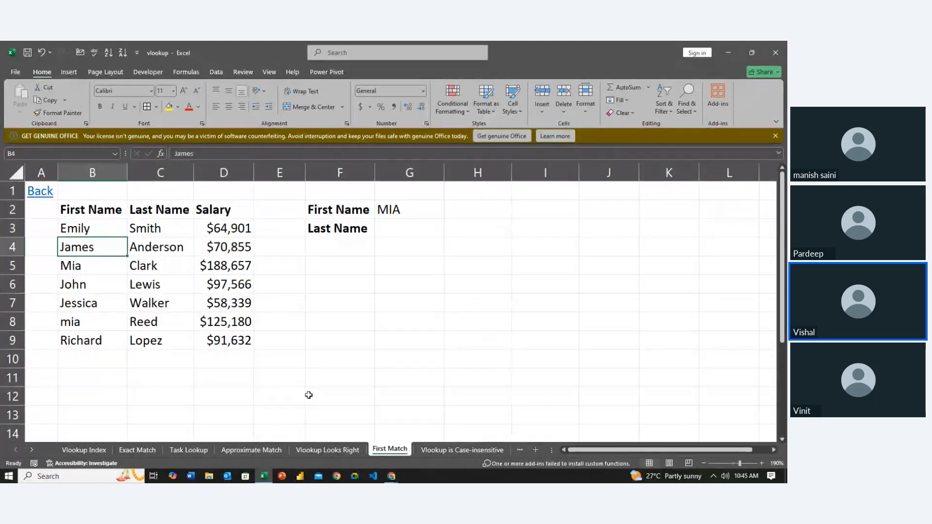
pyautogui.press('Down')
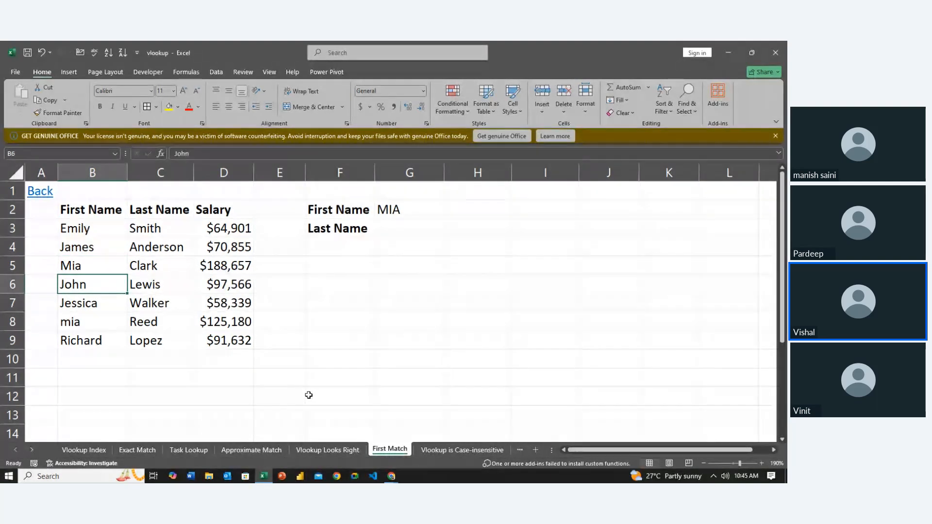
pyautogui.press('Down')
pyautogui.press('Down')
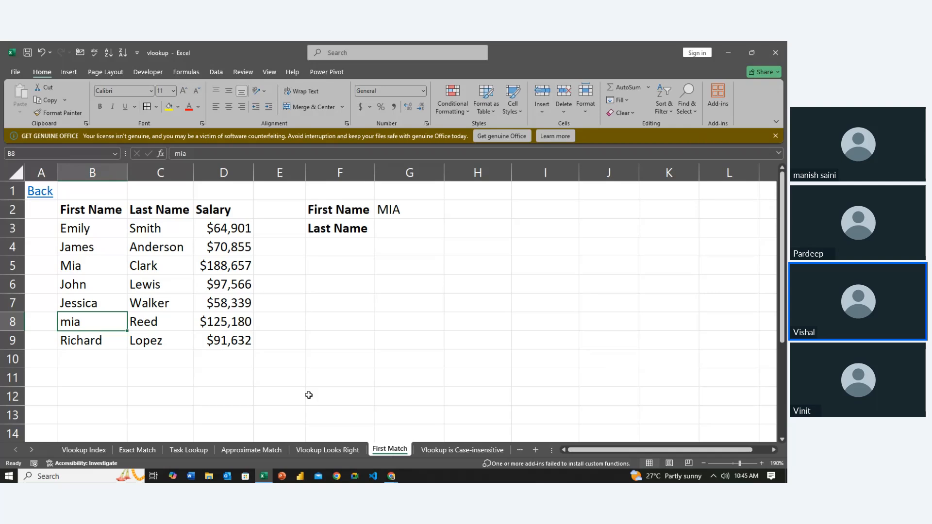
# - Enter =VLOOKUP(G2,$B$3:$D$9,2,0) in G3 to look up the last name for the first name in G2
pyautogui.press('Right')
pyautogui.press('Right')
pyautogui.press('Right')
pyautogui.press('Up')
pyautogui.press('Up')
pyautogui.press('Right')
pyautogui.press('Up')
pyautogui.press('Up')
pyautogui.press('Right')
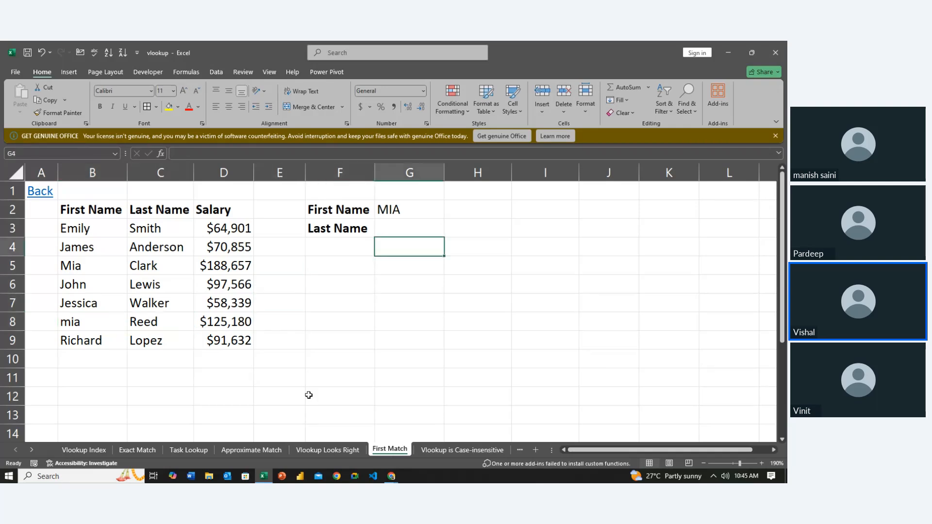
pyautogui.press('Up')
pyautogui.write('=vl')
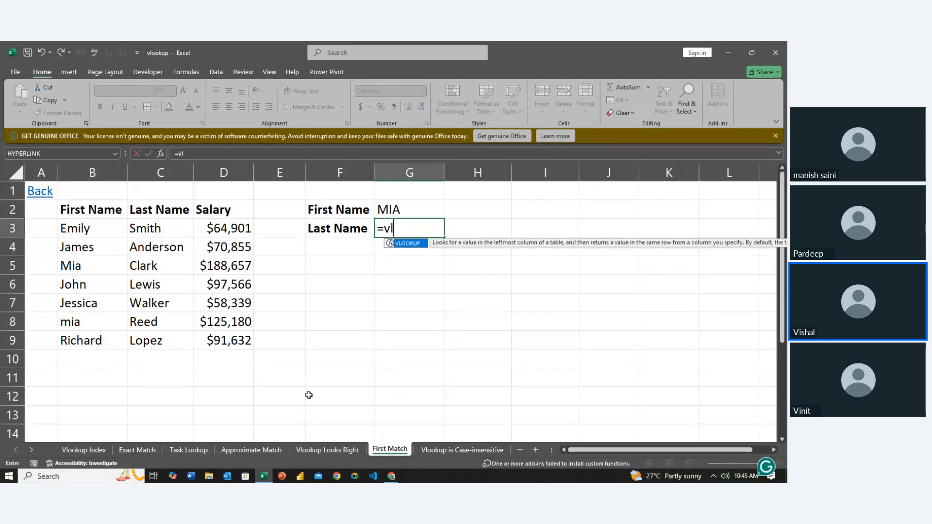
pyautogui.press('Tab')
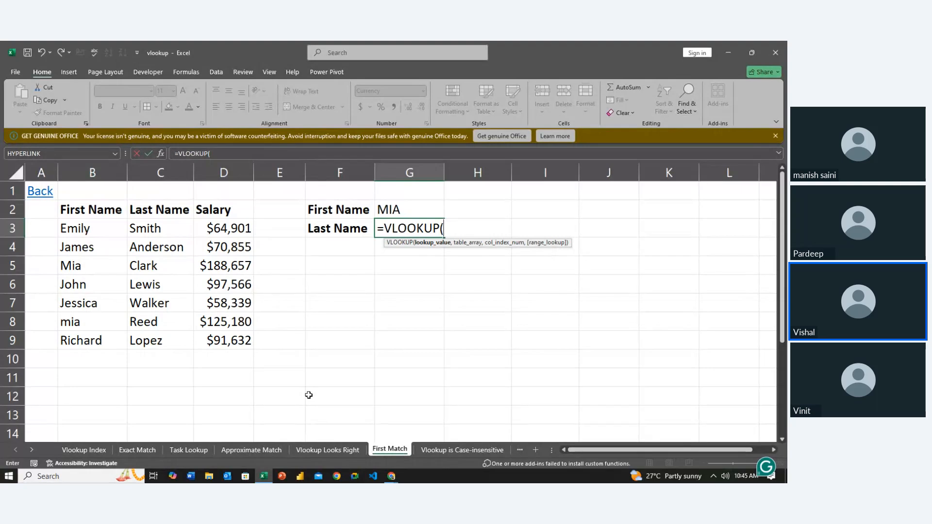
pyautogui.click(395, 208)
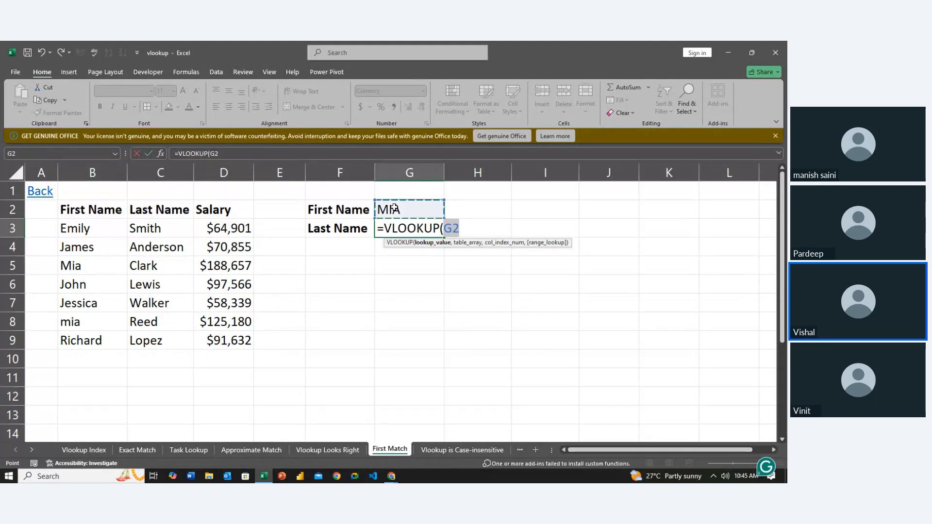
pyautogui.write(',')
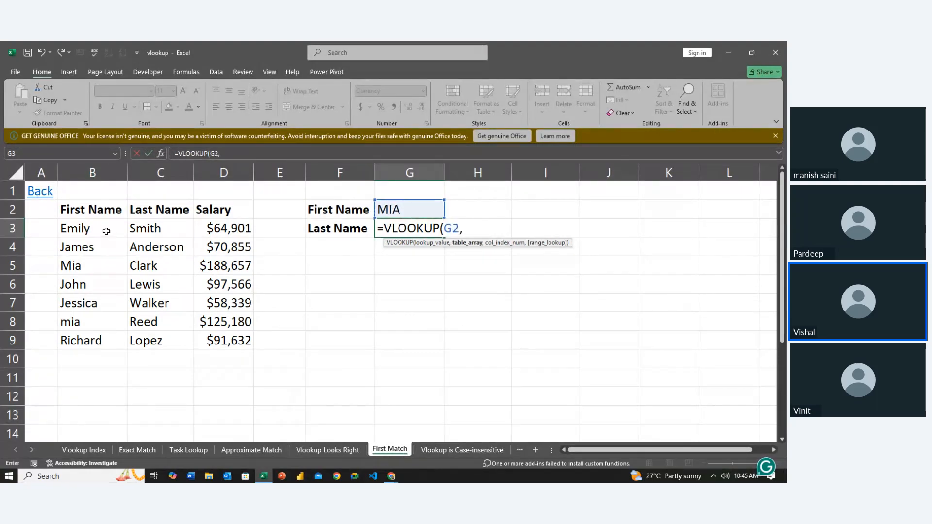
pyautogui.moveTo(106, 231); pyautogui.dragTo(220, 329)
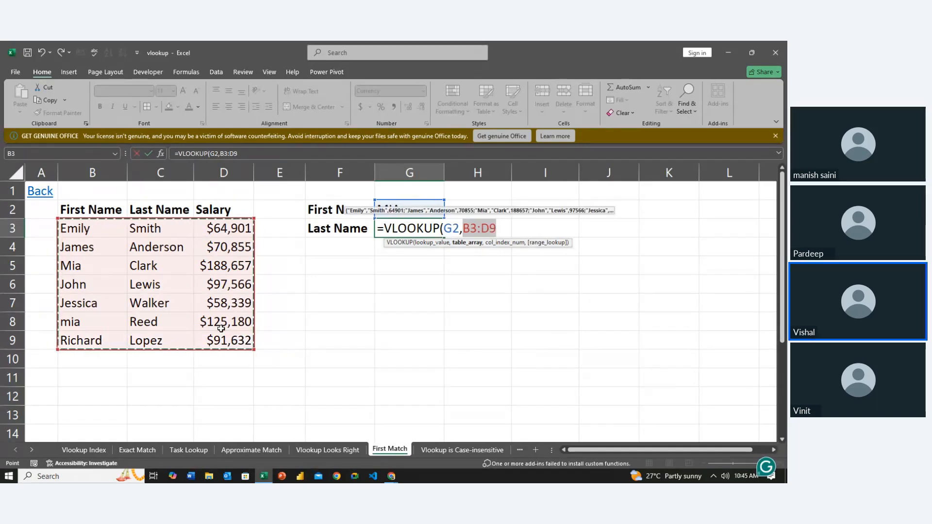
pyautogui.press('F4')
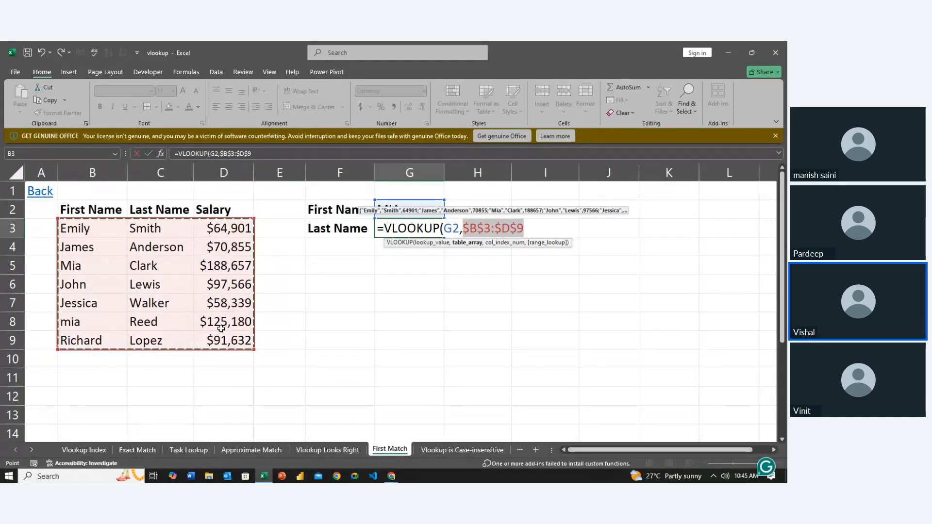
pyautogui.write(',')
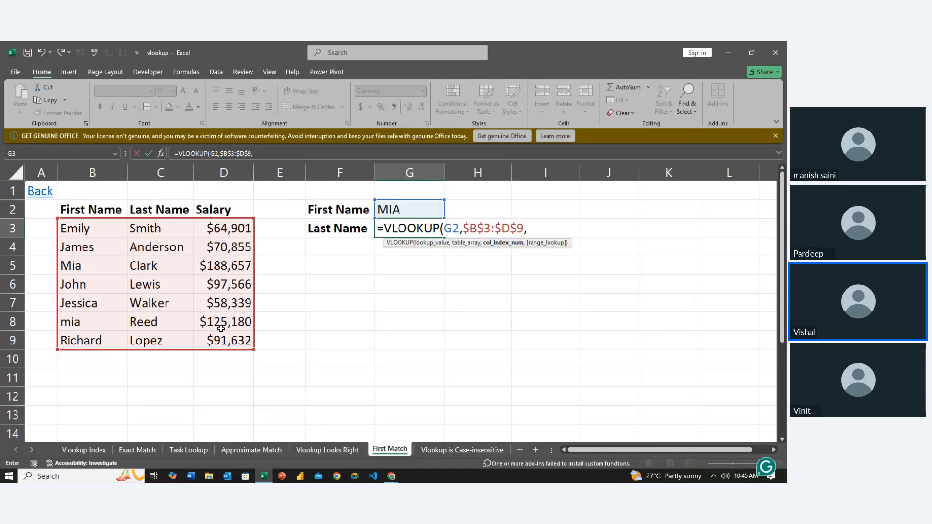
pyautogui.write('2,0')
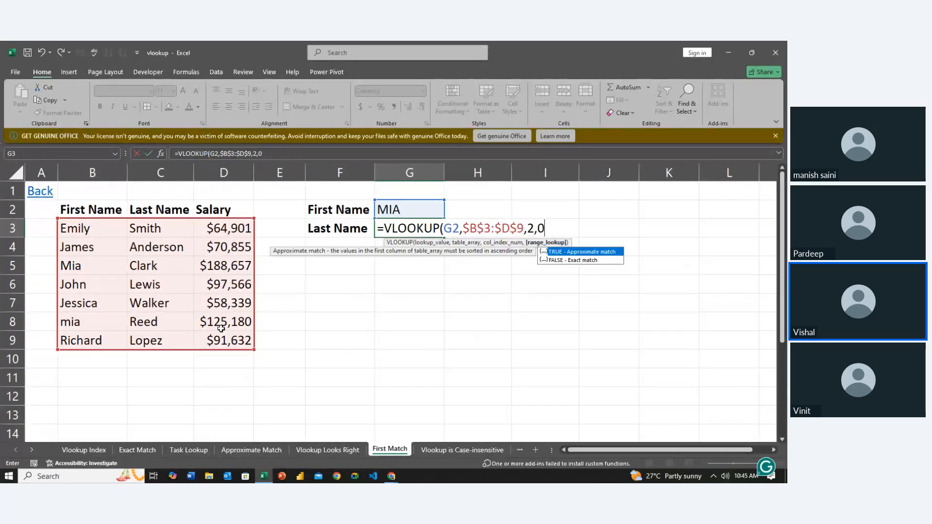
pyautogui.press('Return')
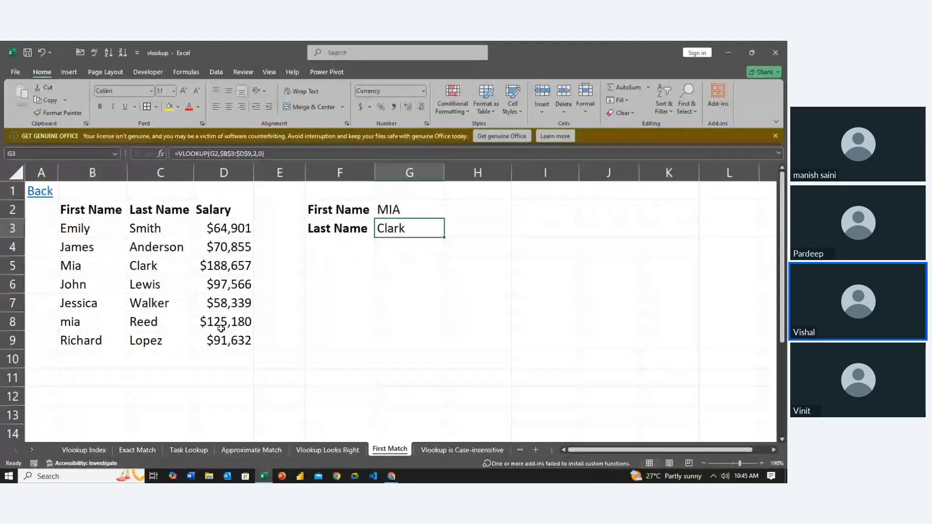
# - Compare the duplicate first names in rows 5 and 8, and the last name in C5, with the lookup result in G3
pyautogui.press('Left')
pyautogui.press('Left')
pyautogui.press('Left')
pyautogui.press('Left')
pyautogui.press('Left')
pyautogui.press('Down')
pyautogui.press('Down')
pyautogui.press('Down')
pyautogui.press('Down')
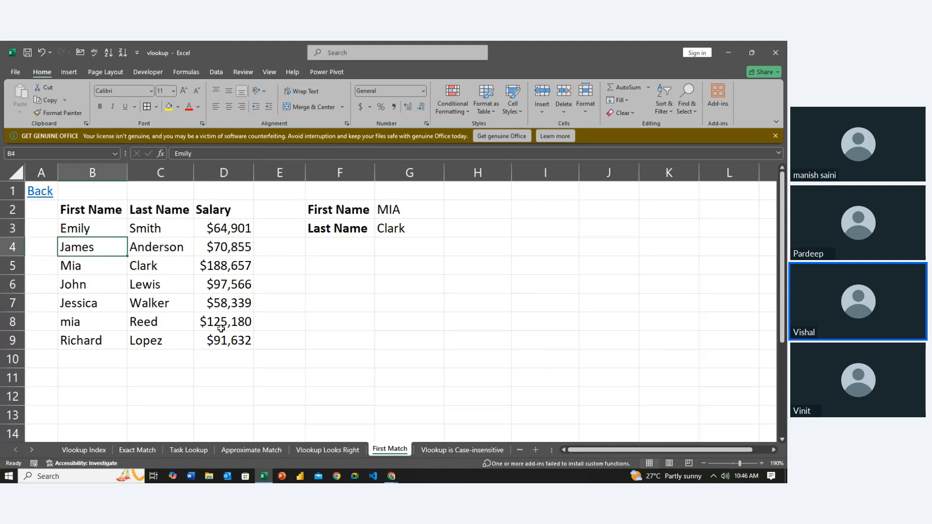
pyautogui.press('Down')
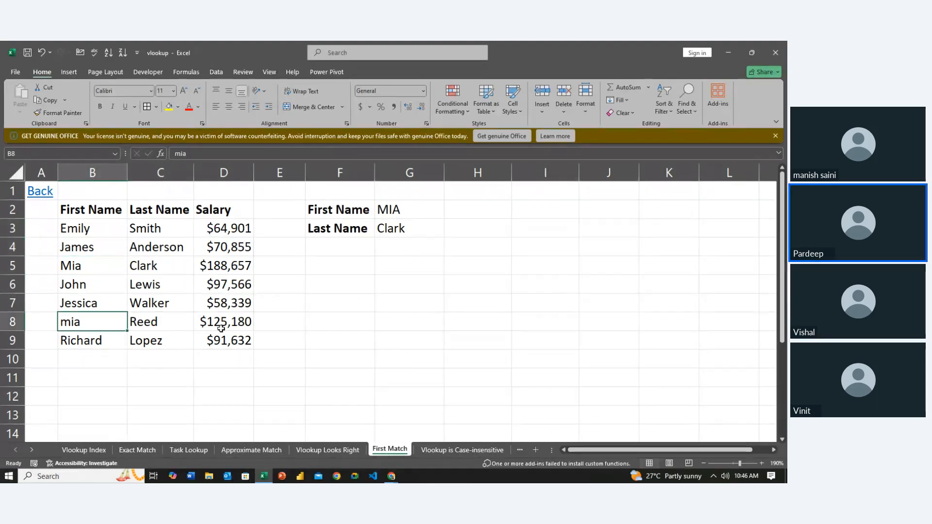
pyautogui.press('Right')
pyautogui.press('Up')
pyautogui.press('Up')
pyautogui.press('Up')
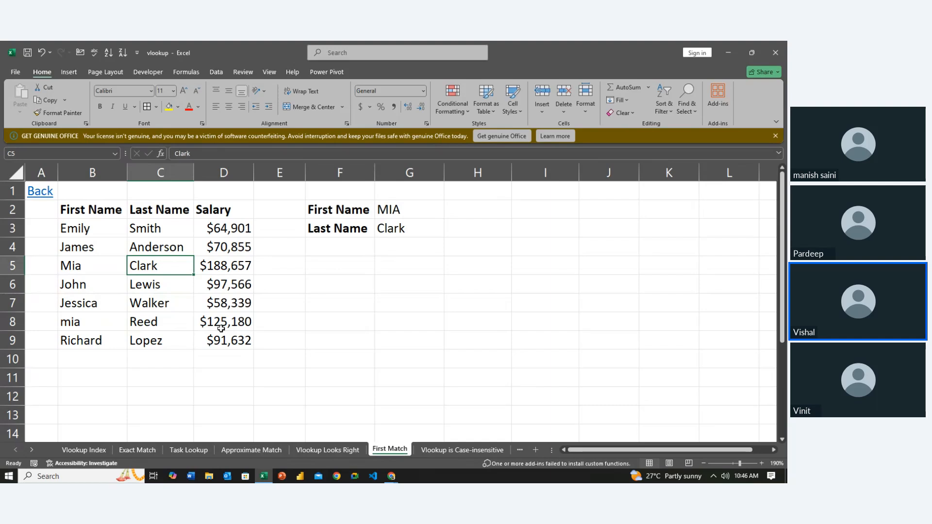
pyautogui.press('Right')
pyautogui.press('Right')
pyautogui.press('Right')
pyautogui.press('Right')
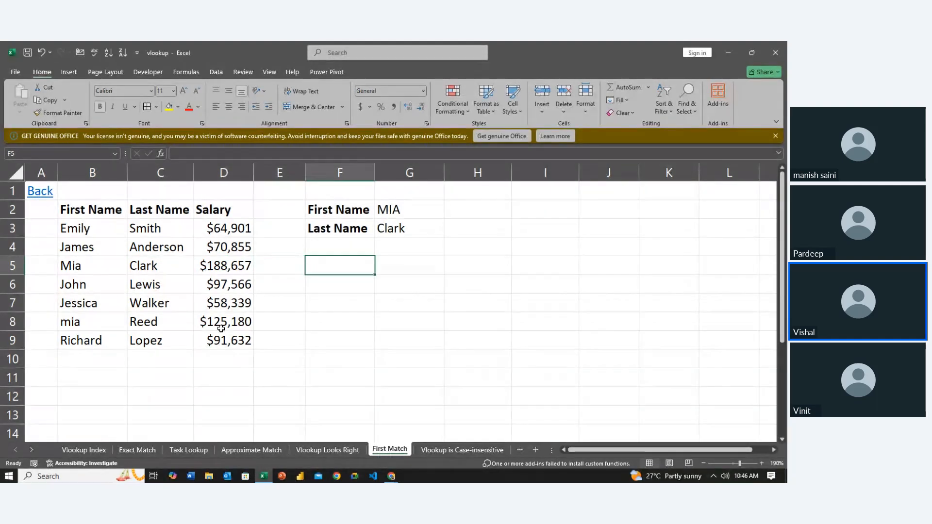
# - Examine the second duplicate's last name and salary in row 8 against the lookup name in G2
pyautogui.press('Left')
pyautogui.press('Left')
pyautogui.press('Left')
pyautogui.press('Left')
pyautogui.press('Left')
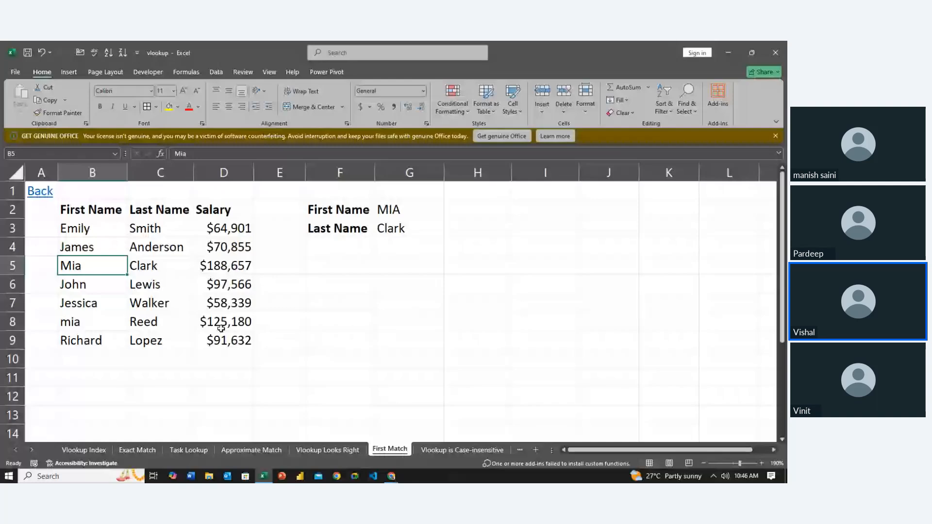
pyautogui.press('Down')
pyautogui.press('Down')
pyautogui.press('Down')
pyautogui.press('Right')
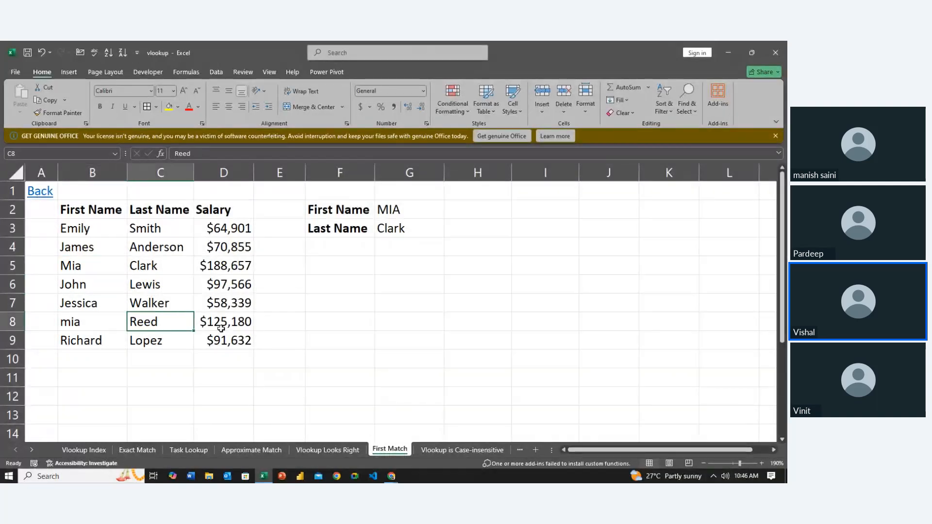
pyautogui.press('Right')
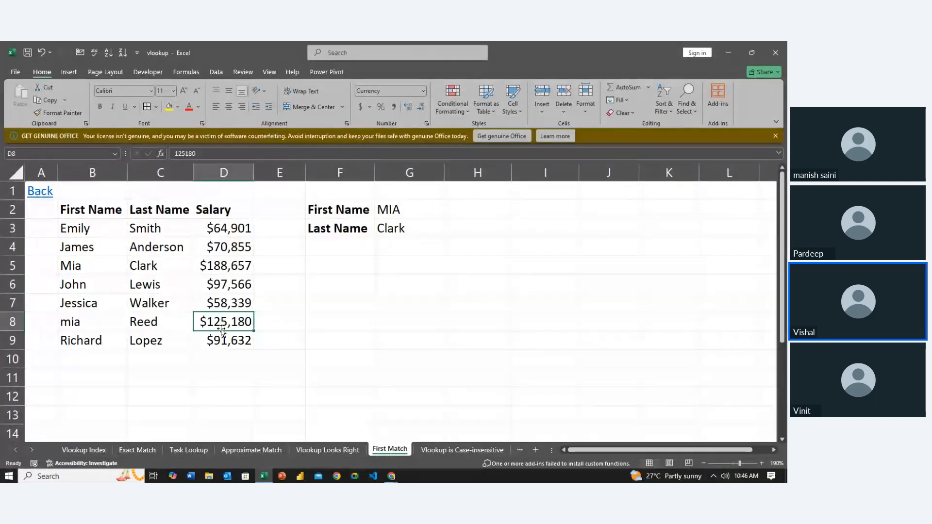
pyautogui.press('Right')
pyautogui.press('Right')
pyautogui.press('Up')
pyautogui.press('Up')
pyautogui.press('Up')
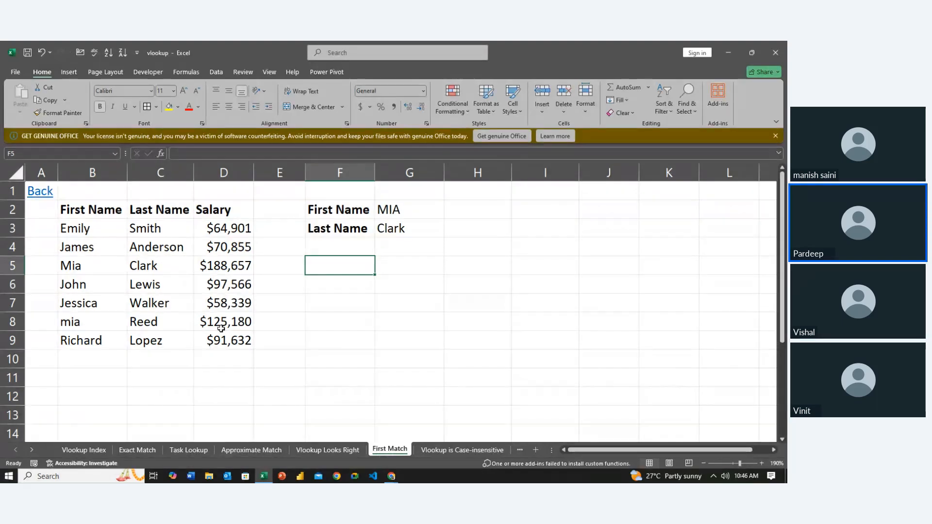
pyautogui.press('Up')
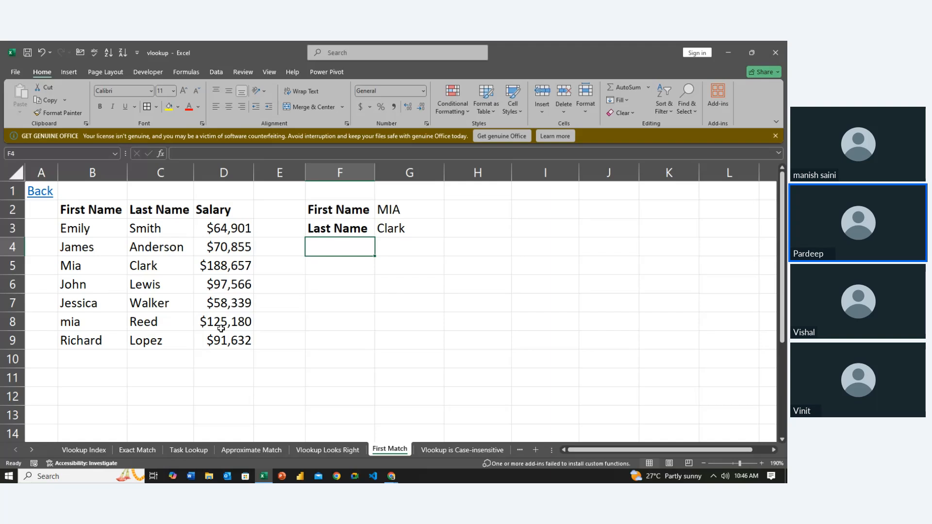
pyautogui.press('Right')
pyautogui.press('Up')
pyautogui.press('Up')
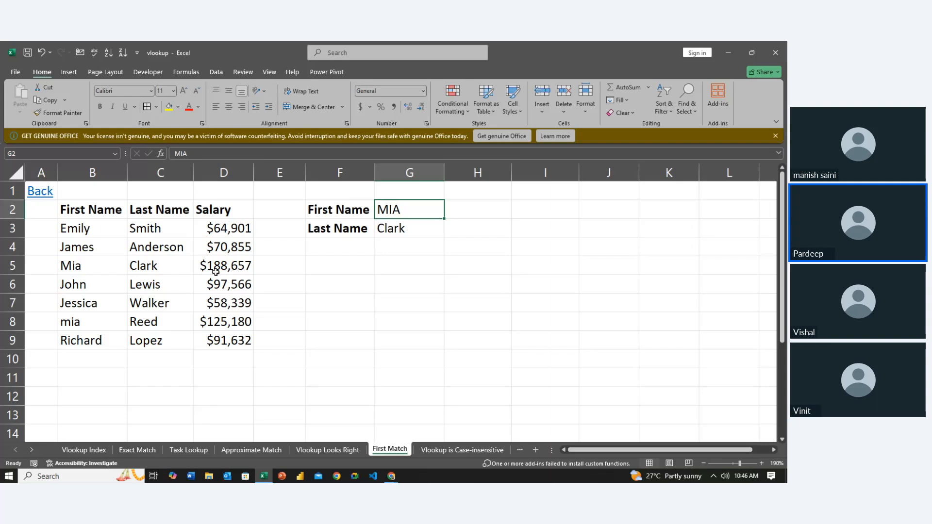
# - Retype the lookup first name in G2 in all lowercase, matching the spelling in B8
pyautogui.click(111, 271)
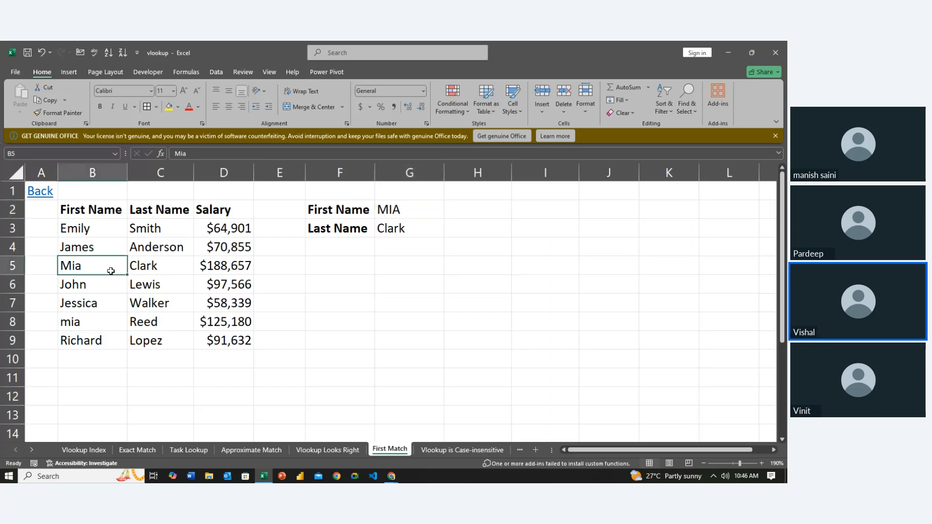
pyautogui.click(109, 317)
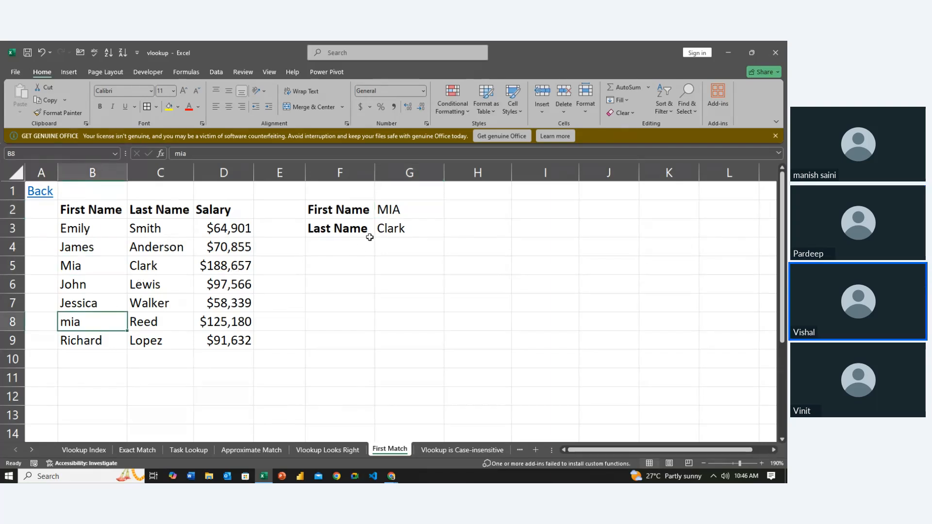
pyautogui.click(409, 213)
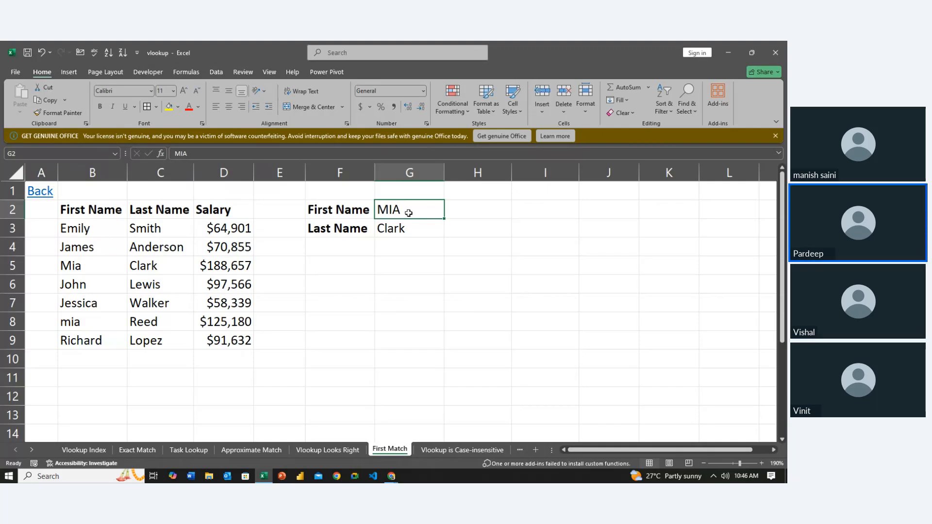
pyautogui.write('mia')
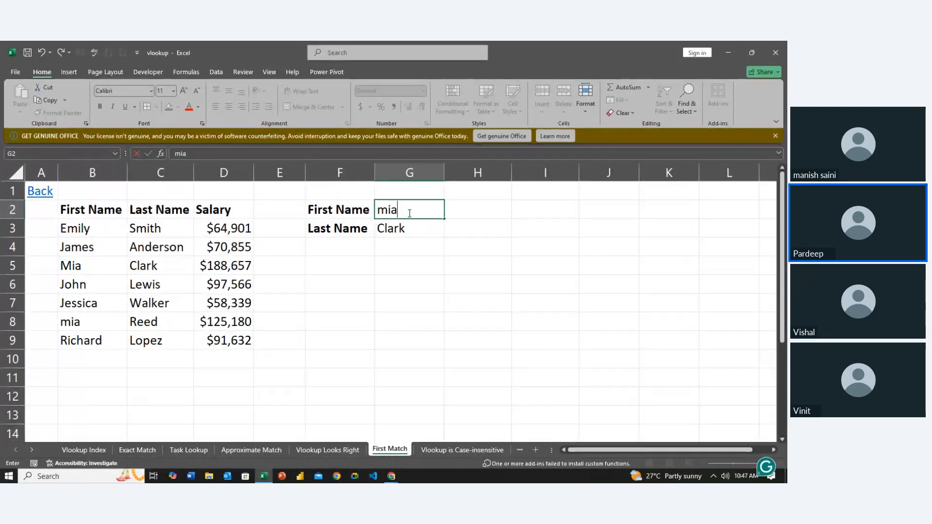
pyautogui.press('Return')
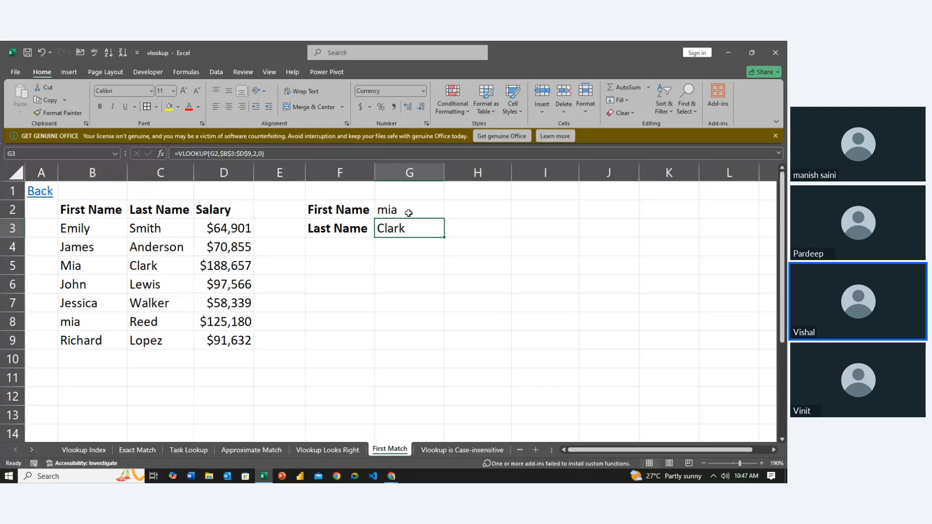
# - Review the table headers in row 2 alongside the lowercase lookup name in G2
pyautogui.click(408, 213)
pyautogui.press('Left')
pyautogui.press('Left')
pyautogui.press('Left')
pyautogui.press('Left')
pyautogui.press('Left')
pyautogui.press('Left')
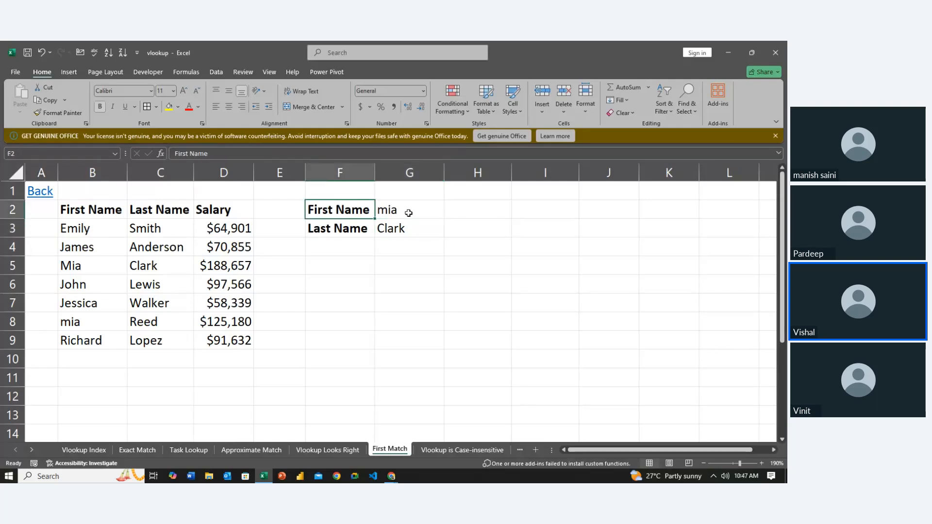
pyautogui.press('Right')
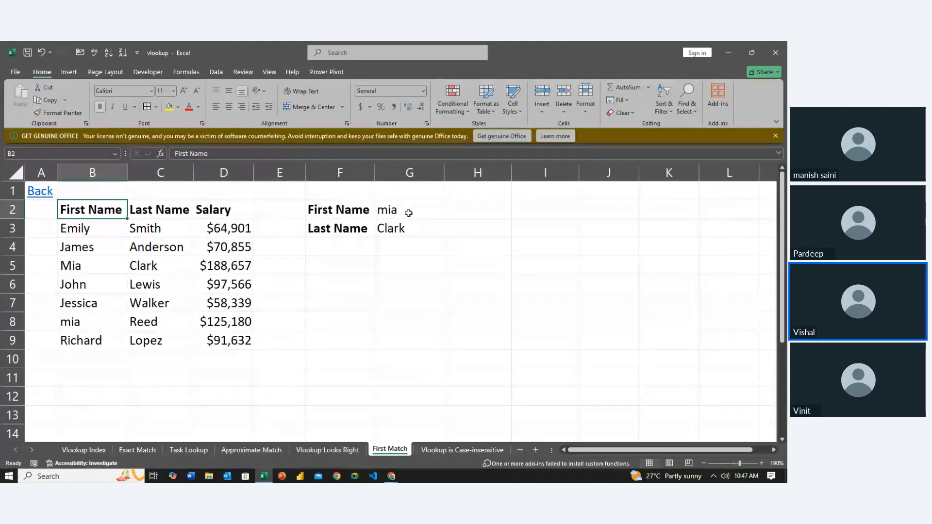
pyautogui.press('Right')
pyautogui.press('Right')
pyautogui.press('Right')
pyautogui.press('Right')
pyautogui.press('Right')
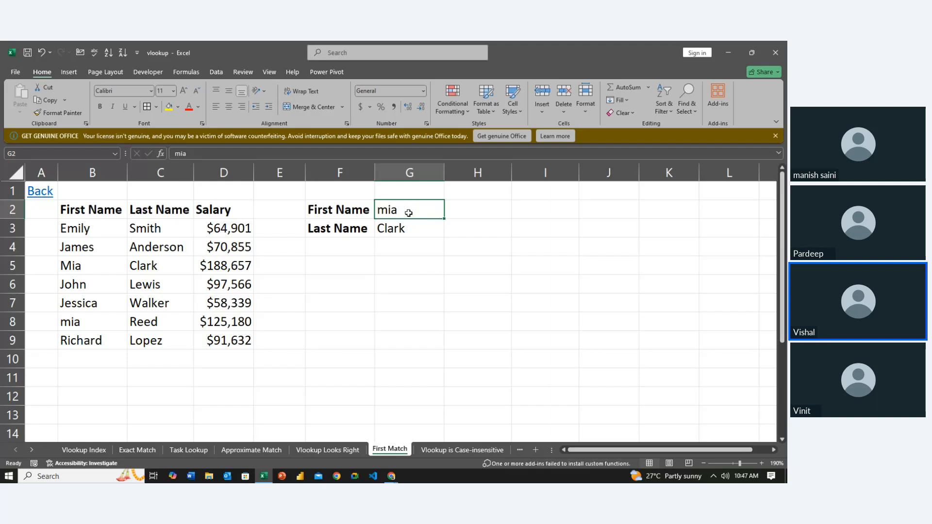
# - Examine the first duplicate entry in B5 and compare the First Name column with the lookup name in G2
pyautogui.press('Left')
pyautogui.press('Left')
pyautogui.press('Left')
pyautogui.press('Left')
pyautogui.press('Left')
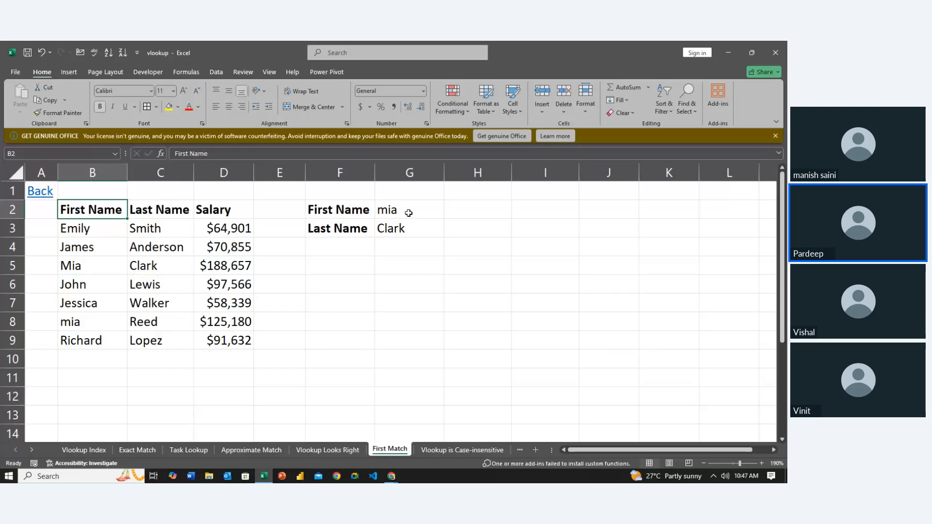
pyautogui.press('Down')
pyautogui.press('Down')
pyautogui.press('Down')
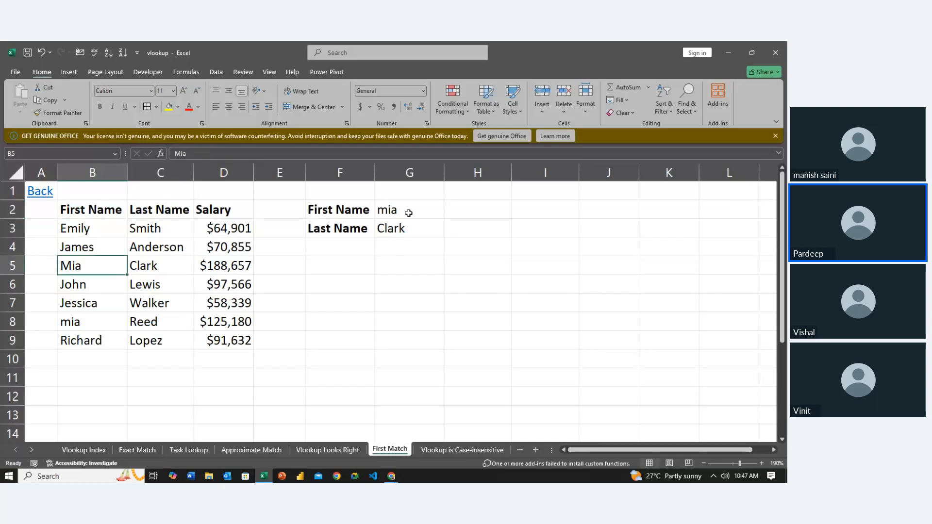
pyautogui.click(408, 213)
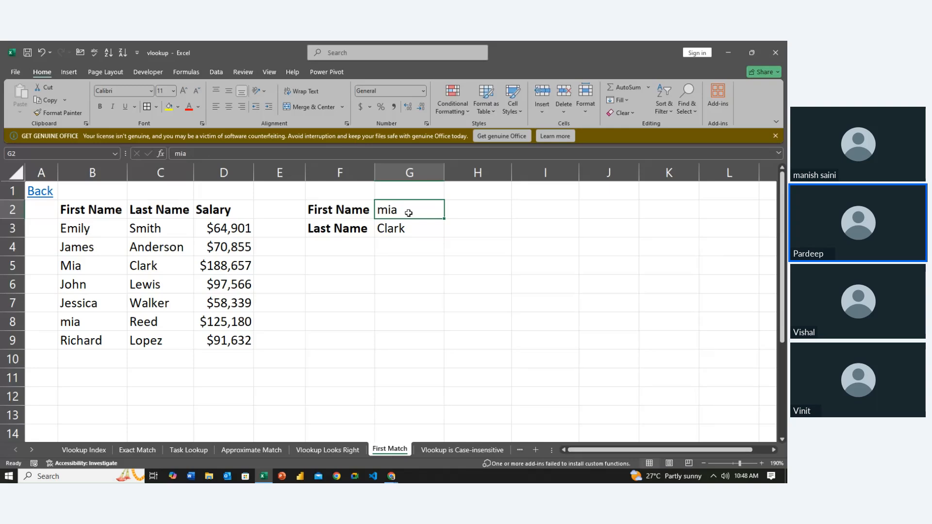
pyautogui.press('Left')
pyautogui.press('Left')
pyautogui.press('Left')
pyautogui.press('Down')
pyautogui.press('Right')
pyautogui.press('Right')
pyautogui.press('Up')
pyautogui.press('Right')
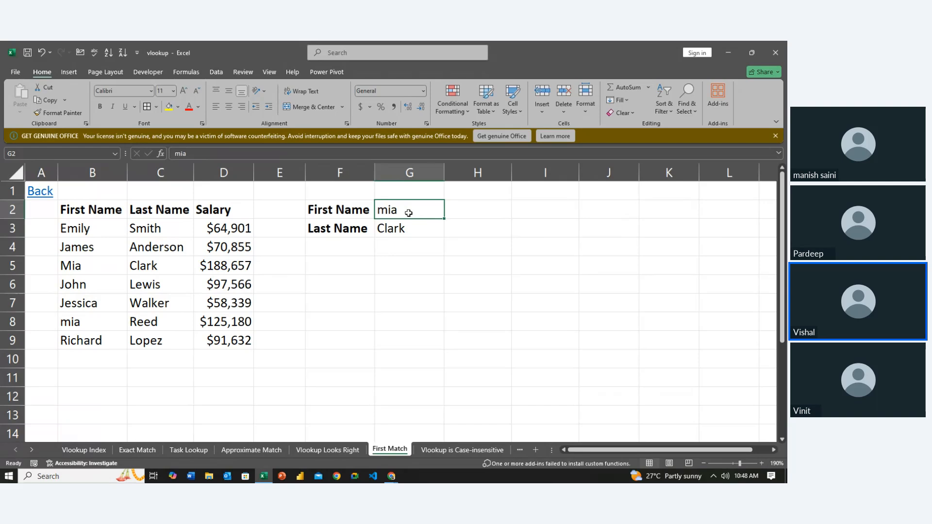
# - Review the lookup formula in G3 and trace the First Name column down to the second duplicate in B8
pyautogui.press('Down')
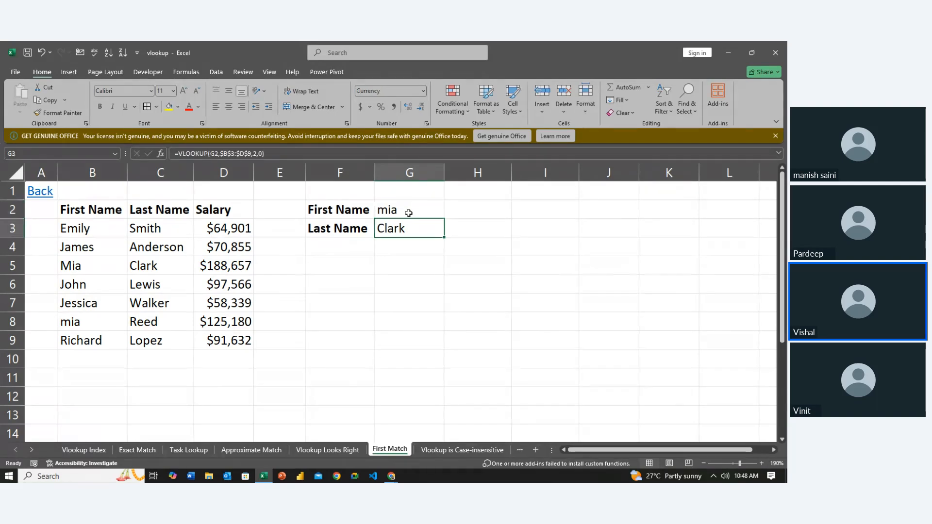
pyautogui.press('Left')
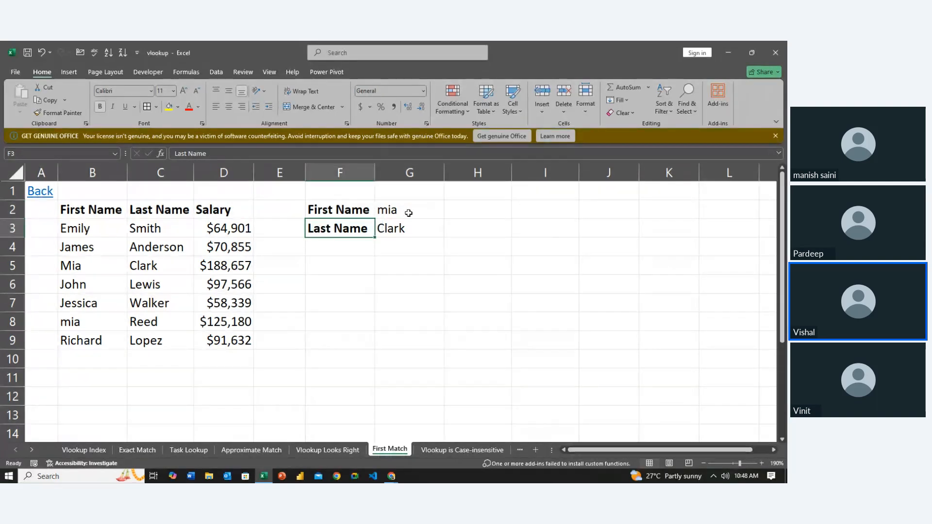
pyautogui.press('Left')
pyautogui.press('Left')
pyautogui.press('Left')
pyautogui.press('Left')
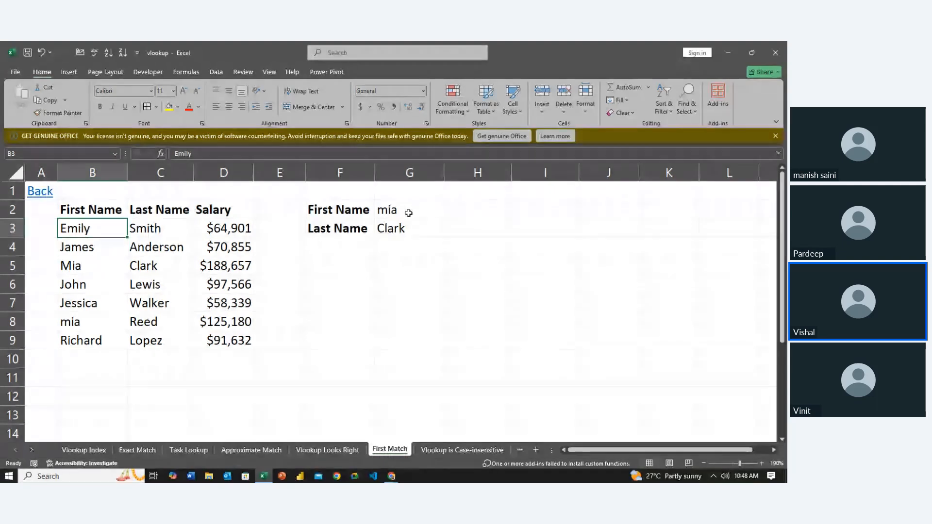
pyautogui.press('Down')
pyautogui.press('Down')
pyautogui.press('Down')
pyautogui.press('Down')
pyautogui.press('Down')
pyautogui.press('Up')
pyautogui.press('Up')
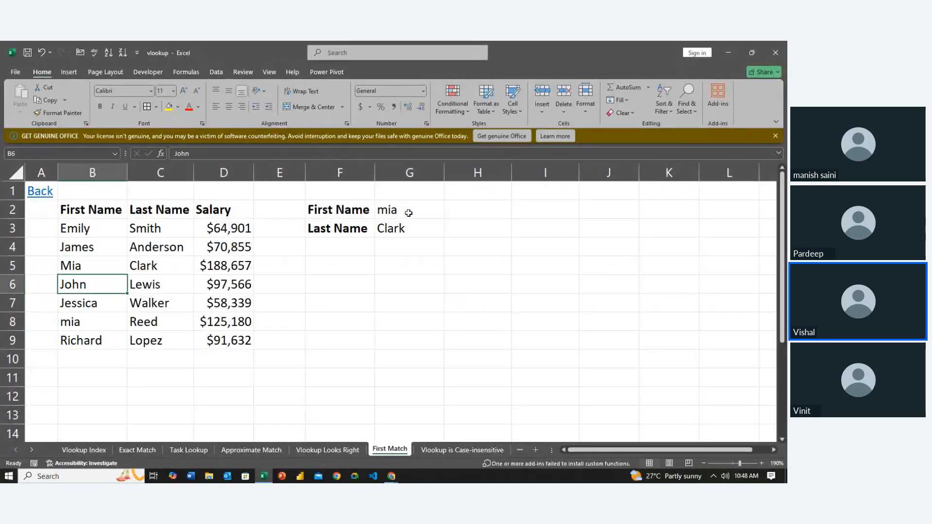
pyautogui.press('Down')
pyautogui.press('Down')
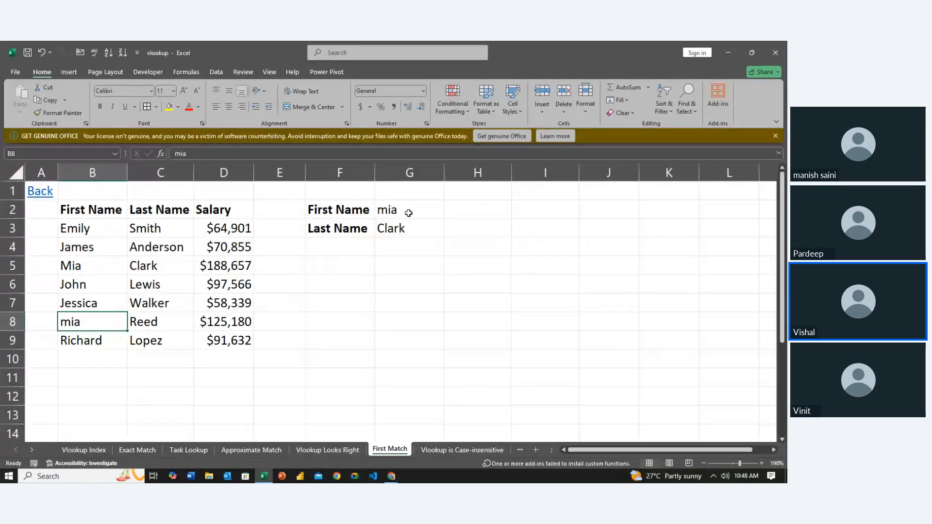
# - Compare the second duplicate's row 8 with the lookup name in G2
pyautogui.press('Right')
pyautogui.press('Right')
pyautogui.press('Right')
pyautogui.press('Right')
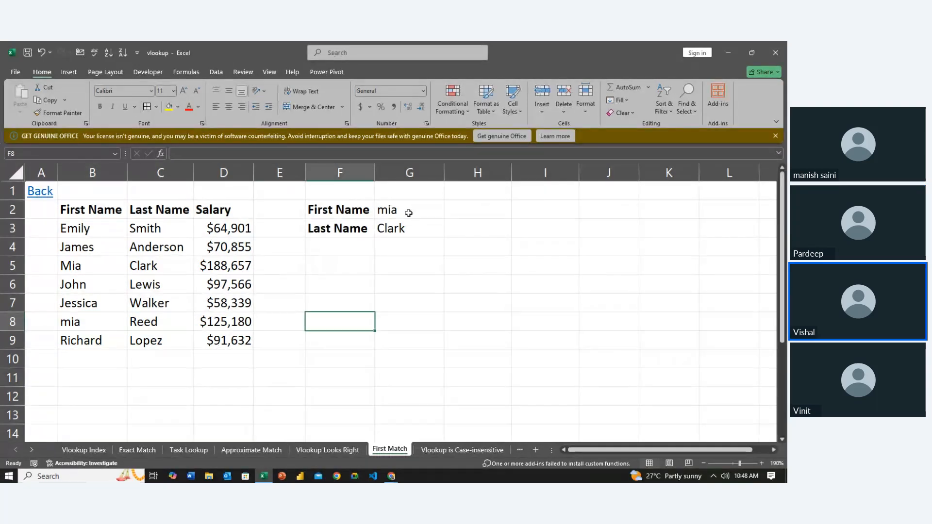
pyautogui.press('Up')
pyautogui.press('Up')
pyautogui.press('Up')
pyautogui.press('Up')
pyautogui.press('Right')
pyautogui.press('Up')
pyautogui.press('Up')
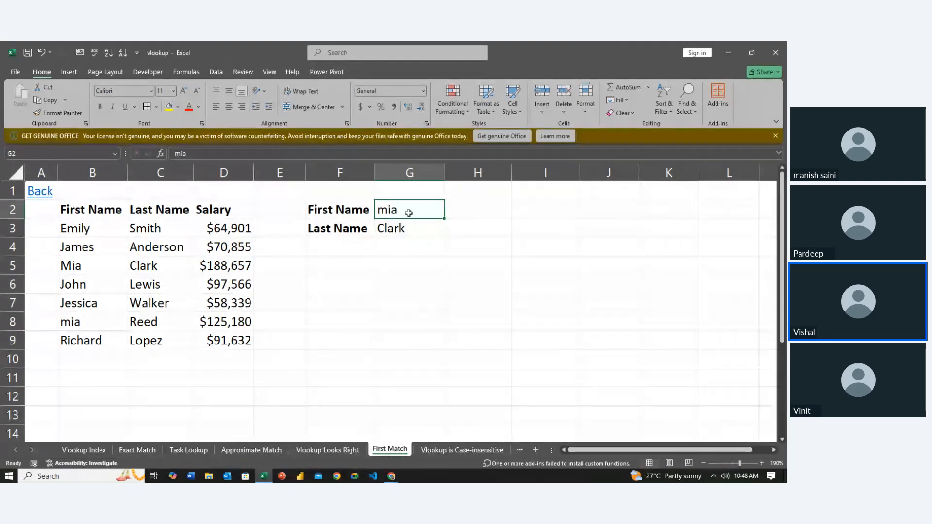
# - Review the first data row of the table in row 3 against the Last Name lookup cells
pyautogui.press('Left')
pyautogui.press('Down')
pyautogui.press('Left')
pyautogui.press('Left')
pyautogui.press('Left')
pyautogui.press('Right')
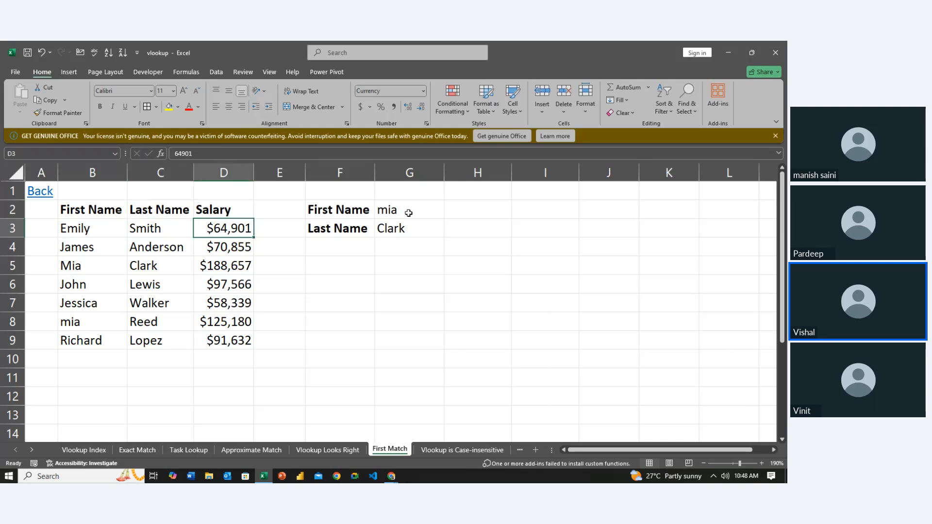
pyautogui.press('Right')
pyautogui.press('Right')
pyautogui.press('Left')
pyautogui.press('Left')
pyautogui.press('Left')
pyautogui.press('Left')
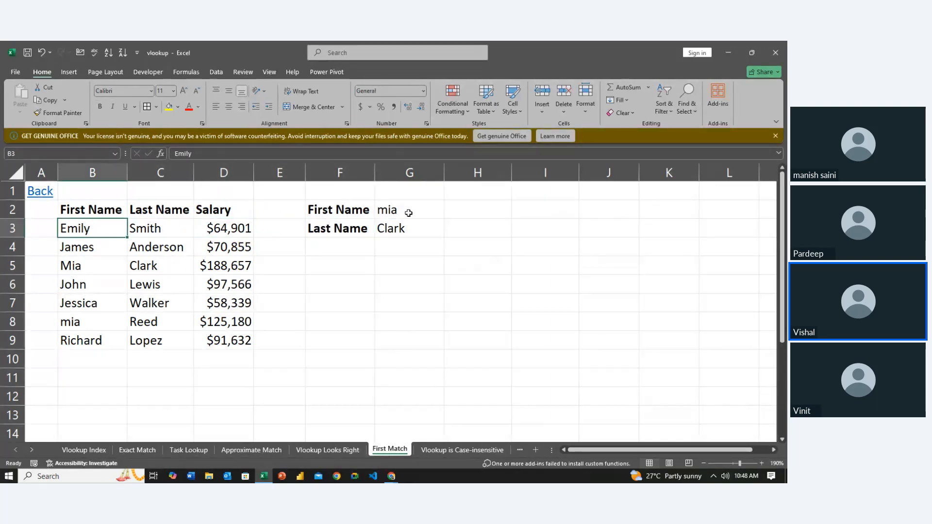
# - Compare the two duplicate entries in the First Name column, B5 and B8
pyautogui.press('Down')
pyautogui.press('Down')
pyautogui.press('Down')
pyautogui.press('Down')
pyautogui.press('Down')
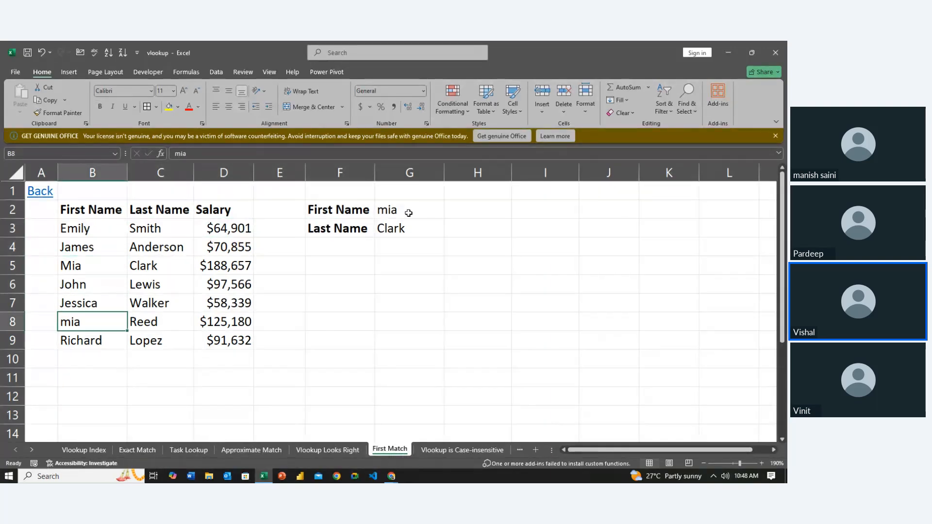
pyautogui.press('Up')
pyautogui.press('Up')
pyautogui.press('Up')
pyautogui.press('Down')
pyautogui.press('Down')
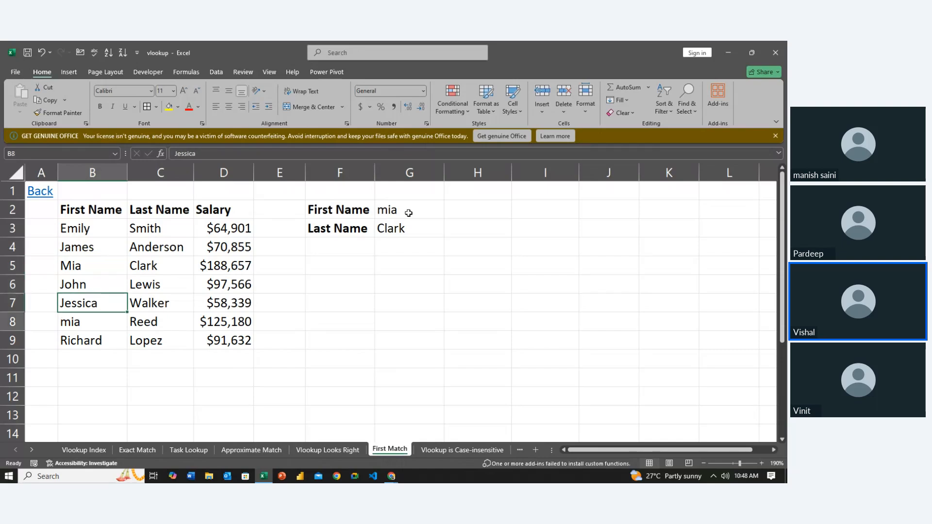
pyautogui.press('Down')
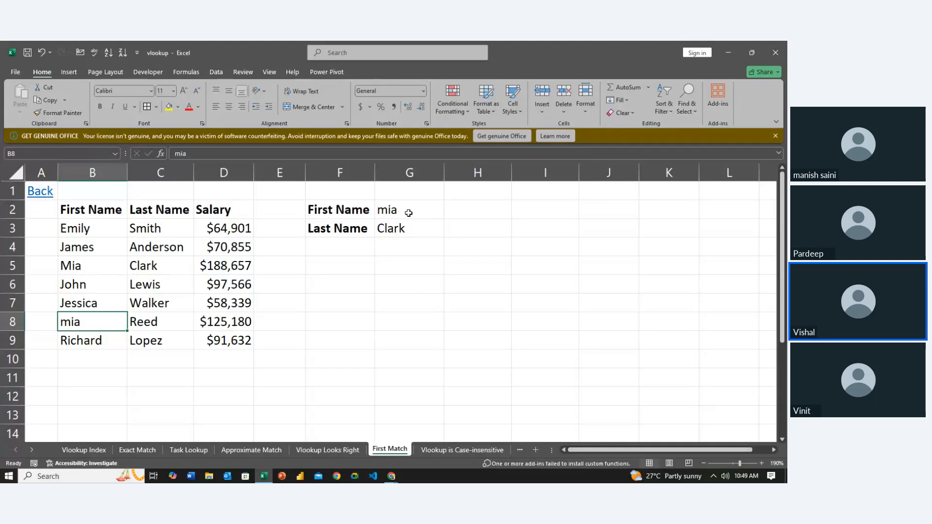
# - Recheck the first duplicate in B5, and examine the last name and salary beside the second one in row 8
pyautogui.press('Up')
pyautogui.press('Up')
pyautogui.press('Up')
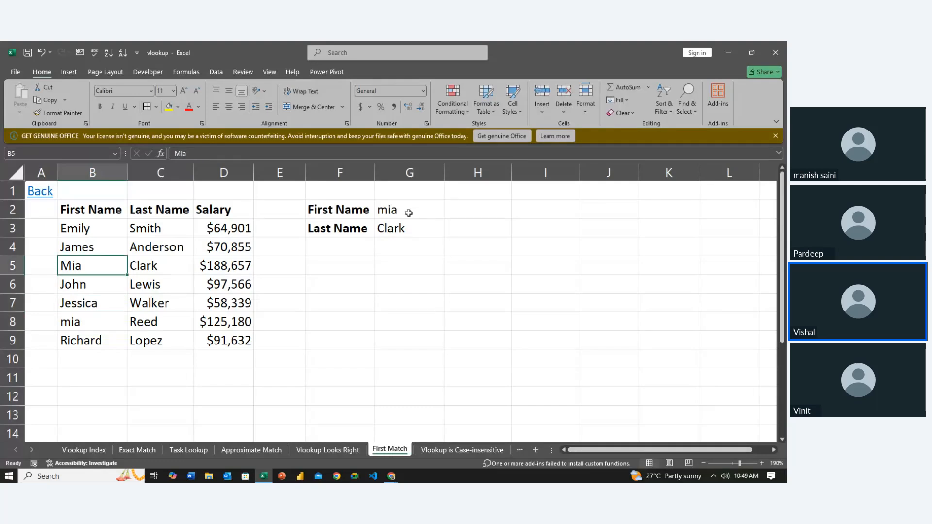
pyautogui.press('Down')
pyautogui.press('Down')
pyautogui.press('Down')
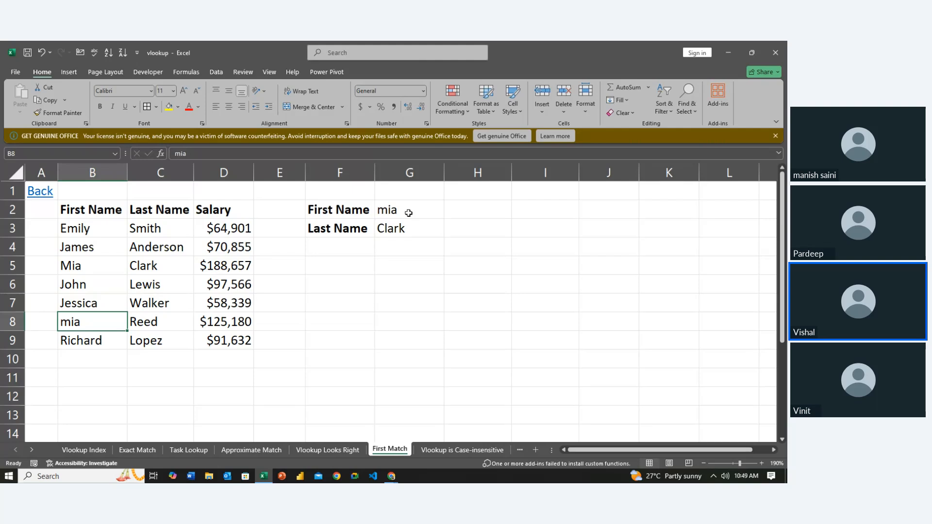
pyautogui.press('Right')
pyautogui.press('Right')
pyautogui.press('Right')
pyautogui.press('Right')
pyautogui.press('Right')
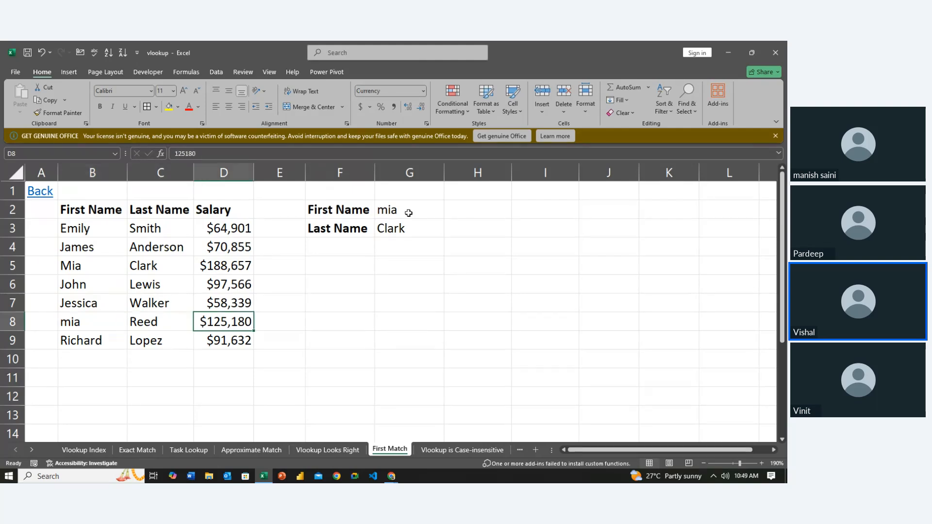
# - Retype the lookup first name in G2 with only its initial capitalized, matching the spelling in B5
pyautogui.press('Right')
pyautogui.press('Left')
pyautogui.press('Up')
pyautogui.press('Up')
pyautogui.press('Up')
pyautogui.press('Up')
pyautogui.press('Up')
pyautogui.press('Up')
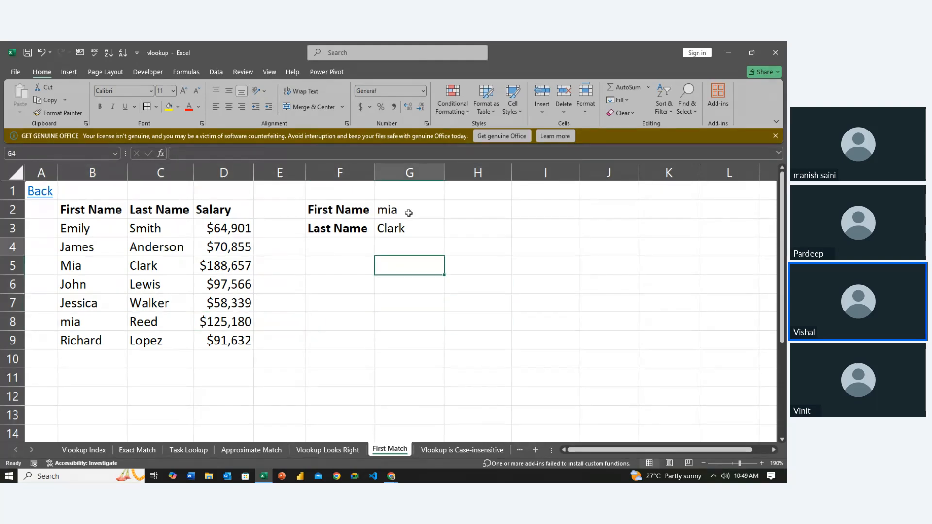
pyautogui.write('Mia')
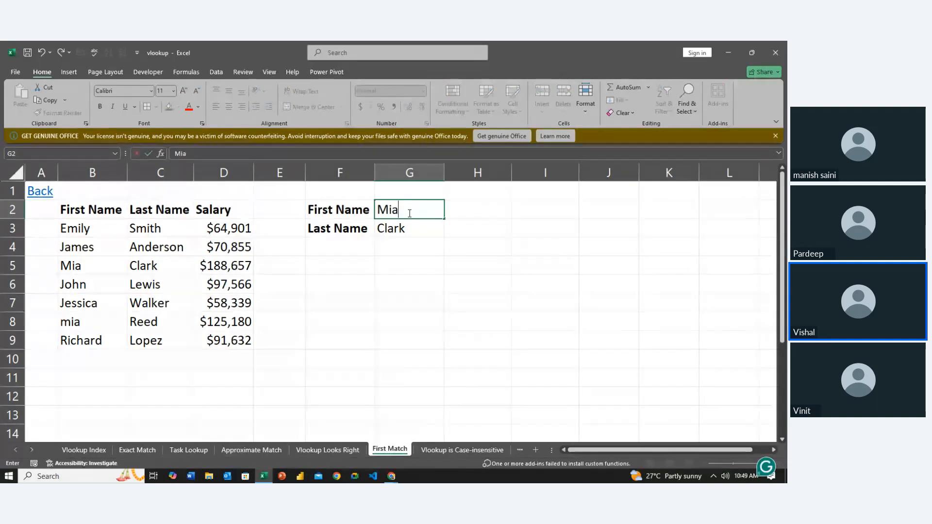
pyautogui.press('Return')
# - Change the lookup first name in G2 back to all lowercase
pyautogui.click(408, 212)
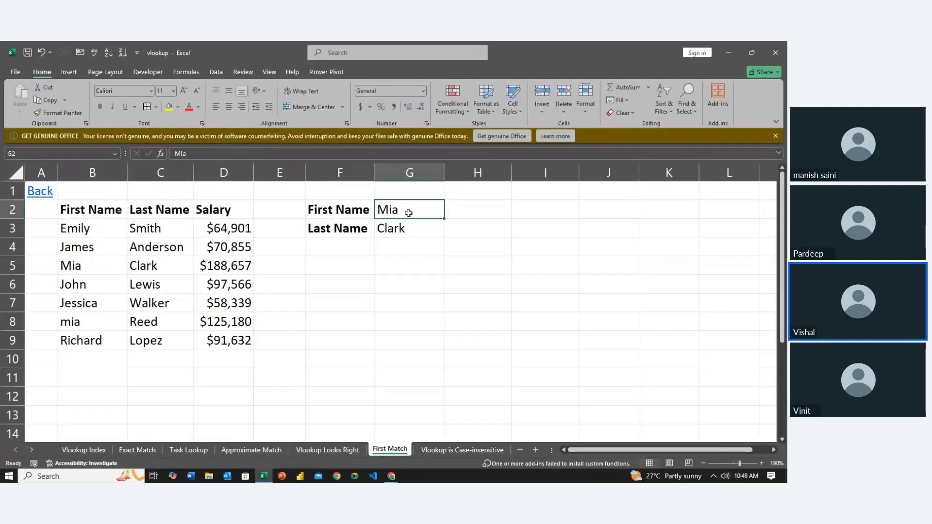
pyautogui.write('mia')
pyautogui.press('Return')
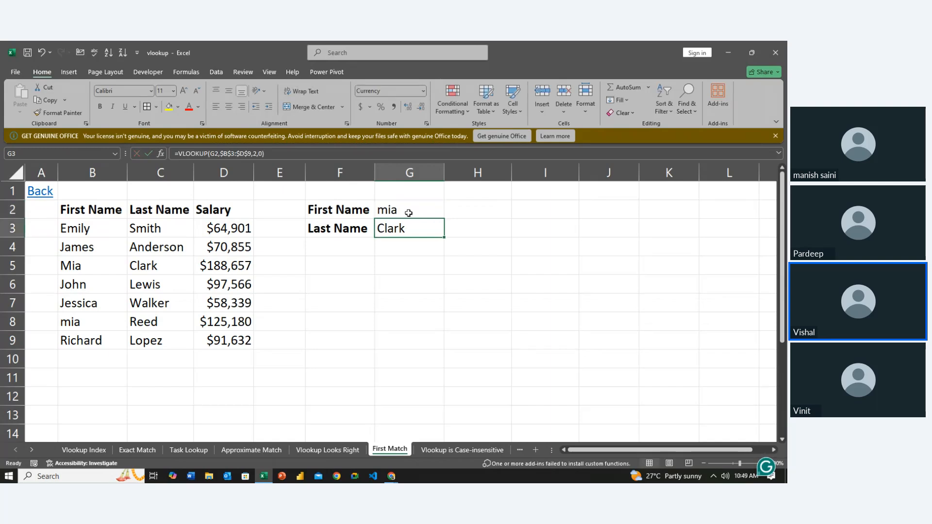
# - Retype the lookup first name in G2 in all uppercase
pyautogui.click(408, 213)
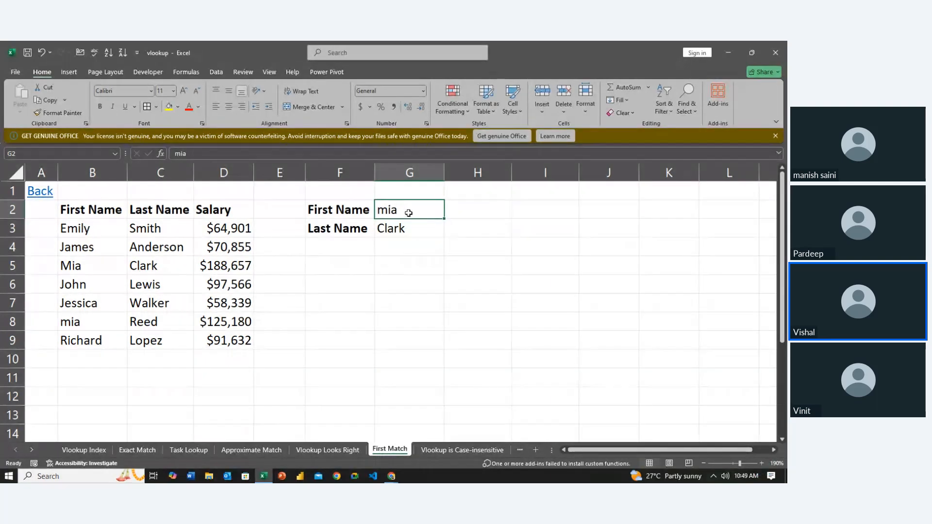
pyautogui.write('M')
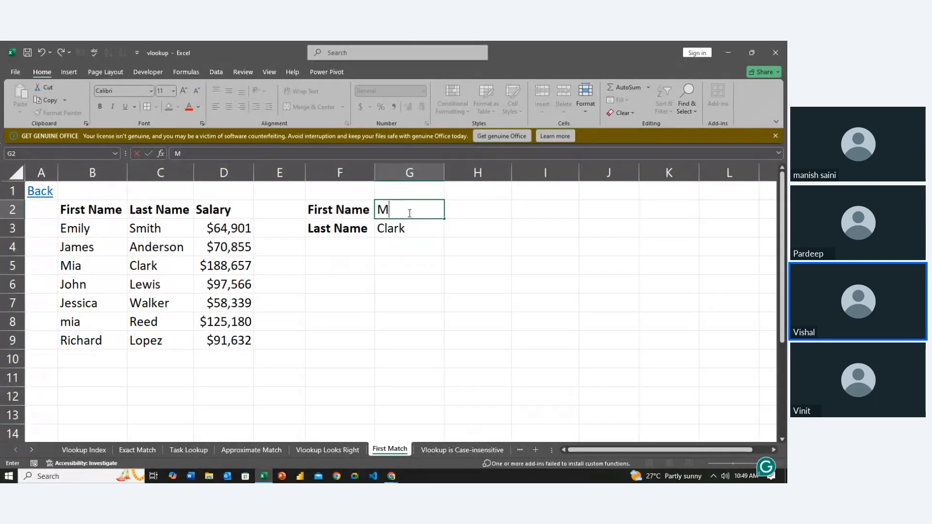
pyautogui.write('IA')
pyautogui.press('Return')
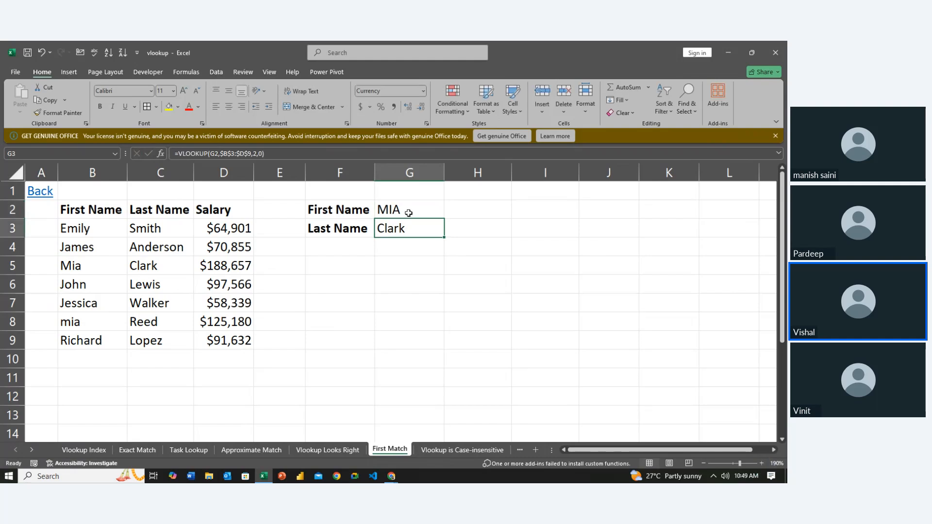
# - Retype the lookup first name in G2 with only its last letter capitalized
pyautogui.click(408, 212)
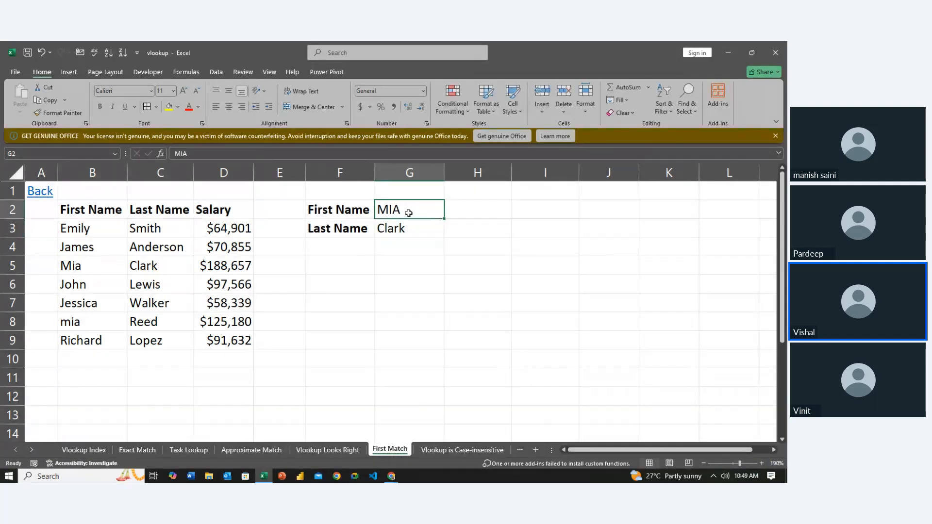
pyautogui.write('mia')
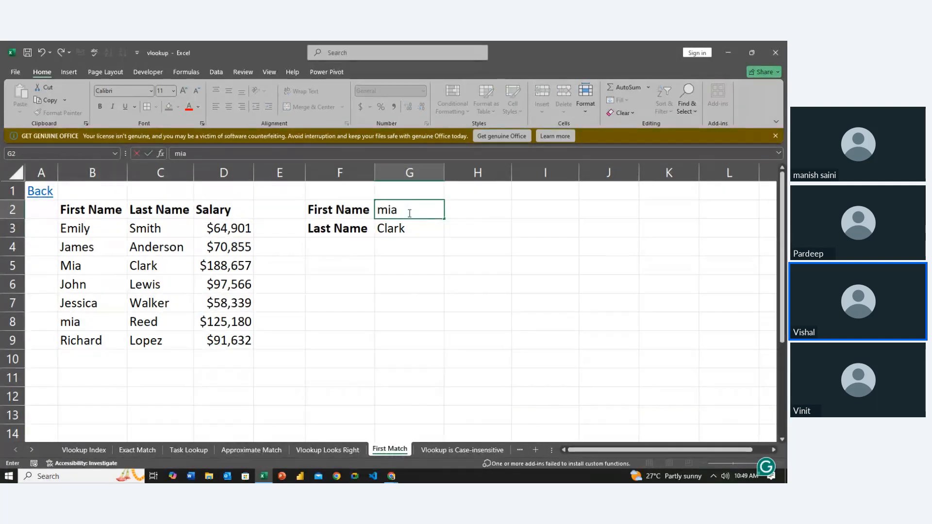
pyautogui.press('BackSpace')
pyautogui.write('A')
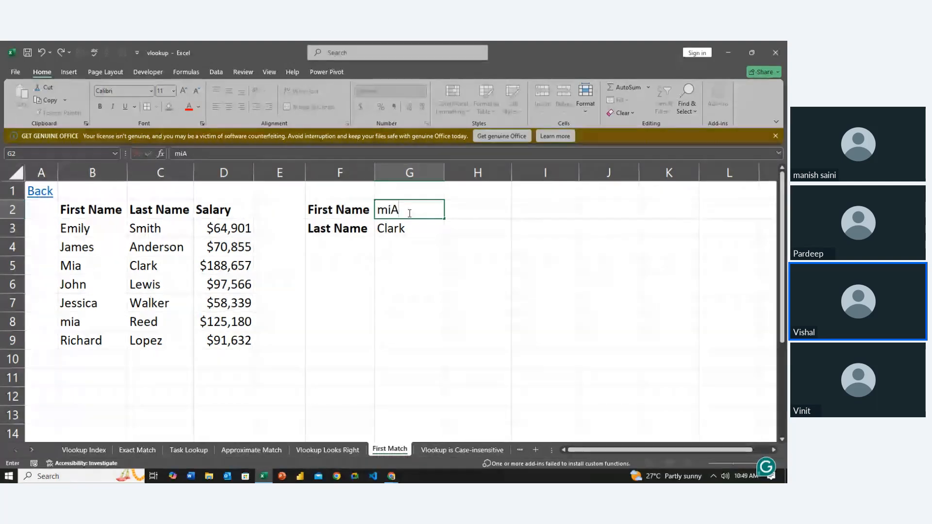
pyautogui.press('Return')
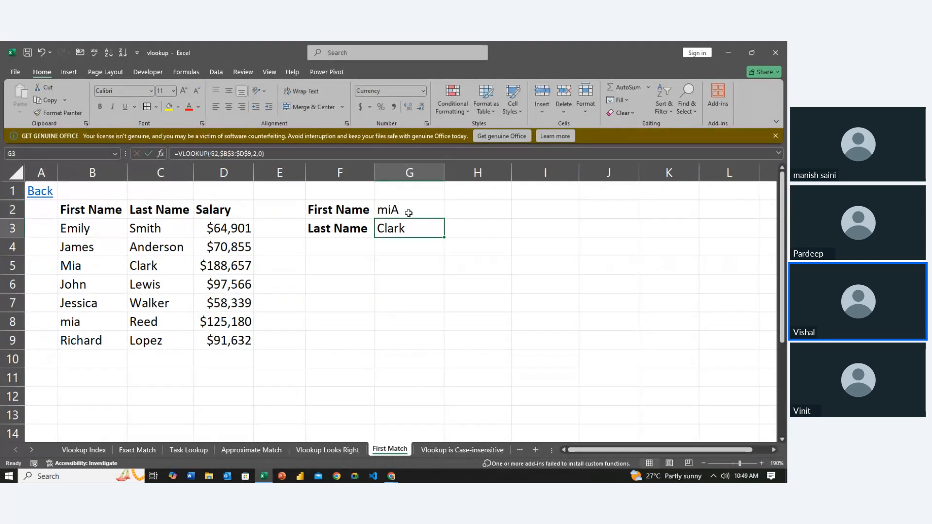
# - Trace the First Name column from B3 down to B8, checking for matches to the mixed-case lookup name
pyautogui.click(408, 213)
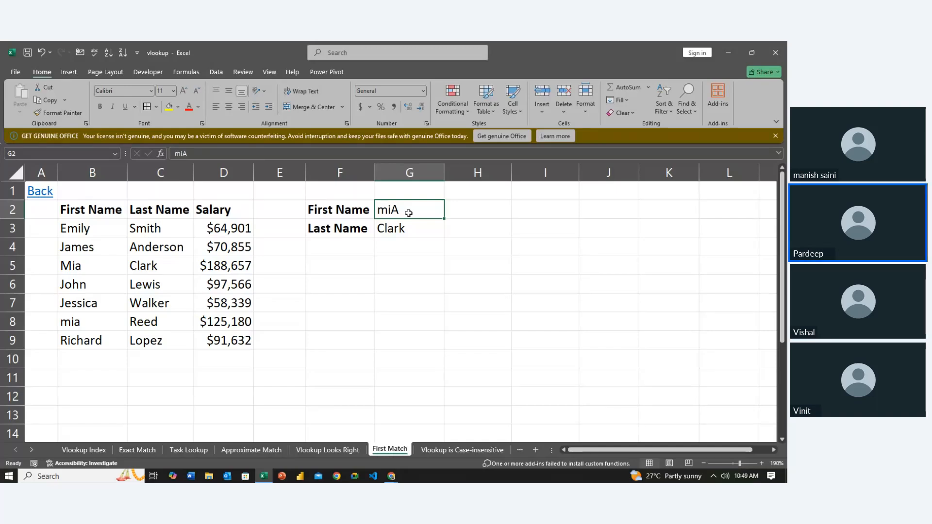
pyautogui.press('Left')
pyautogui.press('Left')
pyautogui.press('Left')
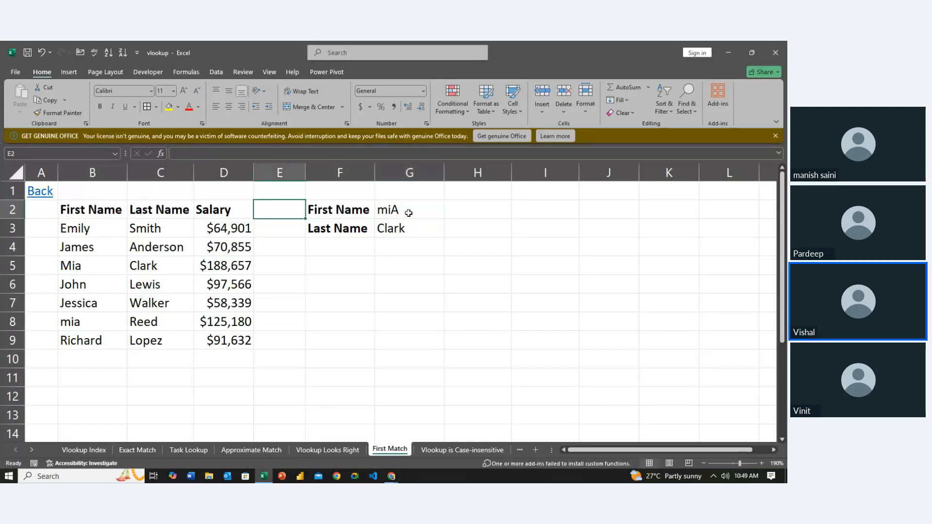
pyautogui.press('Home')
pyautogui.press('Right')
pyautogui.press('Down')
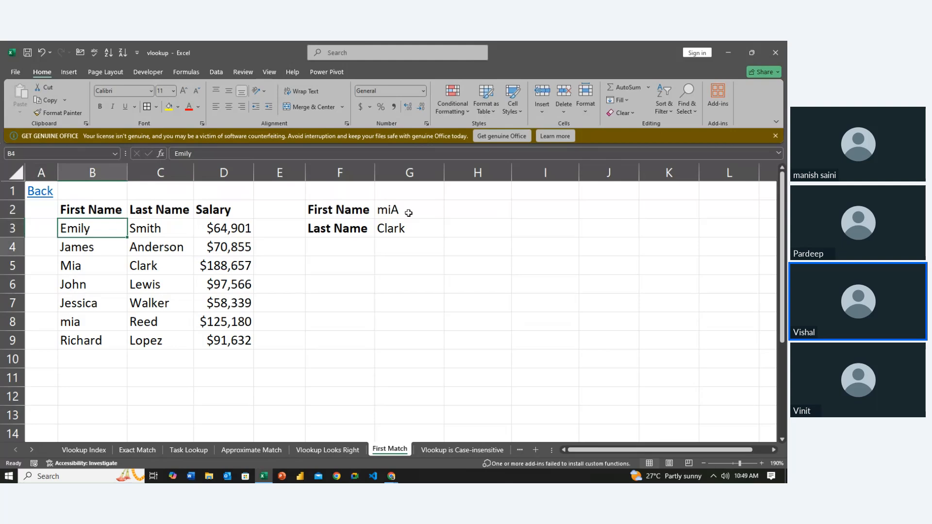
pyautogui.press('Down')
pyautogui.press('Down')
pyautogui.press('Down')
pyautogui.press('Down')
pyautogui.press('Down')
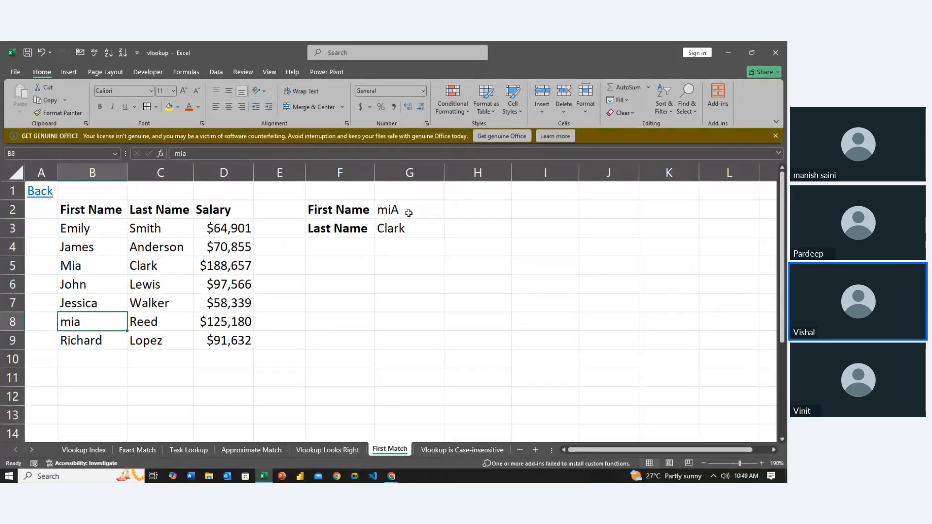
# - Examine the first duplicate's row 5 and compare it with the returned last name in G3
pyautogui.press('Up')
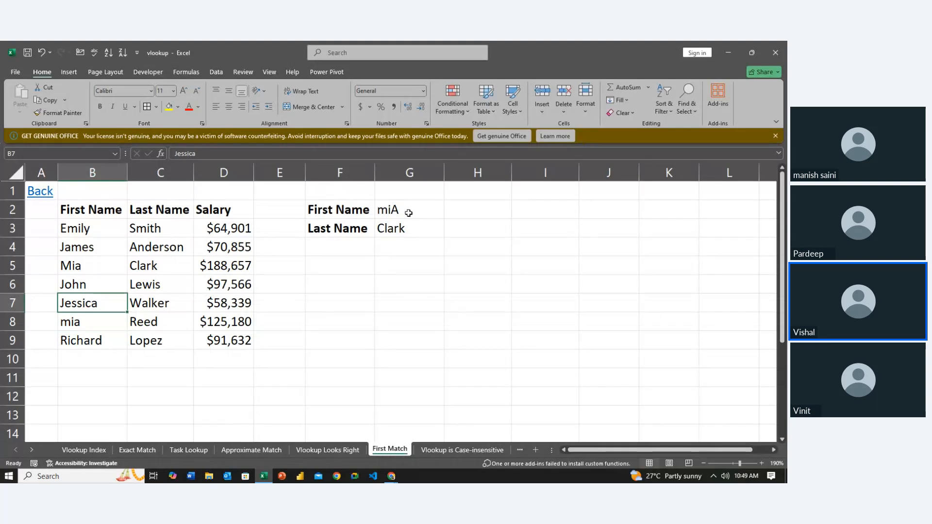
pyautogui.press('Up')
pyautogui.press('Up')
pyautogui.press('Right')
pyautogui.press('Right')
pyautogui.press('Right')
# - Trace the First Name and Last Name columns from the header row down to the first duplicate in row 5
pyautogui.press('Right')
pyautogui.press('Right')
pyautogui.press('Up')
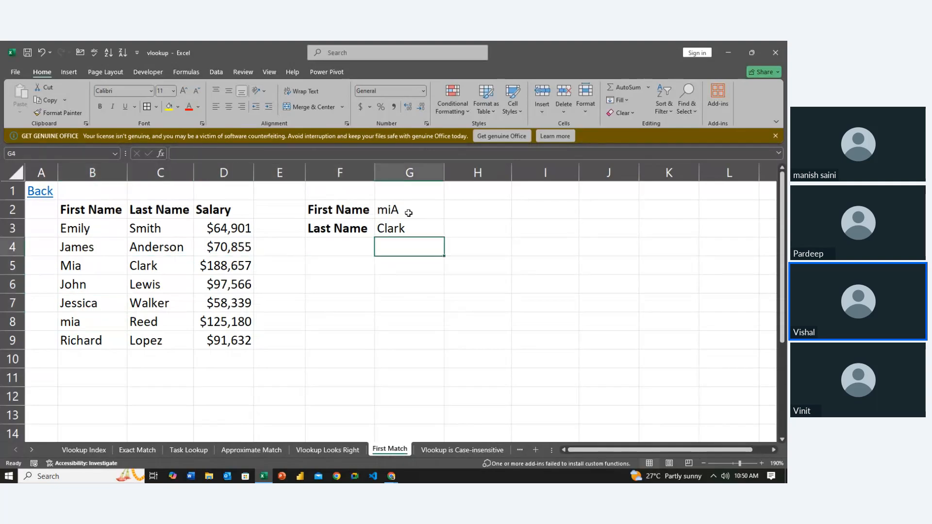
pyautogui.press('Up')
pyautogui.press('Left')
pyautogui.press('Left')
pyautogui.press('Left')
pyautogui.press('Left')
pyautogui.press('Down')
pyautogui.press('Left')
pyautogui.press('Left')
pyautogui.press('Right')
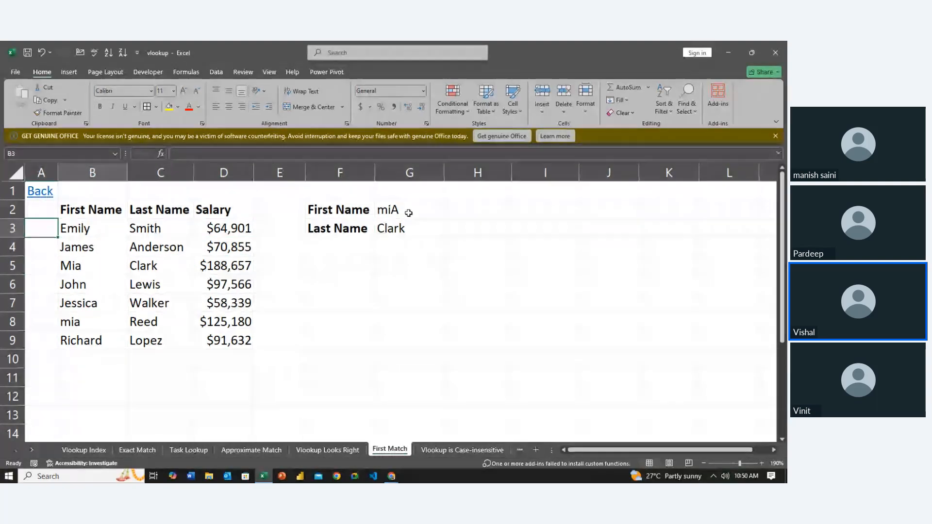
pyautogui.press('Down')
pyautogui.press('Up')
pyautogui.press('Up')
pyautogui.press('Up')
pyautogui.press('Up')
pyautogui.press('Down')
pyautogui.hotkey('shift', 'Down')
pyautogui.hotkey('shift', 'Down')
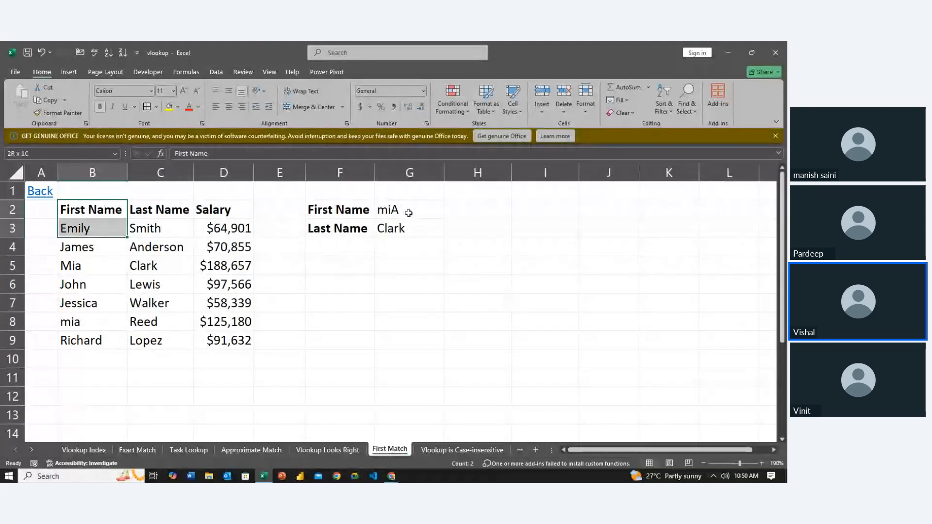
pyautogui.hotkey('shift', 'Down')
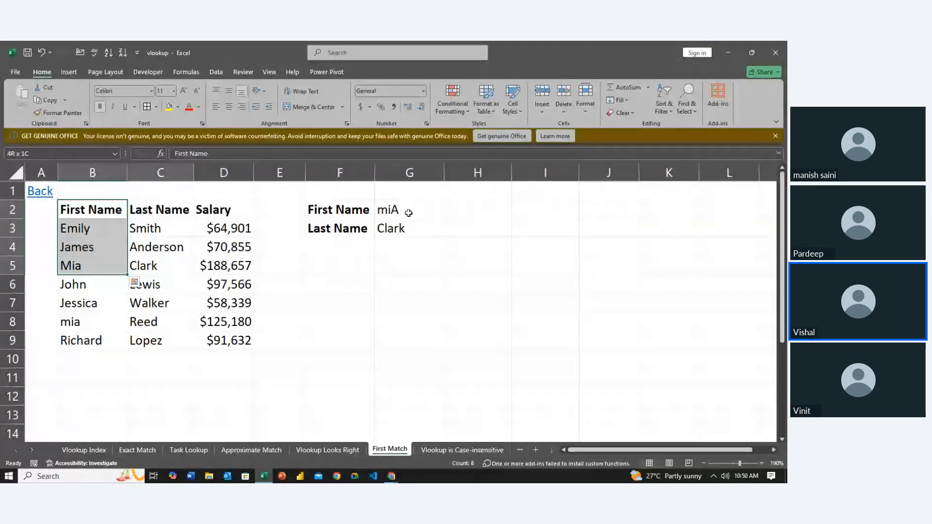
pyautogui.hotkey('shift', 'Right')
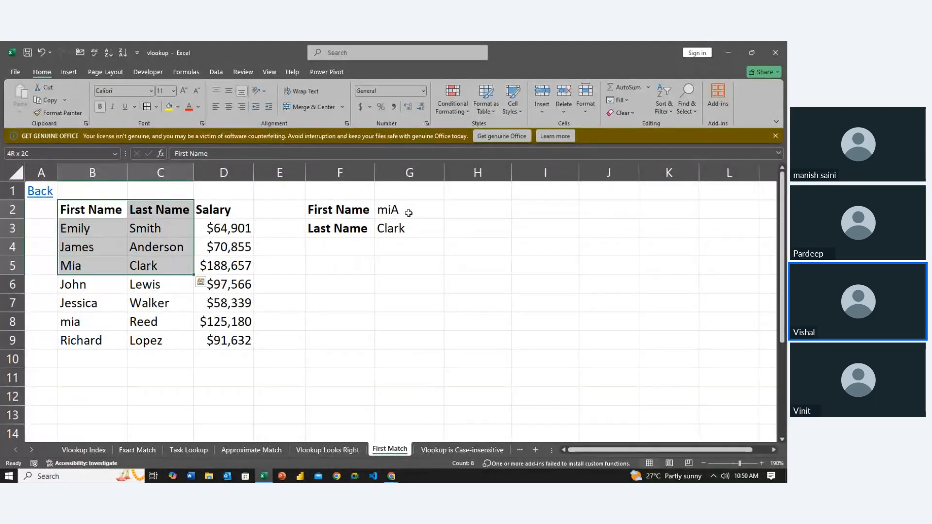
pyautogui.press('Left')
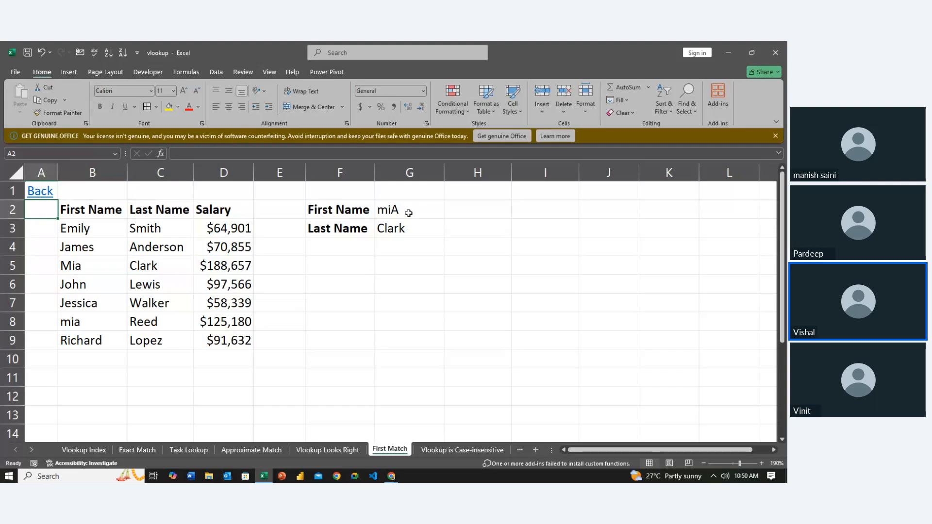
# - Trace only the First Name column again, from B2 down to the first matching name in B5
pyautogui.press('Right')
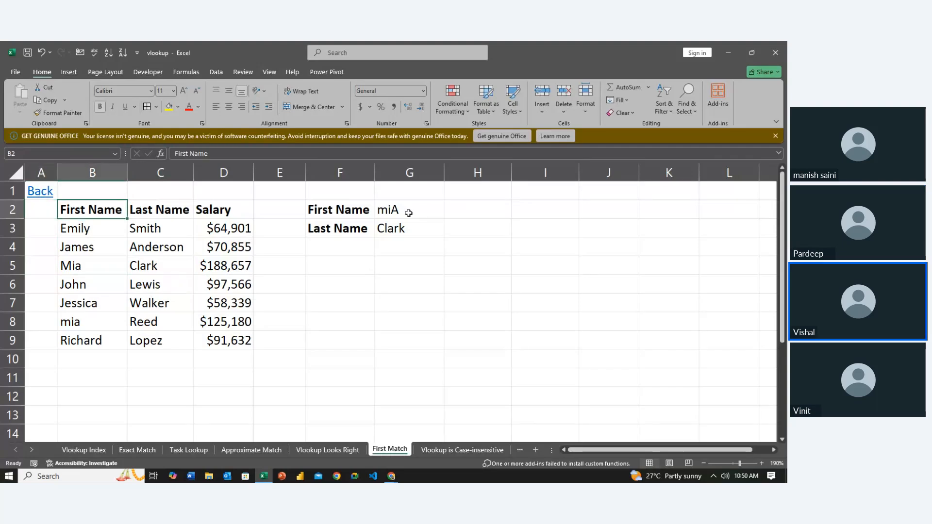
pyautogui.hotkey('shift', 'Down')
pyautogui.hotkey('shift', 'Down')
pyautogui.hotkey('shift', 'Down')
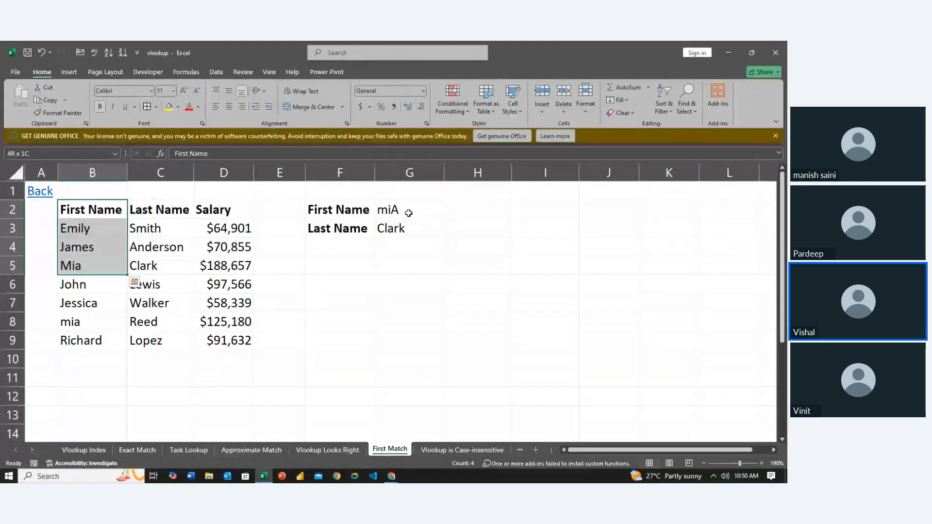
pyautogui.hotkey('shift', 'Up')
pyautogui.hotkey('shift', 'Up')
pyautogui.hotkey('shift', 'Up')
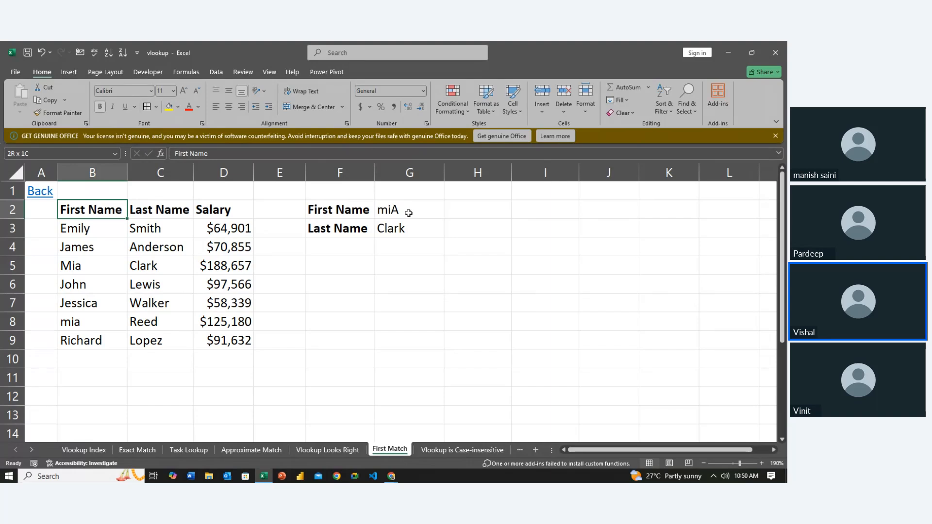
# - Compare the first match's last name in C5 with the VLOOKUP formula cell G3
pyautogui.press('Down')
pyautogui.press('Down')
pyautogui.press('Down')
pyautogui.press('Right')
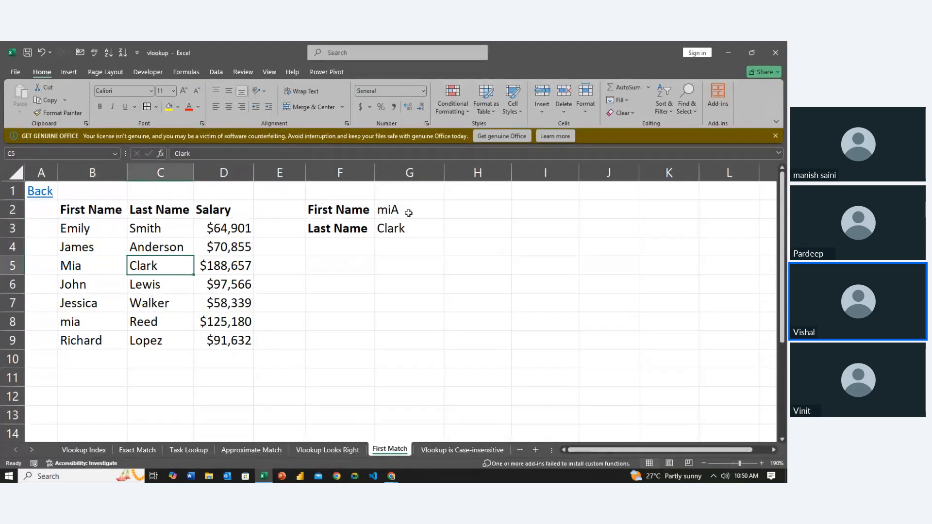
pyautogui.press('Right')
pyautogui.press('Right')
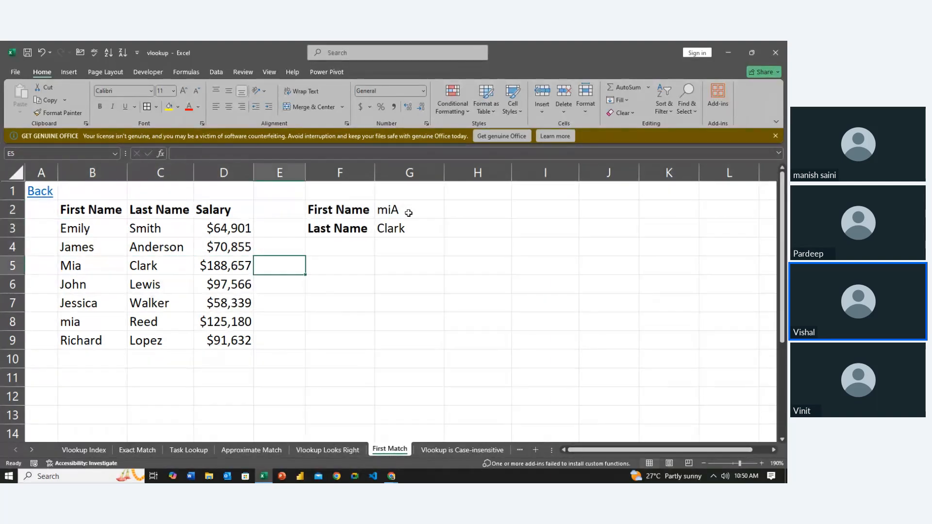
pyautogui.press('Right')
pyautogui.press('Right')
pyautogui.press('Up')
pyautogui.press('Up')
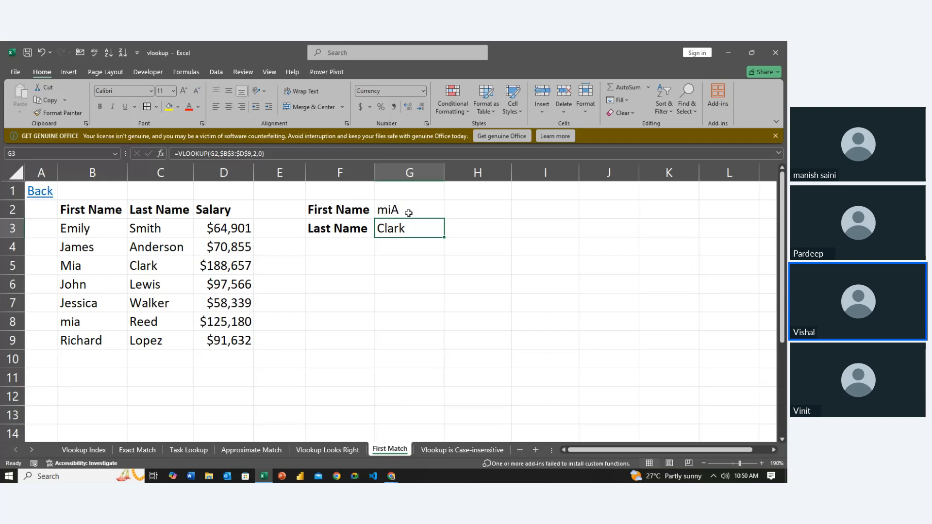
# - Glance at the Vlookup is Case-insensitive sheet and open the #NA error sheet
pyautogui.click(461, 447)
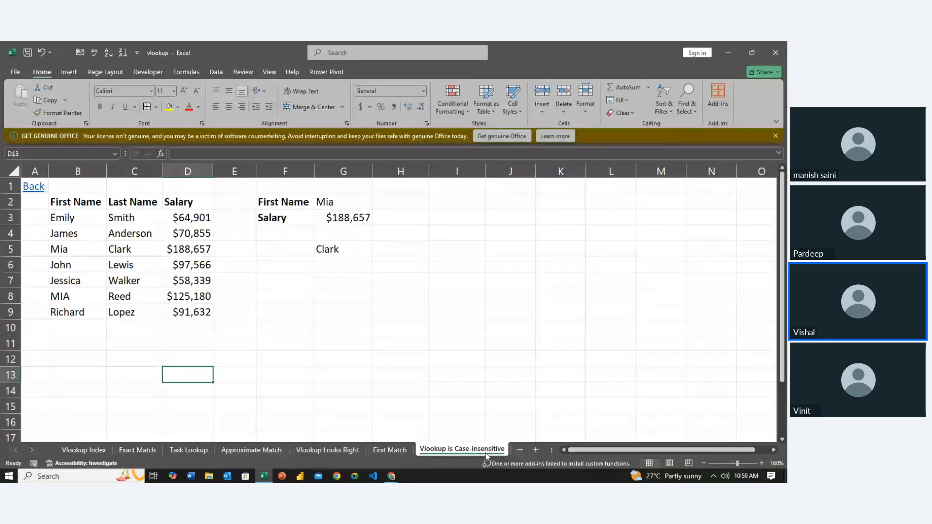
pyautogui.click(516, 449)
pyautogui.click(514, 449)
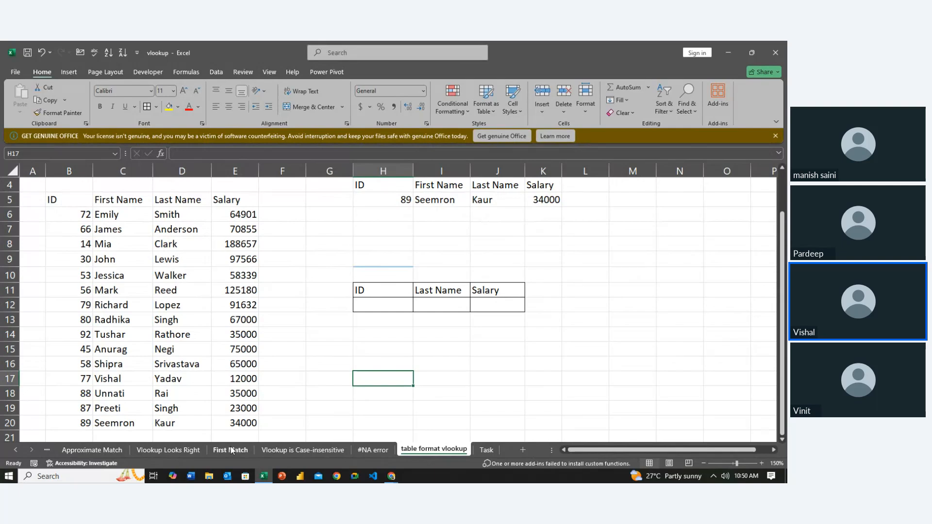
pyautogui.click(297, 450)
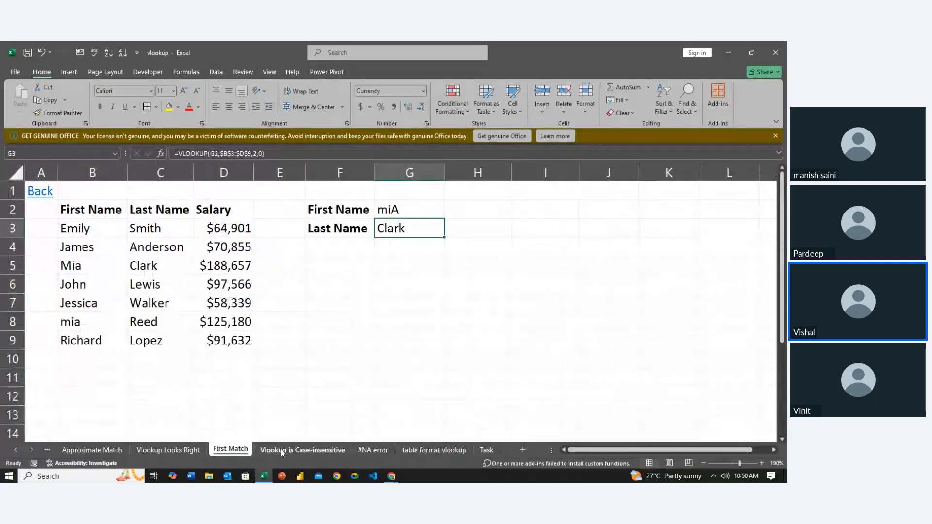
pyautogui.click(374, 450)
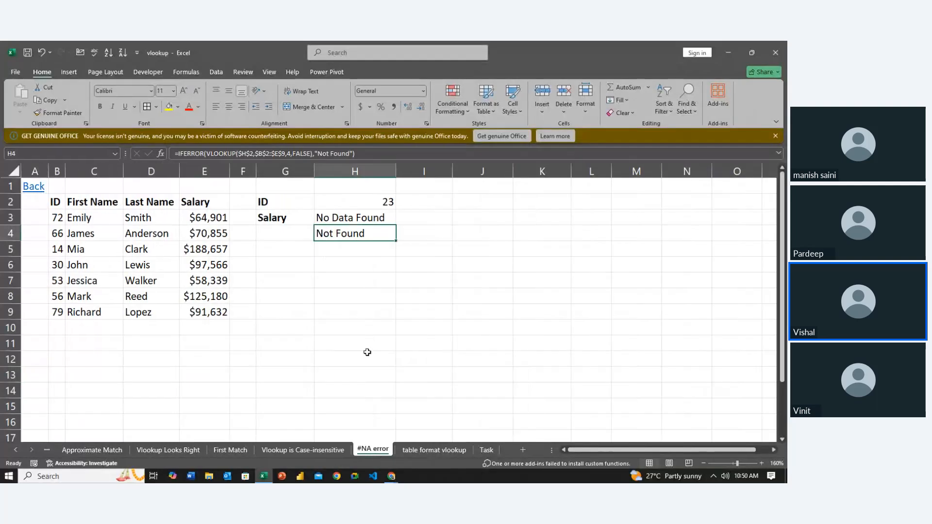
# - Examine the existing IFNA and IFERROR lookup formulas in H3 and H4
pyautogui.click(367, 286)
pyautogui.press('Up')
pyautogui.press('Up')
pyautogui.press('Up')
pyautogui.press('Up')
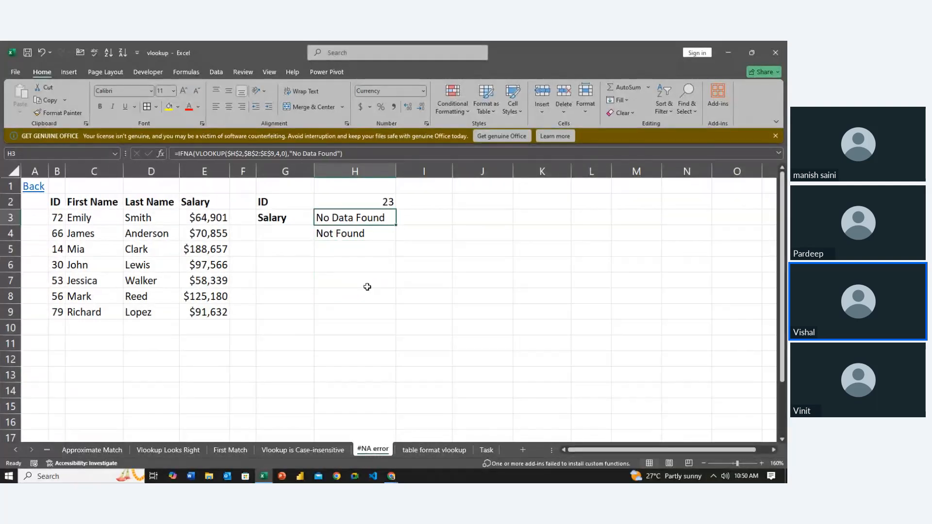
pyautogui.press('Down')
pyautogui.press('Down')
pyautogui.press('Down')
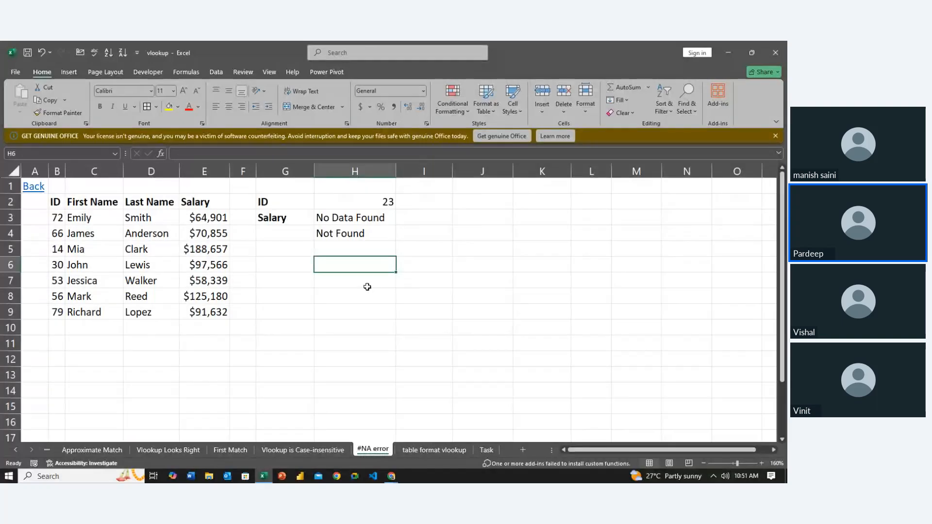
# - Clear the existing salary lookup formulas from H3:H4
pyautogui.press('Up')
pyautogui.press('Up')
pyautogui.press('Up')
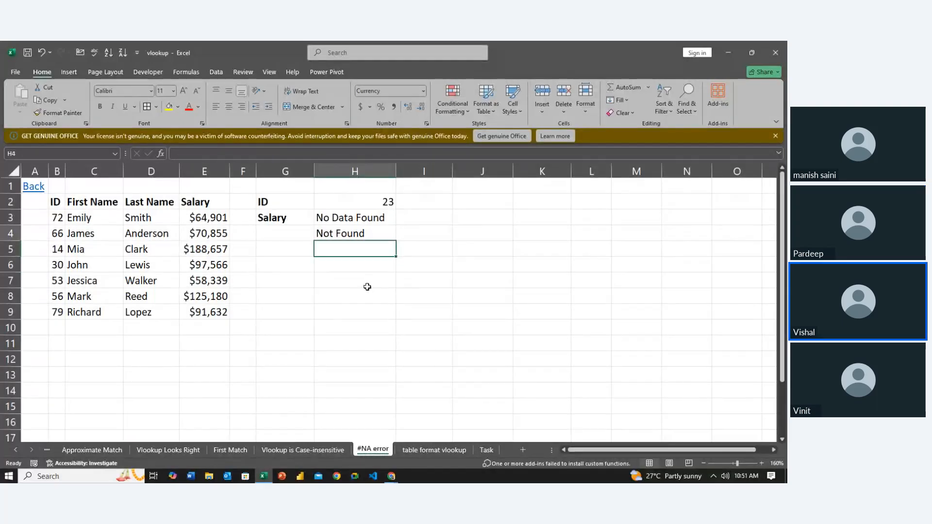
pyautogui.hotkey('shift', 'Down')
pyautogui.press('Delete')
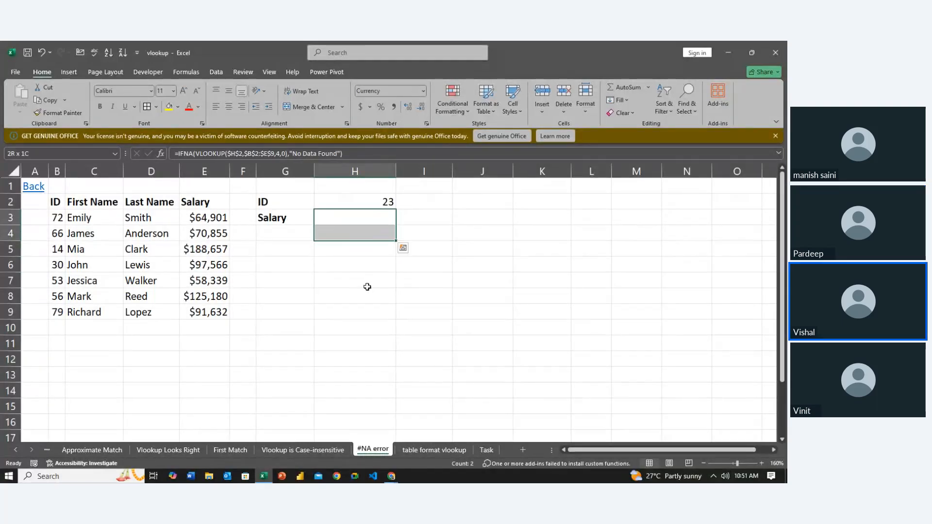
# - Set the lookup ID in H2 to 72
pyautogui.press('Up')
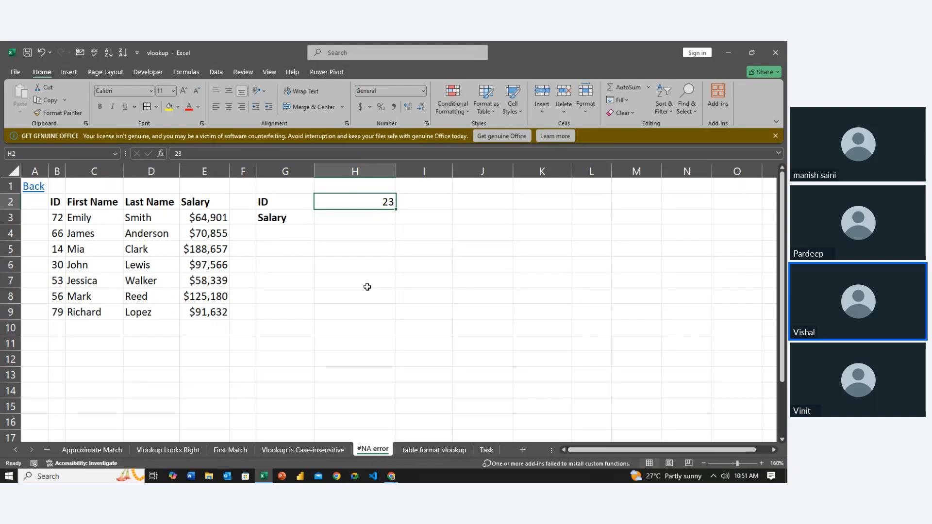
pyautogui.write('72')
pyautogui.press('Return')
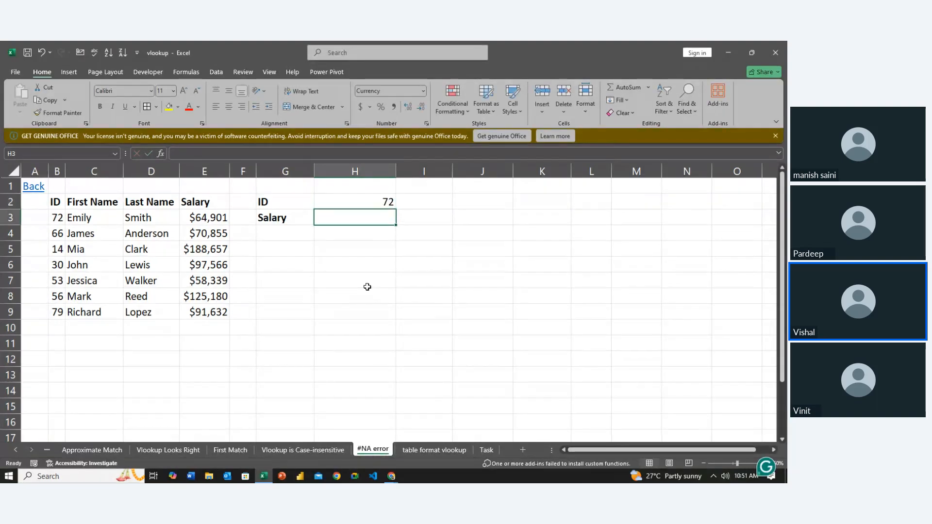
# - Enter the heading Problem in J2, beside the lookup area
pyautogui.press('Right')
pyautogui.press('Right')
pyautogui.press('Up')
pyautogui.write('P')
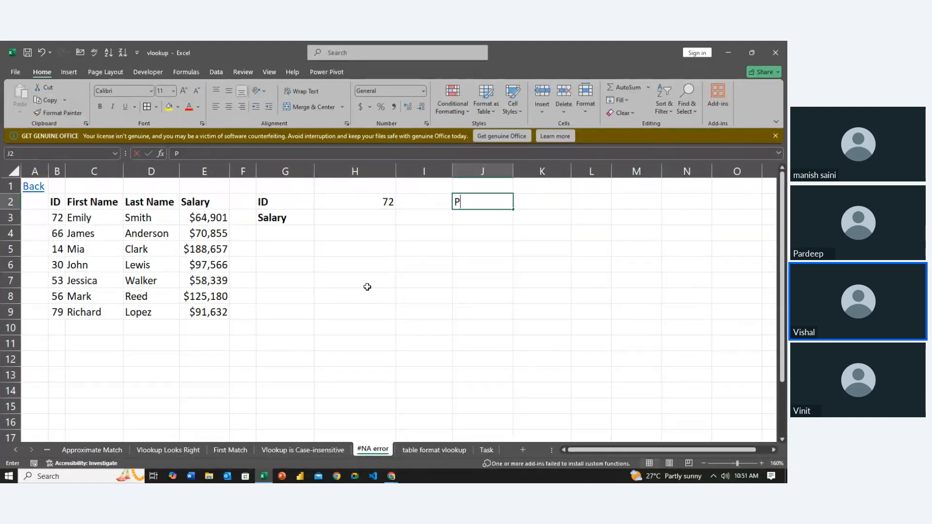
pyautogui.write('roblem')
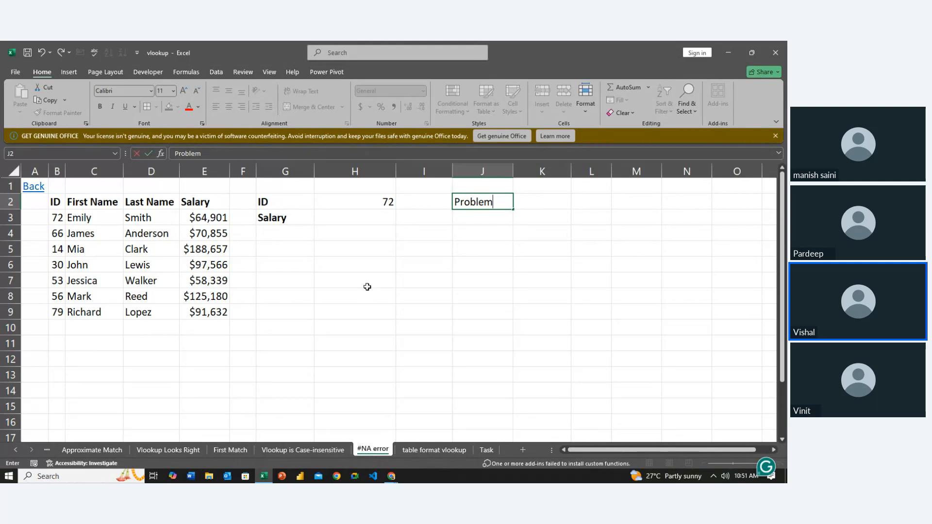
pyautogui.press('Return')
# - Start a VLOOKUP formula in J3 with the absolute reference $H$2 as the lookup value
pyautogui.write('=')
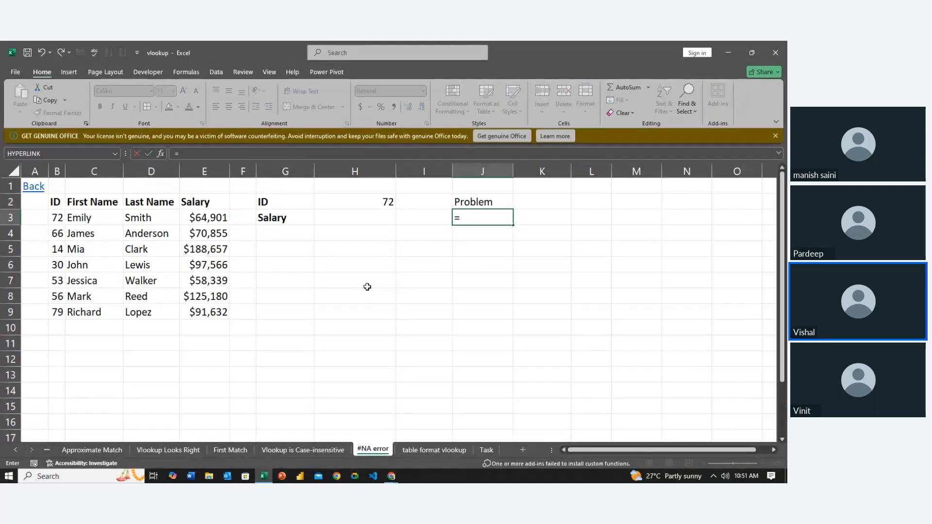
pyautogui.write('vl')
pyautogui.press('Tab')
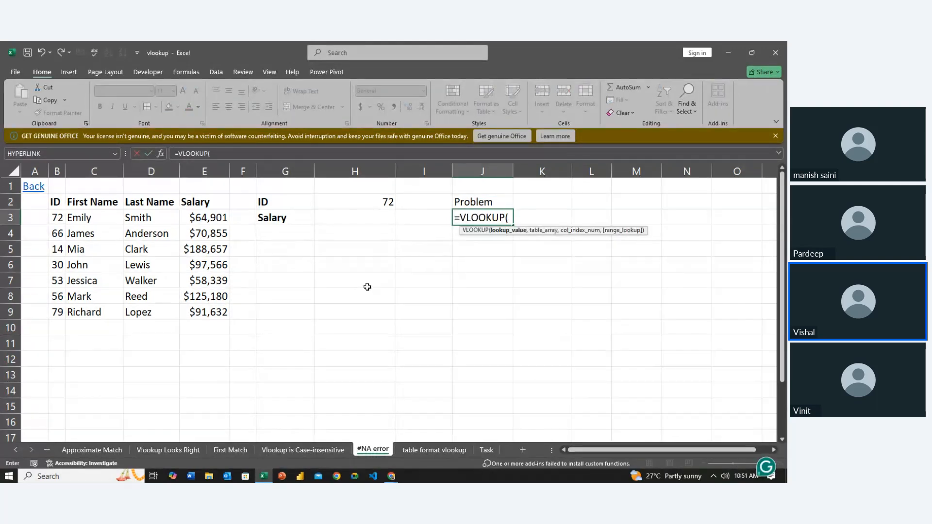
pyautogui.click(376, 204)
pyautogui.press('F4')
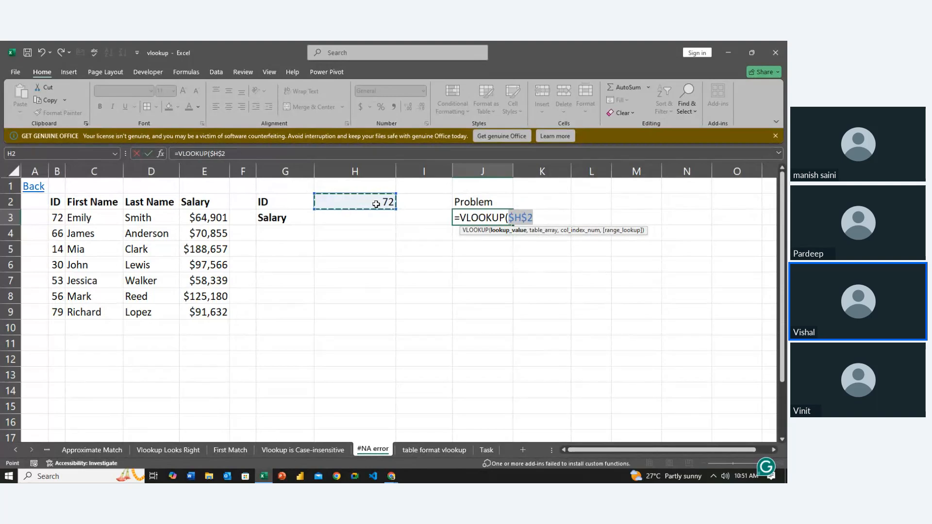
pyautogui.write(',')
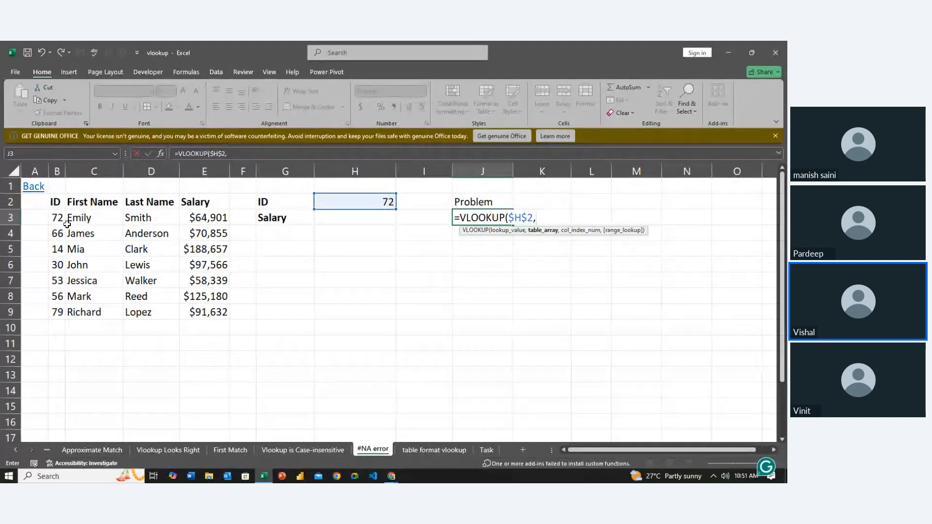
# - Set the VLOOKUP's table array to the absolute range $B$3:$E$9
pyautogui.moveTo(67, 223); pyautogui.dragTo(196, 304)
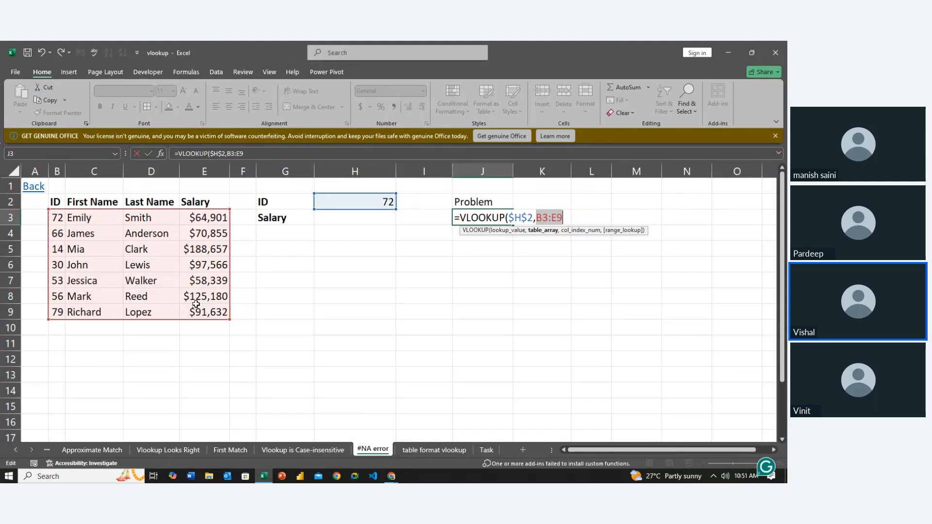
pyautogui.press('F4')
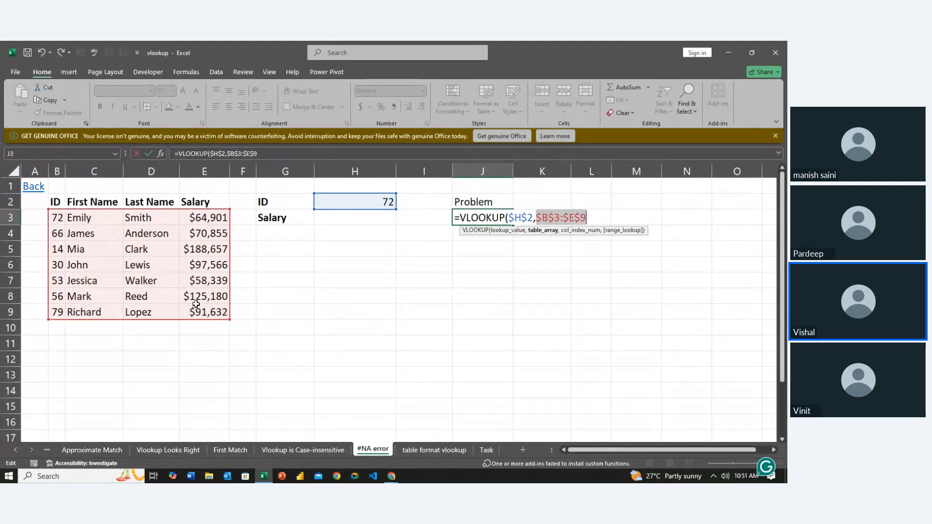
pyautogui.write(',')
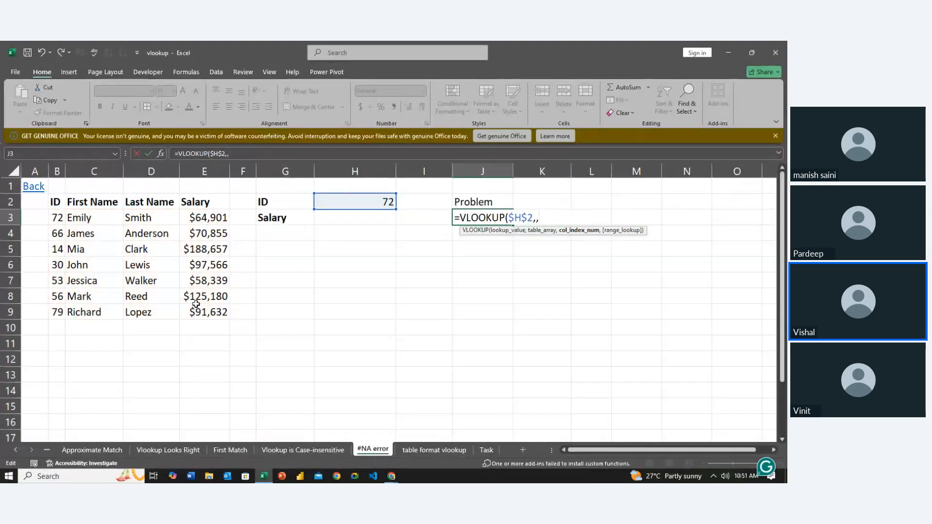
pyautogui.press('BackSpace')
pyautogui.moveTo(58, 217); pyautogui.dragTo(193, 305)
pyautogui.press('F4')
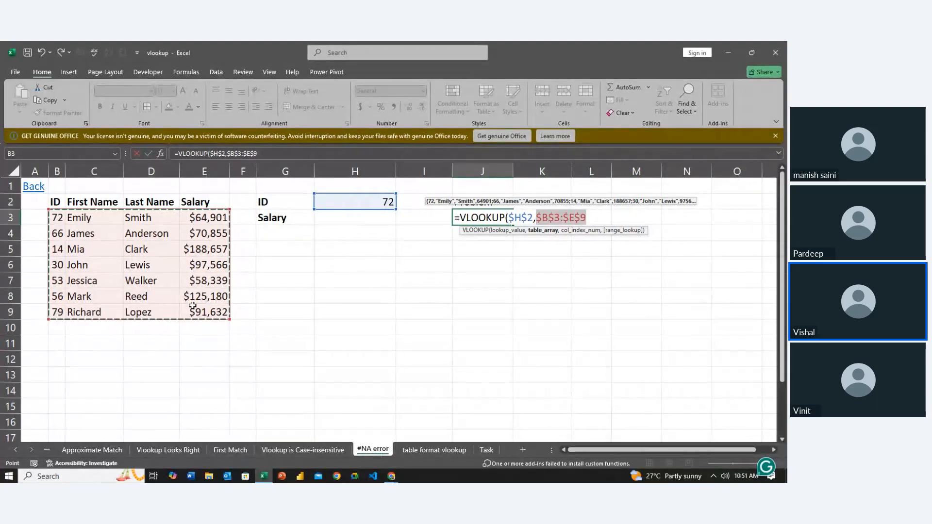
pyautogui.write(',')
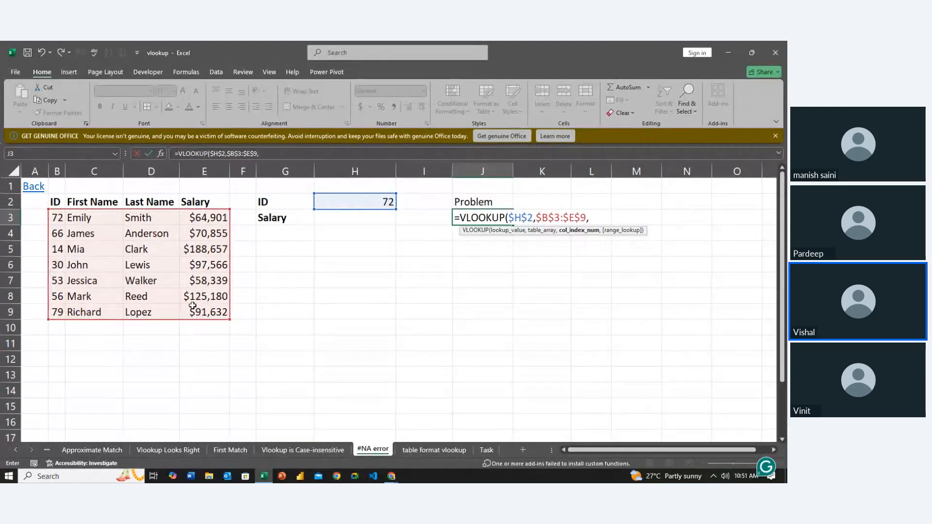
pyautogui.write('4,')
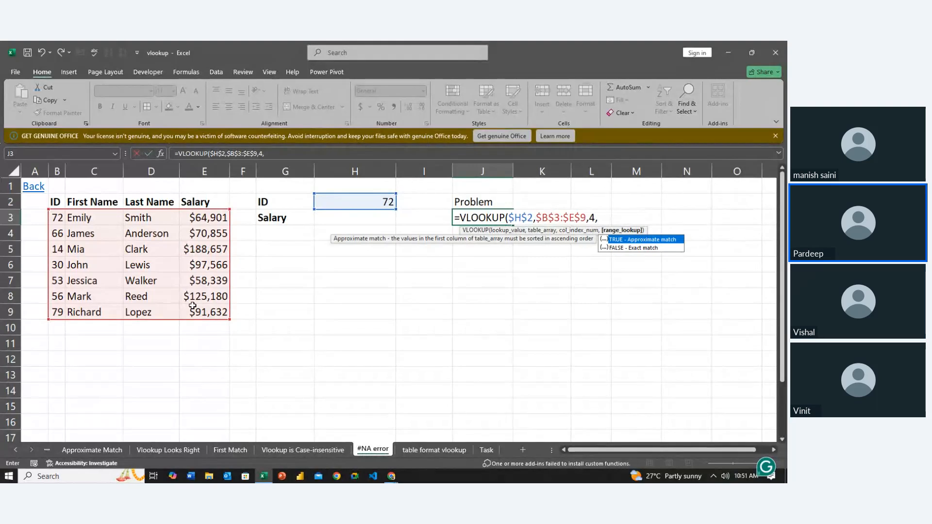
pyautogui.write('0')
# - Complete the J3 formula with column index 4 and 0 for an exact match
pyautogui.press('Return')
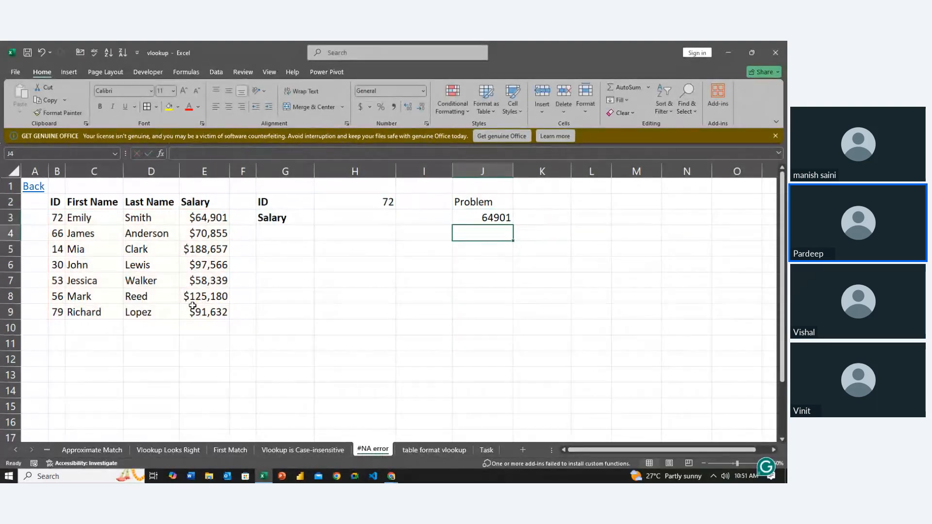
# - Examine the lookup ID in H2 and the VLOOKUP formula in J3 that depends on it
pyautogui.press('Up')
pyautogui.press('Left')
pyautogui.press('Up')
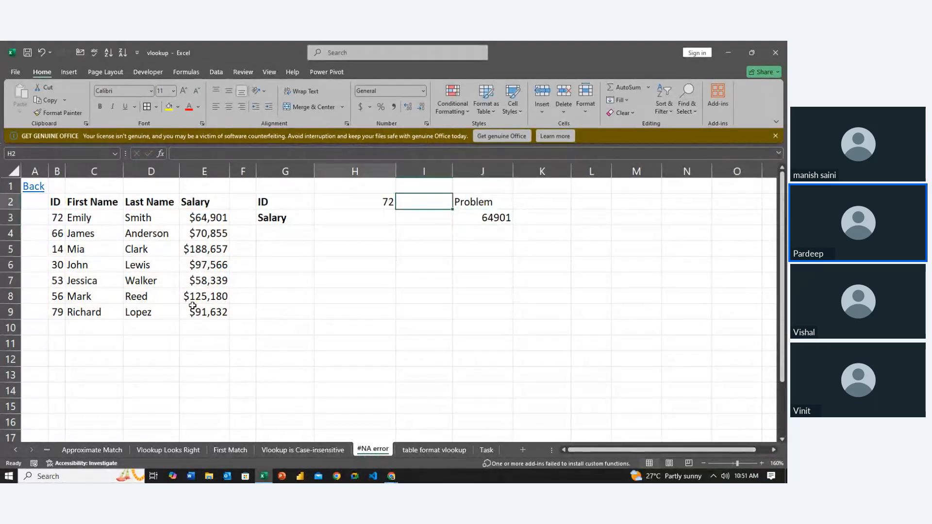
pyautogui.press('Left')
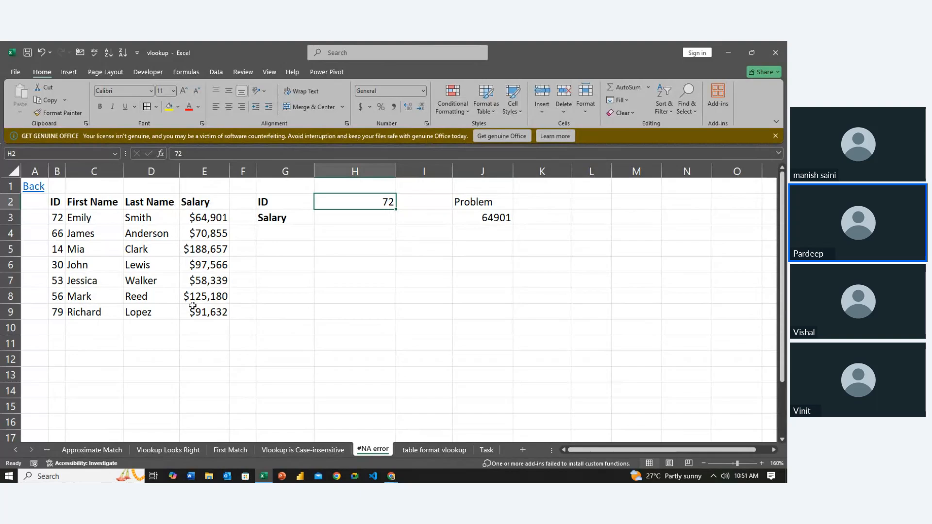
pyautogui.press('Right')
pyautogui.press('Right')
pyautogui.press('Down')
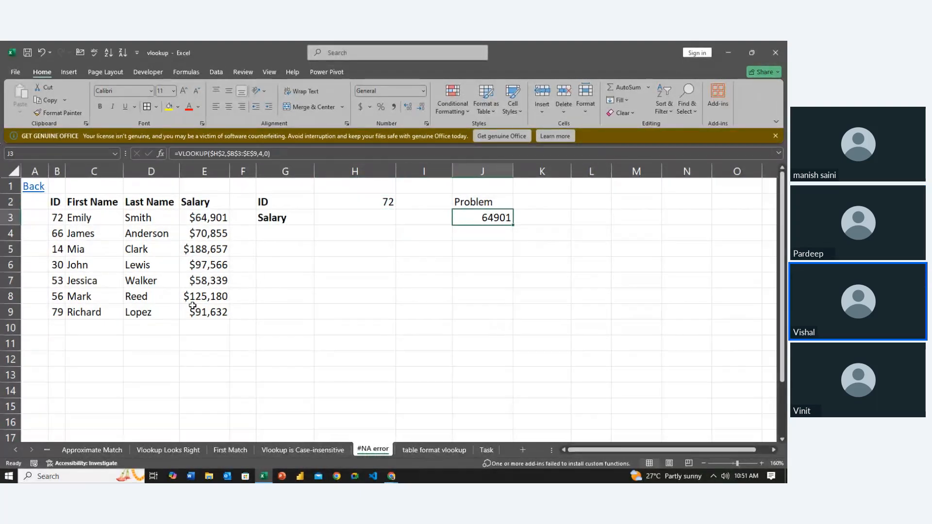
pyautogui.press('Left')
pyautogui.press('Left')
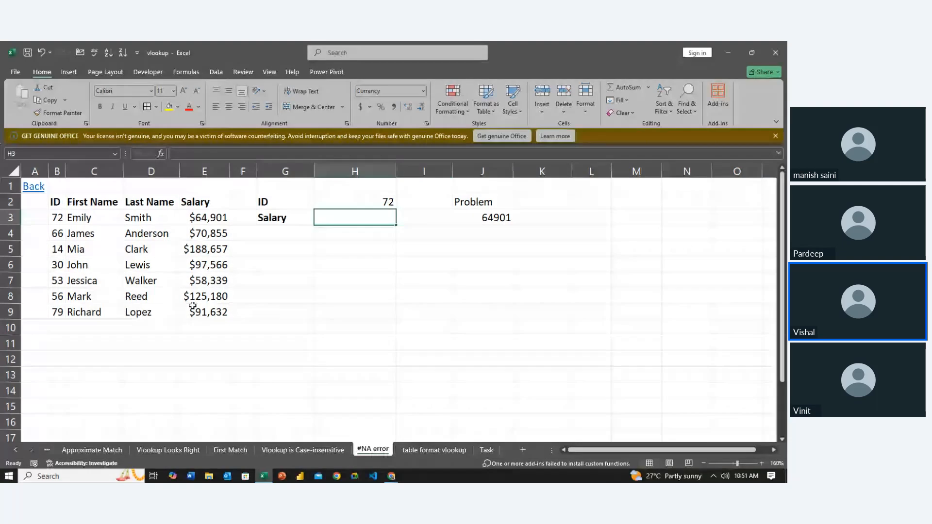
# - Set the lookup ID in H2 to 57, a value missing from the table's ID column
pyautogui.press('Up')
pyautogui.write('57')
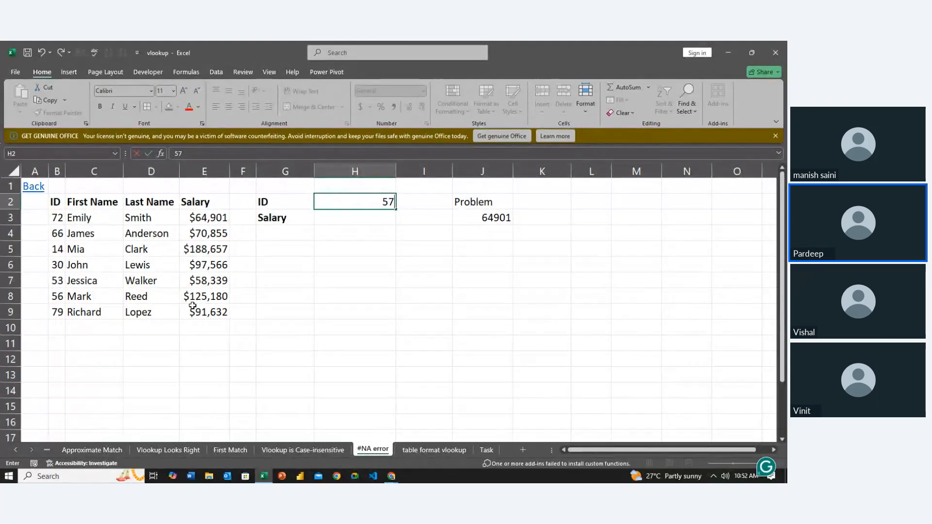
pyautogui.hotkey('alt', 'Tab')
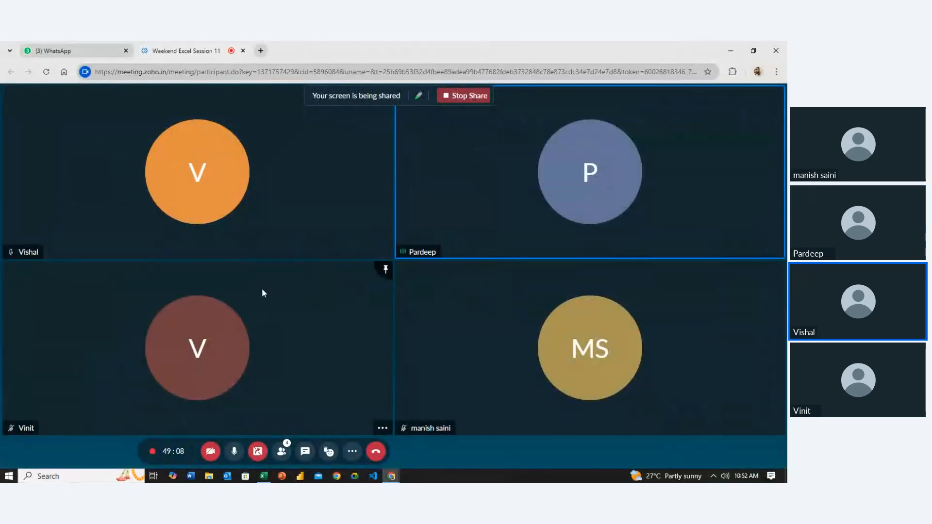
pyautogui.hotkey('alt', 'Tab')
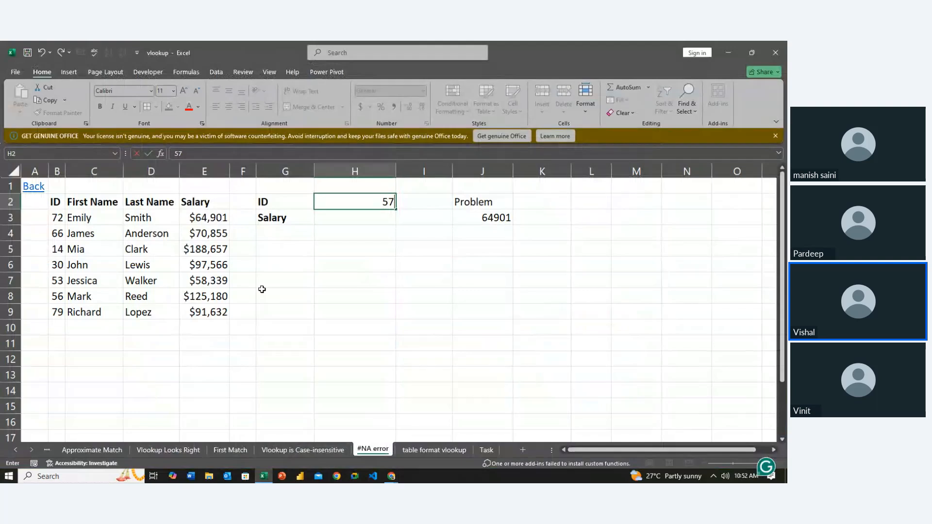
pyautogui.press('Return')
# - Compare the new ID in H2 with the VLOOKUP result and formula in J3
pyautogui.press('Right')
pyautogui.press('Up')
pyautogui.press('Left')
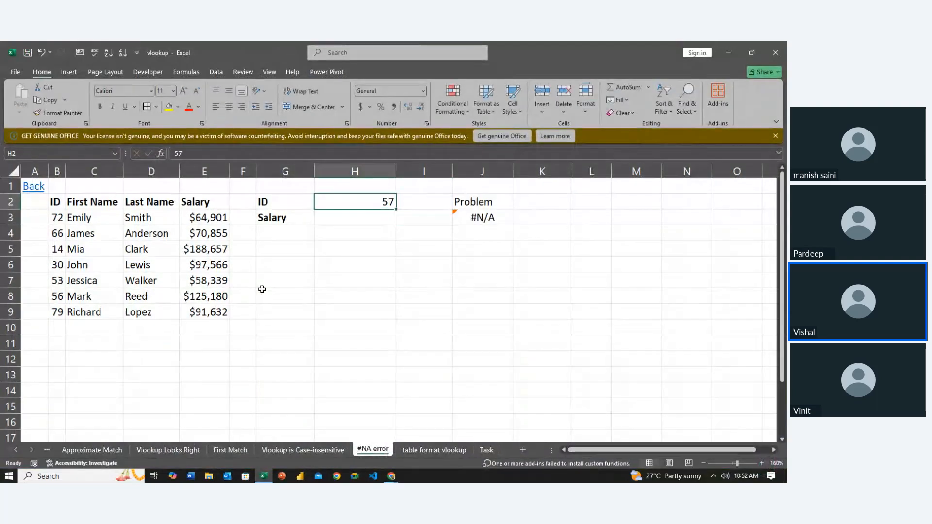
pyautogui.press('Left')
pyautogui.press('Right')
pyautogui.press('Right')
pyautogui.press('Right')
pyautogui.press('Down')
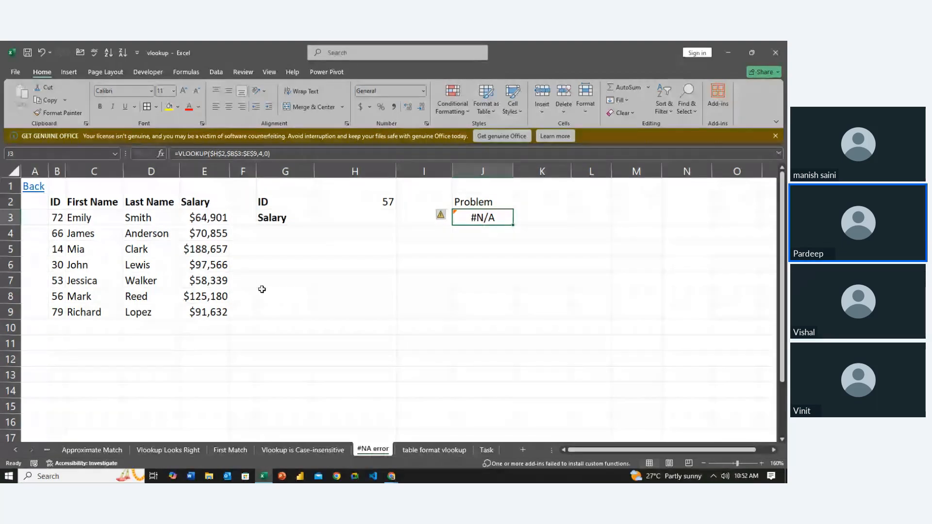
pyautogui.press('Left')
pyautogui.press('Left')
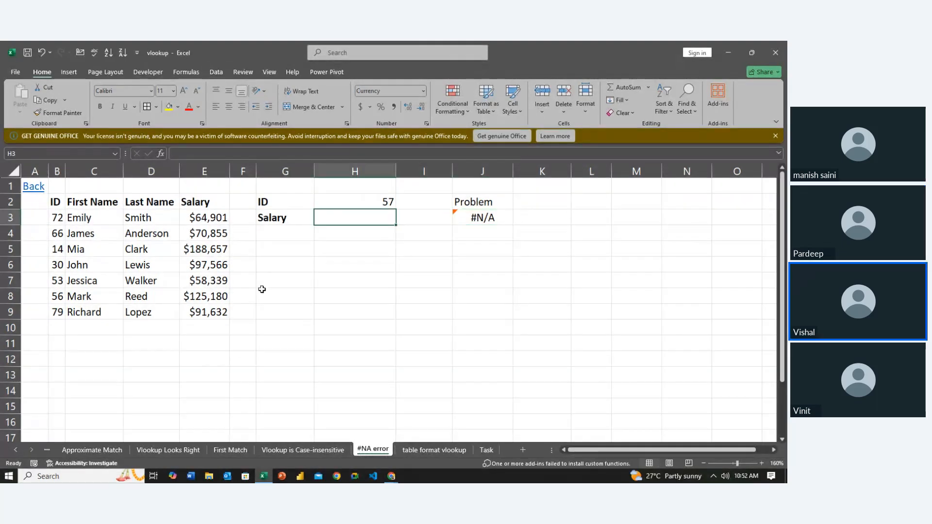
pyautogui.press('Right')
pyautogui.press('Right')
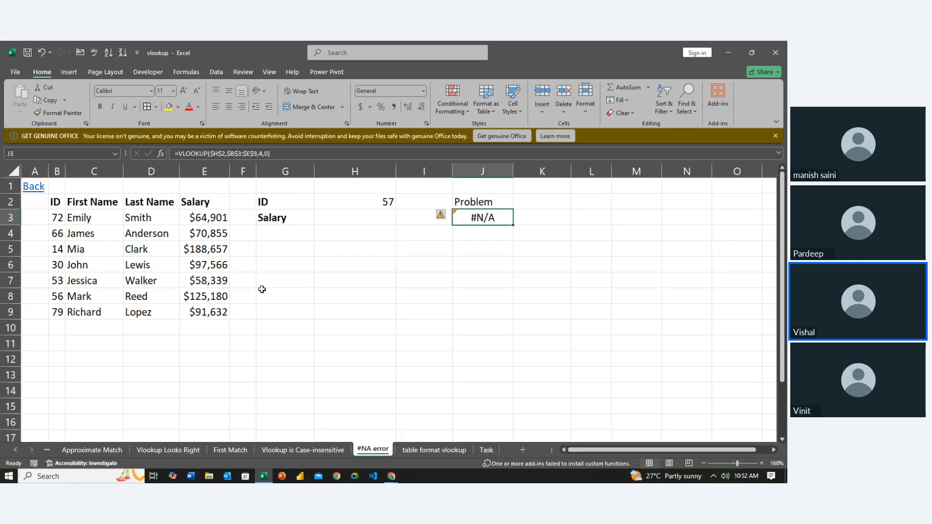
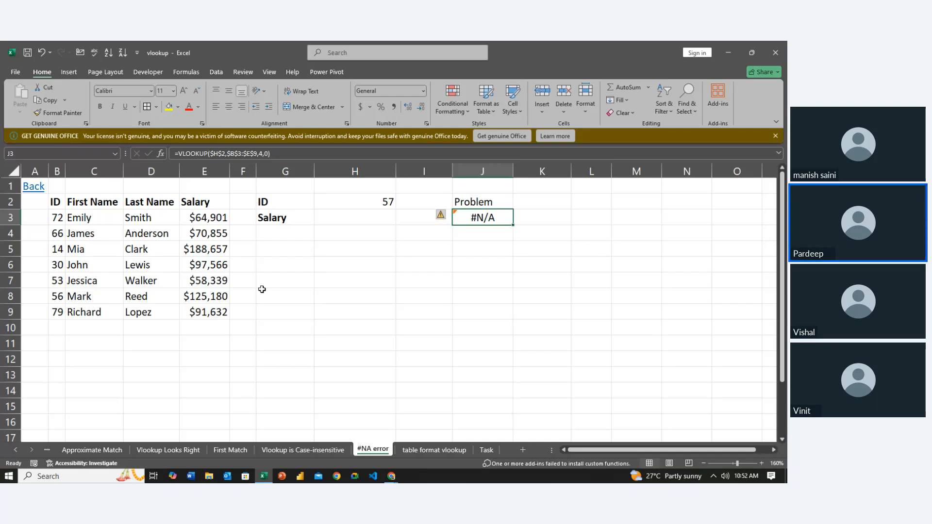
# - Enter the label Solution1 in cell H3
pyautogui.press('Left')
pyautogui.press('Left')
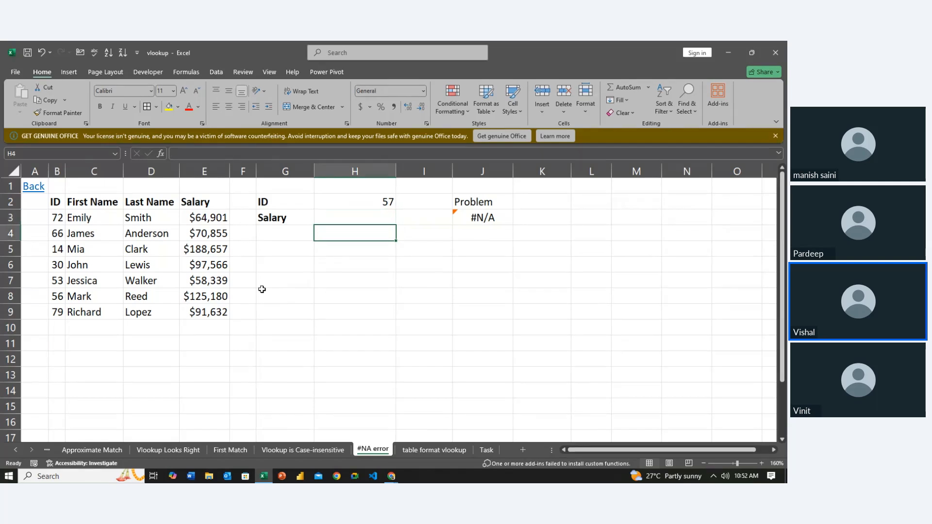
pyautogui.press('Left')
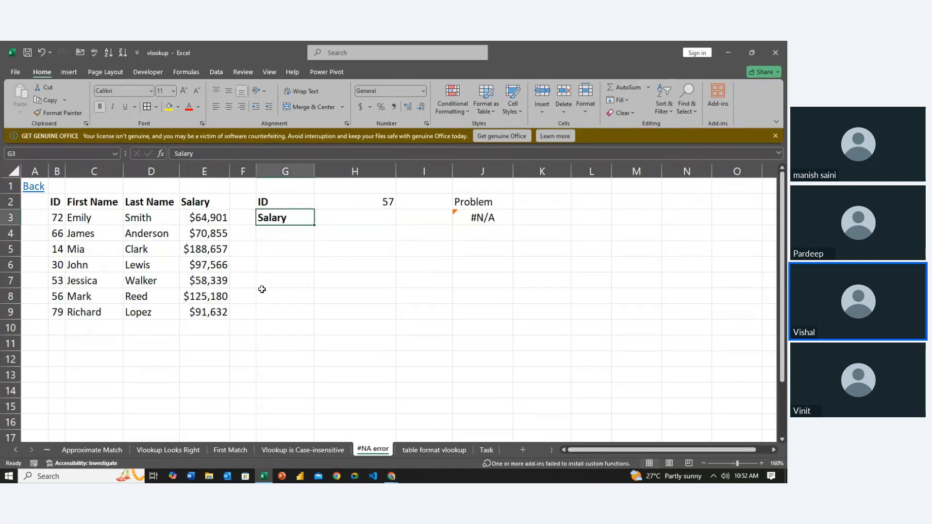
pyautogui.press('Down')
pyautogui.press('Down')
pyautogui.press('Up')
pyautogui.press('Up')
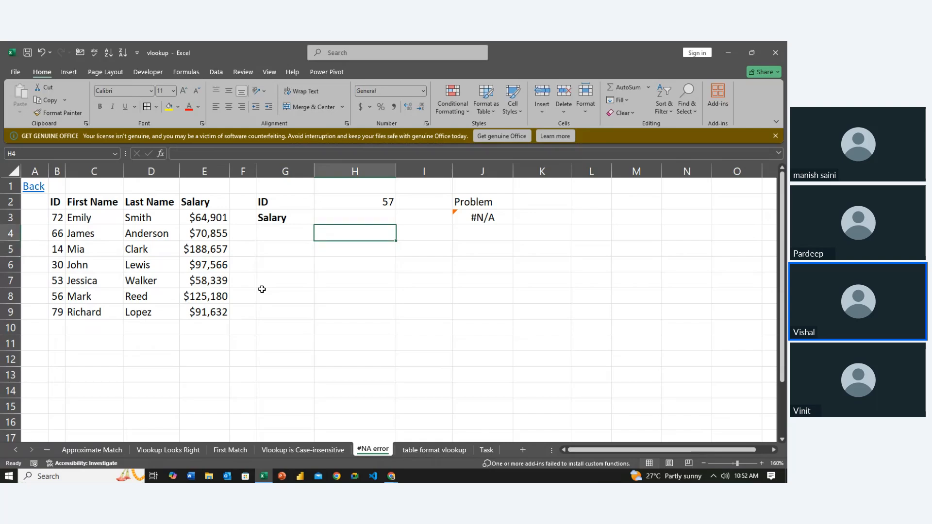
pyautogui.write('Sp')
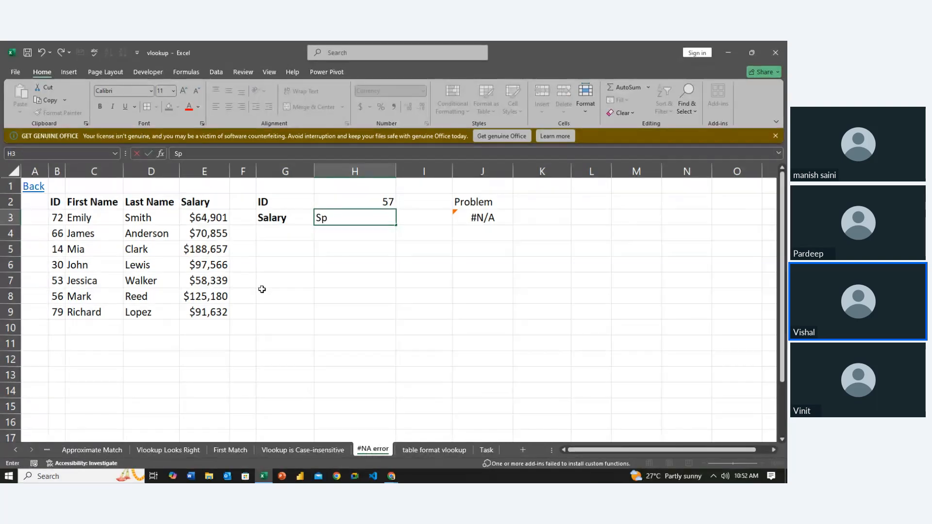
pyautogui.write('lution')
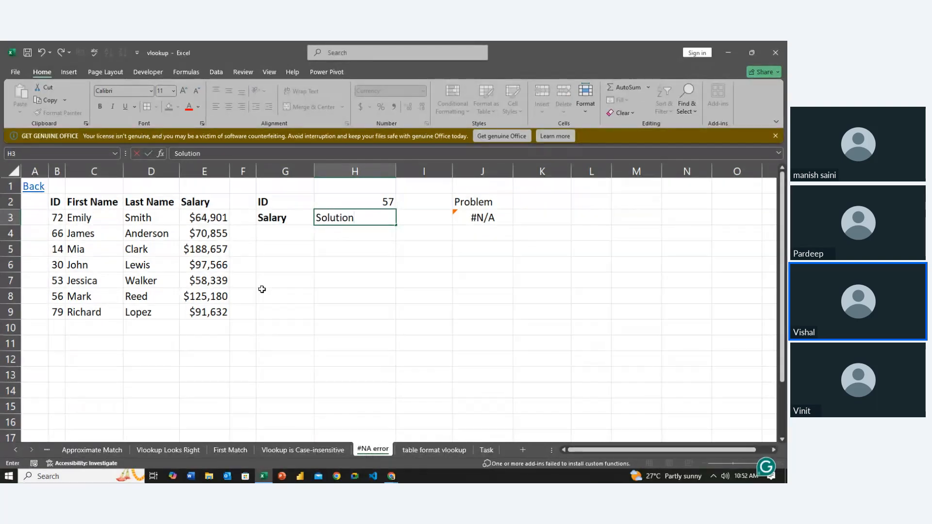
pyautogui.write('1')
pyautogui.press('Return')
pyautogui.press('Return')
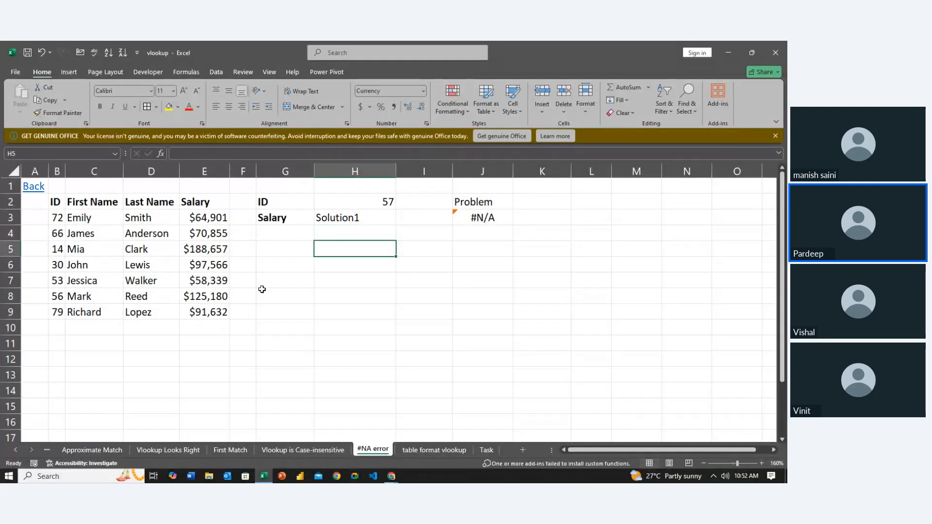
# - Enter the label Solution2 in cell H5, leaving H4 free for a formula
pyautogui.write('Solution2')
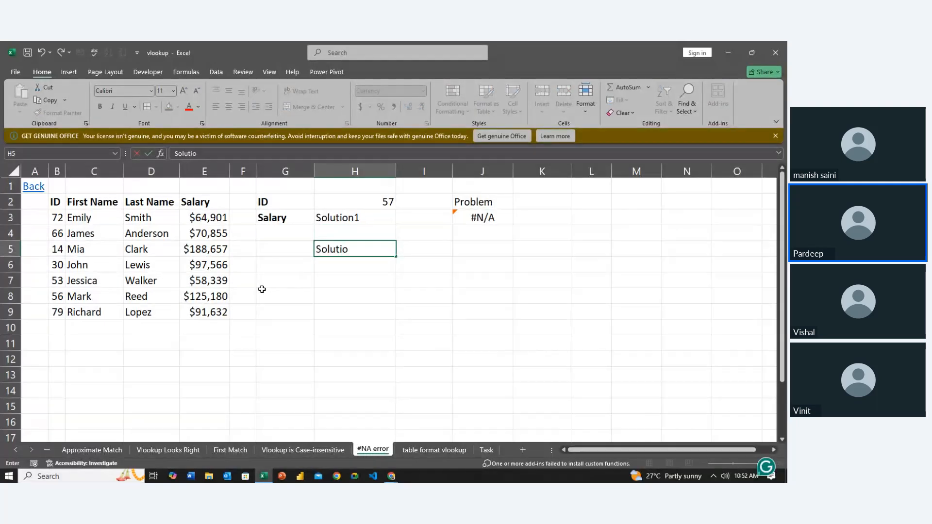
pyautogui.press('Return')
pyautogui.press('Up')
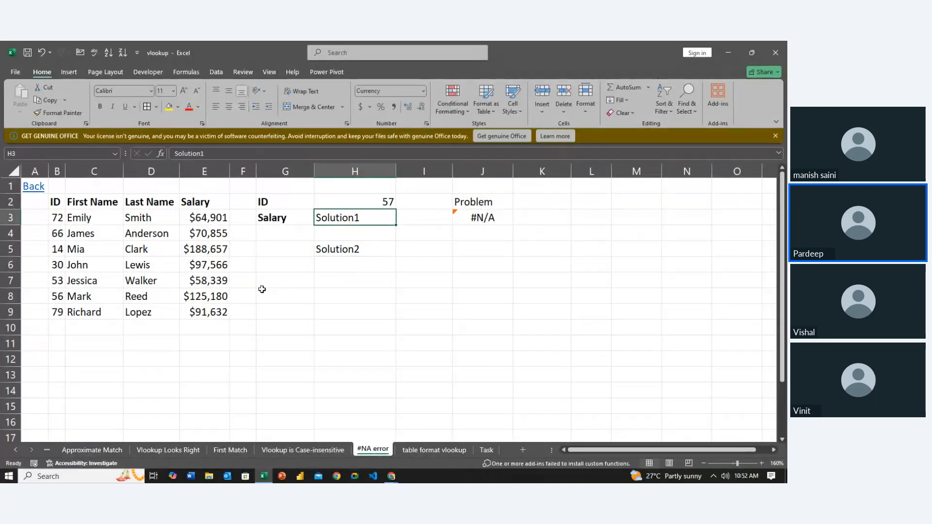
pyautogui.press('Up')
pyautogui.write('=vl')
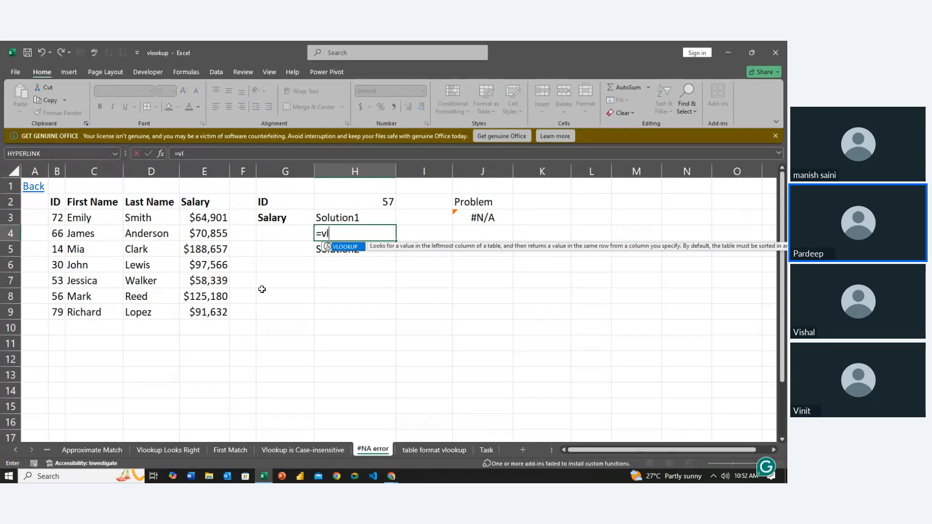
pyautogui.press('Tab')
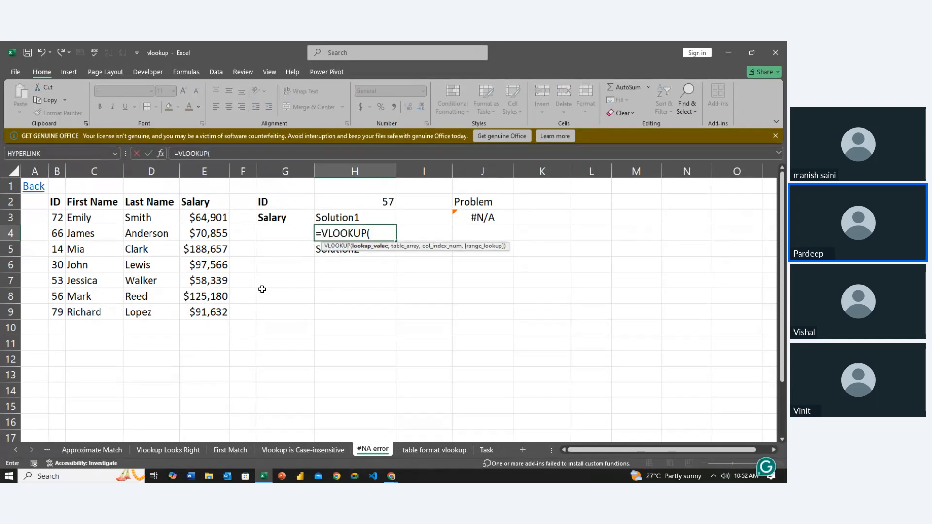
pyautogui.click(354, 202)
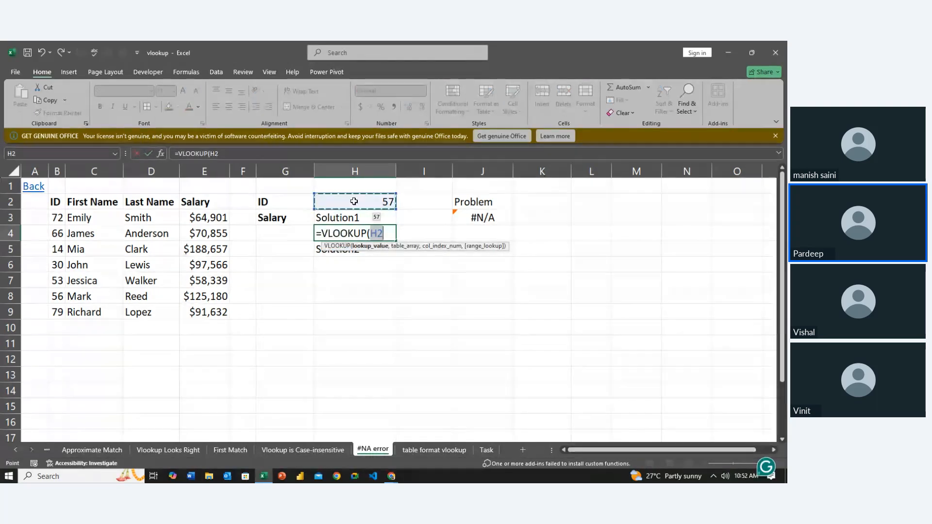
pyautogui.press('F4')
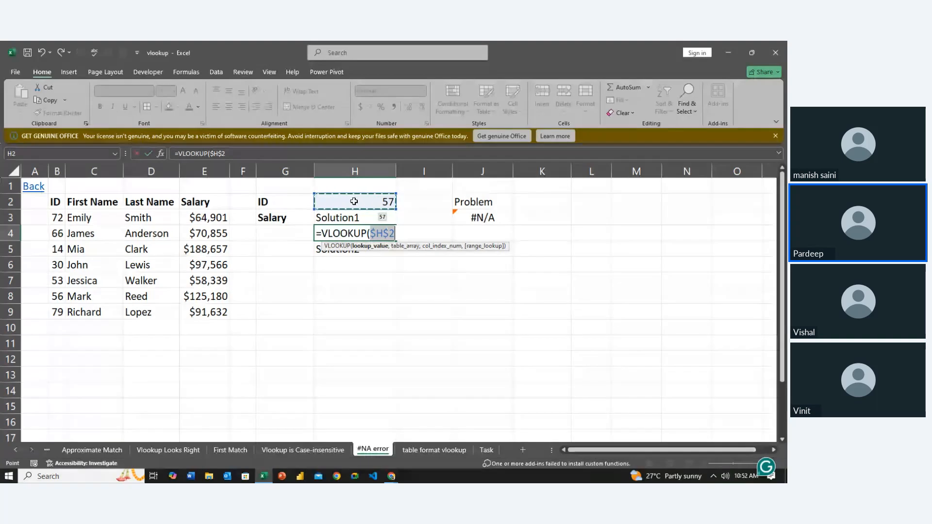
pyautogui.write(',')
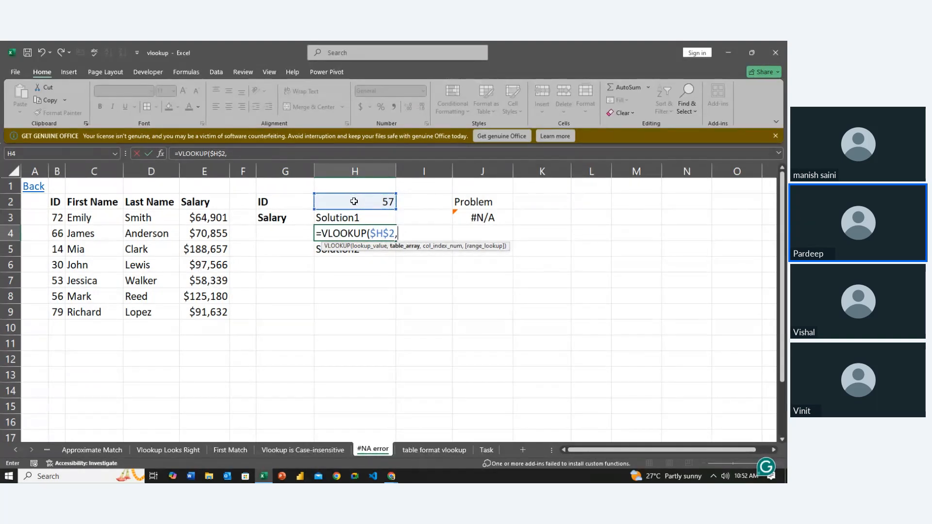
pyautogui.press('BackSpace')
pyautogui.press('BackSpace')
pyautogui.press('BackSpace')
pyautogui.press('BackSpace')
pyautogui.press('BackSpace')
pyautogui.press('BackSpace')
pyautogui.press('BackSpace')
pyautogui.press('BackSpace')
pyautogui.press('BackSpace')
pyautogui.press('BackSpace')
pyautogui.press('BackSpace')
pyautogui.press('BackSpace')
pyautogui.press('BackSpace')
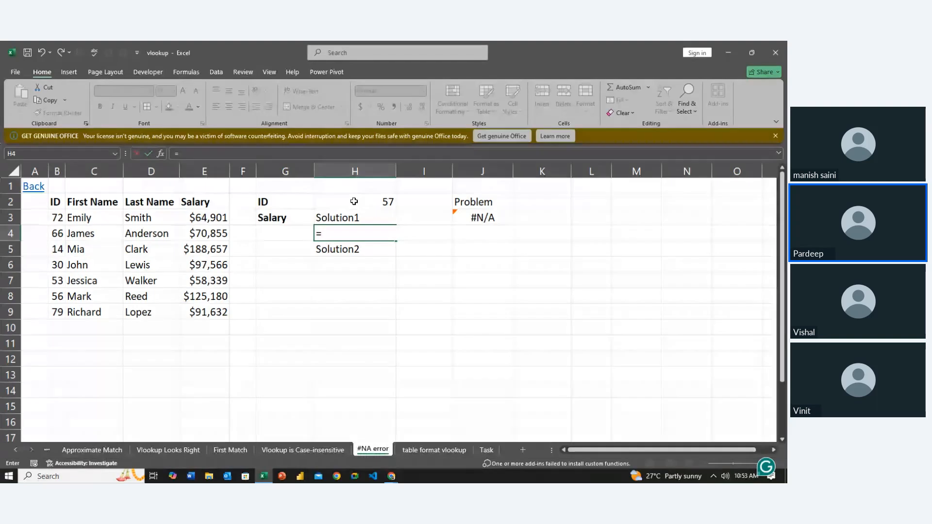
# - Begin the H4 formula with the IFNA function after comparing it with IFERROR
pyautogui.write('if')
pyautogui.press('Down')
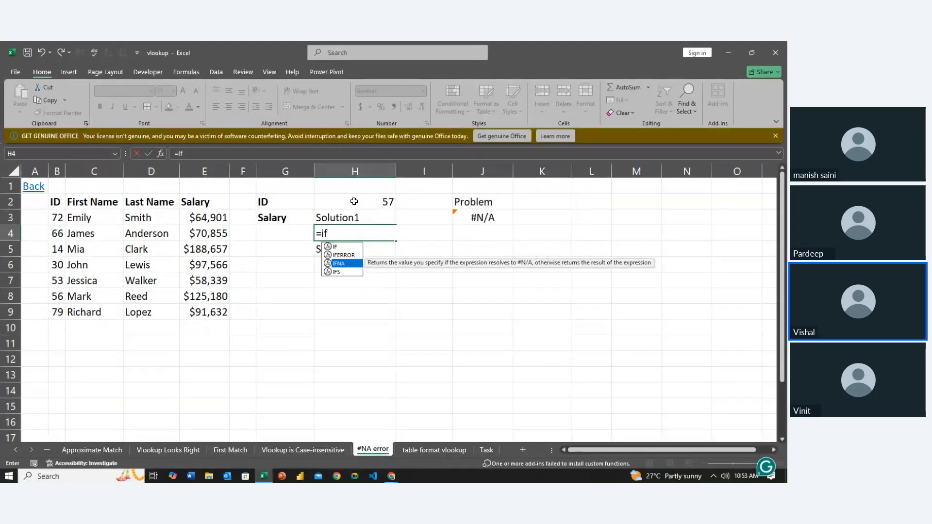
pyautogui.press('Down')
pyautogui.press('Up')
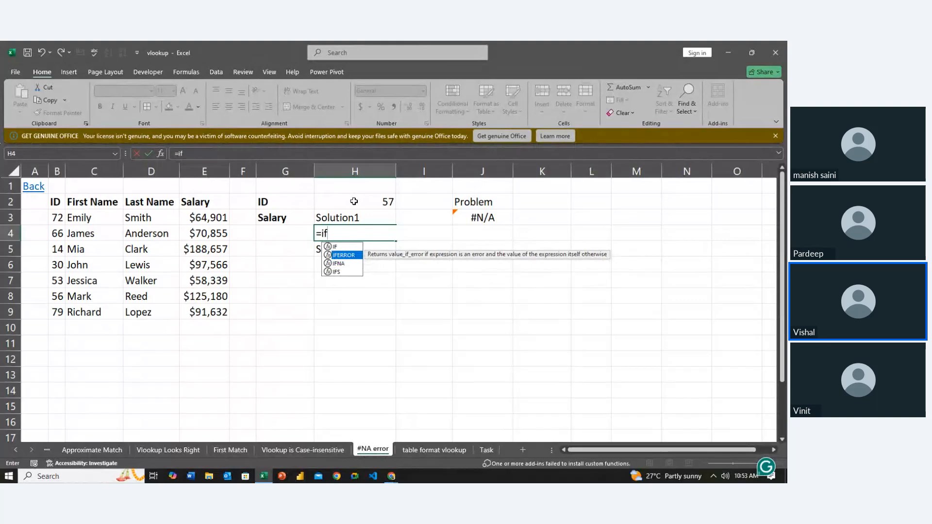
pyautogui.press('Down')
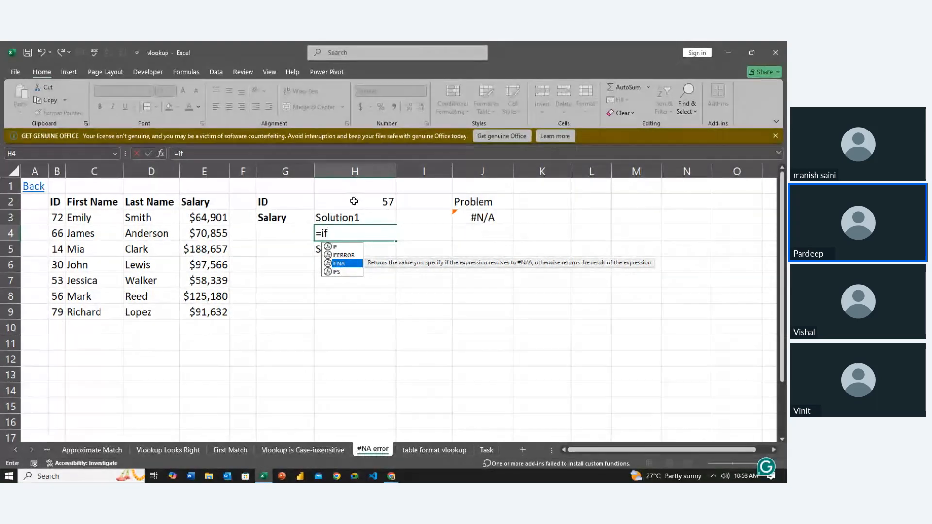
pyautogui.press('Tab')
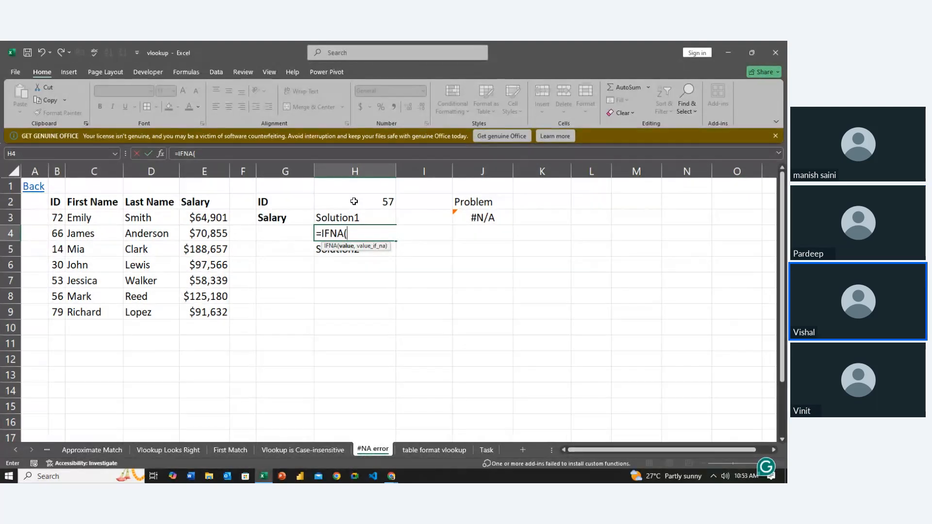
# - Nest a VLOOKUP inside IFNA in H4 with $H$2 as the lookup value and $B$3:$E$9 as the table array
pyautogui.write('VLOOKUP(')
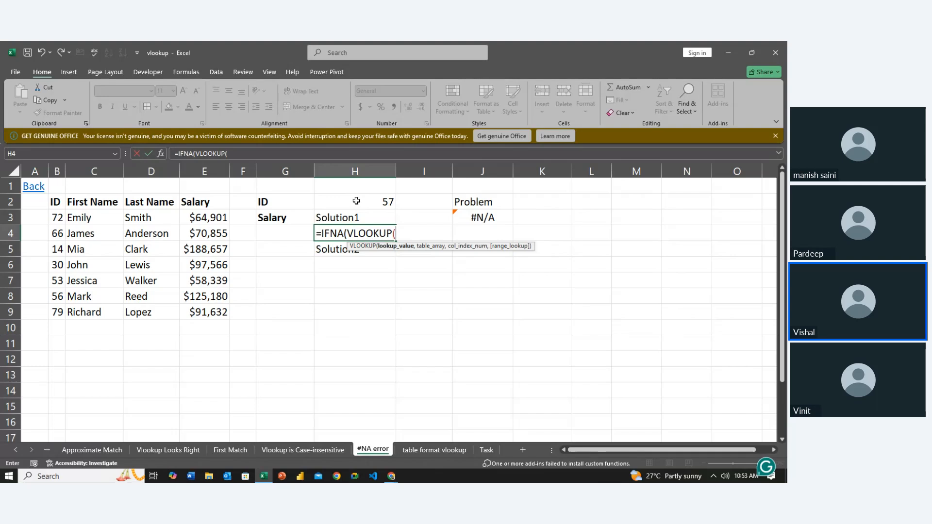
pyautogui.click(374, 205)
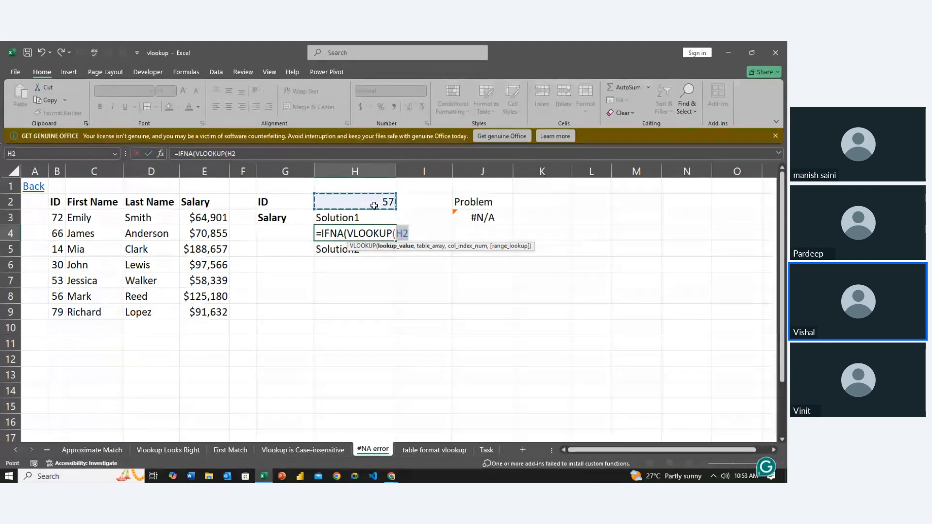
pyautogui.press('F4')
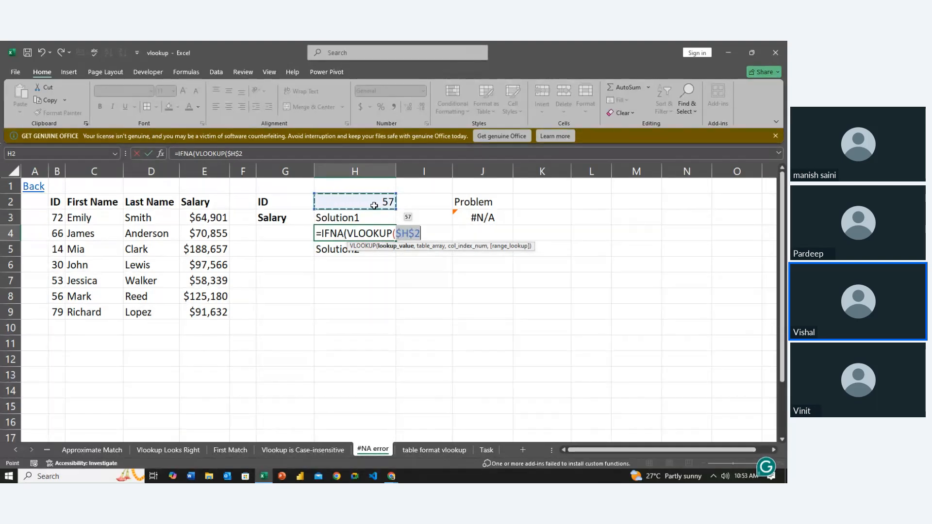
pyautogui.write(',')
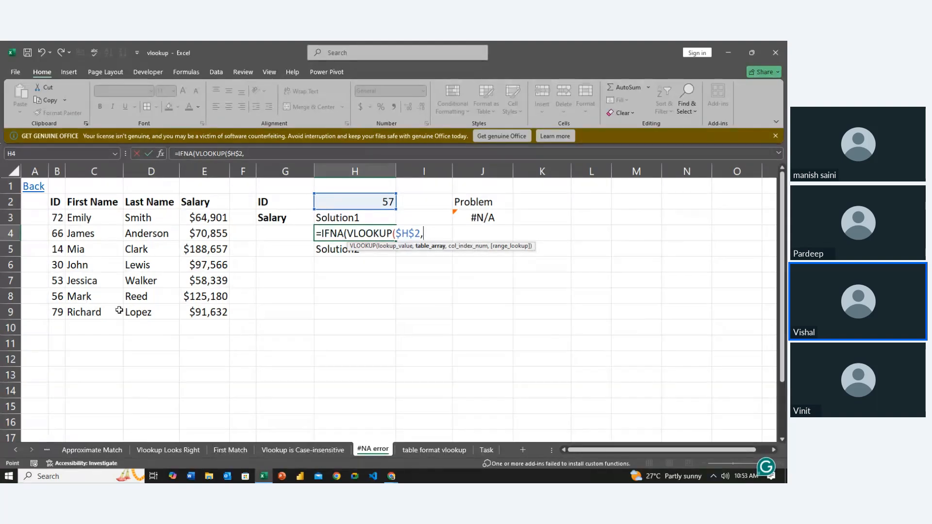
pyautogui.click(57, 220)
pyautogui.moveTo(57, 221); pyautogui.dragTo(225, 311)
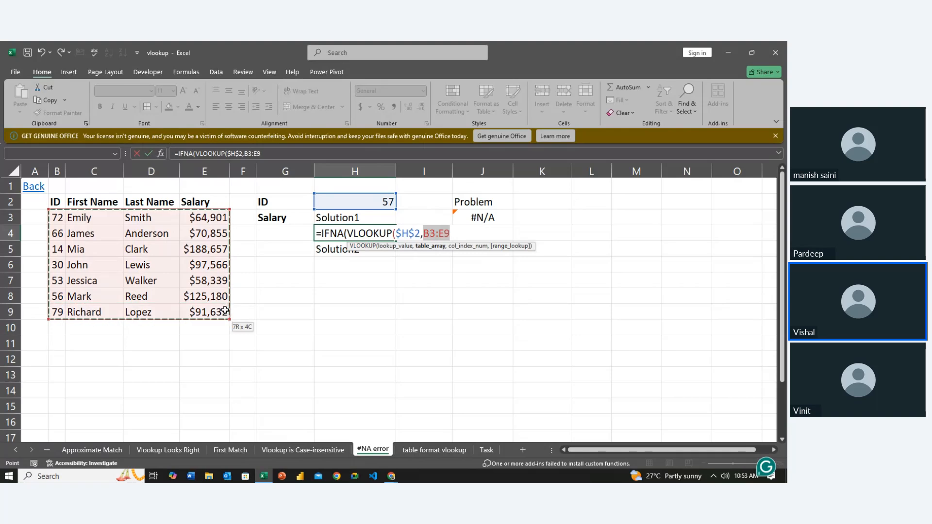
pyautogui.press('F4')
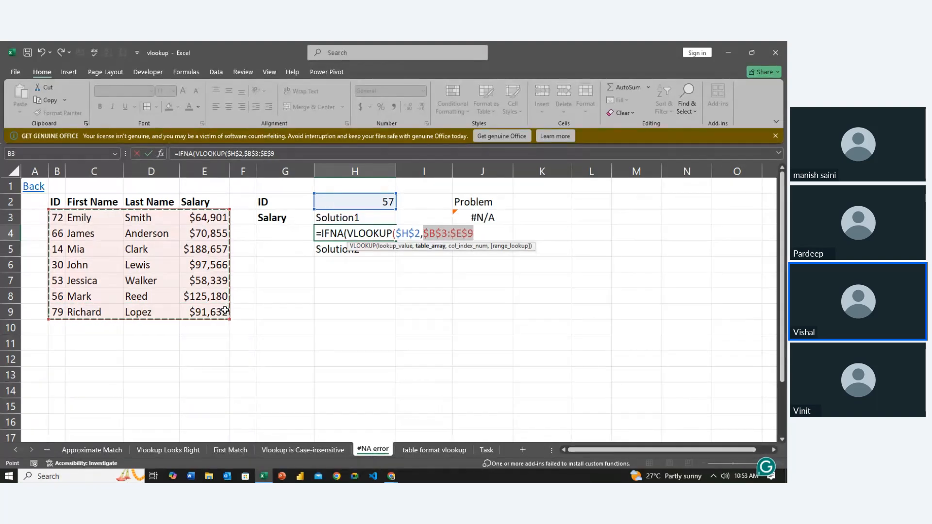
pyautogui.write(',')
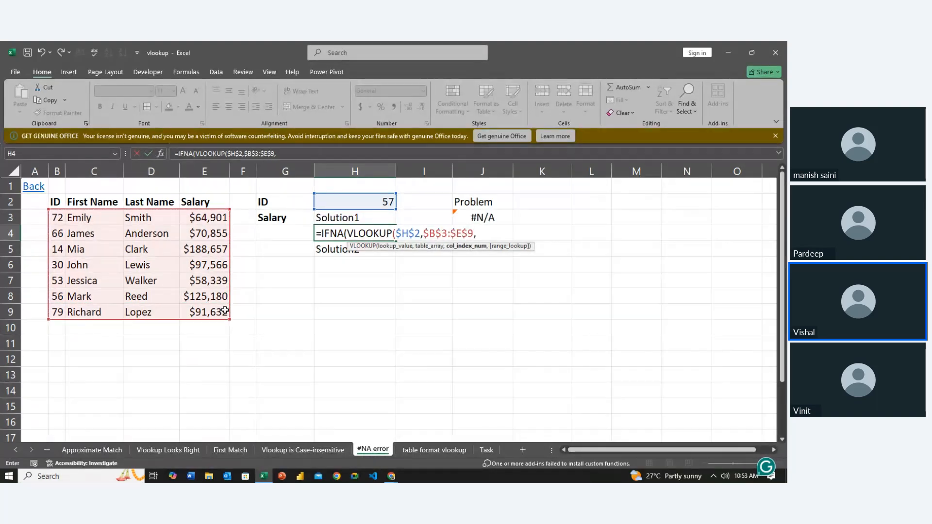
pyautogui.write('4,0')
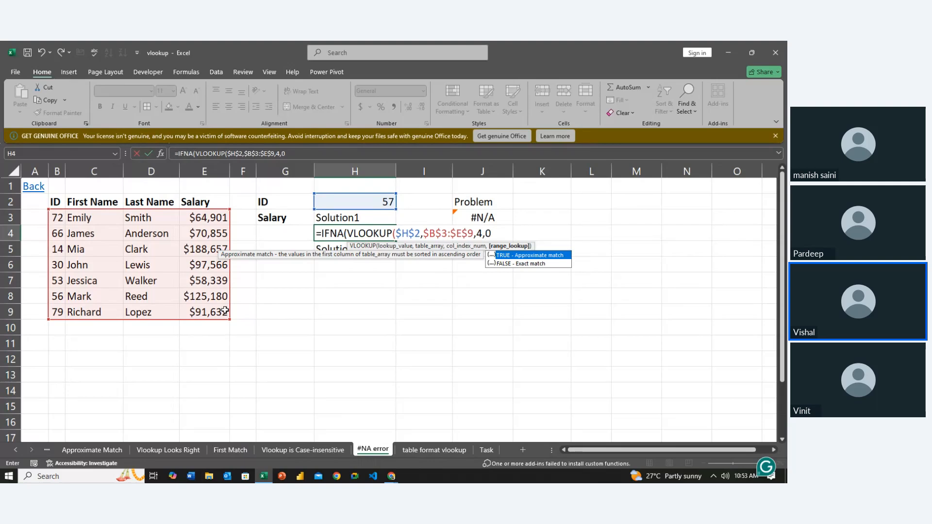
# - Complete the nested VLOOKUP with column index 4 and 0 for an exact match, closing its parenthesis
pyautogui.press('Return')
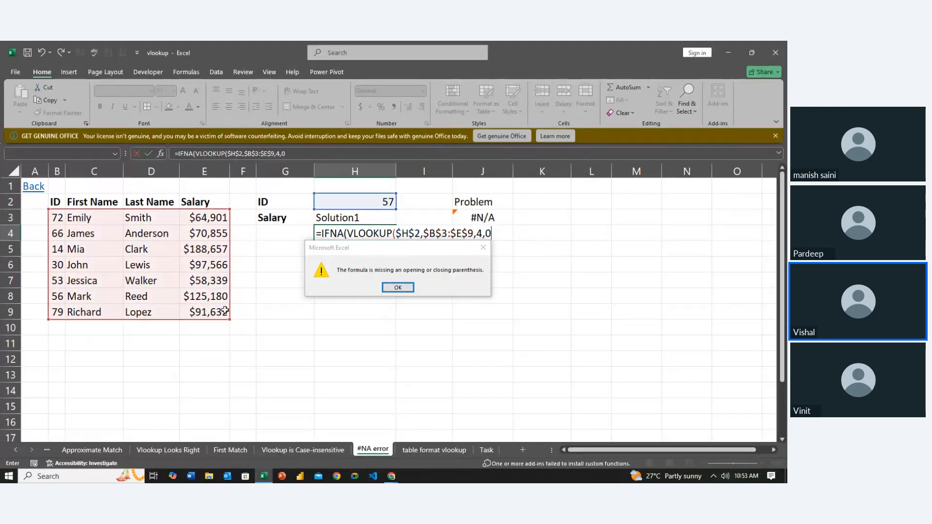
pyautogui.press('Return')
pyautogui.press('BackSpace')
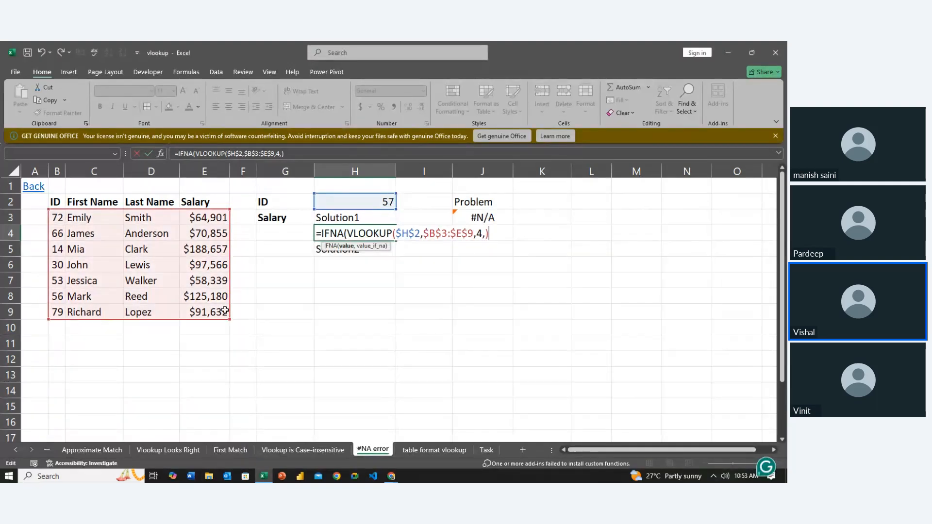
pyautogui.write('0)')
# - Examine the whole nested VLOOKUP expression that serves as IFNA's value argument in H4
pyautogui.hotkey('shift', 'Left')
pyautogui.hotkey('shift', 'Left')
pyautogui.hotkey('shift', 'Left')
pyautogui.hotkey('shift', 'Left')
pyautogui.hotkey('shift', 'Left')
pyautogui.hotkey('shift', 'Left')
pyautogui.hotkey('shift', 'Left')
pyautogui.hotkey('shift', 'Left')
pyautogui.hotkey('shift', 'Left')
pyautogui.hotkey('shift', 'Left')
pyautogui.hotkey('shift', 'Left')
pyautogui.hotkey('shift', 'Left')
pyautogui.hotkey('shift', 'Left')
pyautogui.hotkey('shift', 'Left')
pyautogui.hotkey('shift', 'Left')
pyautogui.hotkey('shift', 'Left')
pyautogui.hotkey('shift', 'Left')
pyautogui.hotkey('shift', 'Left')
pyautogui.hotkey('shift', 'Left')
pyautogui.hotkey('shift', 'Left')
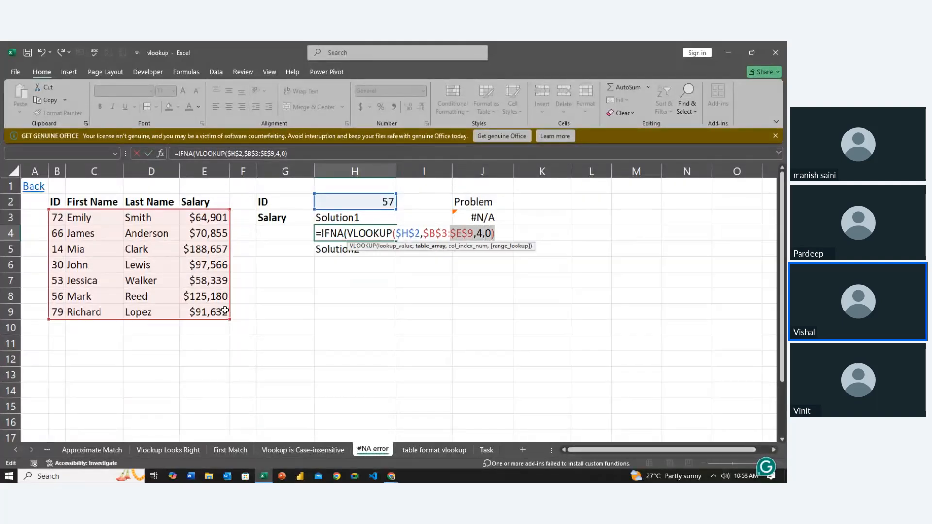
pyautogui.hotkey('shift', 'Left')
pyautogui.hotkey('shift', 'Left')
pyautogui.hotkey('shift', 'Left')
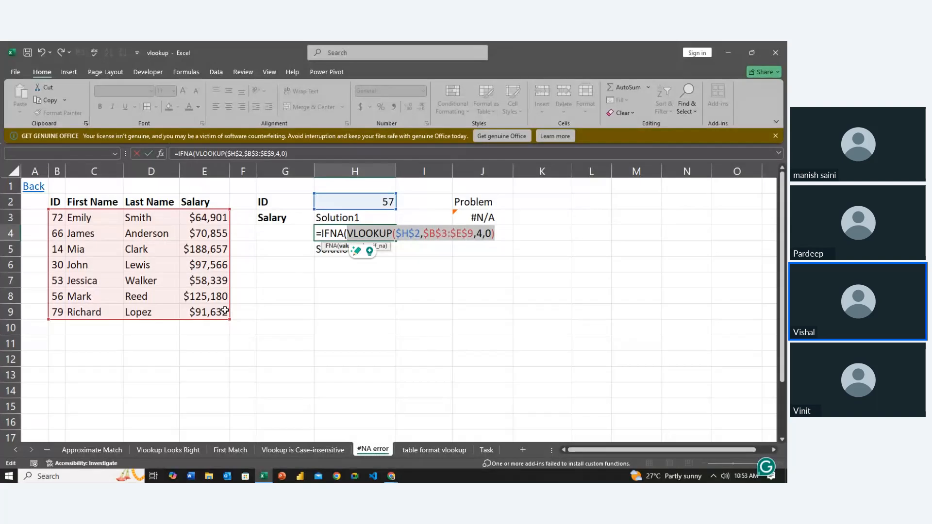
pyautogui.press('Right')
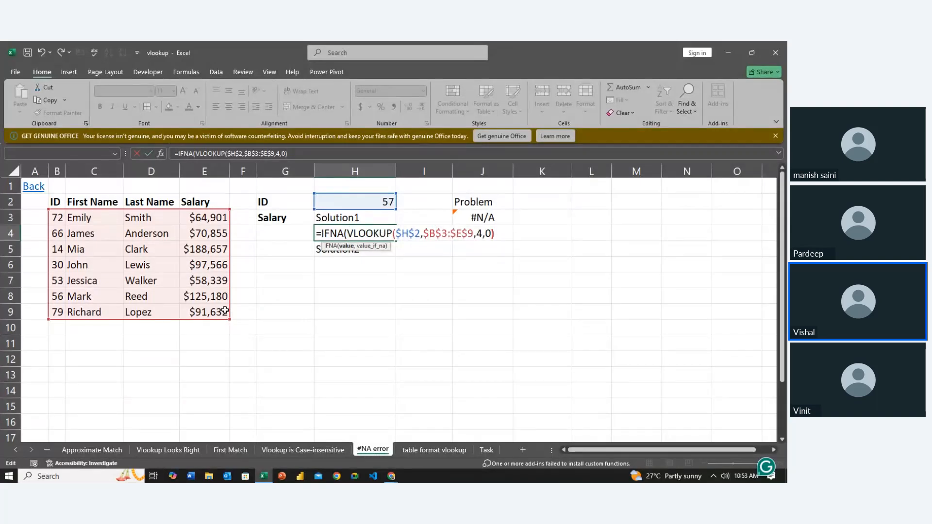
# - Complete the IFNA formula in H4 with "Match Not Found" as the value_if_na text and enter it
pyautogui.write(',')
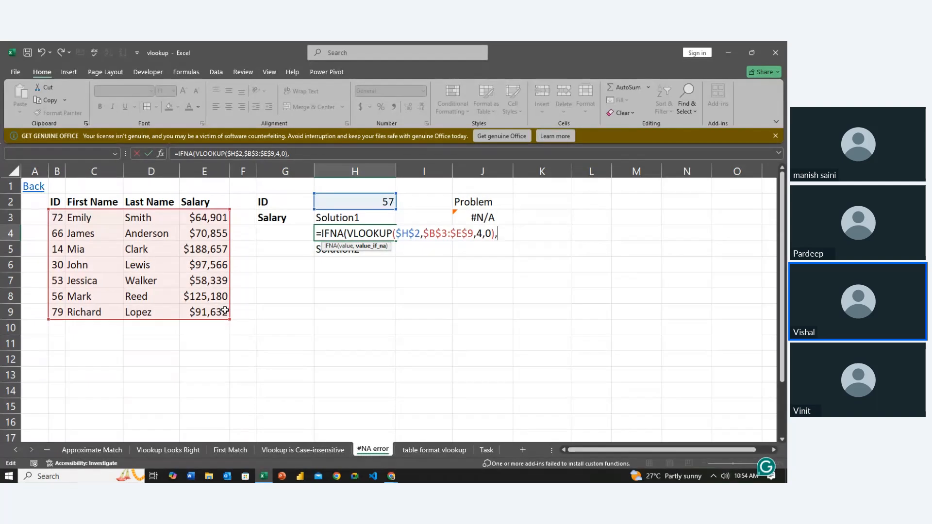
pyautogui.write('"Matc')
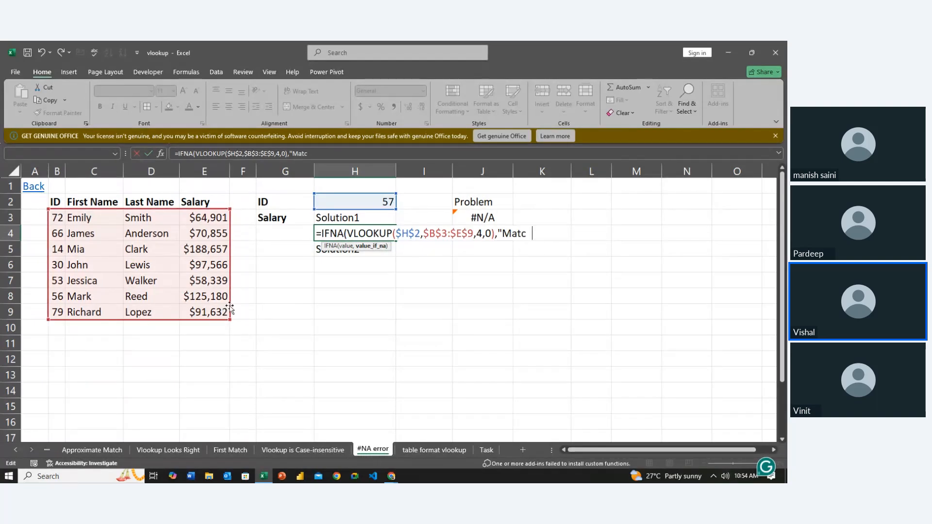
pyautogui.write('h Not Found')
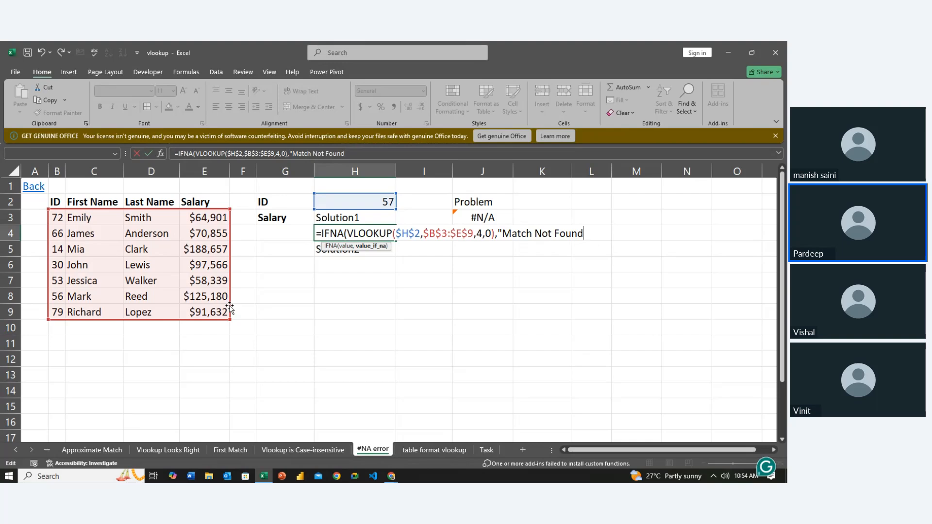
pyautogui.write('")')
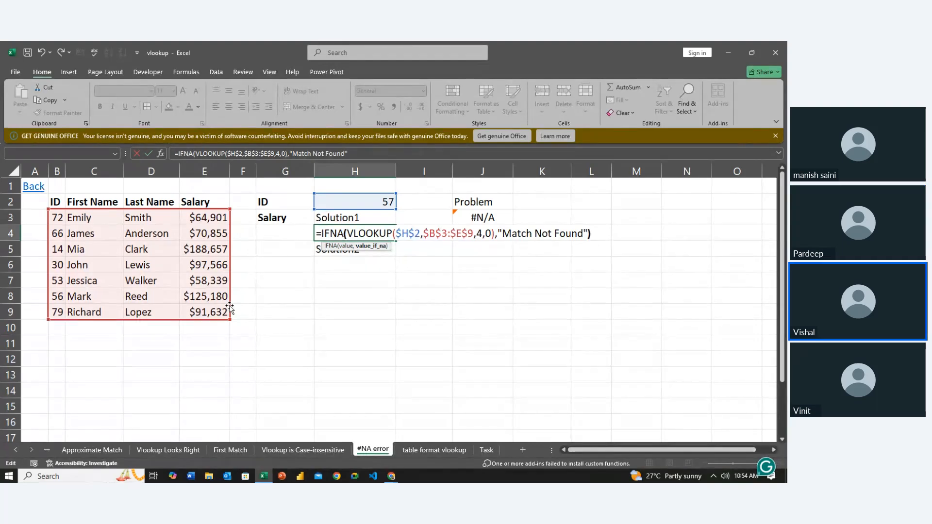
pyautogui.click(402, 233)
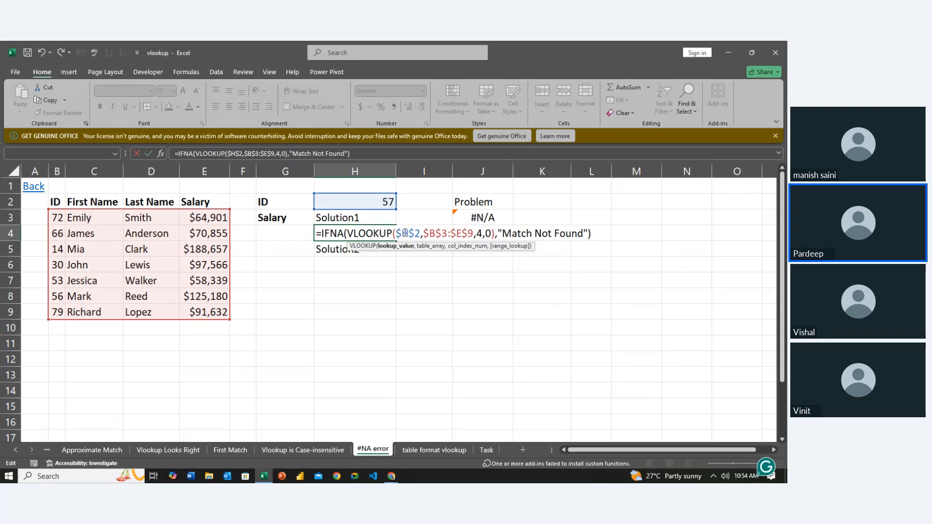
pyautogui.click(539, 236)
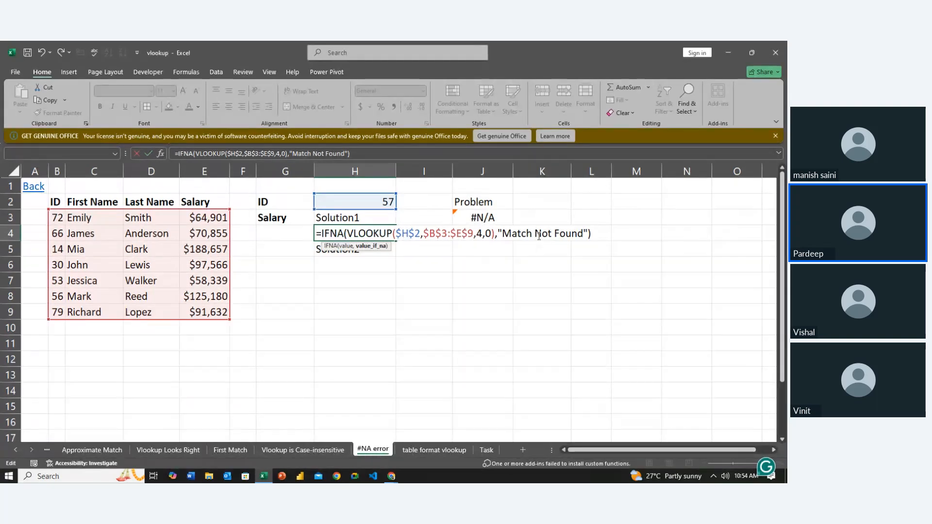
pyautogui.hotkey('ctrl', 'Return')
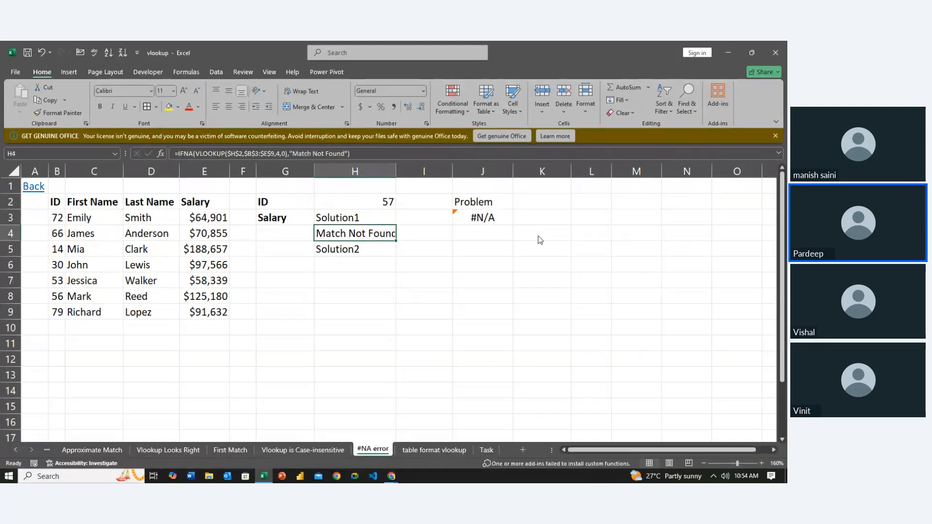
# - Autofit the width of column H to the contents of H4
pyautogui.hotkey('alt', 'h')
pyautogui.press('o')
pyautogui.press('i')
pyautogui.press('Left')
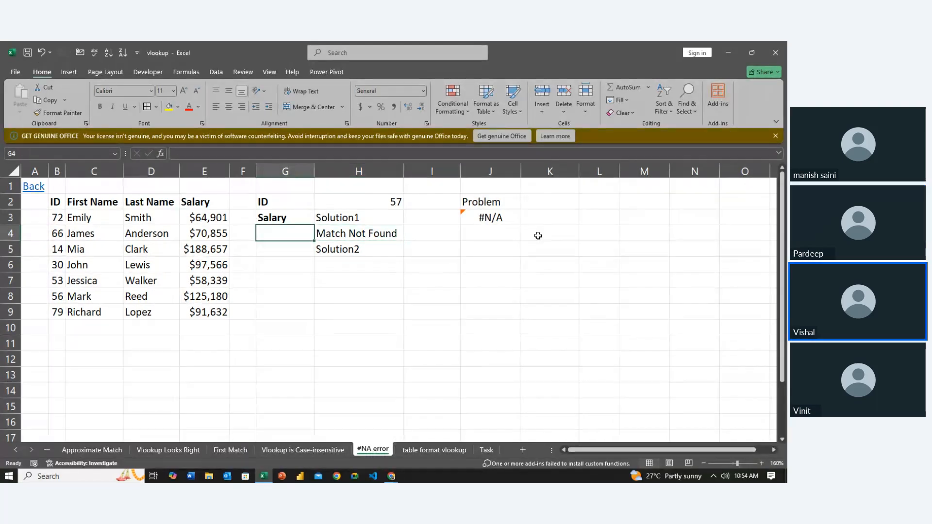
# - Set the lookup ID in H2 to 14
pyautogui.press('Right')
pyautogui.press('Up')
pyautogui.press('Up')
pyautogui.press('F2')
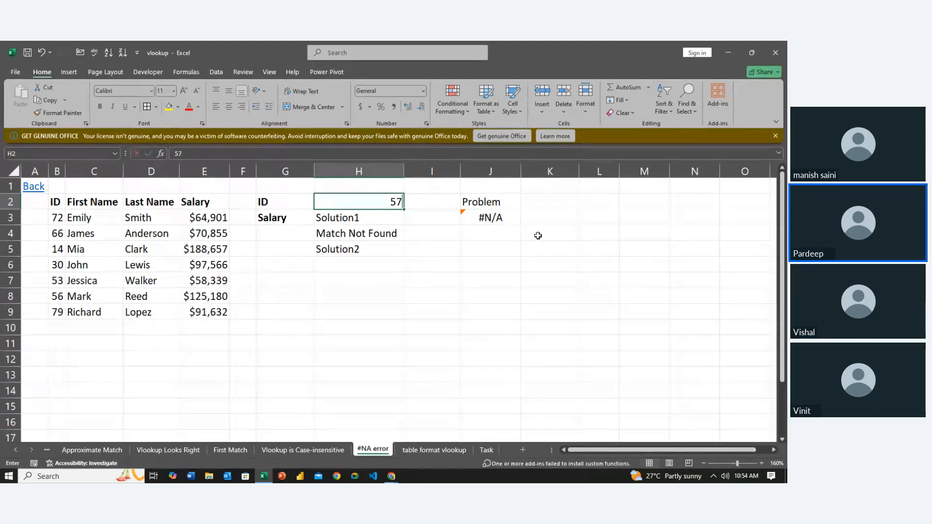
pyautogui.press('BackSpace')
pyautogui.press('BackSpace')
pyautogui.write('14')
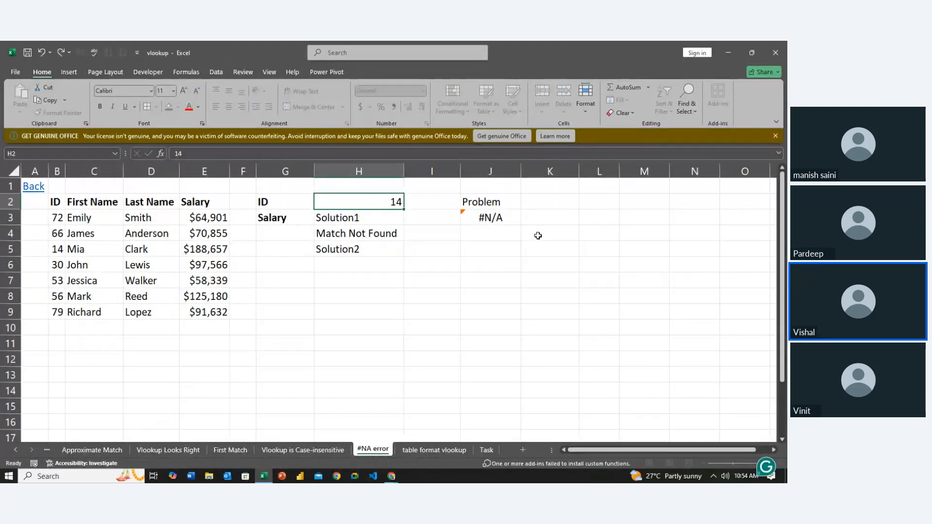
pyautogui.press('Return')
# - Begin a formula with the IFERROR function in H6, below the Solution2 label
pyautogui.press('Down')
pyautogui.press('Down')
pyautogui.press('Down')
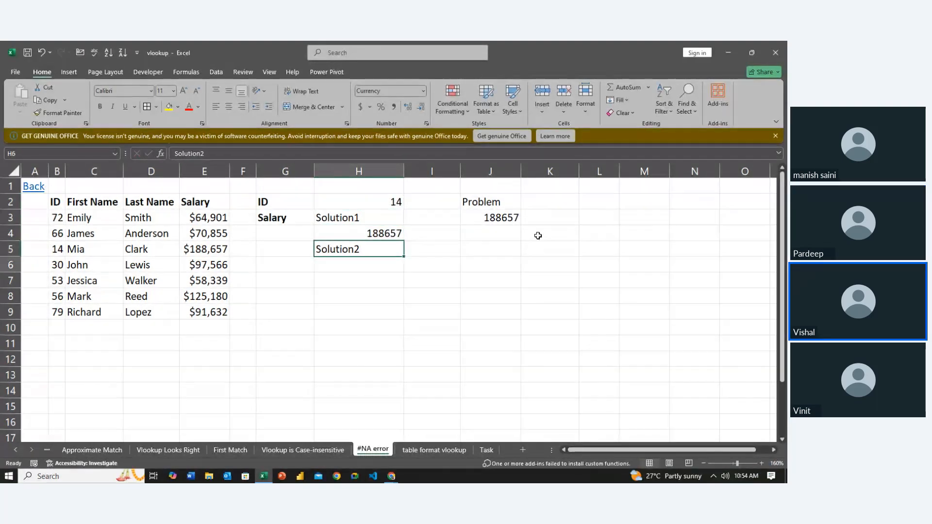
pyautogui.write('=')
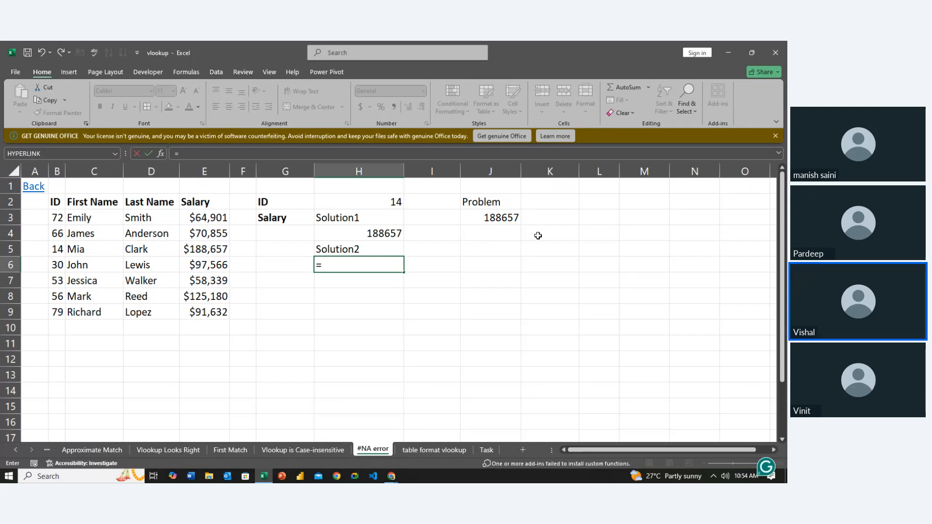
pyautogui.write('if')
pyautogui.press('Down')
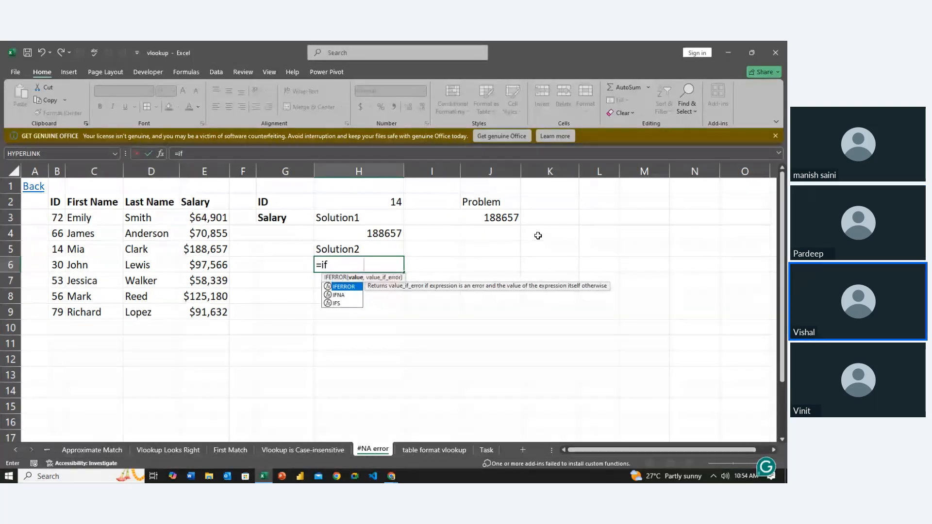
pyautogui.press('Tab')
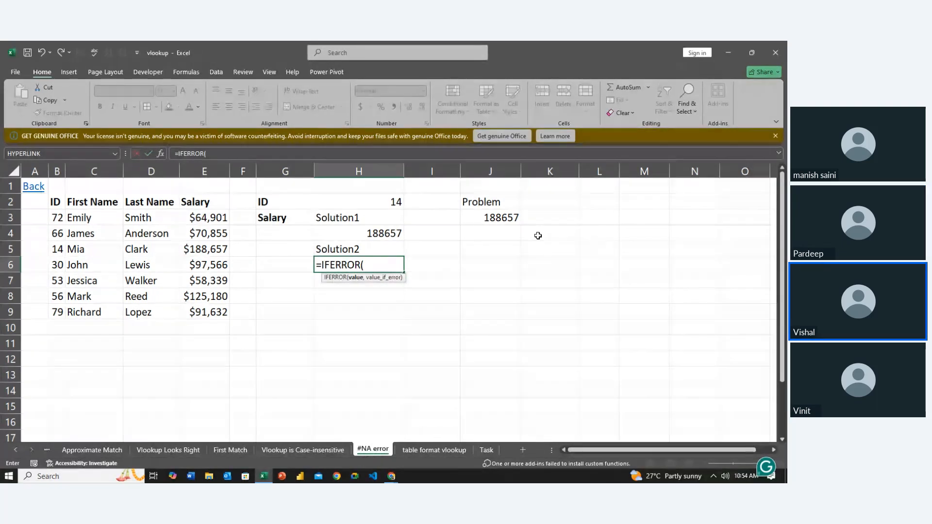
# - Nest a VLOOKUP inside IFERROR in H6 with lookup value $H$2, table array $B$3:$E$9, column index 4 and exact match 0
pyautogui.write('vl')
pyautogui.press('Tab')
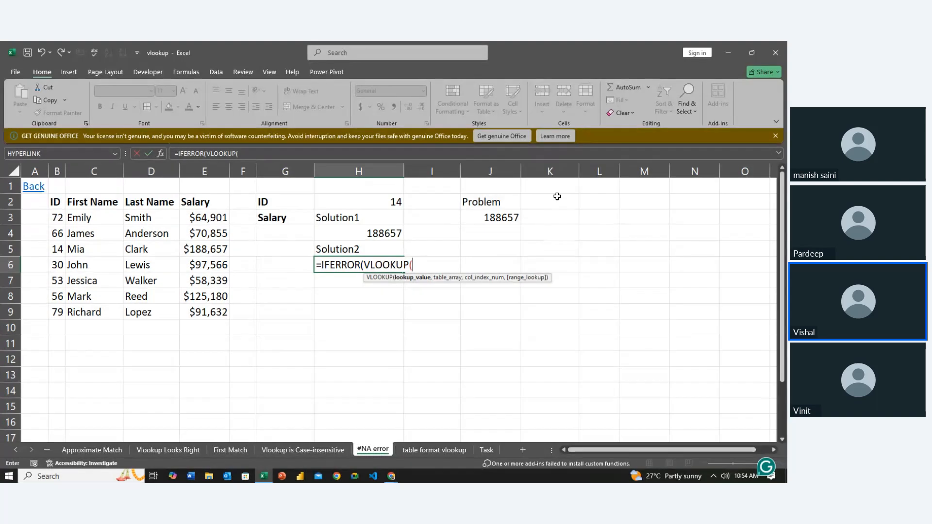
pyautogui.click(383, 207)
pyautogui.press('F4')
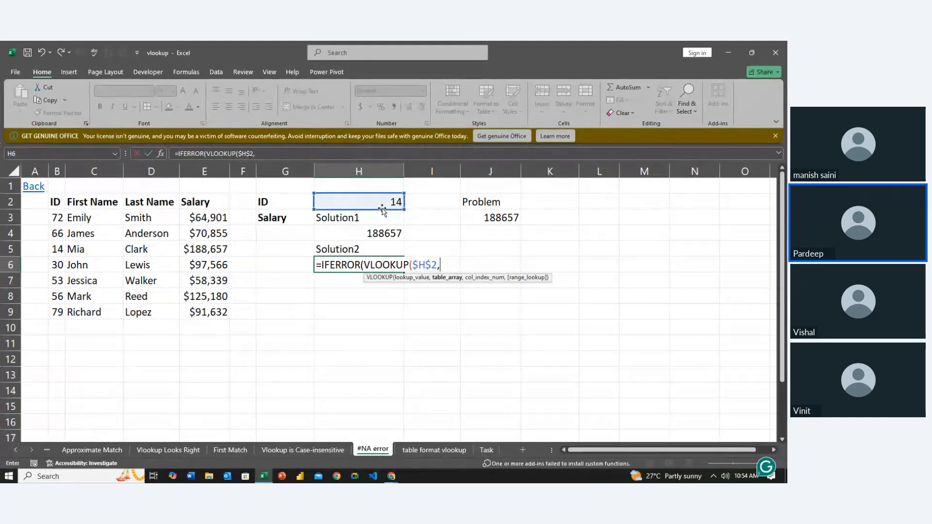
pyautogui.write(',')
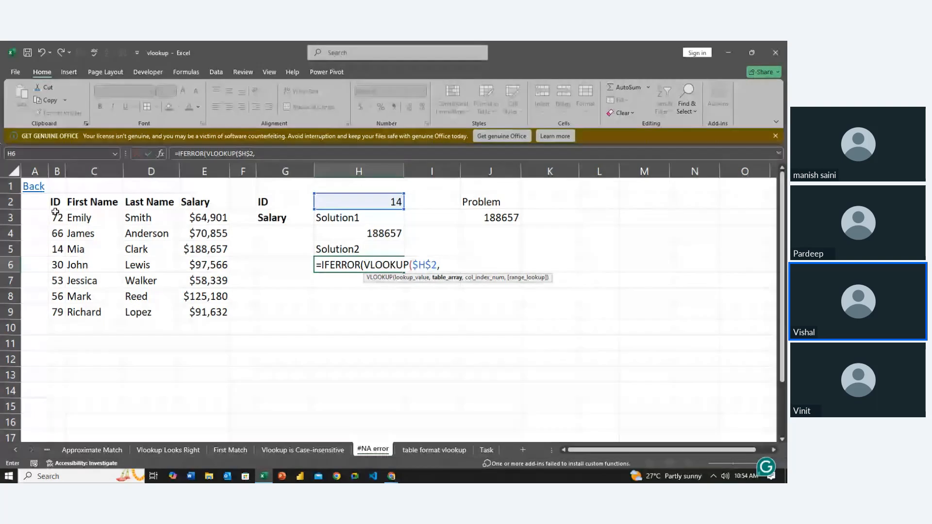
pyautogui.moveTo(57, 217); pyautogui.dragTo(199, 312)
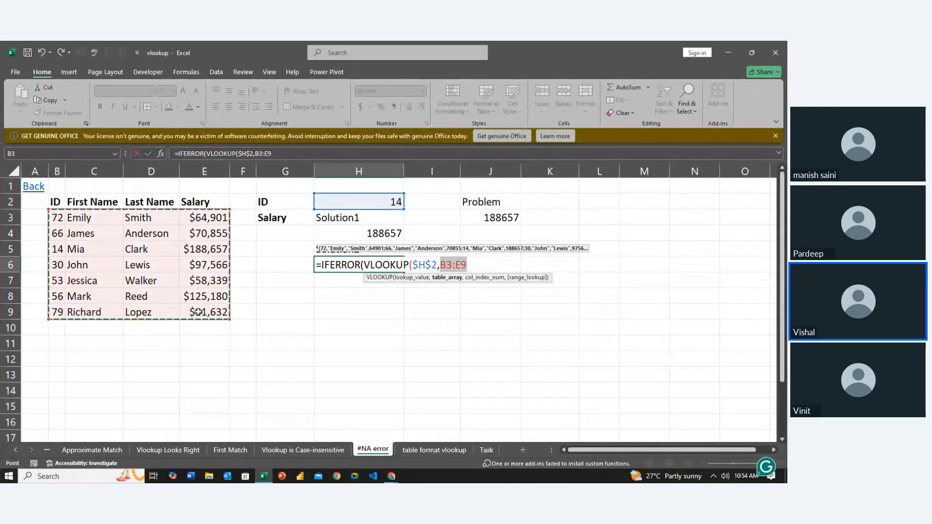
pyautogui.press('F4')
pyautogui.write(',')
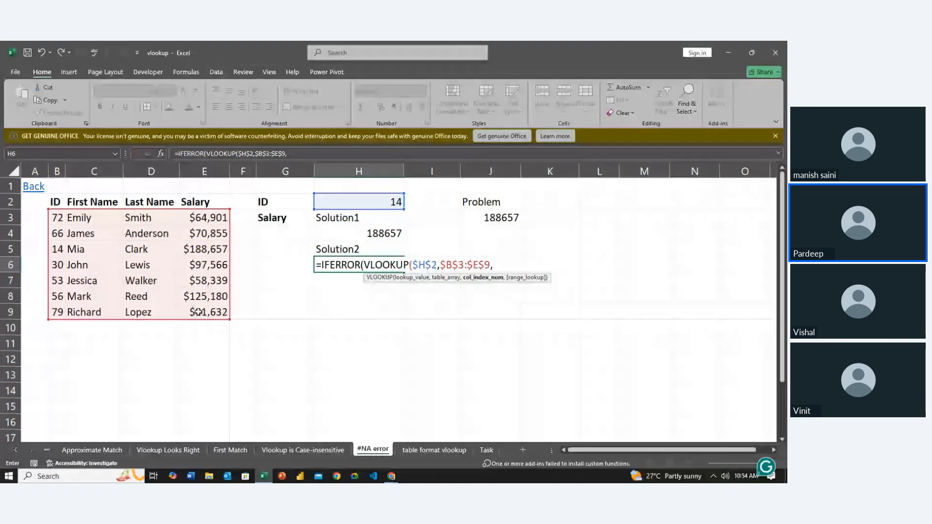
pyautogui.write('4')
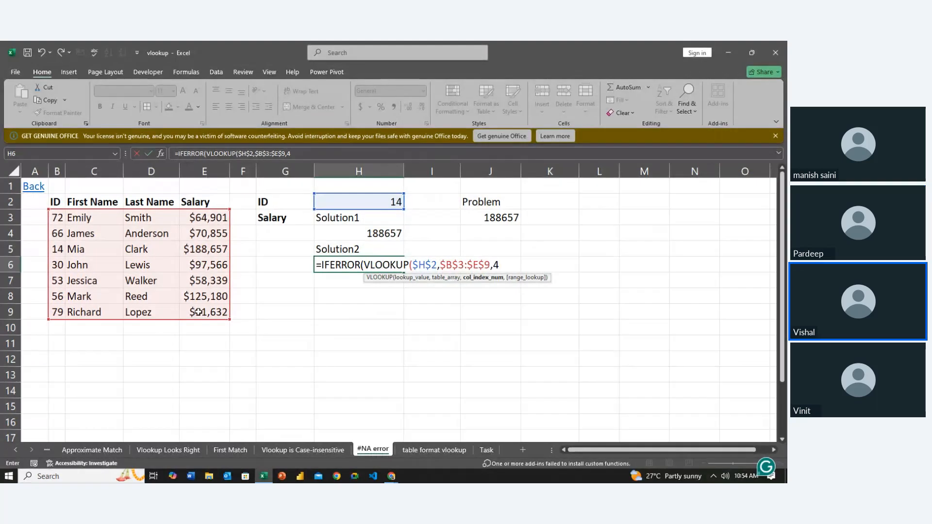
pyautogui.write(',0')
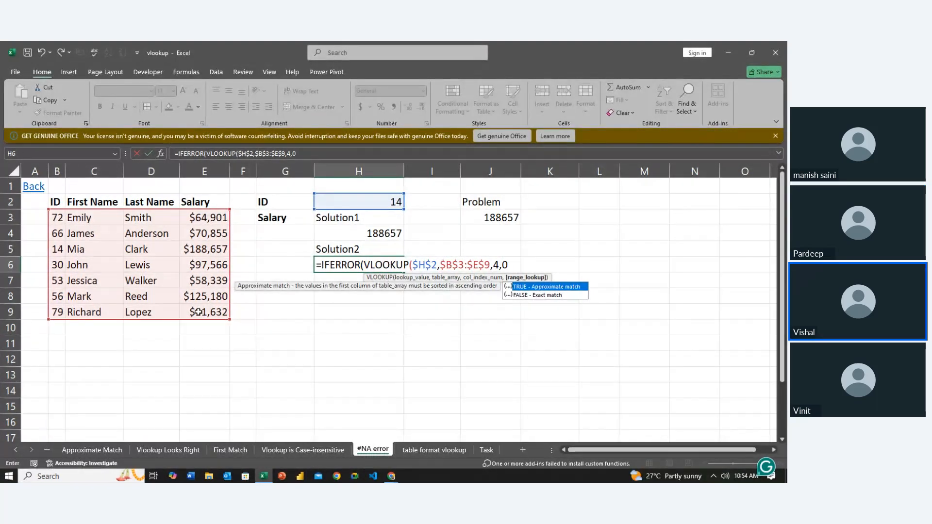
pyautogui.write(')')
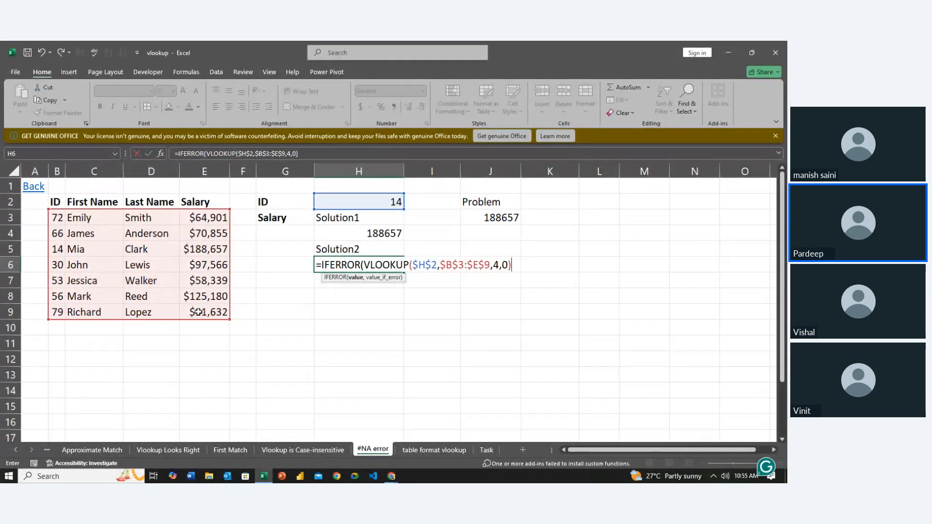
# - Give IFERROR the fallback text "IF -ERROR" and enter the H6 formula, accepting the proposed closing-parenthesis correction
pyautogui.write(',"IF')
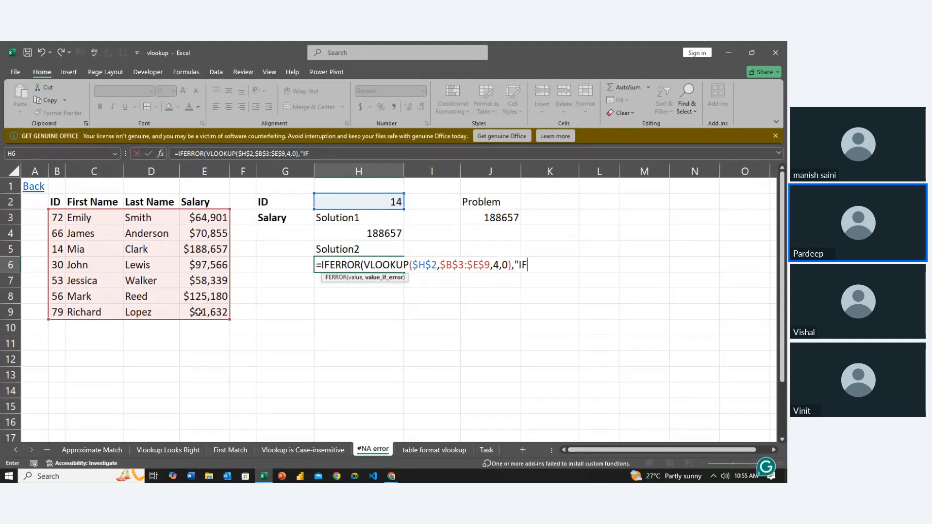
pyautogui.write(' -E')
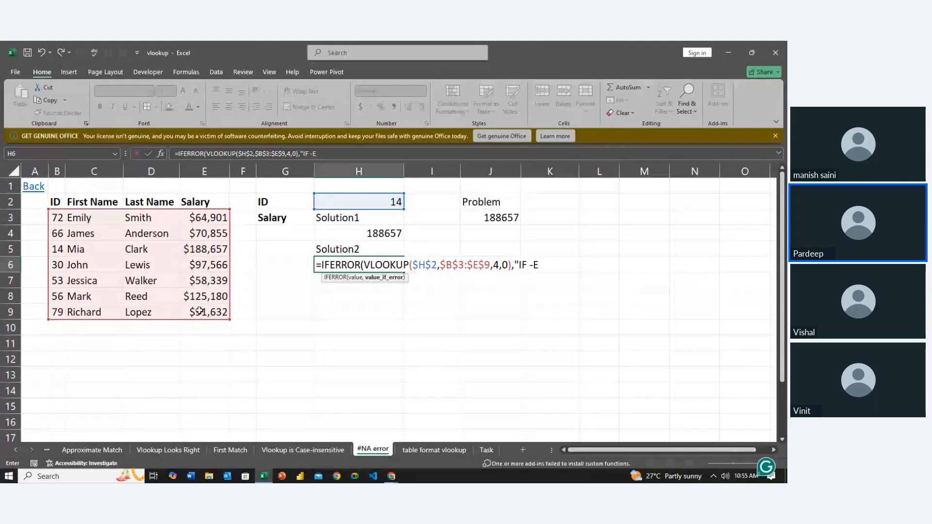
pyautogui.write('RROR')
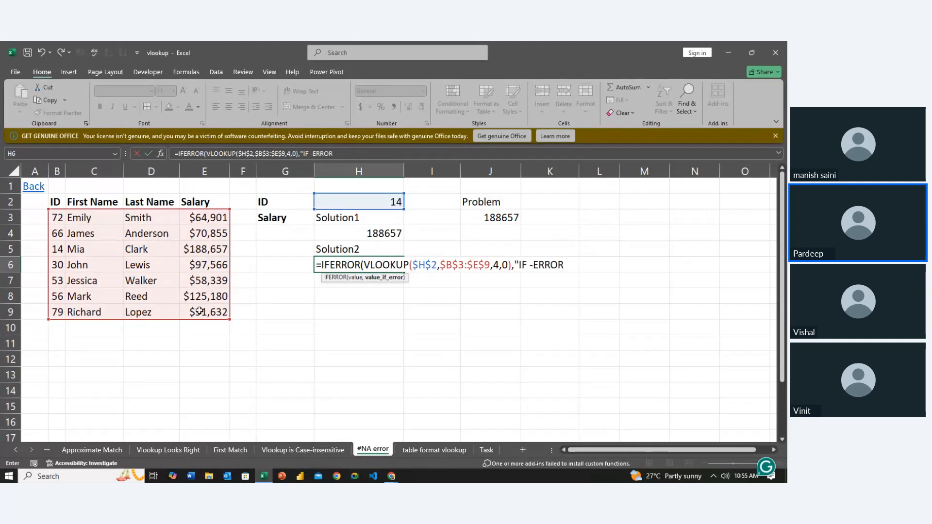
pyautogui.write('"')
pyautogui.press('Return')
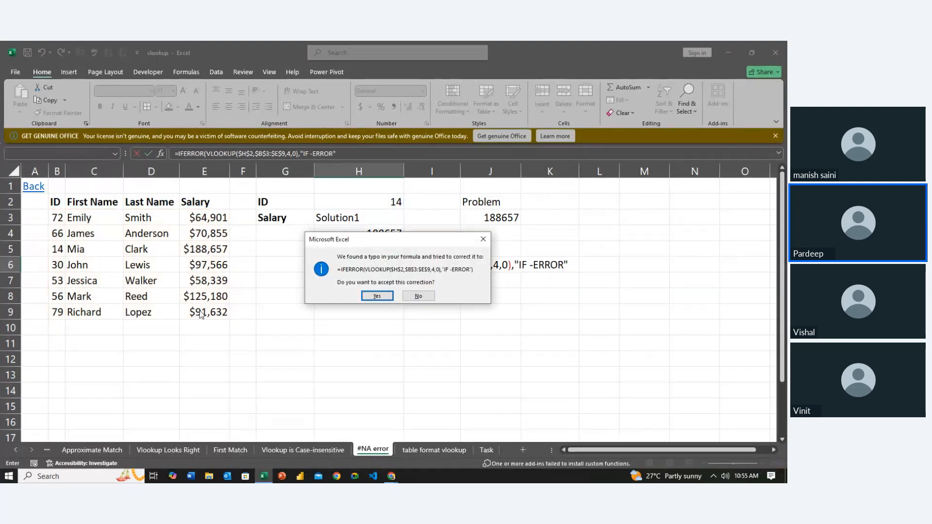
pyautogui.press('Return')
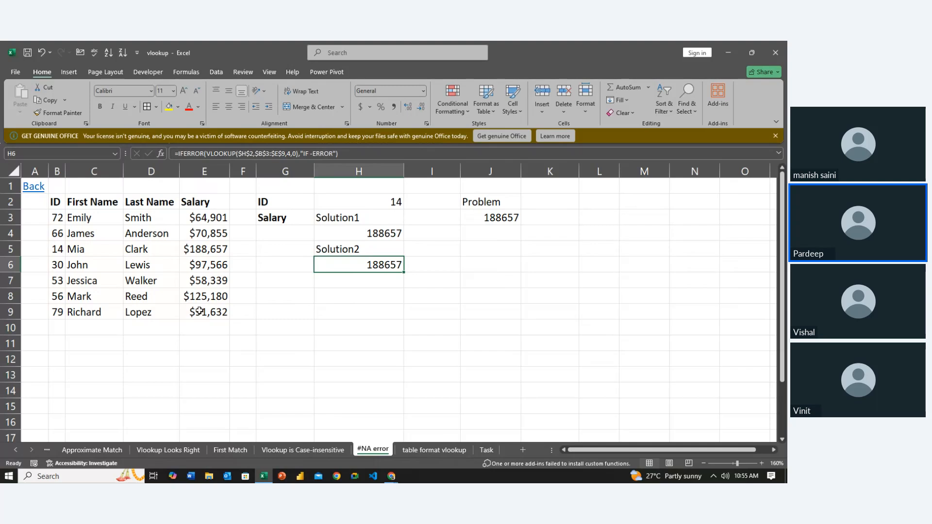
# - Set the lookup ID in H2 to 34, an ID that is missing from the table
pyautogui.press('Up')
pyautogui.press('Up')
pyautogui.press('Up')
pyautogui.press('Up')
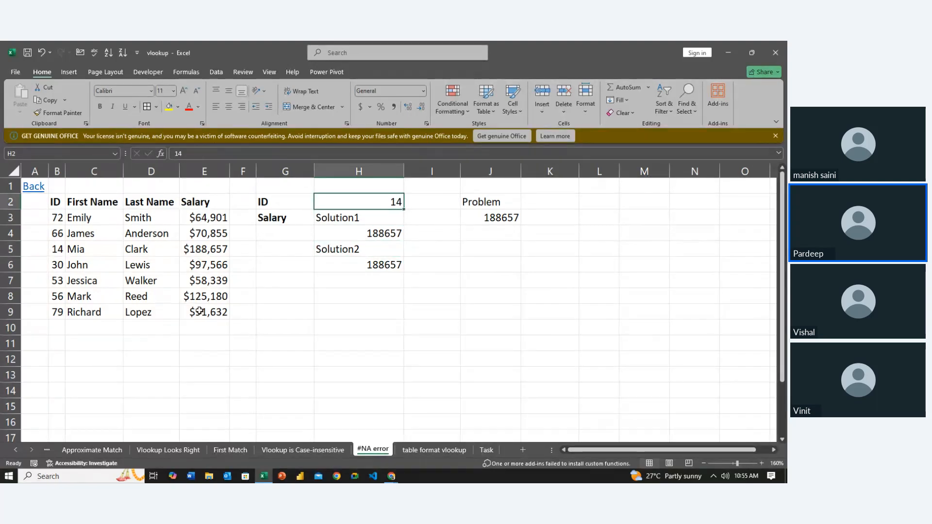
pyautogui.write('34')
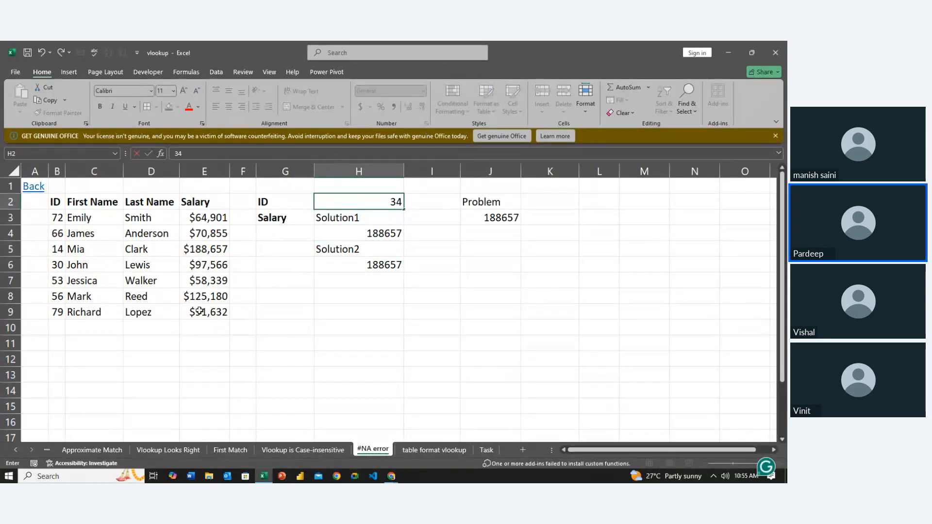
pyautogui.click(200, 311)
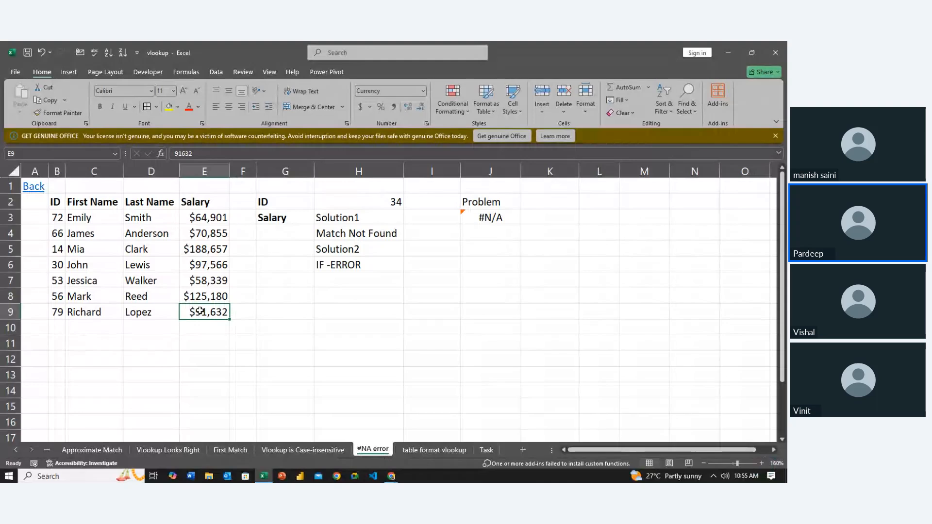
# - Compare the results and formulas of the IFNA solution in H4 and the IFERROR solution in H6
pyautogui.press('Down')
pyautogui.press('Right')
pyautogui.press('Right')
pyautogui.press('Right')
pyautogui.press('Right')
pyautogui.press('Right')
pyautogui.press('Up')
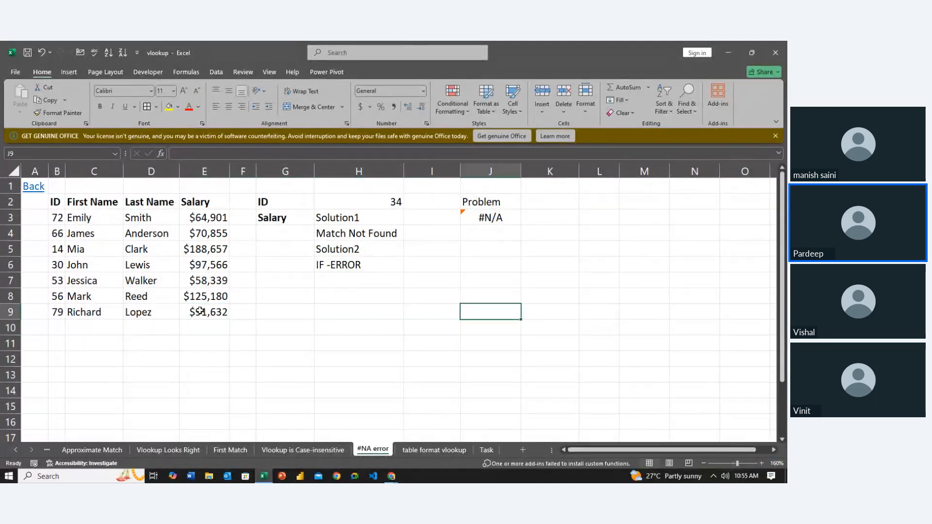
pyautogui.press('Left')
pyautogui.press('Up')
pyautogui.press('Left')
pyautogui.press('Up')
pyautogui.press('Up')
pyautogui.press('Up')
pyautogui.press('Up')
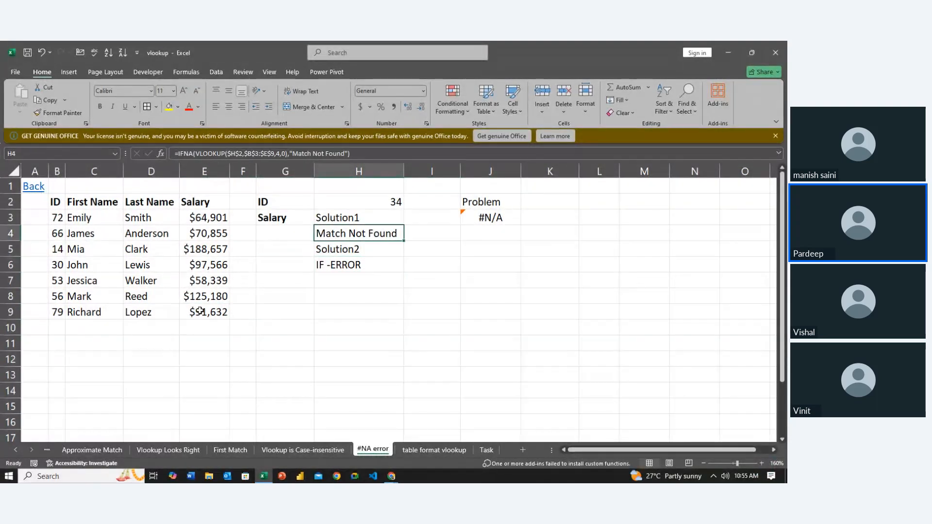
pyautogui.press('Down')
pyautogui.press('Down')
pyautogui.press('Right')
pyautogui.press('Up')
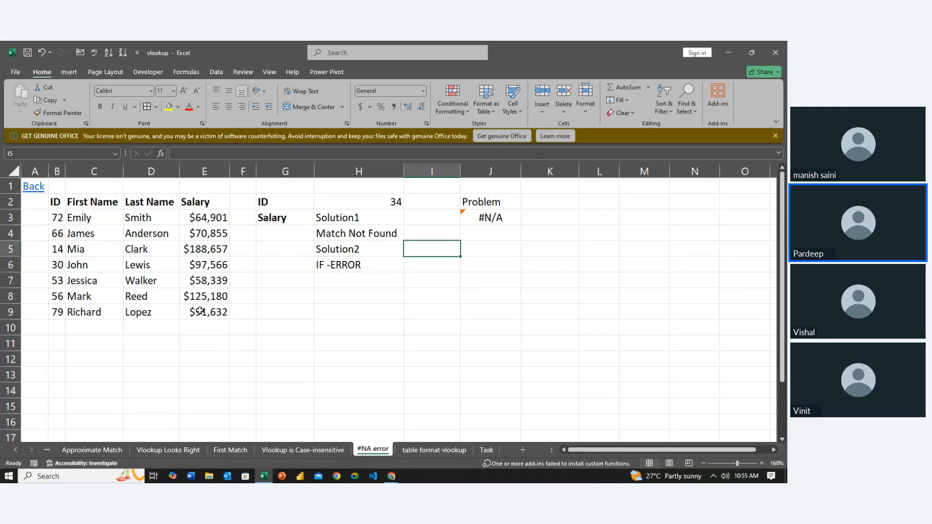
pyautogui.press('Left')
pyautogui.press('Up')
pyautogui.press('Left')
pyautogui.press('Right')
pyautogui.press('Left')
pyautogui.press('Right')
pyautogui.press('Down')
pyautogui.press('Right')
pyautogui.press('Up')
pyautogui.press('Left')
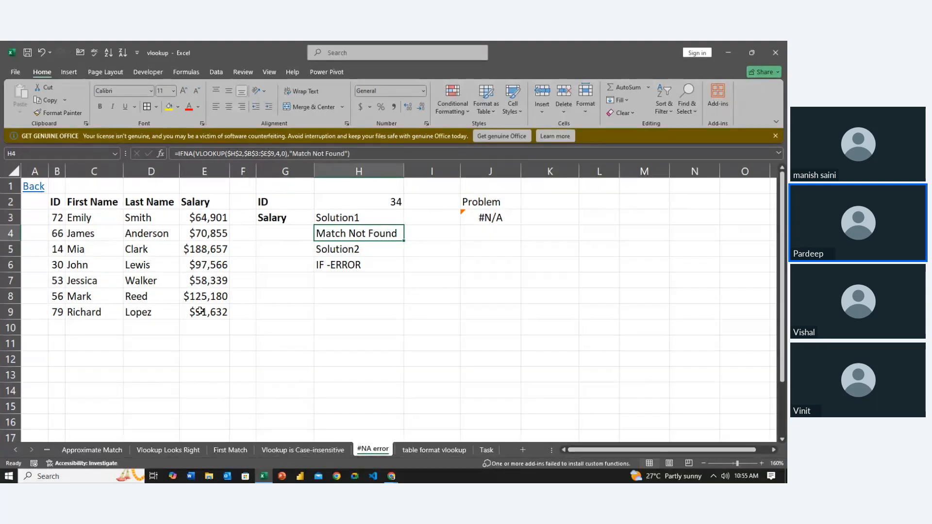
pyautogui.press('Down')
pyautogui.press('Down')
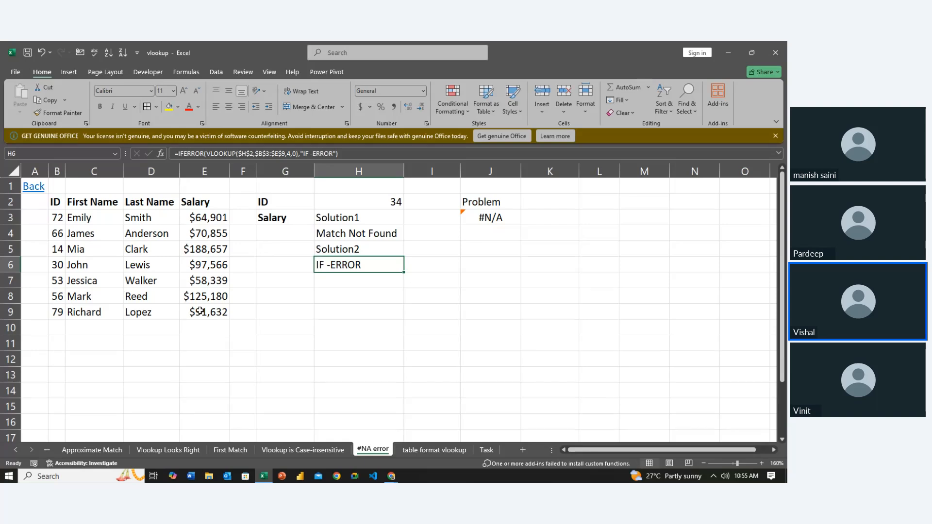
# - Enter the headings "ID" in H9 and "SALARY" in I9 for a second lookup example
pyautogui.press('Down')
pyautogui.press('Down')
pyautogui.press('Down')
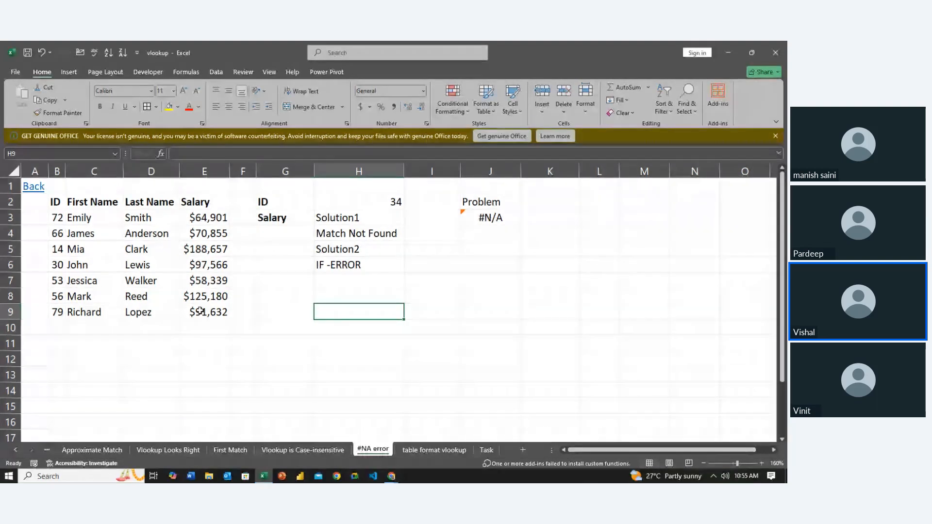
pyautogui.write('ID')
pyautogui.press('Return')
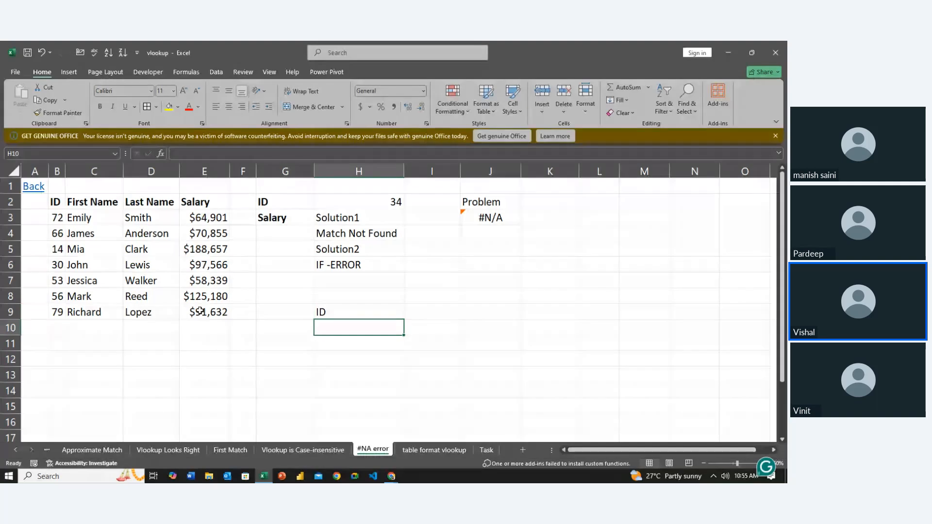
pyautogui.press('Up')
pyautogui.press('Right')
pyautogui.write('SALARY')
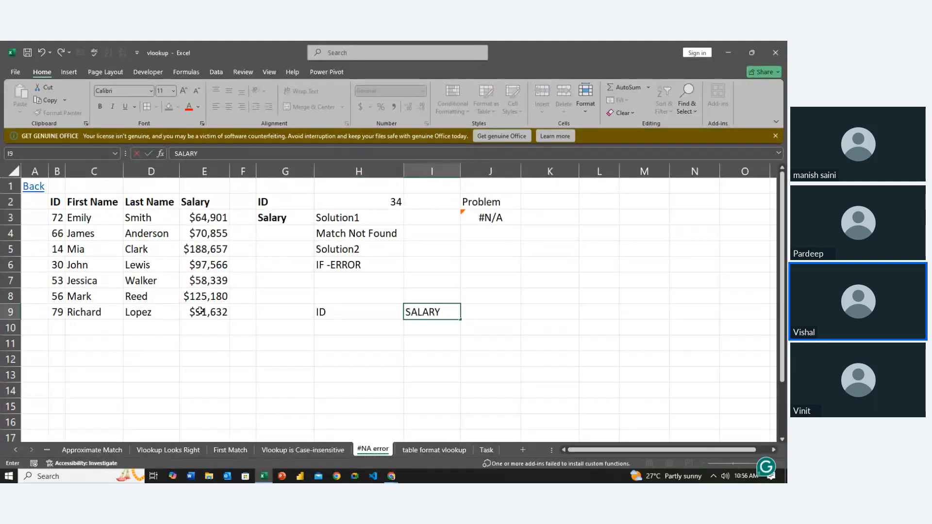
pyautogui.press('Return')
# - Center the ID and SALARY headings in H9:I9 horizontally
pyautogui.press('Up')
pyautogui.press('Left')
pyautogui.hotkey('shift', 'Right')
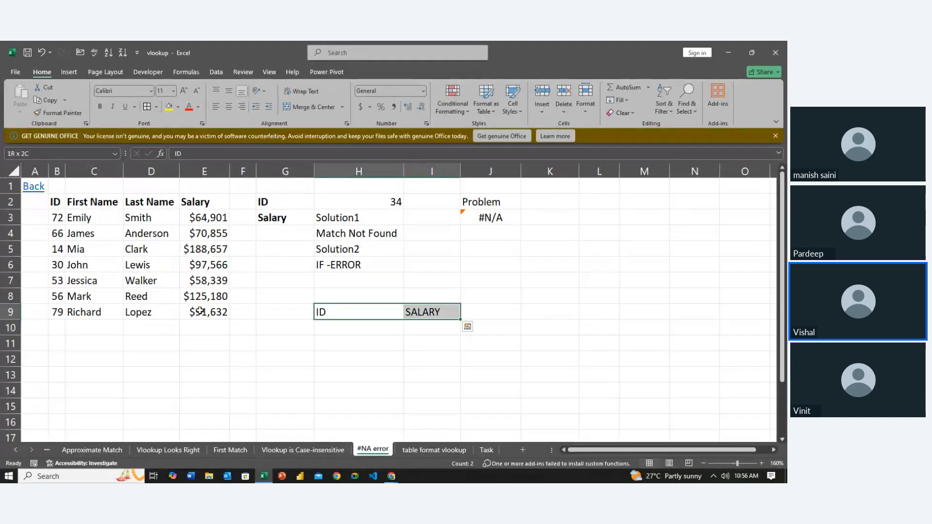
pyautogui.click(232, 107)
pyautogui.click(348, 325)
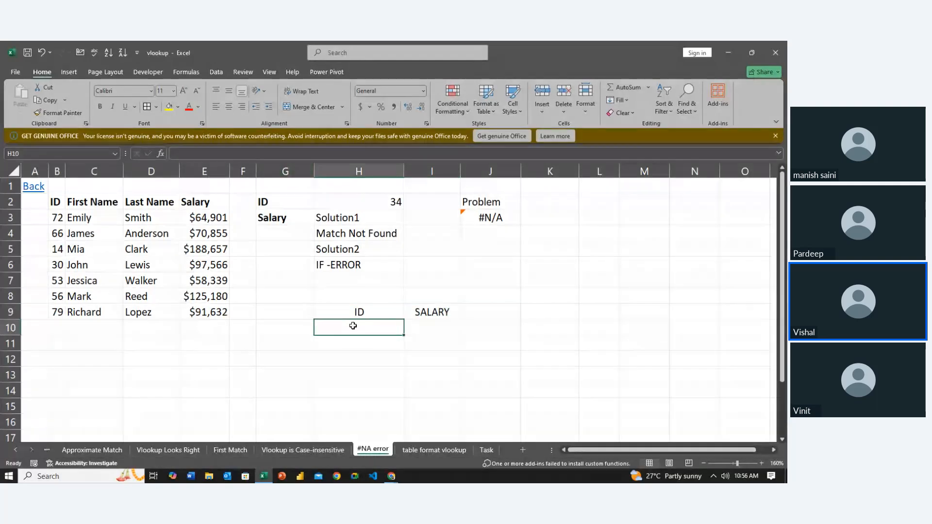
# - Enter 72 as the lookup ID in H10, under the ID heading
pyautogui.click(425, 327)
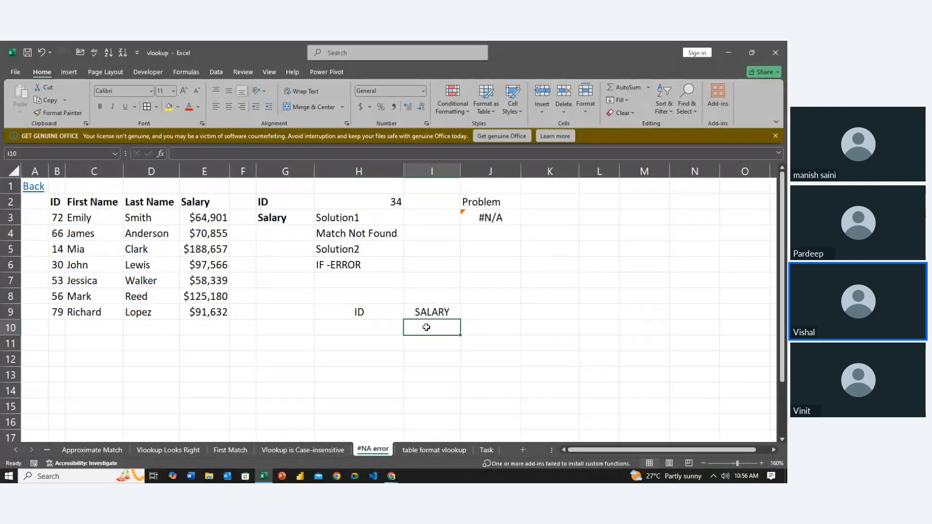
pyautogui.click(389, 326)
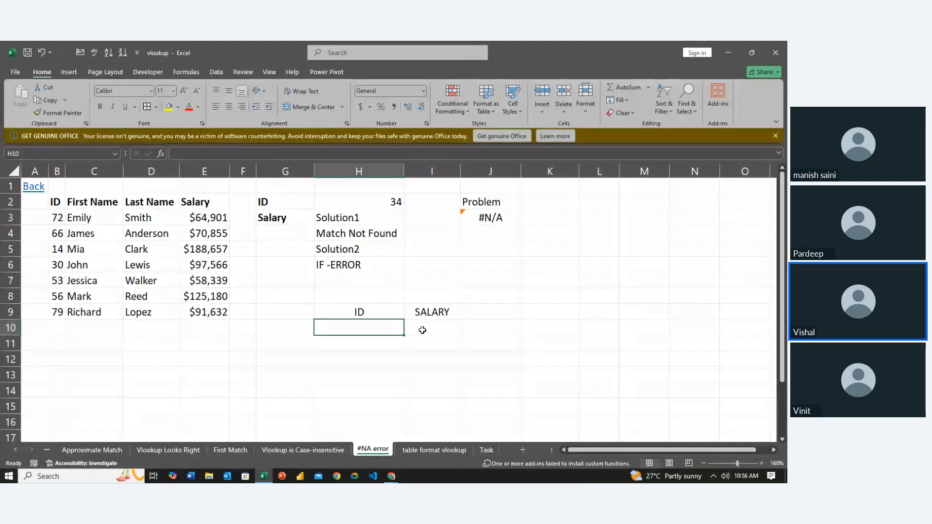
pyautogui.click(421, 329)
pyautogui.click(394, 329)
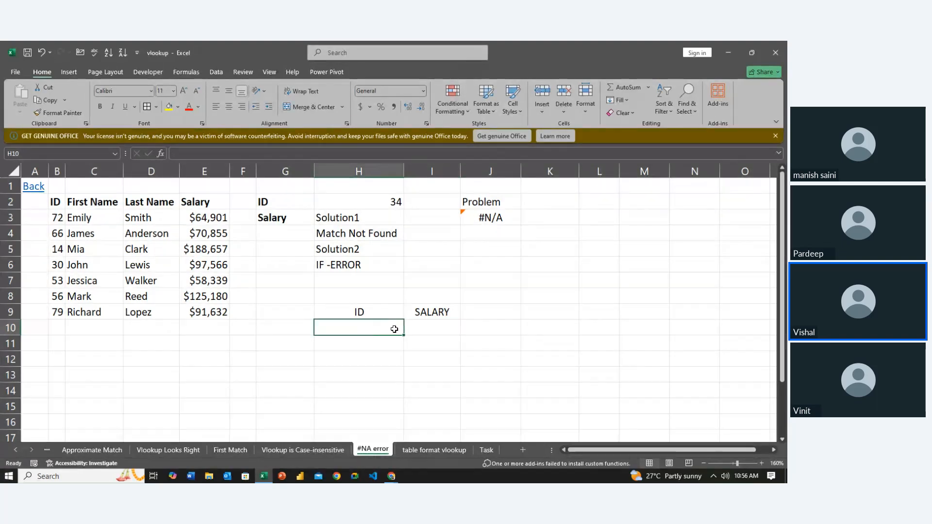
pyautogui.write('72')
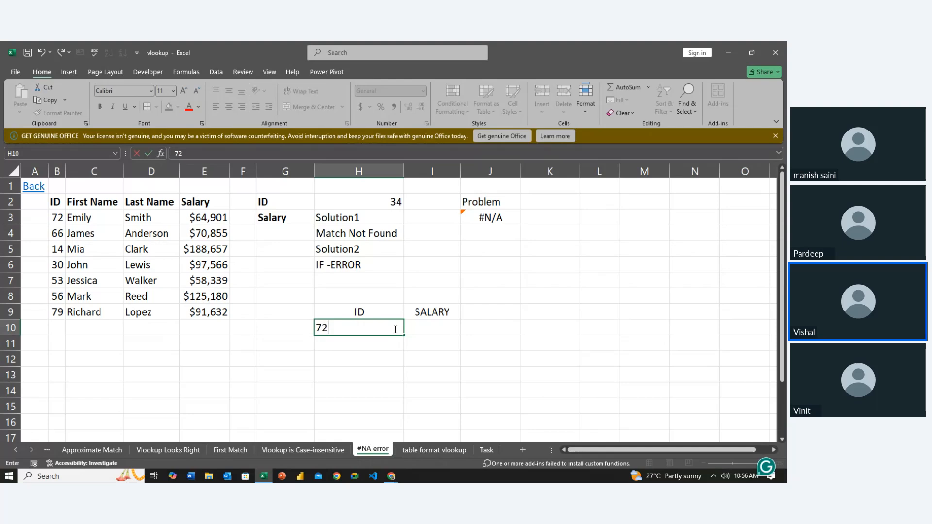
pyautogui.press('Tab')
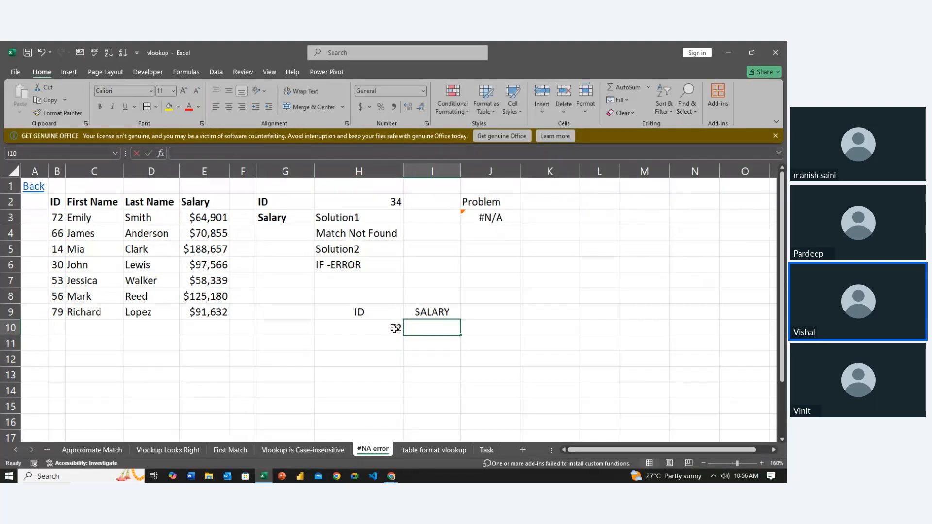
# - Enter a VLOOKUP in I10 with lookup value $H$10, table array $B$3:$E$9, column index 4 and exact match 0
pyautogui.write('=vlo')
pyautogui.press('Tab')
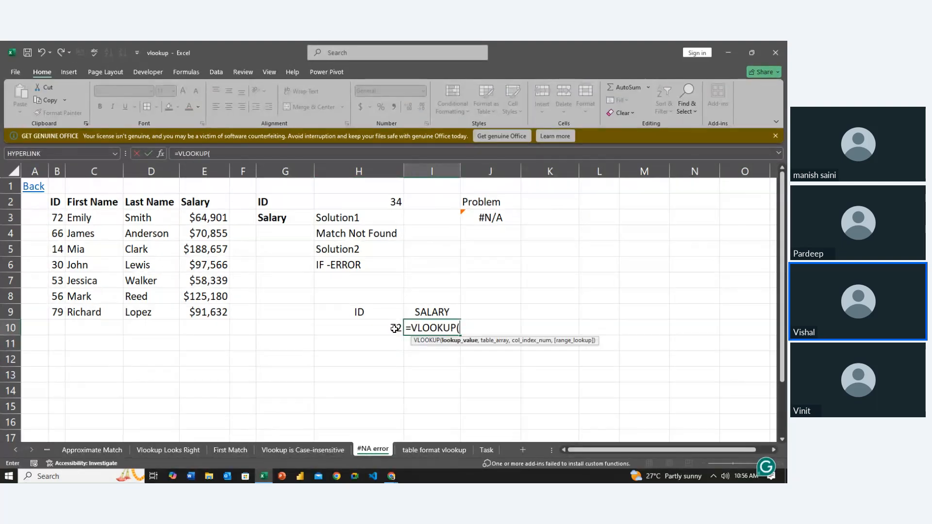
pyautogui.click(386, 330)
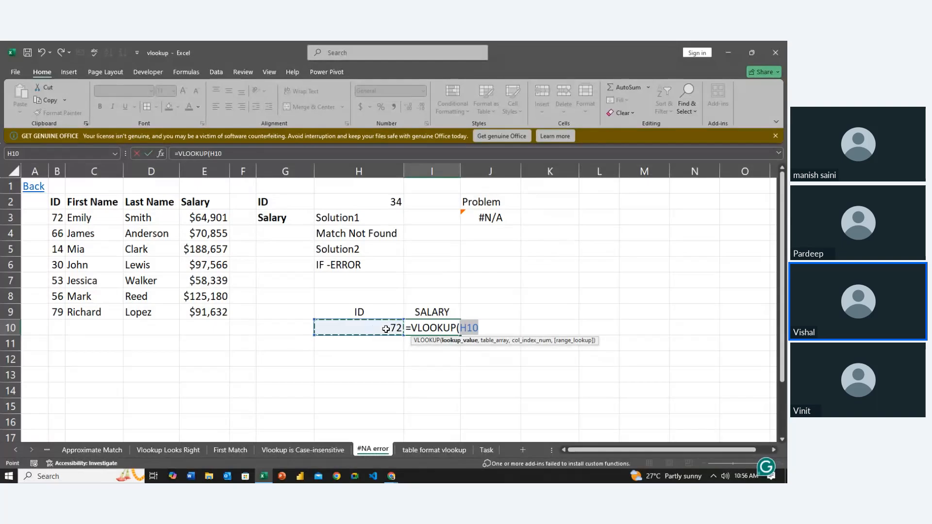
pyautogui.press('F4')
pyautogui.write(',')
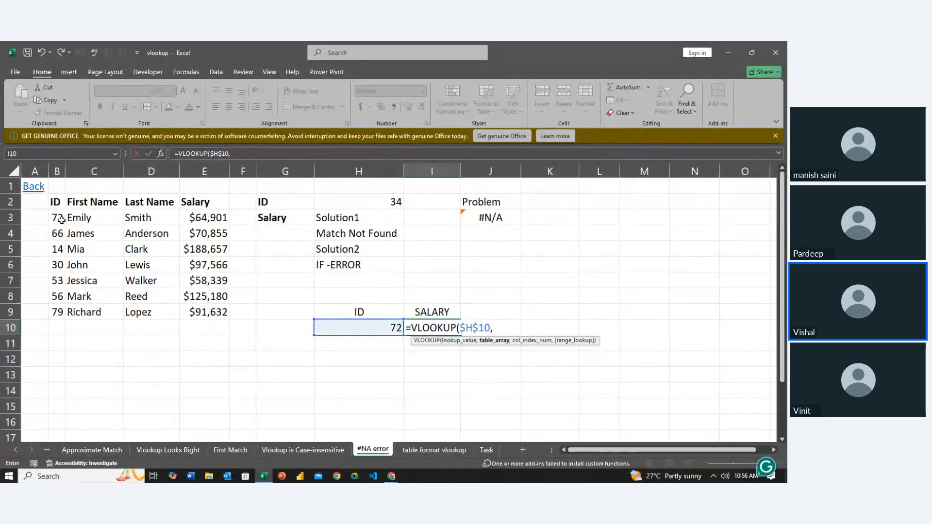
pyautogui.moveTo(62, 219); pyautogui.dragTo(203, 310)
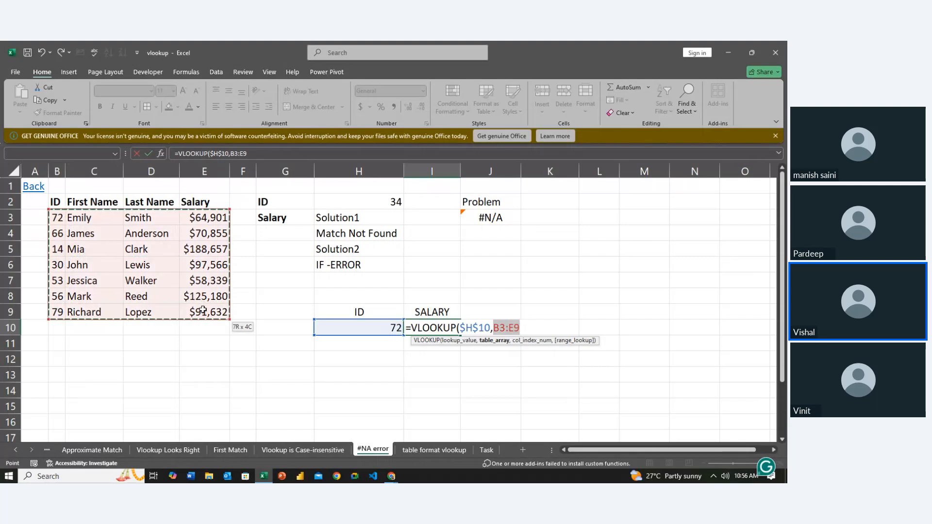
pyautogui.press('F4')
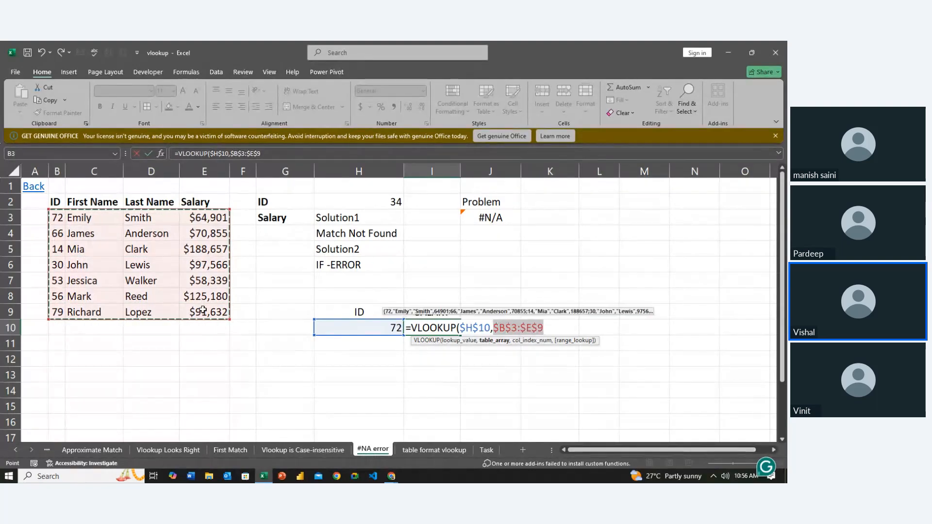
pyautogui.write(',')
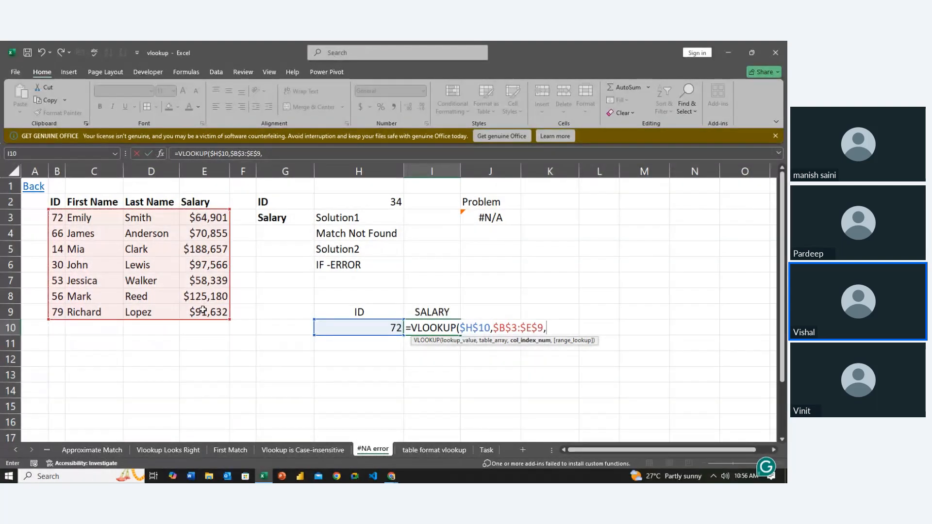
pyautogui.write('4,0')
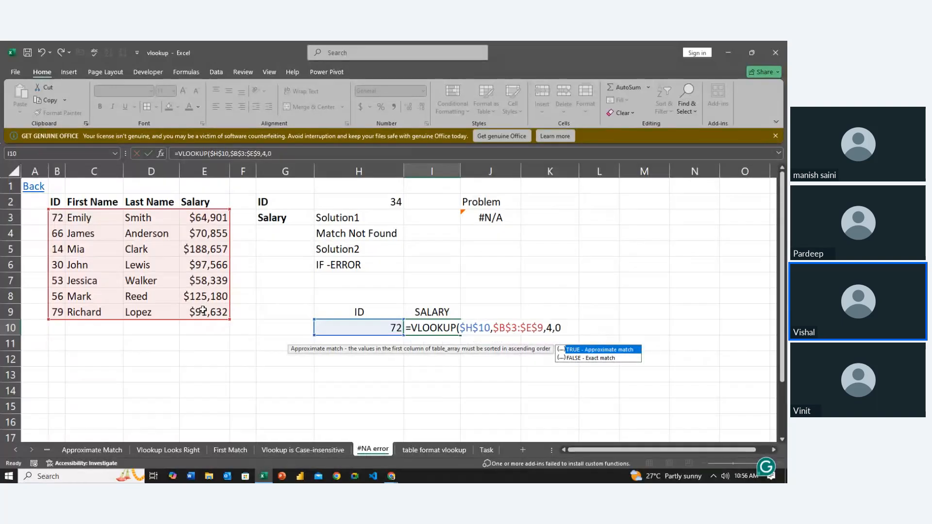
pyautogui.press('Return')
# - Set the lookup ID in H10 to 30, an ID that exists in the table
pyautogui.press('Up')
pyautogui.press('Left')
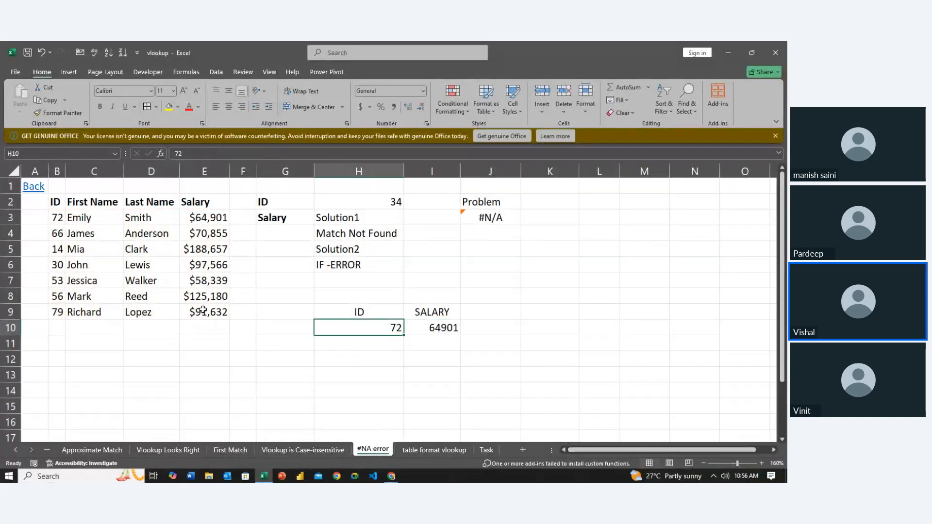
pyautogui.write('30')
pyautogui.press('Return')
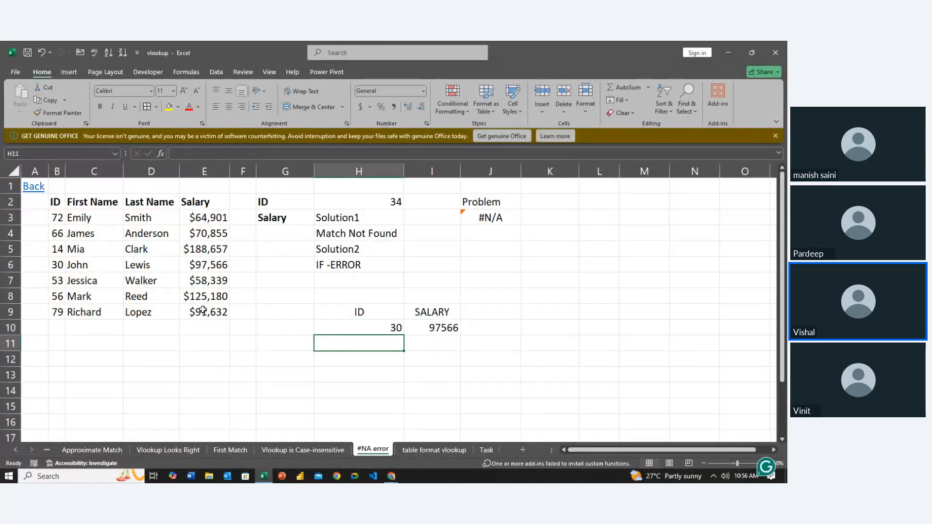
# - Set the lookup ID in H10 to 32, an ID that is missing from the table
pyautogui.press('Up')
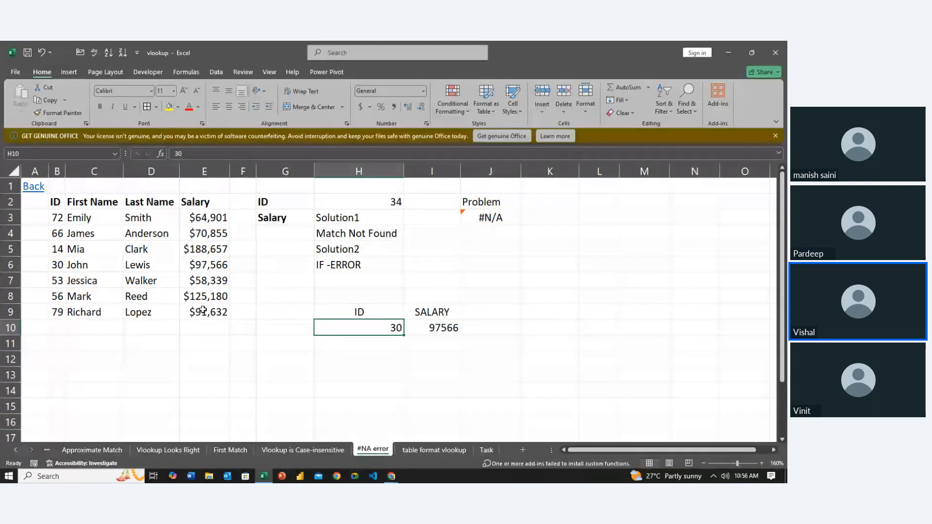
pyautogui.write('32')
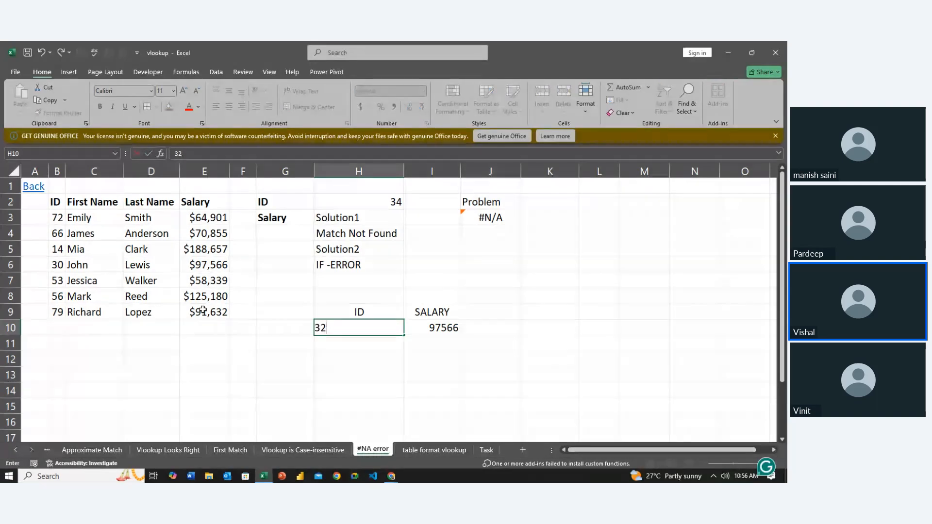
pyautogui.press('Return')
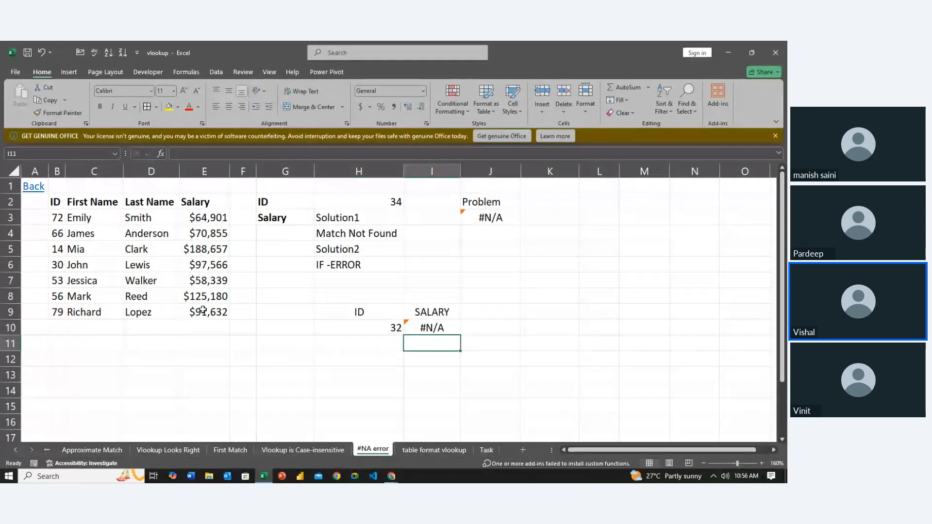
# - Examine the lookup ID in H10 and the plain VLOOKUP's result and formula in I10
pyautogui.press('Up')
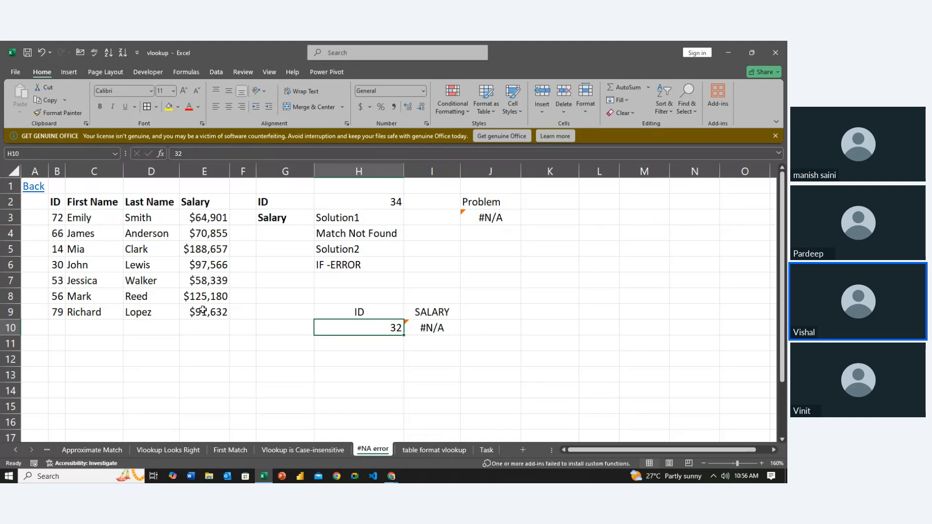
pyautogui.press('Right')
pyautogui.press('Right')
pyautogui.press('Left')
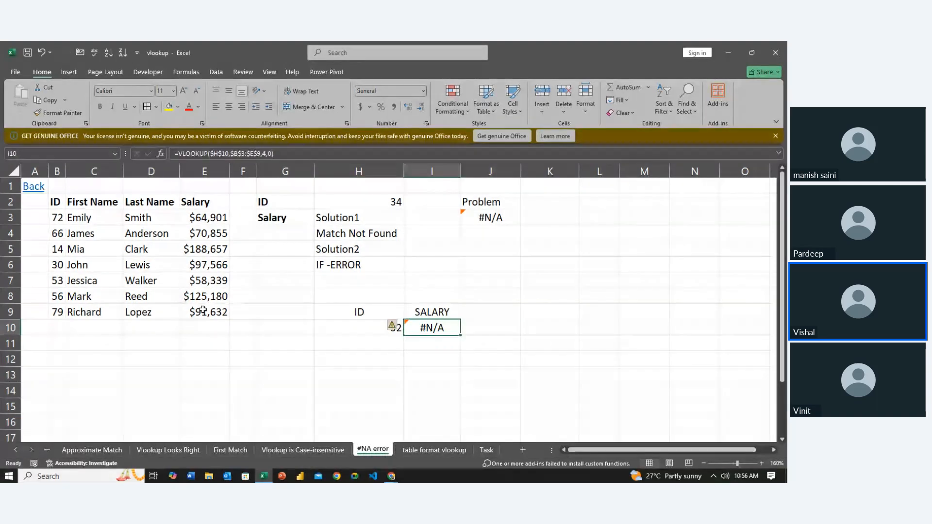
pyautogui.press('Left')
pyautogui.press('Right')
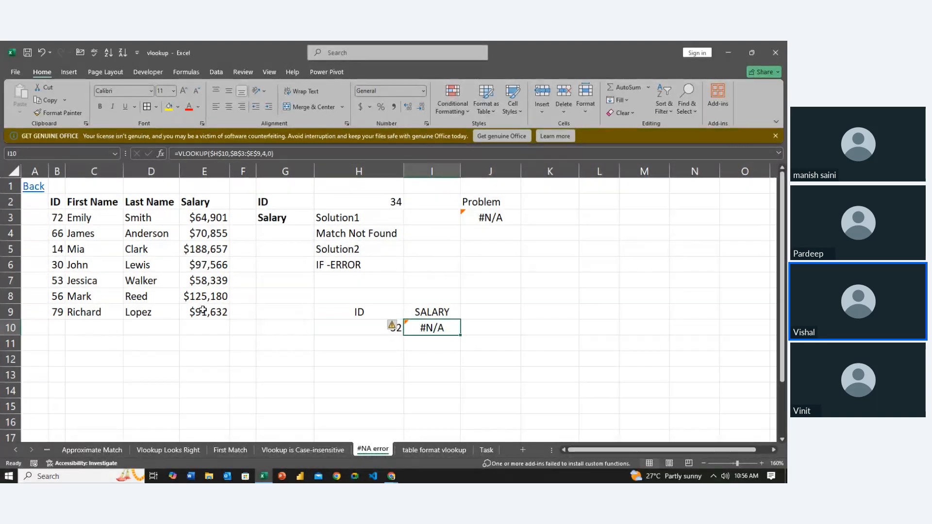
pyautogui.press('Left')
pyautogui.press('Right')
# - Replace the formula in I10 with an IFERROR containing a nested VLOOKUP whose lookup value is $H$10
pyautogui.press('Delete')
pyautogui.write('=if')
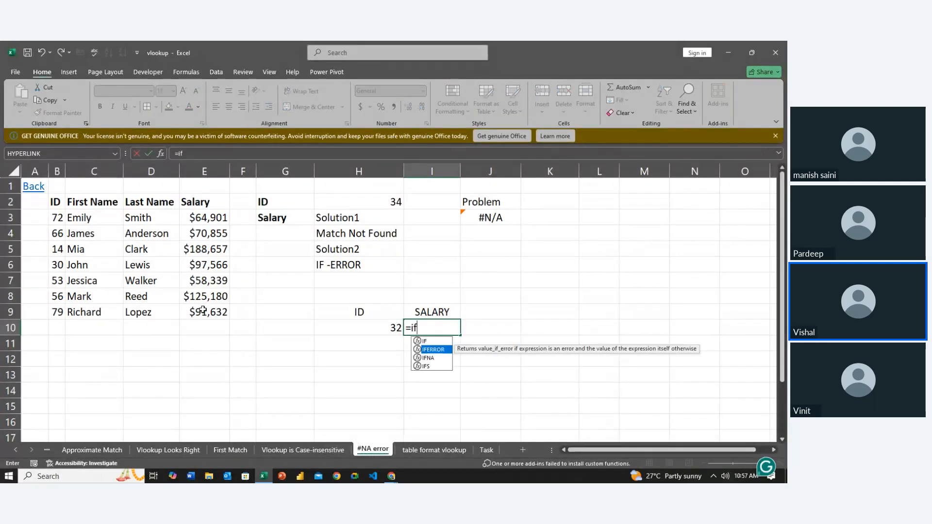
pyautogui.press('Tab')
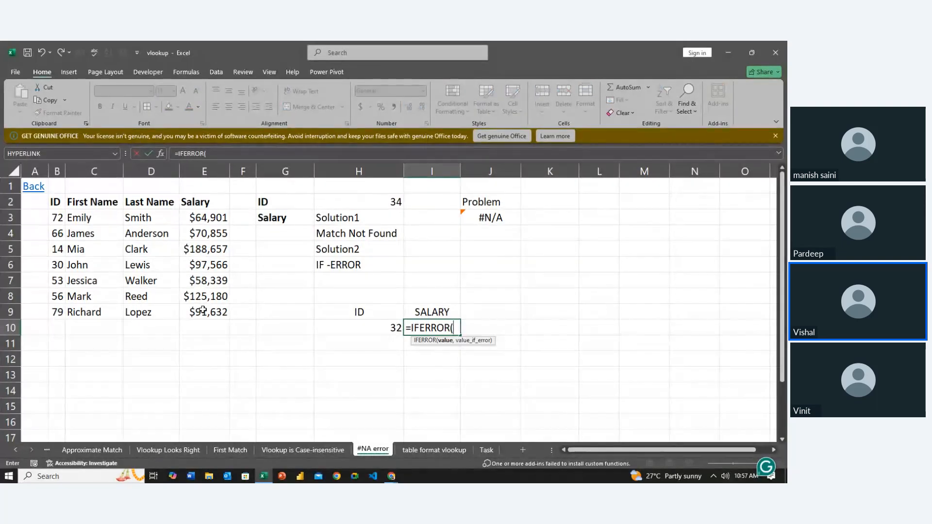
pyautogui.write('vl')
pyautogui.press('Tab')
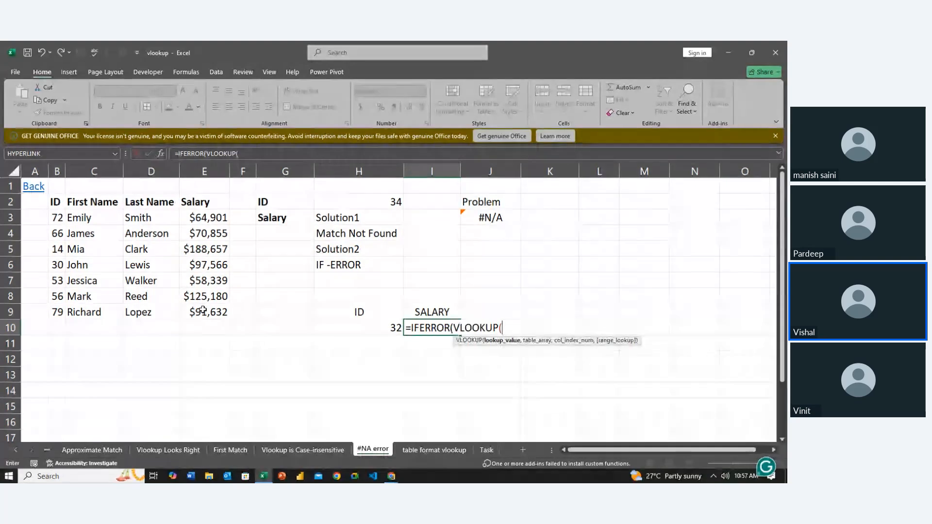
pyautogui.click(370, 324)
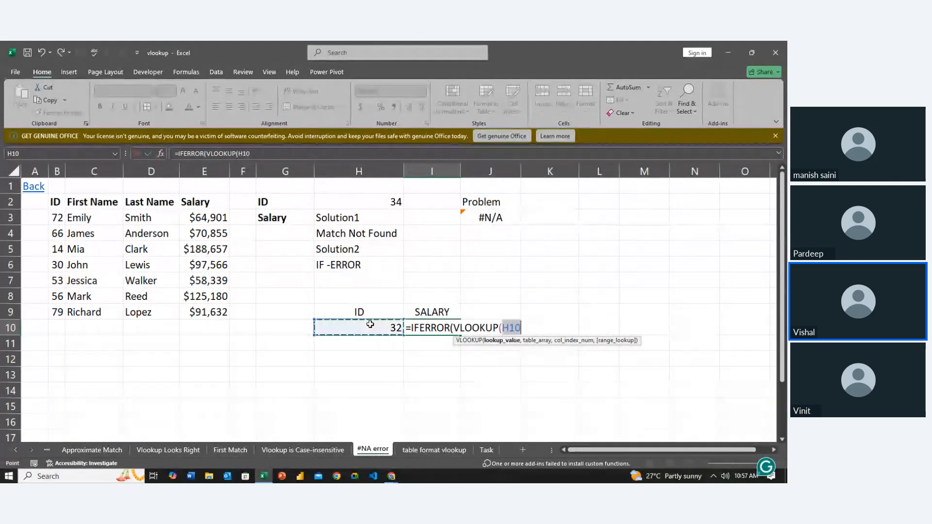
pyautogui.write(',')
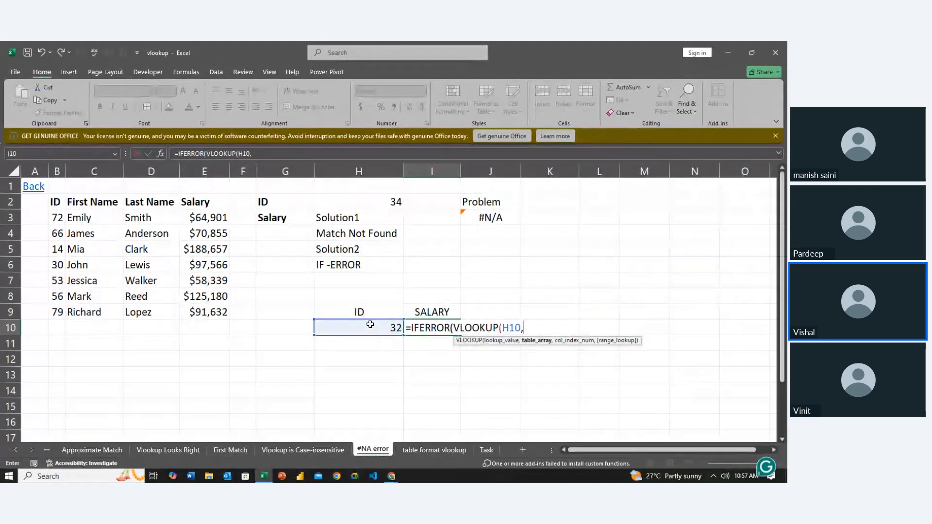
pyautogui.press('BackSpace')
pyautogui.press('F4')
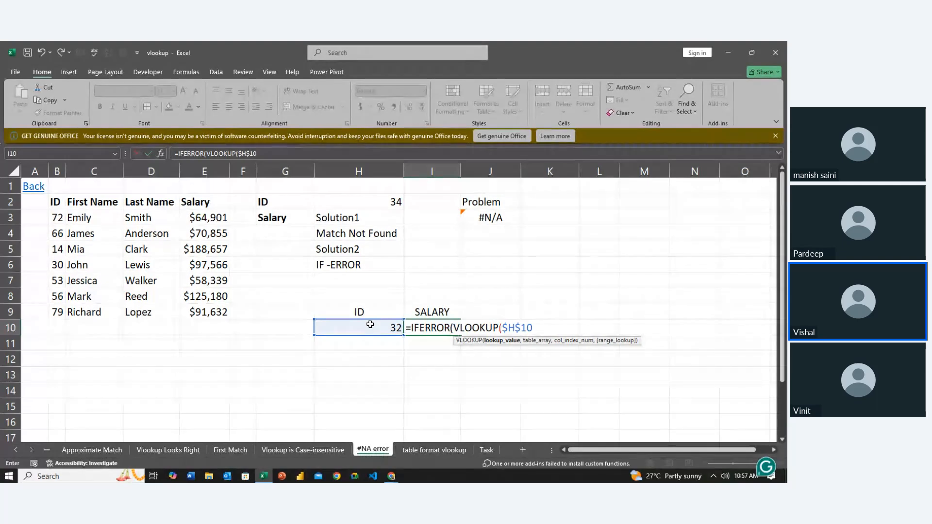
pyautogui.write(',')
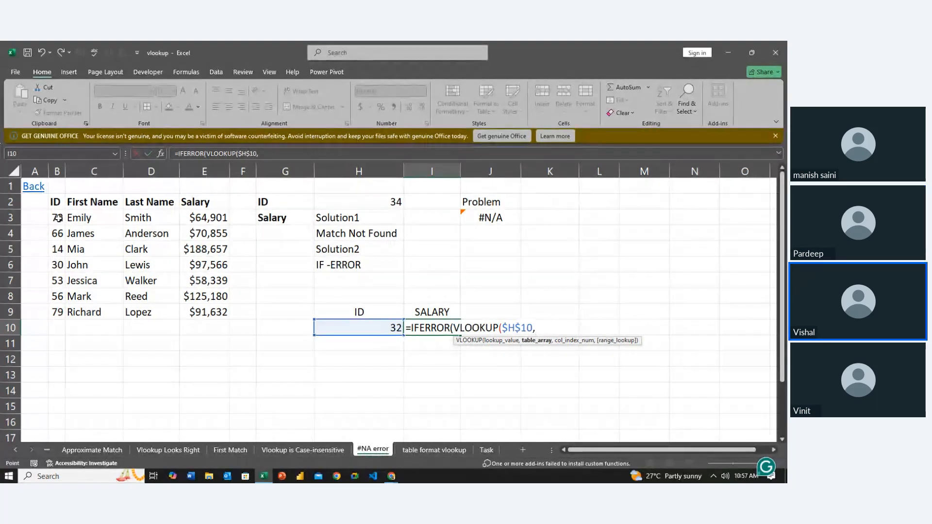
# - Set the nested VLOOKUP's table array in I10 to the absolute range $B$3:$E$9
pyautogui.moveTo(58, 217); pyautogui.dragTo(204, 304)
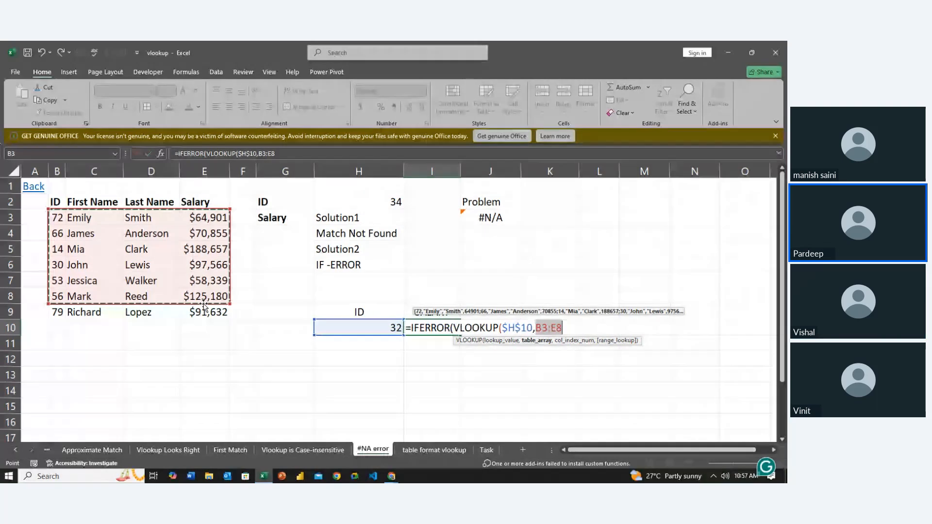
pyautogui.hotkey('shift', 'Down')
pyautogui.press('F4')
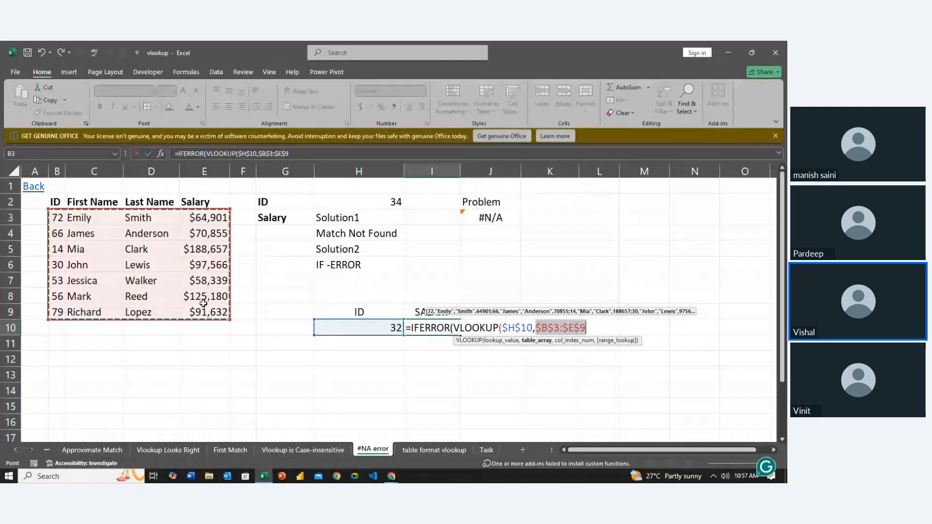
pyautogui.press('Right')
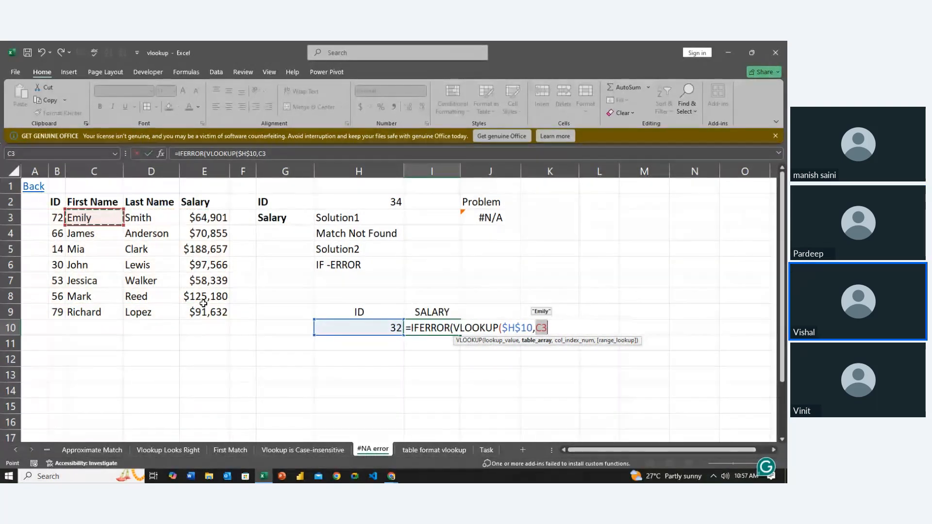
pyautogui.press('Left')
pyautogui.hotkey('shift', 'Right')
pyautogui.hotkey('shift', 'Down')
pyautogui.hotkey('shift', 'Down')
pyautogui.hotkey('shift', 'Down')
pyautogui.hotkey('shift', 'Down')
pyautogui.hotkey('shift', 'Down')
pyautogui.hotkey('shift', 'Down')
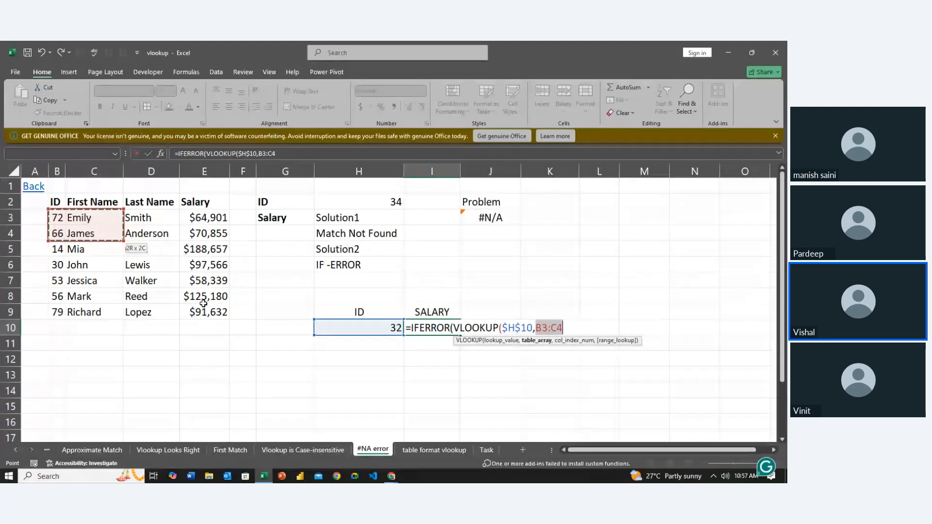
pyautogui.hotkey('shift', 'Right')
pyautogui.hotkey('shift', 'Right')
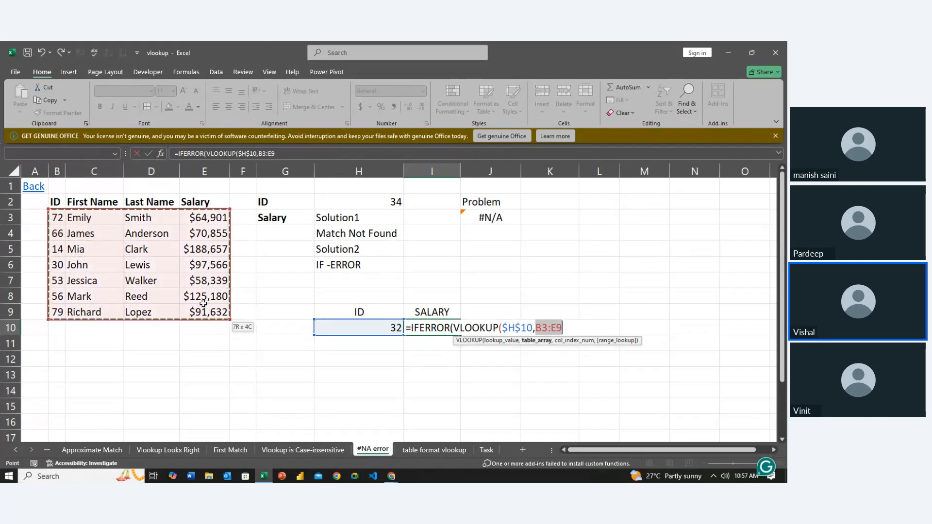
pyautogui.press('F4')
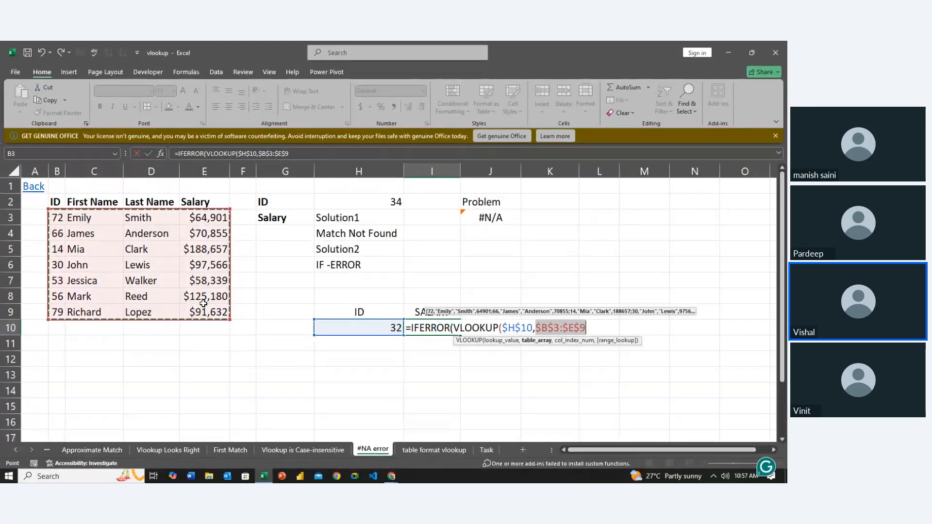
# - Finish the nested VLOOKUP with column index 4 and range lookup 0, and open a text string for IFERROR's fallback value
pyautogui.write(',')
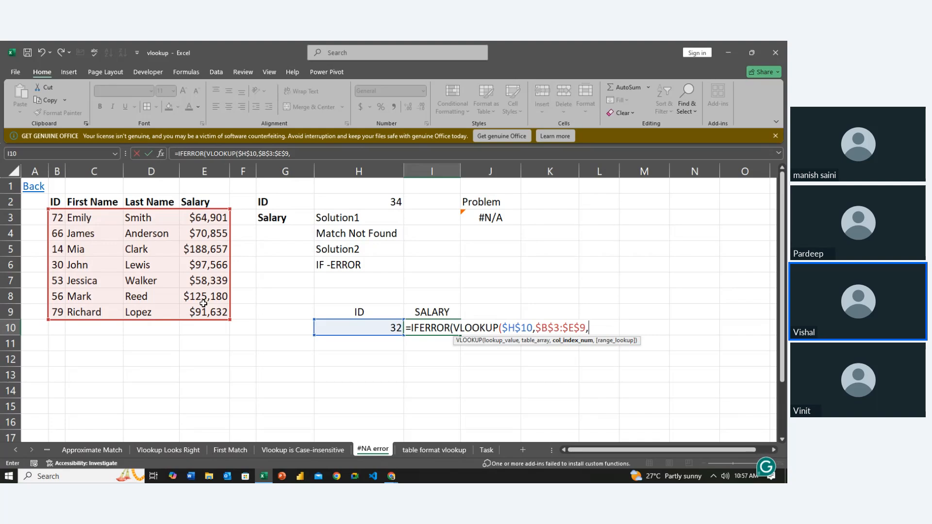
pyautogui.write('4,0')
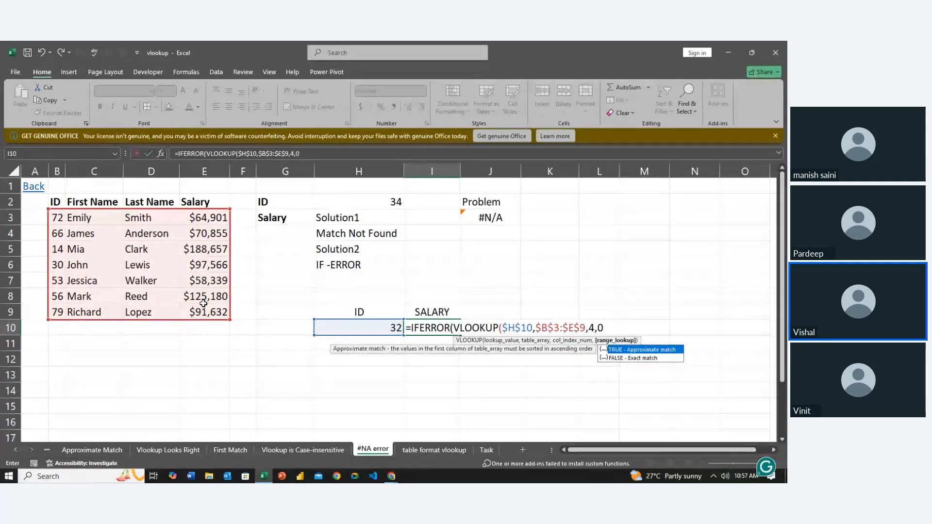
pyautogui.write(')')
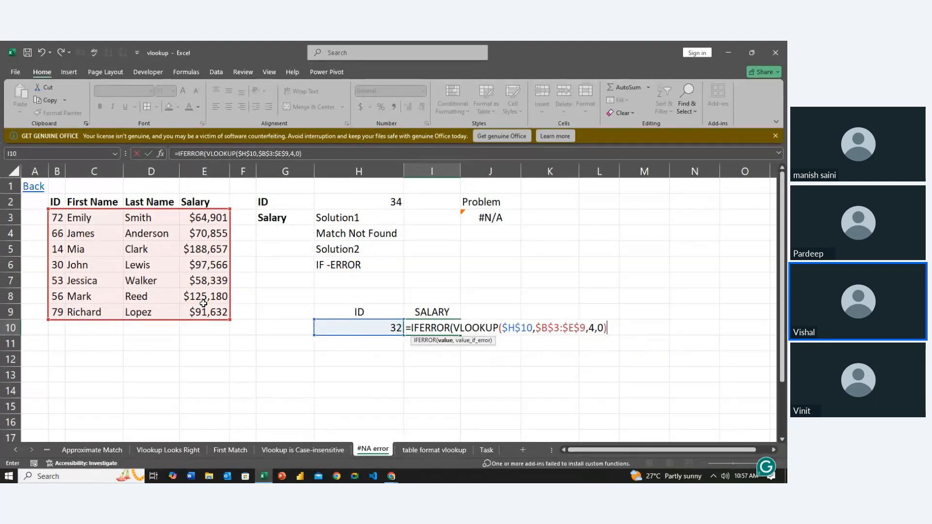
pyautogui.write(',"')
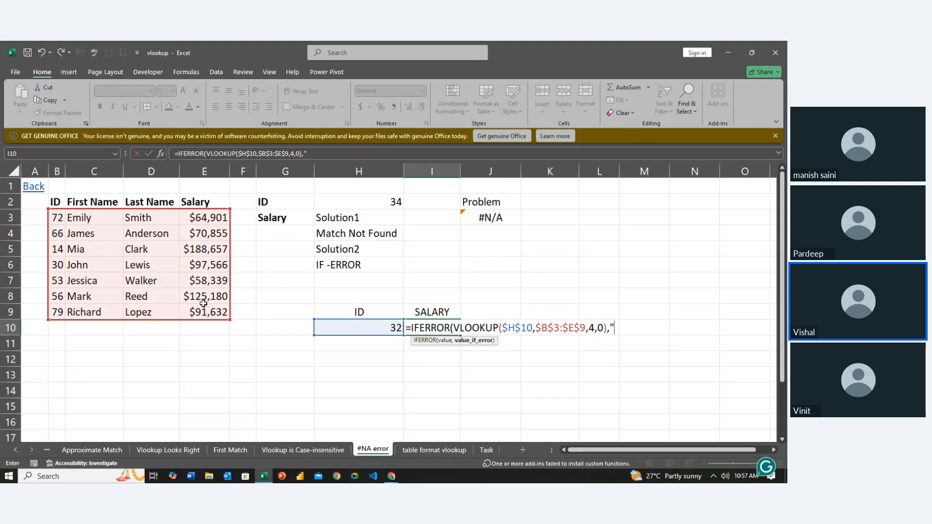
pyautogui.write('Match N')
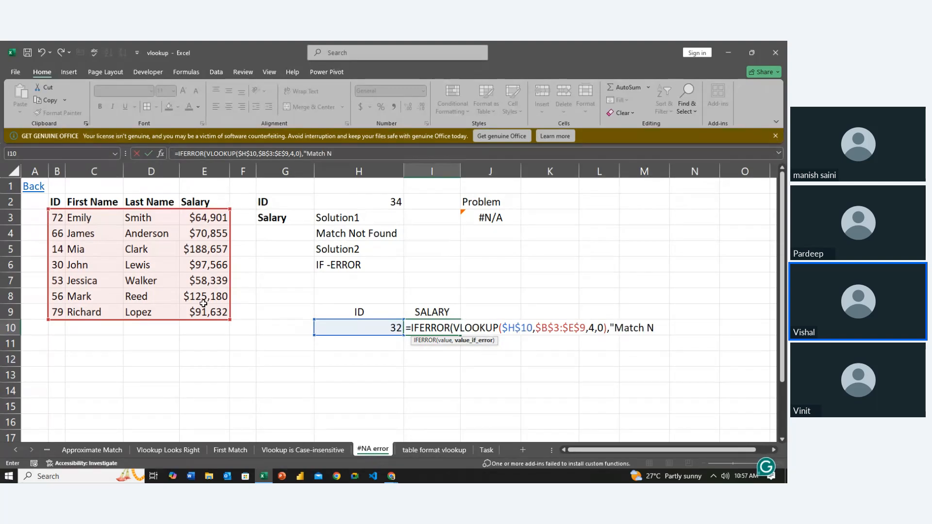
pyautogui.write('ot')
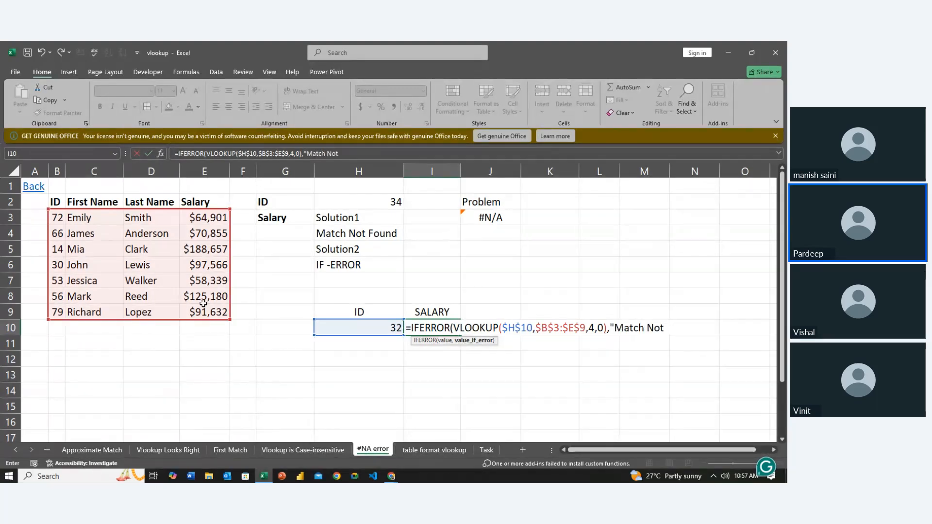
pyautogui.write(' Found')
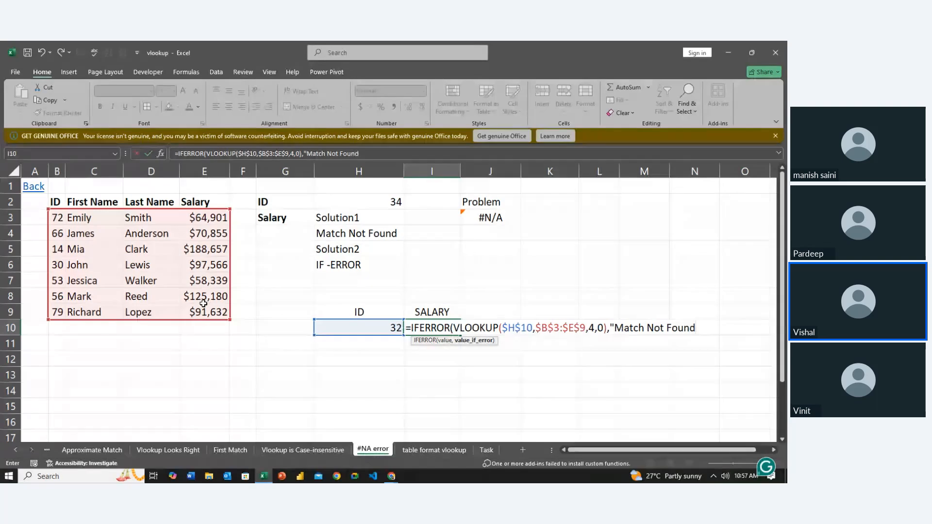
pyautogui.write('"')
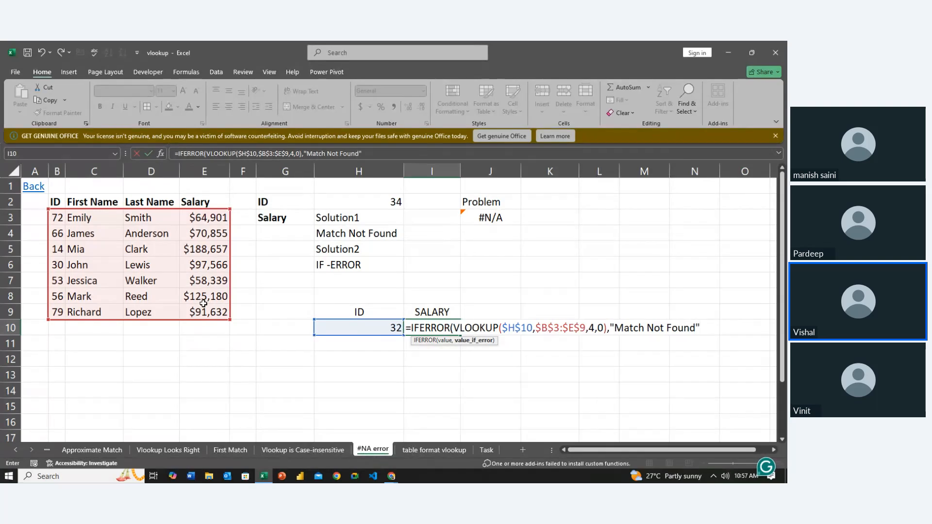
pyautogui.press('BackSpace')
pyautogui.press('BackSpace')
pyautogui.press('BackSpace')
pyautogui.press('BackSpace')
pyautogui.press('BackSpace')
pyautogui.press('BackSpace')
pyautogui.press('BackSpace')
pyautogui.press('BackSpace')
pyautogui.press('BackSpace')
pyautogui.press('BackSpace')
pyautogui.press('BackSpace')
pyautogui.press('BackSpace')
pyautogui.press('BackSpace')
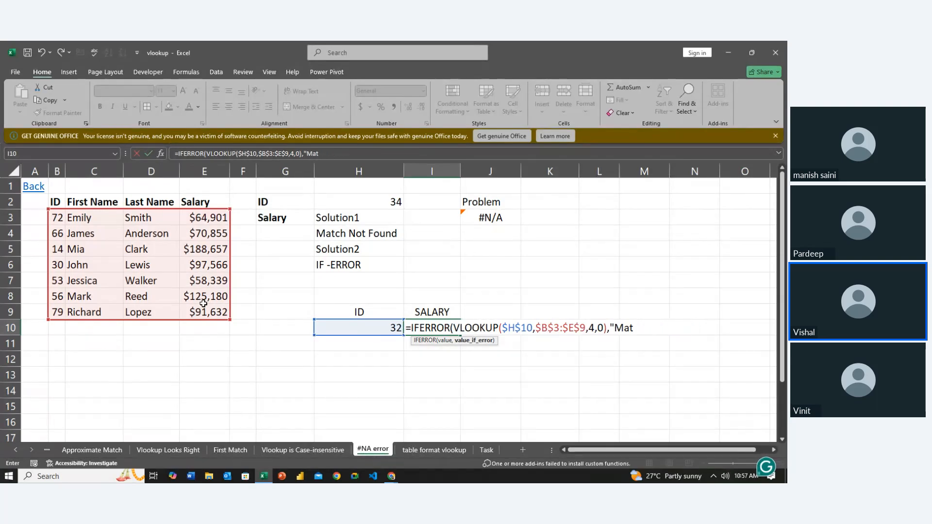
pyautogui.press('BackSpace')
pyautogui.press('BackSpace')
pyautogui.press('BackSpace')
# - Make "ID not in our DB" the IFERROR fallback text and enter the completed formula in I10
pyautogui.write('ID not in our ')
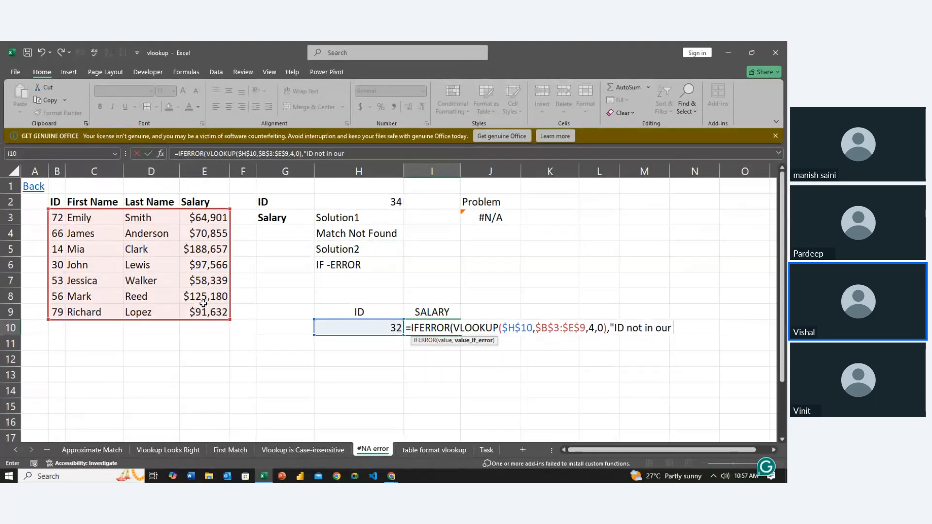
pyautogui.write('DB")')
pyautogui.press('Return')
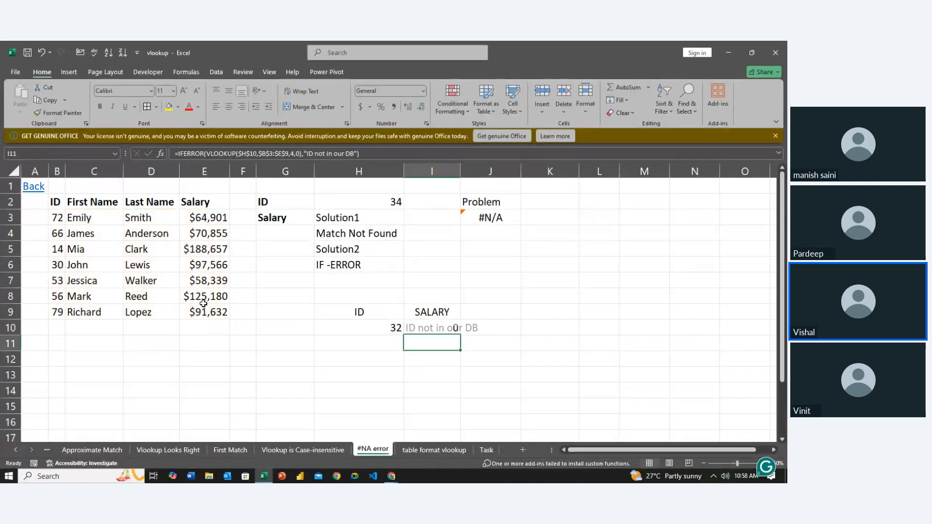
# - AutoFit the width of column I to the lookup result in I10
pyautogui.press('Up')
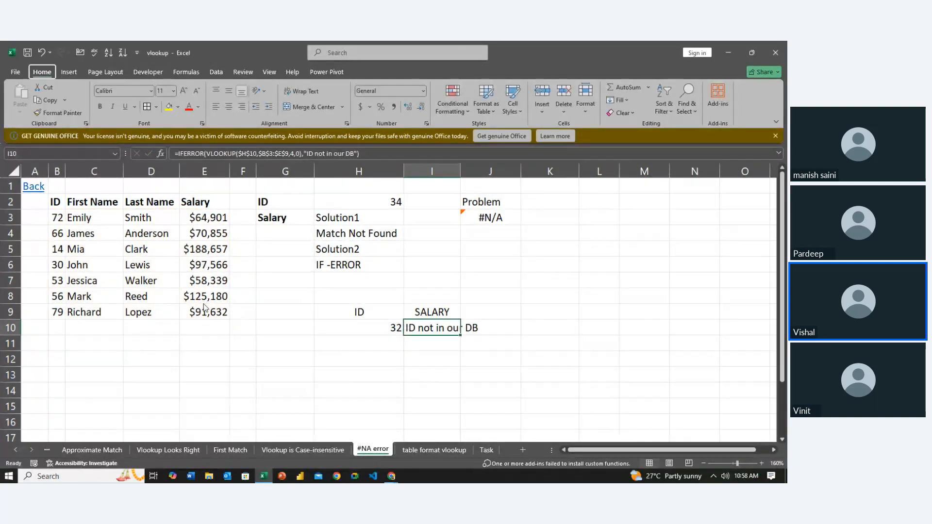
pyautogui.hotkey('alt', 'h')
pyautogui.press('o')
pyautogui.press('i')
# - Set the lookup ID in H10 to 66, an ID that exists in the table
pyautogui.press('Left')
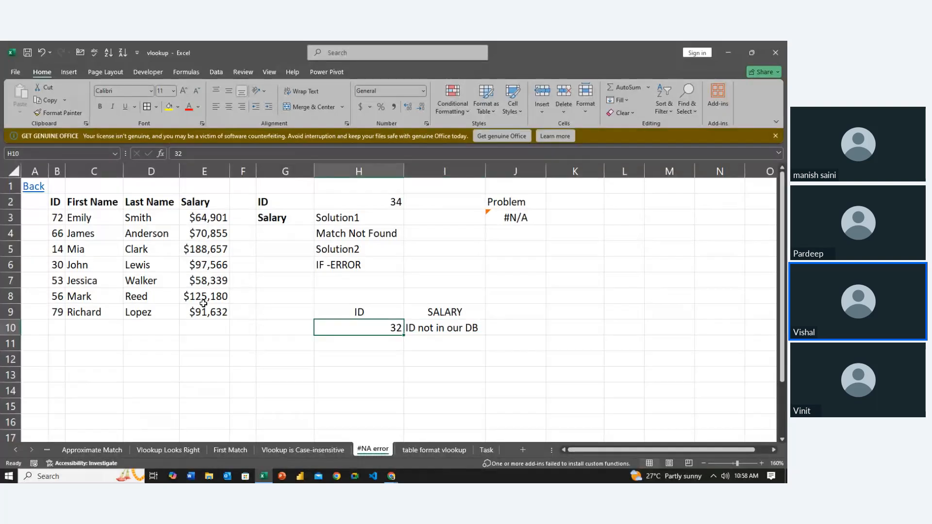
pyautogui.write('66')
pyautogui.press('Return')
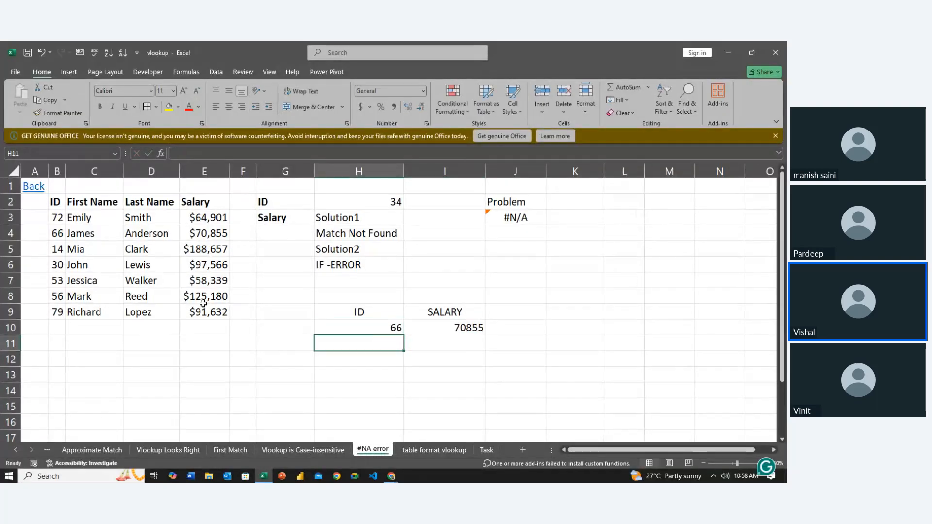
# - Set the lookup ID in H10 to 65, an ID missing from the table, and check the IFERROR formula in I10
pyautogui.press('Up')
pyautogui.write('65')
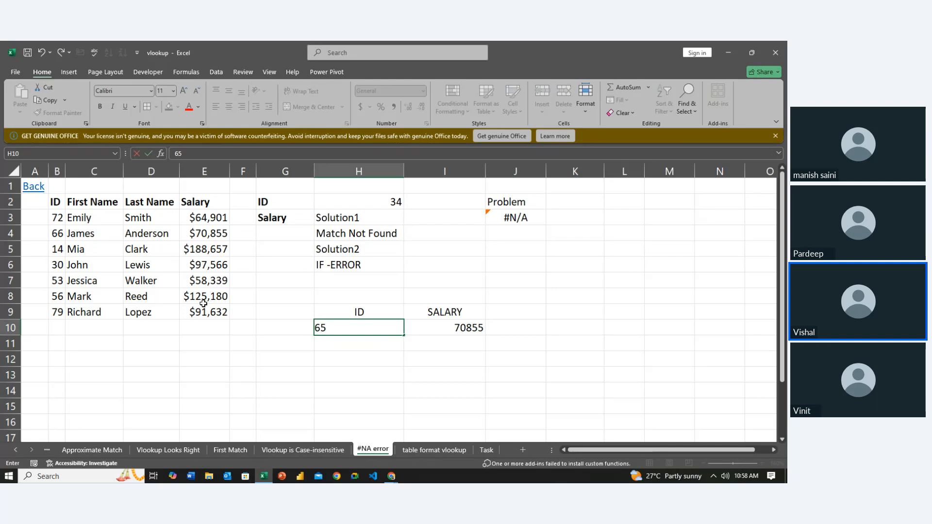
pyautogui.press('Return')
pyautogui.press('Right')
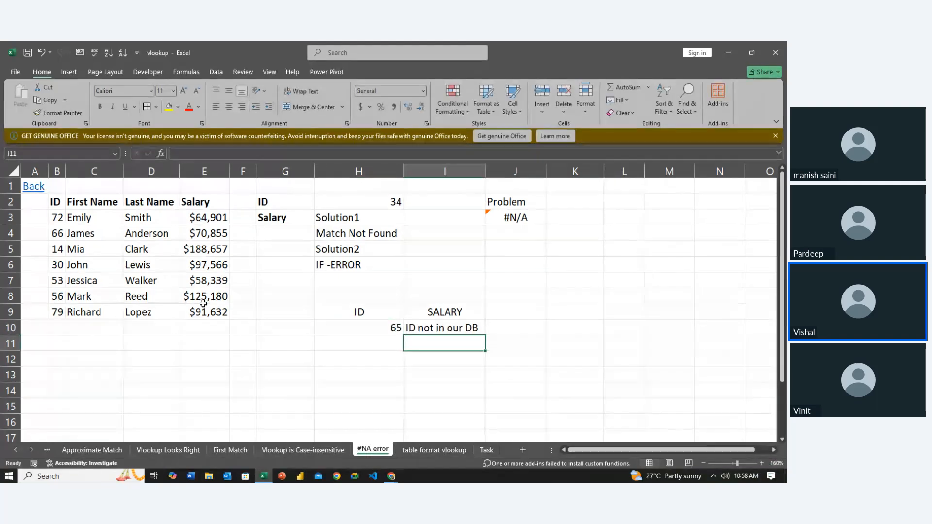
pyautogui.press('Up')
pyautogui.press('Left')
pyautogui.press('Right')
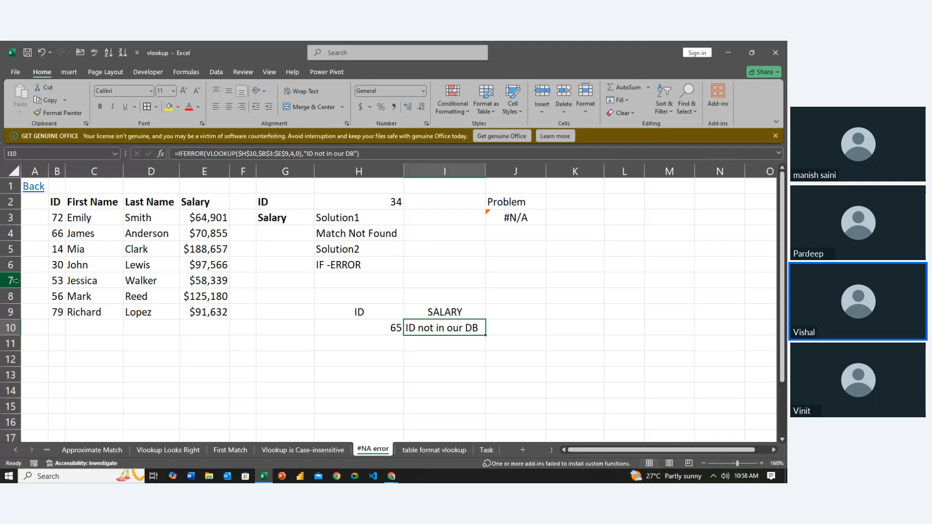
# - Return to the Excel workbook from the meeting window and review the lookup ID in H10 and the IFERROR formula in I10
pyautogui.click(291, 405)
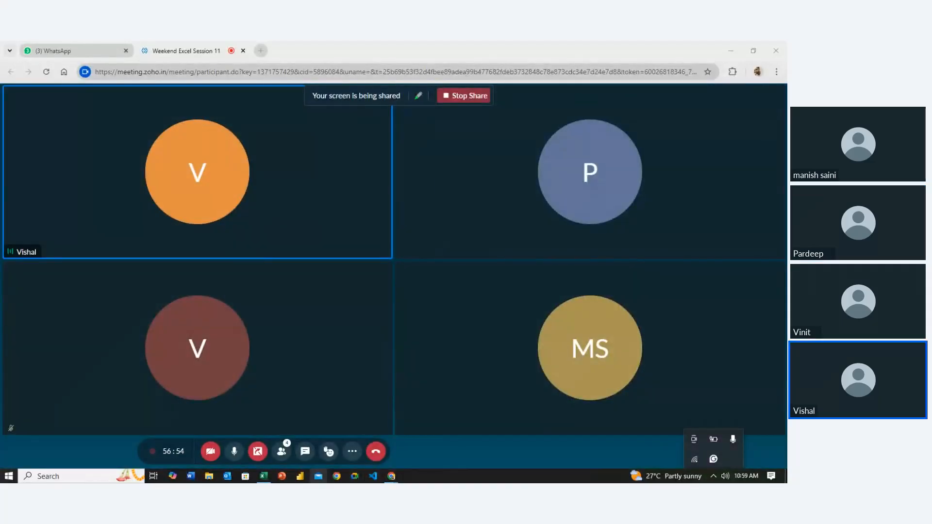
pyautogui.click(264, 478)
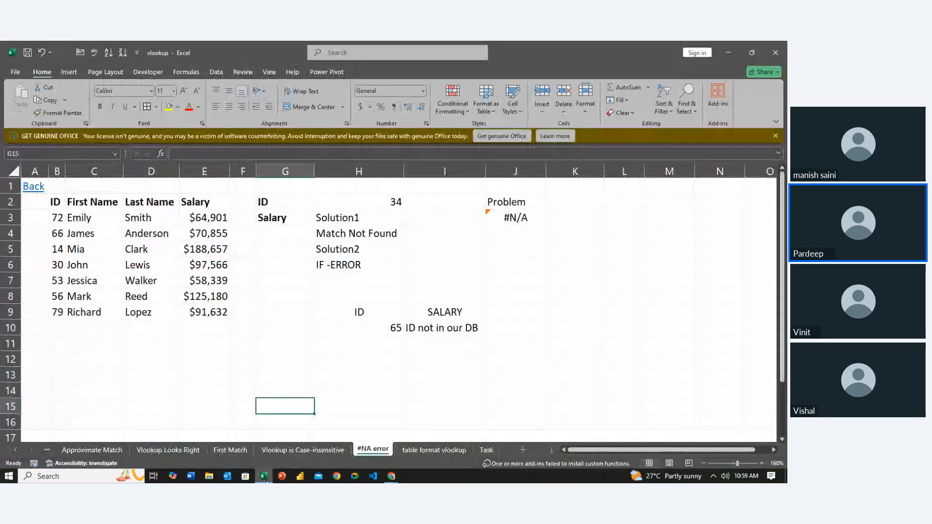
pyautogui.click(426, 322)
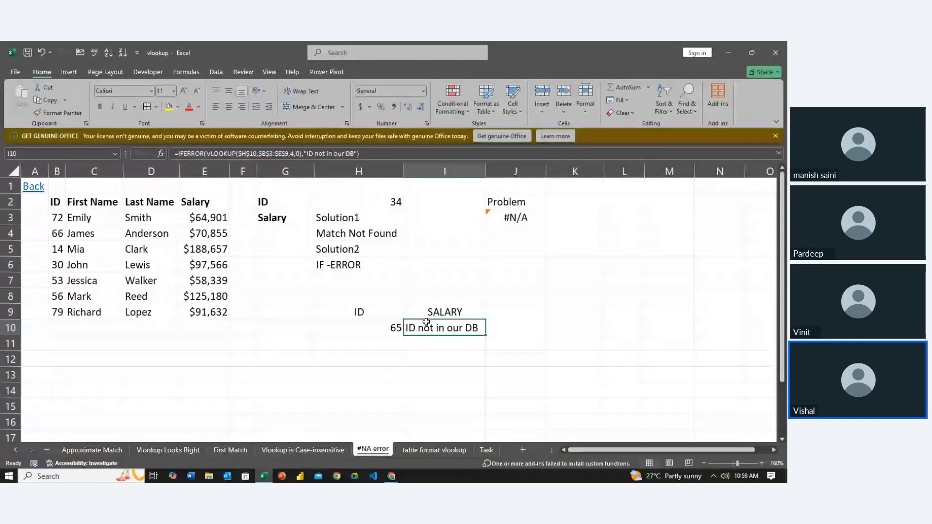
pyautogui.click(418, 348)
pyautogui.press('Up')
pyautogui.press('Left')
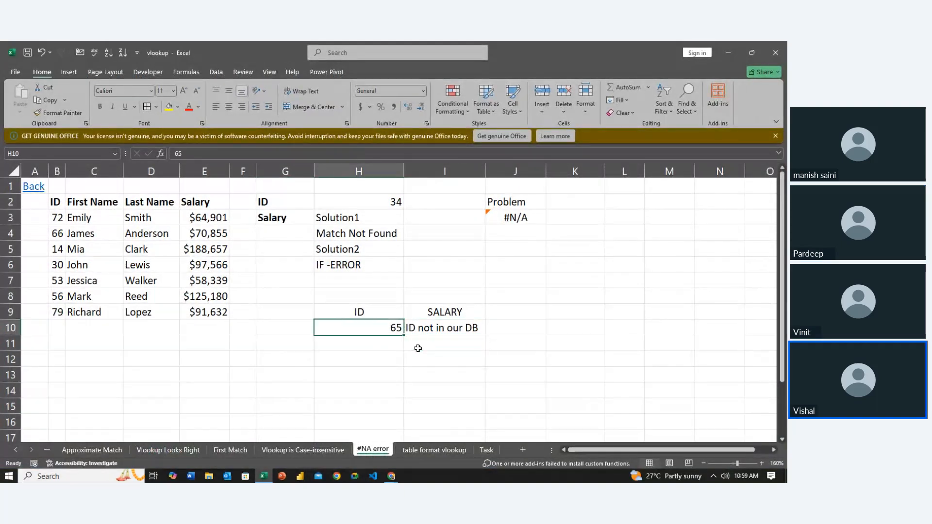
pyautogui.press('Right')
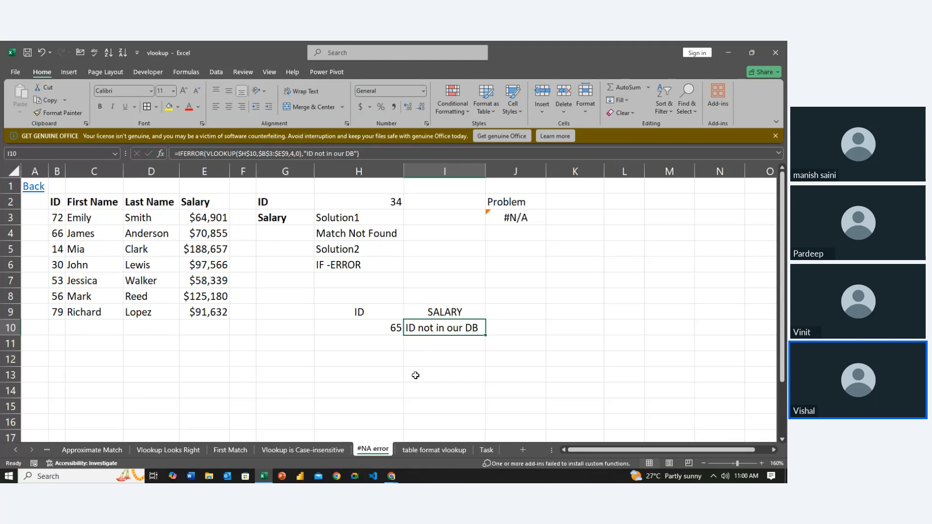
# - On the "table format vlookup" sheet, move the last two records, B19:E20, out of the data list to the range starting at L18
pyautogui.click(434, 449)
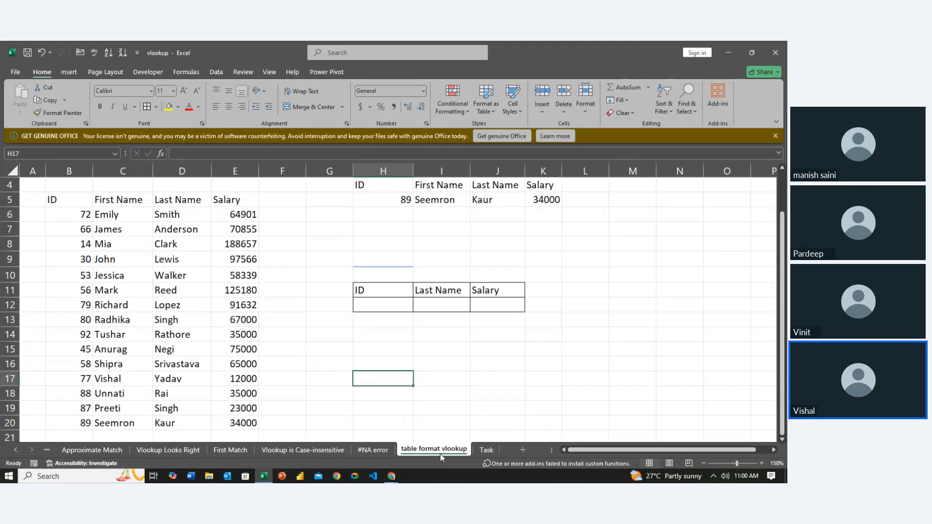
pyautogui.click(359, 334)
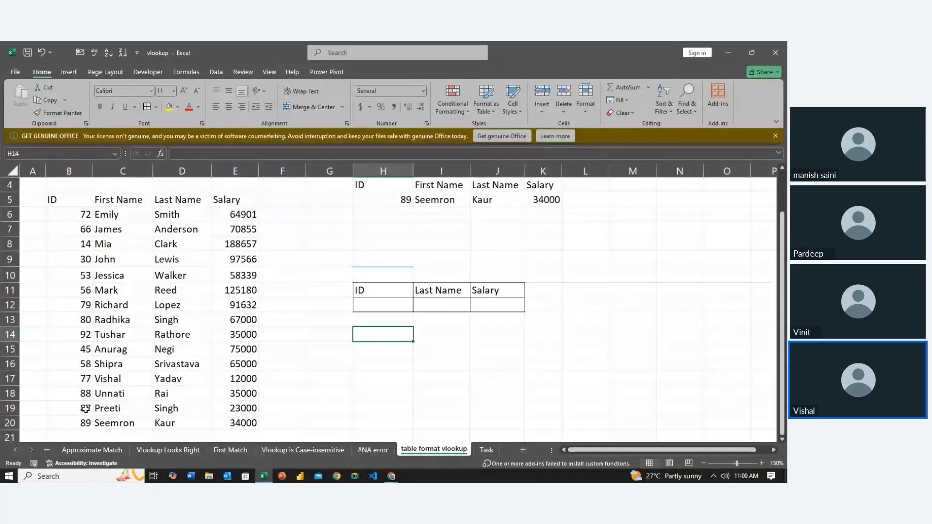
pyautogui.moveTo(82, 408); pyautogui.dragTo(230, 418)
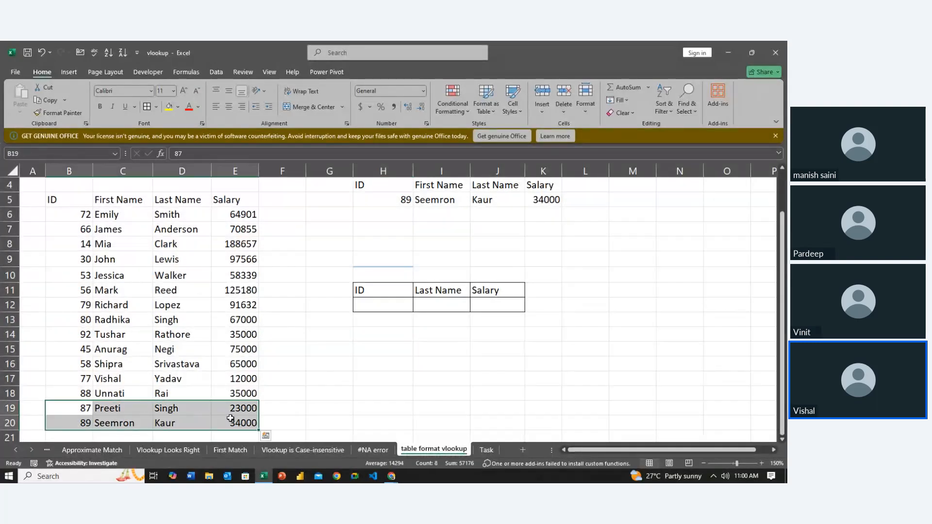
pyautogui.hotkey('ctrl', 'c')
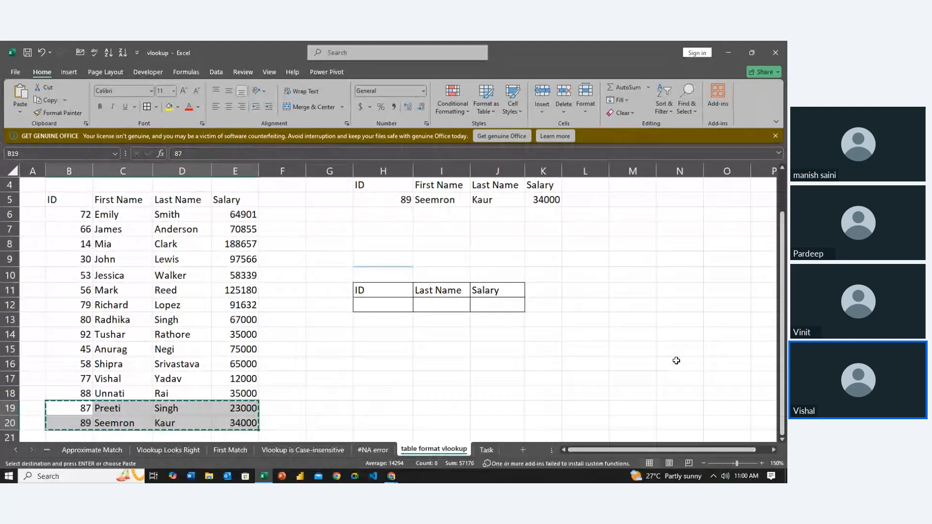
pyautogui.click(592, 394)
pyautogui.hotkey('ctrl', 'v')
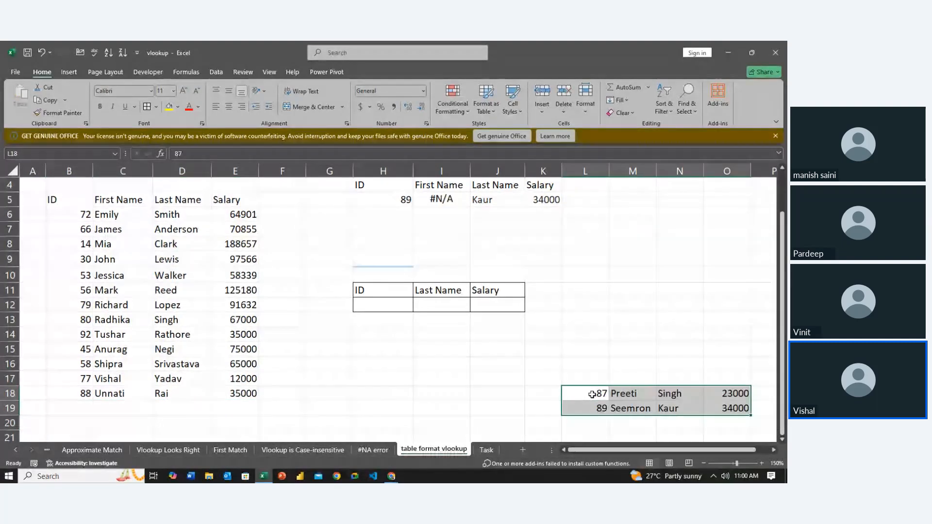
pyautogui.click(427, 358)
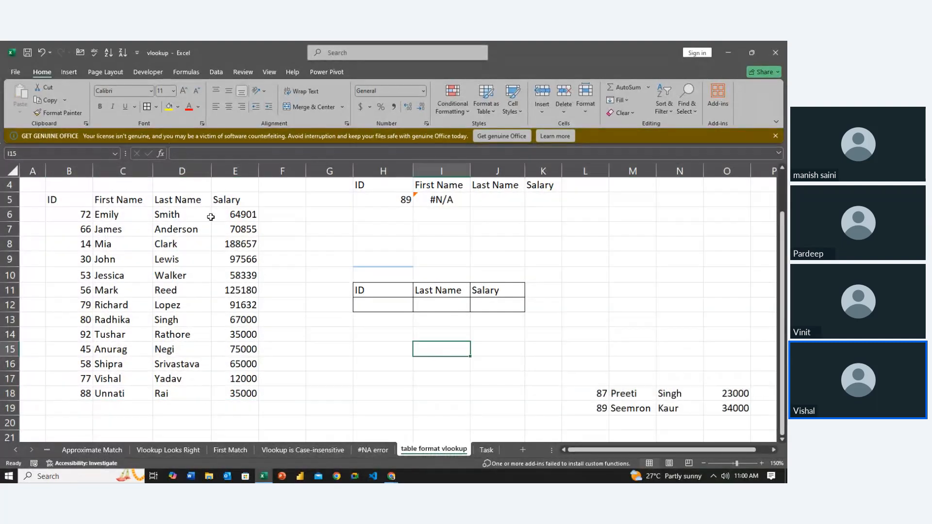
pyautogui.click(244, 390)
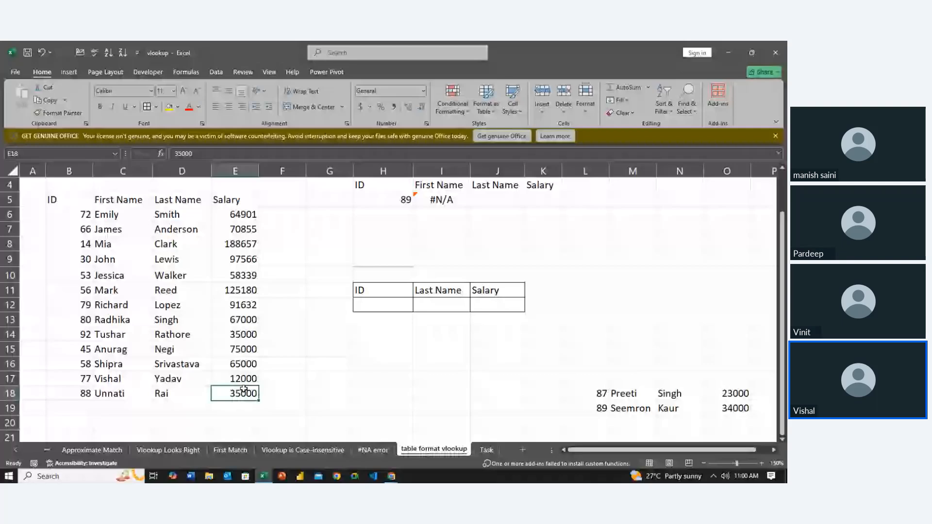
# - Clear the existing VLOOKUP formula from I5, below the First Name header
pyautogui.press('Up')
pyautogui.press('Up')
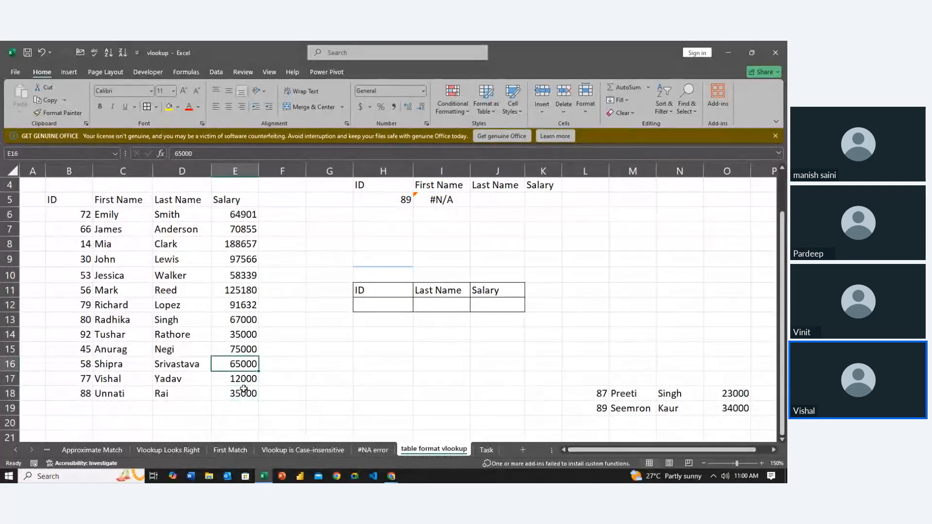
pyautogui.press('Right')
pyautogui.press('Right')
pyautogui.press('Up')
pyautogui.press('Up')
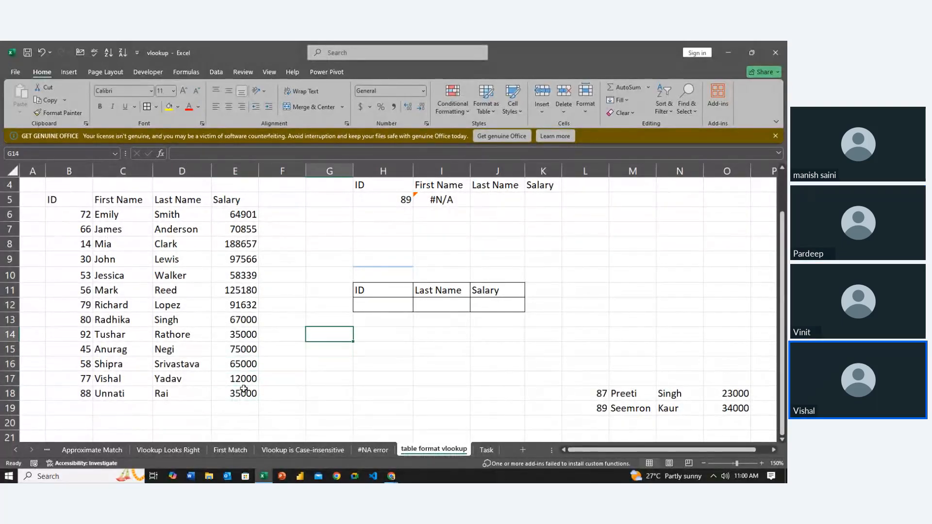
pyautogui.press('Right')
pyautogui.press('Right')
pyautogui.press('Up')
pyautogui.press('Up')
pyautogui.press('Up')
pyautogui.press('Up')
pyautogui.press('Up')
pyautogui.press('Up')
pyautogui.press('Up')
pyautogui.press('Up')
pyautogui.press('Up')
pyautogui.press('Down')
pyautogui.press('Down')
pyautogui.press('Down')
pyautogui.press('Down')
pyautogui.press('Down')
pyautogui.press('Down')
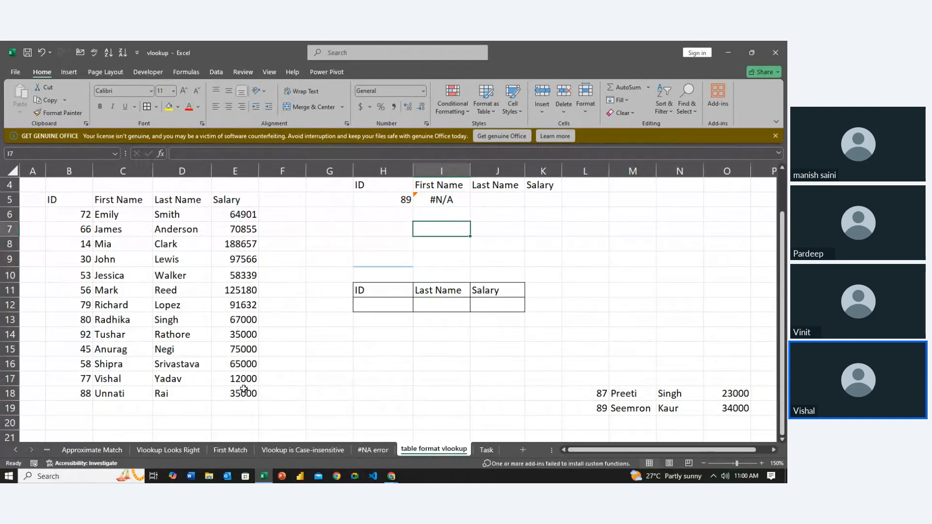
pyautogui.press('Down')
pyautogui.press('Up')
pyautogui.press('Up')
pyautogui.press('Up')
pyautogui.press('Up')
pyautogui.press('Up')
pyautogui.press('Up')
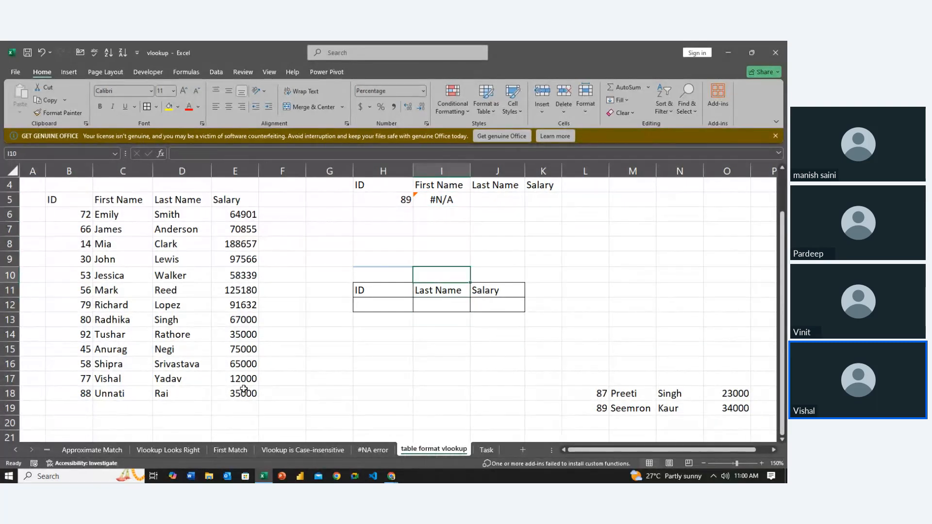
pyautogui.press('Up')
pyautogui.press('Up')
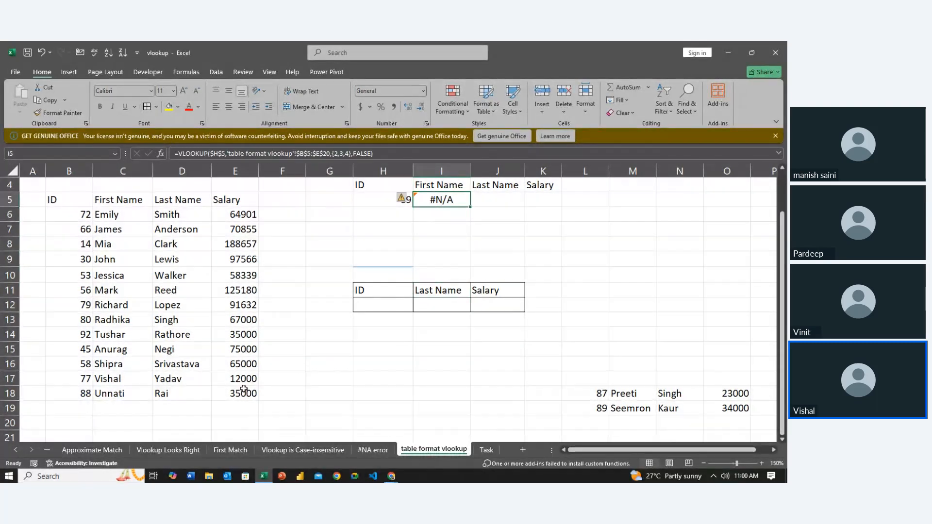
pyautogui.press('Delete')
pyautogui.write('=')
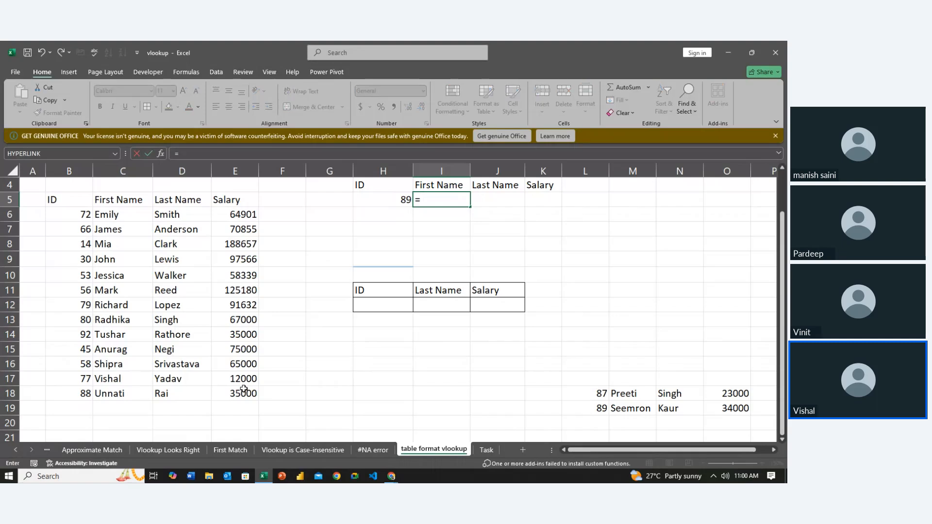
pyautogui.press('BackSpace')
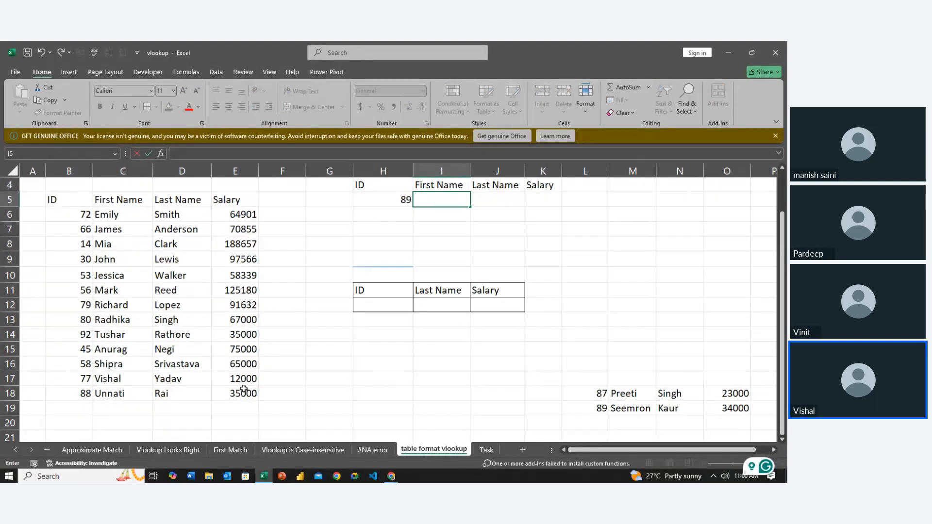
pyautogui.press('Escape')
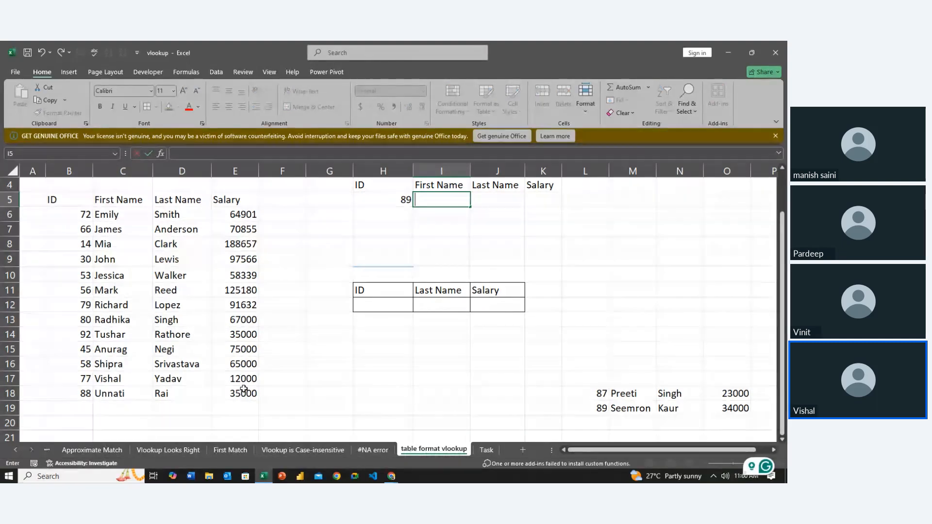
# - Start a VLOOKUP formula across I5:K5 with the absolute reference $H$5 as its lookup value
pyautogui.scroll(1, 244, 389)
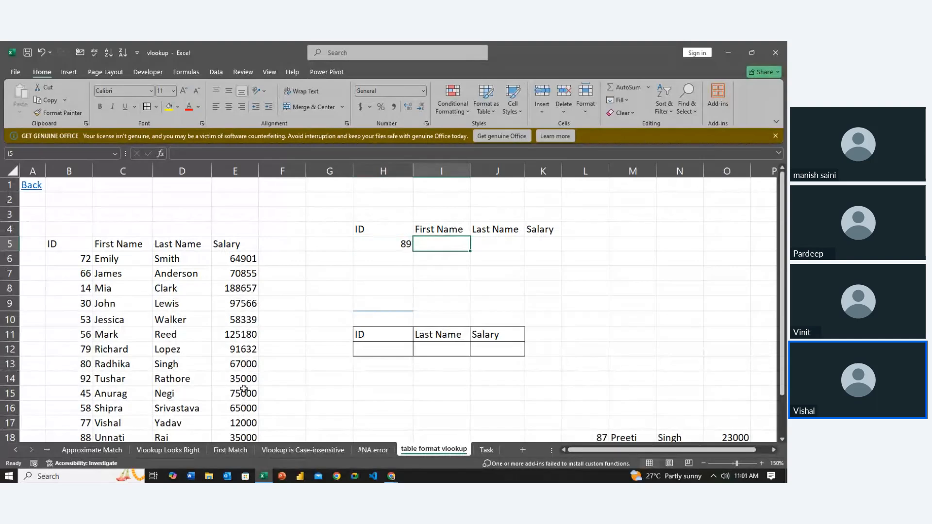
pyautogui.hotkey('shift', 'Right')
pyautogui.hotkey('shift', 'Right')
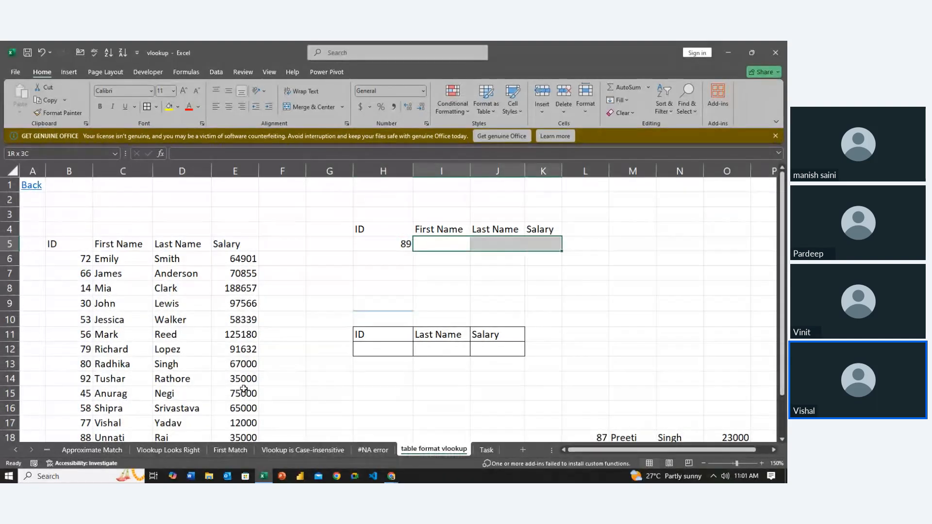
pyautogui.write('=vl')
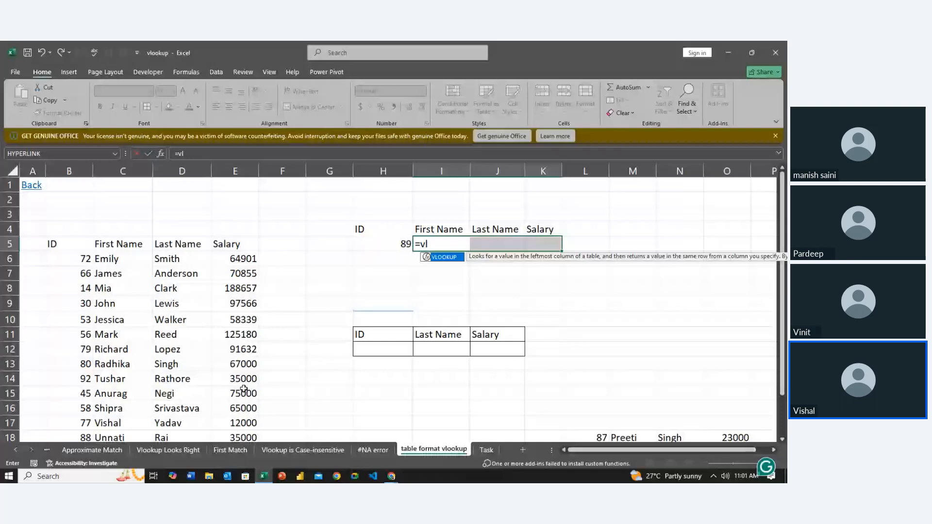
pyautogui.press('Tab')
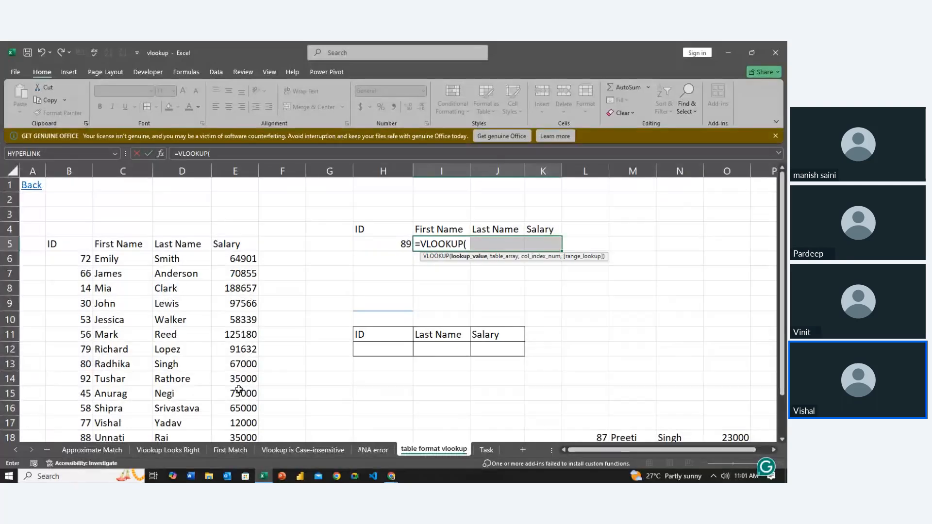
pyautogui.click(368, 246)
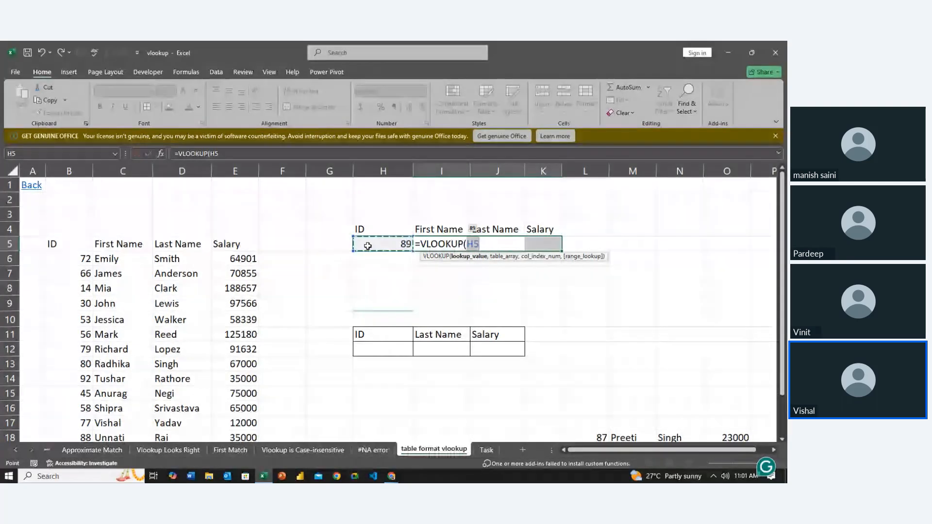
pyautogui.press('F4')
pyautogui.write(',')
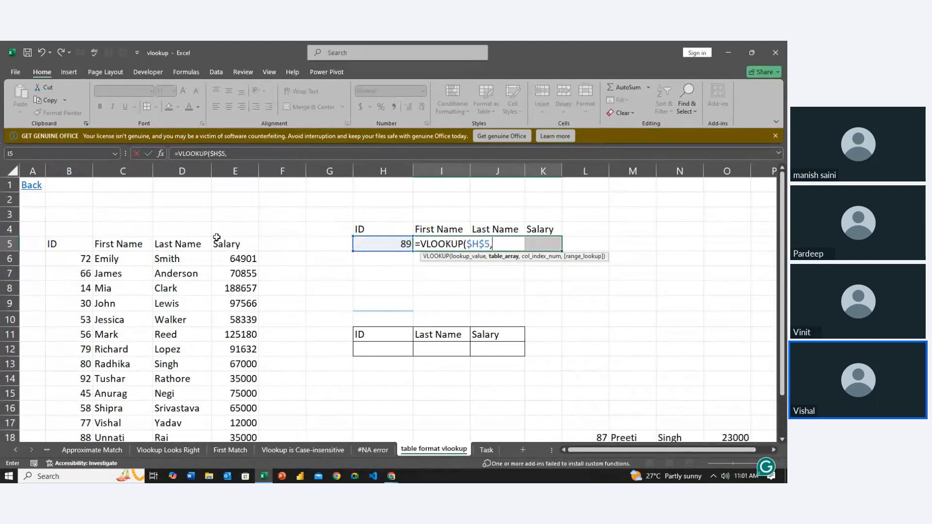
# - Set the VLOOKUP's table array to the data list as the absolute range $B$6:$E$18
pyautogui.scroll(-7, 160, 333)
pyautogui.scroll(6, 160, 334)
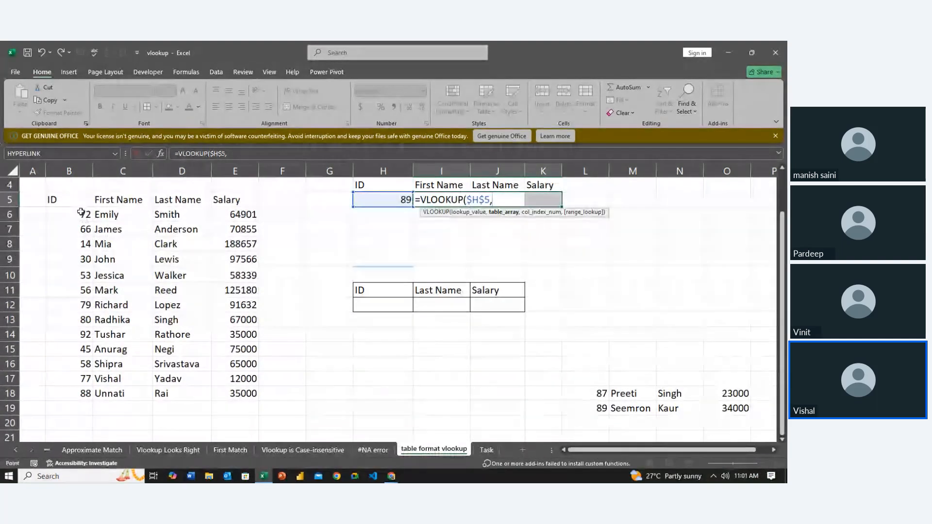
pyautogui.moveTo(84, 214); pyautogui.dragTo(254, 395)
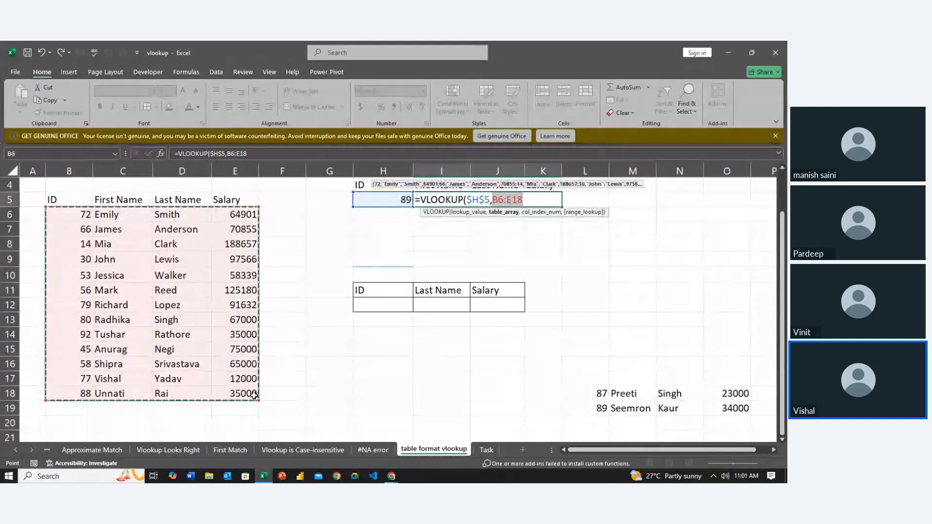
pyautogui.press('F4')
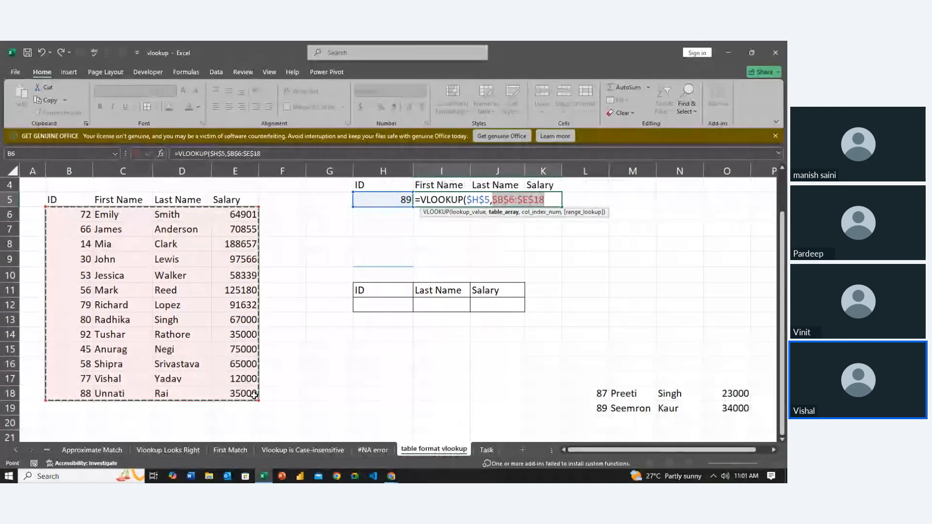
pyautogui.write(',')
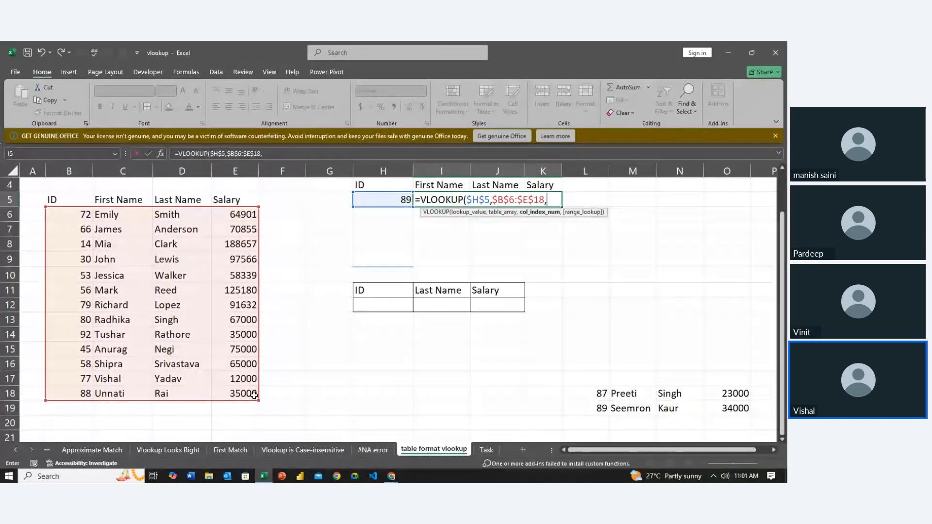
# - Complete the VLOOKUP in I5 with the column index array {2,3,4} and 0 for an exact match
pyautogui.write('{2')
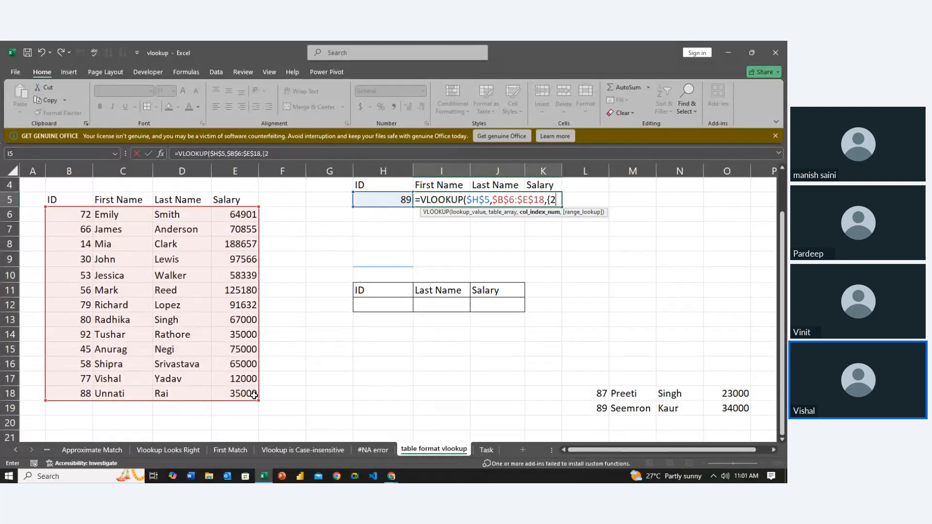
pyautogui.write(',3')
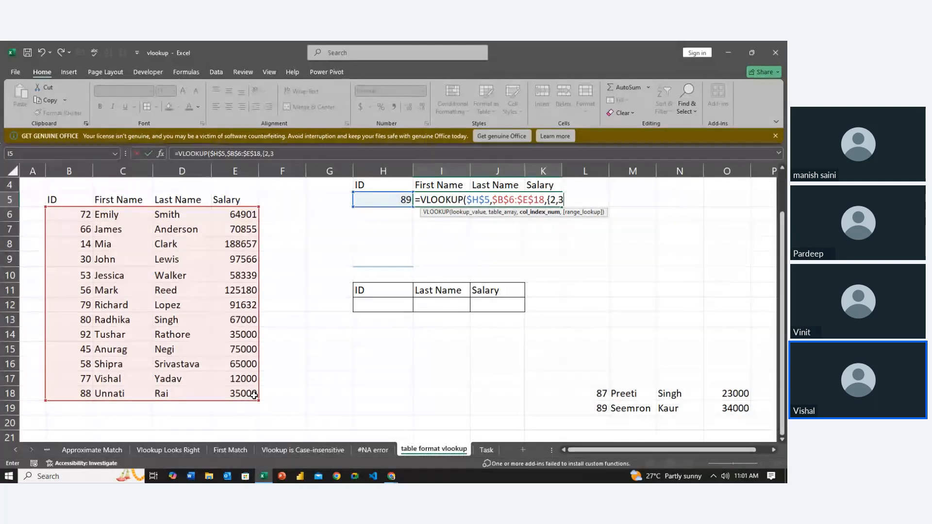
pyautogui.write(',4},')
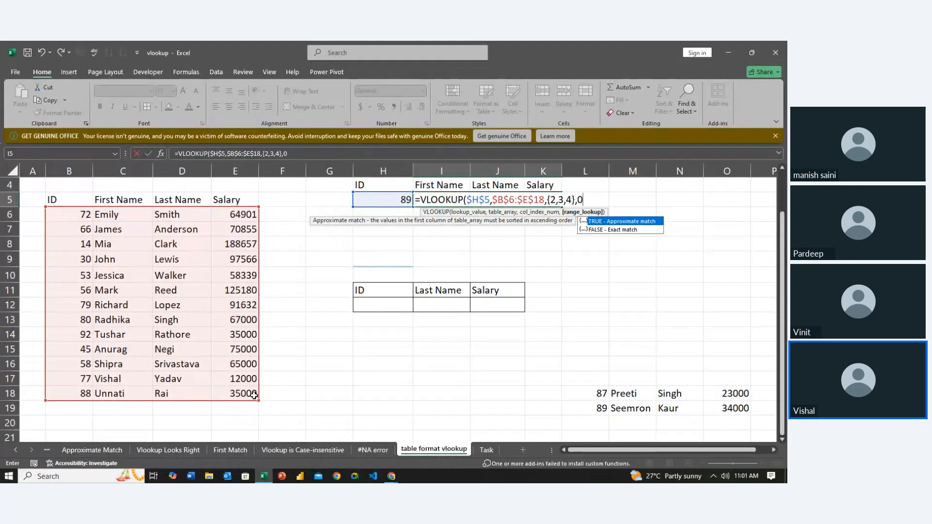
pyautogui.write('0)')
pyautogui.press('Tab')
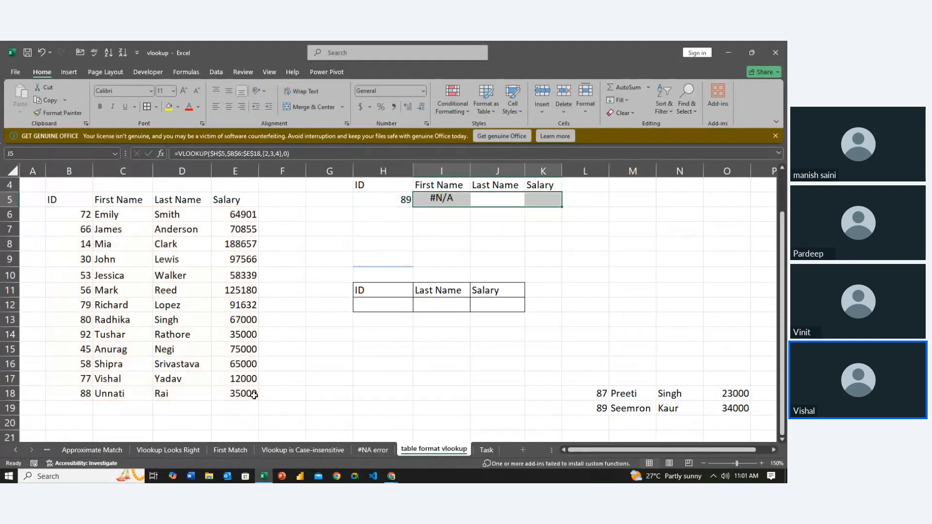
# - Remove the list restriction from H5 by setting its data validation to allow any value
pyautogui.press('Left')
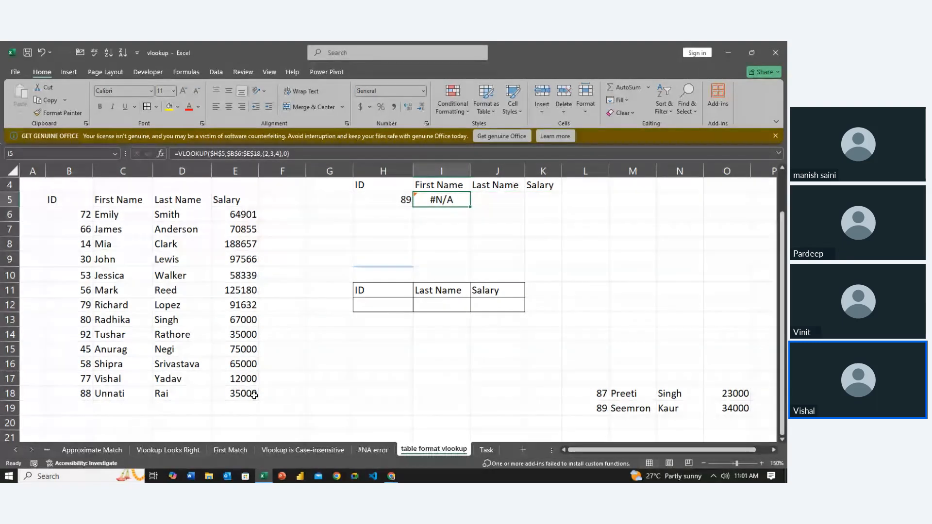
pyautogui.press('Left')
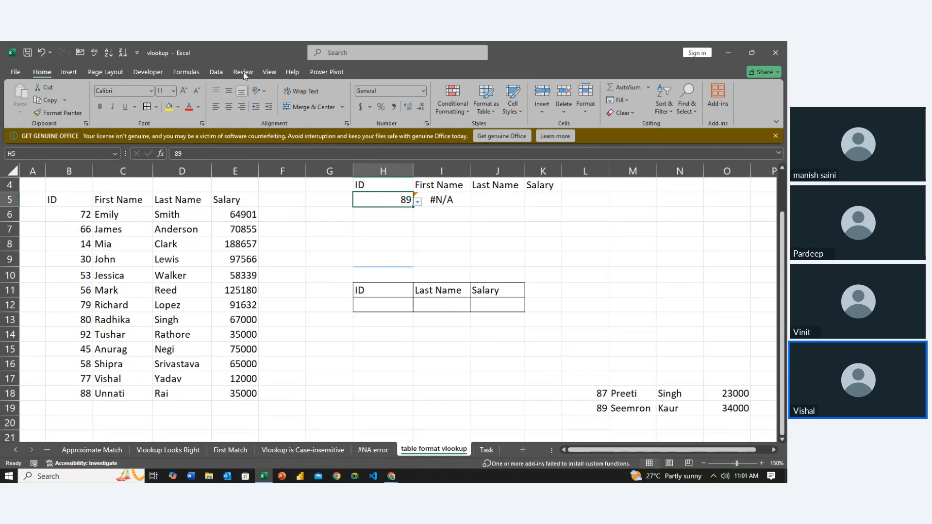
pyautogui.click(223, 69)
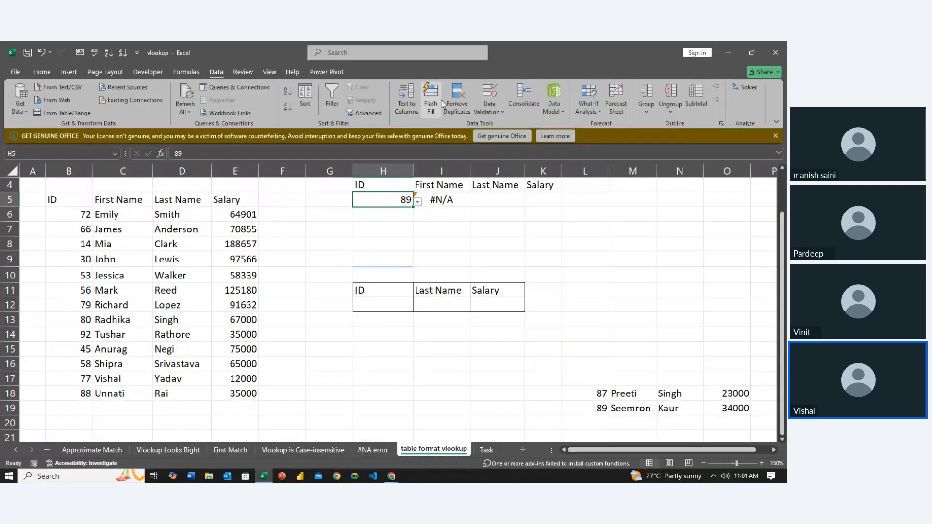
pyautogui.click(474, 91)
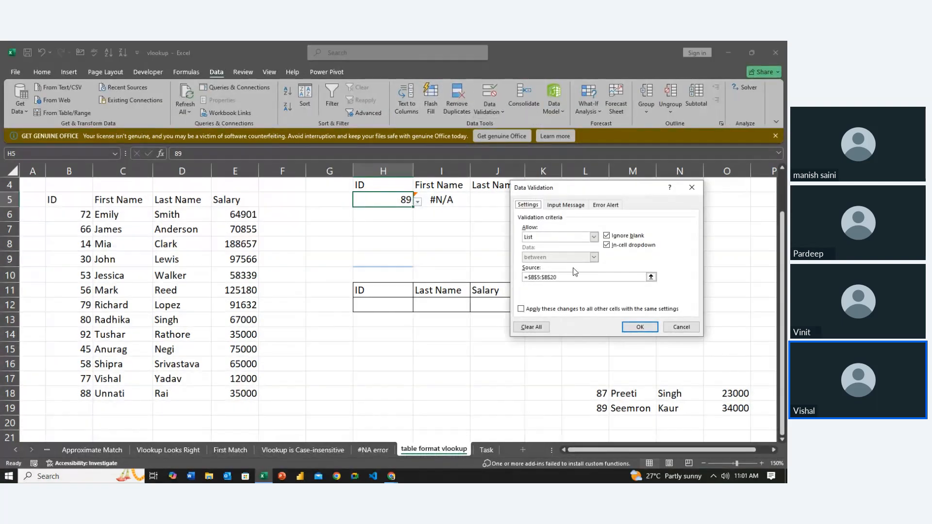
pyautogui.click(592, 237)
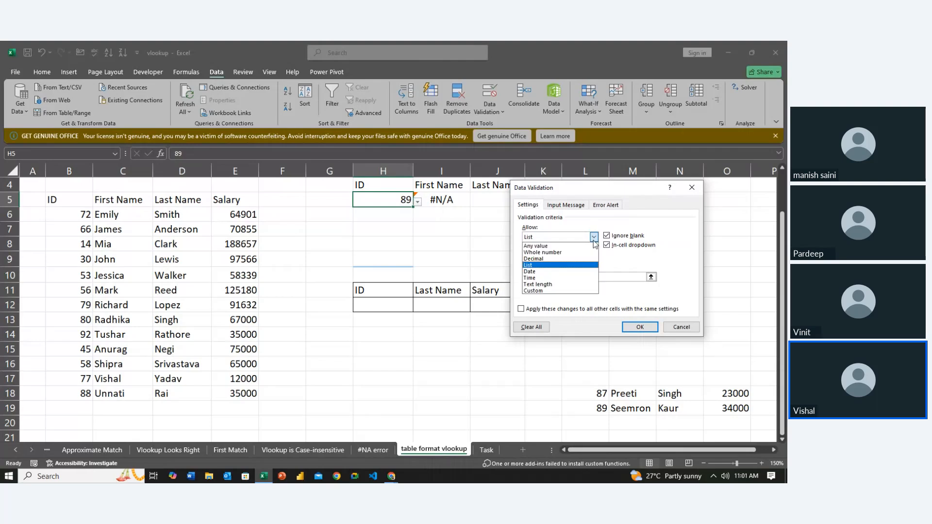
pyautogui.click(536, 246)
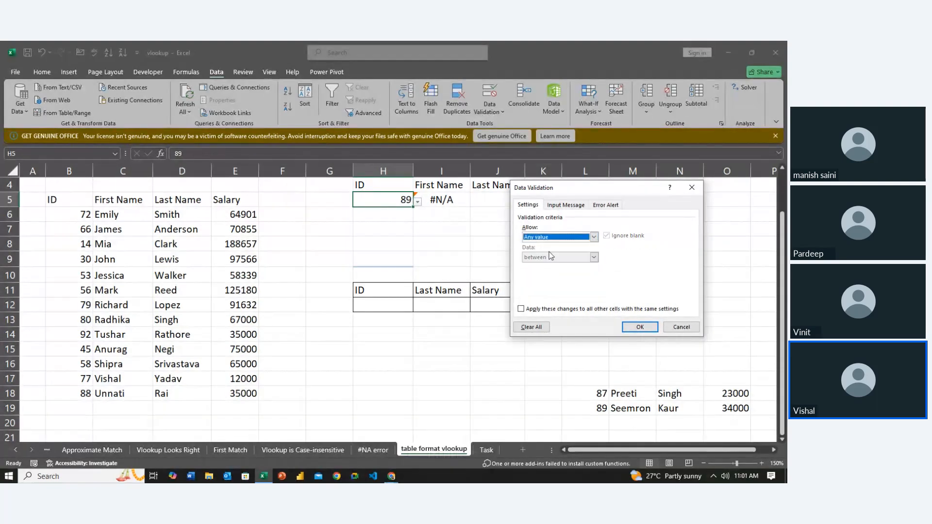
pyautogui.click(638, 327)
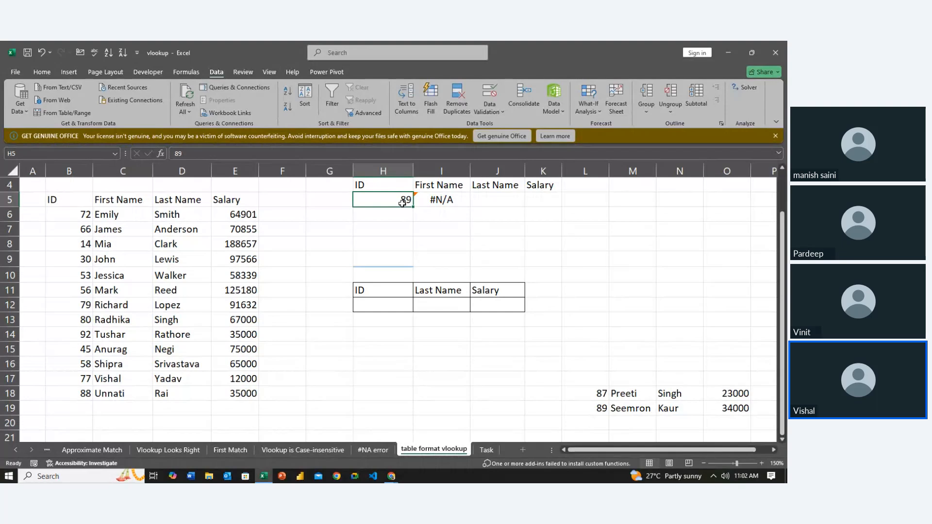
# - Test the lookup by setting the ID in H5 first to 53 and finally to 88
pyautogui.write('53')
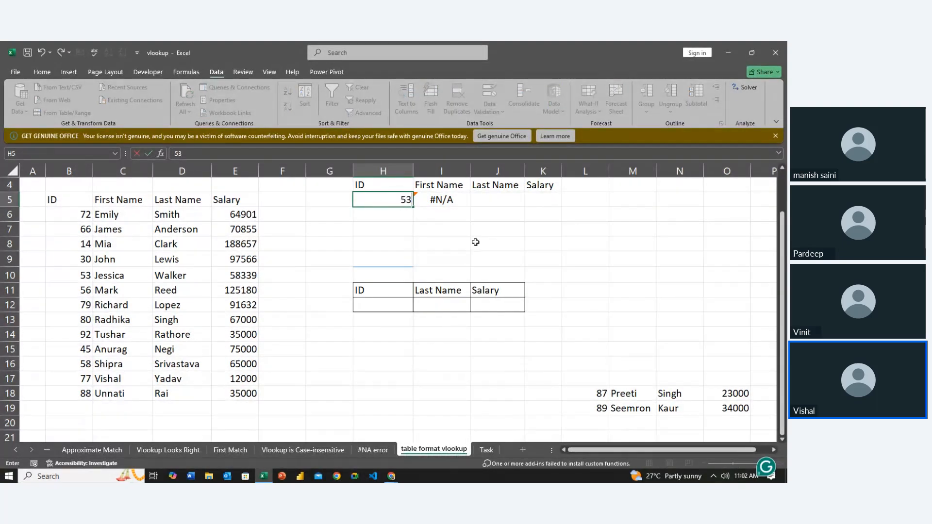
pyautogui.hotkey('ctrl', 'Return')
pyautogui.press('Return')
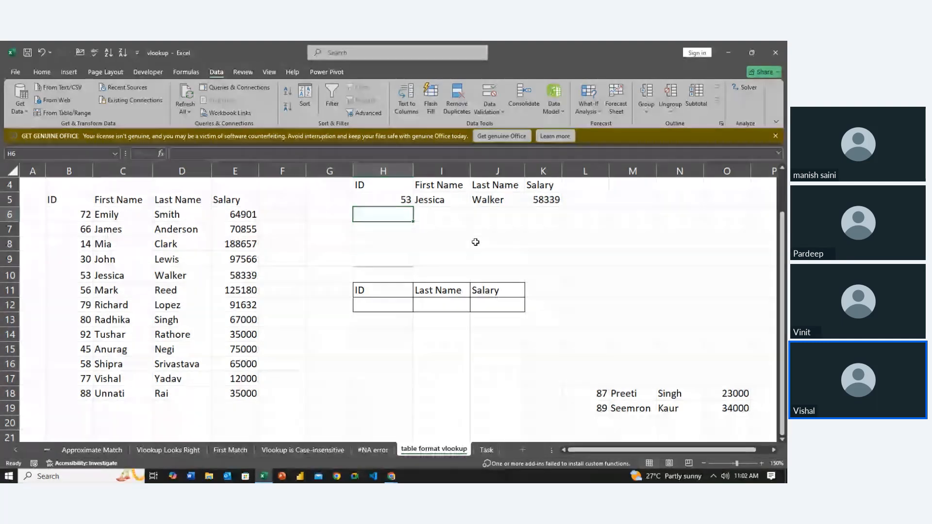
pyautogui.press('Up')
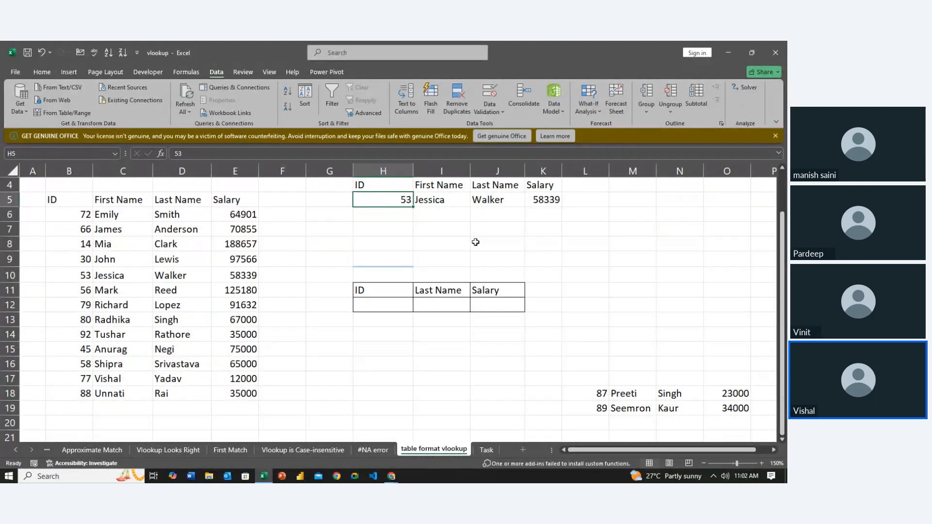
pyautogui.write('88')
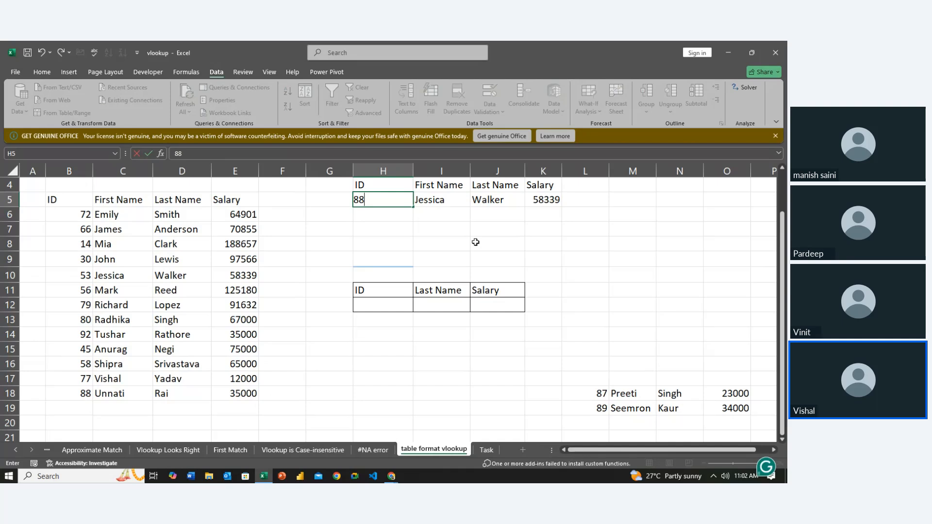
pyautogui.press('Return')
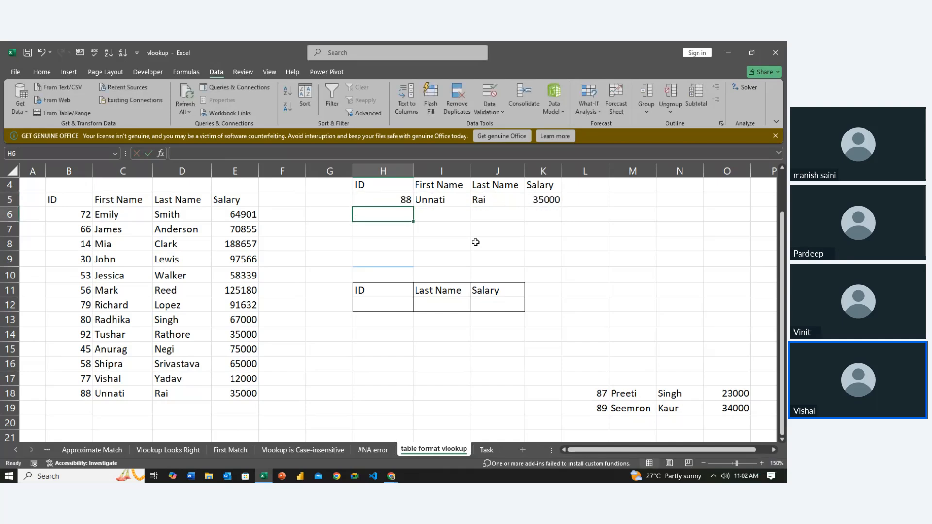
pyautogui.press('Down')
pyautogui.press('Down')
pyautogui.press('Down')
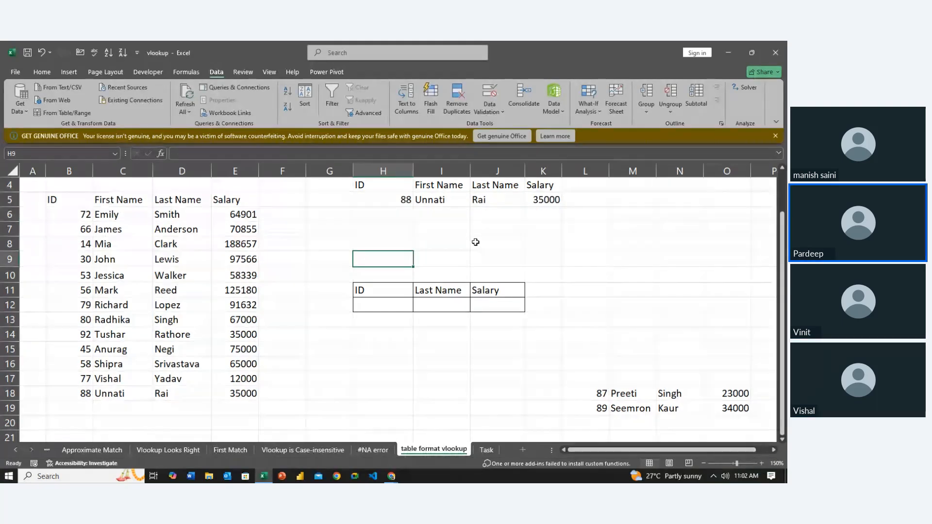
# - Move the ID 87 record from L18:O18 to row 19, directly below the data list starting in column B
pyautogui.press('Down')
pyautogui.press('Down')
pyautogui.press('Down')
pyautogui.press('Down')
pyautogui.press('Down')
pyautogui.press('Down')
pyautogui.press('Down')
pyautogui.press('Right')
pyautogui.press('Right')
pyautogui.press('Right')
pyautogui.press('Right')
pyautogui.press('Down')
pyautogui.press('Down')
pyautogui.press('Down')
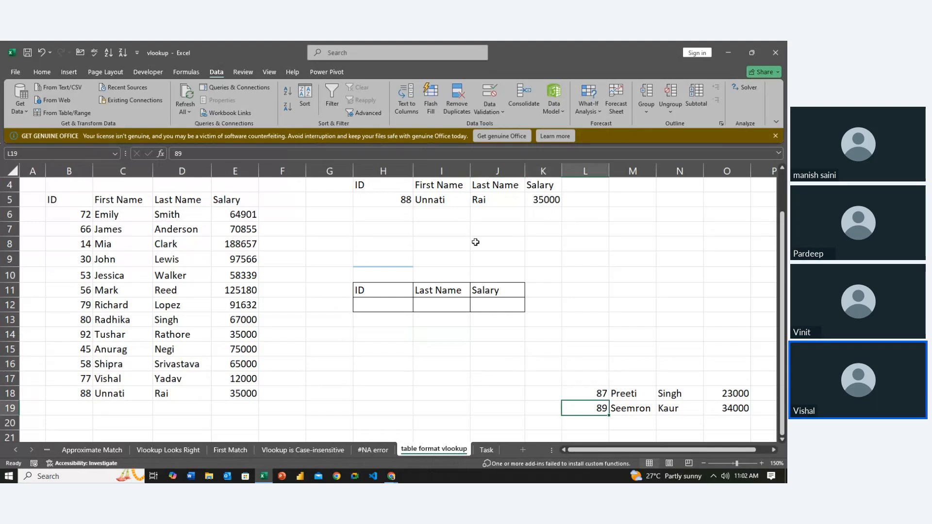
pyautogui.press('Up')
pyautogui.hotkey('shift', 'Right')
pyautogui.hotkey('shift', 'Right')
pyautogui.hotkey('shift', 'Right')
pyautogui.hotkey('shift', 'Right')
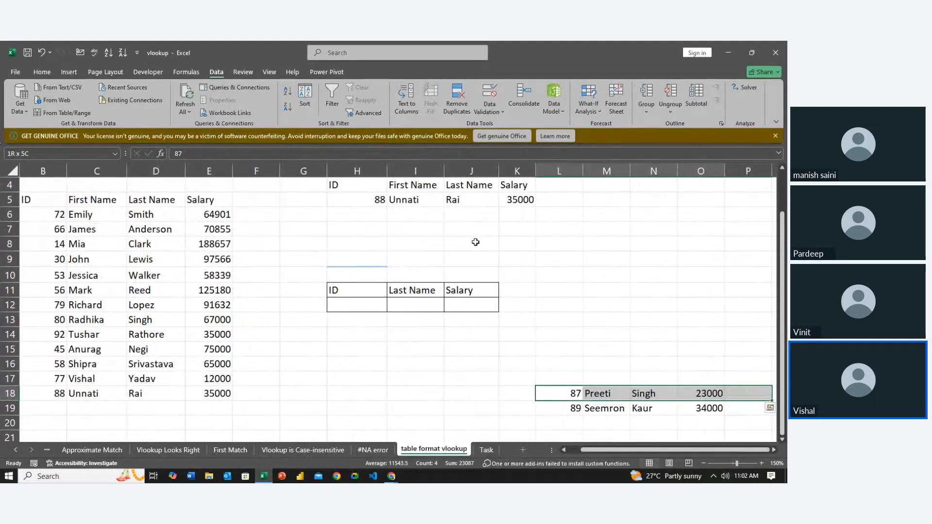
pyautogui.hotkey('shift', 'Left')
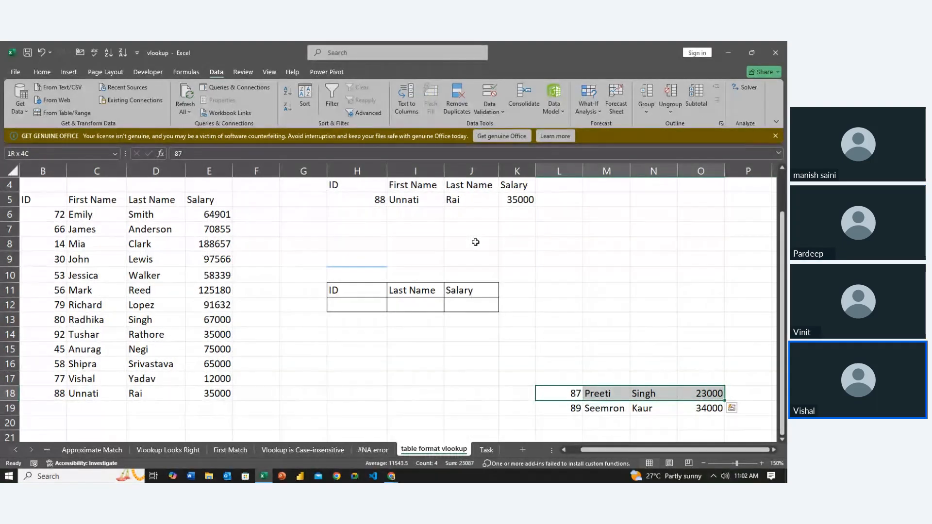
pyautogui.hotkey('ctrl', 'c')
pyautogui.press('Left')
pyautogui.press('Left')
pyautogui.press('Left')
pyautogui.press('Left')
pyautogui.press('Left')
pyautogui.press('Left')
pyautogui.press('Left')
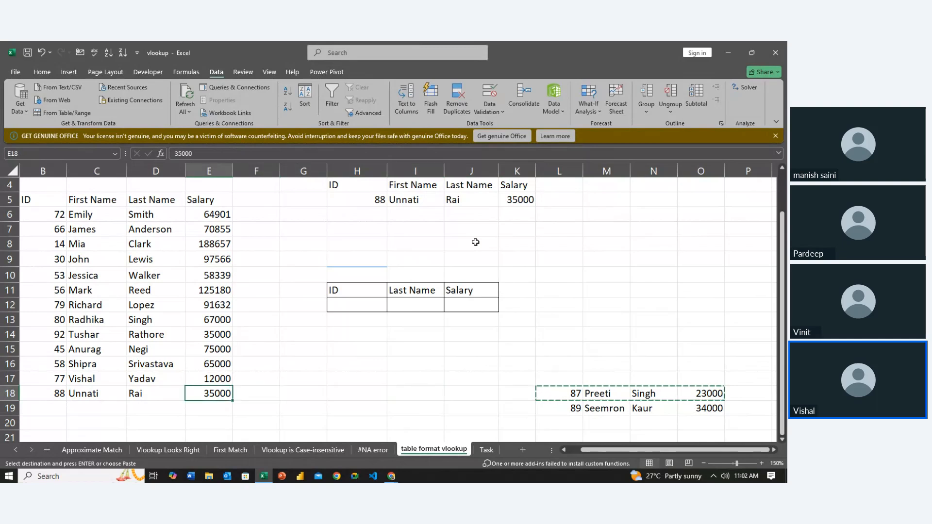
pyautogui.press('Left')
pyautogui.press('Left')
pyautogui.press('Left')
pyautogui.press('Down')
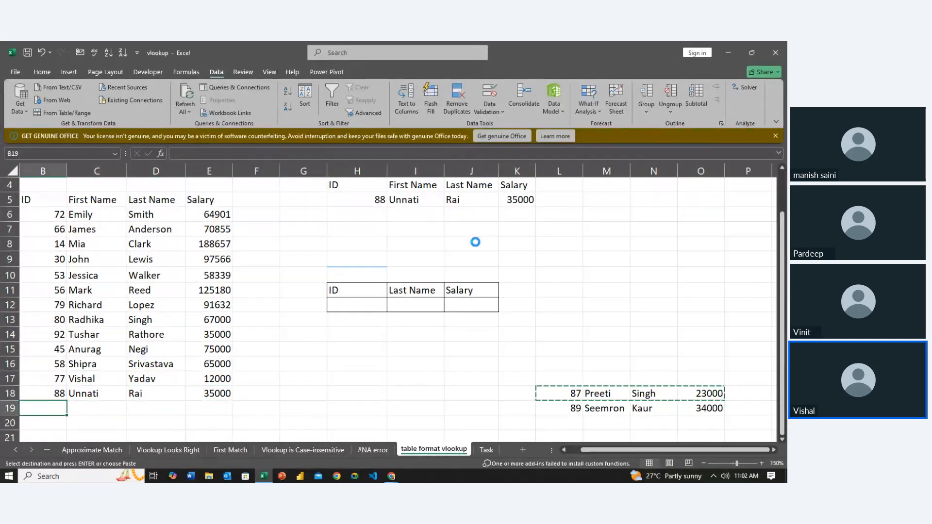
pyautogui.hotkey('ctrl', 'v')
pyautogui.click(414, 335)
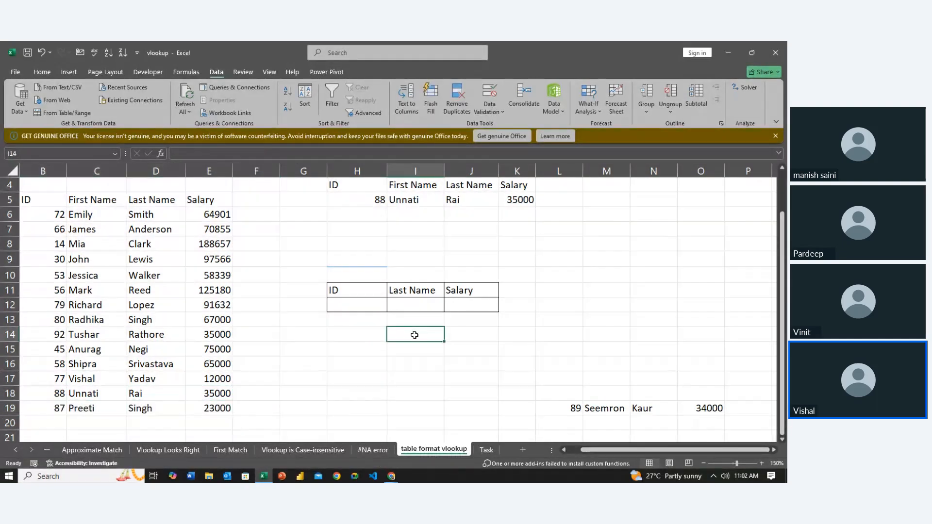
pyautogui.hscroll(-1, 414, 335)
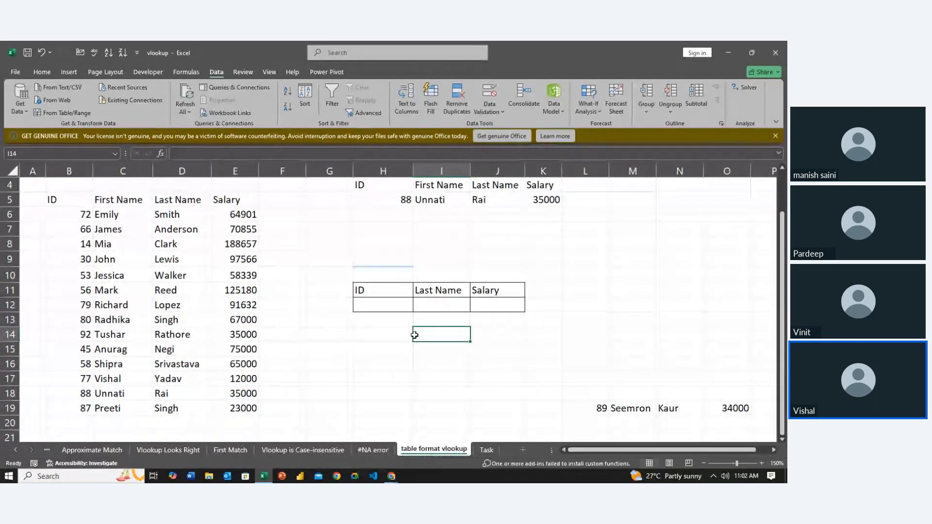
# - Test the lookup on the newly added record by setting the ID in H5 to 87
pyautogui.click(95, 408)
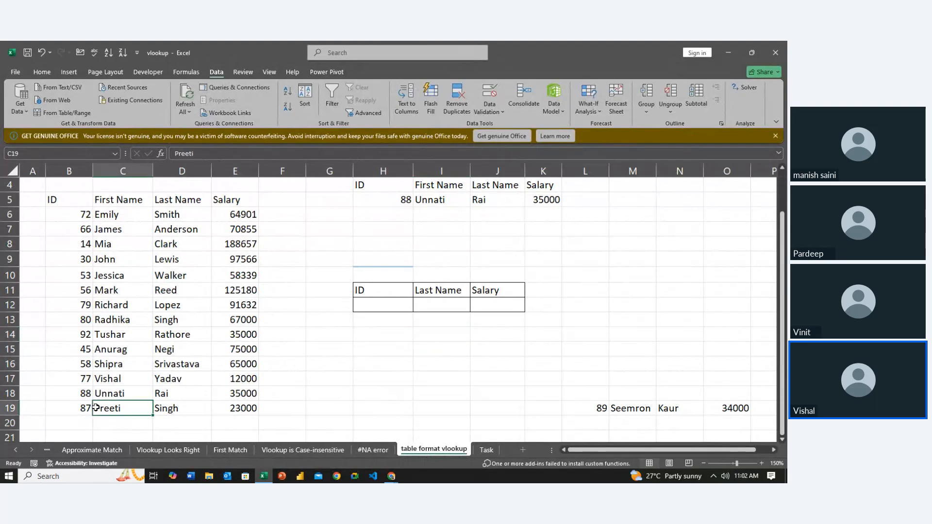
pyautogui.click(405, 200)
pyautogui.write('8')
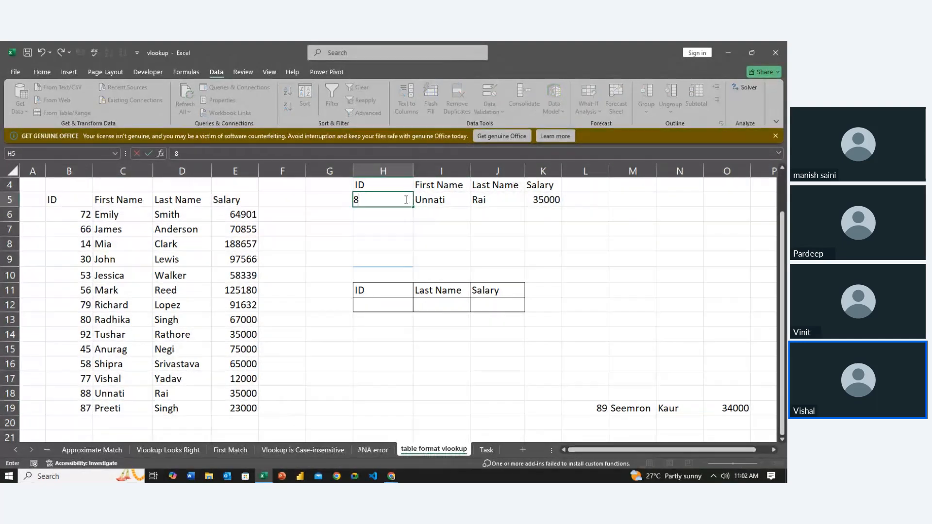
pyautogui.press('Return')
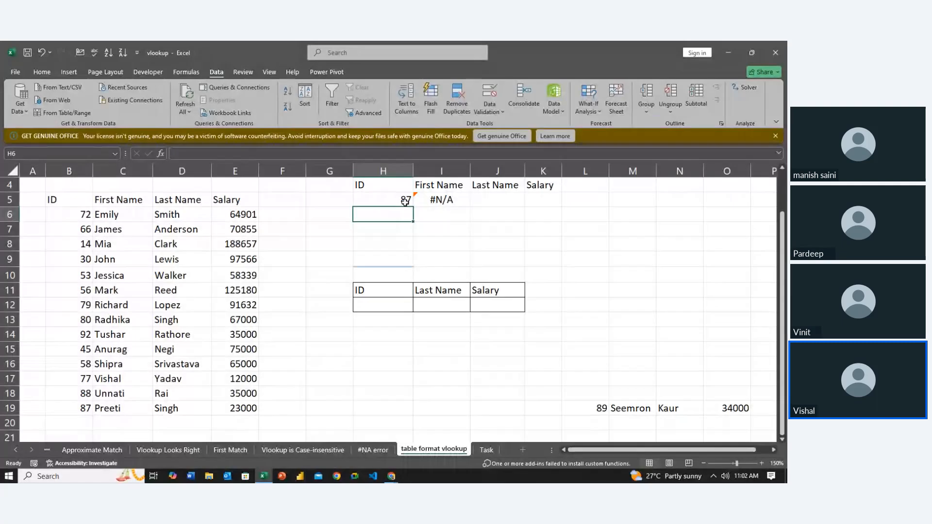
# - Examine the VLOOKUP formula in I5 and compare its fixed table array with the extended data list
pyautogui.click(425, 232)
pyautogui.press('Up')
pyautogui.press('Up')
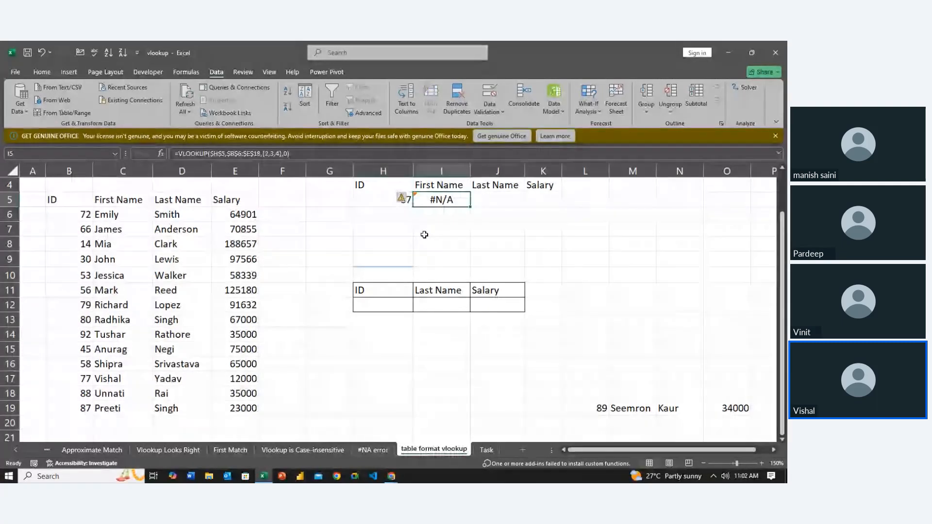
pyautogui.press('Left')
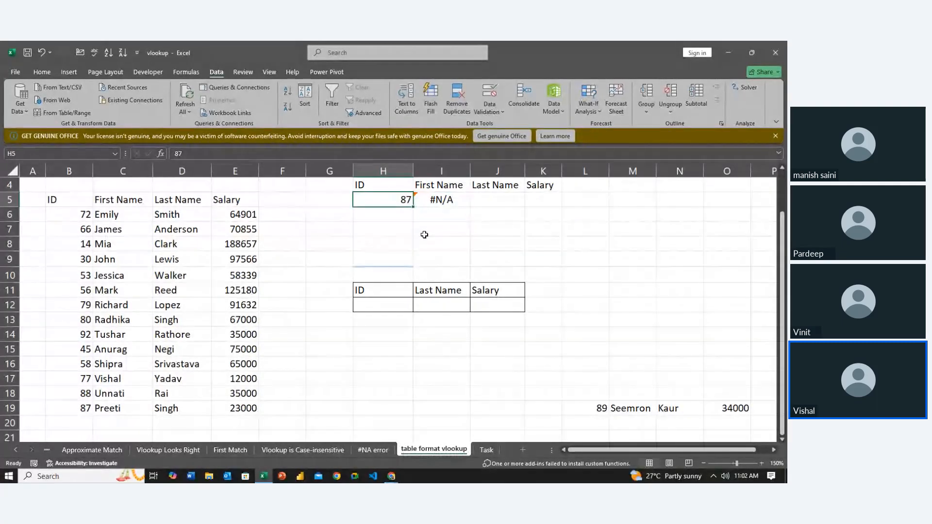
pyautogui.press('Left')
pyautogui.press('Left')
pyautogui.press('Down')
pyautogui.press('Left')
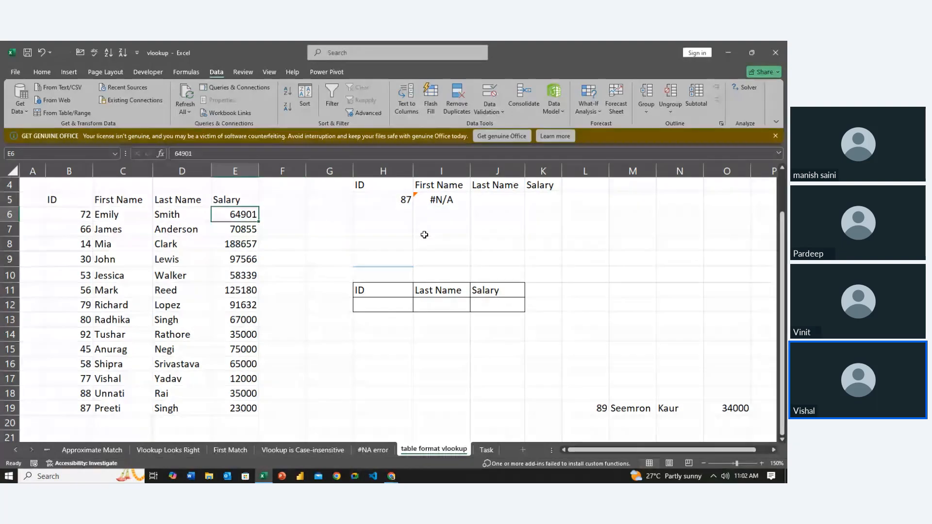
pyautogui.press('Down')
pyautogui.press('Down')
pyautogui.press('Down')
pyautogui.press('Down')
pyautogui.press('Right')
pyautogui.press('Up')
pyautogui.press('Right')
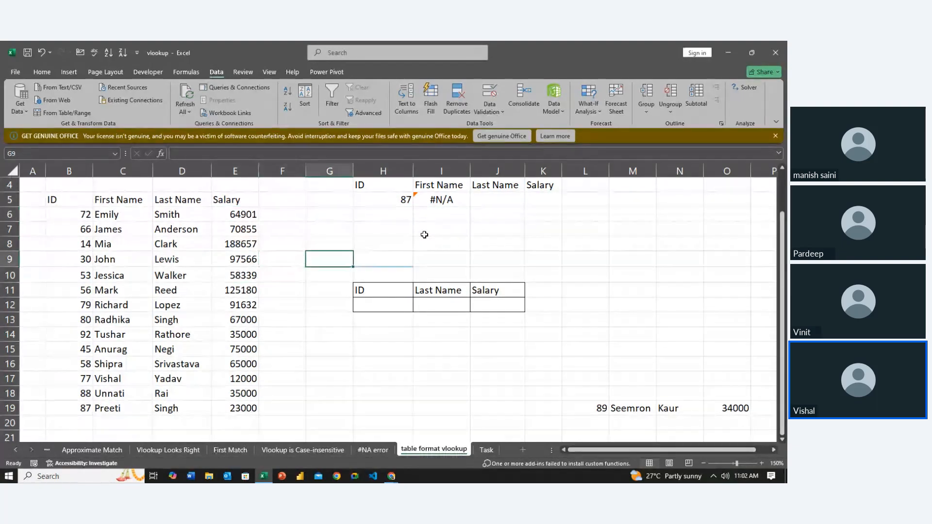
# - Clear the VLOOKUP formula from I5 beside the lookup ID
pyautogui.press('Right')
pyautogui.press('Right')
pyautogui.press('Up')
pyautogui.press('Up')
pyautogui.press('Up')
pyautogui.press('Up')
pyautogui.press('Left')
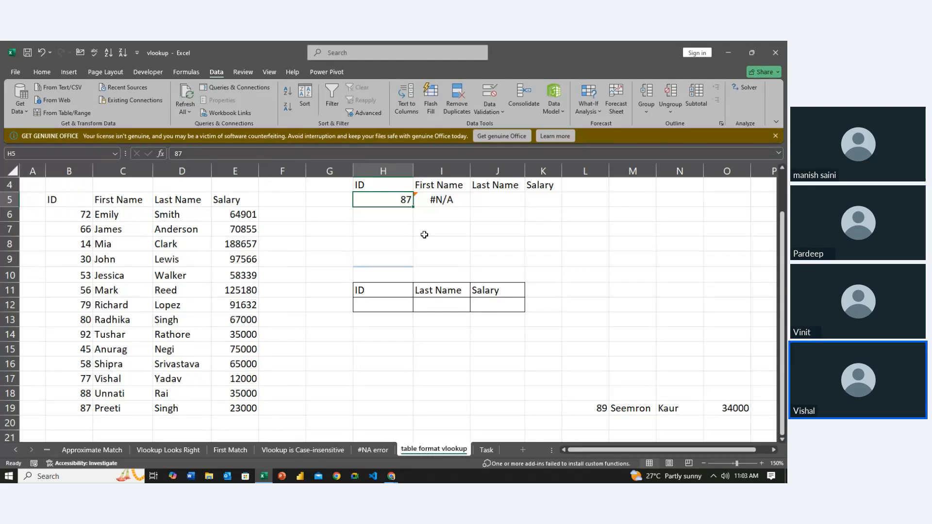
pyautogui.press('Right')
pyautogui.press('Delete')
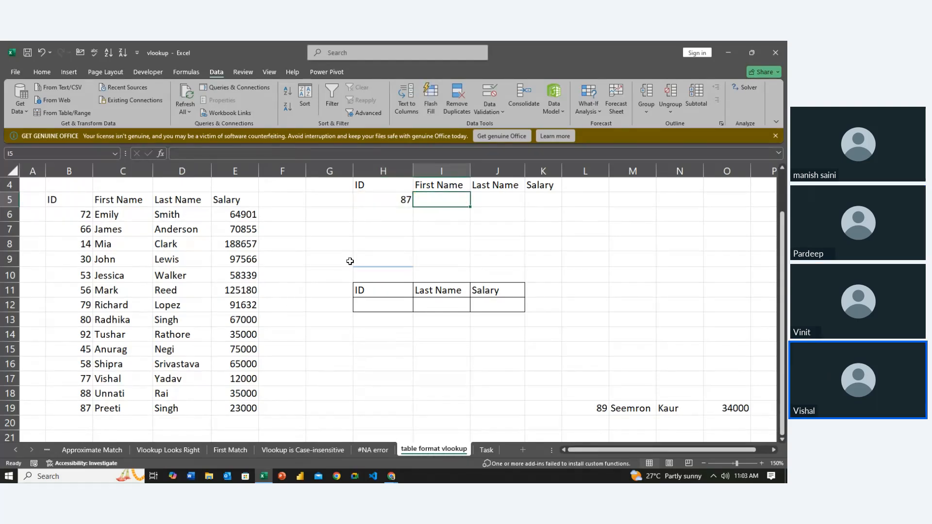
# - Format the data list B5:E19 as a table with headers, using the dark orange table style
pyautogui.click(75, 204)
pyautogui.hotkey('ctrl', 'a')
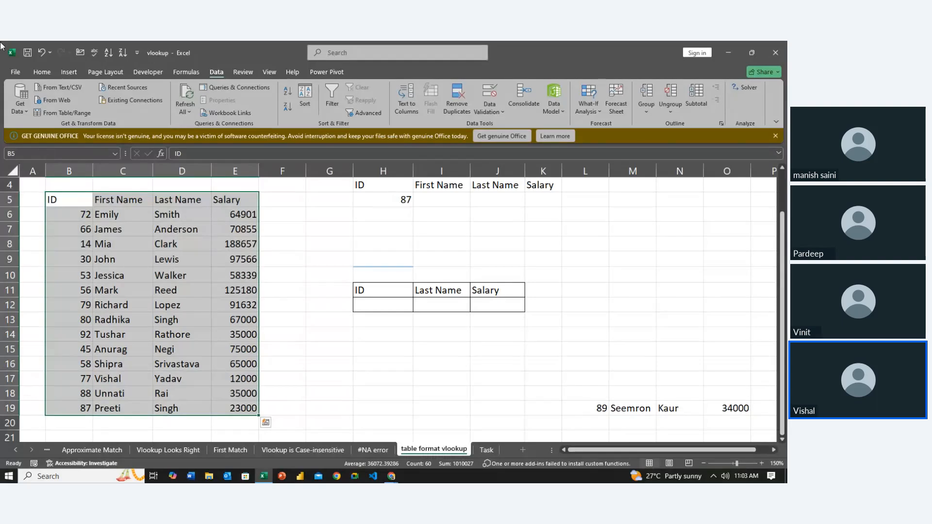
pyautogui.click(43, 73)
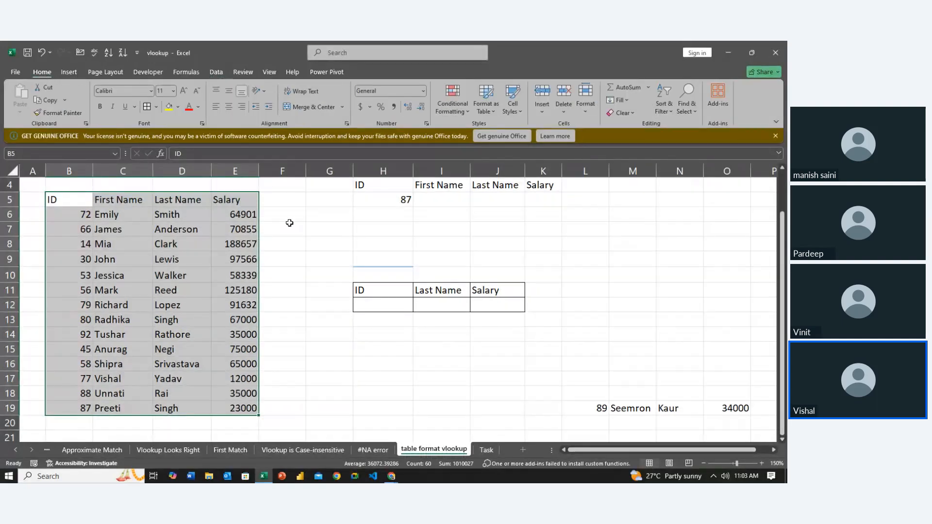
pyautogui.click(486, 100)
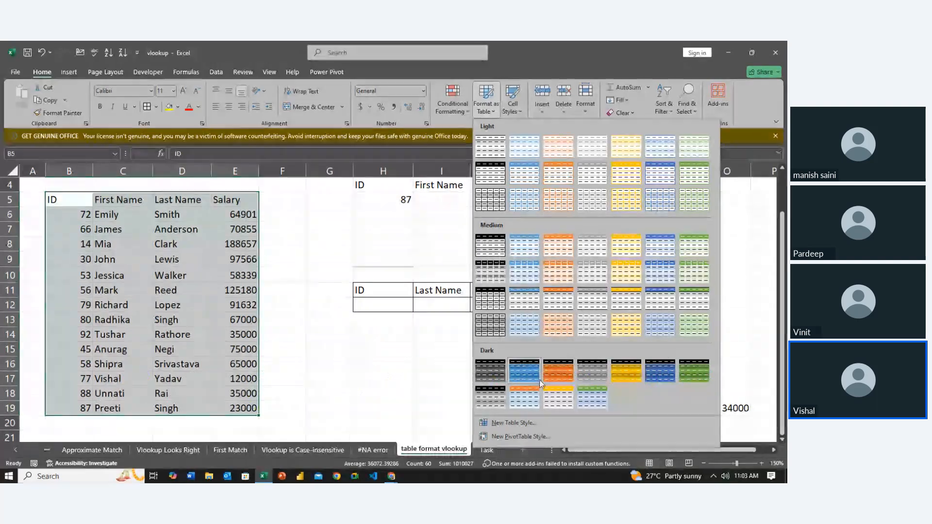
pyautogui.click(556, 372)
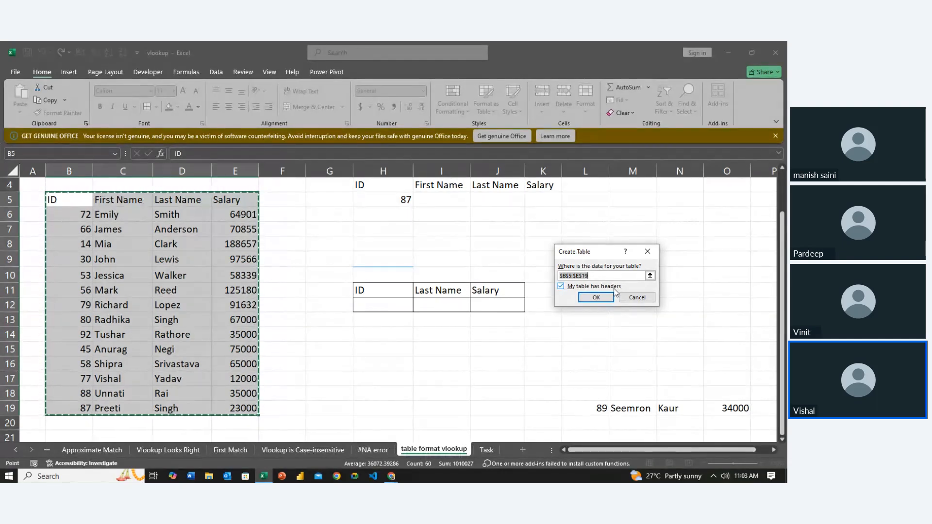
pyautogui.click(606, 296)
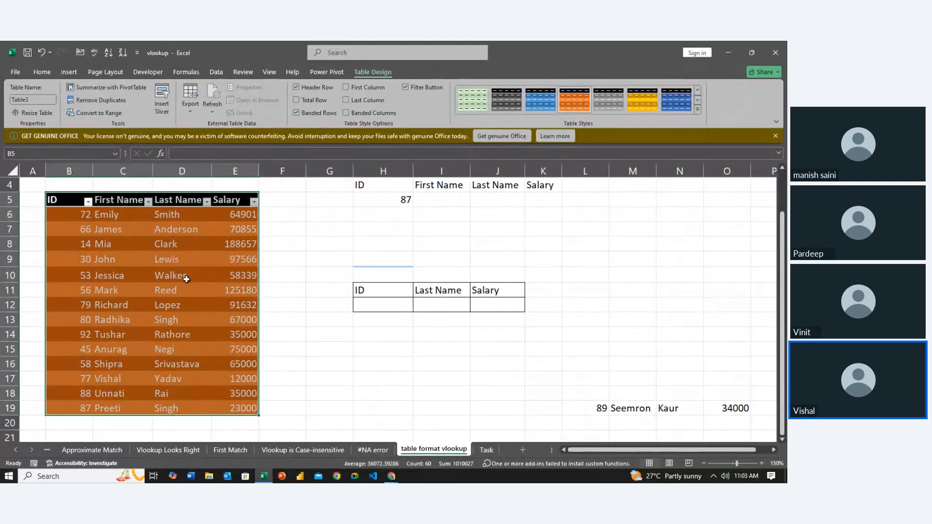
# - Turn off the table's filter buttons and centre-align all of its cells horizontally
pyautogui.click(404, 88)
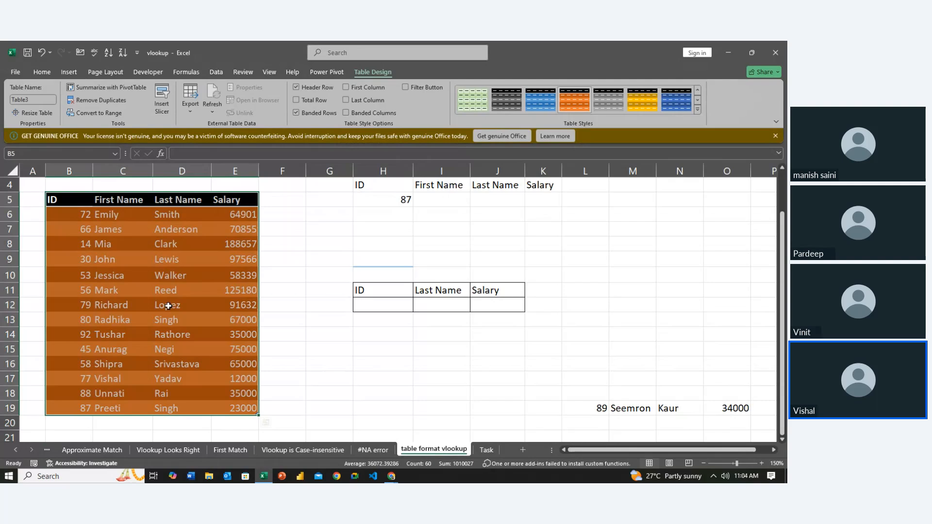
pyautogui.click(42, 73)
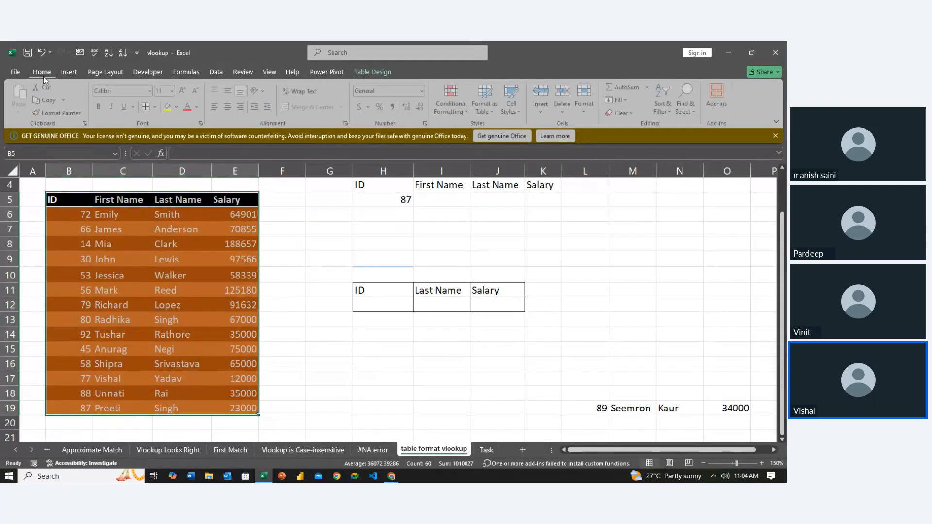
pyautogui.click(229, 107)
pyautogui.click(304, 319)
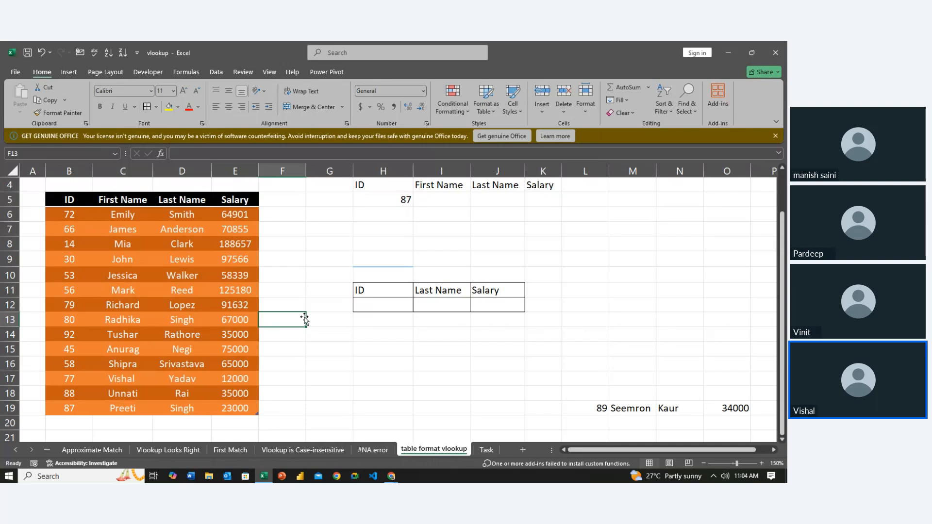
# - Start a new record directly below the table by entering ID 90 in B20
pyautogui.press('Down')
pyautogui.press('Down')
pyautogui.press('Down')
pyautogui.press('Down')
pyautogui.press('Down')
pyautogui.press('Down')
pyautogui.press('Down')
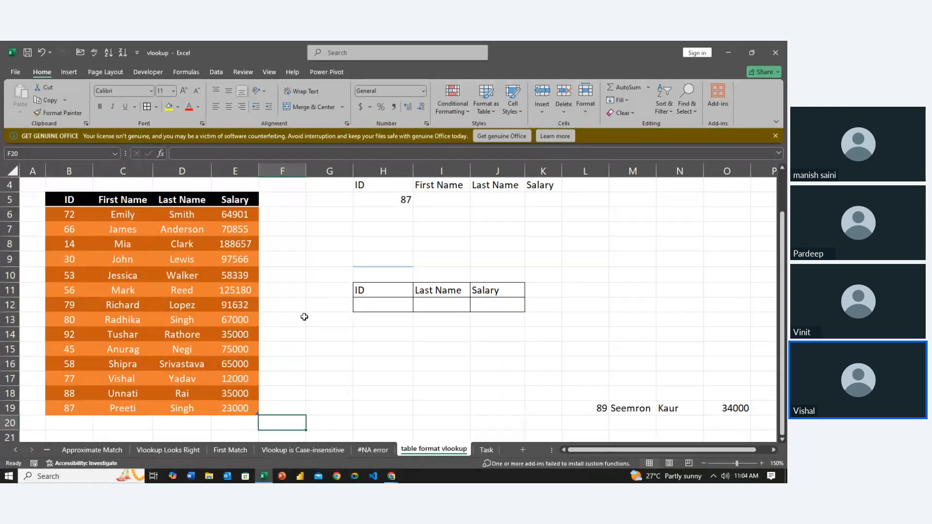
pyautogui.press('Left')
pyautogui.press('Left')
pyautogui.press('Left')
pyautogui.press('Left')
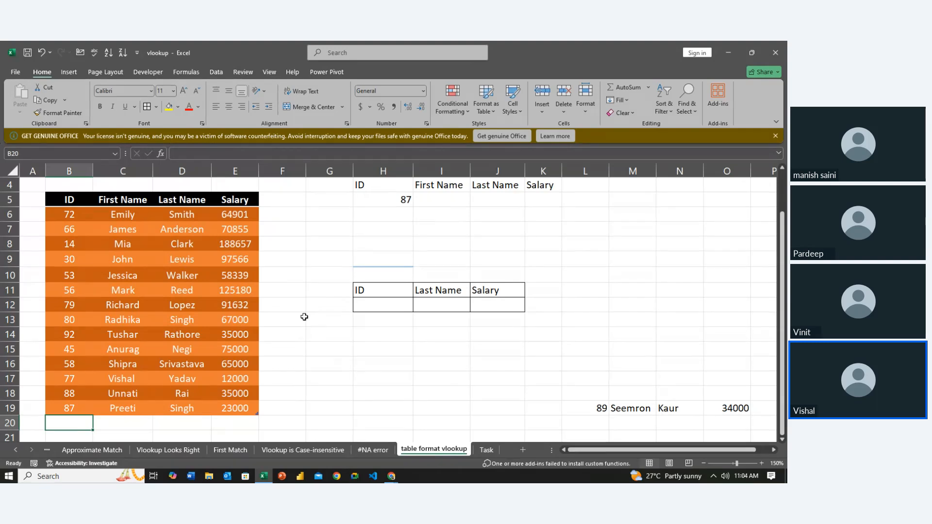
pyautogui.write('90')
pyautogui.press('Tab')
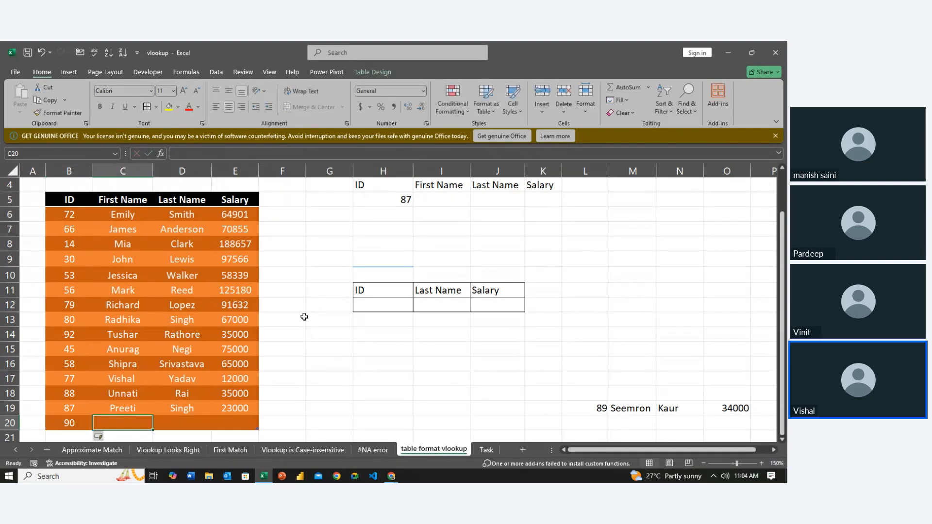
pyautogui.write('p')
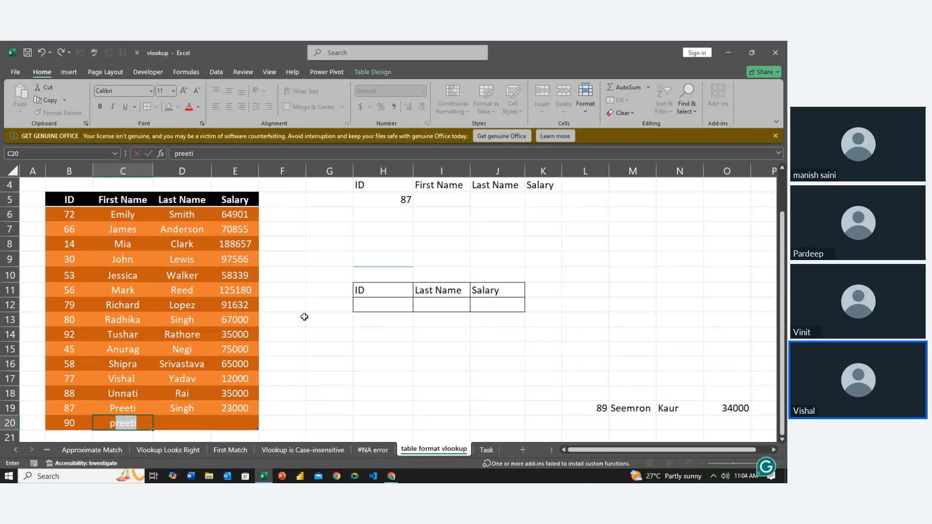
pyautogui.write('Pr')
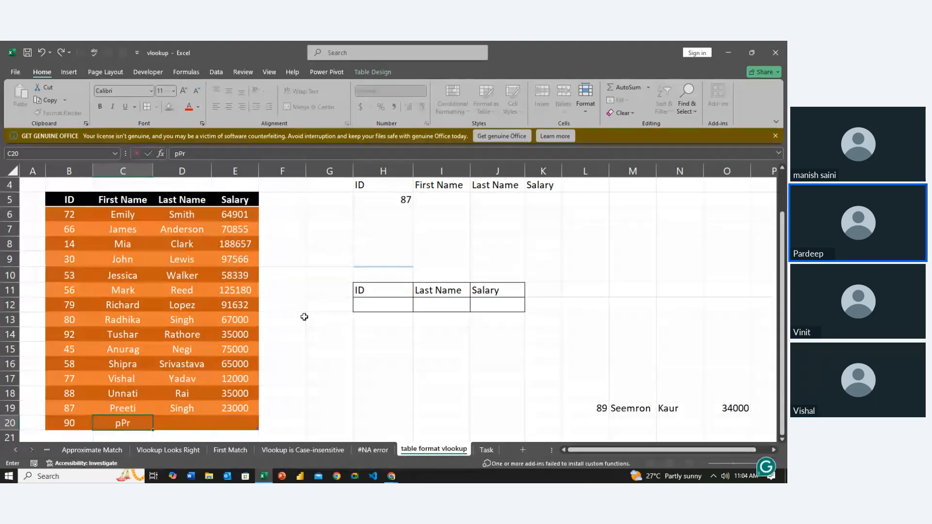
pyautogui.write('adee')
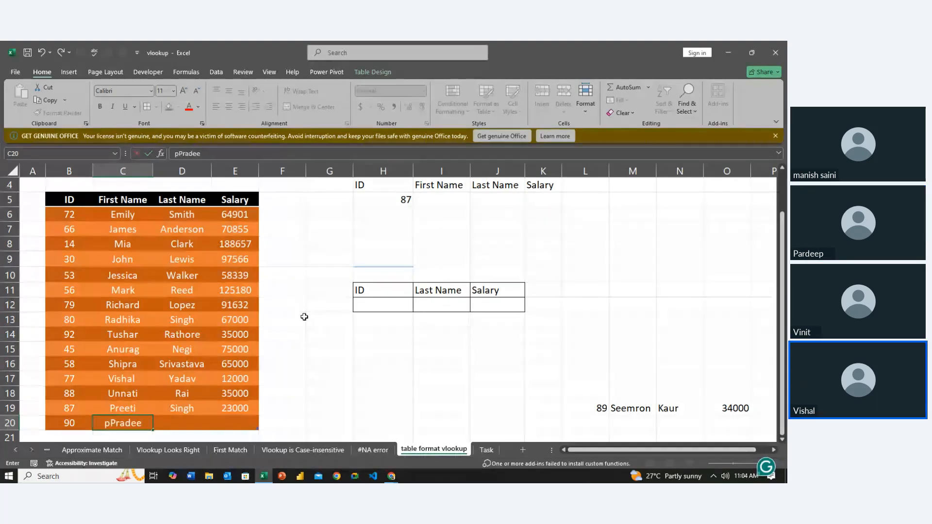
pyautogui.press('BackSpace')
pyautogui.press('BackSpace')
pyautogui.press('BackSpace')
pyautogui.press('BackSpace')
pyautogui.press('BackSpace')
pyautogui.press('BackSpace')
pyautogui.press('BackSpace')
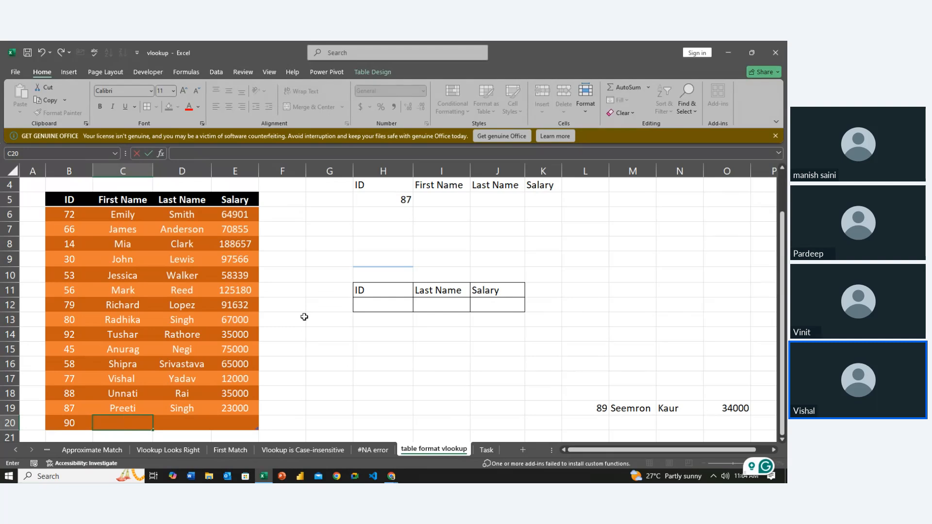
# - Fill in the new record's first name in C20 and last name in D20
pyautogui.write('Pradee')
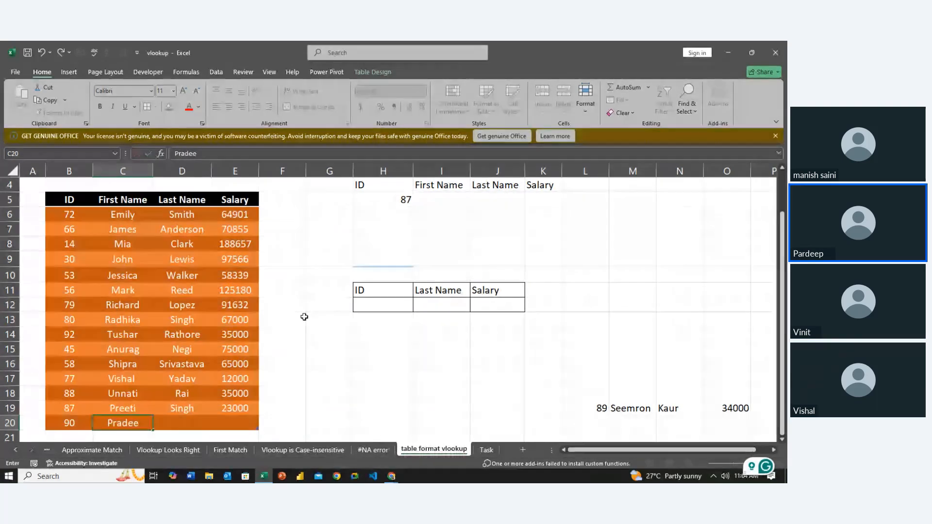
pyautogui.write('p')
pyautogui.press('Tab')
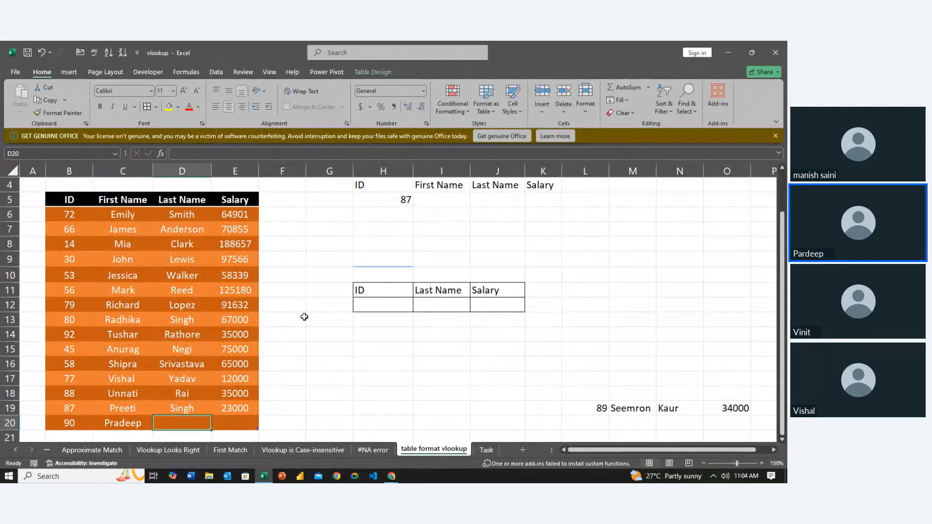
pyautogui.write('Singh')
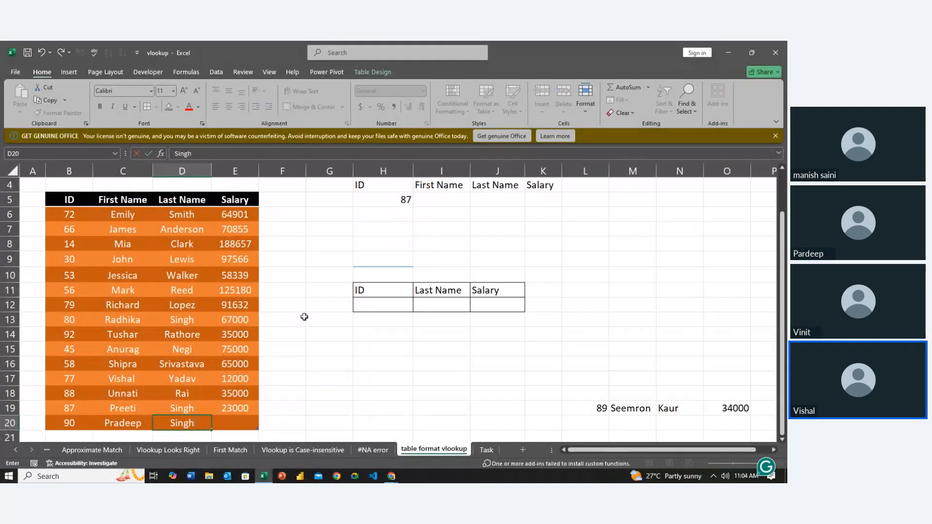
pyautogui.press('Tab')
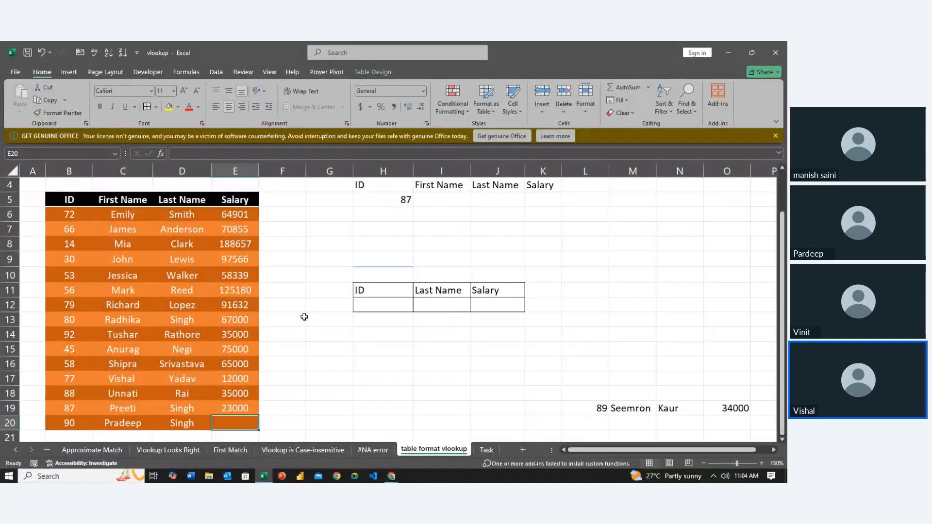
# - Complete the new record by entering a salary of 56000 in E20
pyautogui.write('56')
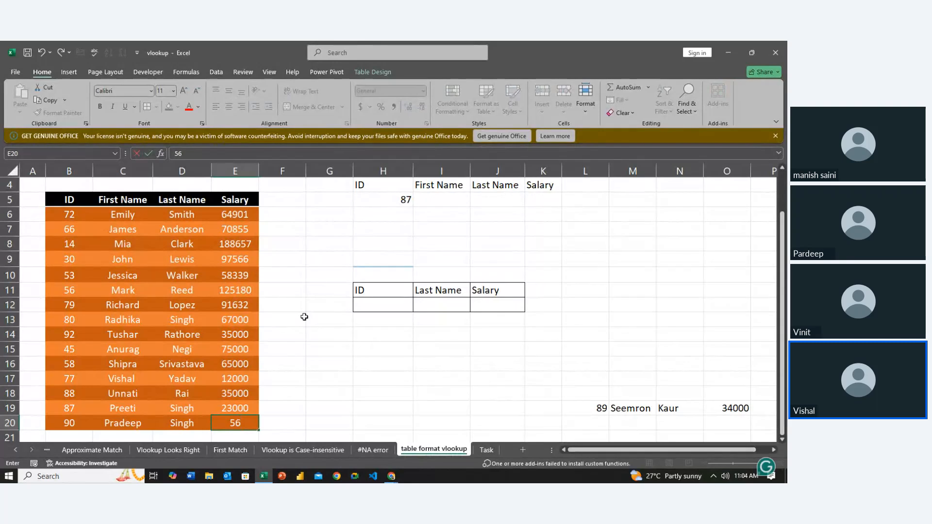
pyautogui.write('000')
pyautogui.press('Return')
pyautogui.press('Up')
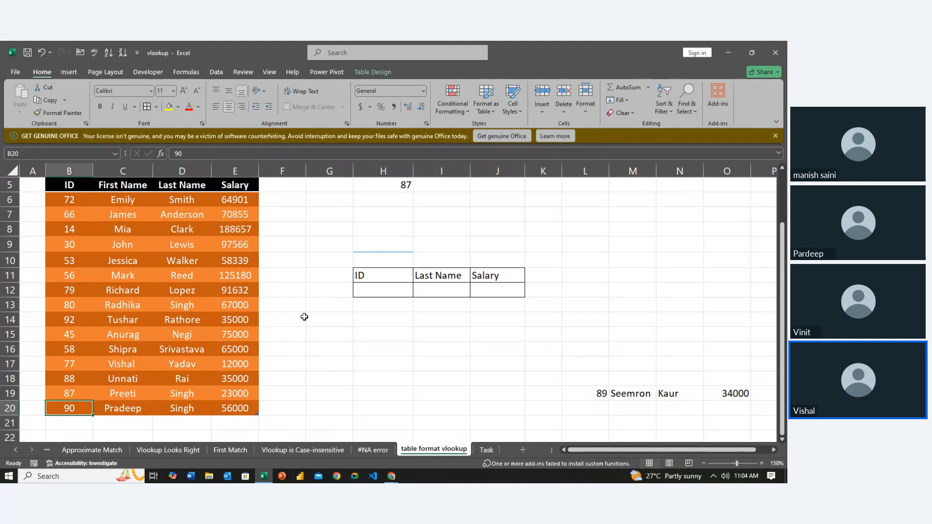
pyautogui.press('Up')
pyautogui.press('Up')
pyautogui.press('Up')
pyautogui.press('Up')
pyautogui.press('Up')
pyautogui.press('Up')
pyautogui.press('Up')
pyautogui.press('Up')
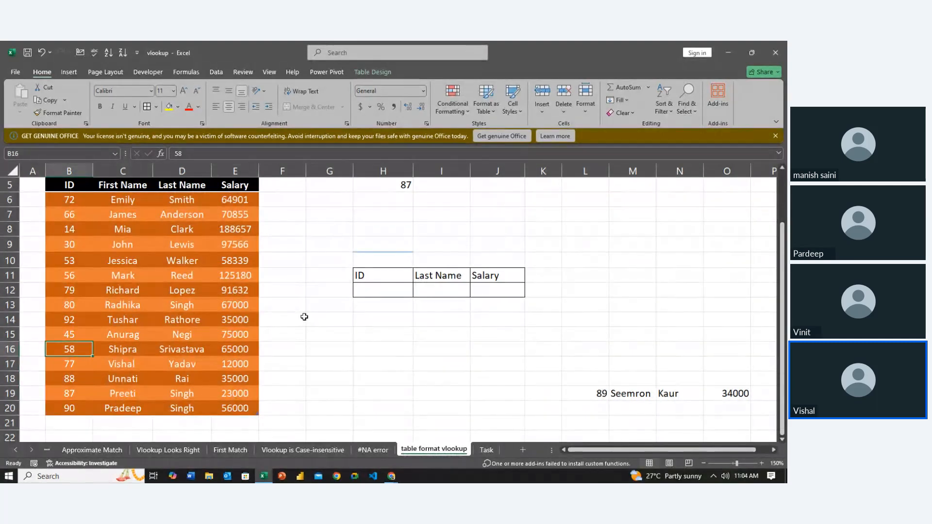
pyautogui.press('Right')
pyautogui.press('Right')
pyautogui.press('Right')
pyautogui.press('Right')
pyautogui.press('Right')
pyautogui.press('Up')
pyautogui.press('Up')
pyautogui.press('Up')
pyautogui.press('Up')
pyautogui.press('Up')
pyautogui.press('Up')
pyautogui.press('Up')
pyautogui.press('Up')
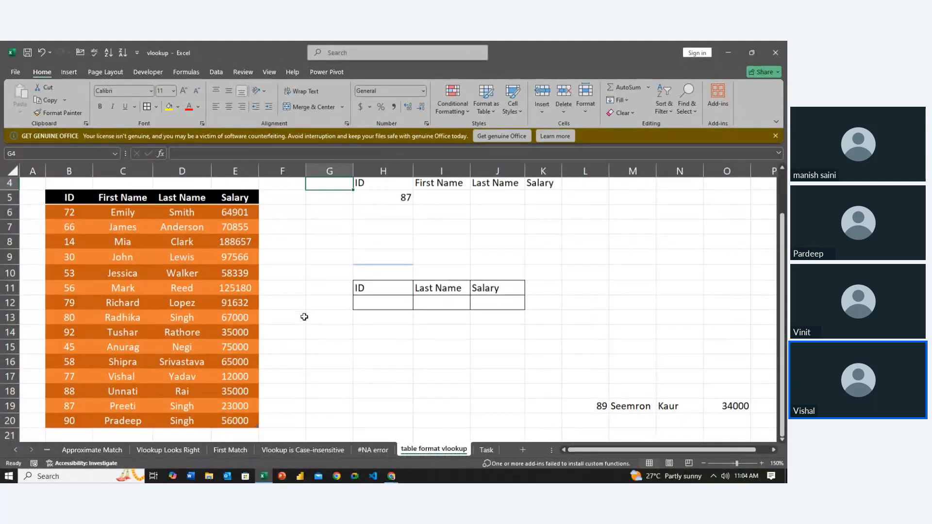
pyautogui.press('Down')
pyautogui.press('Down')
pyautogui.press('Left')
pyautogui.press('Left')
pyautogui.press('Left')
pyautogui.press('Left')
pyautogui.press('Left')
pyautogui.press('Left')
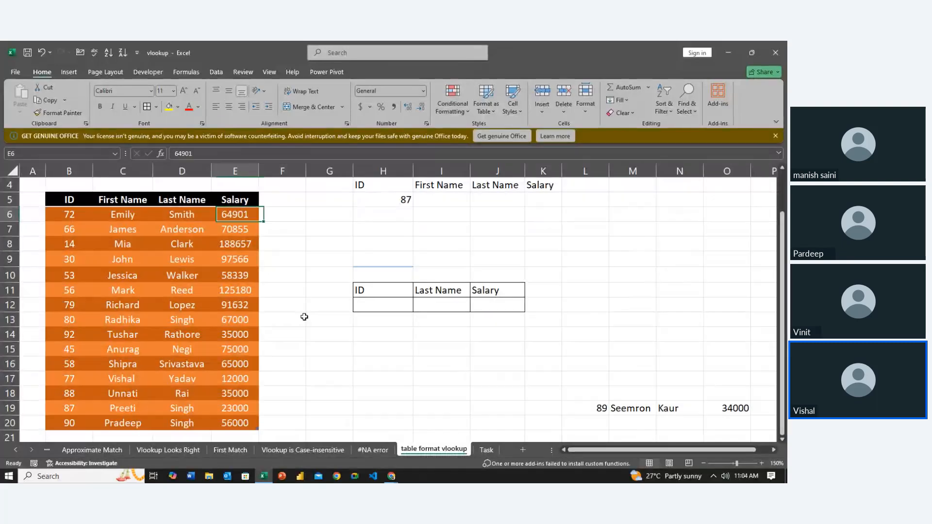
pyautogui.press('Down')
pyautogui.press('Down')
pyautogui.press('Down')
pyautogui.press('Right')
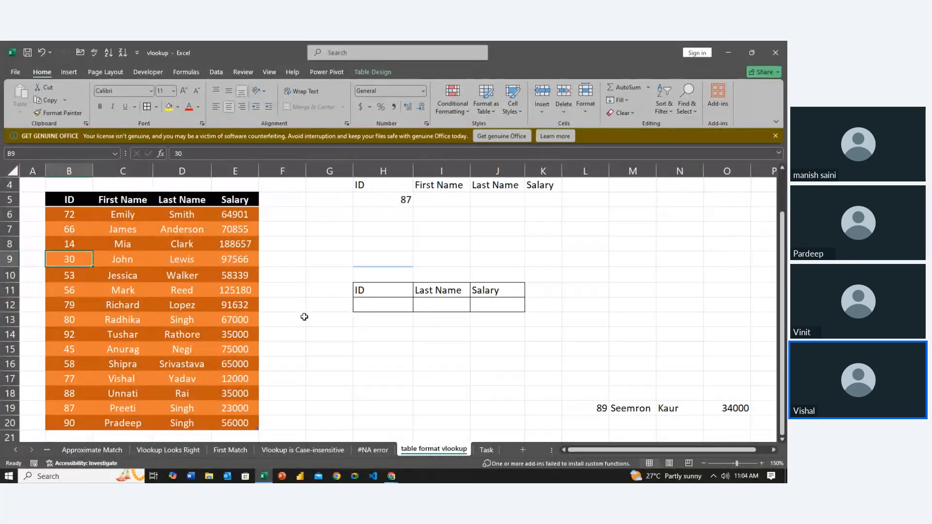
pyautogui.press('Down')
pyautogui.press('Down')
pyautogui.press('Down')
pyautogui.press('Down')
pyautogui.press('Down')
pyautogui.press('Down')
pyautogui.press('Right')
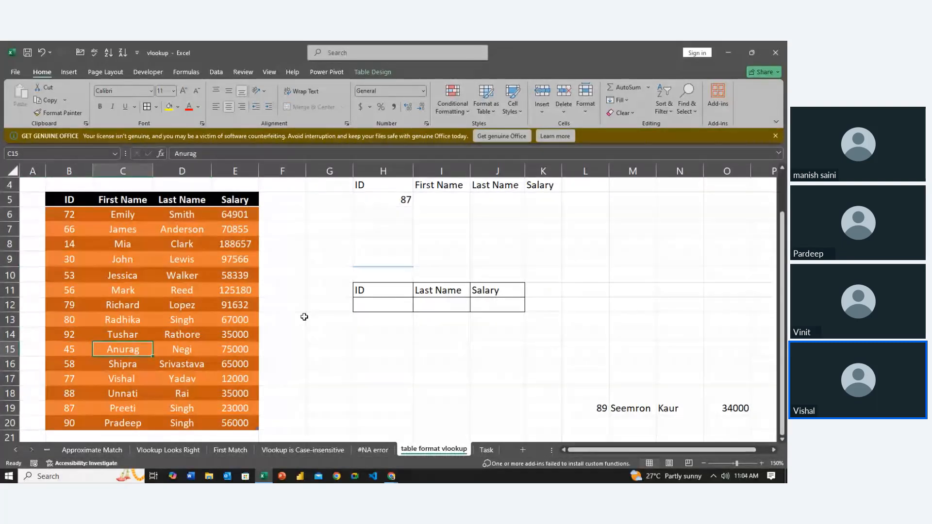
pyautogui.press('Right')
pyautogui.press('Right')
pyautogui.press('Up')
pyautogui.press('Up')
pyautogui.press('Up')
pyautogui.press('Right')
pyautogui.press('Up')
pyautogui.press('Up')
pyautogui.press('Right')
pyautogui.press('Up')
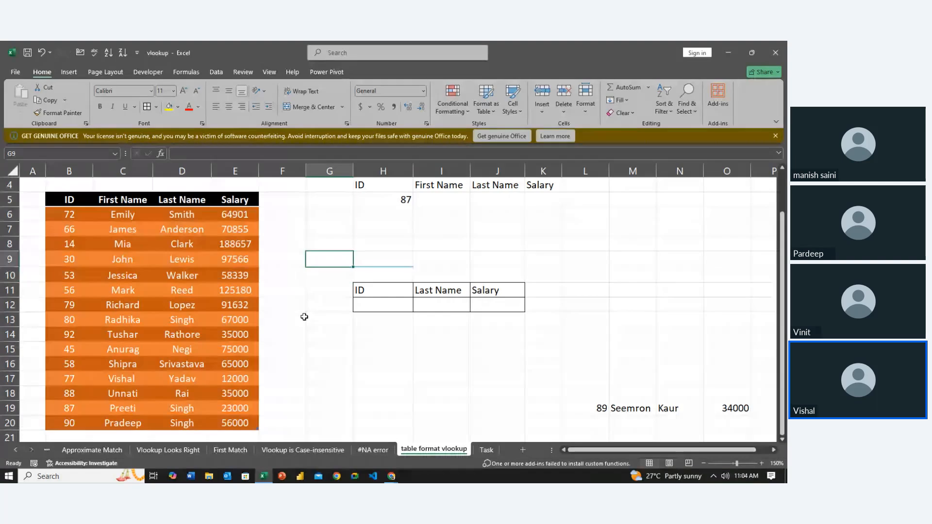
pyautogui.press('Right')
pyautogui.press('Up')
pyautogui.press('Up')
pyautogui.press('Up')
pyautogui.press('Up')
pyautogui.press('Left')
pyautogui.press('Left')
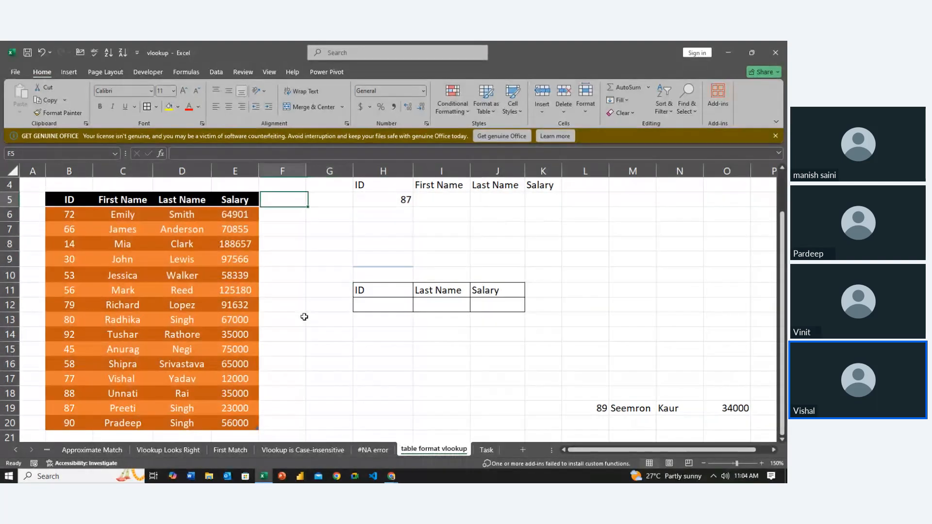
pyautogui.press('Left')
pyautogui.press('Left')
pyautogui.press('Left')
pyautogui.press('Left')
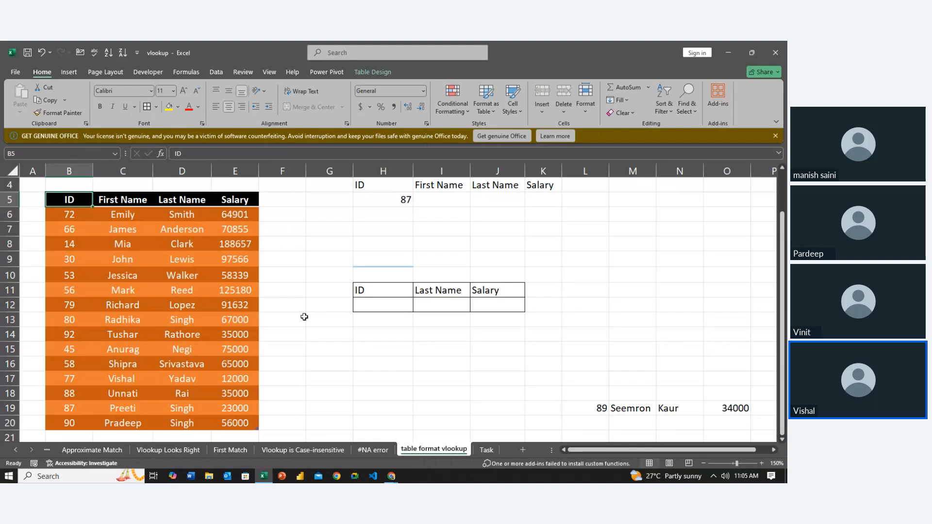
pyautogui.press('Down')
pyautogui.press('Down')
pyautogui.press('Down')
pyautogui.press('Down')
pyautogui.press('Down')
pyautogui.press('Down')
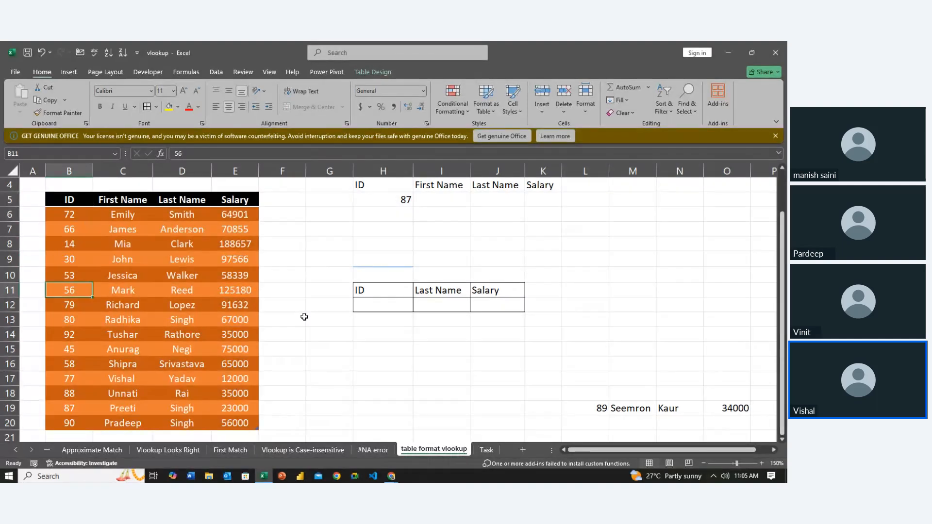
pyautogui.press('Down')
pyautogui.press('Down')
pyautogui.press('Down')
pyautogui.press('Down')
pyautogui.press('Down')
pyautogui.press('Down')
pyautogui.press('Down')
pyautogui.press('Down')
pyautogui.press('Down')
pyautogui.press('Down')
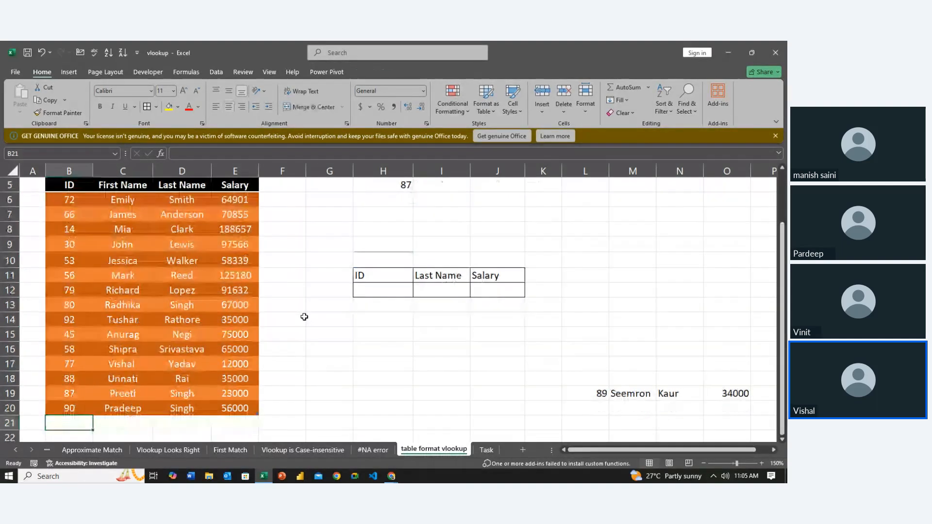
pyautogui.press('Up')
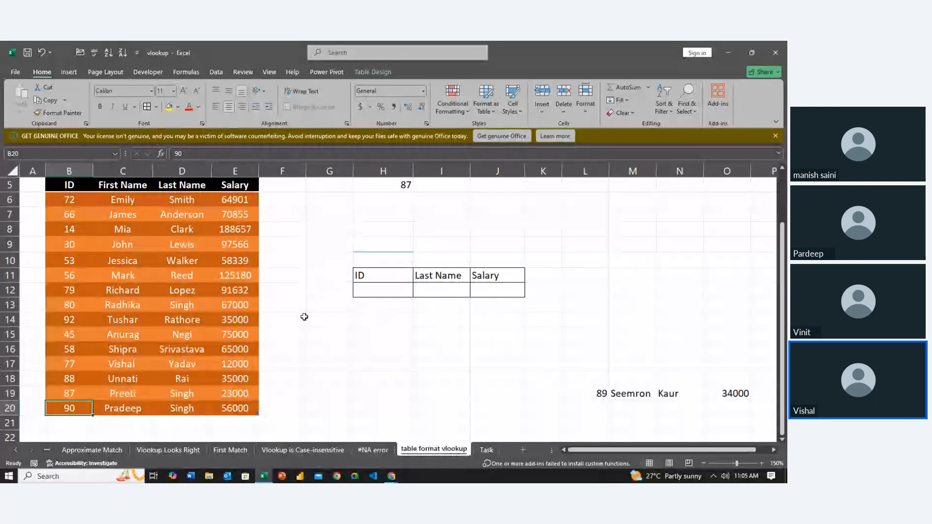
pyautogui.press('Up')
pyautogui.press('Up')
pyautogui.press('Up')
pyautogui.press('Up')
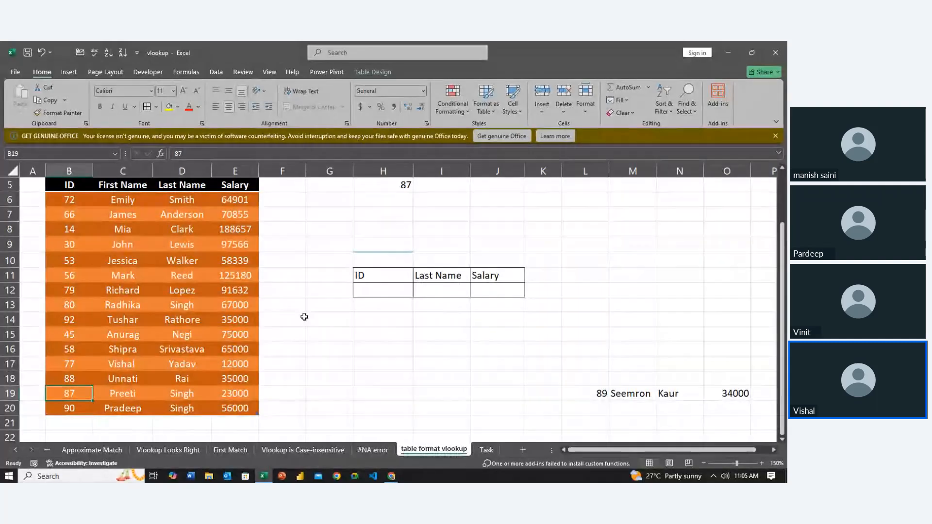
pyautogui.press('Up')
pyautogui.press('Up')
pyautogui.press('Up')
pyautogui.press('Up')
pyautogui.press('Up')
pyautogui.press('Up')
pyautogui.press('Up')
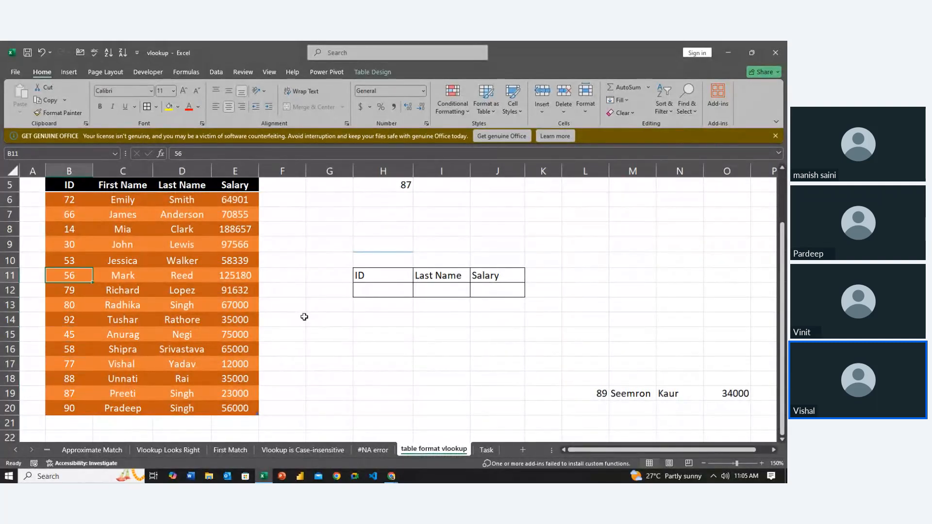
pyautogui.press('Up')
pyautogui.press('Up')
pyautogui.press('Up')
pyautogui.press('Up')
pyautogui.press('Up')
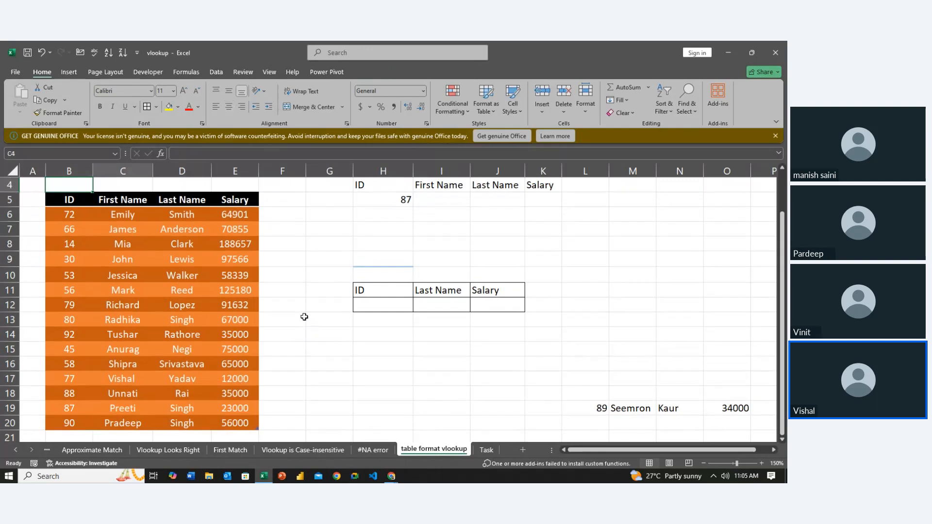
# - Begin a VLOOKUP formula across I5:K5 with the absolute reference $H$5 as the lookup value
pyautogui.press('Right')
pyautogui.press('Right')
pyautogui.press('Right')
pyautogui.press('Right')
pyautogui.press('Right')
pyautogui.press('Right')
pyautogui.press('Down')
pyautogui.press('Right')
pyautogui.hotkey('shift', 'Right')
pyautogui.hotkey('shift', 'Right')
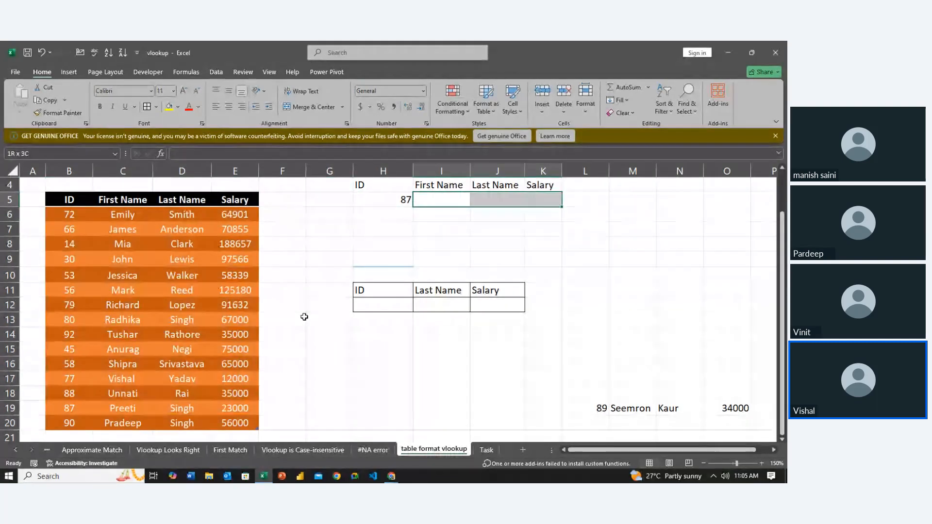
pyautogui.write('=vl')
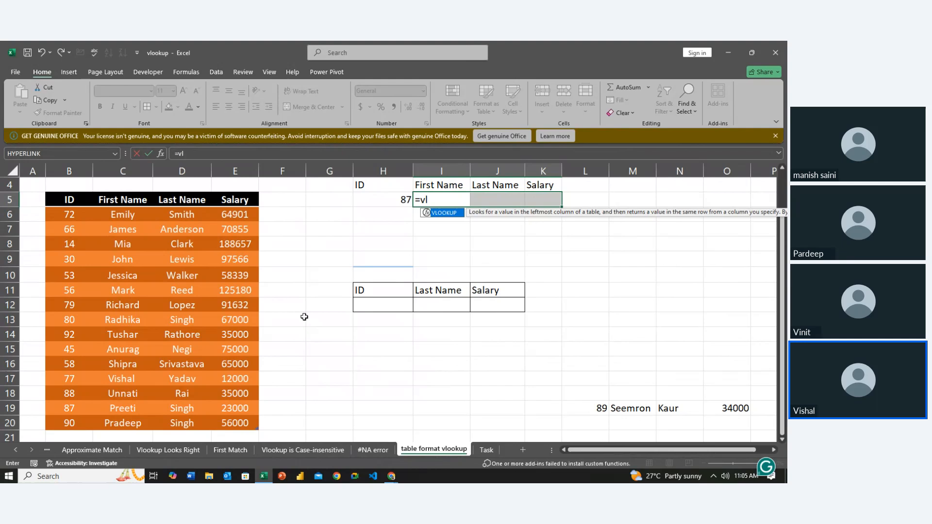
pyautogui.press('Tab')
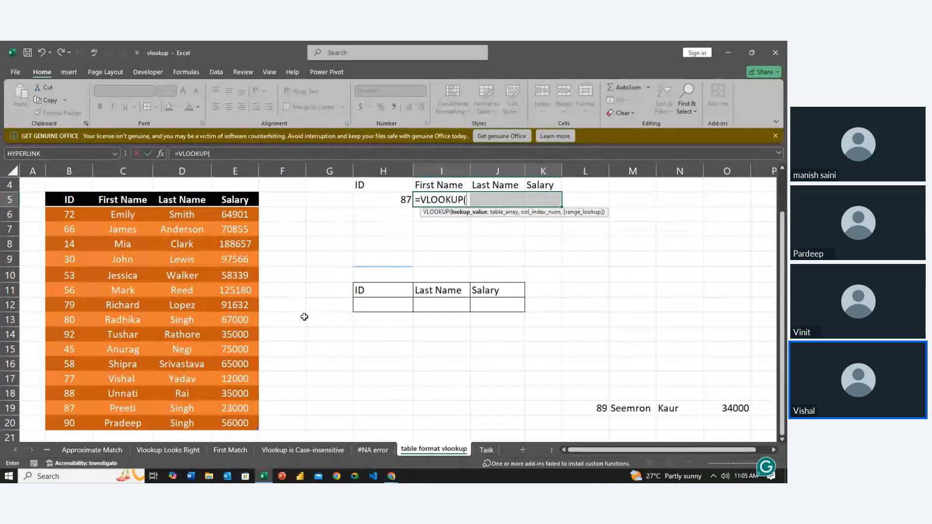
pyautogui.click(397, 201)
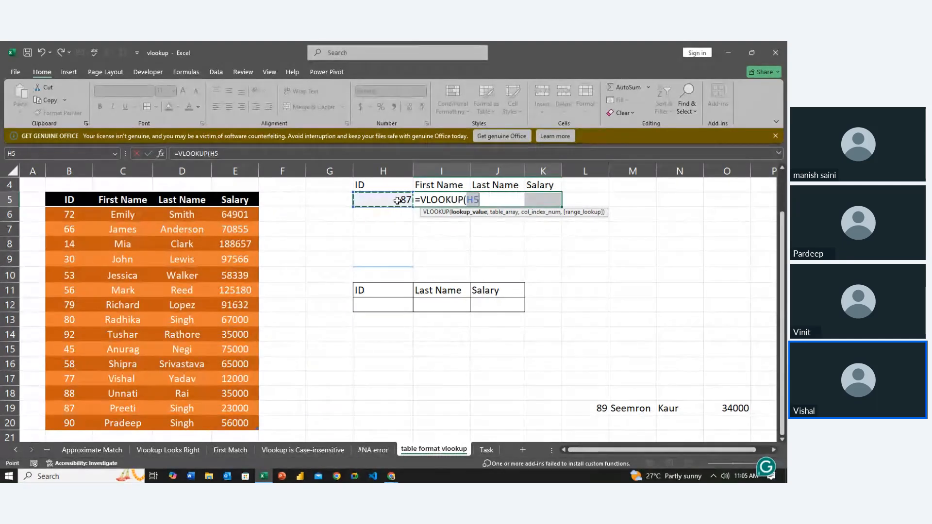
pyautogui.press('F4')
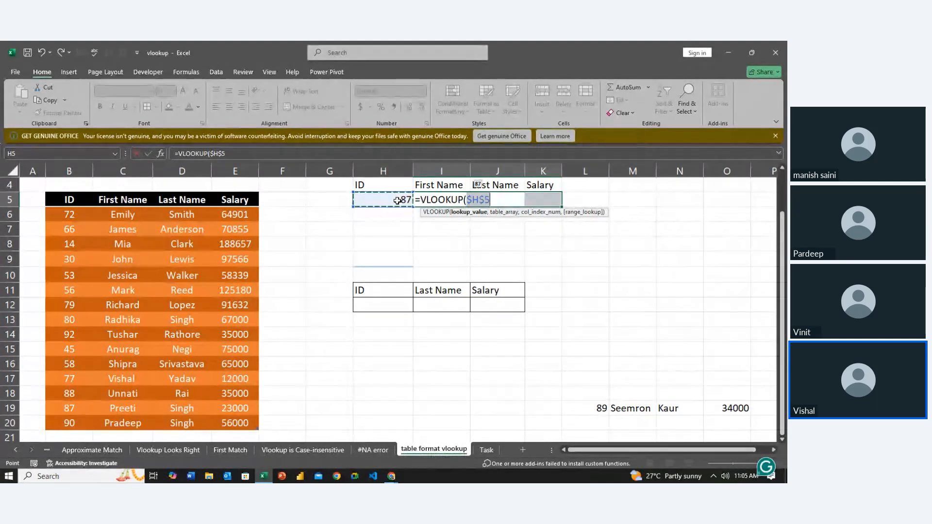
pyautogui.write(',')
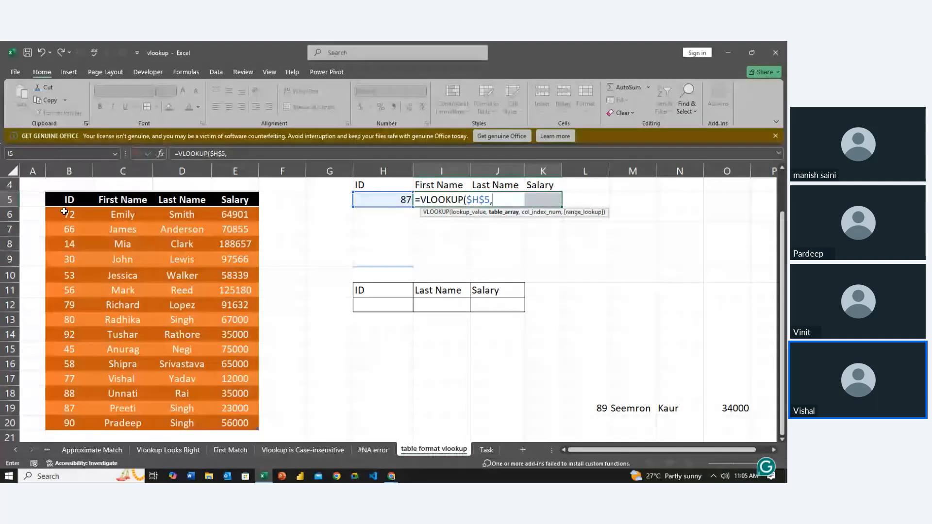
pyautogui.click(65, 199)
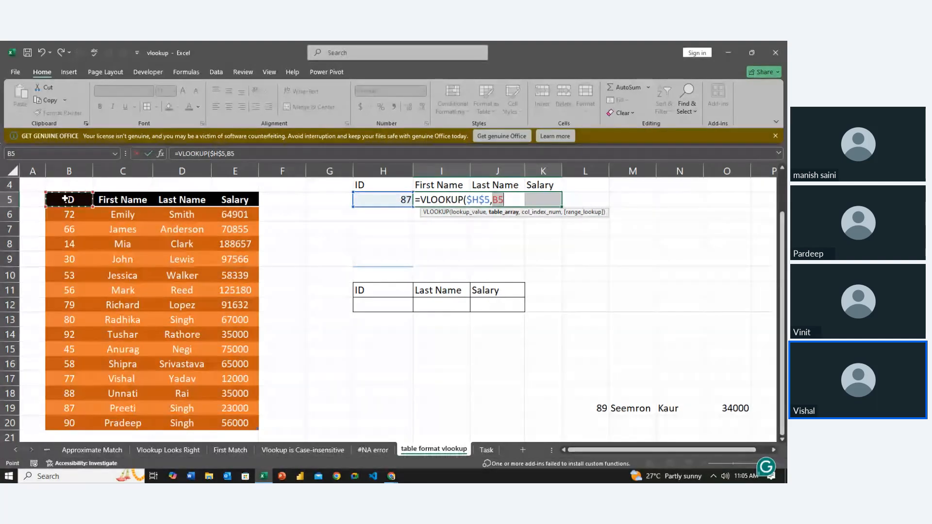
pyautogui.hotkey('ctrl', 'shift', 'Down')
pyautogui.hotkey('ctrl', 'shift', 'Right')
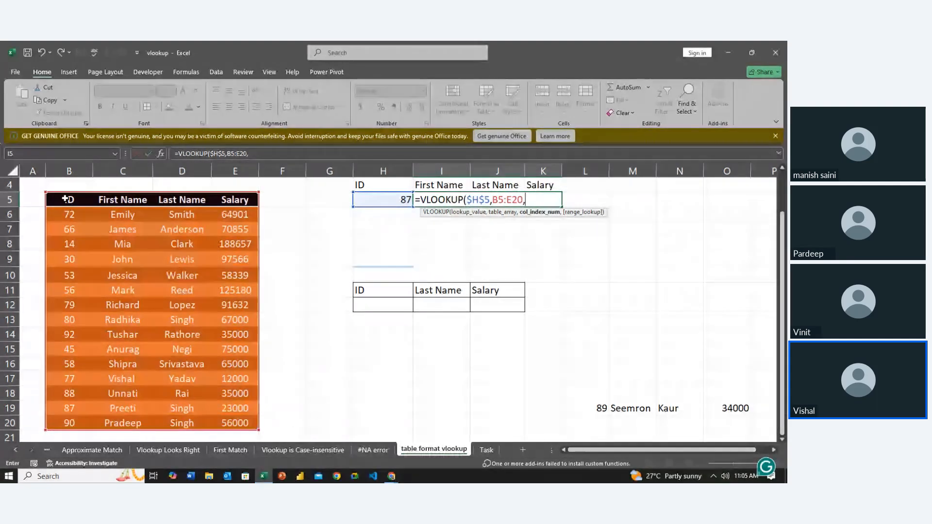
pyautogui.press('BackSpace')
pyautogui.press('BackSpace')
pyautogui.press('BackSpace')
pyautogui.press('BackSpace')
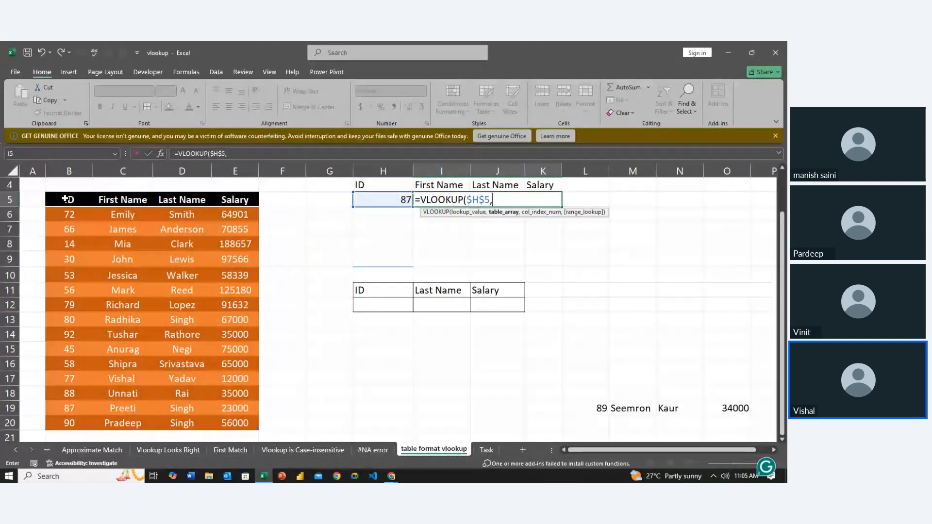
pyautogui.moveTo(68, 199); pyautogui.dragTo(277, 417)
pyautogui.click(222, 390)
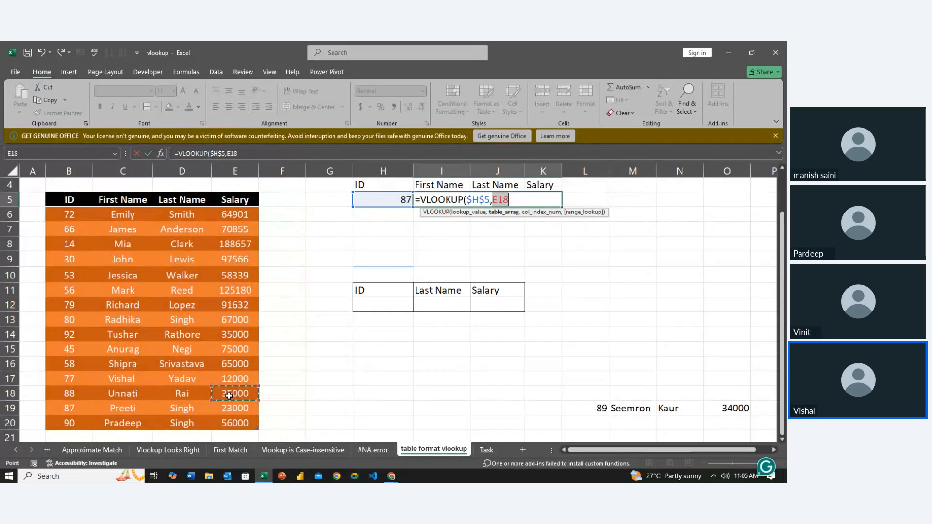
pyautogui.moveTo(69, 214); pyautogui.dragTo(172, 330)
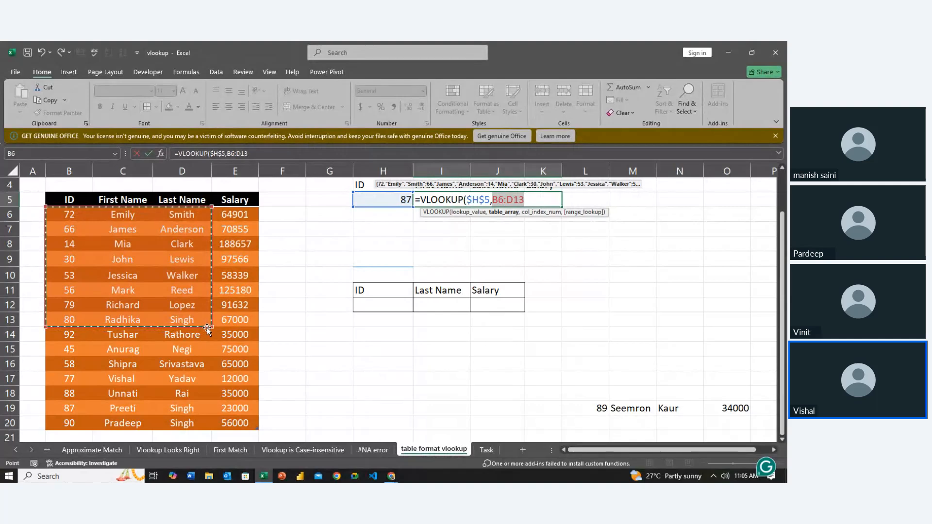
# - Complete the VLOOKUP with table range B5:E20, column indexes {2,3,4} and match type 0, filling I5:K5
pyautogui.moveTo(70, 200); pyautogui.dragTo(188, 402)
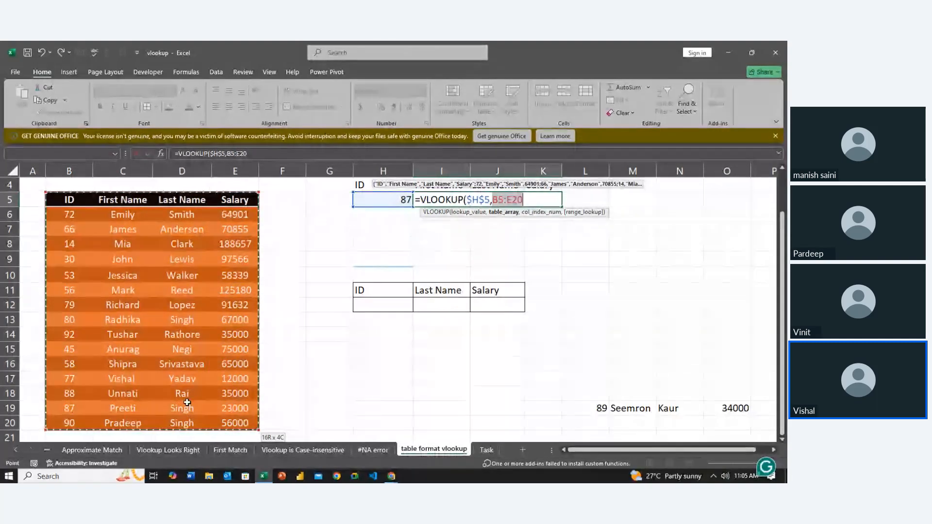
pyautogui.write(',')
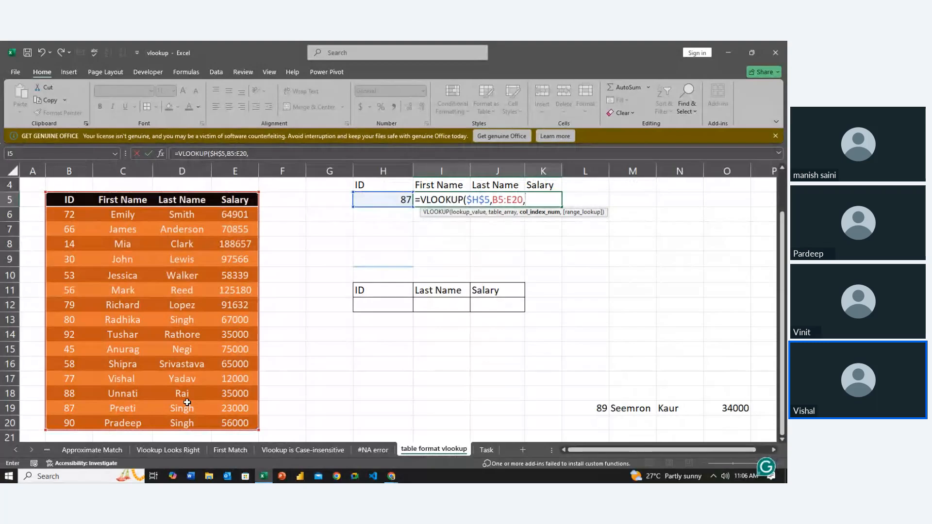
pyautogui.write('{2,3,4}0')
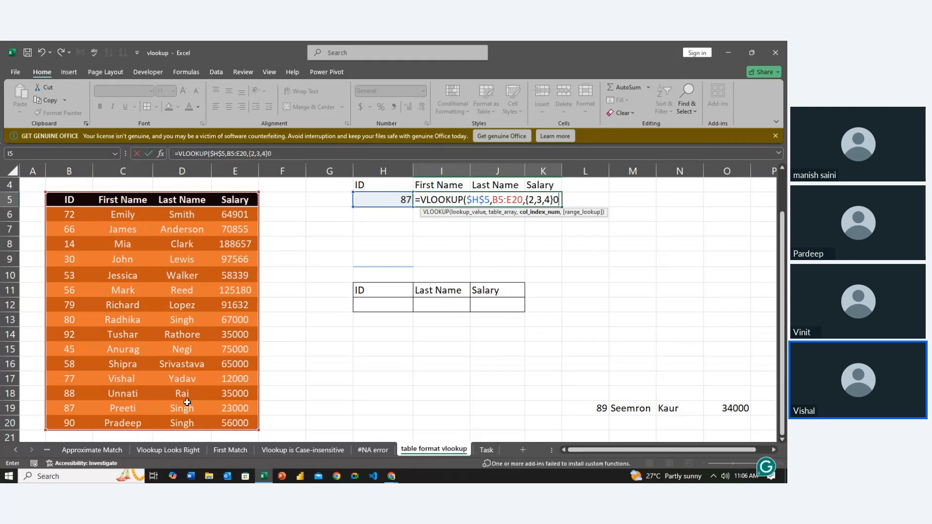
pyautogui.press('Left')
pyautogui.write(',')
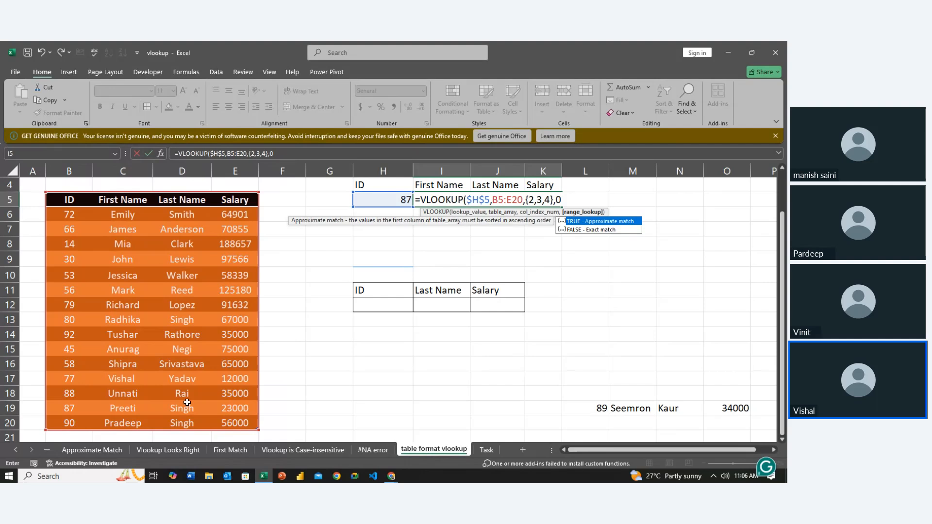
pyautogui.hotkey('ctrl', 'Return')
# - Look up the newly added record by setting the ID in H5 to 90
pyautogui.press('Left')
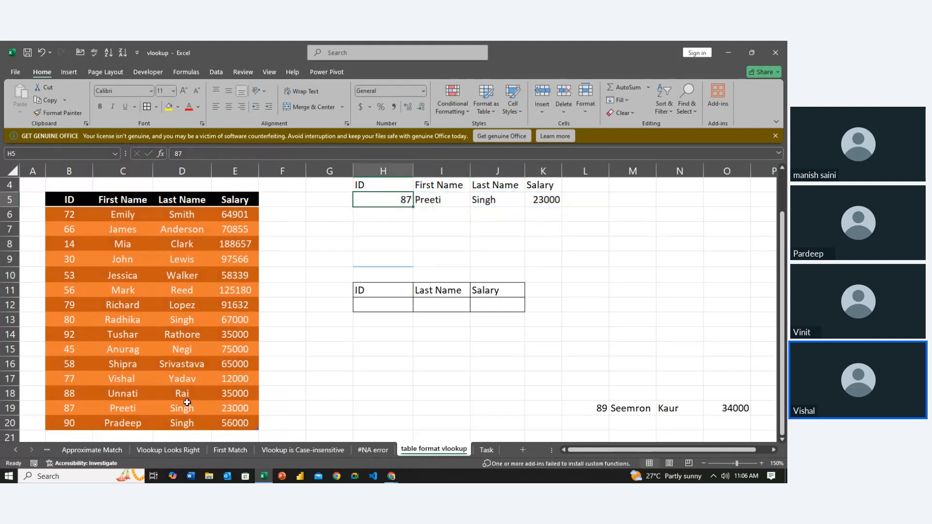
pyautogui.write('90')
pyautogui.press('Return')
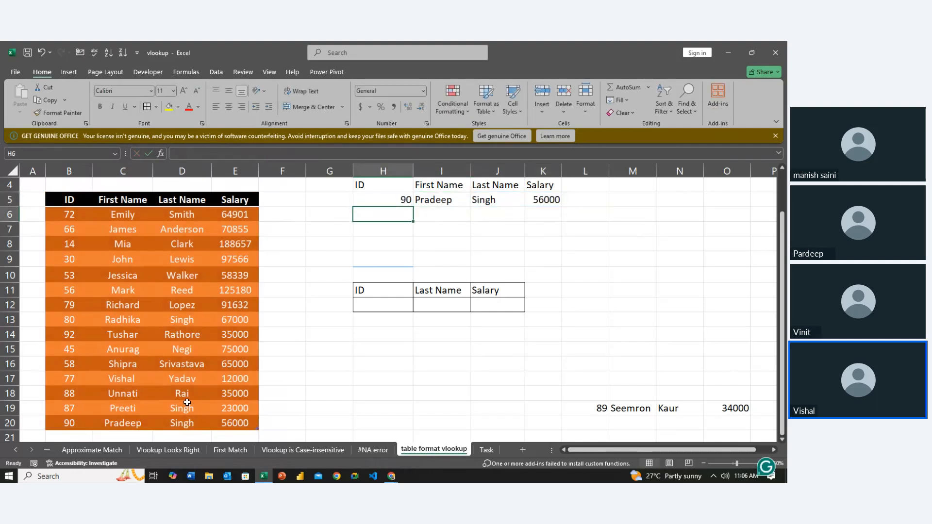
# - Open the VLOOKUP formula in I5 to examine its table range reference
pyautogui.press('Right')
pyautogui.press('Up')
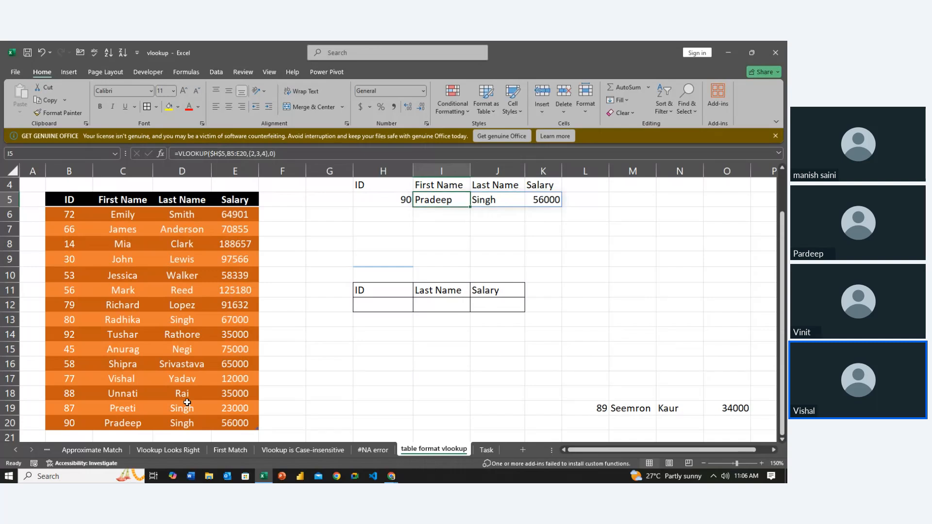
pyautogui.press('F2')
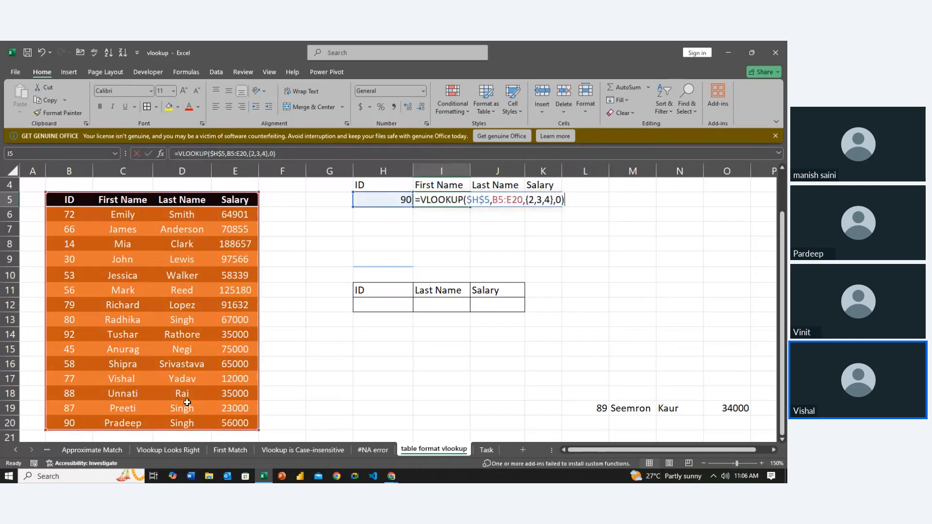
# - Remove the B5:E20 range from the table array argument of the VLOOKUP formula in I5
pyautogui.press('Left')
pyautogui.press('Left')
pyautogui.press('Left')
pyautogui.press('Left')
pyautogui.press('Left')
pyautogui.press('Left')
pyautogui.press('Left')
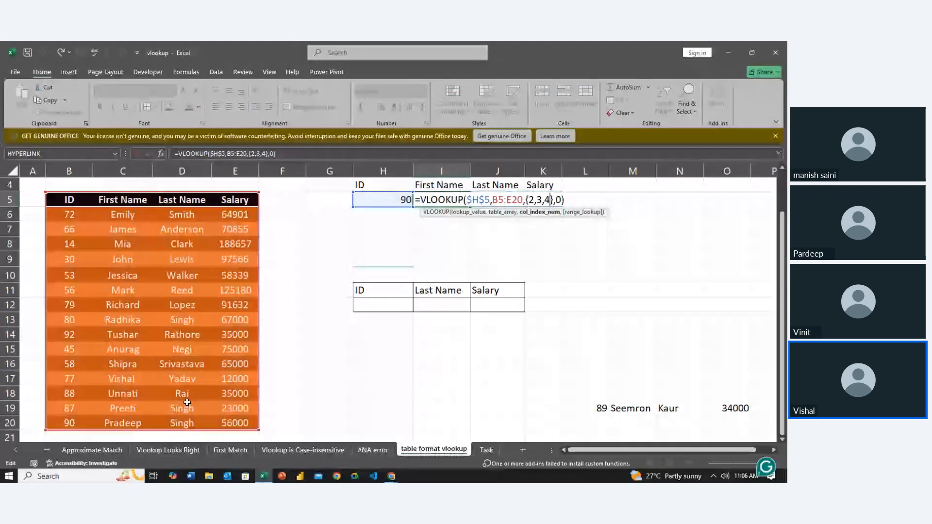
pyautogui.press('Left')
pyautogui.press('Left')
pyautogui.press('Left')
pyautogui.press('Left')
pyautogui.press('BackSpace')
pyautogui.press('BackSpace')
pyautogui.press('BackSpace')
pyautogui.press('BackSpace')
pyautogui.press('BackSpace')
pyautogui.press('BackSpace')
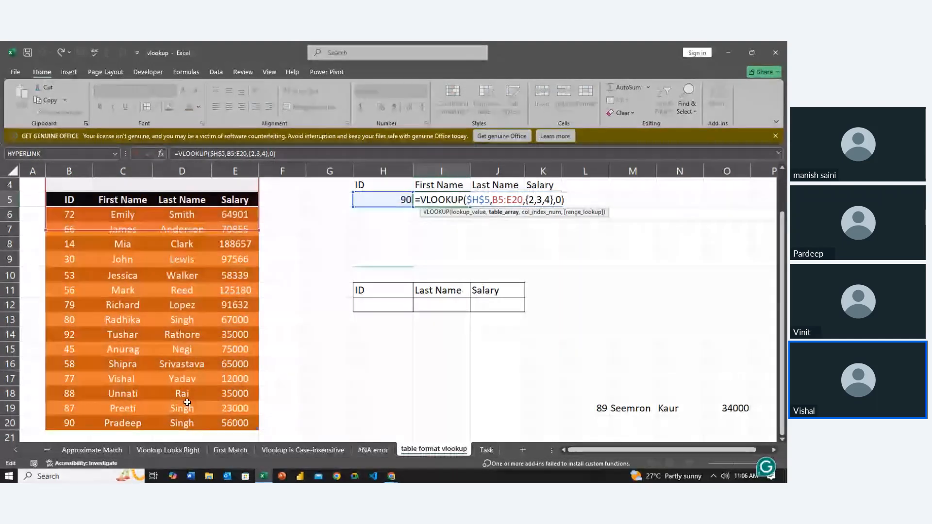
# - Try the table name Table3 as the VLOOKUP's table array and clear it again
pyautogui.write('t')
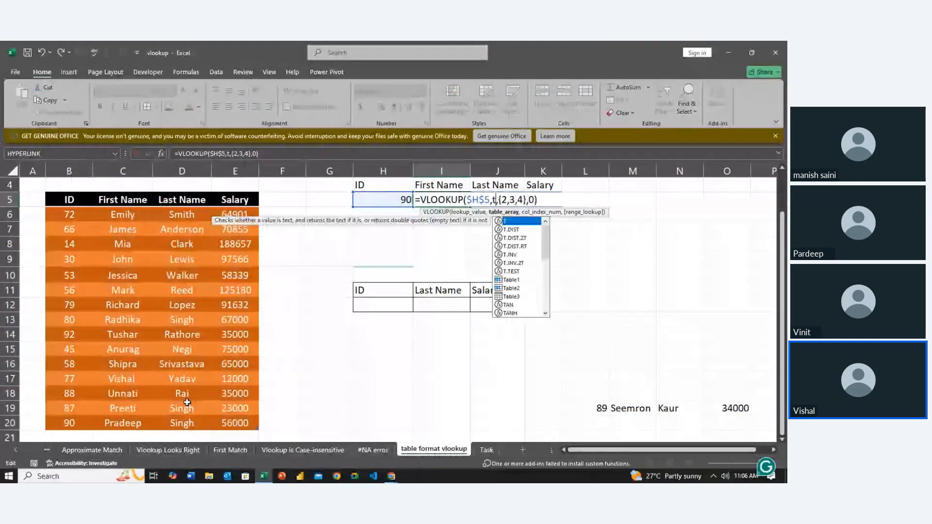
pyautogui.write('a')
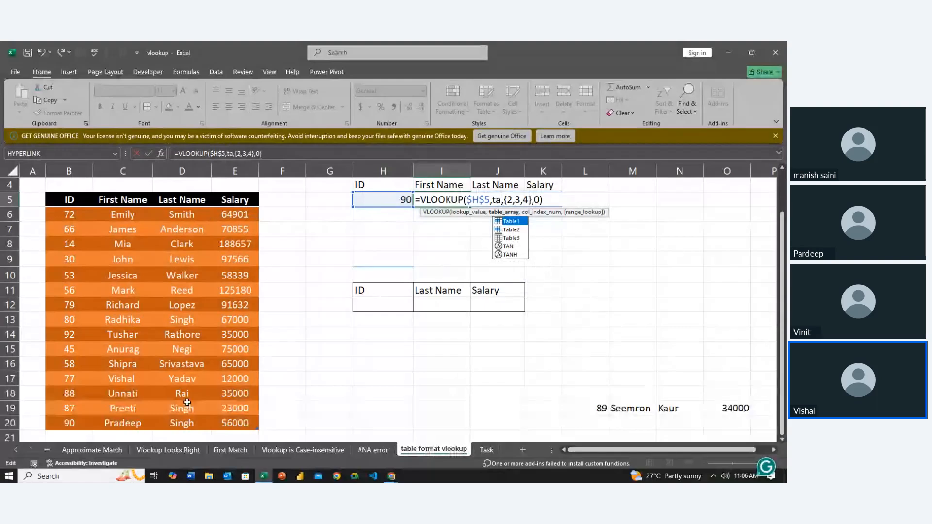
pyautogui.press('Down')
pyautogui.press('Down')
pyautogui.press('Tab')
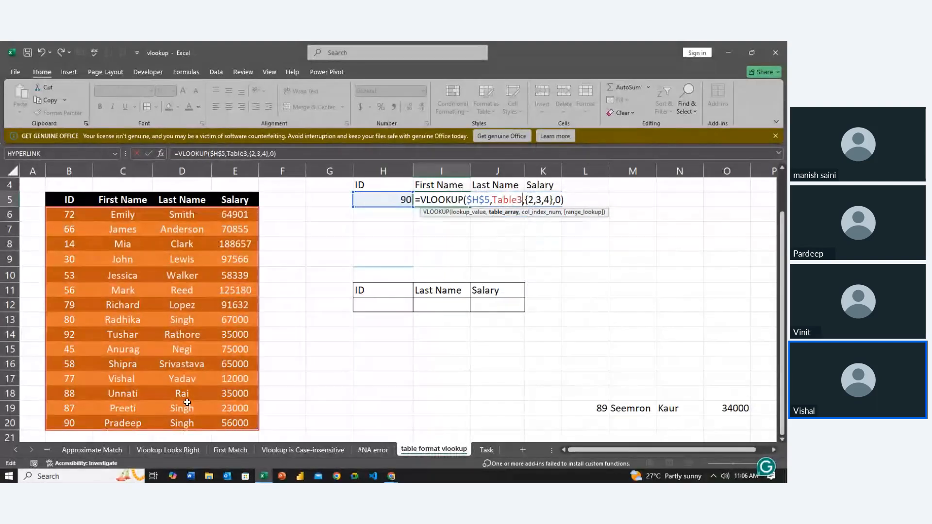
pyautogui.press('BackSpace')
pyautogui.press('BackSpace')
pyautogui.press('BackSpace')
pyautogui.press('BackSpace')
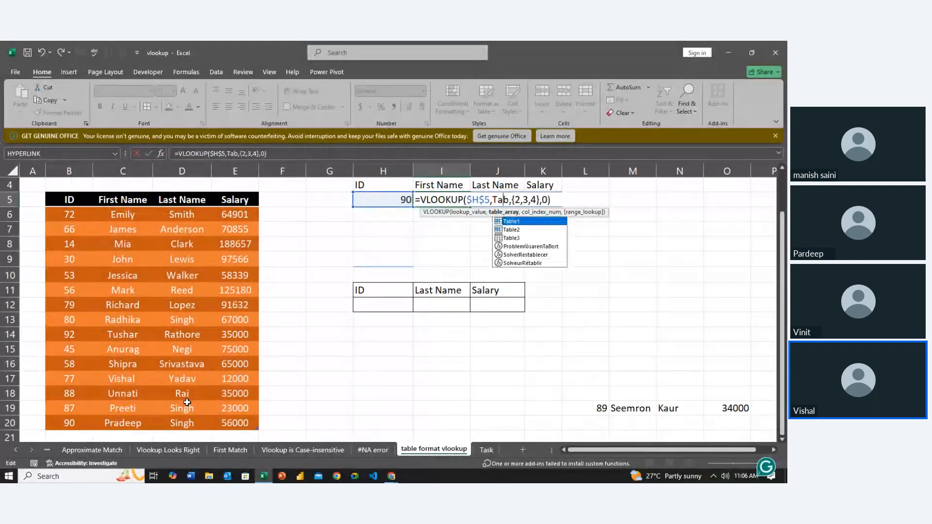
pyautogui.press('BackSpace')
pyautogui.press('BackSpace')
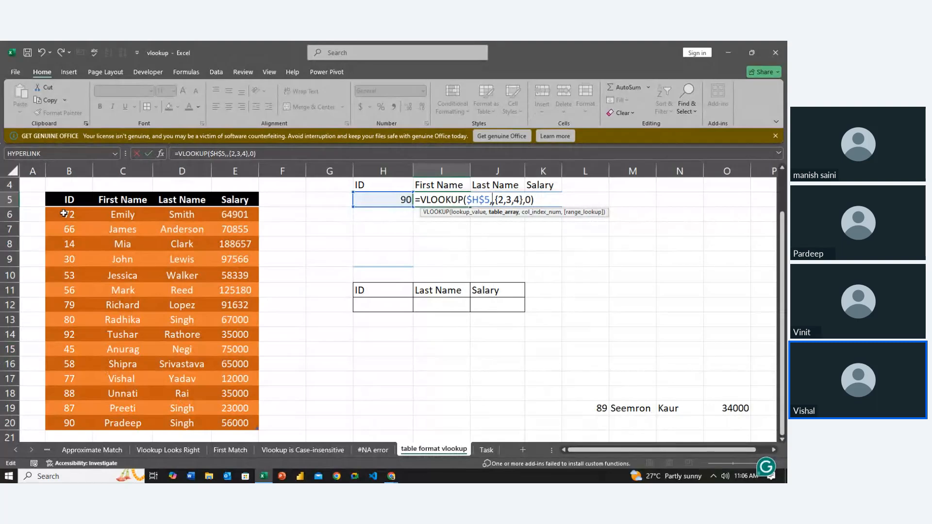
# - Try referencing the table's header cells from ID through Salary as the VLOOKUP's table array, and shrink the reference back to the ID header
pyautogui.click(65, 200)
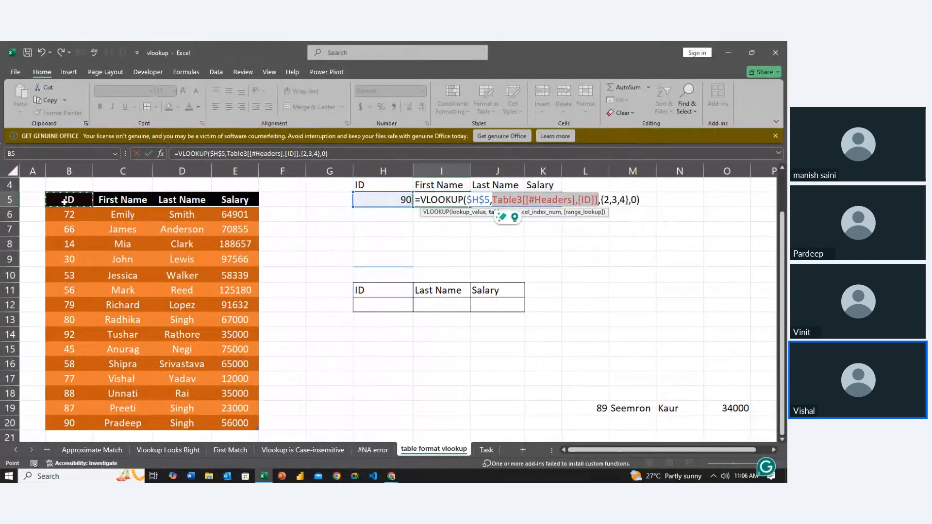
pyautogui.hotkey('shift', 'Down')
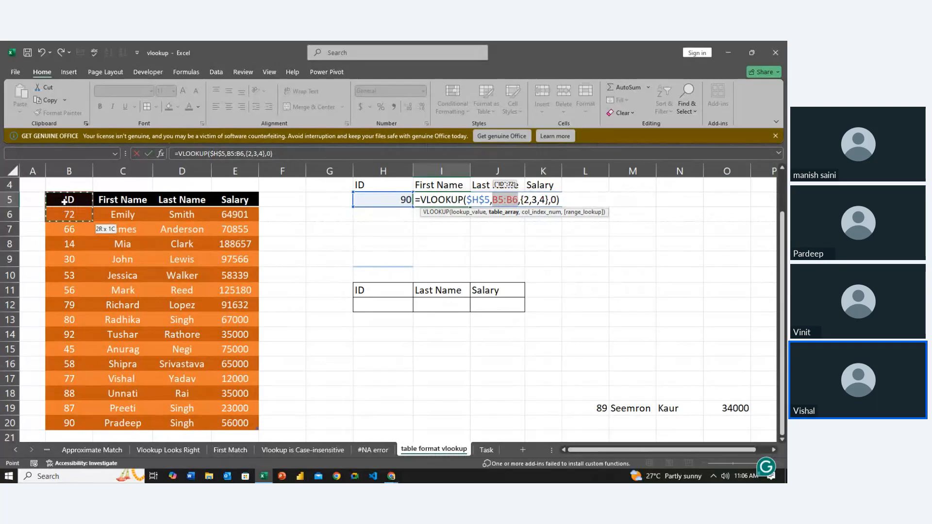
pyautogui.hotkey('shift', 'Up')
pyautogui.hotkey('shift', 'Right')
pyautogui.hotkey('shift', 'Right')
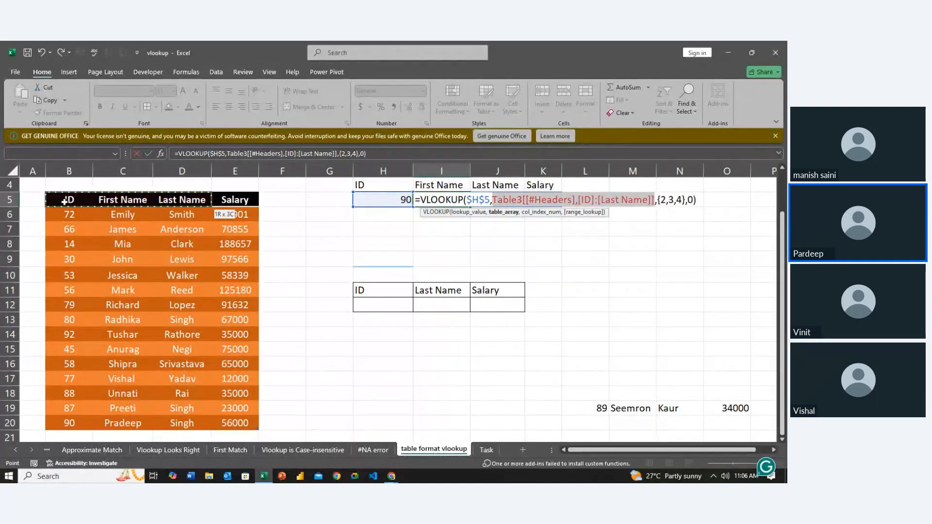
pyautogui.hotkey('shift', 'Right')
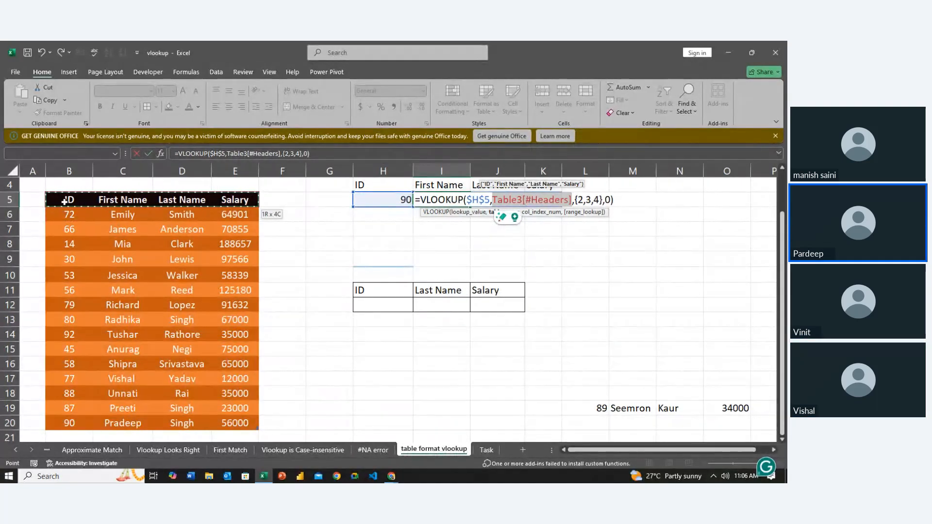
pyautogui.hotkey('shift', 'Left')
pyautogui.hotkey('shift', 'Left')
pyautogui.hotkey('shift', 'Left')
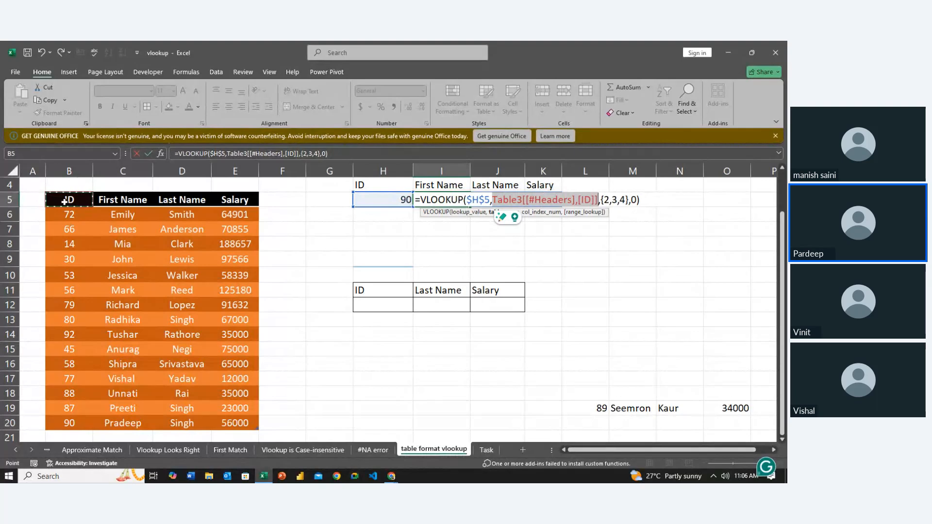
# - Reference the whole table including headers, starting from the ID column through Salary, as the VLOOKUP's table array
pyautogui.click(64, 201)
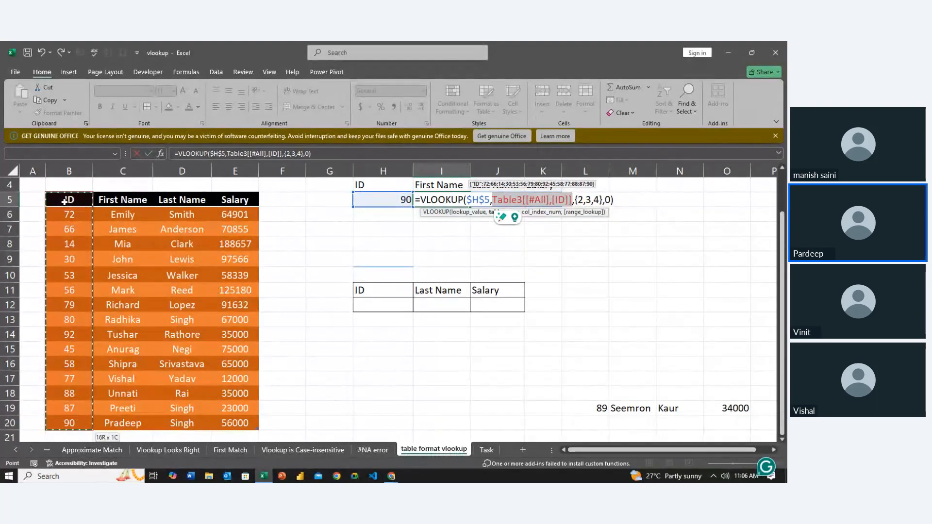
pyautogui.hotkey('shift', 'Right')
pyautogui.hotkey('shift', 'Right')
pyautogui.hotkey('shift', 'Right')
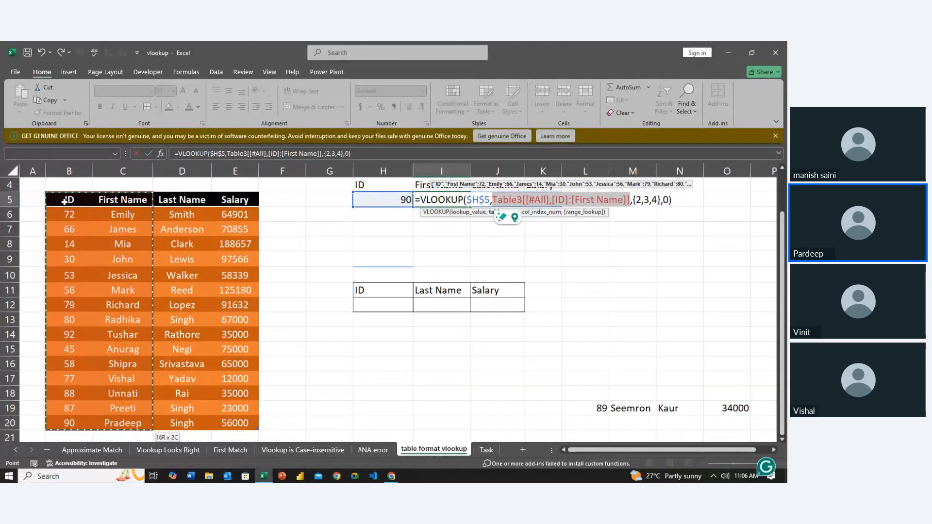
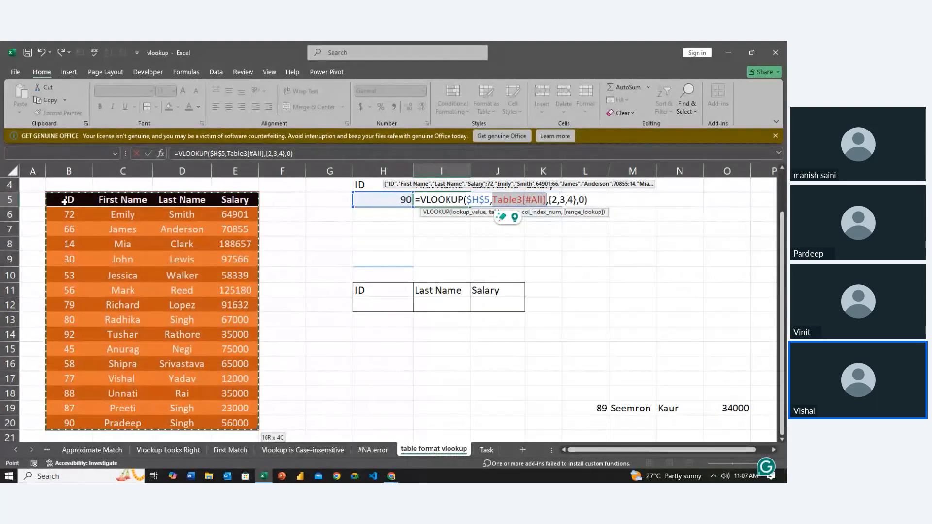
# - Try only the table's data rows, without the header row, as the VLOOKUP's table array
pyautogui.press('BackSpace')
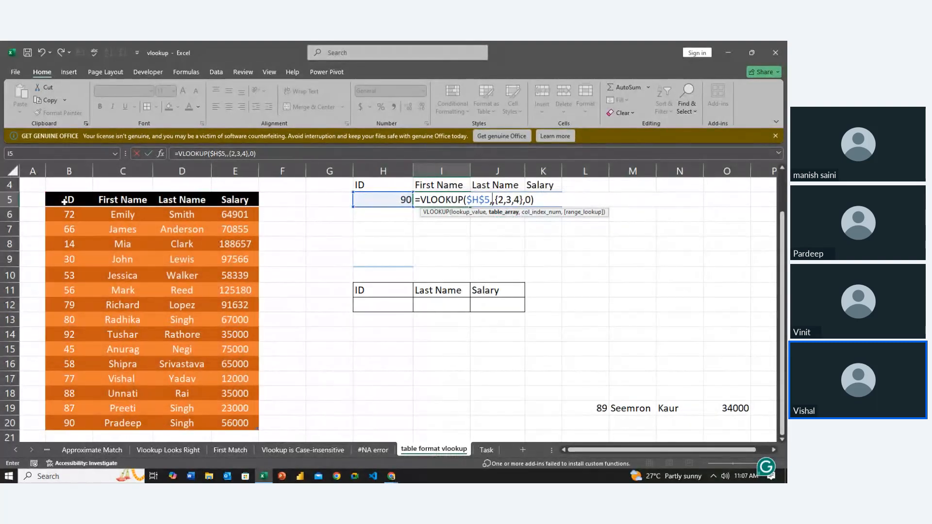
pyautogui.click(202, 261)
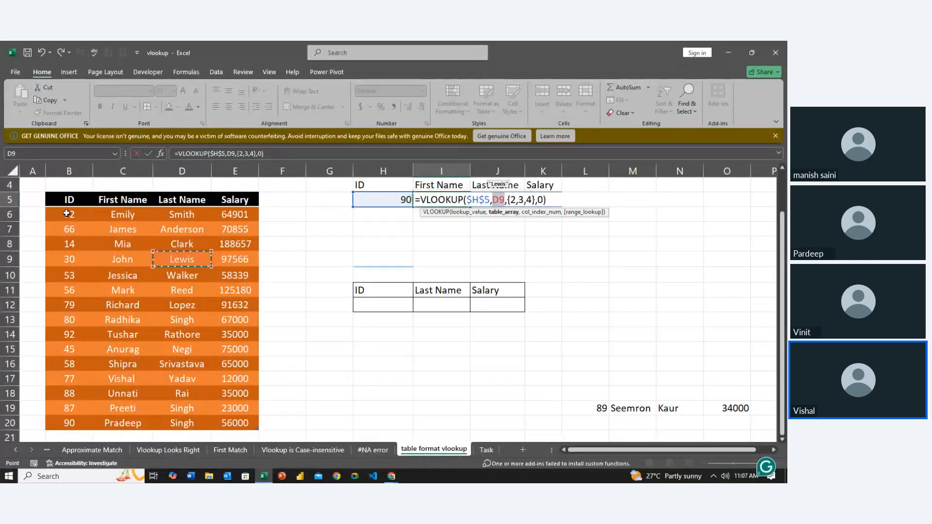
pyautogui.moveTo(61, 212); pyautogui.dragTo(256, 427)
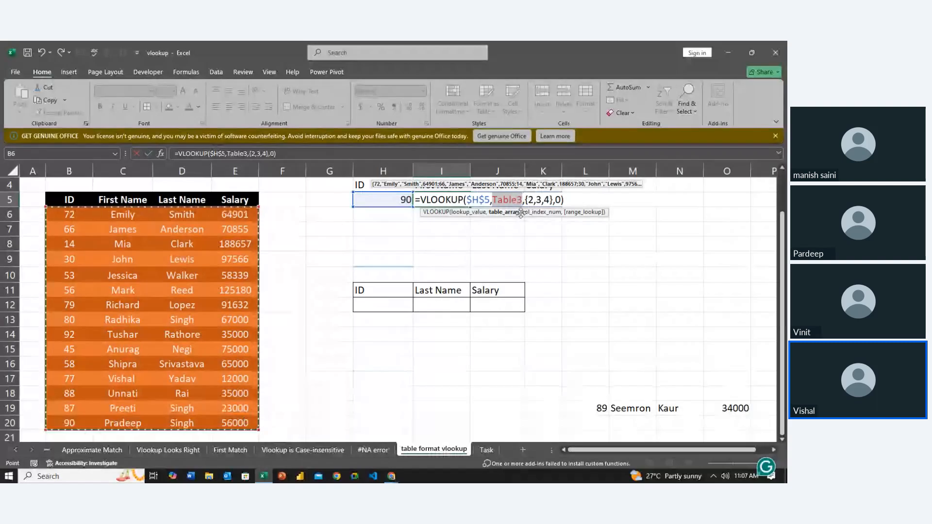
pyautogui.click(182, 244)
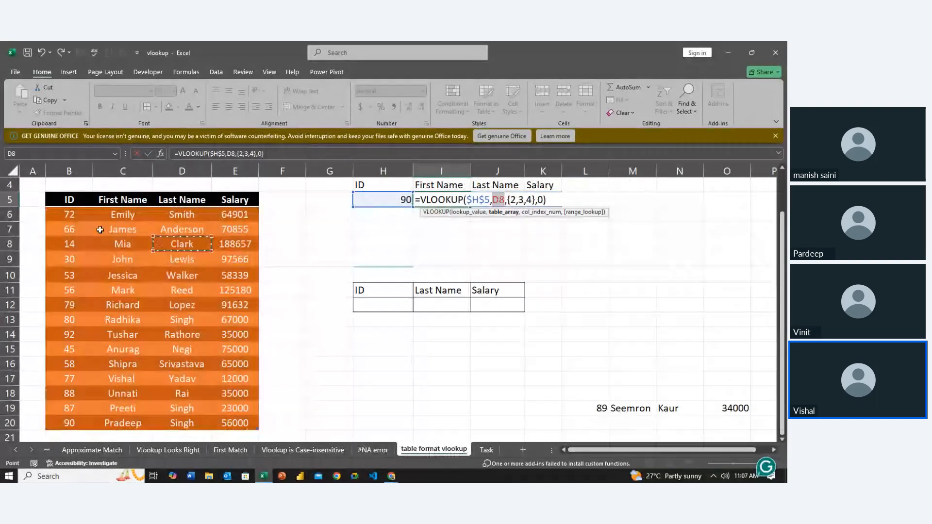
# - Try referencing the whole table from the ID header to the last Salary row, and clear that reference again
pyautogui.click(68, 203)
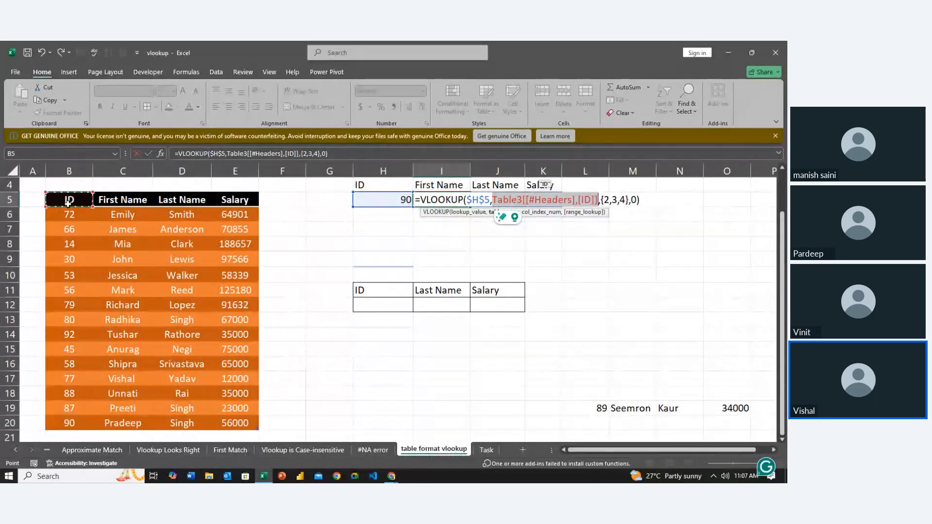
pyautogui.hotkey('ctrl', 'shift', 'Down')
pyautogui.hotkey('ctrl', 'shift', 'Right')
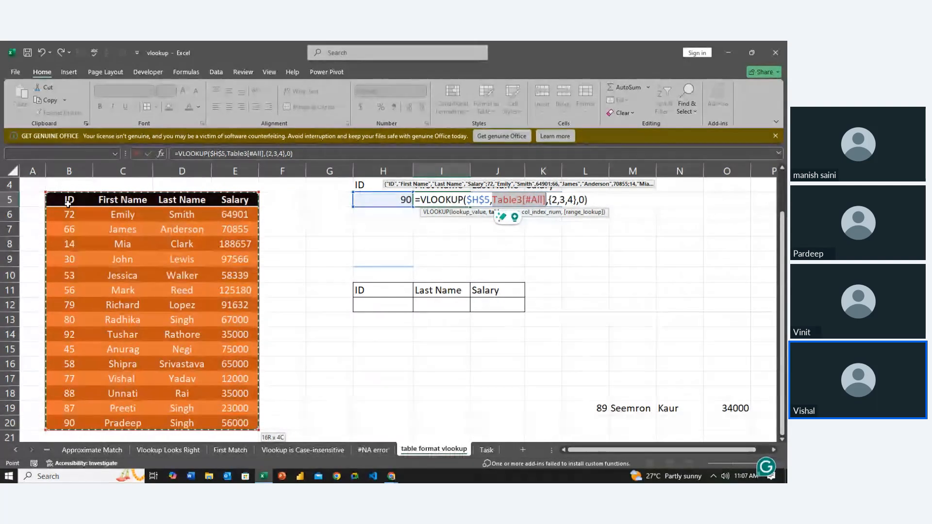
pyautogui.press('BackSpace')
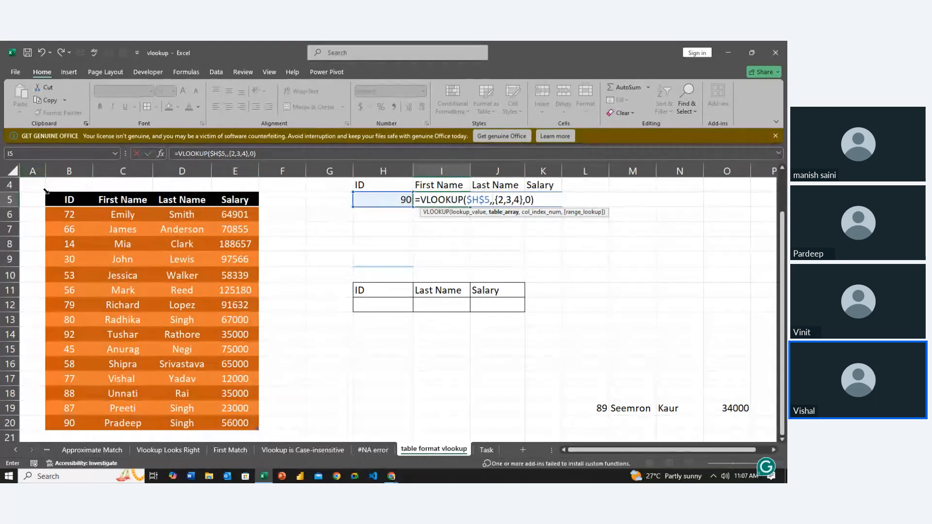
# - Set the VLOOKUP's table array to the whole table including headers, Table3[#All], and commit the formula in I5
pyautogui.moveTo(50, 198); pyautogui.dragTo(157, 403)
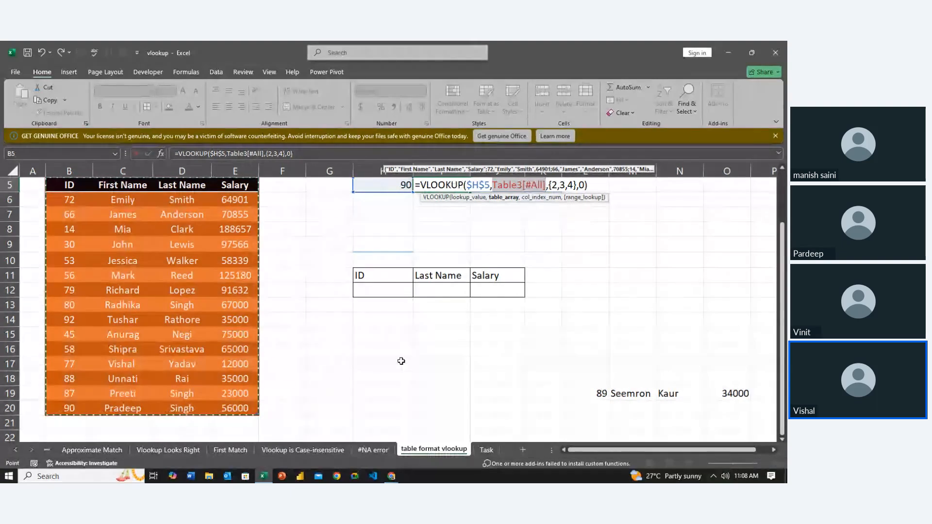
pyautogui.scroll(2, 401, 361)
pyautogui.scroll(-16, 400, 361)
pyautogui.scroll(16, 400, 361)
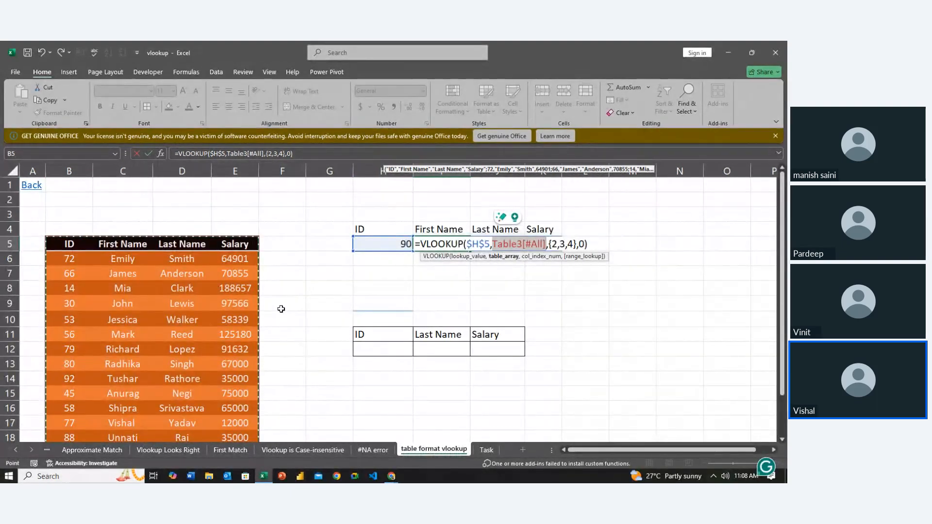
pyautogui.press('Return')
pyautogui.press('Left')
pyautogui.press('Up')
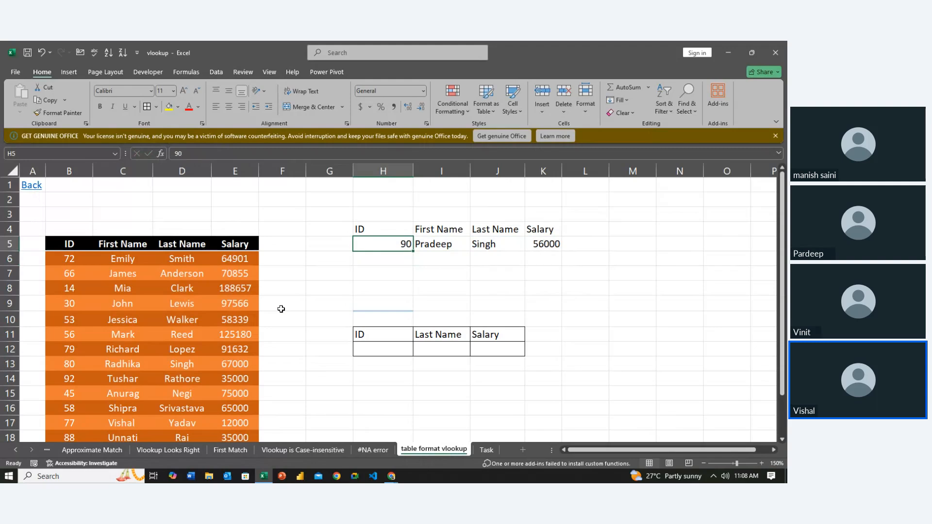
# - Move the record with ID 89 from L19:O19 to the first empty row below the table, starting at B21
pyautogui.scroll(-4, 281, 309)
pyautogui.scroll(3, 282, 308)
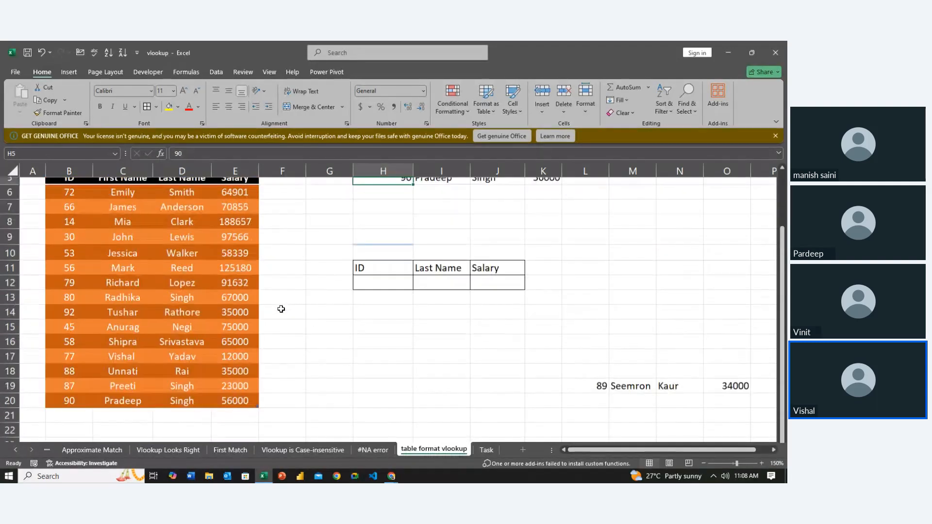
pyautogui.click(589, 408)
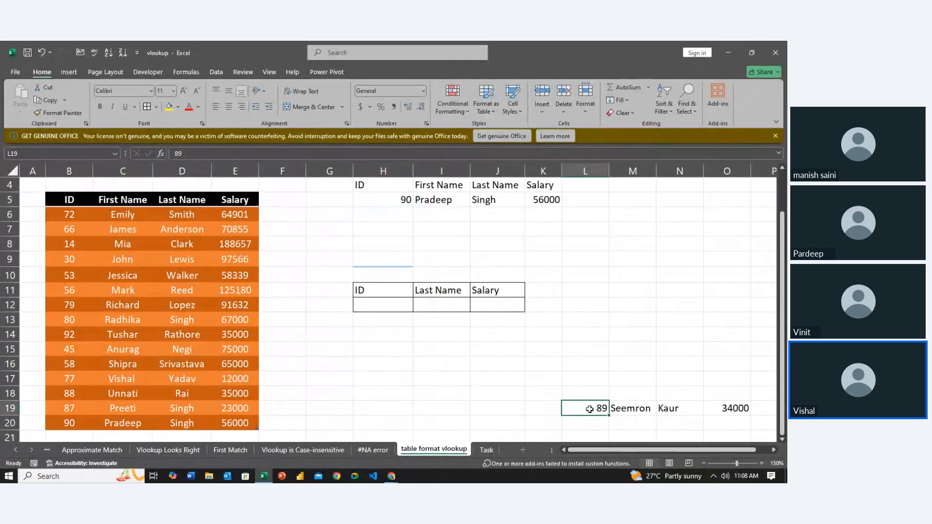
pyautogui.hotkey('shift', 'Right')
pyautogui.hotkey('shift', 'Right')
pyautogui.hotkey('shift', 'Right')
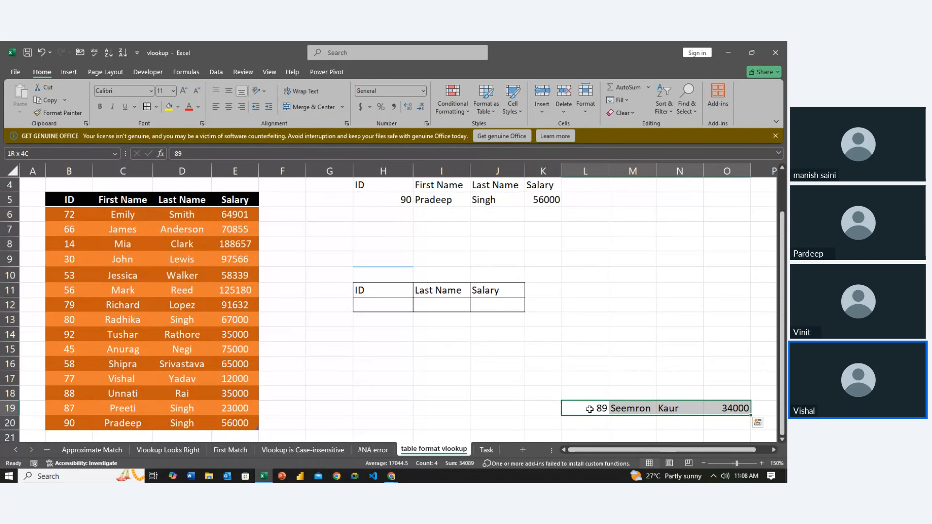
pyautogui.hotkey('ctrl', 'c')
pyautogui.press('Left')
pyautogui.press('Left')
pyautogui.press('Left')
pyautogui.press('Left')
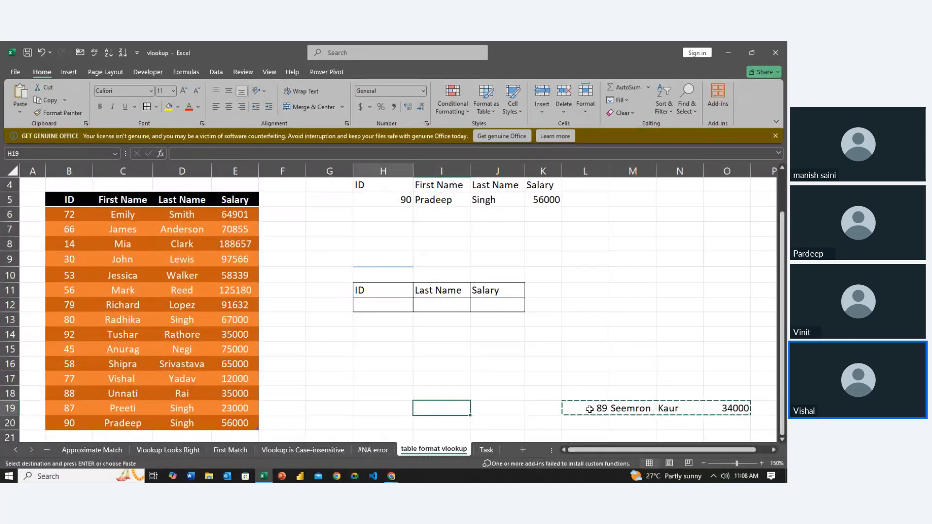
pyautogui.press('Down')
pyautogui.press('Left')
pyautogui.press('Left')
pyautogui.press('Left')
pyautogui.press('Left')
pyautogui.press('Left')
pyautogui.press('Left')
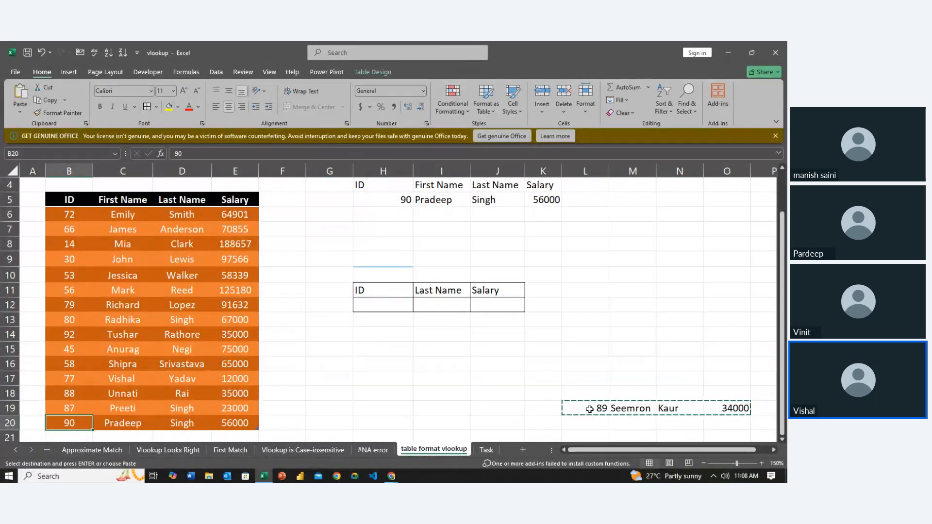
pyautogui.press('Down')
pyautogui.hotkey('ctrl', 'v')
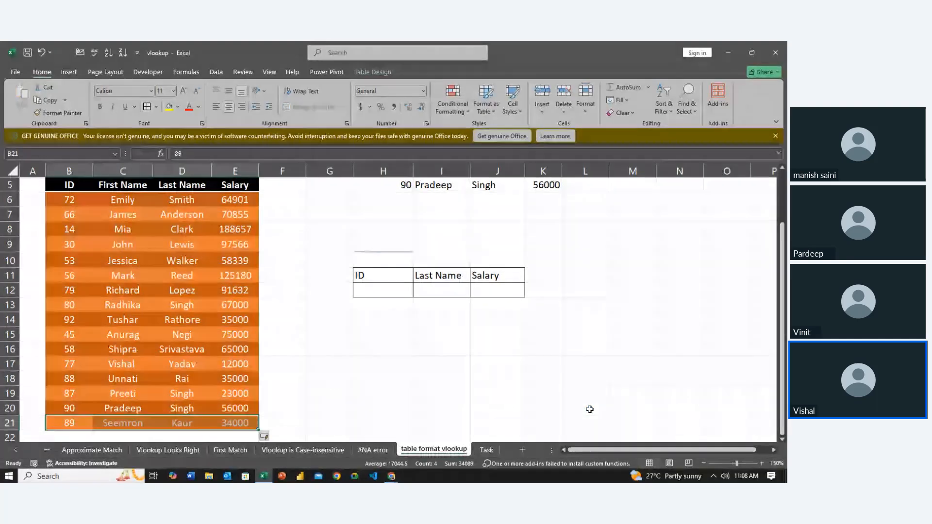
# - Set the lookup ID in H5 to 89 to test the newly added table row
pyautogui.press('Up')
pyautogui.press('Right')
pyautogui.press('Right')
pyautogui.press('Right')
pyautogui.press('Up')
pyautogui.press('Up')
pyautogui.press('Up')
pyautogui.press('Up')
pyautogui.press('Up')
pyautogui.press('Up')
pyautogui.press('Up')
pyautogui.press('Up')
pyautogui.press('Up')
pyautogui.press('Up')
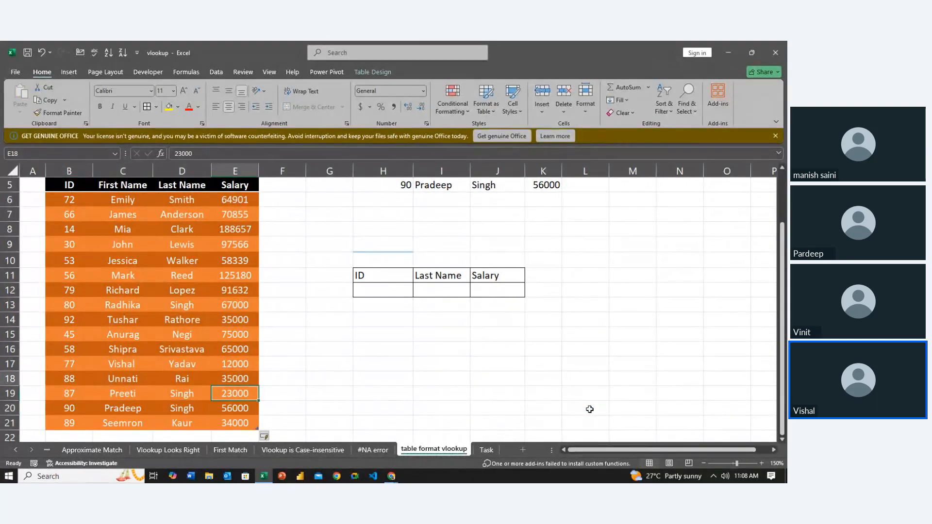
pyautogui.press('Right')
pyautogui.press('Up')
pyautogui.press('Up')
pyautogui.press('Up')
pyautogui.press('Up')
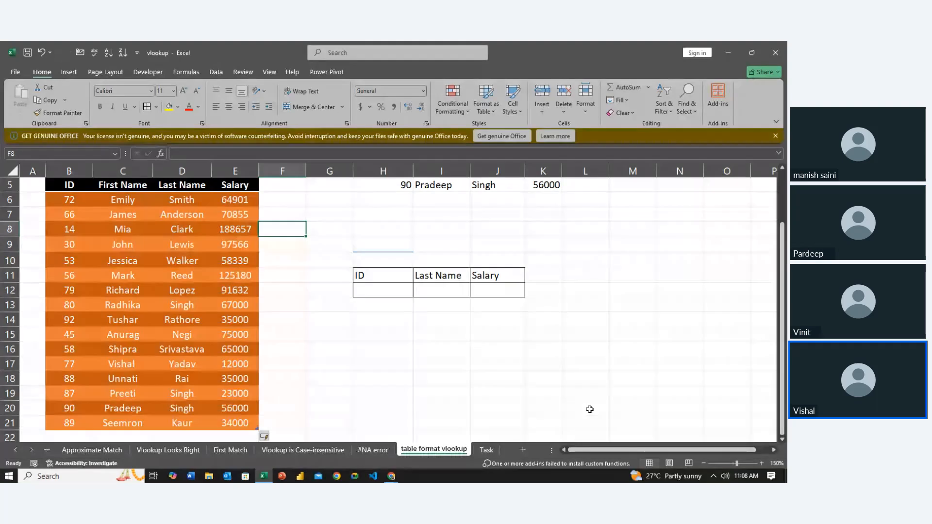
pyautogui.press('Right')
pyautogui.press('Right')
pyautogui.press('Up')
pyautogui.press('Up')
pyautogui.press('Down')
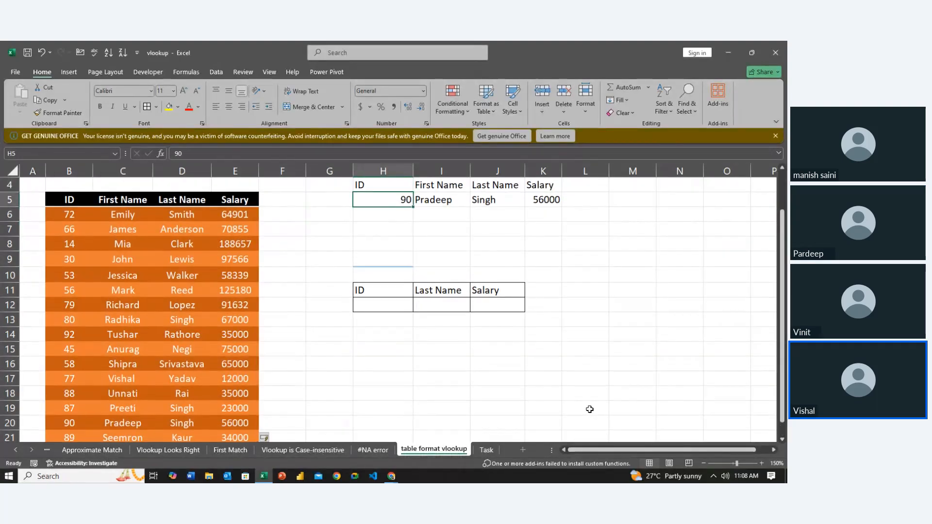
pyautogui.write('89')
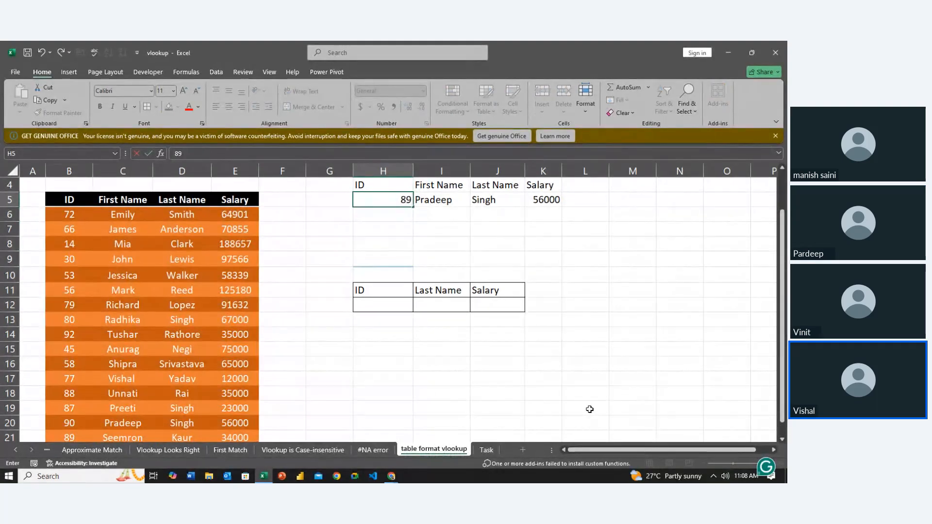
pyautogui.press('Return')
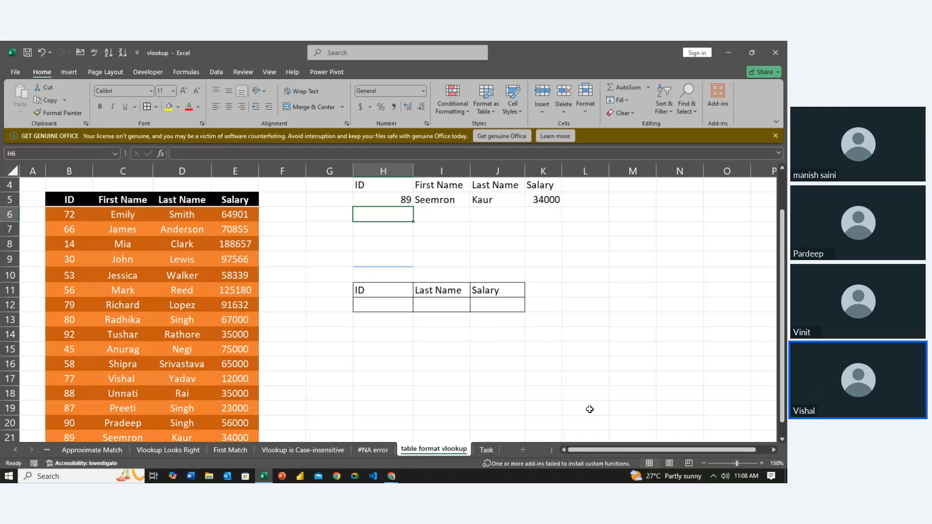
pyautogui.press('Left')
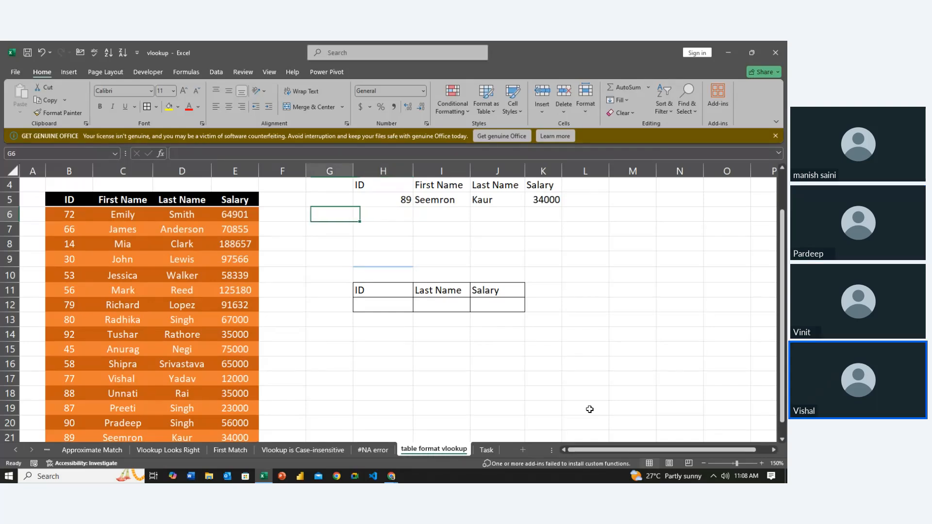
pyautogui.press('Left')
pyautogui.press('Left')
pyautogui.press('Left')
pyautogui.press('Down')
pyautogui.press('Down')
pyautogui.press('Down')
pyautogui.press('Down')
pyautogui.press('Down')
pyautogui.press('Down')
pyautogui.press('Right')
pyautogui.press('Up')
pyautogui.press('Up')
pyautogui.press('Right')
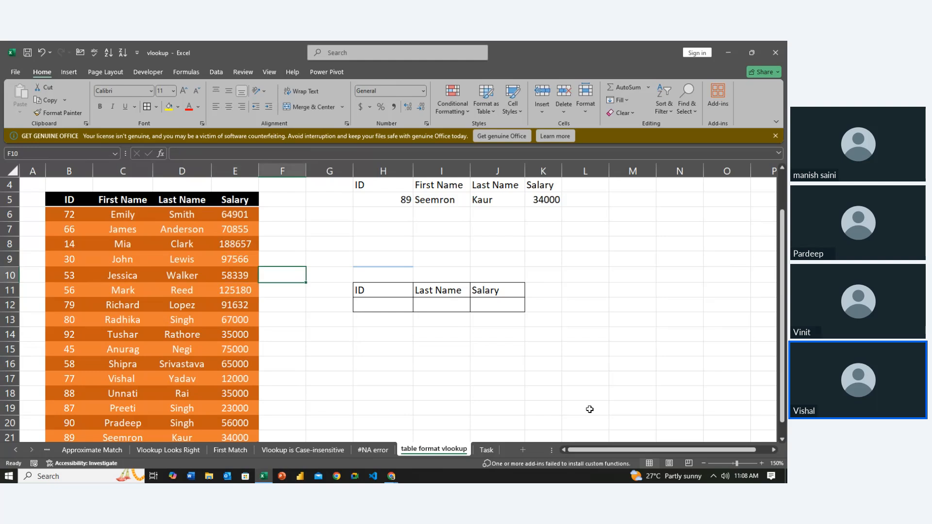
# - Change the lookup ID in H5 to 101
pyautogui.press('Right')
pyautogui.press('Right')
pyautogui.press('Up')
pyautogui.press('Up')
pyautogui.press('Up')
pyautogui.press('Up')
pyautogui.press('Up')
pyautogui.press('Up')
pyautogui.press('Down')
pyautogui.press('F2')
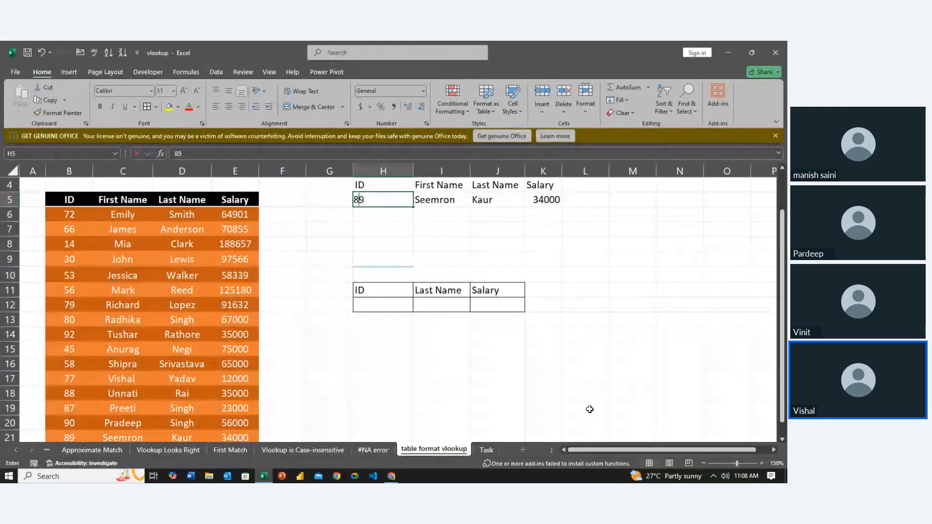
pyautogui.press('BackSpace')
pyautogui.press('Delete')
pyautogui.write('101')
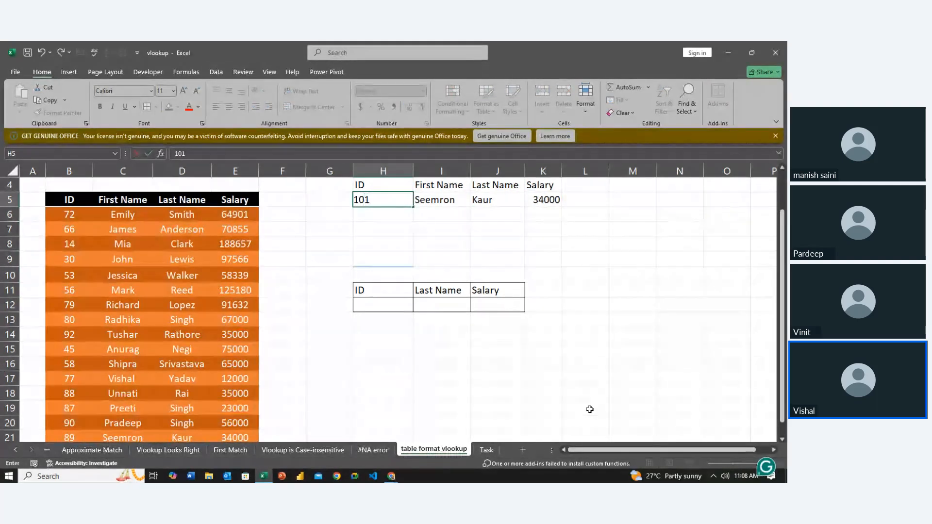
pyautogui.press('Return')
# - Add a new record directly below the table's last row by entering ID 101 in B22
pyautogui.press('Down')
pyautogui.press('Down')
pyautogui.press('Left')
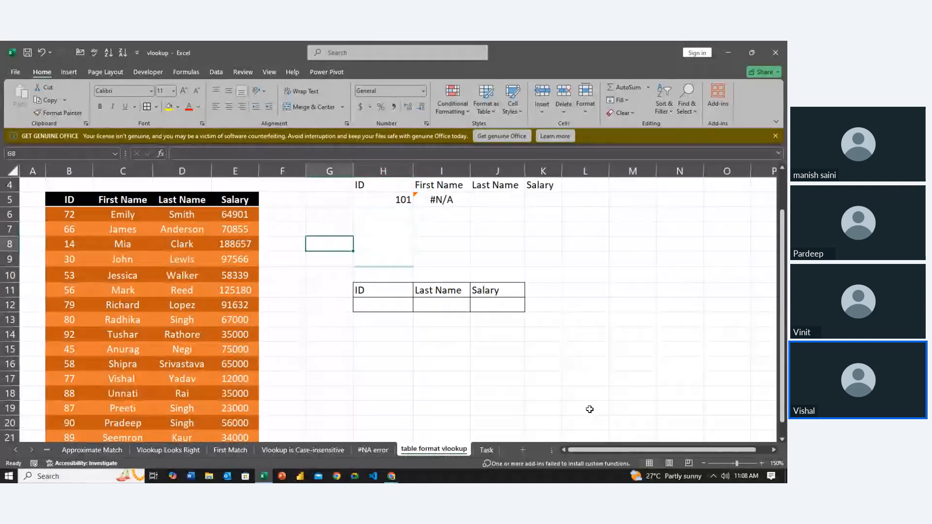
pyautogui.press('Left')
pyautogui.press('Down')
pyautogui.press('Down')
pyautogui.press('Down')
pyautogui.press('Down')
pyautogui.press('Down')
pyautogui.press('Down')
pyautogui.press('Down')
pyautogui.press('Down')
pyautogui.press('Down')
pyautogui.press('Down')
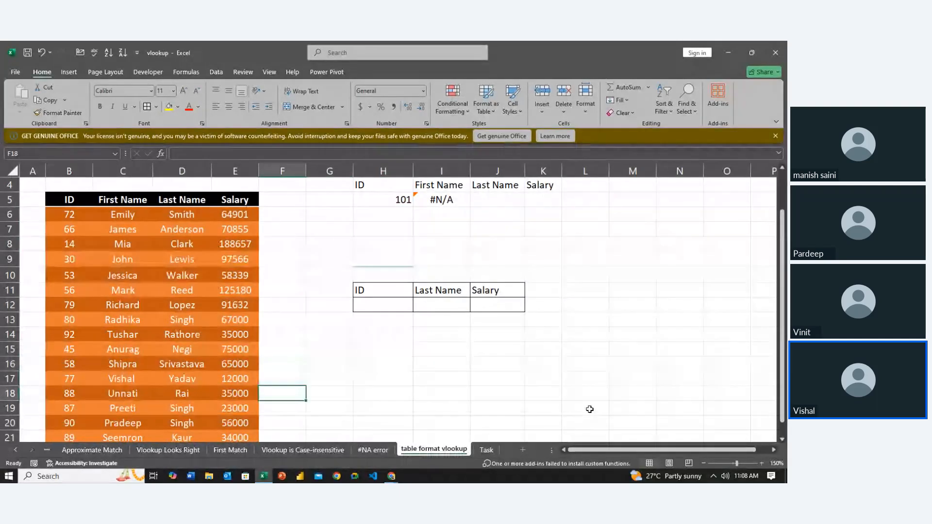
pyautogui.press('Down')
pyautogui.keyDown('ctrl'); pyautogui.scroll(-2, 589, 409); pyautogui.keyUp('ctrl')
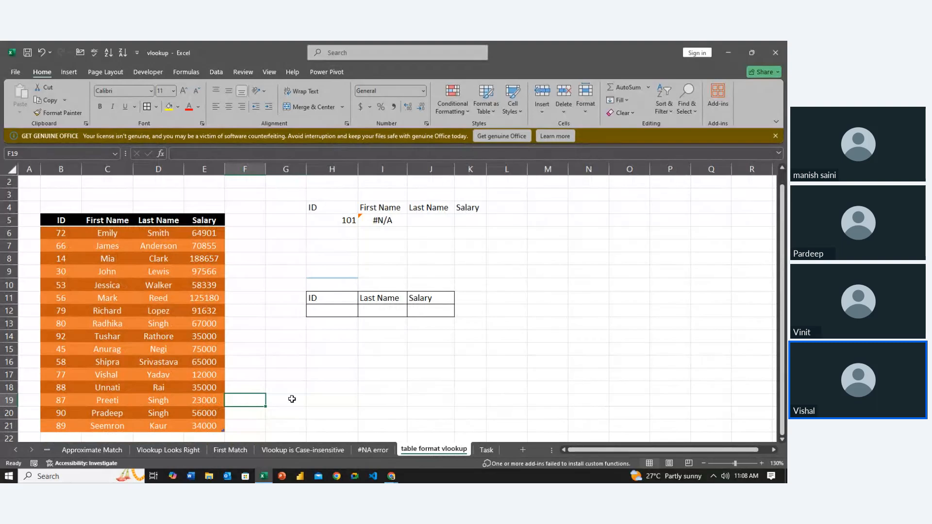
pyautogui.scroll(-2, 291, 399)
pyautogui.scroll(2, 292, 398)
pyautogui.keyDown('ctrl'); pyautogui.scroll(-1, 291, 399); pyautogui.keyUp('ctrl')
pyautogui.click(68, 416)
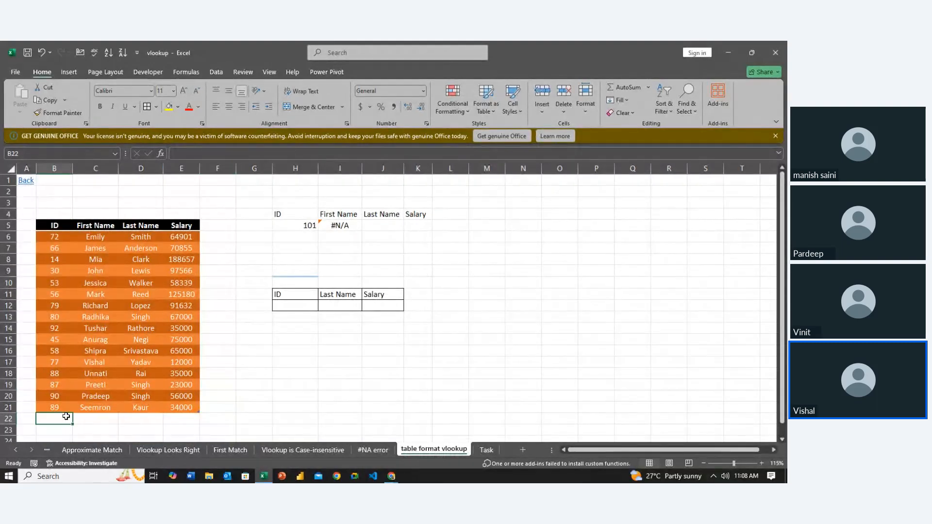
pyautogui.write('10')
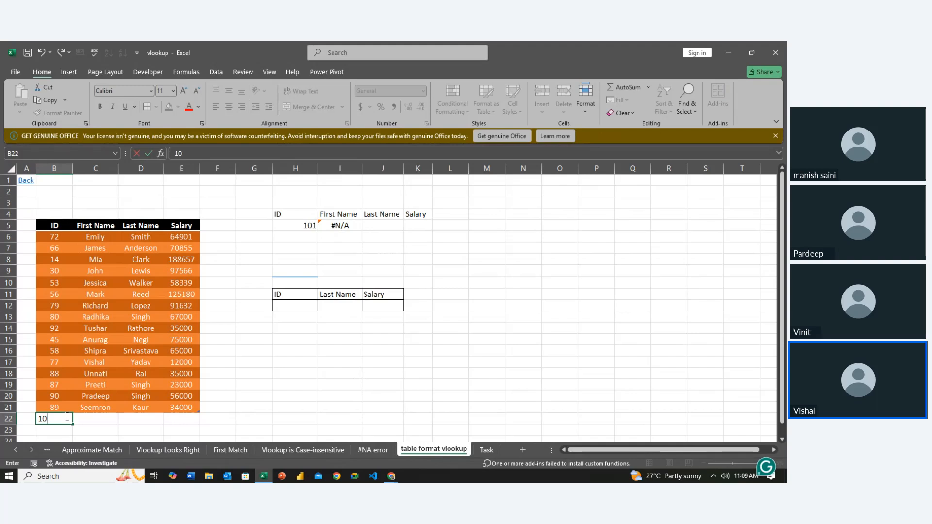
pyautogui.write('1')
pyautogui.press('Tab')
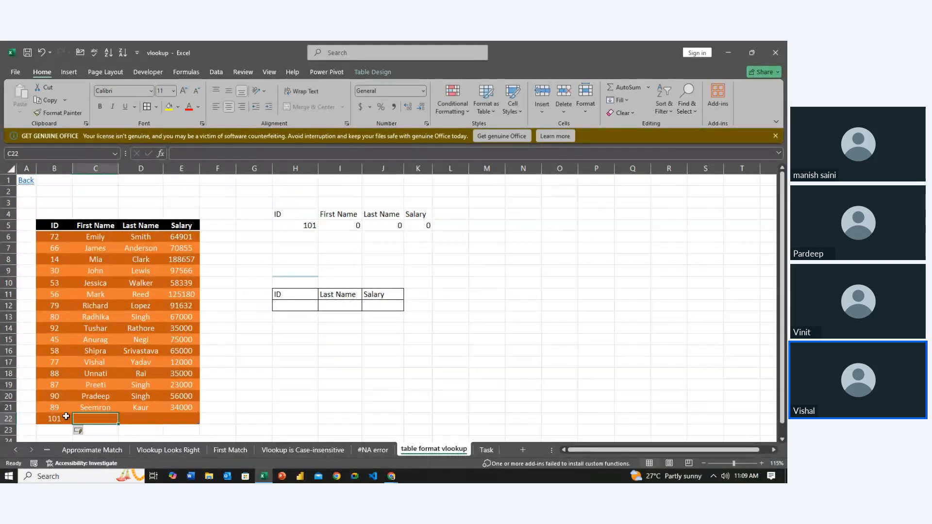
# - Complete the new record in row 22 with the person's first name, last name and a salary of 45000
pyautogui.write('Man')
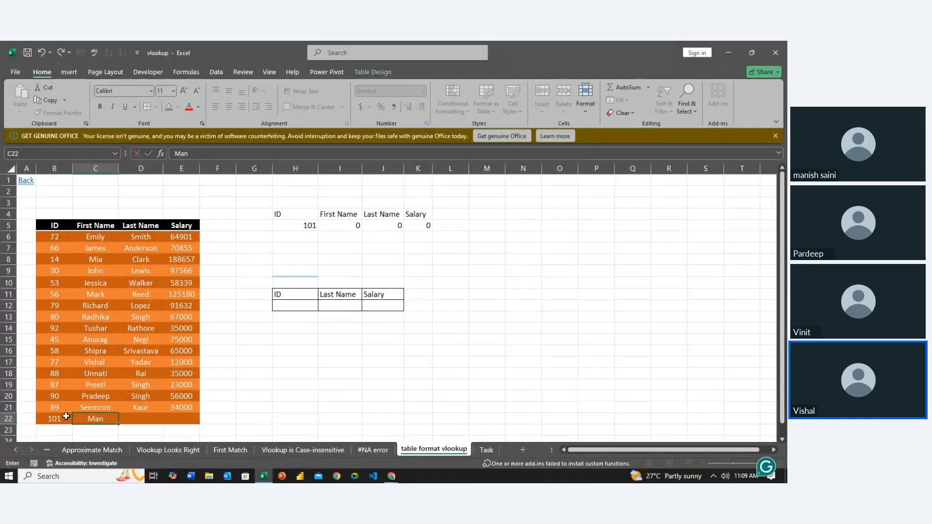
pyautogui.write('ish')
pyautogui.press('Tab')
pyautogui.write('S')
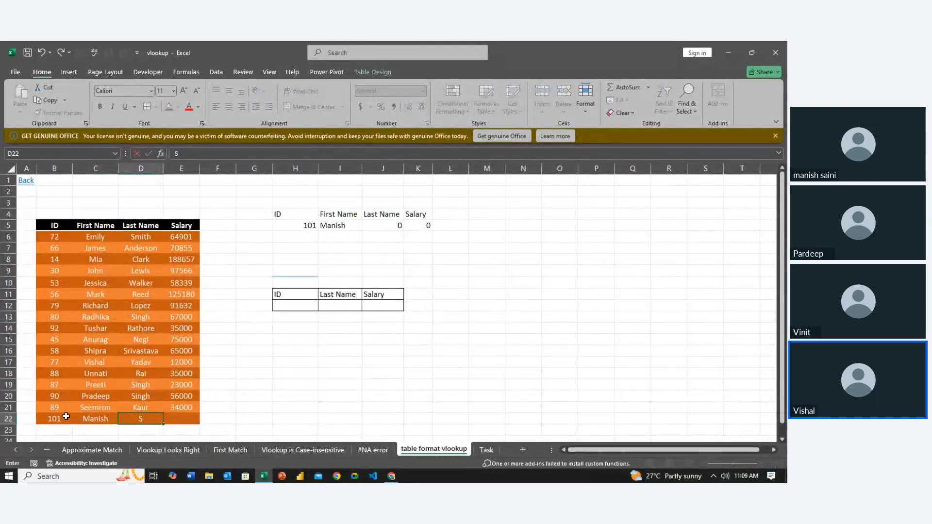
pyautogui.write('aini')
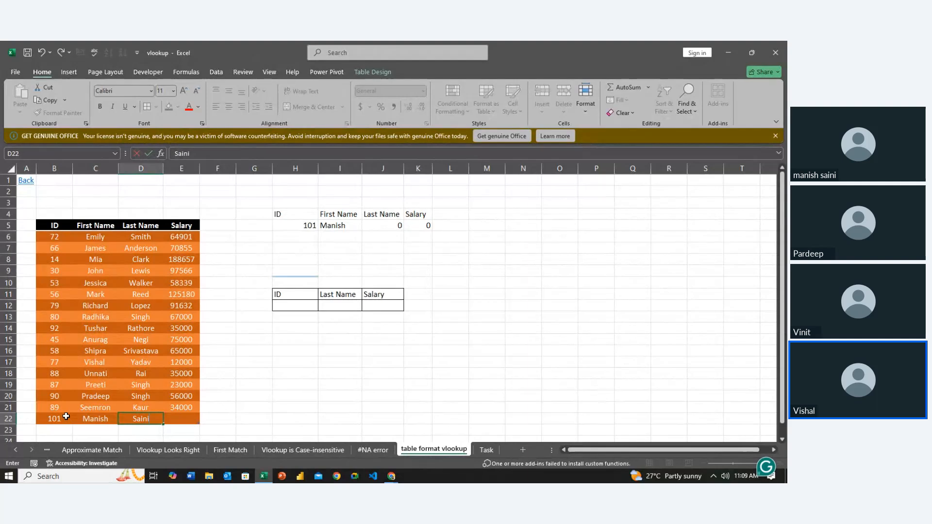
pyautogui.press('Tab')
pyautogui.write('450')
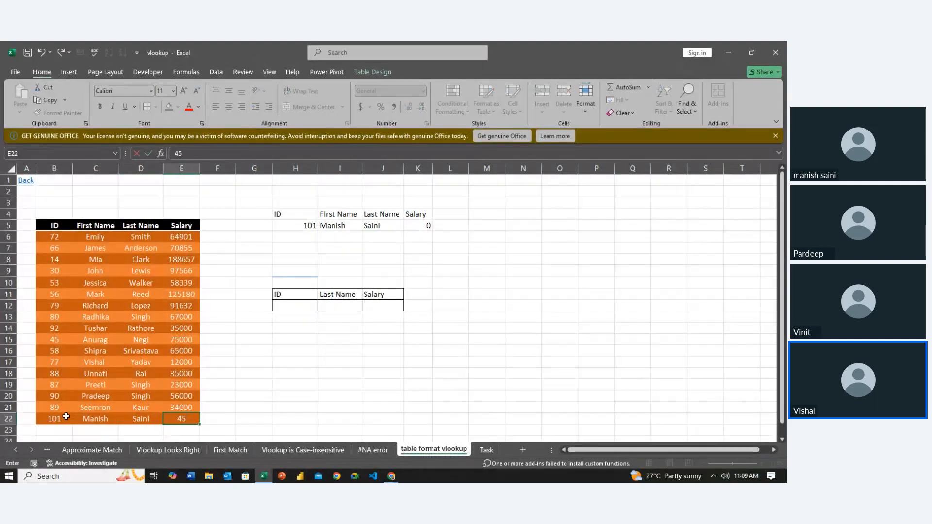
pyautogui.write('00')
pyautogui.press('Return')
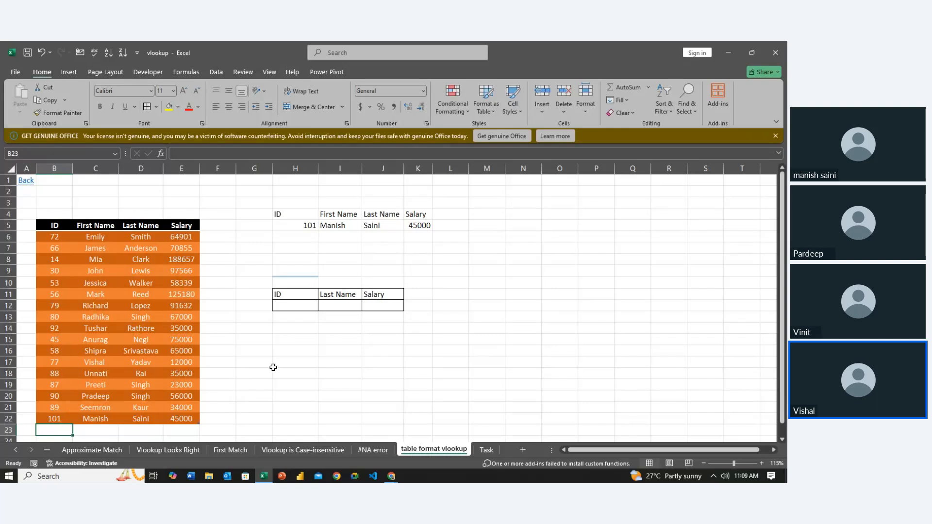
# - Open data validation for the empty ID cell H12 and allow only List entries
pyautogui.scroll(1, 281, 363)
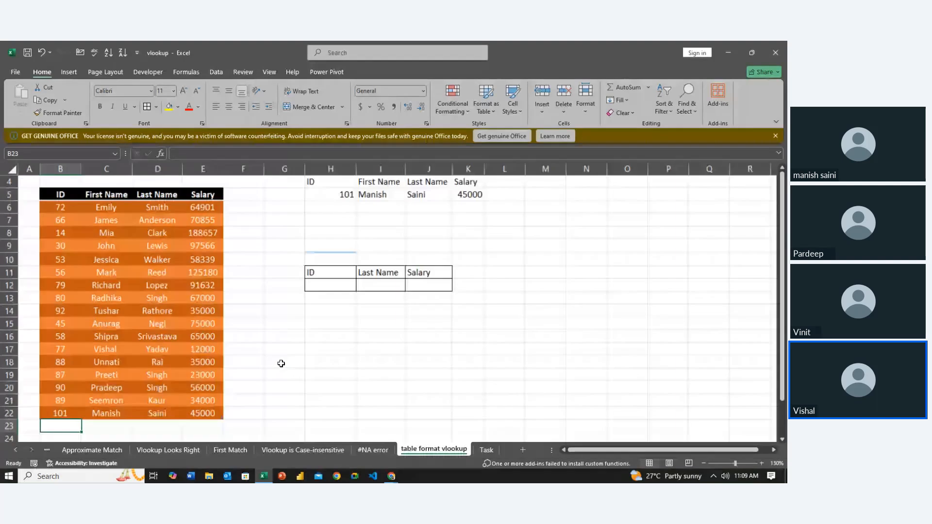
pyautogui.scroll(1, 358, 347)
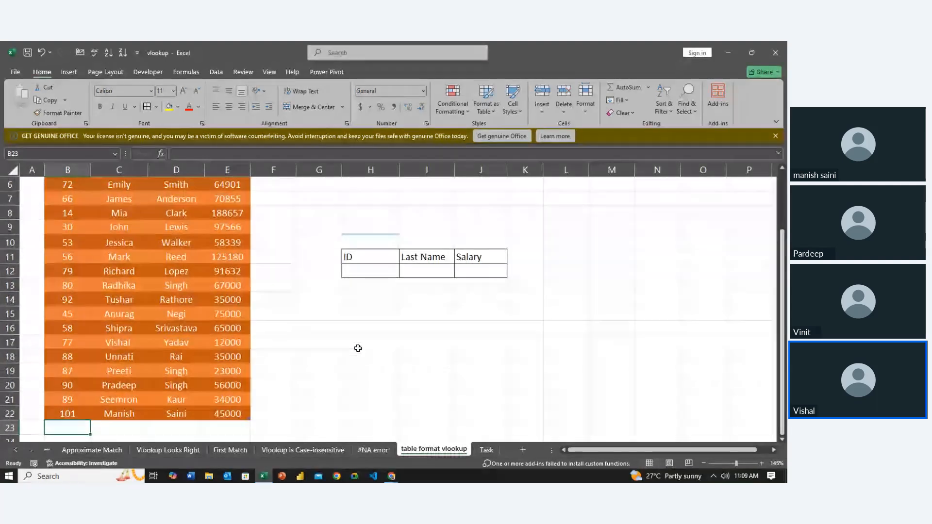
pyautogui.click(388, 270)
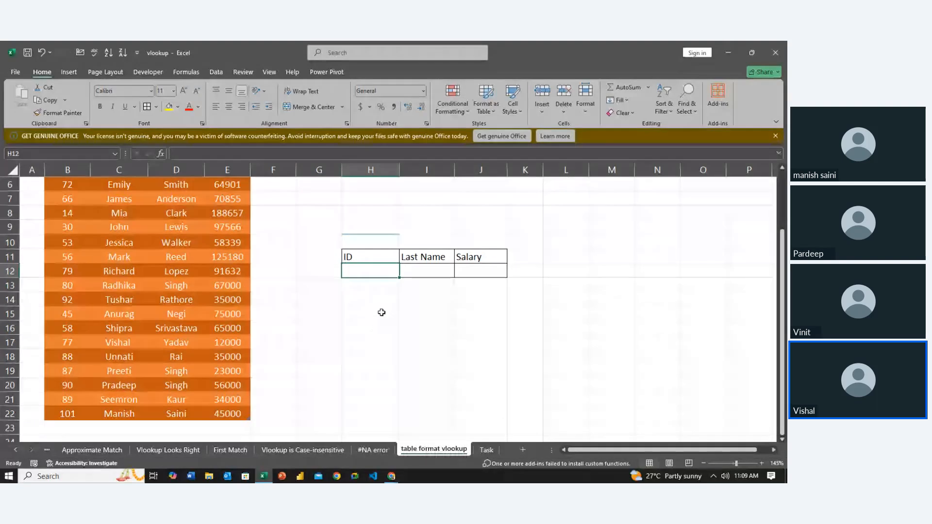
pyautogui.scroll(2, 381, 312)
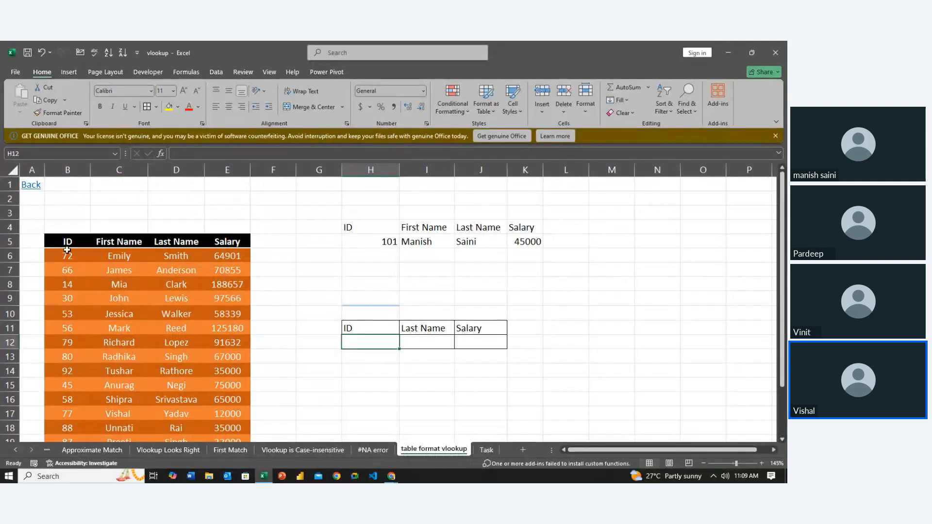
pyautogui.scroll(-2, 300, 293)
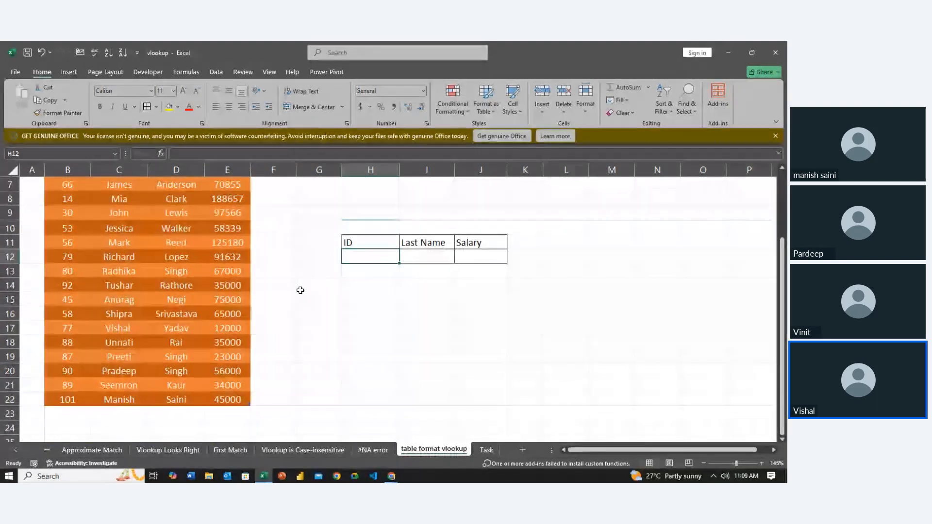
pyautogui.click(211, 75)
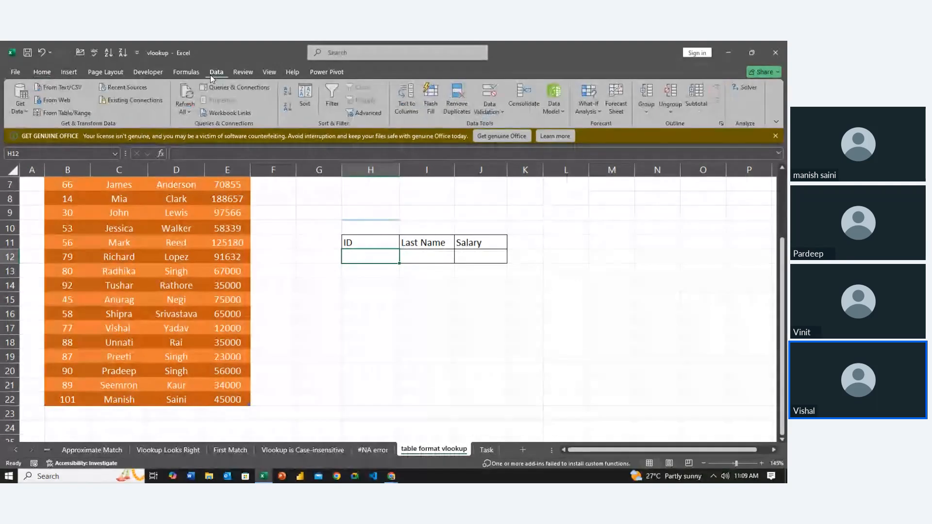
pyautogui.click(490, 92)
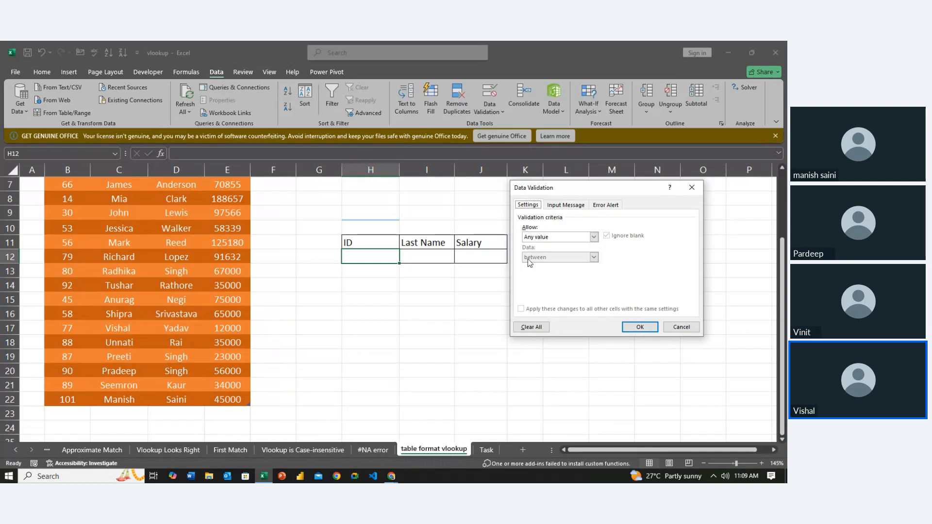
pyautogui.click(594, 237)
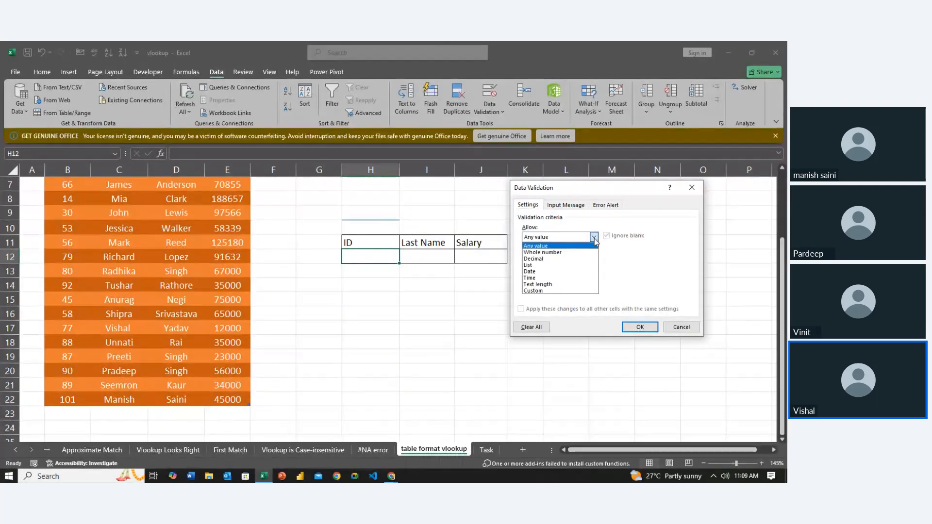
pyautogui.click(551, 265)
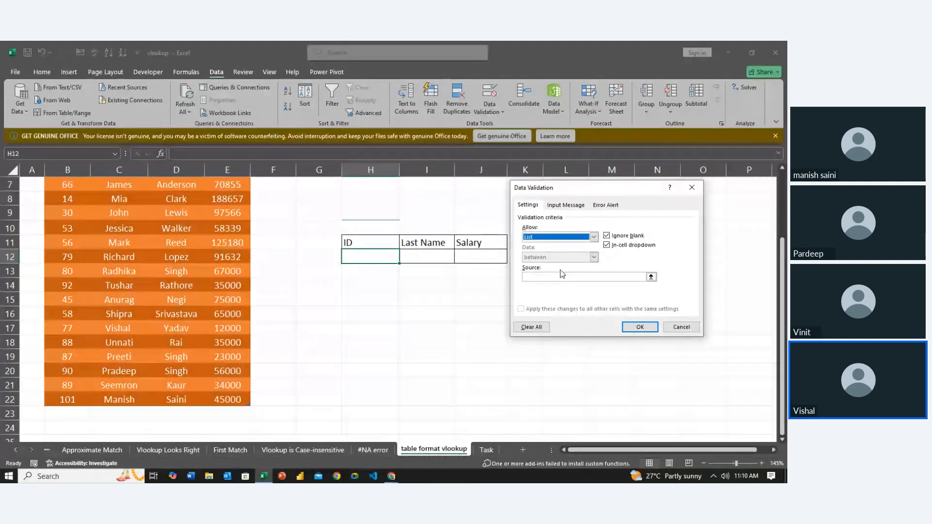
# - Set the list source to =$B$5:$B$22, including the ID header, and apply the validation to H12
pyautogui.click(540, 276)
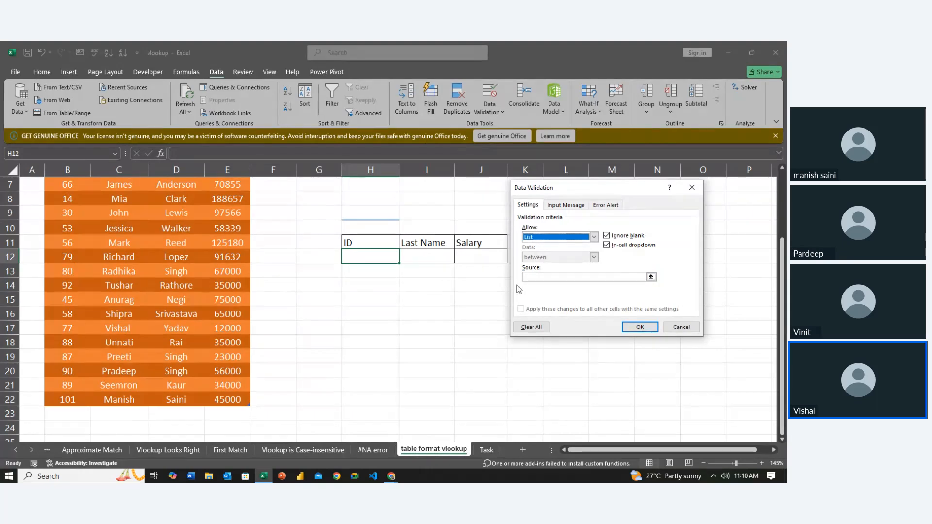
pyautogui.click(534, 276)
pyautogui.scroll(2, 289, 258)
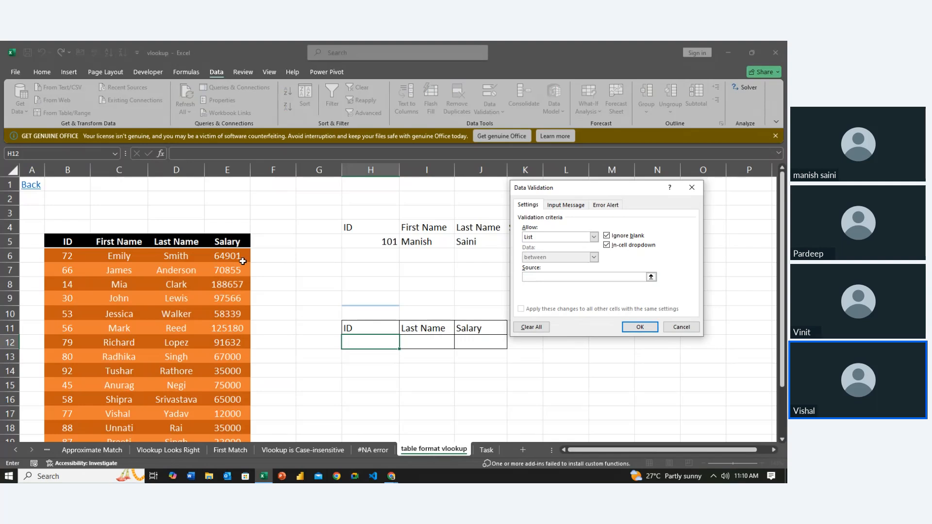
pyautogui.click(68, 240)
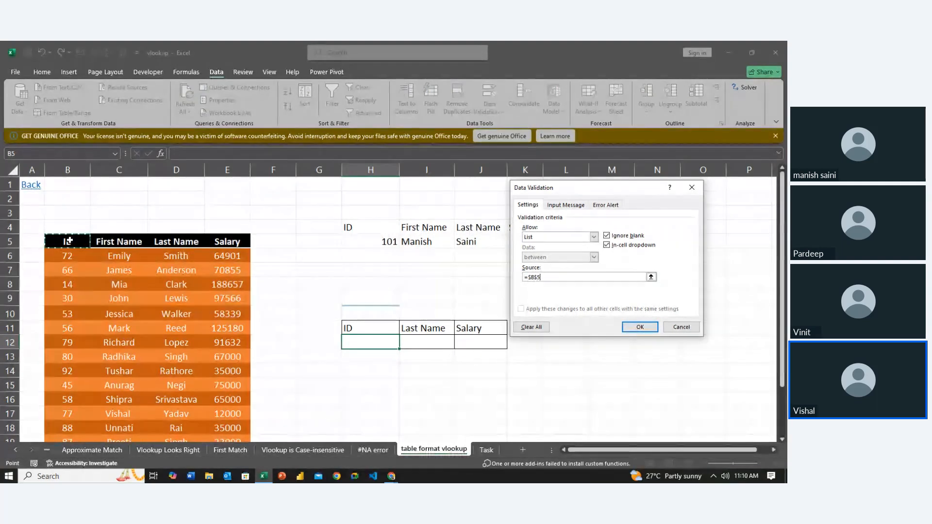
pyautogui.hotkey('ctrl', 'shift', 'Down')
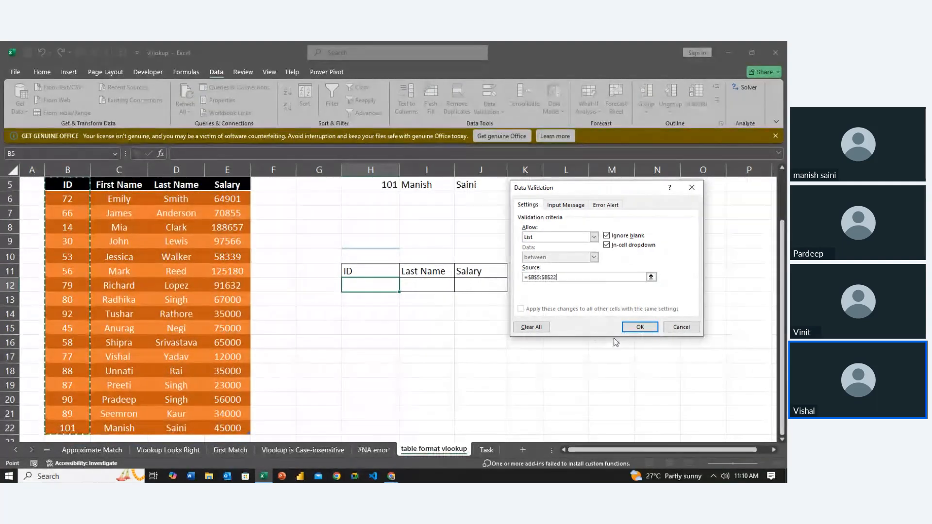
pyautogui.click(639, 327)
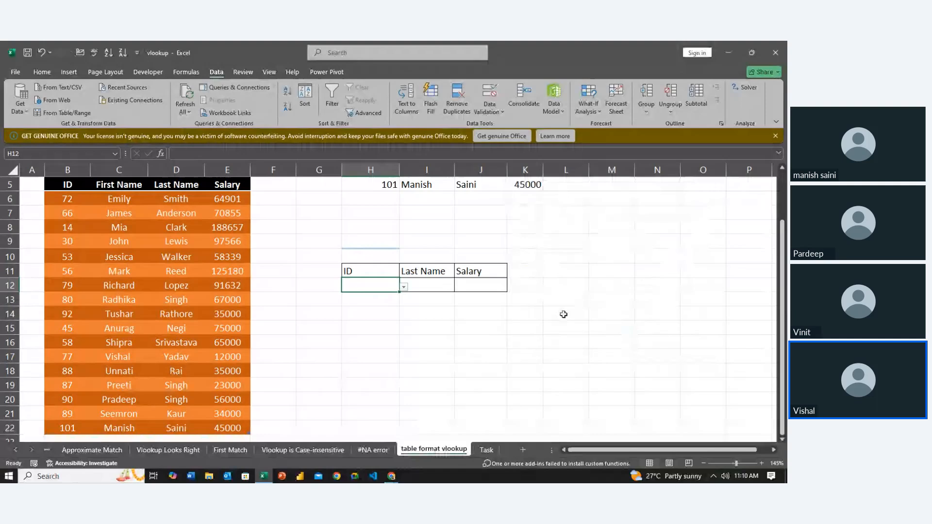
# - Look through the drop-down list in H12 and choose ID 101
pyautogui.click(403, 287)
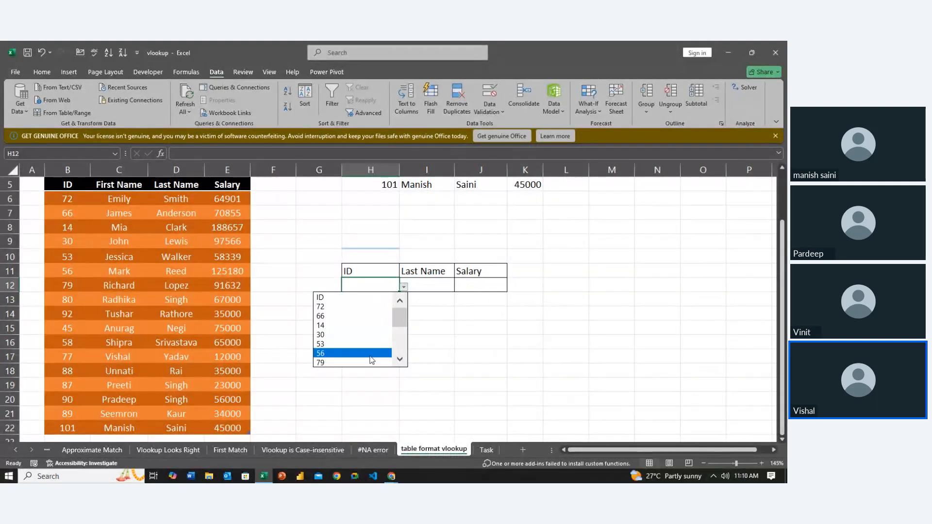
pyautogui.scroll(-4, 399, 336)
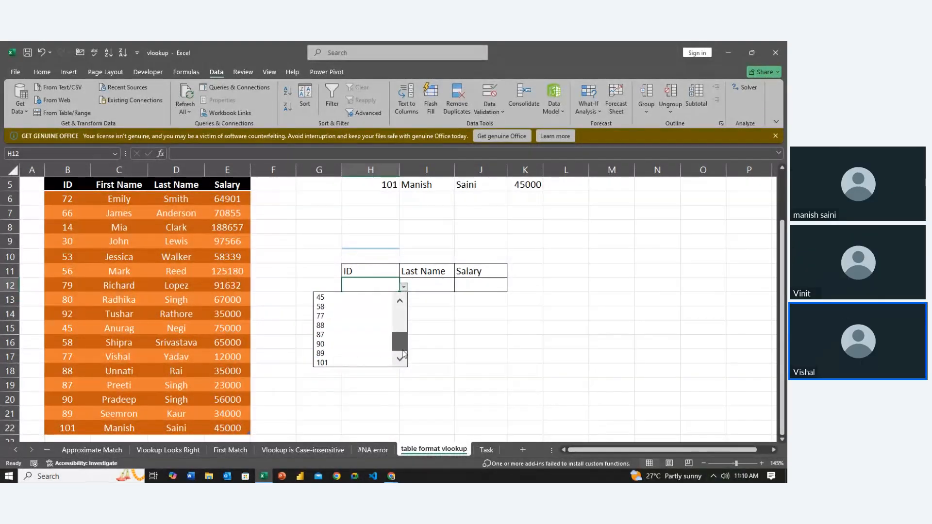
pyautogui.moveTo(402, 349); pyautogui.dragTo(402, 305)
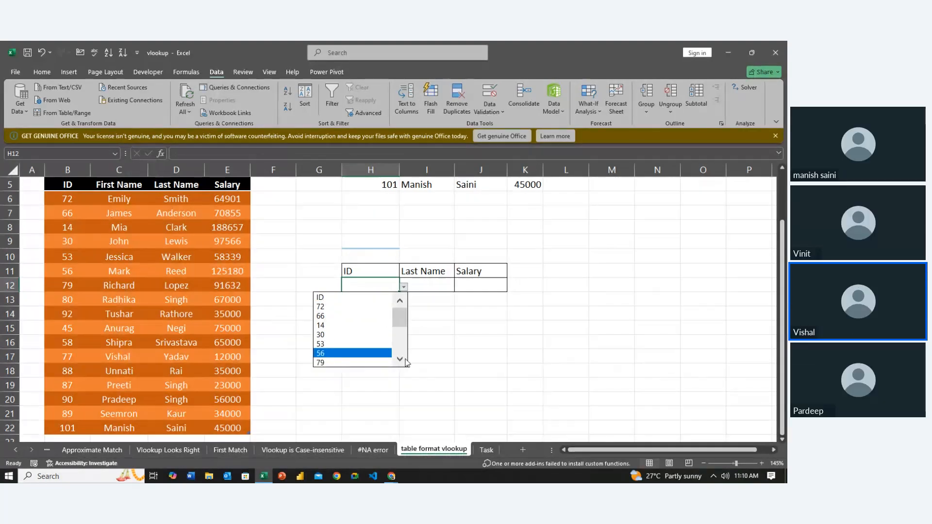
pyautogui.click(400, 360)
pyautogui.click(400, 359)
pyautogui.click(400, 360)
pyautogui.click(400, 359)
pyautogui.click(400, 359)
pyautogui.click(400, 360)
pyautogui.click(400, 360)
pyautogui.click(400, 359)
pyautogui.click(400, 359)
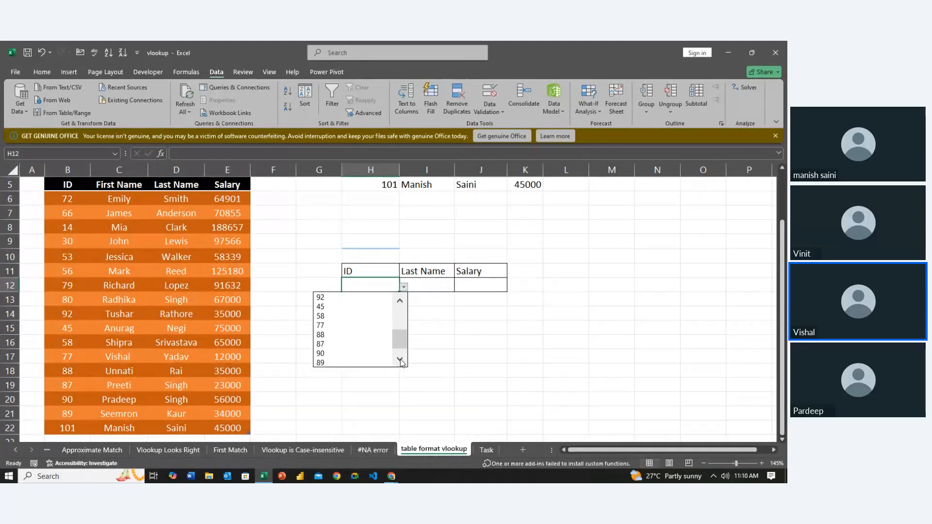
pyautogui.click(399, 359)
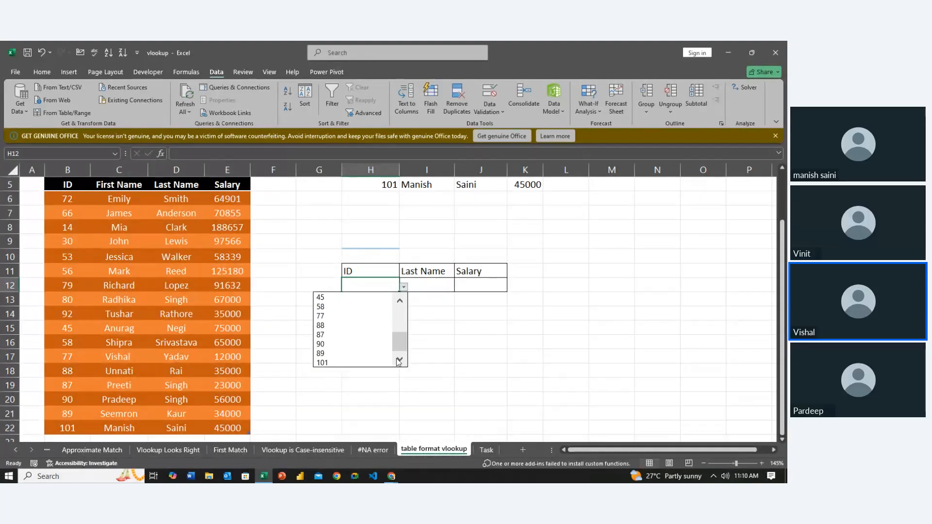
pyautogui.click(369, 363)
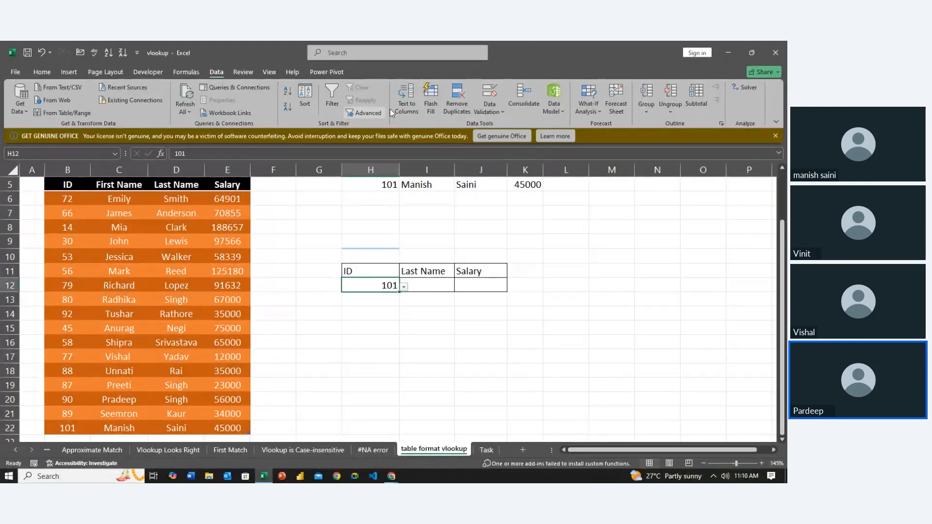
# - Reset the data validation of H12 to Any value and clear the ID from the cell
pyautogui.click(485, 95)
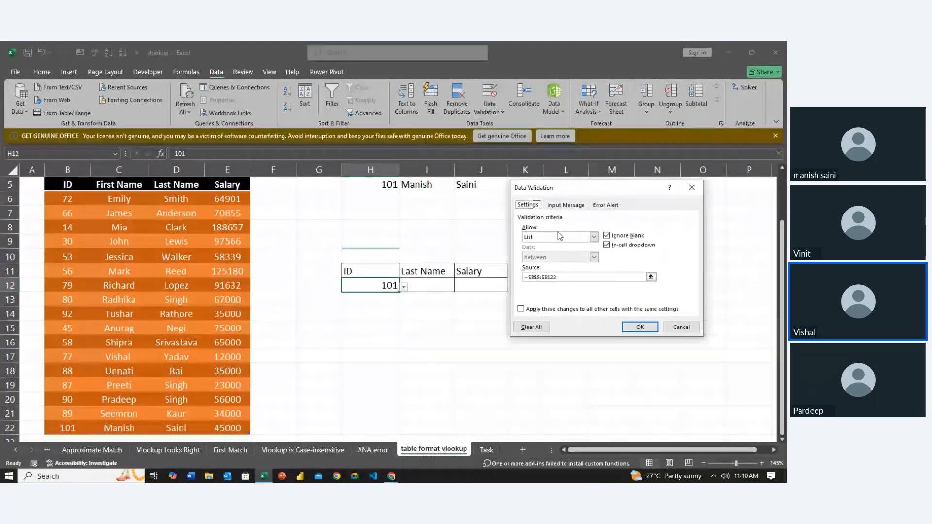
pyautogui.click(593, 236)
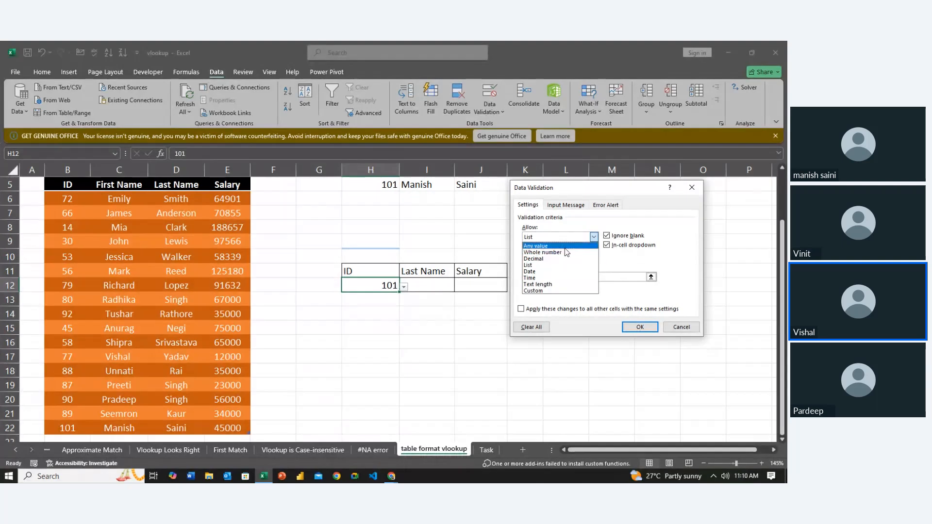
pyautogui.click(563, 245)
pyautogui.click(636, 327)
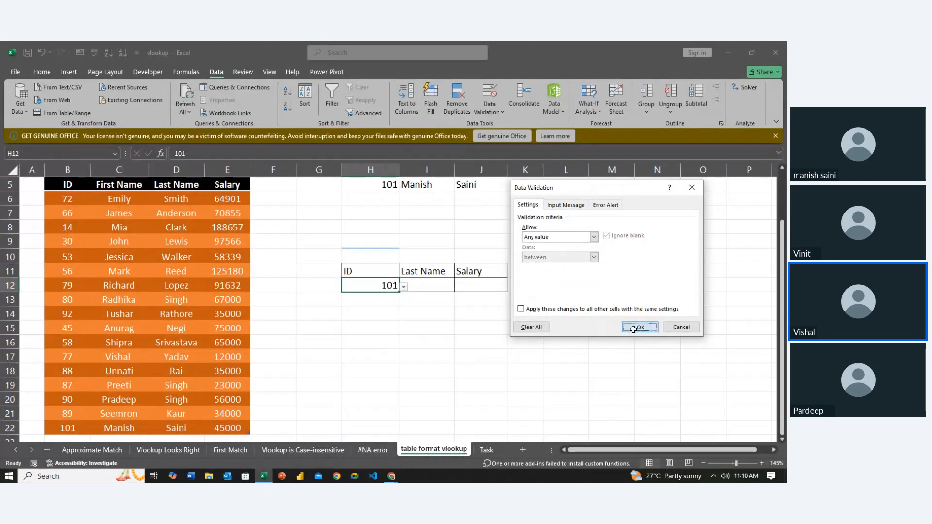
pyautogui.press('Delete')
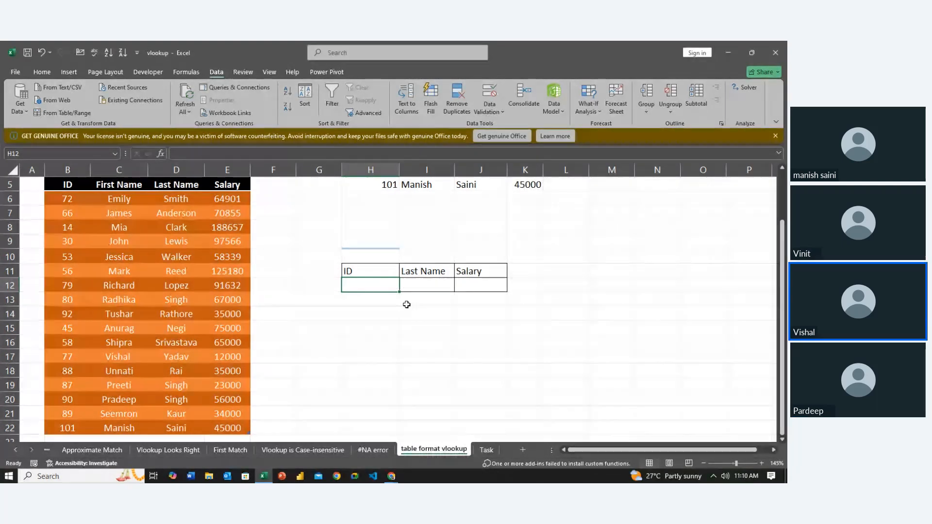
# - Apply List data validation to the empty ID cell H12 with the source =$B$6:$B$22, leaving out the header
pyautogui.click(371, 325)
pyautogui.click(368, 288)
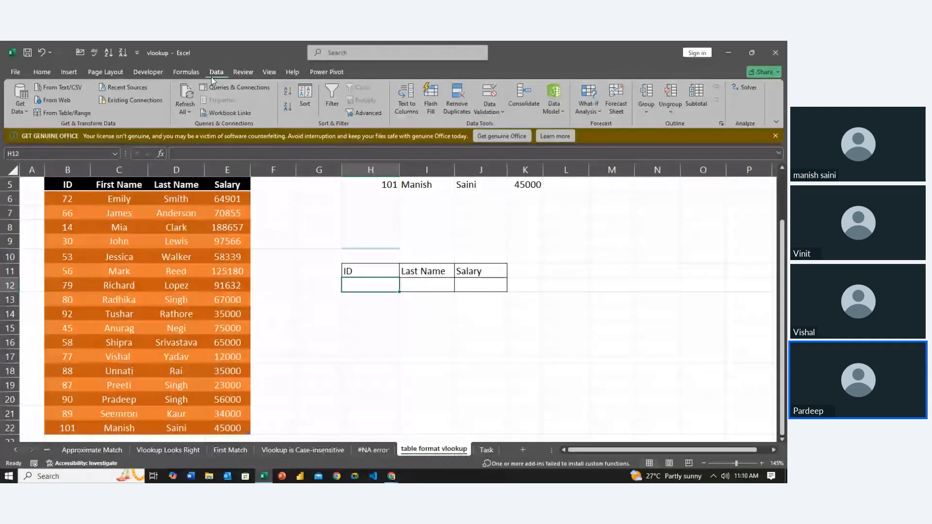
pyautogui.click(492, 98)
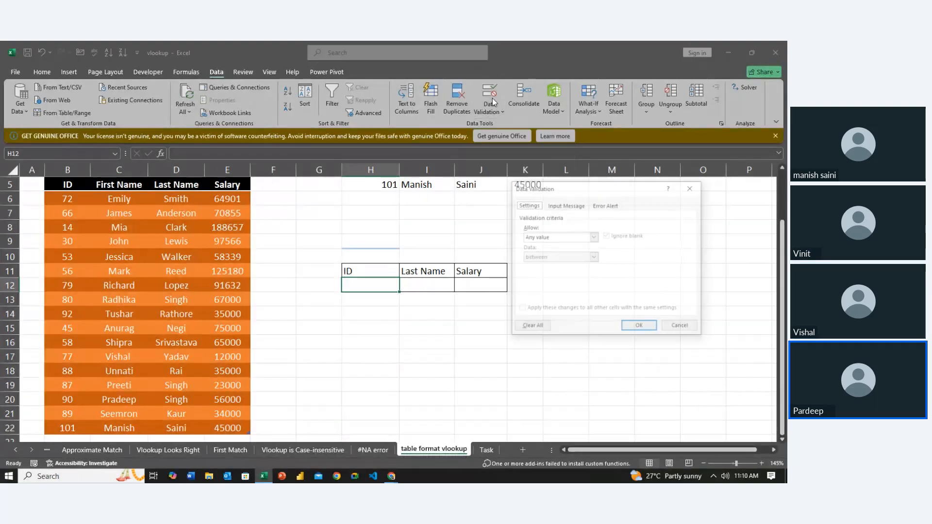
pyautogui.click(593, 237)
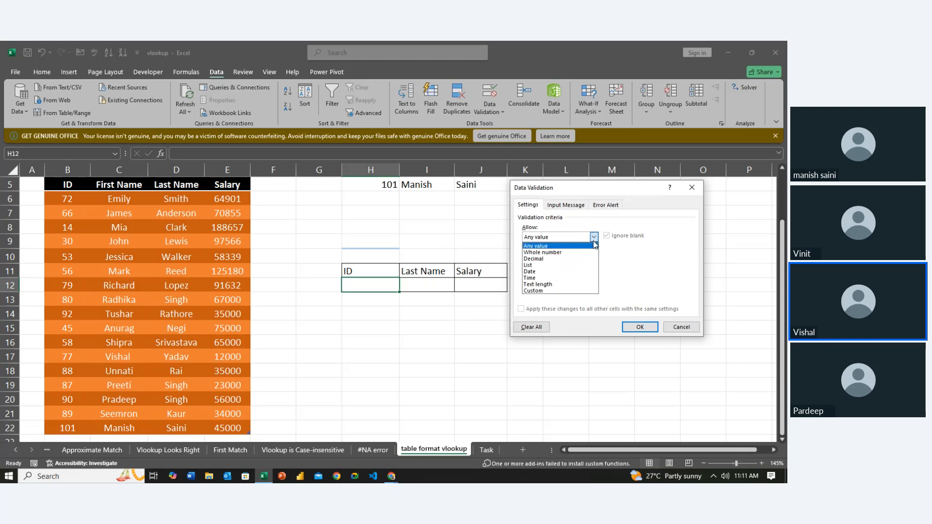
pyautogui.click(539, 265)
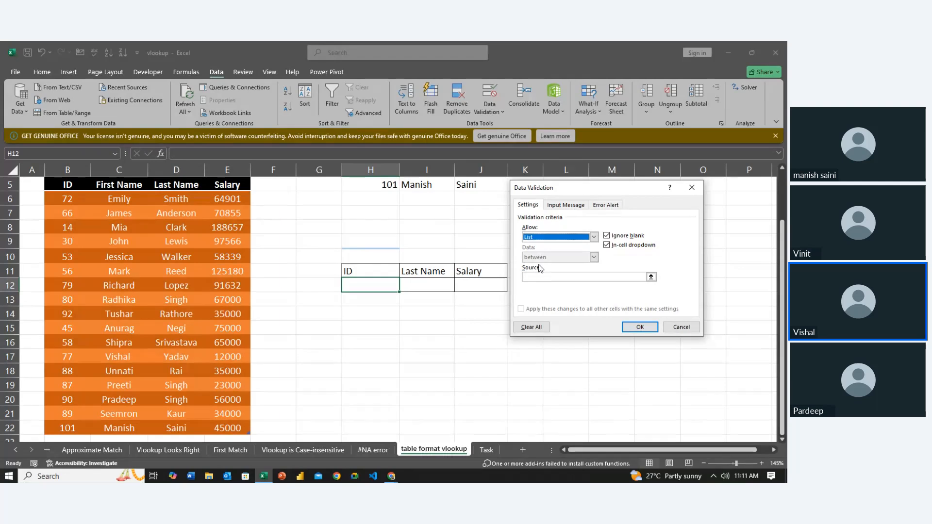
pyautogui.click(538, 276)
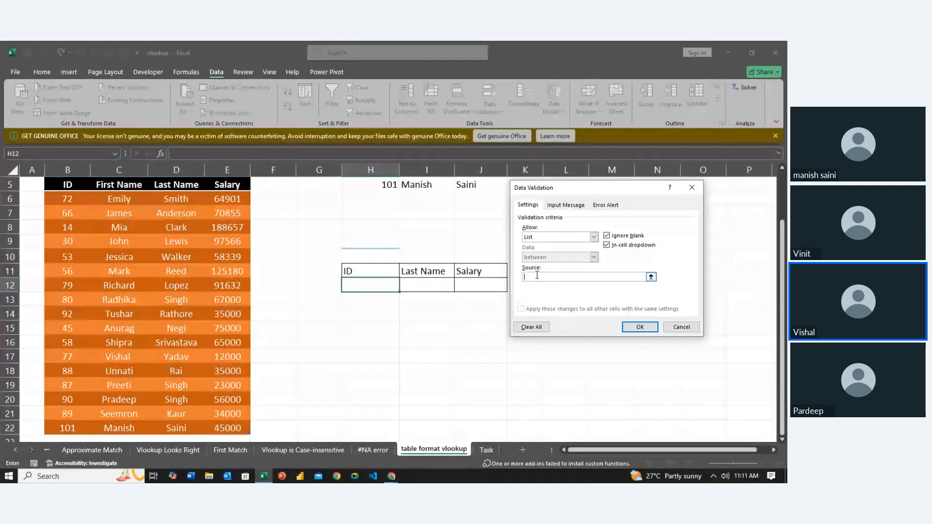
pyautogui.click(70, 196)
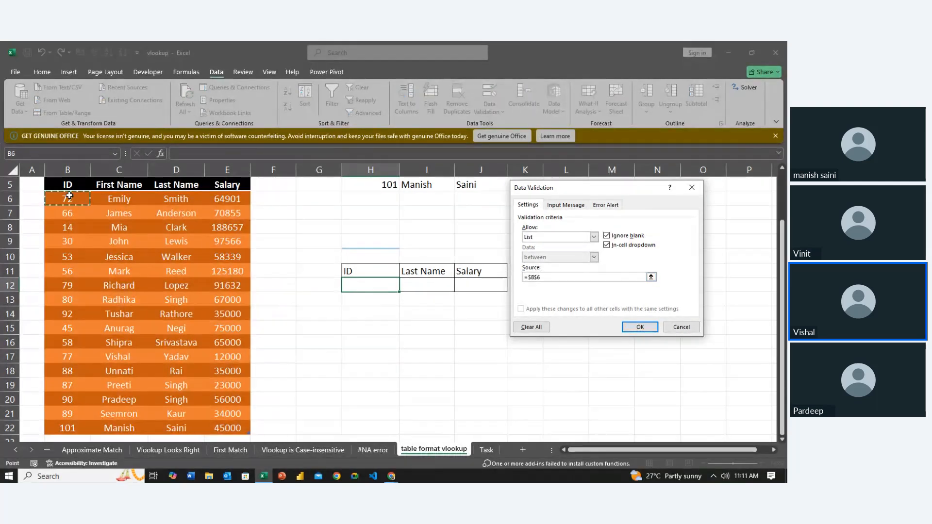
pyautogui.hotkey('ctrl', 'shift', 'Down')
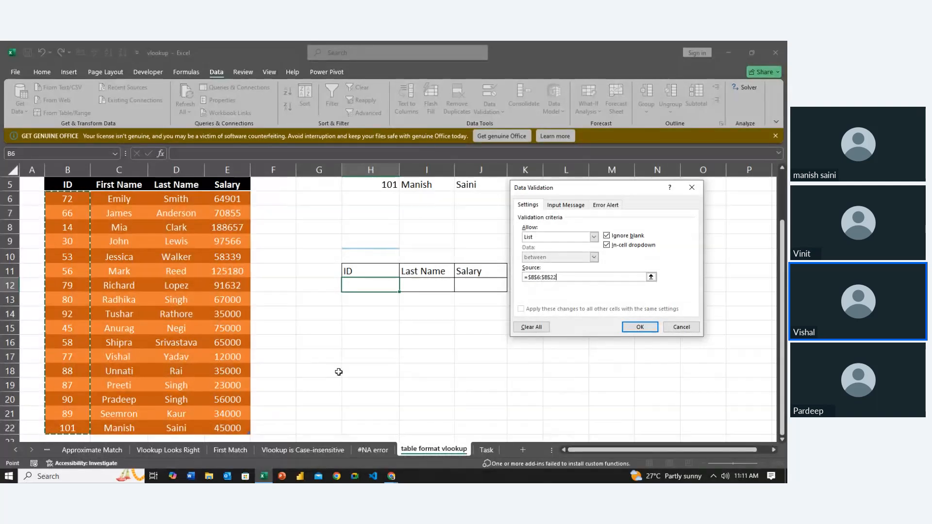
pyautogui.click(639, 327)
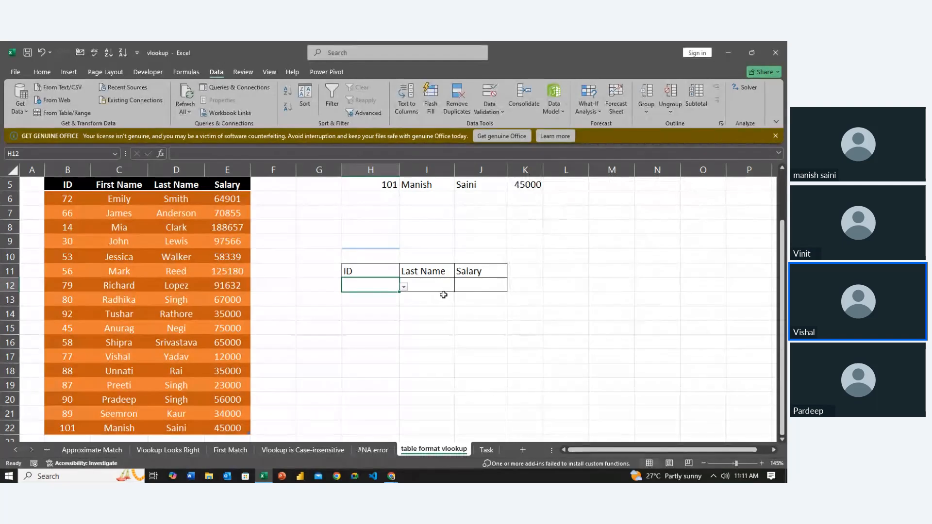
# - Look through the drop-down list in H12 down to its last entry and choose ID 101
pyautogui.click(403, 287)
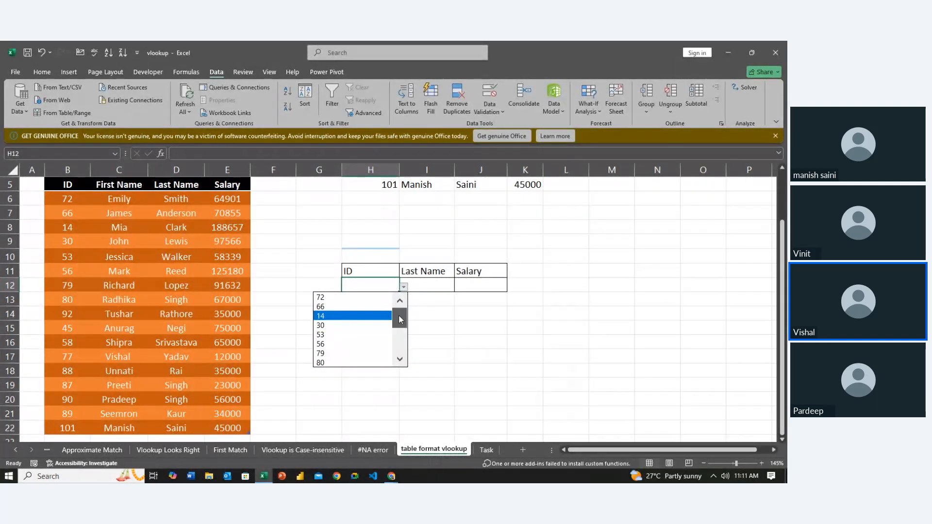
pyautogui.moveTo(396, 317); pyautogui.dragTo(399, 349)
pyautogui.press('Escape')
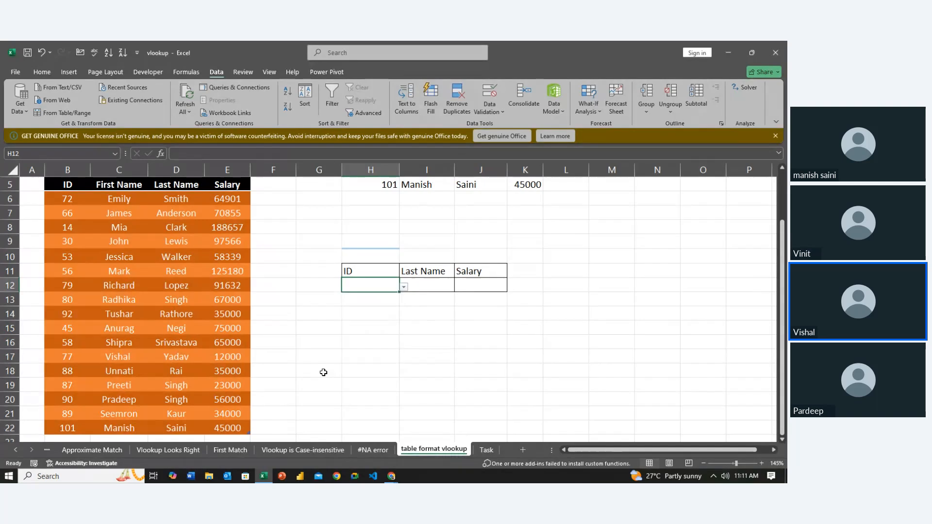
pyautogui.scroll(-3, 322, 373)
pyautogui.scroll(5, 326, 370)
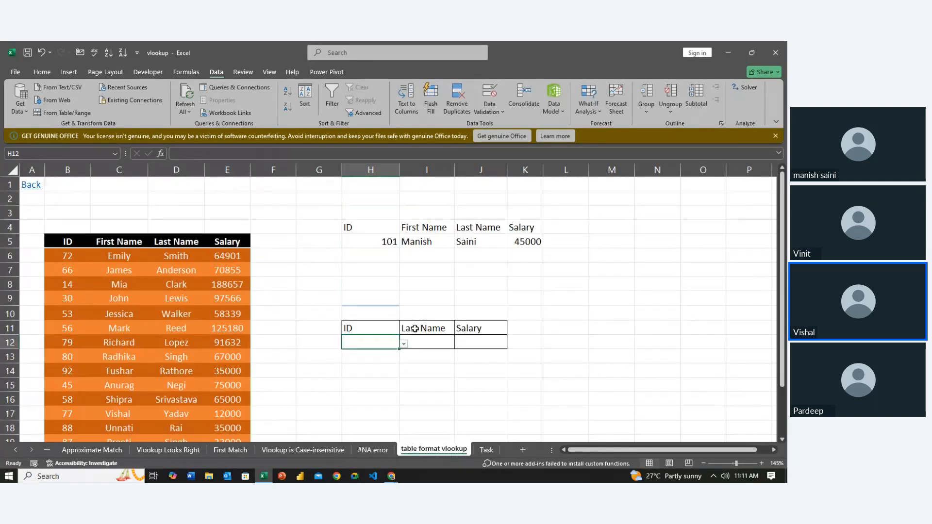
pyautogui.click(403, 343)
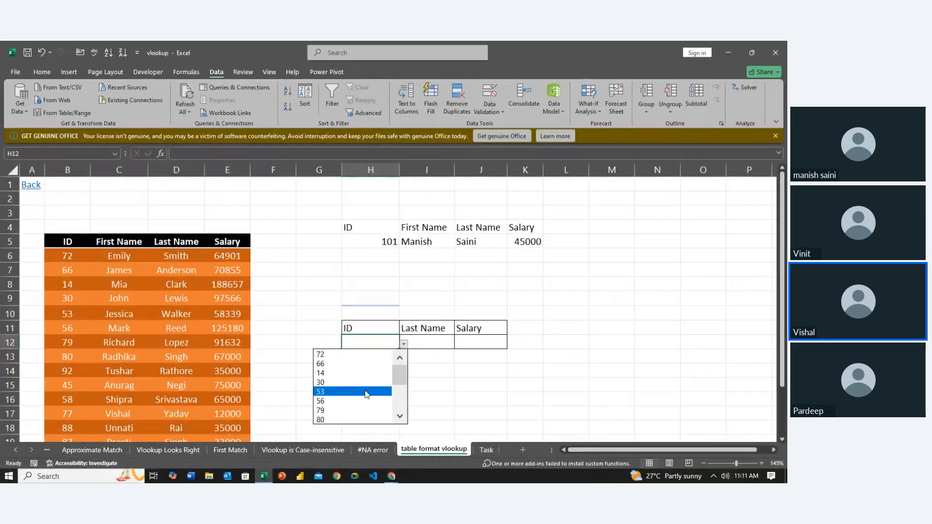
pyautogui.moveTo(399, 383); pyautogui.dragTo(400, 407)
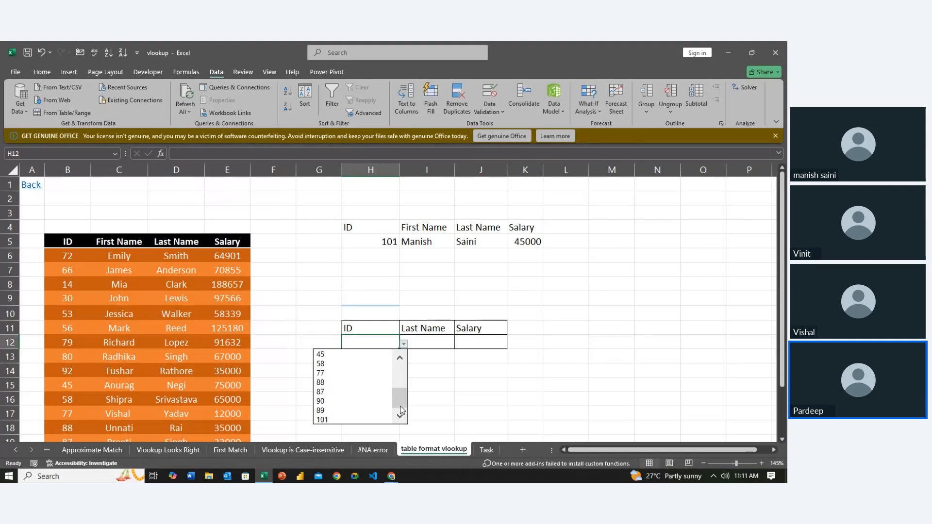
pyautogui.click(365, 416)
# - Start a new employee row directly below the table by entering ID 102 in B23
pyautogui.scroll(-6, 365, 414)
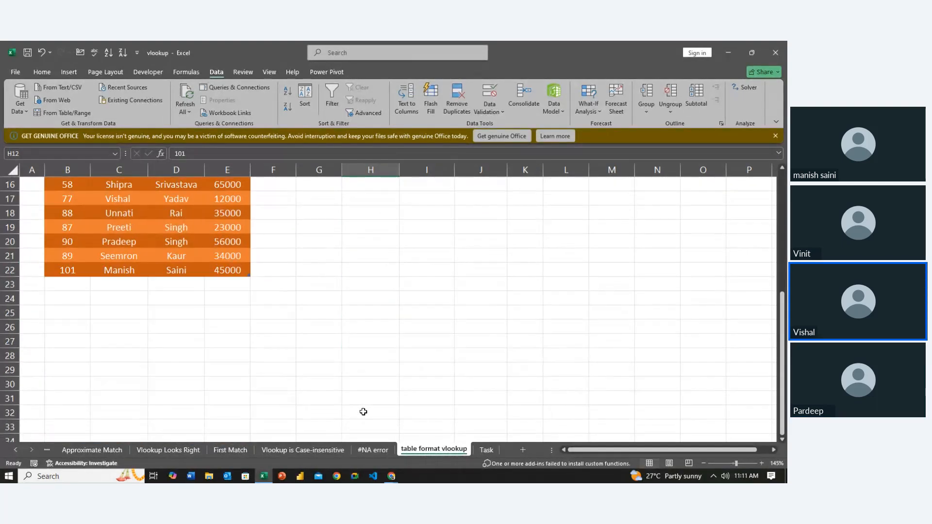
pyautogui.scroll(3, 362, 412)
pyautogui.scroll(1, 362, 411)
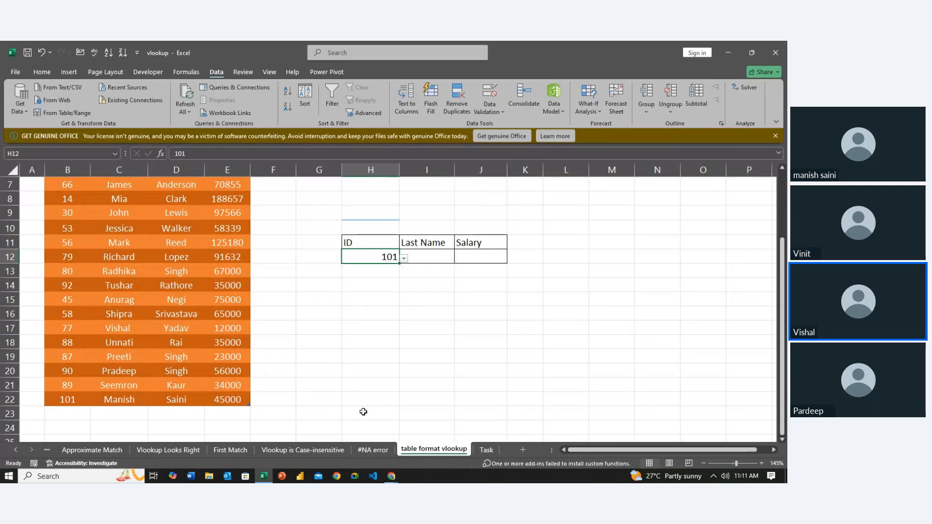
pyautogui.click(59, 411)
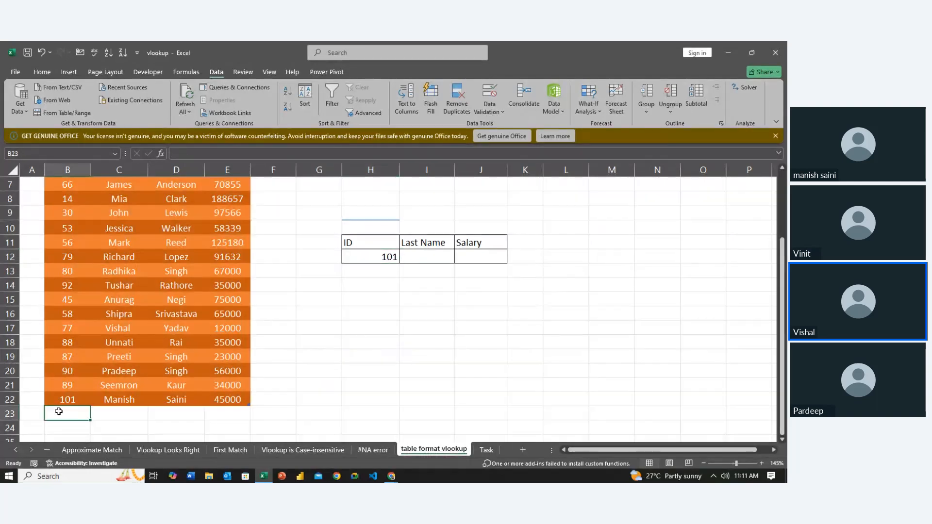
pyautogui.write('1')
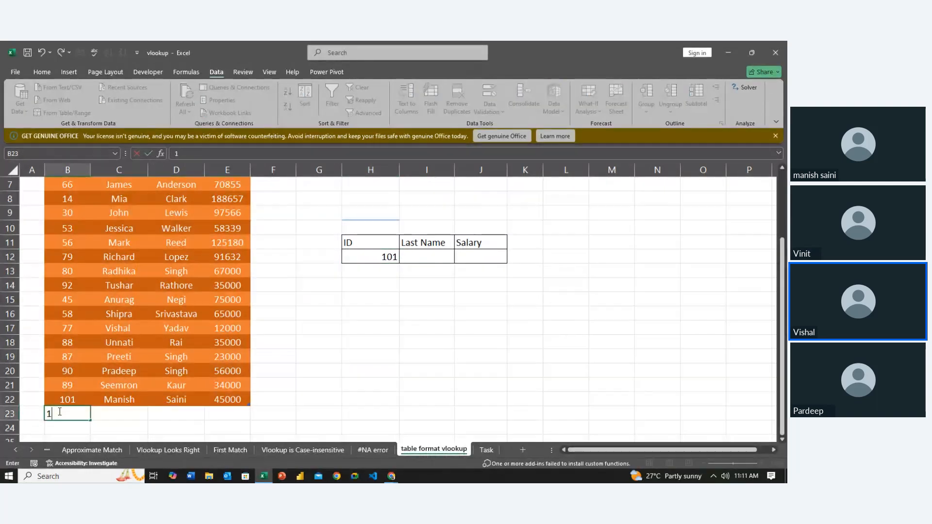
pyautogui.write('02')
pyautogui.press('Tab')
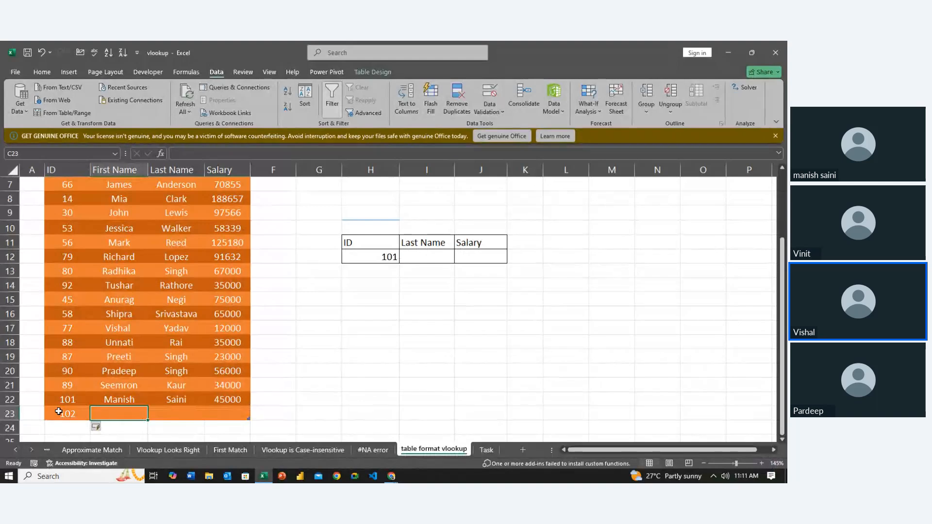
# - Complete row 23 with the employee's first name, last name and a salary of 56000
pyautogui.write('Him')
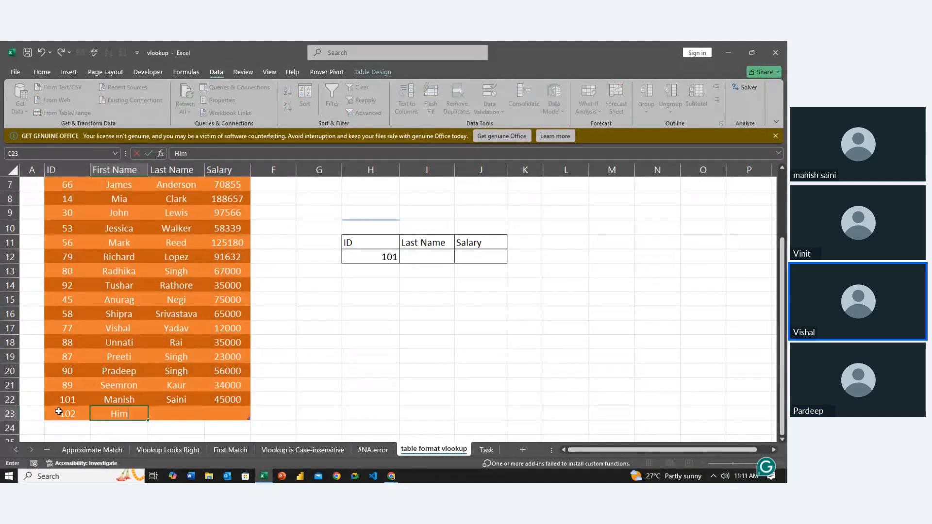
pyautogui.write('anshu')
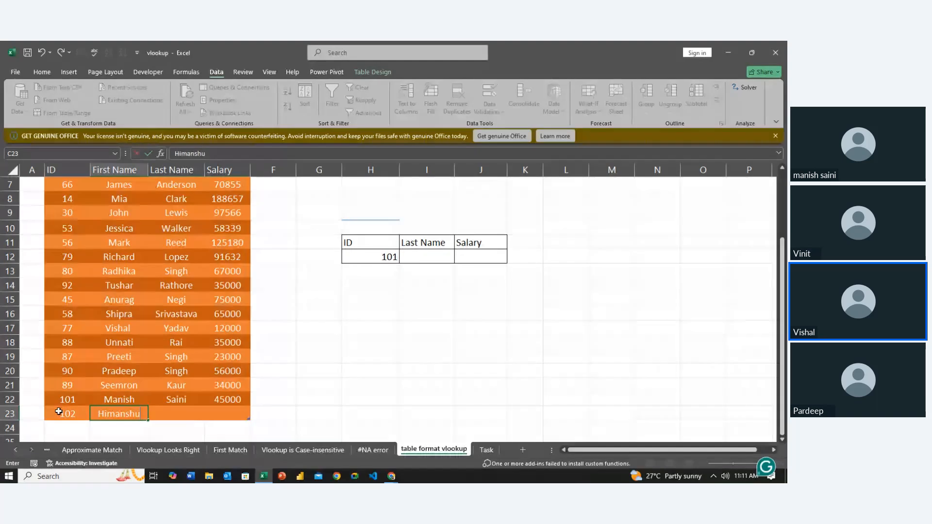
pyautogui.press('Tab')
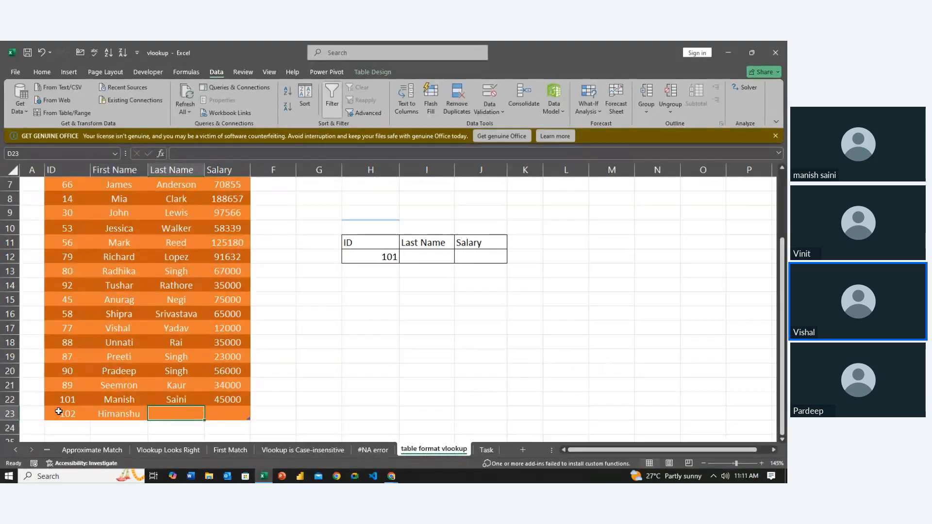
pyautogui.write('Sola')
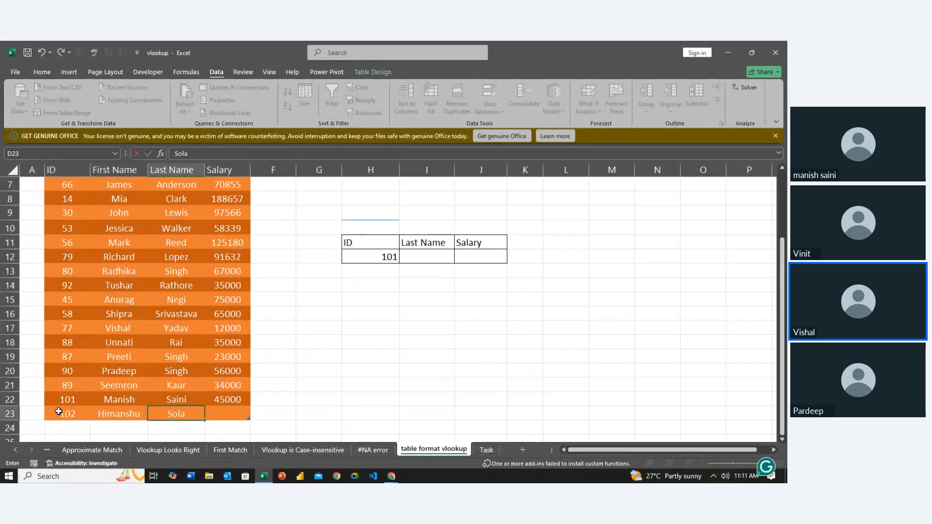
pyautogui.write('nki')
pyautogui.press('Tab')
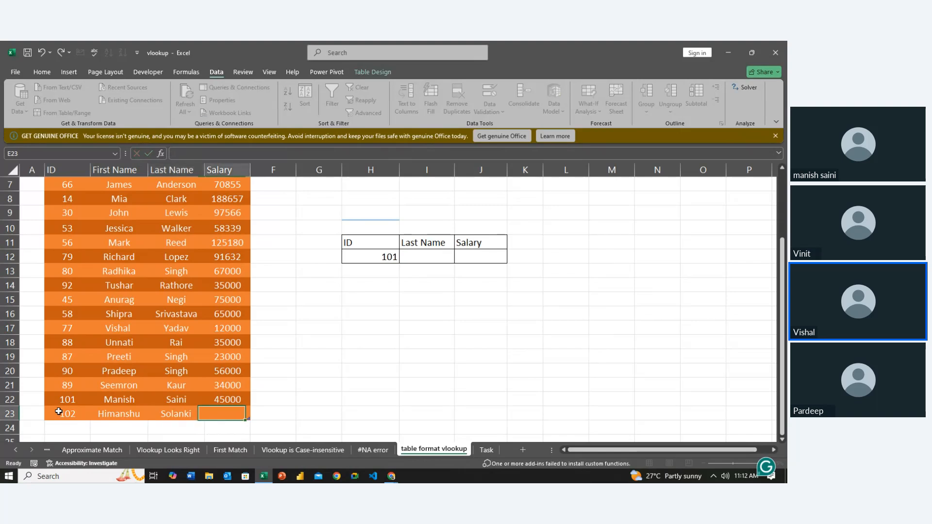
pyautogui.write('56')
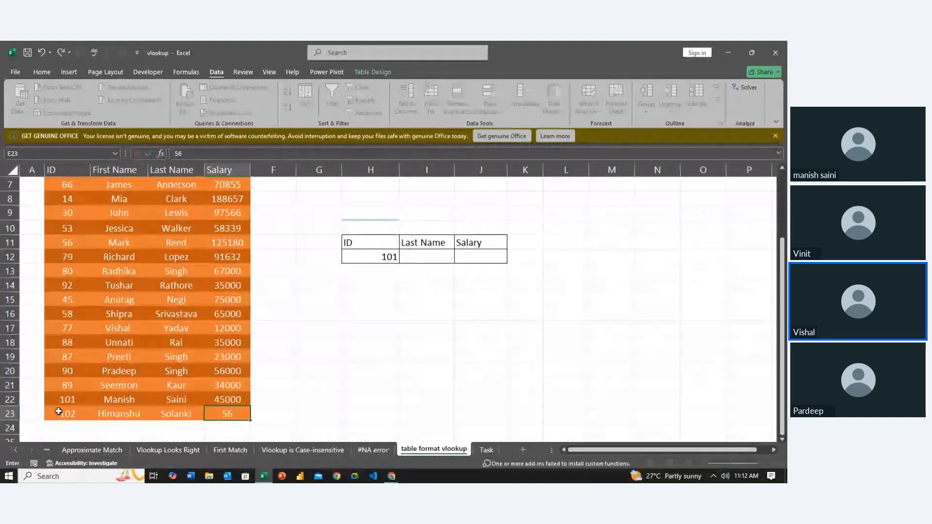
pyautogui.write('000')
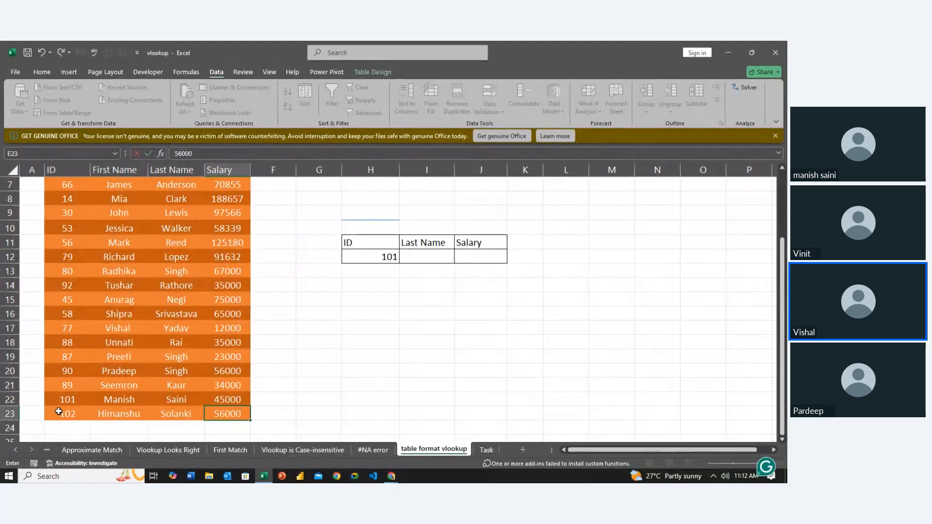
pyautogui.press('Return')
# - Choose the newly added ID 102 from the drop-down list in H12
pyautogui.click(59, 412)
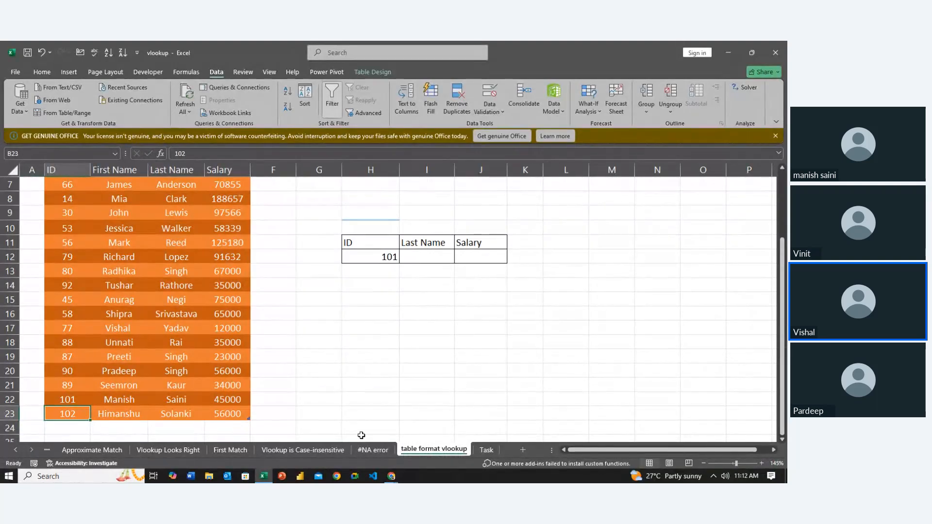
pyautogui.click(240, 400)
pyautogui.click(384, 256)
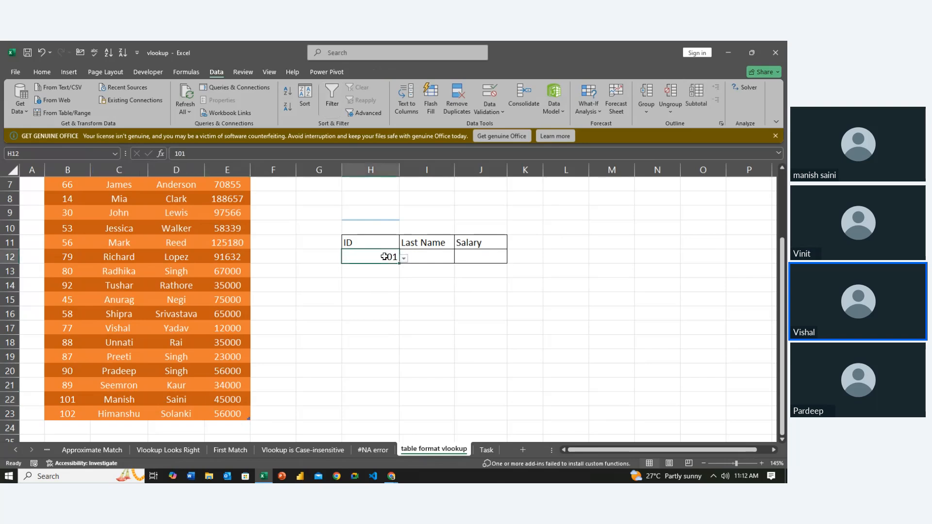
pyautogui.click(404, 259)
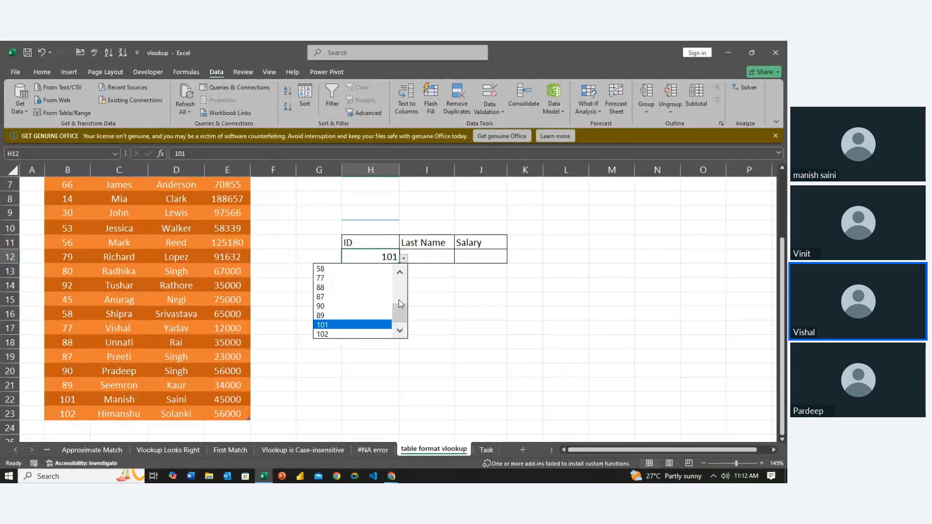
pyautogui.click(345, 334)
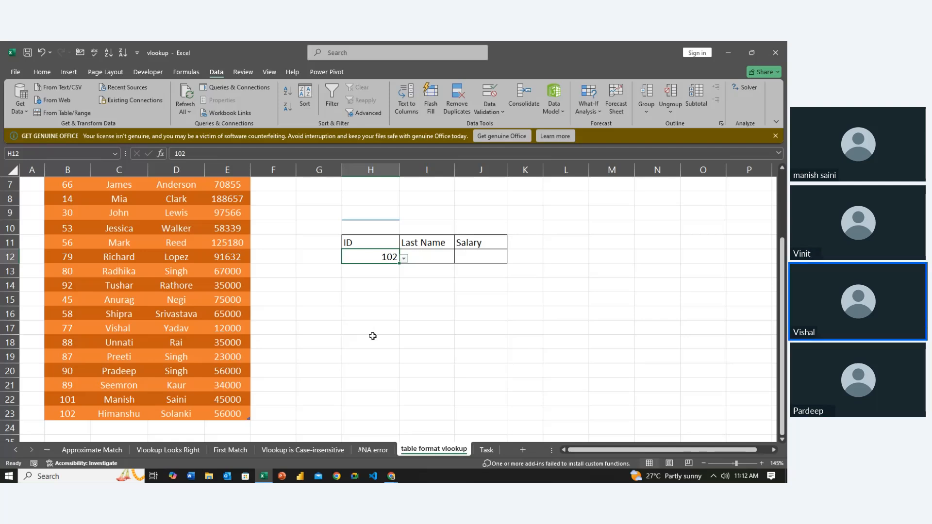
# - Review the exercise on the Task sheet, covering the ID, Last Name and Salary cells and the data validation instruction
pyautogui.click(486, 449)
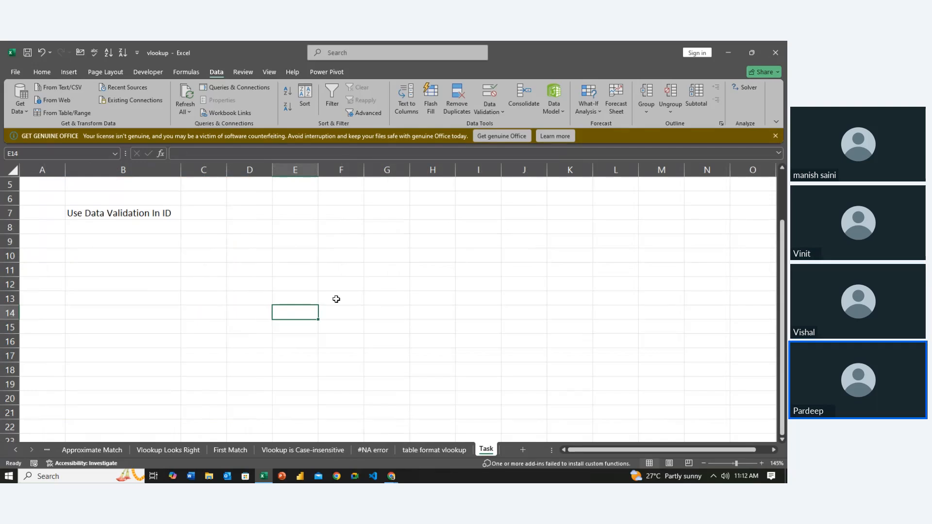
pyautogui.scroll(2, 235, 307)
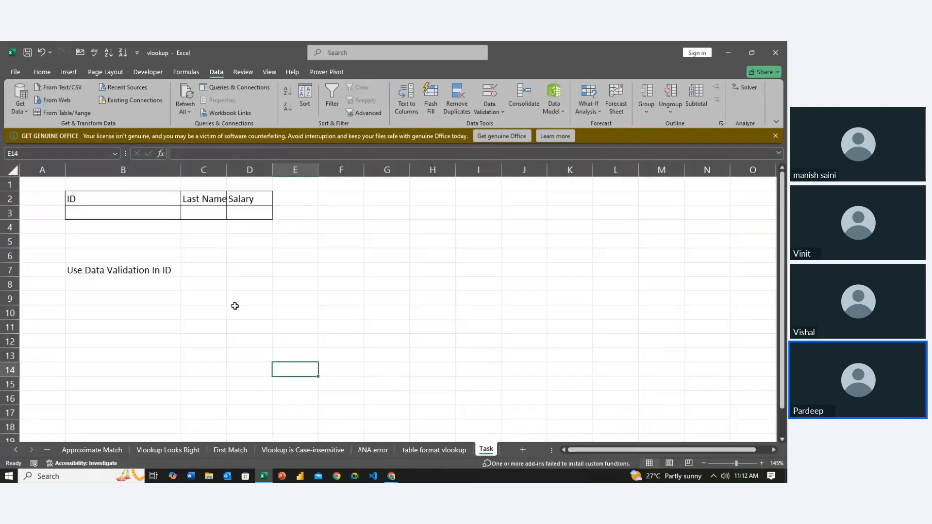
pyautogui.click(143, 229)
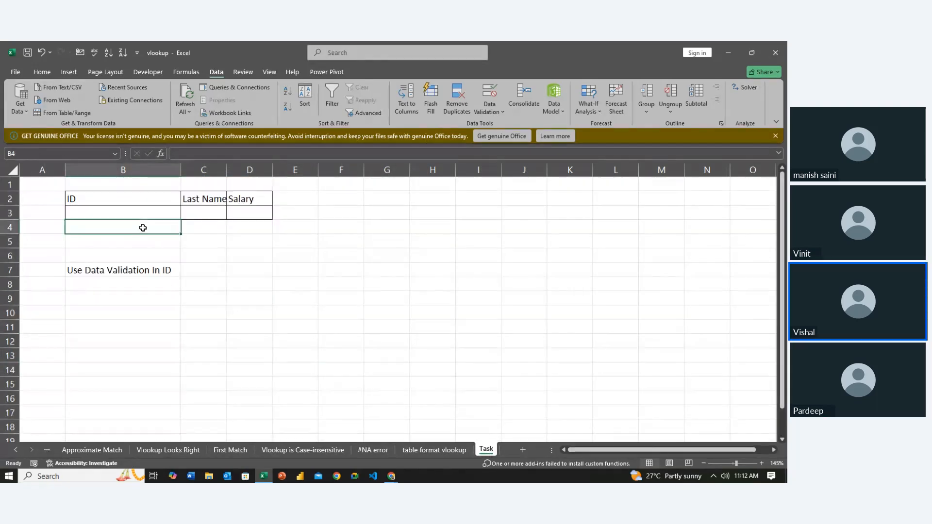
pyautogui.click(168, 271)
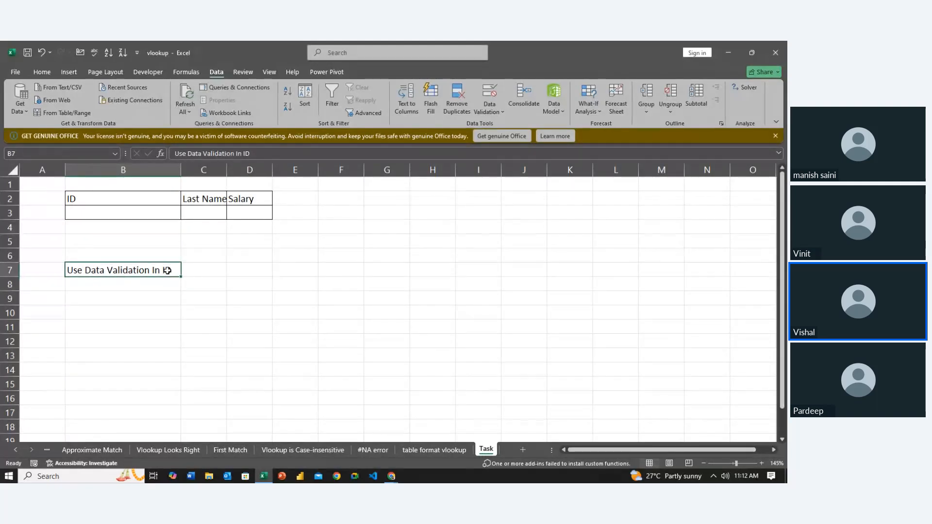
pyautogui.click(151, 208)
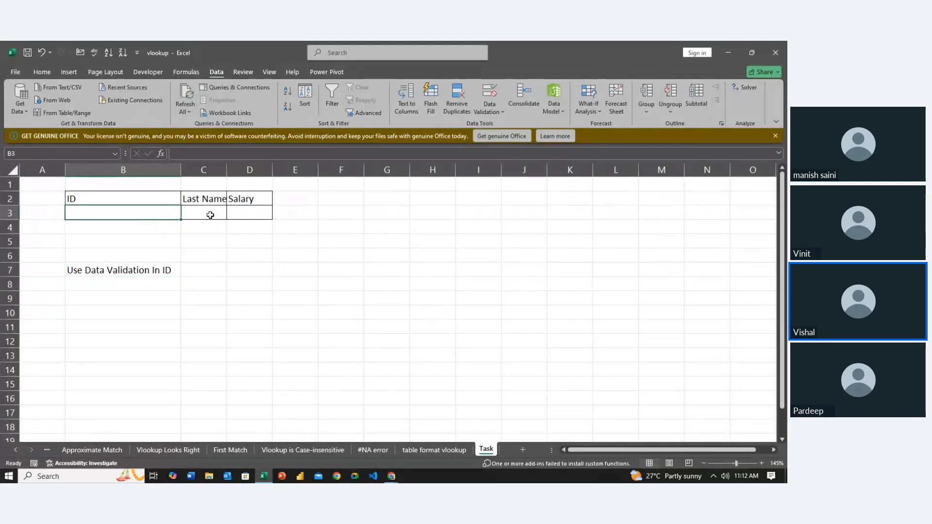
pyautogui.click(210, 214)
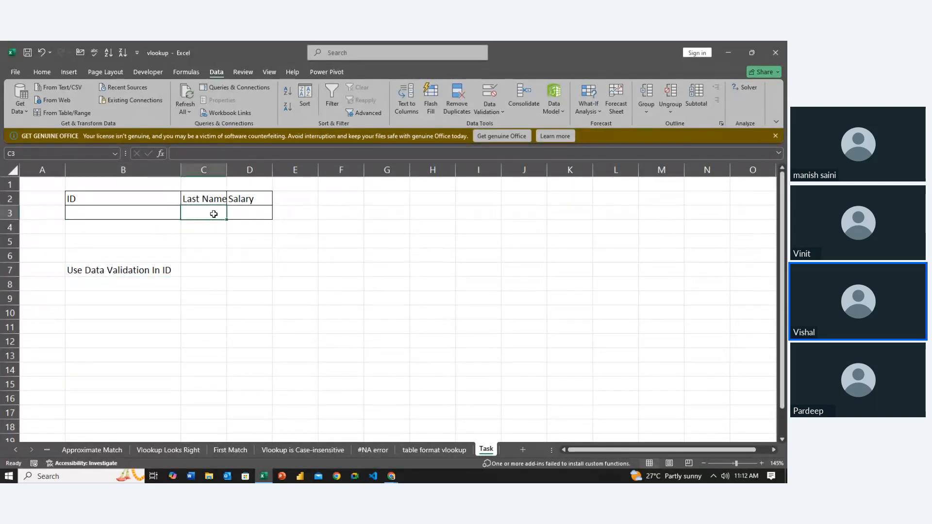
# - Return from the Task sheet to the table format vlookup sheet and close the vlookup workbook
pyautogui.click(244, 217)
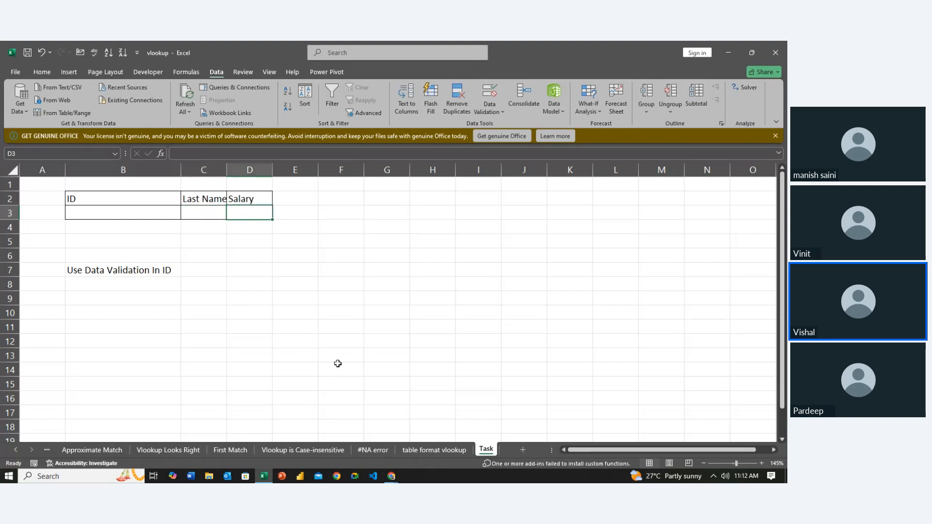
pyautogui.click(427, 451)
pyautogui.click(411, 283)
pyautogui.click(361, 314)
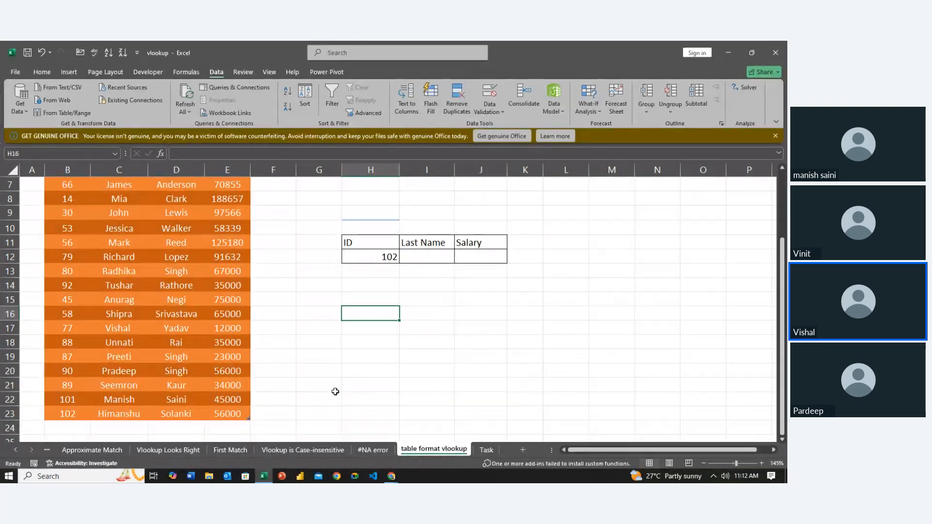
pyautogui.click(776, 52)
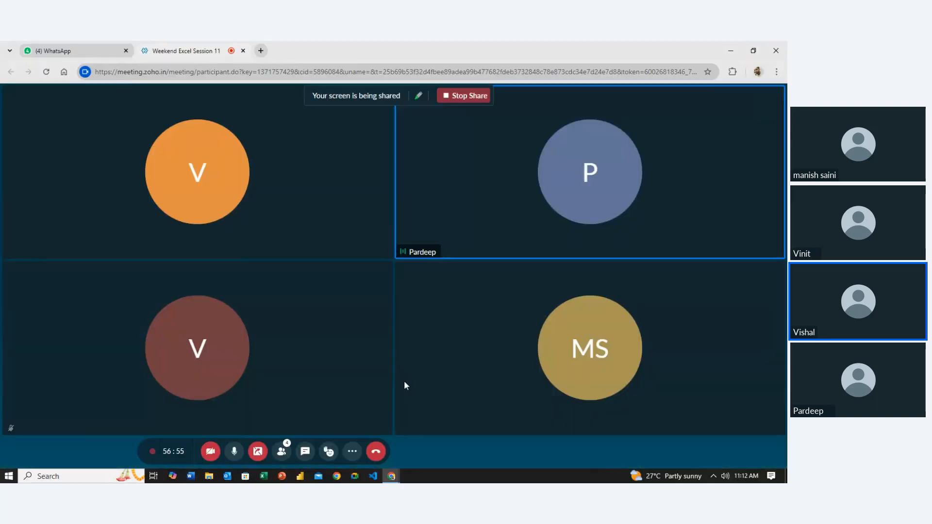
# - Open the Global Superstore Fresh workbook from the Downloads folder and look through its Orders data
pyautogui.click(208, 477)
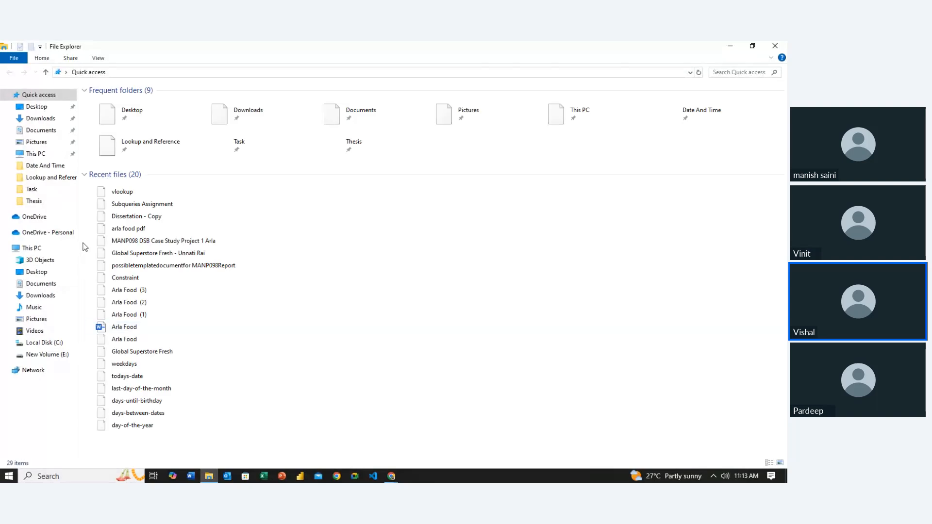
pyautogui.click(47, 120)
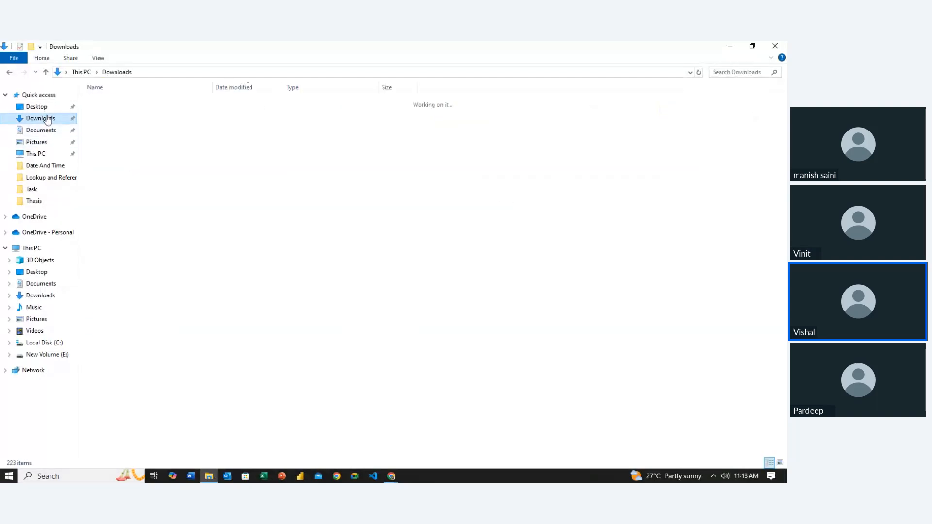
pyautogui.click(154, 119)
pyautogui.doubleClick(154, 118)
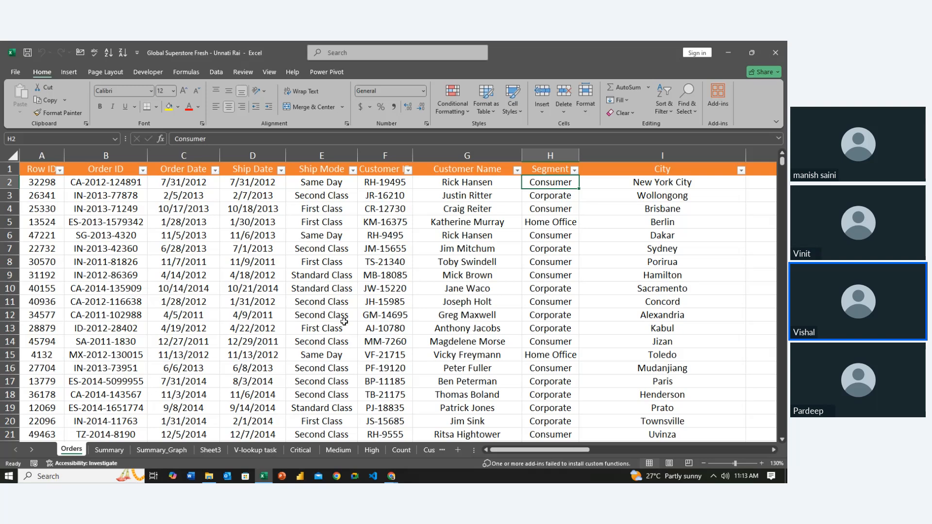
pyautogui.scroll(-20, 344, 321)
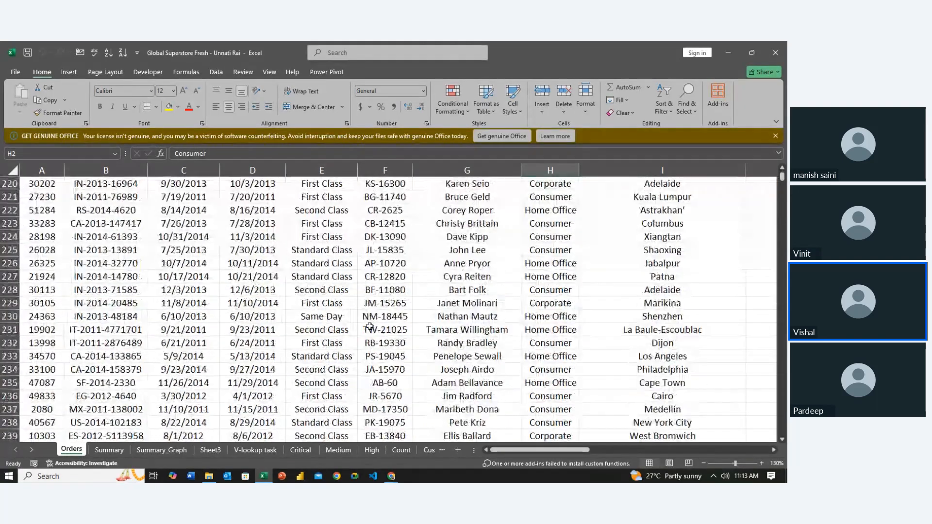
pyautogui.scroll(20, 369, 327)
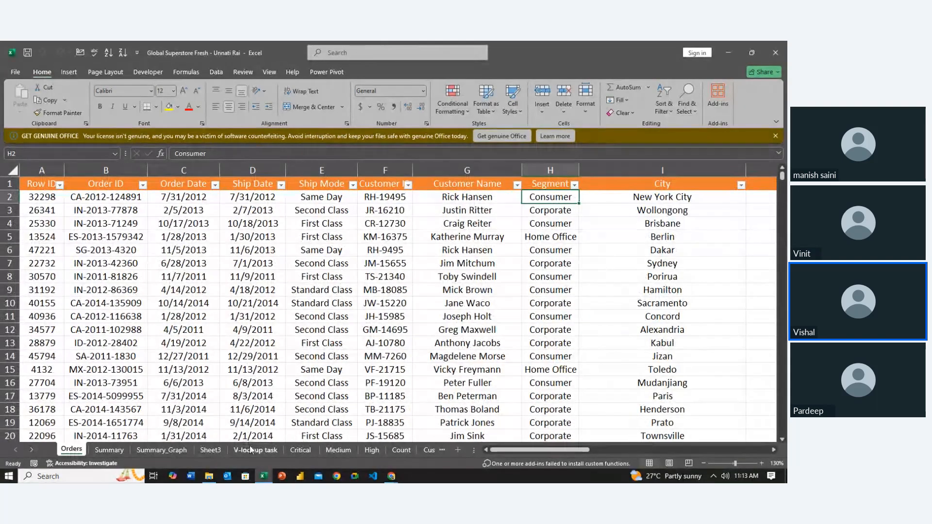
# - On the V-lookup task sheet, clear the Sales, Profit, Shipping Cost and Order Priority lookup results from row 4 down
pyautogui.click(250, 449)
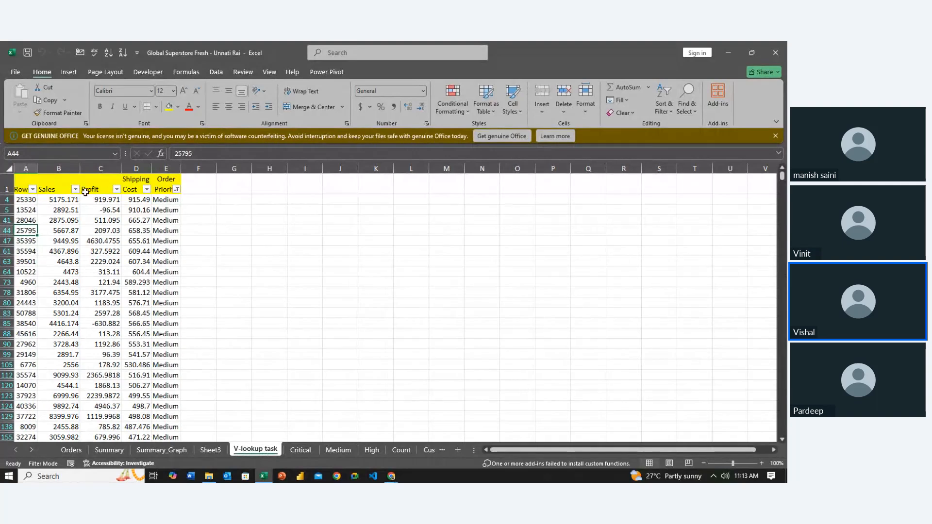
pyautogui.click(70, 197)
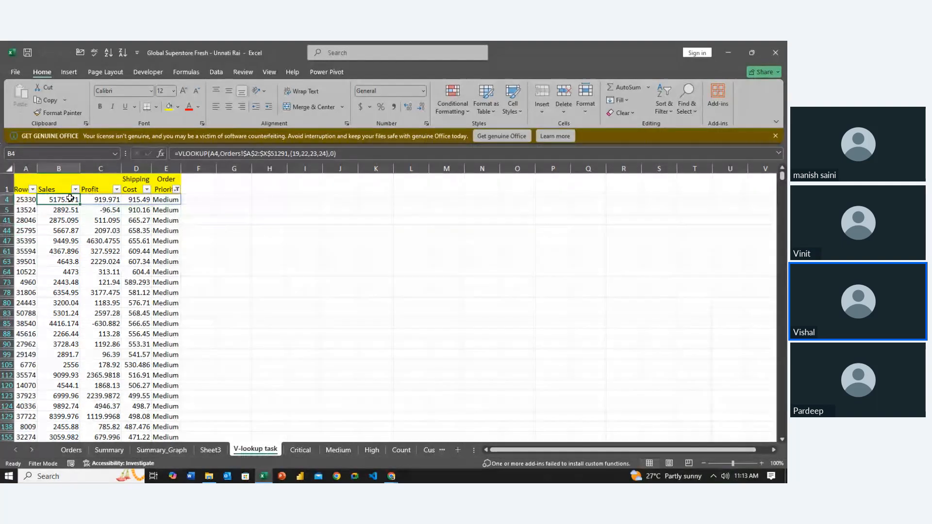
pyautogui.hotkey('shift', 'Down')
pyautogui.hotkey('shift', 'Down')
pyautogui.hotkey('shift', 'Down')
pyautogui.hotkey('shift', 'Down')
pyautogui.hotkey('shift', 'Down')
pyautogui.hotkey('shift', 'Down')
pyautogui.hotkey('shift', 'Down')
pyautogui.hotkey('shift', 'Down')
pyautogui.hotkey('shift', 'Down')
pyautogui.hotkey('shift', 'Right')
pyautogui.hotkey('shift', 'Right')
pyautogui.hotkey('shift', 'Right')
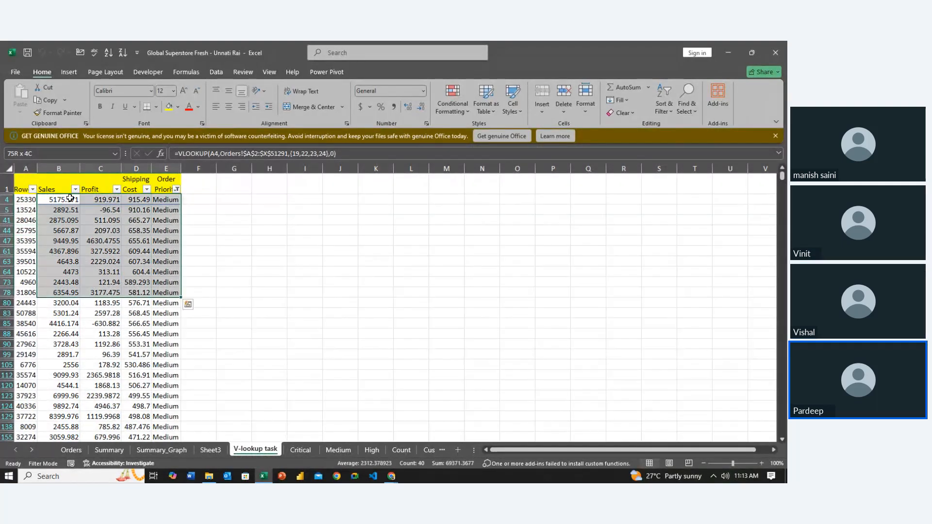
pyautogui.hotkey('ctrl', 'shift', 'Down')
pyautogui.hotkey('ctrl', 'shift', 'Down')
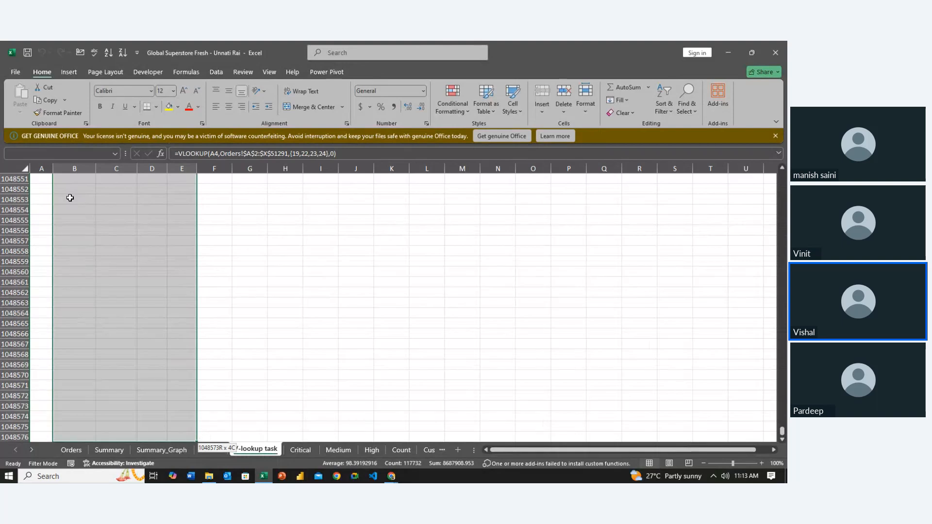
pyautogui.hotkey('ctrl', 'shift', 'Up')
pyautogui.hotkey('ctrl', 'BackSpace')
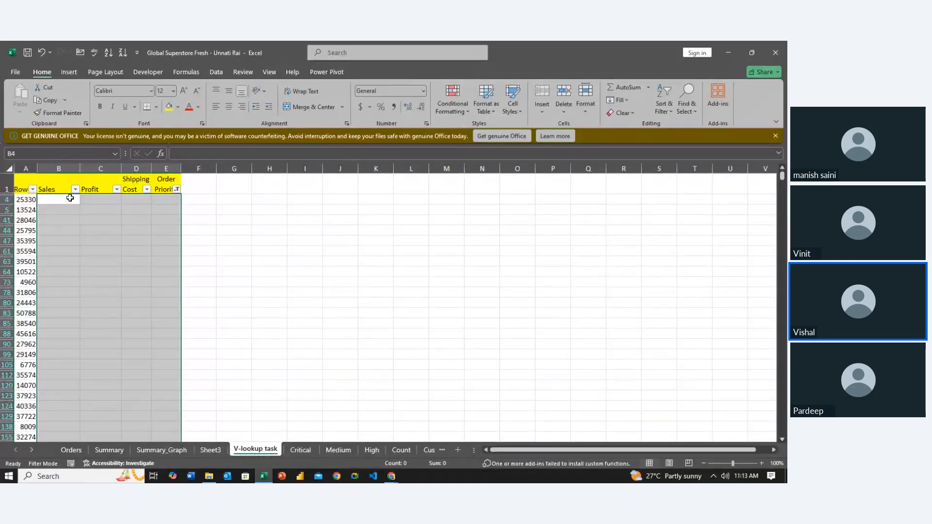
pyautogui.press('Right')
pyautogui.press('Right')
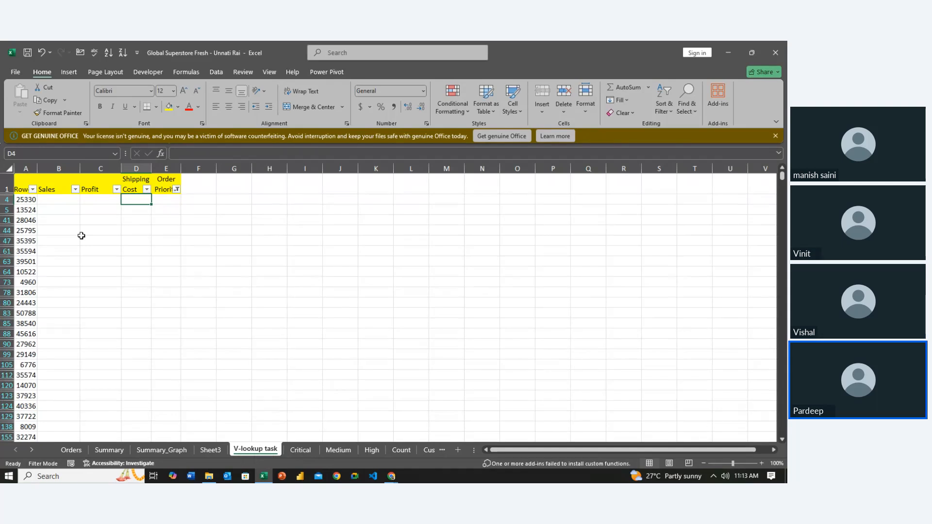
# - Examine the Critical, Medium and High sheets as examples of the order priority tables, then return to the V-lookup task sheet
pyautogui.click(311, 365)
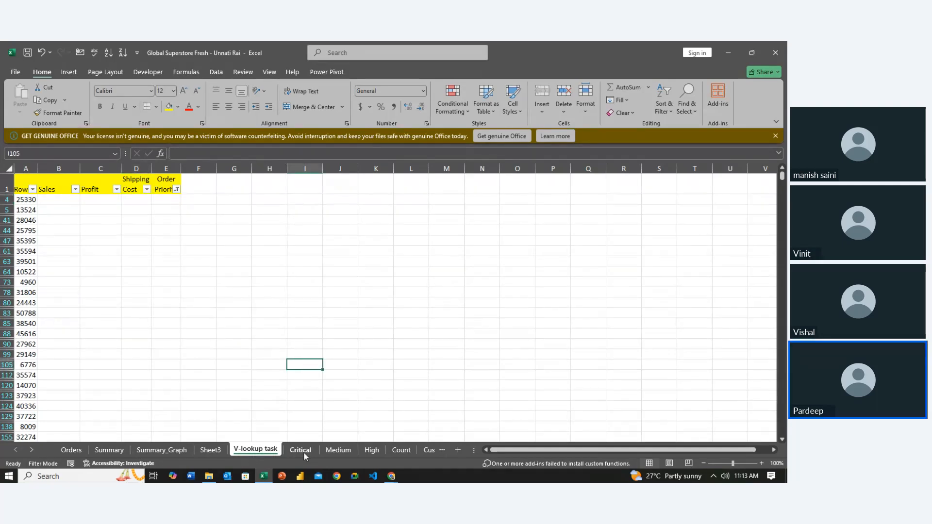
pyautogui.click(304, 452)
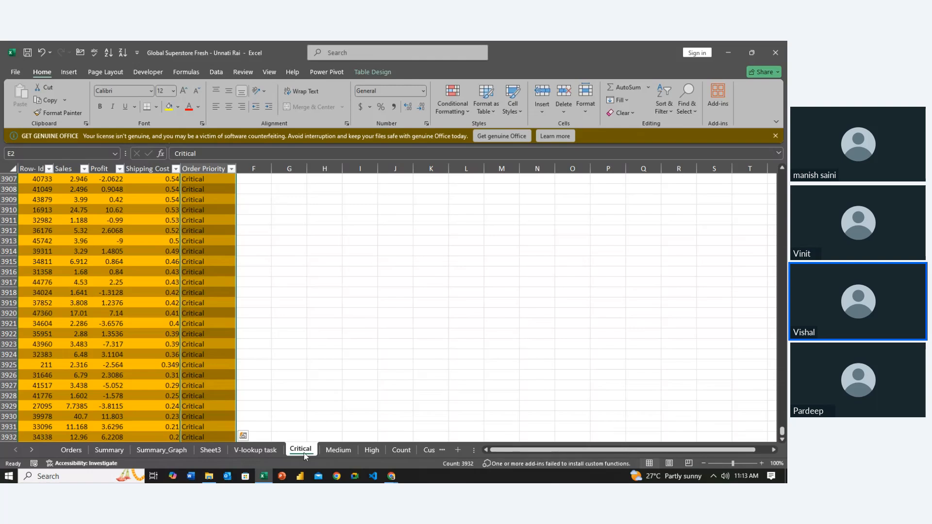
pyautogui.keyDown('ctrl'); pyautogui.click(338, 449); pyautogui.keyUp('ctrl')
pyautogui.click(368, 450)
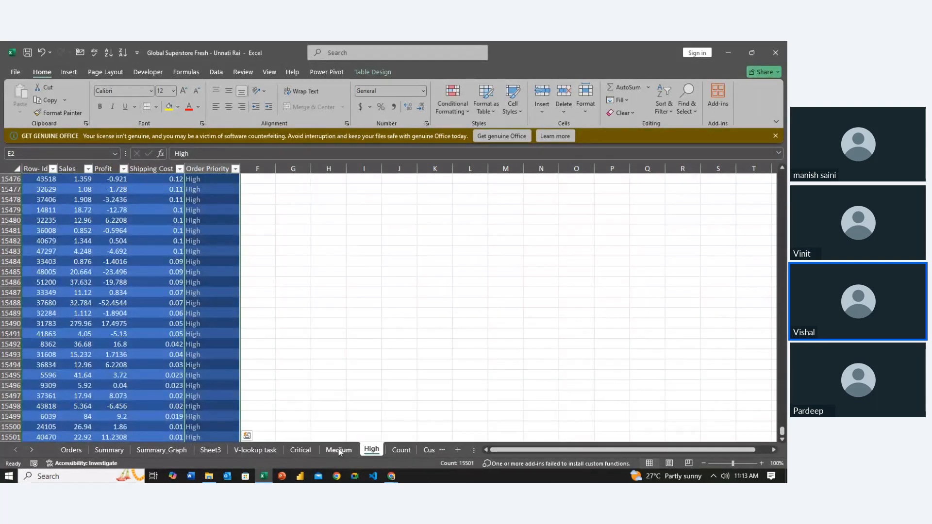
pyautogui.click(311, 449)
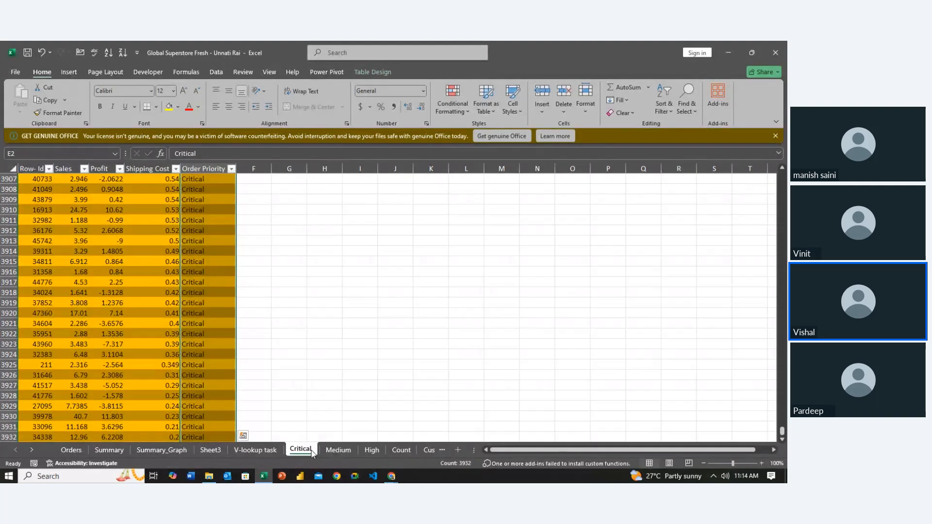
pyautogui.click(338, 450)
pyautogui.click(368, 450)
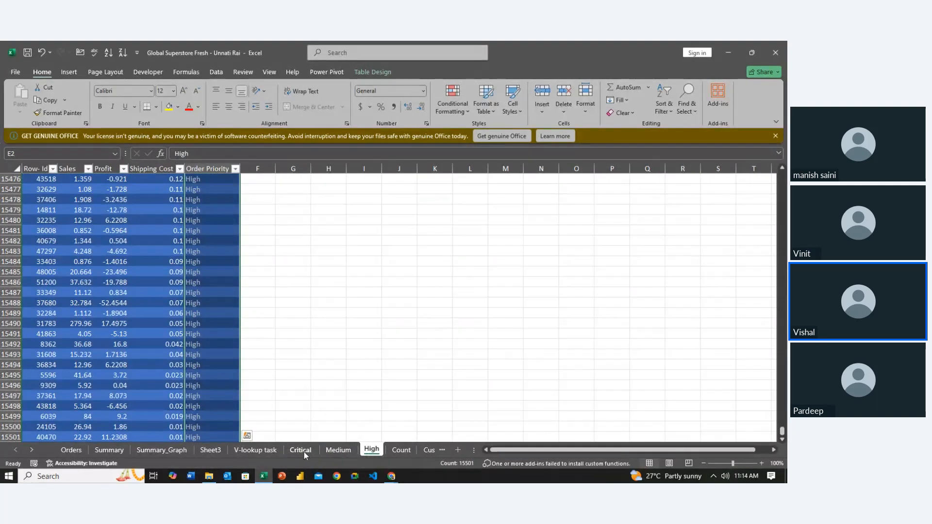
pyautogui.click(266, 451)
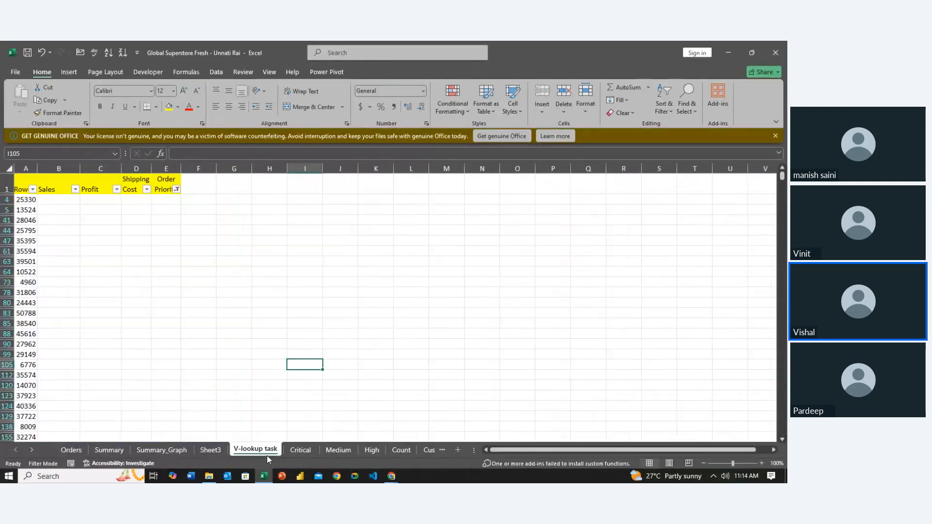
# - Delete the Critical, Medium and High sheets together from the workbook
pyautogui.click(308, 452)
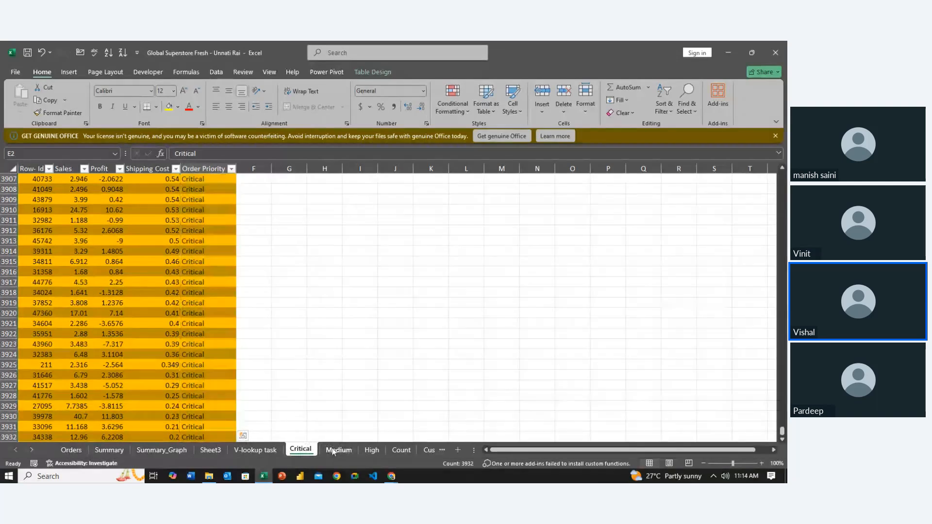
pyautogui.click(333, 451)
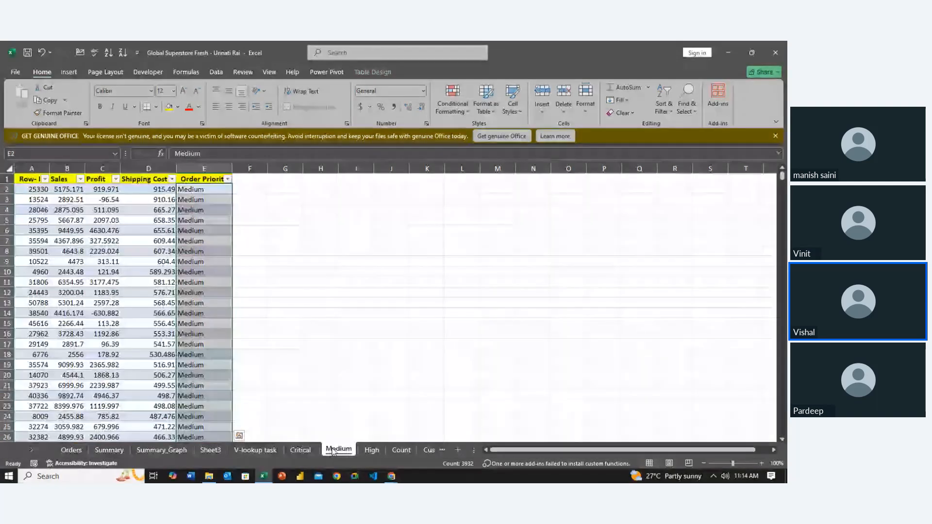
pyautogui.click(372, 450)
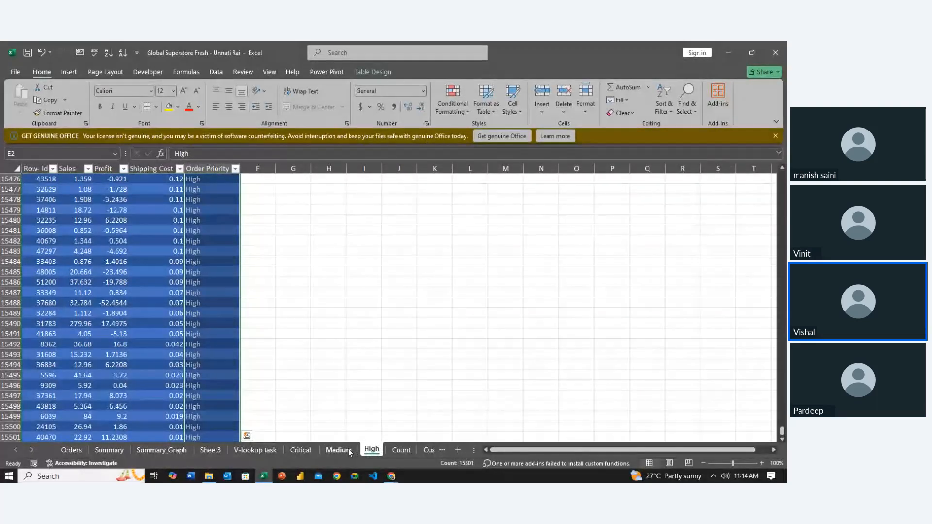
pyautogui.keyDown('shift'); pyautogui.click(300, 450); pyautogui.keyUp('shift')
pyautogui.rightClick(307, 449)
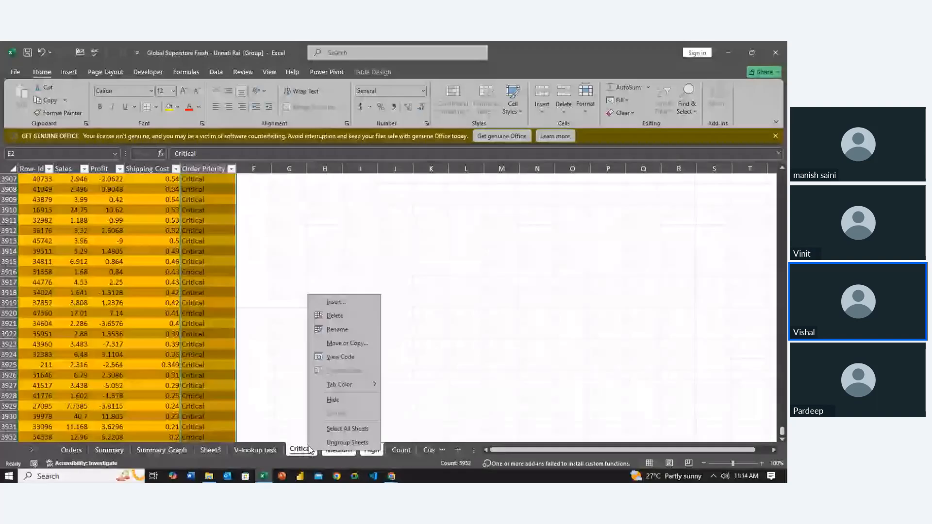
pyautogui.click(352, 315)
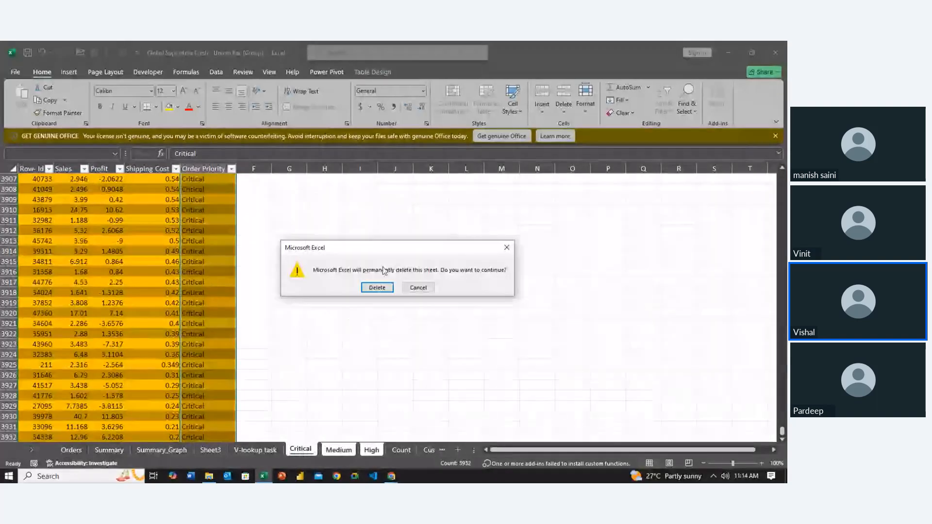
pyautogui.click(378, 287)
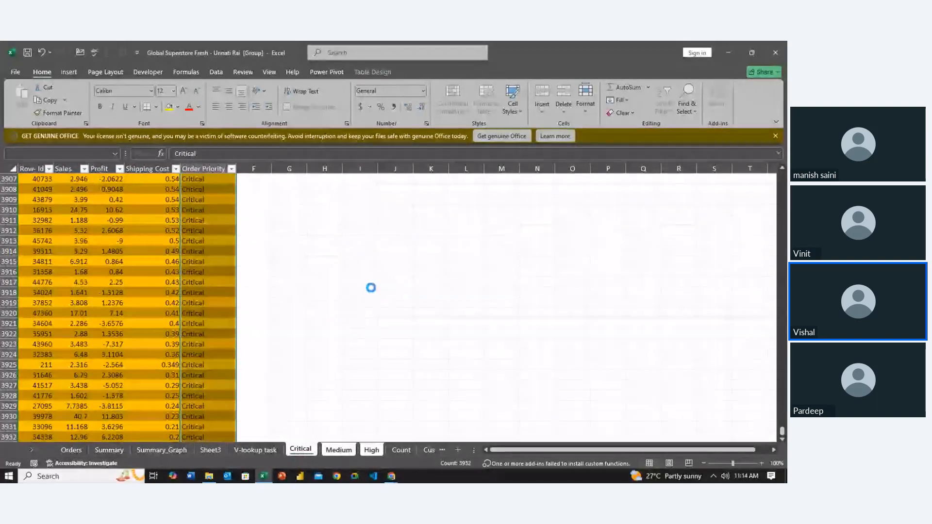
# - Delete the Summary, Summary_Graph and Sheet3 sheets together and save the workbook
pyautogui.click(259, 451)
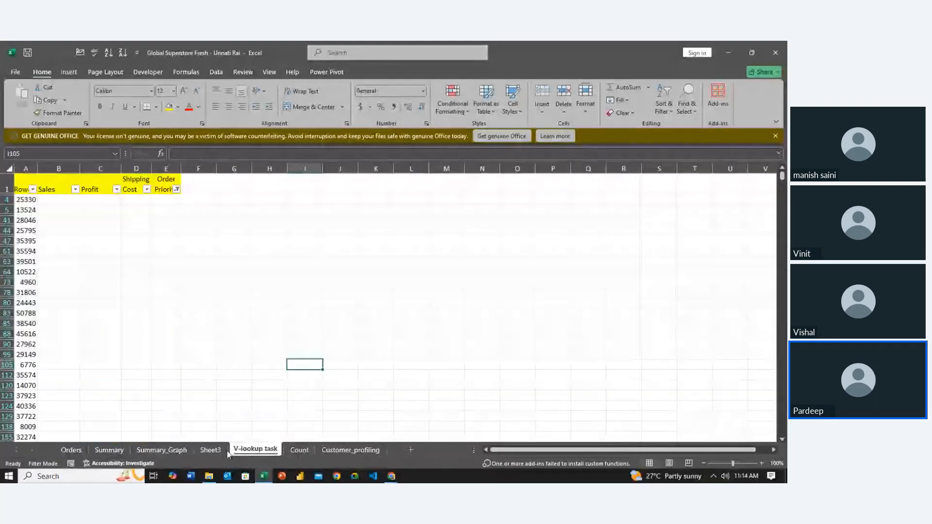
pyautogui.click(217, 451)
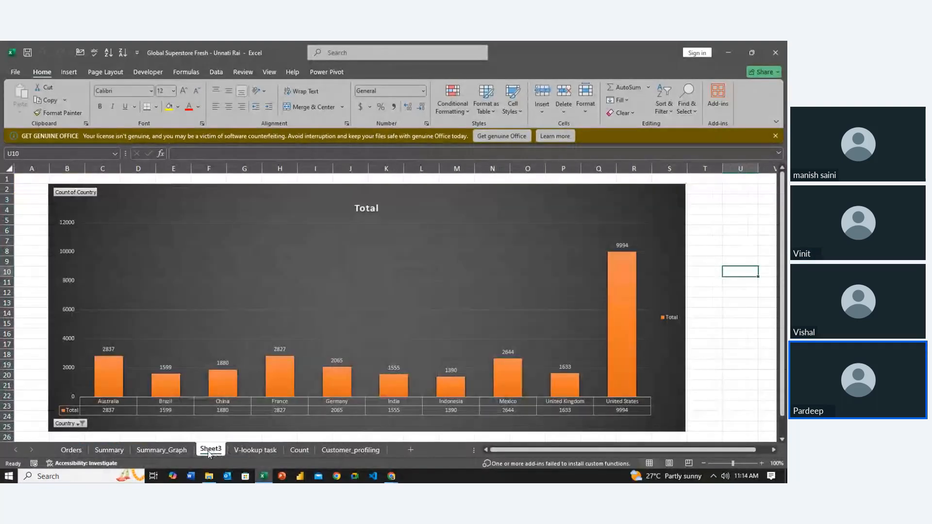
pyautogui.keyDown('ctrl'); pyautogui.click(187, 451); pyautogui.keyUp('ctrl')
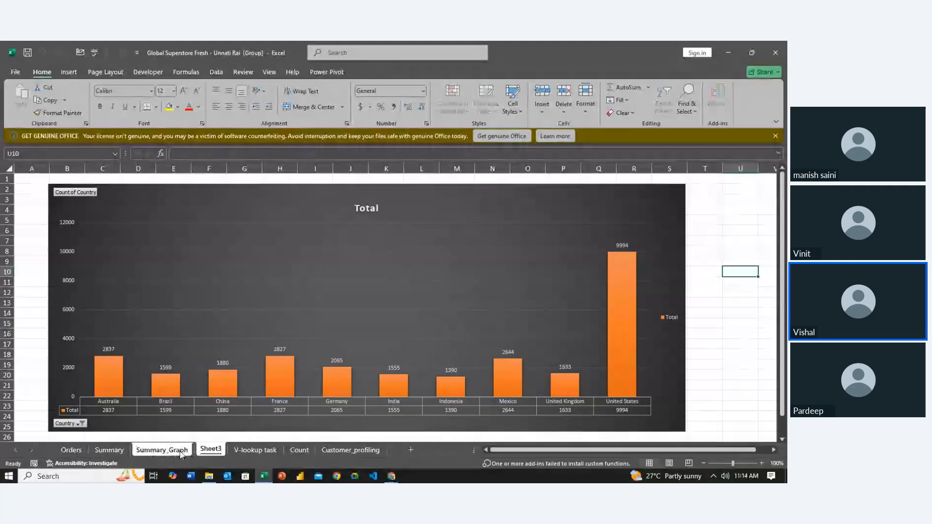
pyautogui.keyDown('ctrl'); pyautogui.click(116, 451); pyautogui.keyUp('ctrl')
pyautogui.rightClick(123, 451)
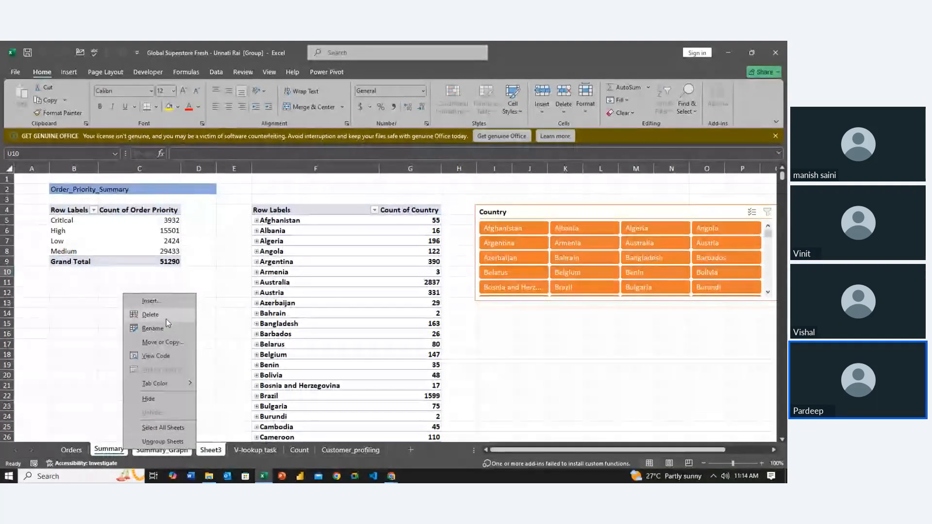
pyautogui.click(152, 315)
pyautogui.click(377, 287)
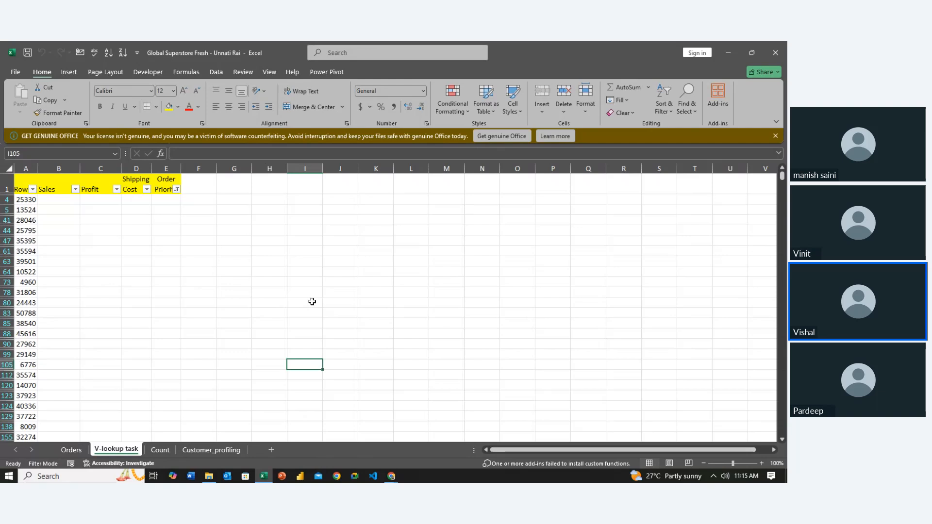
pyautogui.hotkey('ctrl', 's')
pyautogui.moveTo(510, 233); pyautogui.dragTo(566, 236)
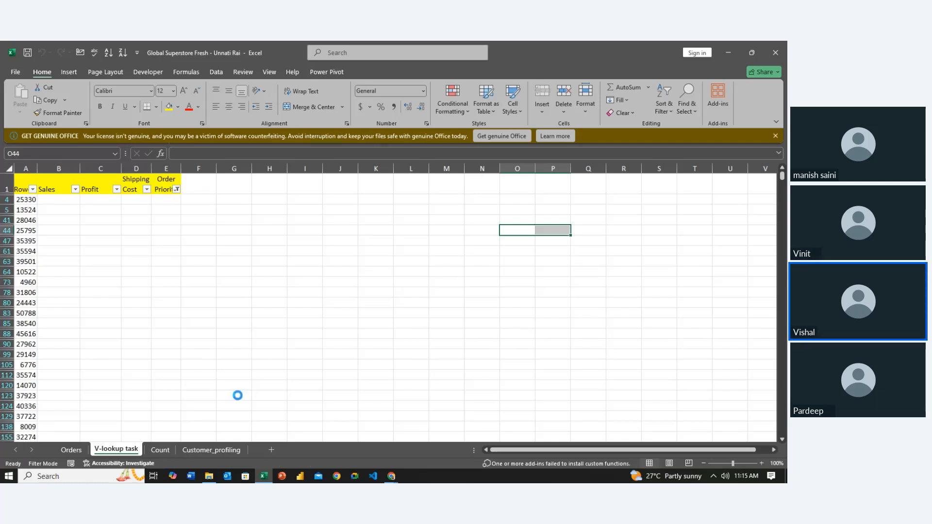
# - Switch to the Zoho Meeting window in the browser and stop sharing the screen
pyautogui.hotkey('alt', 'Tab')
pyautogui.hotkey('alt', 'Tab')
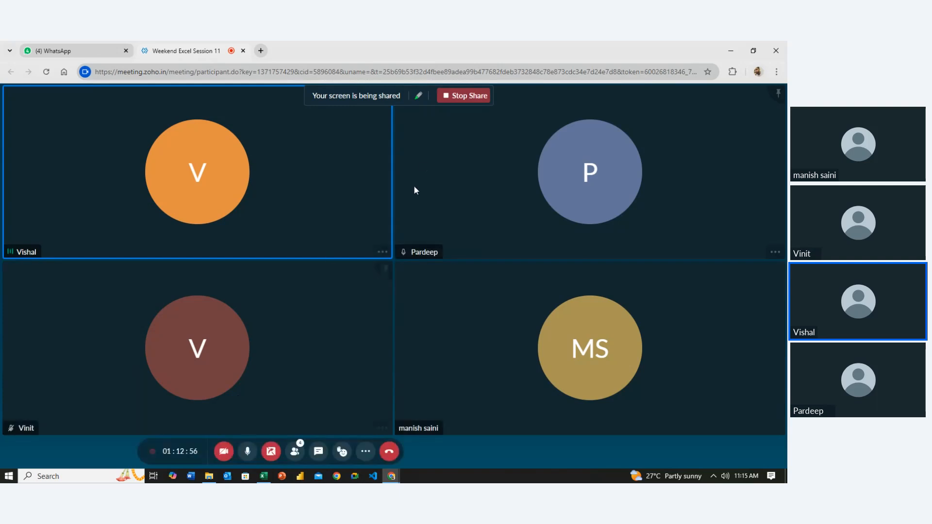
pyautogui.click(461, 106)
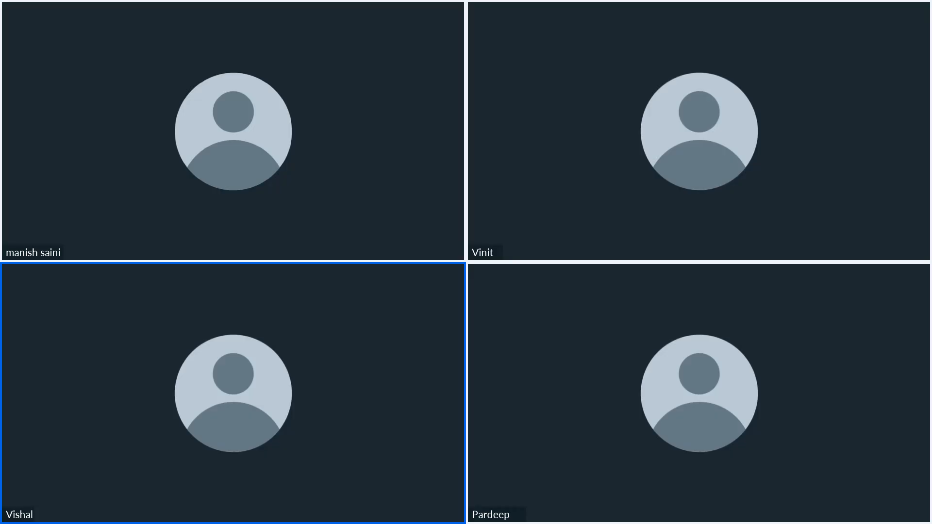